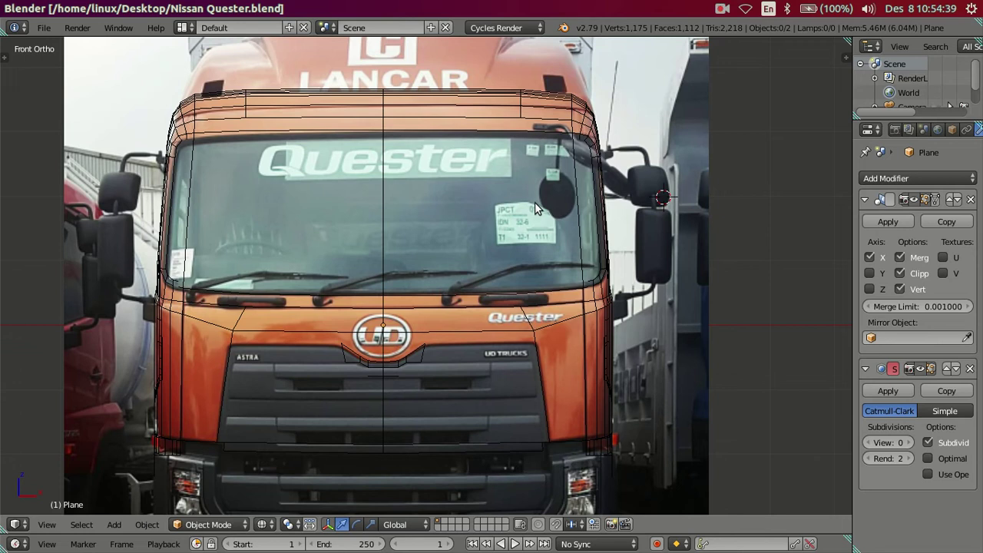
# - Make the Blender window fullscreen from the Window menu and zoom in on the grille area
pyautogui.click(119, 28)
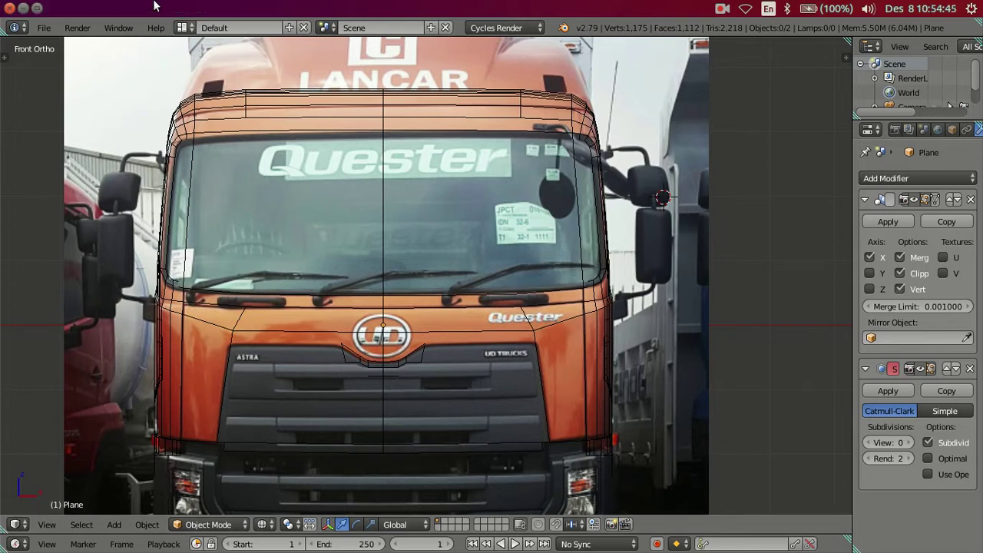
pyautogui.click(119, 27)
pyautogui.click(150, 61)
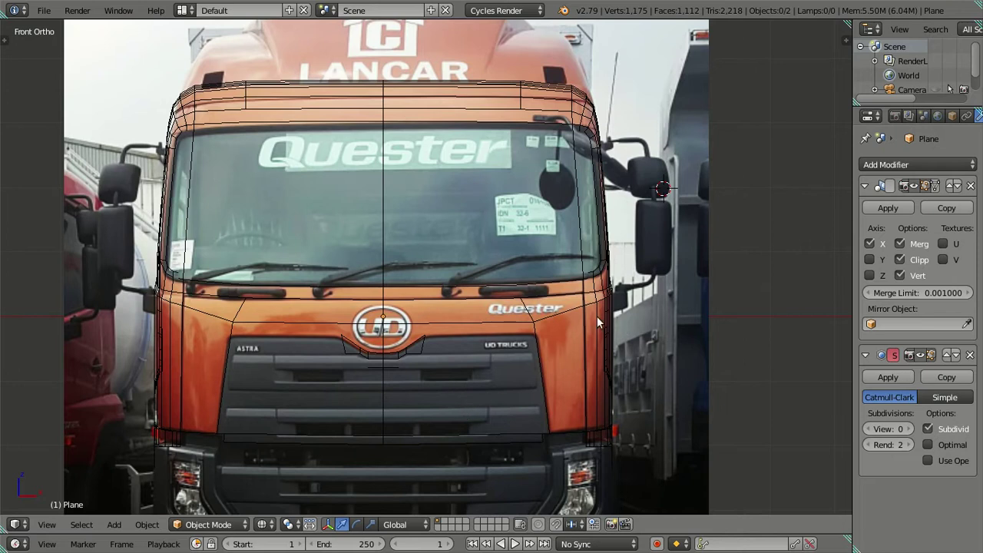
pyautogui.scroll(1, 591, 357)
pyautogui.scroll(2, 571, 356)
pyautogui.scroll(3, 557, 361)
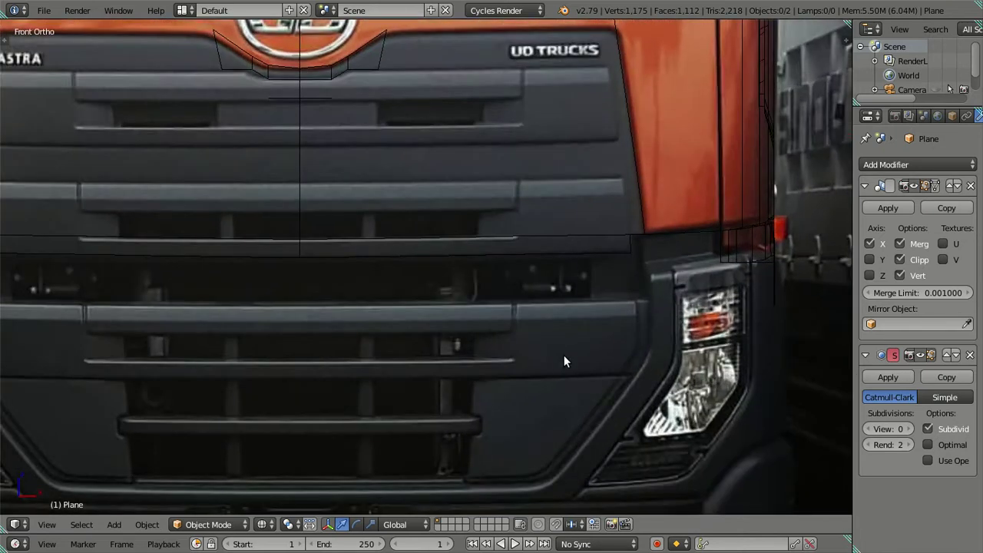
pyautogui.scroll(2, 564, 353)
# - In Edit Mode, select the edge path running along the cab wall's base
pyautogui.press('Tab')
pyautogui.moveTo(574, 311)
pyautogui.keyDown('shift'); pyautogui.mouseDown(button='middle')
pyautogui.moveTo(548, 318)
pyautogui.moveTo(554, 341)
pyautogui.moveTo(500, 325)
pyautogui.moveTo(404, 272)
pyautogui.moveTo(481, 346)
pyautogui.moveTo(436, 302)
pyautogui.moveTo(570, 325)
pyautogui.moveTo(522, 321)
pyautogui.moveTo(443, 171)
pyautogui.mouseUp(button='middle'); pyautogui.keyUp('shift')
pyautogui.rightClick(451, 121)
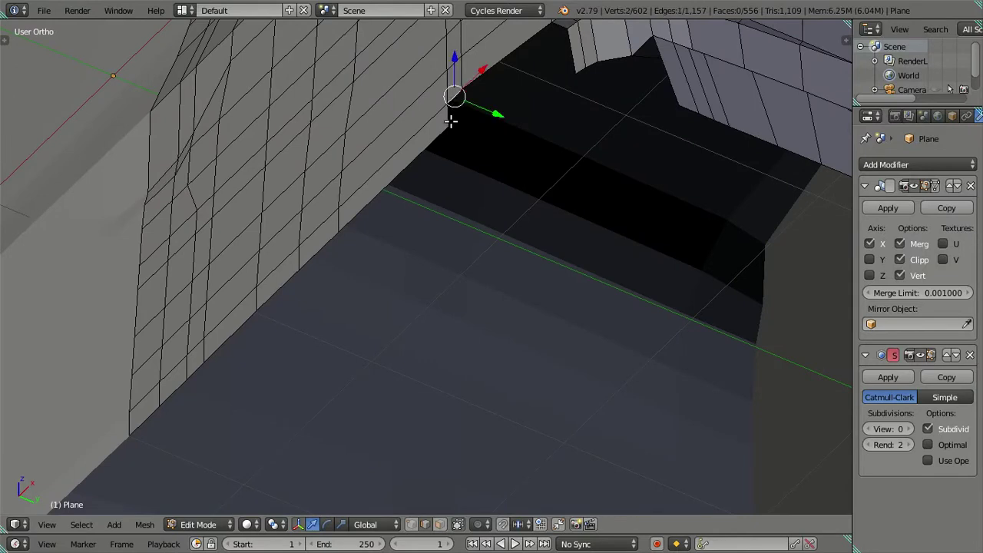
pyautogui.keyDown('ctrl'); pyautogui.rightClick(145, 423); pyautogui.keyUp('ctrl')
pyautogui.hotkey('ctrl', 'z')
pyautogui.keyDown('ctrl'); pyautogui.rightClick(323, 258); pyautogui.keyUp('ctrl')
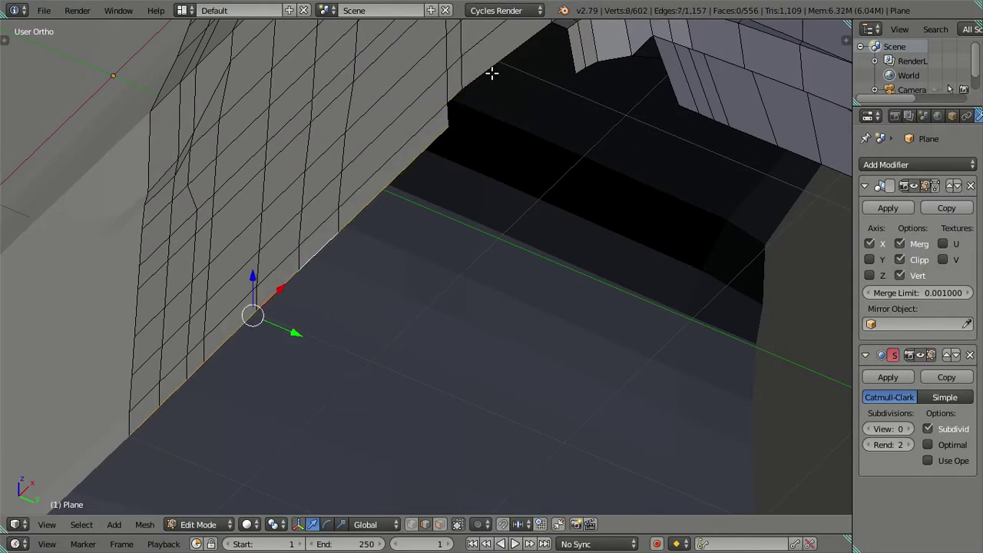
pyautogui.keyDown('ctrl'); pyautogui.rightClick(447, 115); pyautogui.keyUp('ctrl')
pyautogui.keyDown('ctrl'); pyautogui.rightClick(452, 99); pyautogui.keyUp('ctrl')
pyautogui.moveTo(458, 103)
pyautogui.mouseDown(button='middle')
pyautogui.moveTo(487, 180)
pyautogui.moveTo(469, 180)
pyautogui.moveTo(446, 211)
pyautogui.moveTo(505, 325)
pyautogui.mouseUp(button='middle')
# - Extrude the base edge path into a thin strip pushed out along Y
pyautogui.press('e')
pyautogui.rightClick(520, 342)
pyautogui.moveTo(343, 438); pyautogui.dragTo(357, 439)
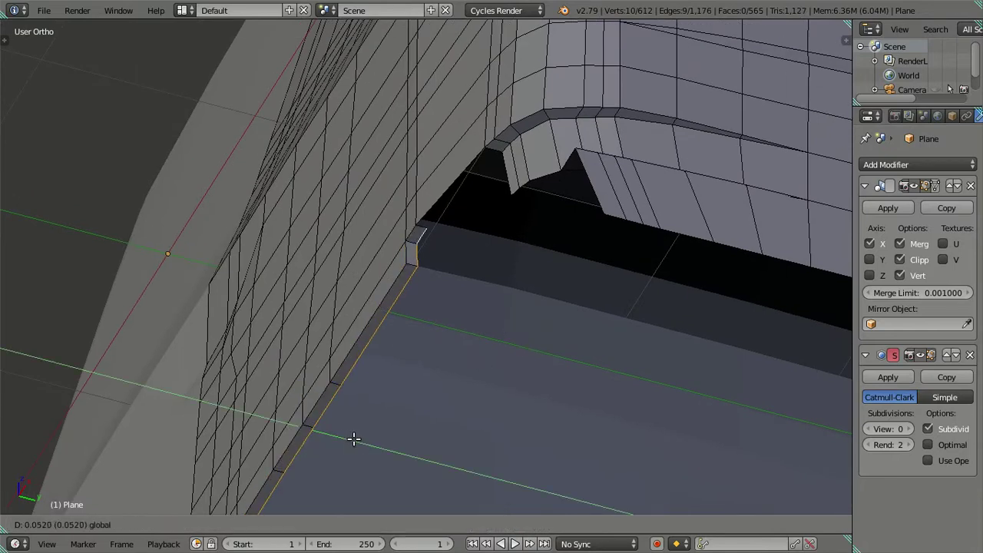
pyautogui.click(357, 440)
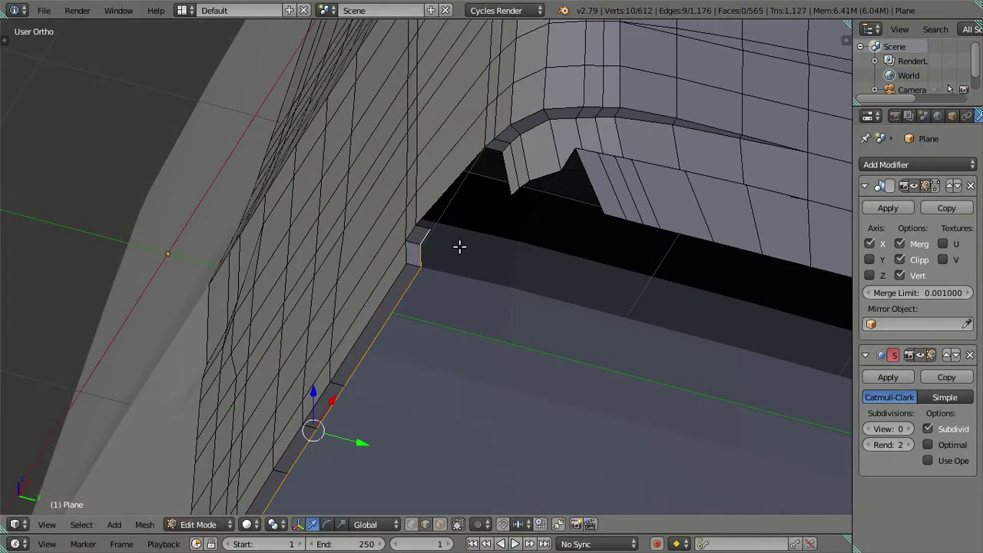
pyautogui.scroll(3, 459, 246)
pyautogui.scroll(-1, 453, 261)
pyautogui.scroll(-1, 453, 322)
pyautogui.scroll(2, 449, 307)
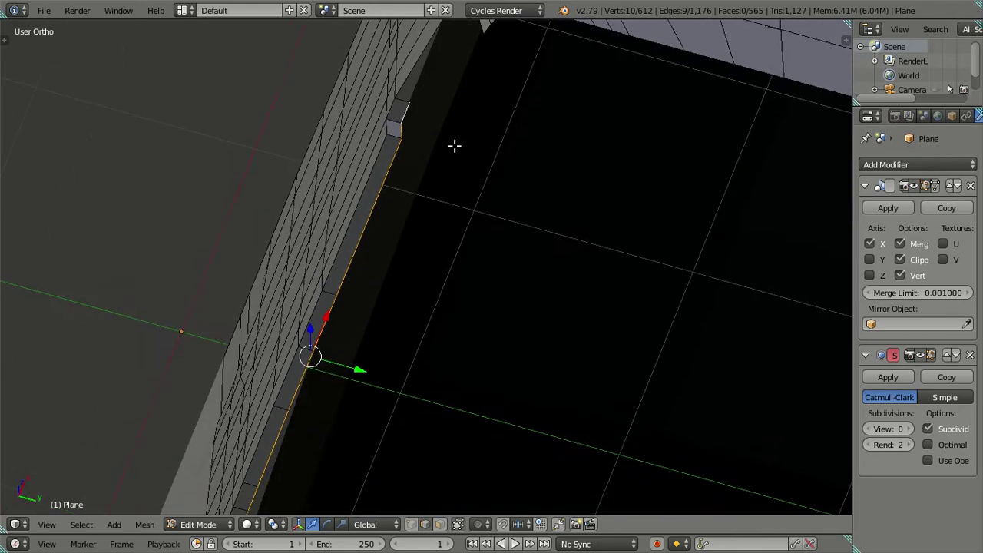
pyautogui.moveTo(352, 359); pyautogui.dragTo(356, 364)
pyautogui.scroll(-1, 417, 358)
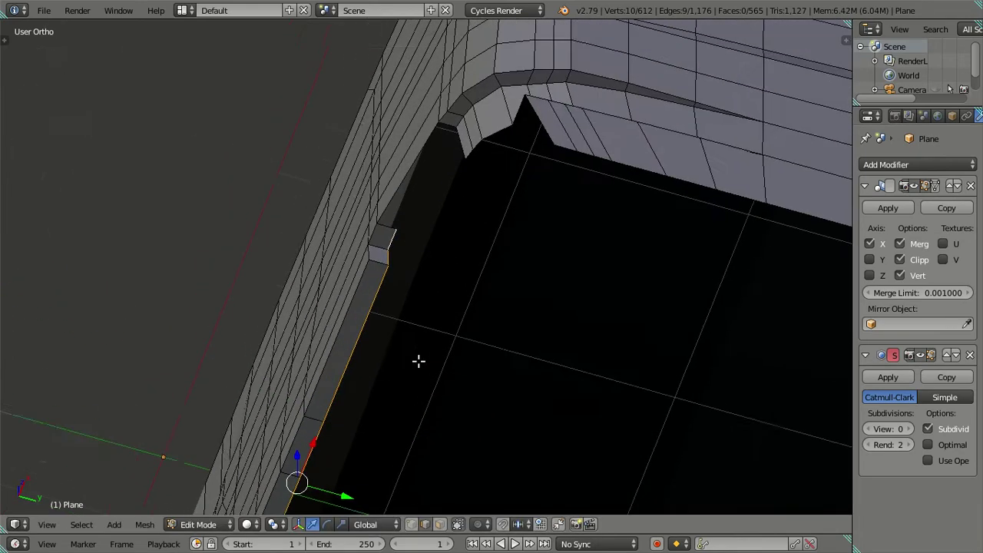
pyautogui.scroll(-1, 392, 256)
# - Fill the gap at the strip's top edges with a face, then check it against the front and side photos
pyautogui.rightClick(389, 264)
pyautogui.keyDown('ctrl'); pyautogui.rightClick(444, 162); pyautogui.keyUp('ctrl')
pyautogui.press('f')
pyautogui.press('a')
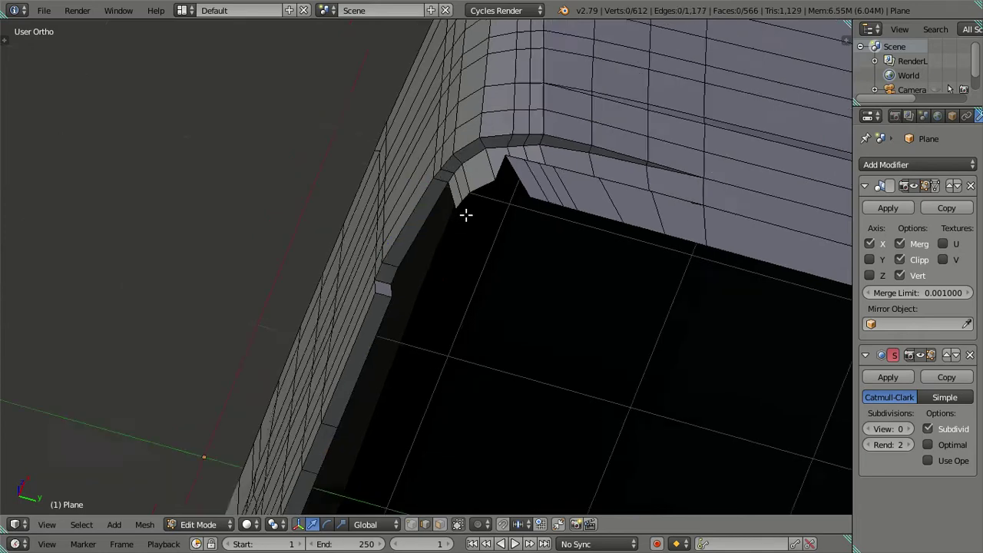
pyautogui.moveTo(465, 213); pyautogui.dragTo(549, 310, button='middle')
pyautogui.press('KP_1')
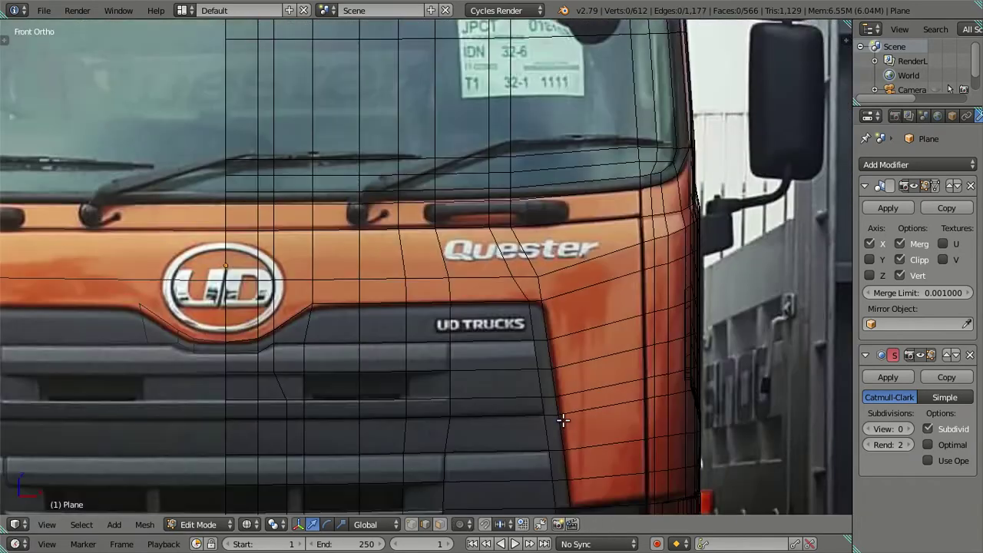
pyautogui.keyDown('shift'); pyautogui.scroll(-5, 581, 402); pyautogui.keyUp('shift')
pyautogui.scroll(1, 598, 391)
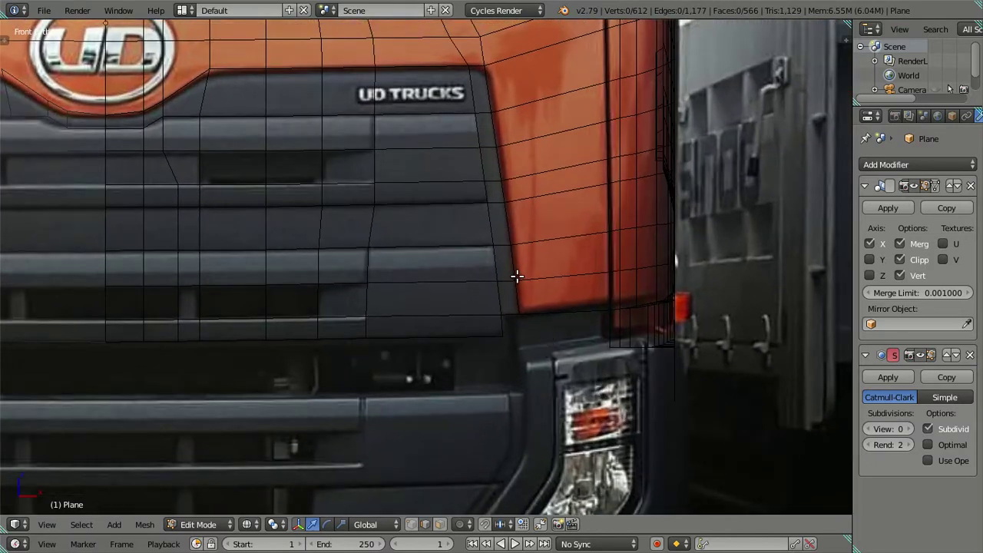
pyautogui.scroll(-2, 522, 274)
pyautogui.scroll(-2, 599, 335)
pyautogui.moveTo(599, 335)
pyautogui.mouseDown(button='middle')
pyautogui.moveTo(522, 351)
pyautogui.moveTo(460, 298)
pyautogui.moveTo(457, 313)
pyautogui.moveTo(461, 294)
pyautogui.moveTo(384, 294)
pyautogui.mouseUp(button='middle')
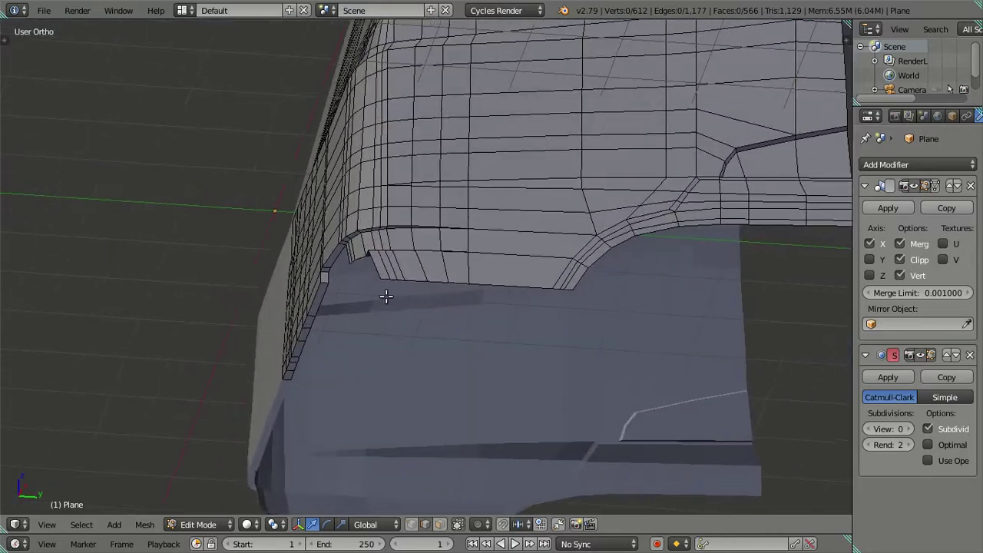
pyautogui.scroll(-3, 462, 286)
pyautogui.press('KP_3')
pyautogui.keyDown('shift'); pyautogui.moveTo(572, 313); pyautogui.dragTo(500, 239, button='middle'); pyautogui.keyUp('shift')
# - Turn on X-ray, switch to face select, and pick a face on the wheel-arch strip
pyautogui.press('z')
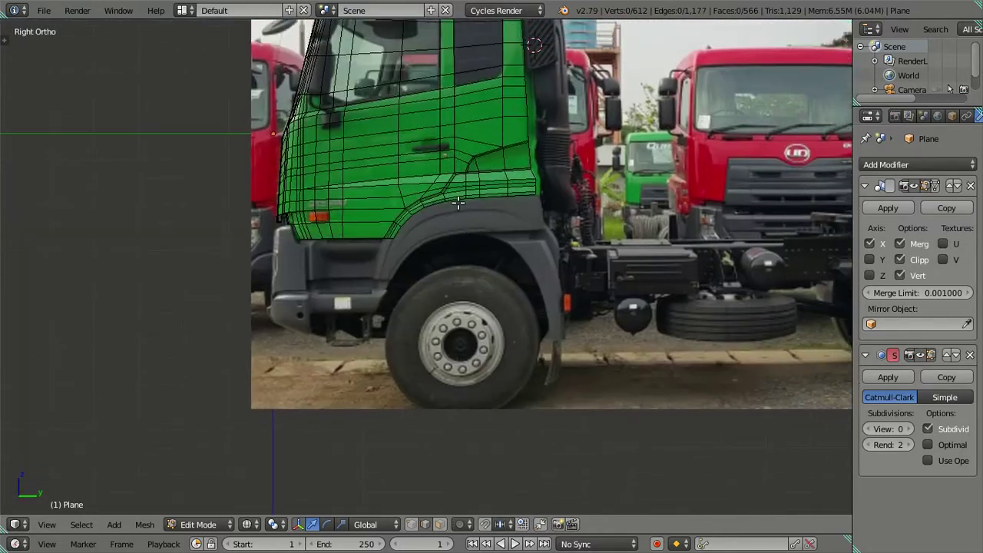
pyautogui.keyDown('shift'); pyautogui.scroll(3, 468, 250); pyautogui.keyUp('shift')
pyautogui.scroll(5, 468, 249)
pyautogui.keyDown('shift'); pyautogui.scroll(2, 384, 303); pyautogui.keyUp('shift')
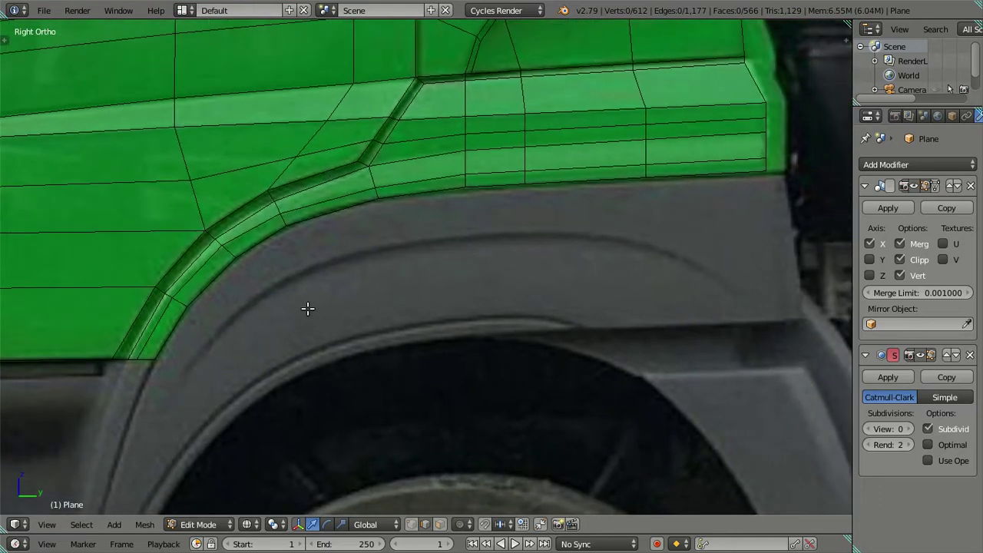
pyautogui.scroll(-2, 297, 296)
pyautogui.scroll(2, 320, 270)
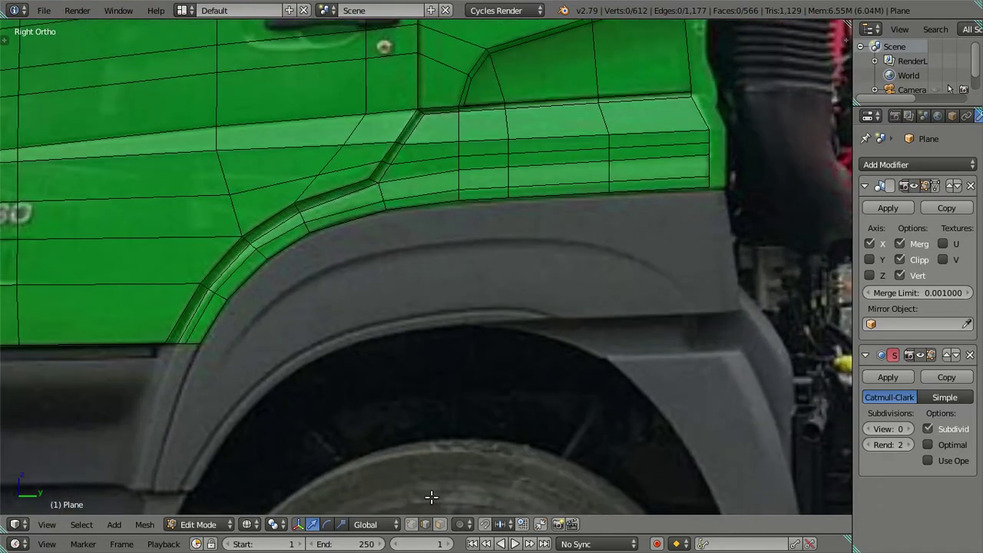
pyautogui.click(441, 524)
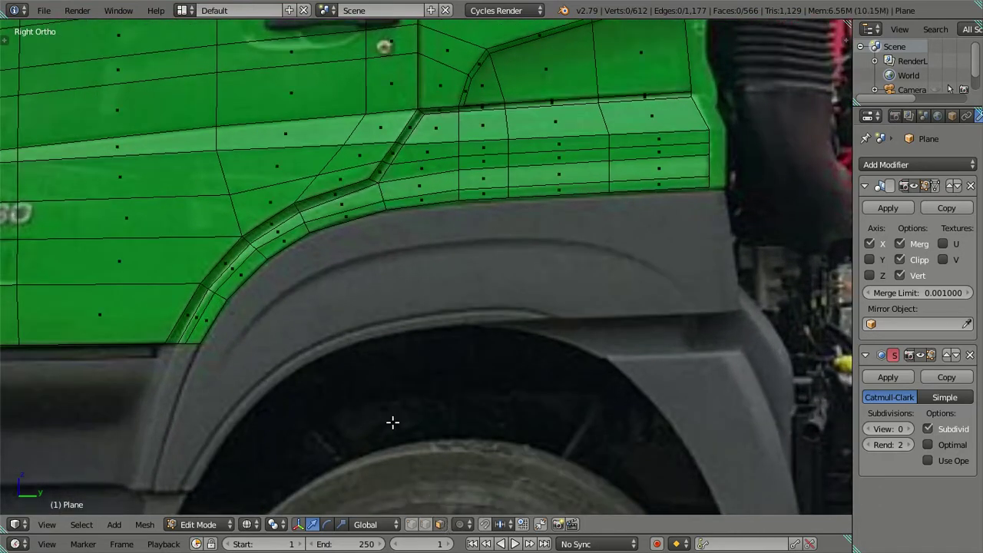
pyautogui.rightClick(187, 305)
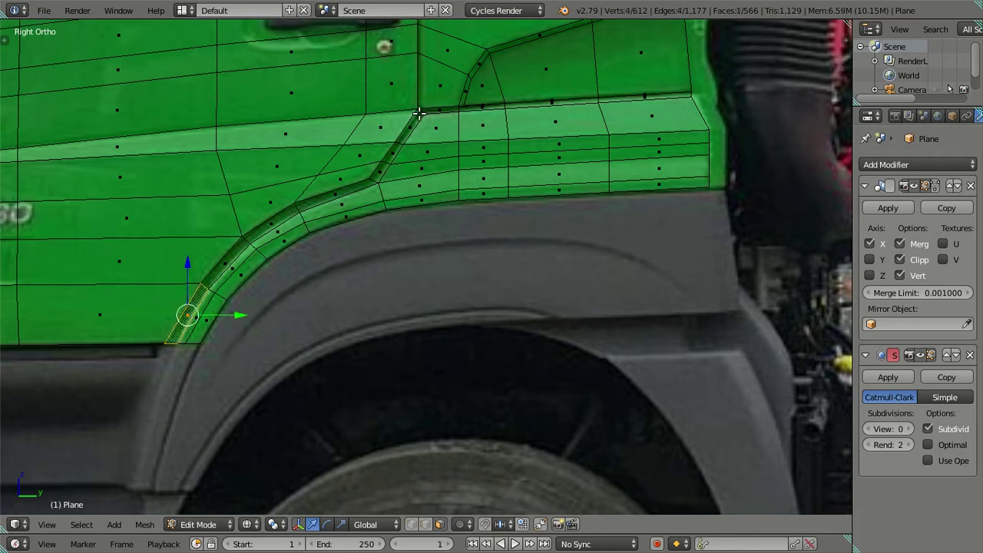
pyautogui.moveTo(472, 123)
pyautogui.mouseDown(button='middle')
pyautogui.moveTo(474, 158)
pyautogui.moveTo(410, 195)
pyautogui.moveTo(362, 206)
pyautogui.mouseUp(button='middle')
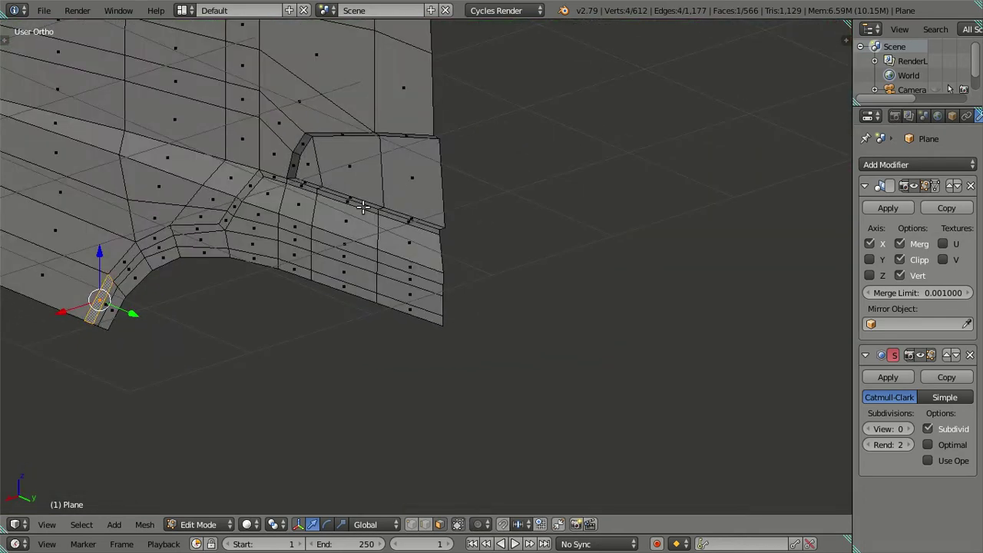
pyautogui.scroll(1, 362, 206)
pyautogui.scroll(2, 414, 241)
pyautogui.scroll(2, 417, 248)
pyautogui.scroll(1, 408, 231)
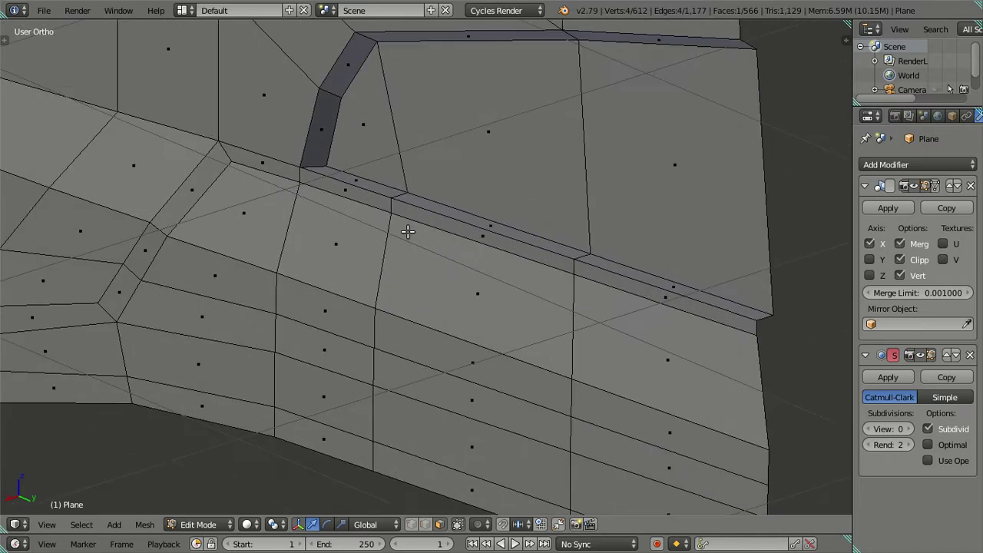
pyautogui.scroll(-3, 479, 244)
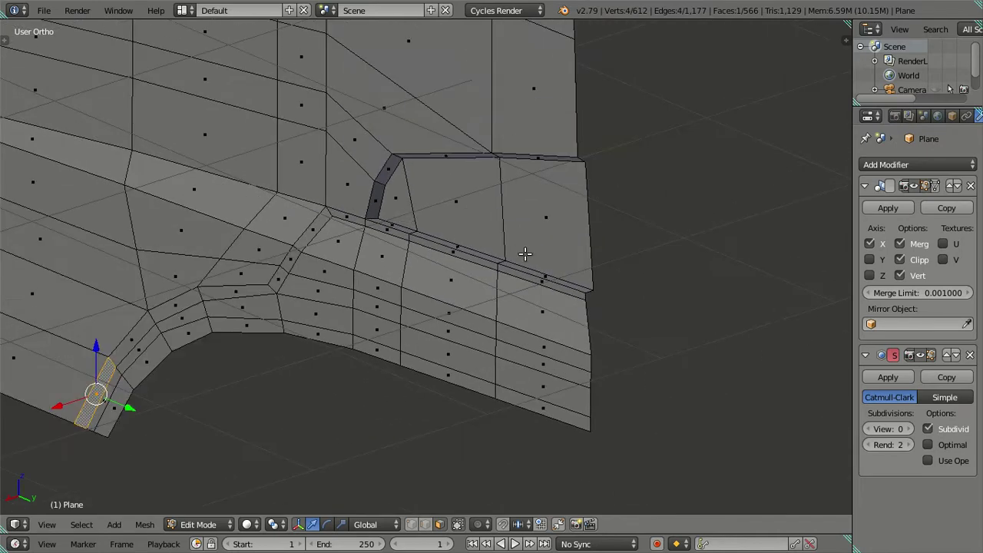
pyautogui.press('KP_3')
pyautogui.press('x')
pyautogui.press('Escape')
# - Select the whole beveled strip loop beneath the side-panel notch
pyautogui.press('z')
pyautogui.scroll(2, 526, 249)
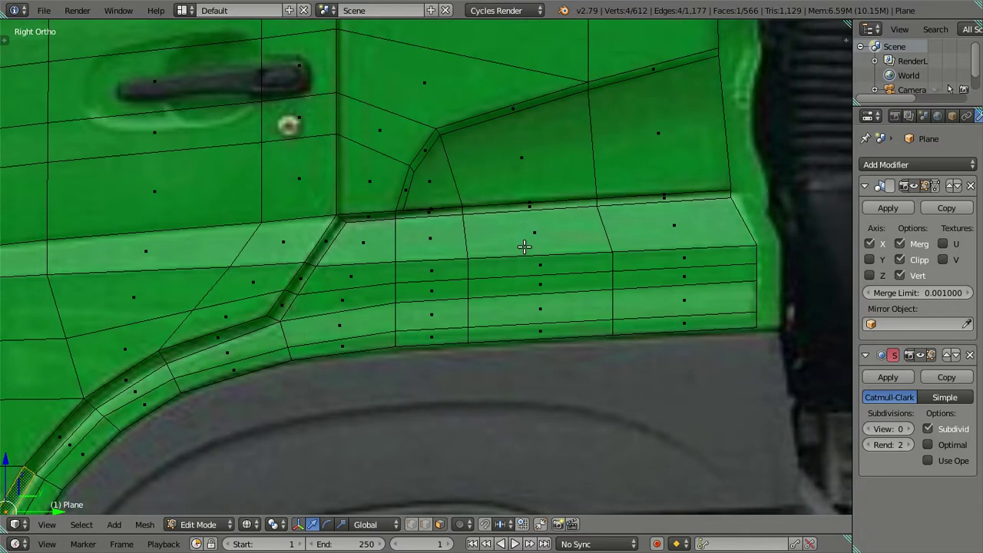
pyautogui.moveTo(524, 247); pyautogui.dragTo(256, 273, button='middle')
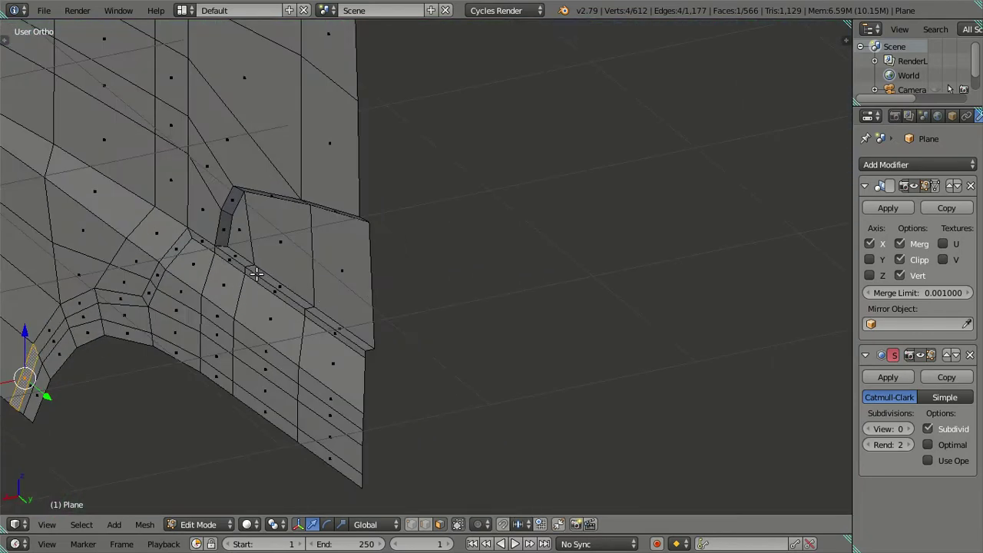
pyautogui.scroll(3, 256, 273)
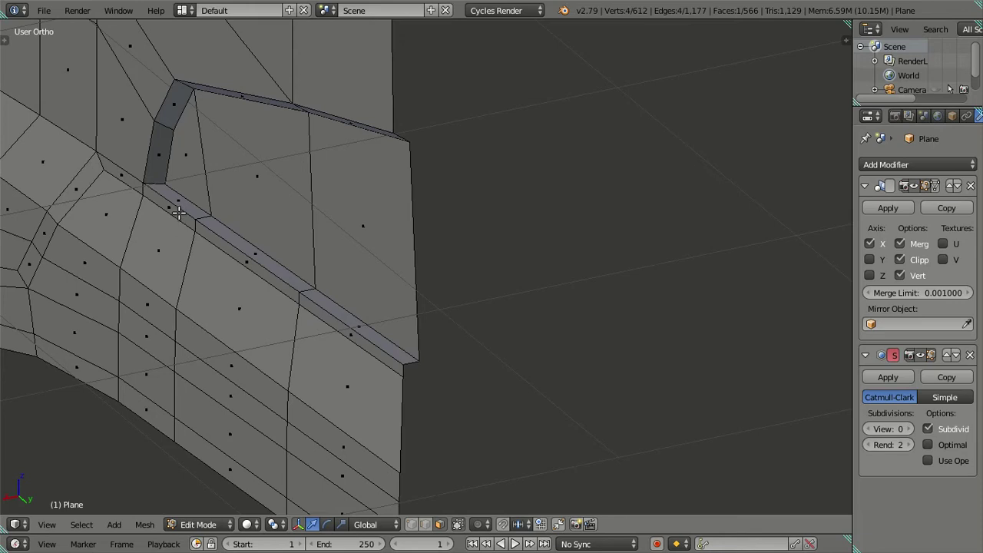
pyautogui.rightClick(178, 212)
pyautogui.keyDown('alt'); pyautogui.rightClick(366, 345); pyautogui.keyUp('alt')
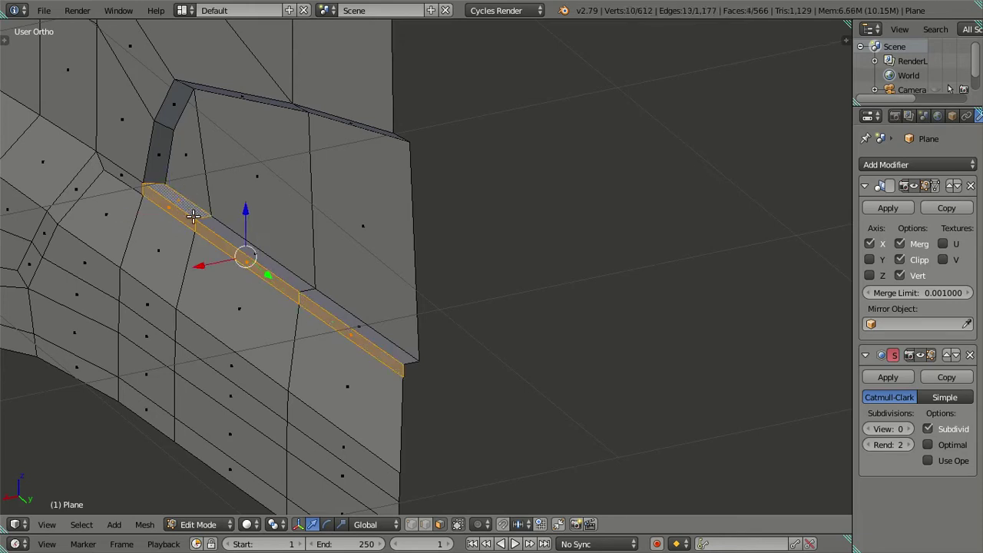
# - Delete the six beveled strip faces beneath the notch, keeping the small leftover face
pyautogui.press('x')
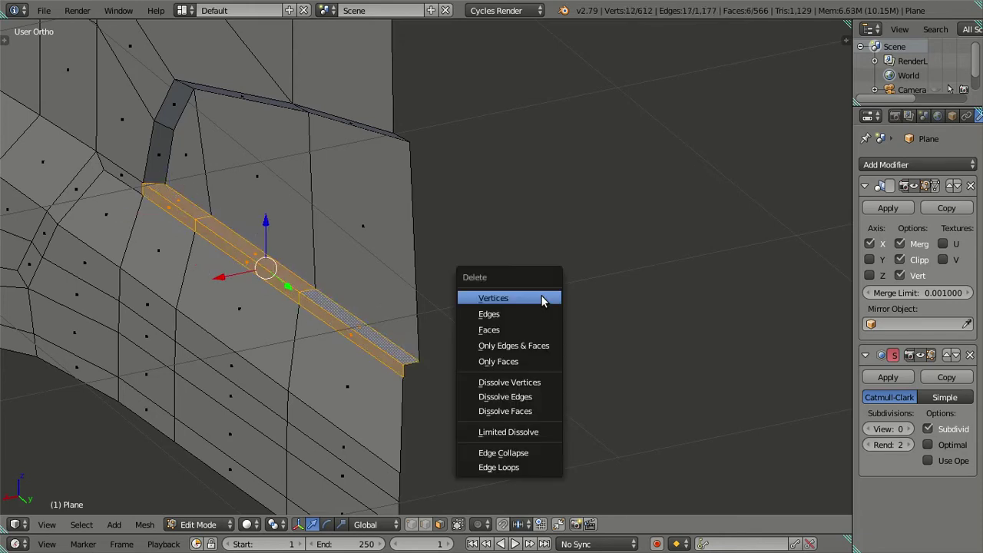
pyautogui.click(524, 328)
pyautogui.keyDown('ctrl'); pyautogui.scroll(5, 307, 290); pyautogui.keyUp('ctrl')
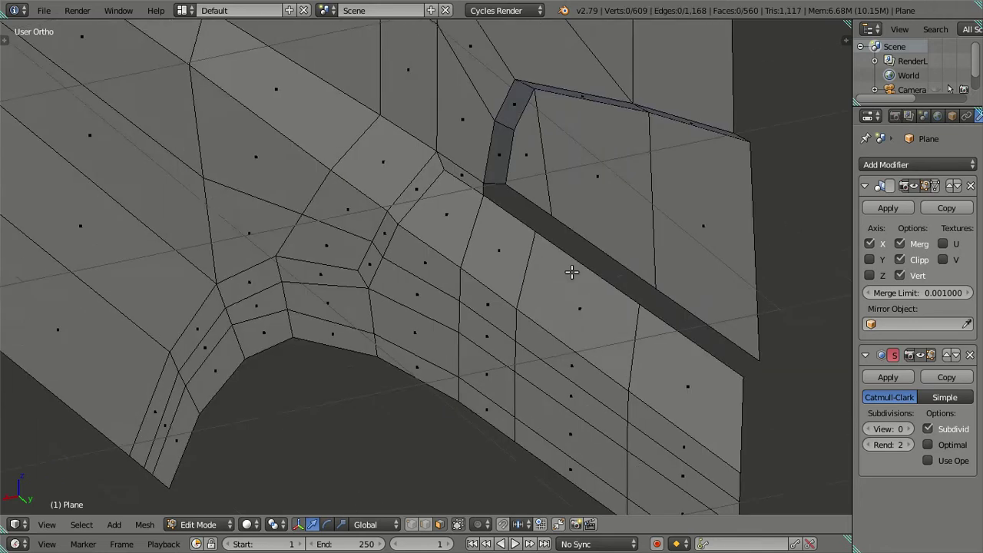
pyautogui.rightClick(464, 175)
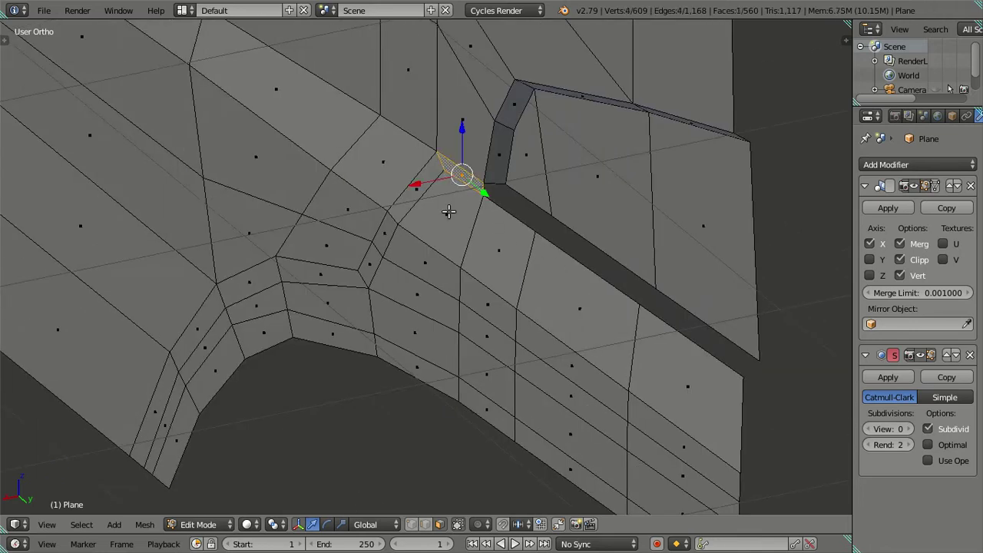
pyautogui.press('x')
pyautogui.click(513, 175)
pyautogui.moveTo(512, 175); pyautogui.dragTo(459, 252, button='middle')
pyautogui.scroll(2, 488, 212)
pyautogui.hotkey('ctrl', 'z')
# - Select the face loop along the wheel arch, compare it with the side photo, then deselect
pyautogui.keyDown('alt'); pyautogui.rightClick(334, 317); pyautogui.keyUp('alt')
pyautogui.keyDown('shift'); pyautogui.moveTo(334, 317); pyautogui.dragTo(453, 207, button='middle'); pyautogui.keyUp('shift')
pyautogui.scroll(-2, 343, 289)
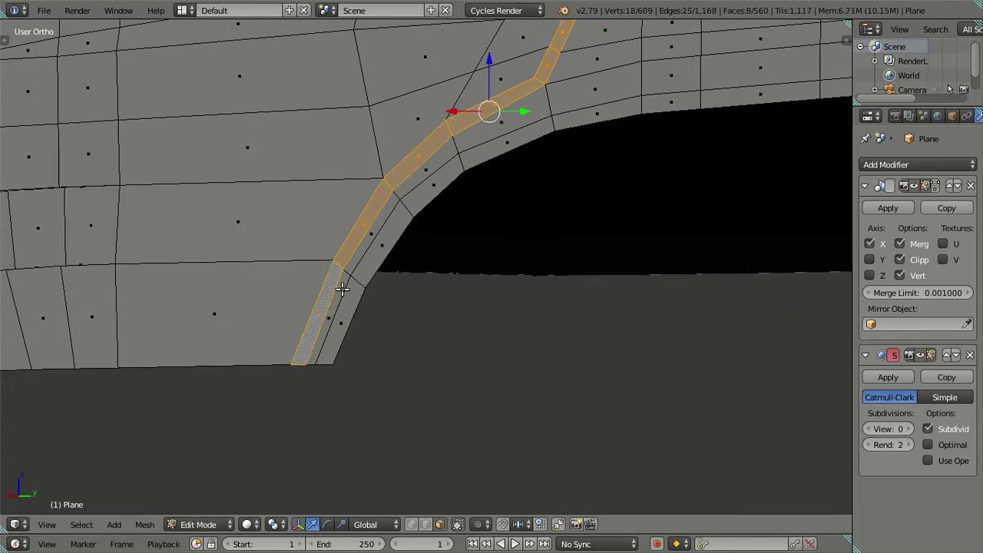
pyautogui.scroll(-2, 343, 289)
pyautogui.press('KP_3')
pyautogui.keyDown('shift'); pyautogui.moveTo(454, 215); pyautogui.dragTo(452, 227, button='middle'); pyautogui.keyUp('shift')
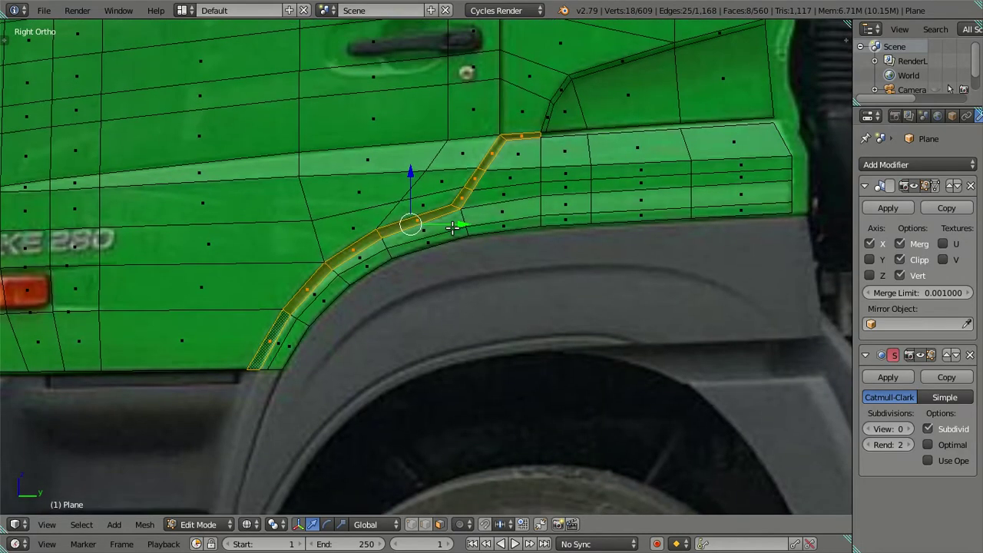
pyautogui.scroll(1, 452, 227)
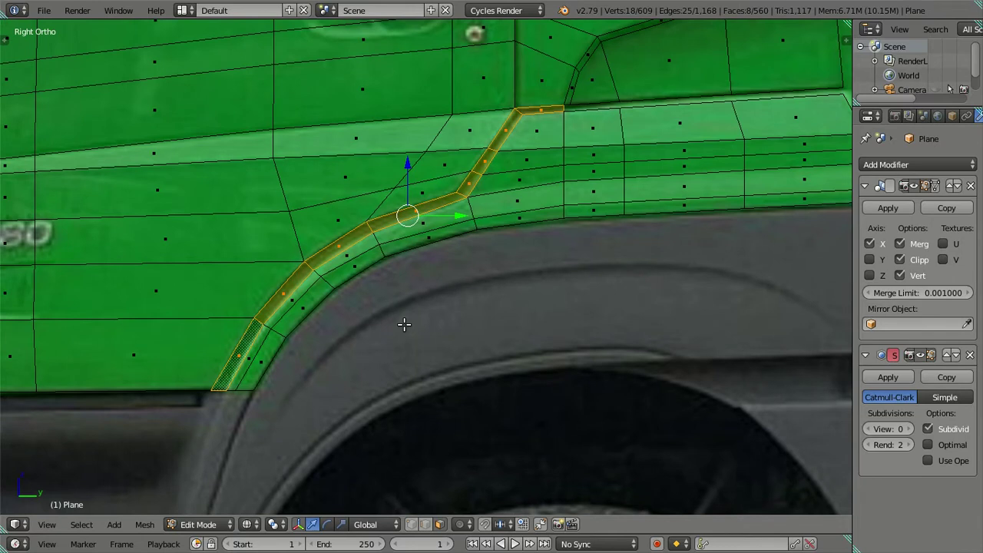
pyautogui.scroll(-1, 404, 320)
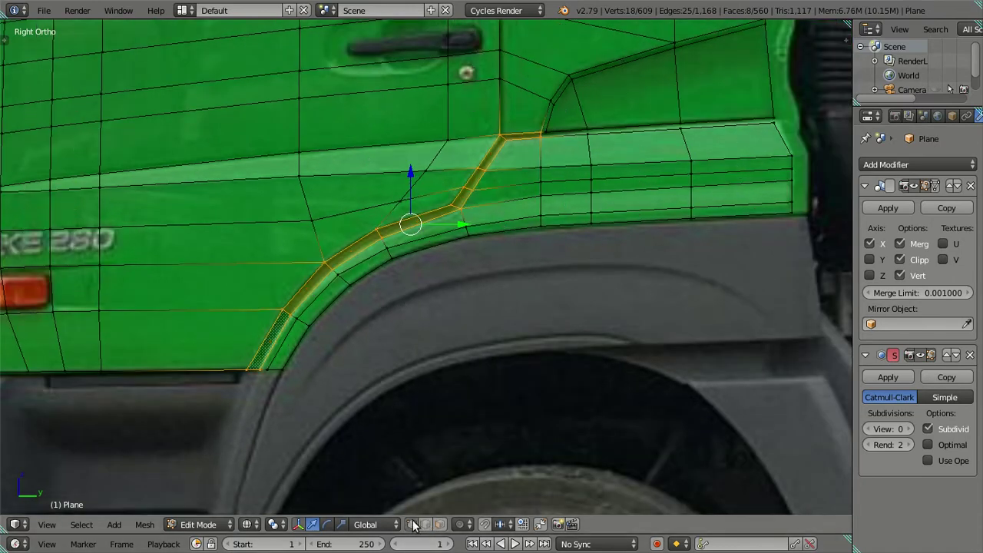
pyautogui.scroll(3, 395, 440)
pyautogui.scroll(-3, 394, 440)
pyautogui.keyDown('ctrl'); pyautogui.scroll(2, 377, 338); pyautogui.keyUp('ctrl')
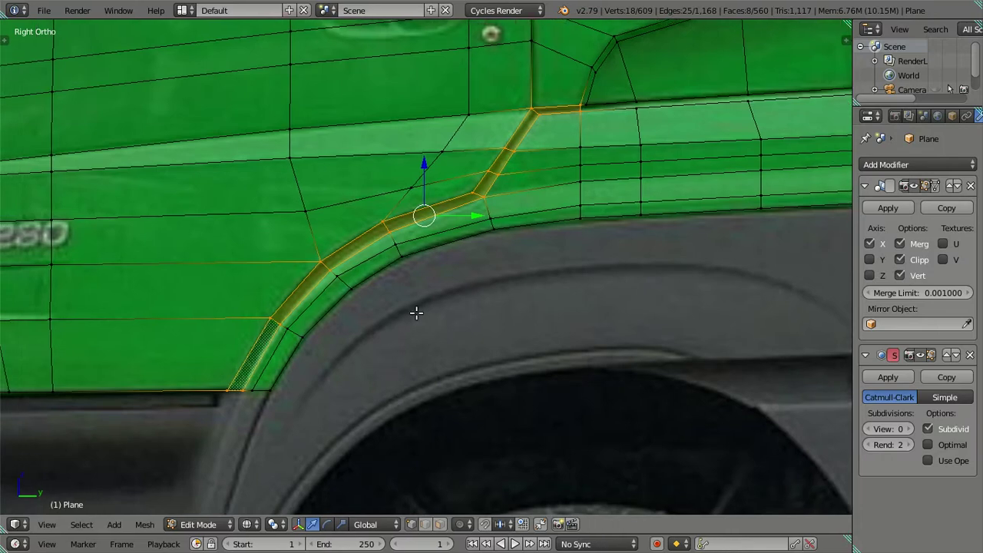
pyautogui.scroll(3, 417, 312)
pyautogui.keyDown('shift'); pyautogui.moveTo(541, 177); pyautogui.dragTo(425, 274, button='middle'); pyautogui.keyUp('shift')
pyautogui.press('a')
pyautogui.scroll(-5, 423, 274)
# - Dissolve the extra horizontal edge loop across the cab front in Front Ortho wireframe
pyautogui.scroll(-2, 423, 290)
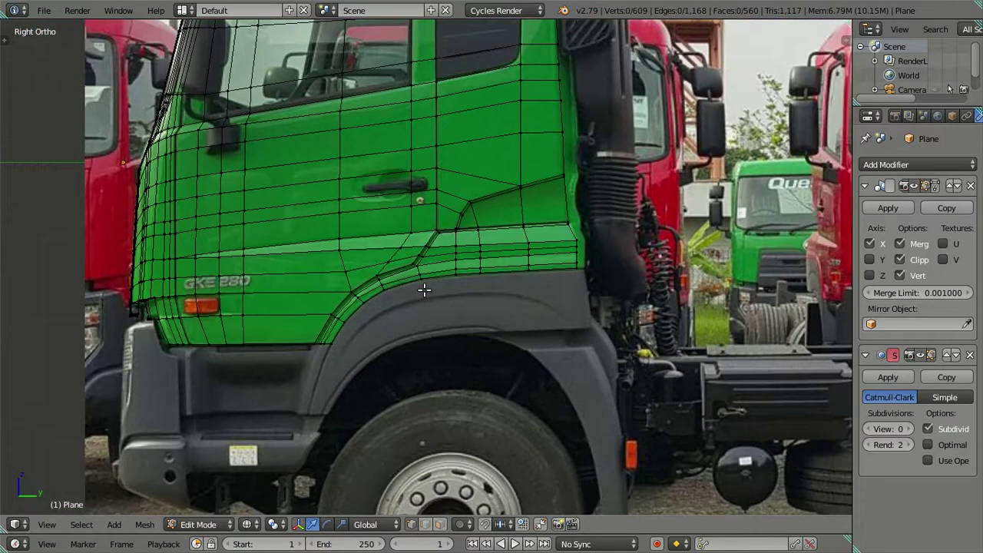
pyautogui.scroll(2, 423, 290)
pyautogui.moveTo(263, 311)
pyautogui.keyDown('shift'); pyautogui.mouseDown(button='middle')
pyautogui.moveTo(537, 325)
pyautogui.moveTo(394, 320)
pyautogui.moveTo(502, 316)
pyautogui.mouseUp(button='middle'); pyautogui.keyUp('shift')
pyautogui.press('KP_1')
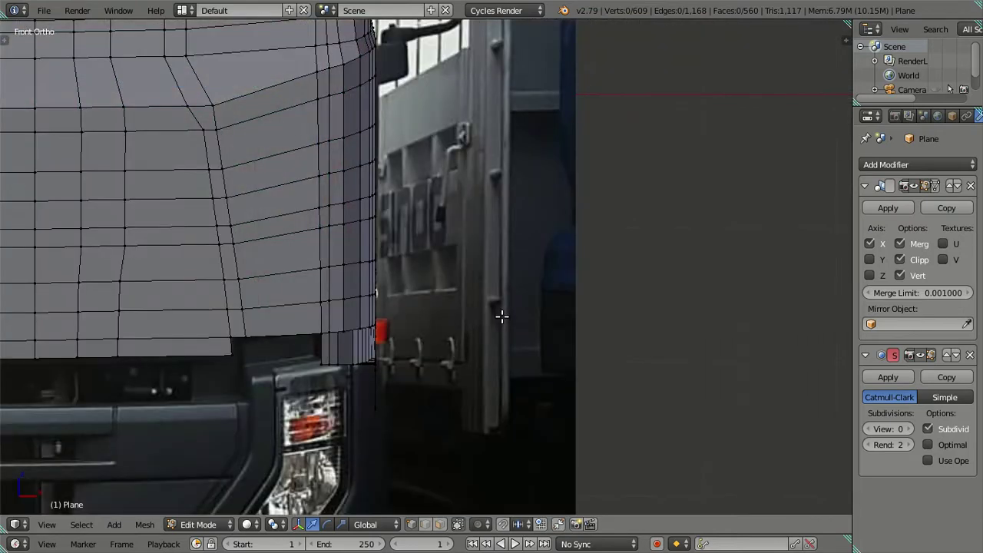
pyautogui.scroll(1, 323, 368)
pyautogui.keyDown('shift'); pyautogui.moveTo(323, 368); pyautogui.dragTo(519, 342, button='middle'); pyautogui.keyUp('shift')
pyautogui.press('z')
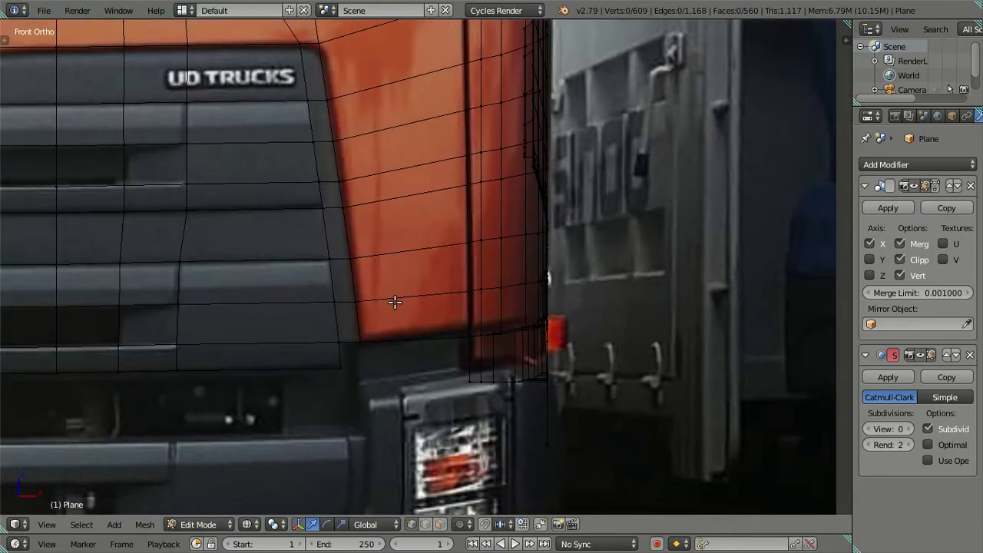
pyautogui.keyDown('alt'); pyautogui.rightClick(402, 298); pyautogui.keyUp('alt')
pyautogui.press('x')
pyautogui.click(502, 308)
pyautogui.hotkey('ctrl', 'z')
pyautogui.press('x')
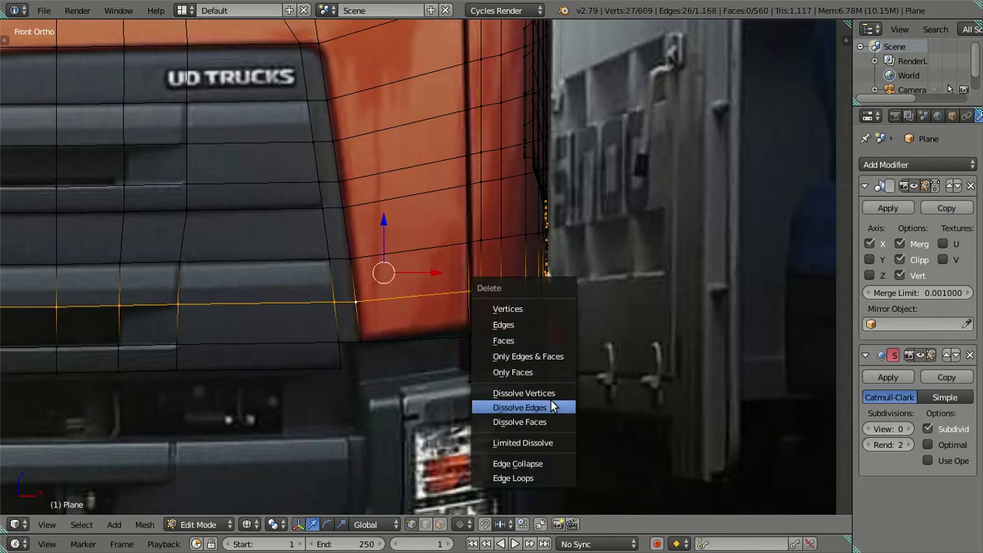
pyautogui.click(552, 405)
# - Frame the wheel arch in Right Ortho and check its edge vertices against the photo
pyautogui.scroll(-4, 540, 382)
pyautogui.press('KP_3')
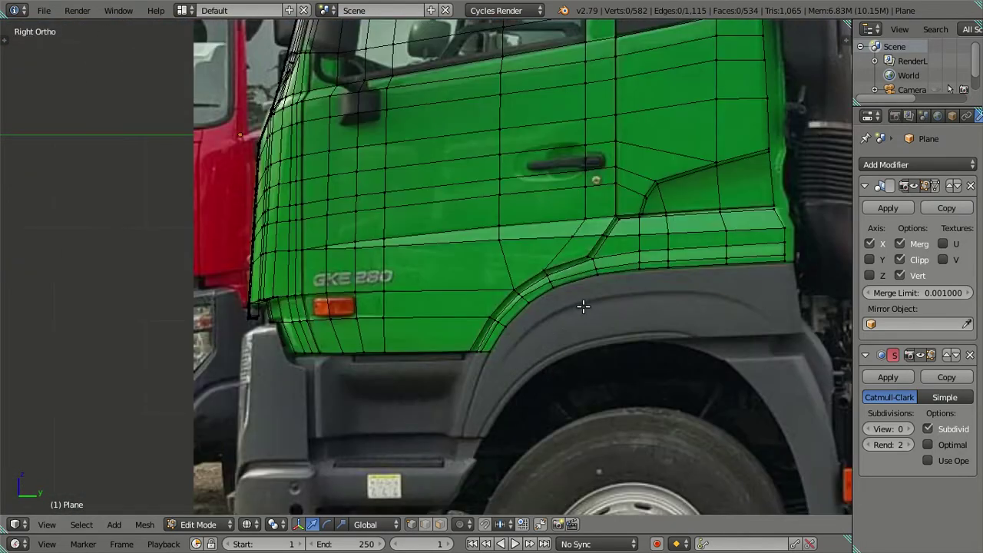
pyautogui.keyDown('shift'); pyautogui.moveTo(583, 307); pyautogui.dragTo(432, 275, button='middle'); pyautogui.keyUp('shift')
pyautogui.scroll(4, 438, 274)
pyautogui.scroll(2, 430, 231)
pyautogui.scroll(1, 373, 254)
pyautogui.rightClick(332, 197)
pyautogui.scroll(-1, 513, 184)
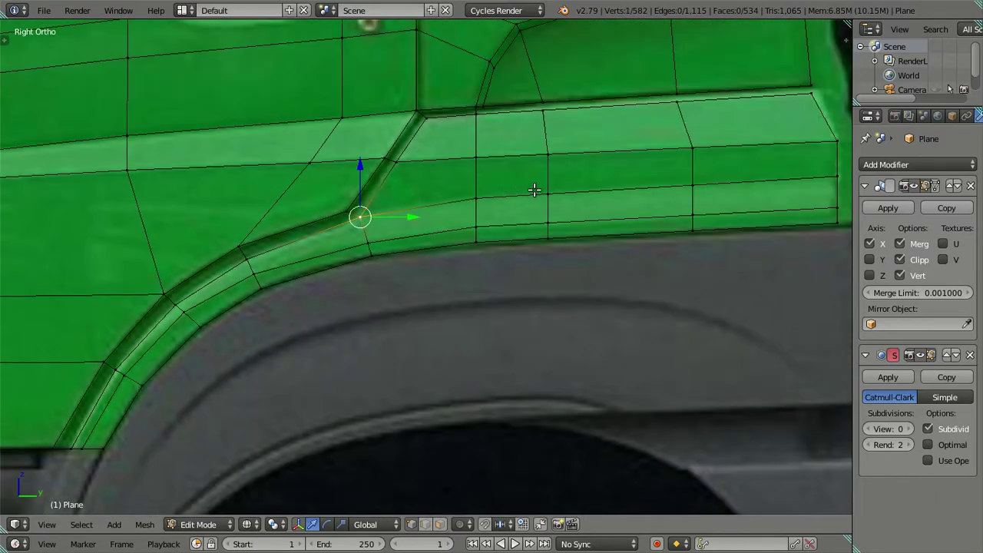
pyautogui.press('z')
pyautogui.keyDown('shift'); pyautogui.moveTo(535, 191); pyautogui.dragTo(500, 219, button='middle'); pyautogui.keyUp('shift')
pyautogui.press('z')
pyautogui.press('a')
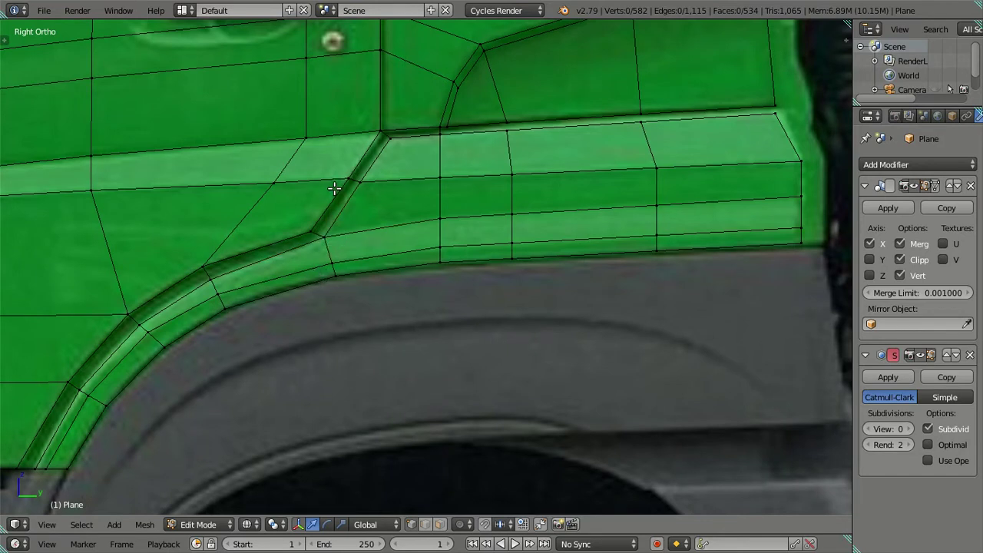
# - Move the fender flare's corner vertex slightly up and right to match the photo
pyautogui.scroll(1, 323, 230)
pyautogui.scroll(1, 303, 237)
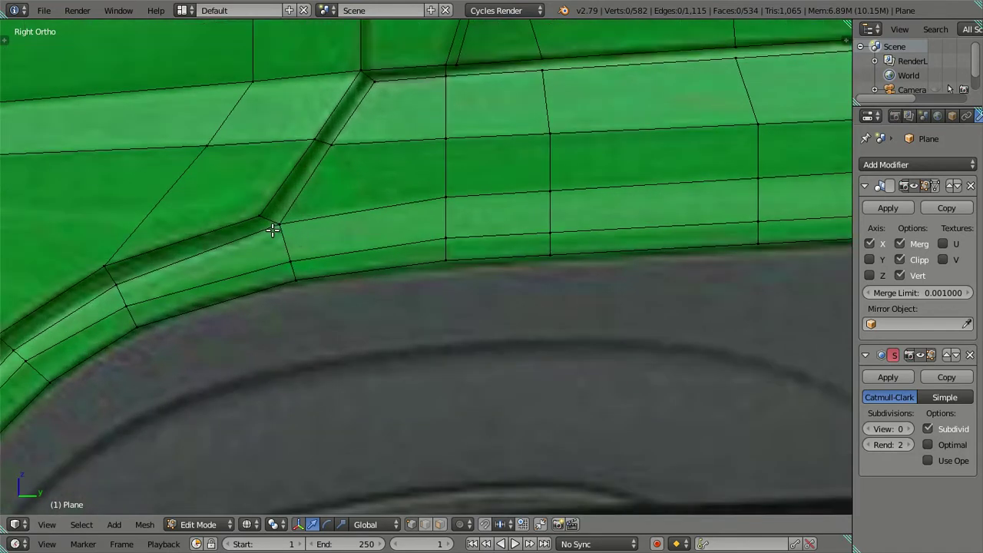
pyautogui.rightClick(273, 227)
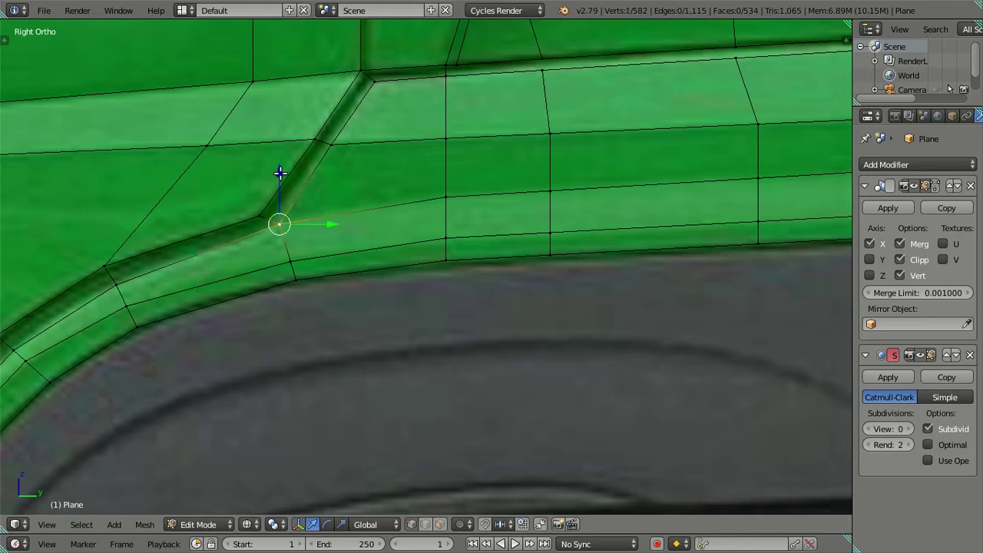
pyautogui.moveTo(279, 173); pyautogui.dragTo(281, 167)
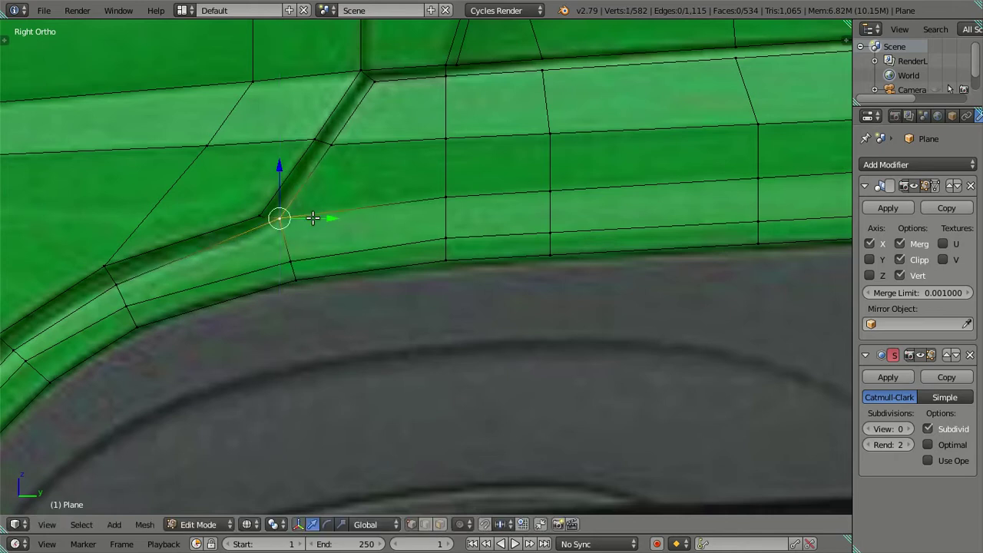
pyautogui.moveTo(312, 218); pyautogui.dragTo(317, 221)
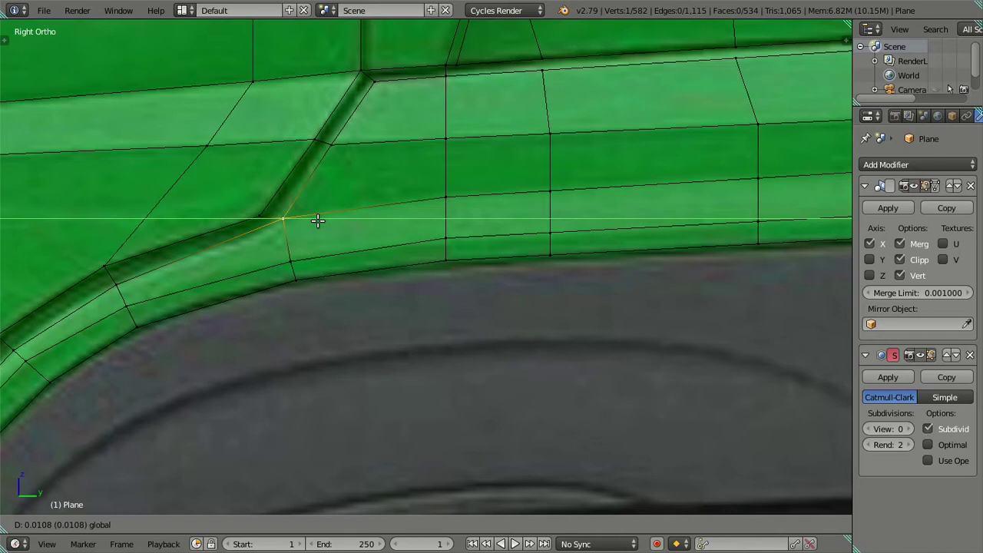
pyautogui.moveTo(318, 222); pyautogui.dragTo(317, 220)
pyautogui.press('a')
pyautogui.keyDown('shift'); pyautogui.moveTo(285, 241); pyautogui.dragTo(406, 164, button='middle'); pyautogui.keyUp('shift')
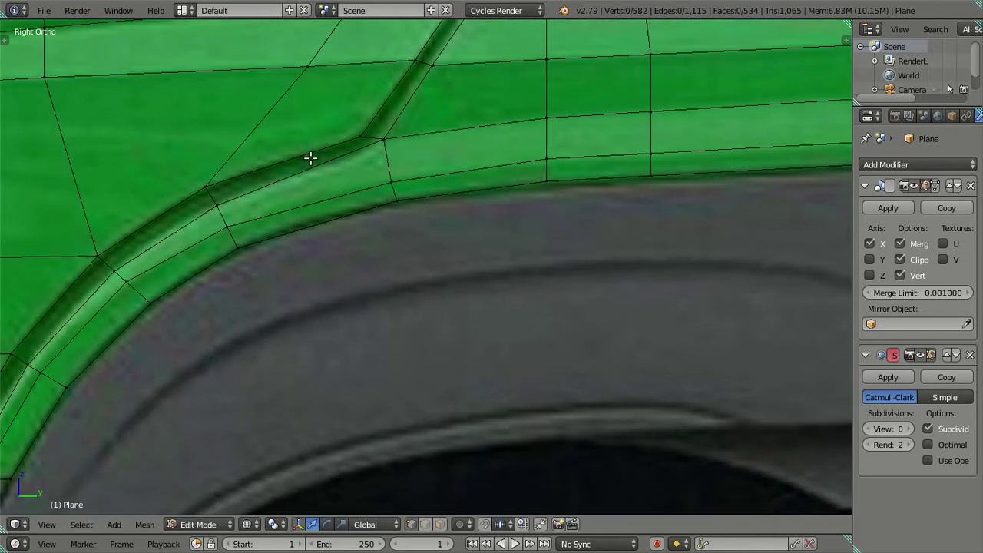
# - Select the short edge loop running across the fender flare strip
pyautogui.hotkey('ctrl', 'r')
pyautogui.press('Escape')
pyautogui.scroll(-3, 320, 162)
pyautogui.scroll(-2, 353, 212)
pyautogui.scroll(-2, 343, 262)
pyautogui.scroll(-1, 343, 262)
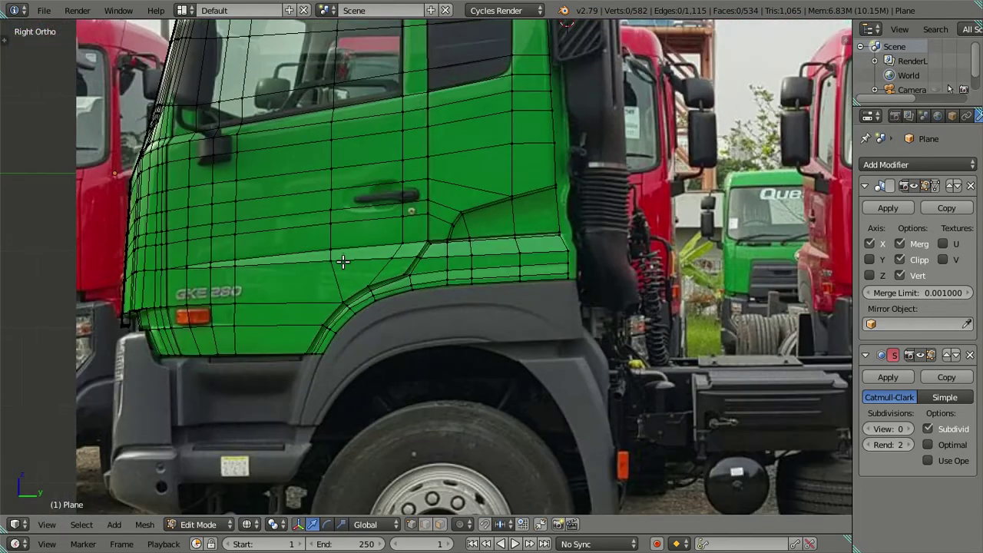
pyautogui.scroll(-3, 343, 258)
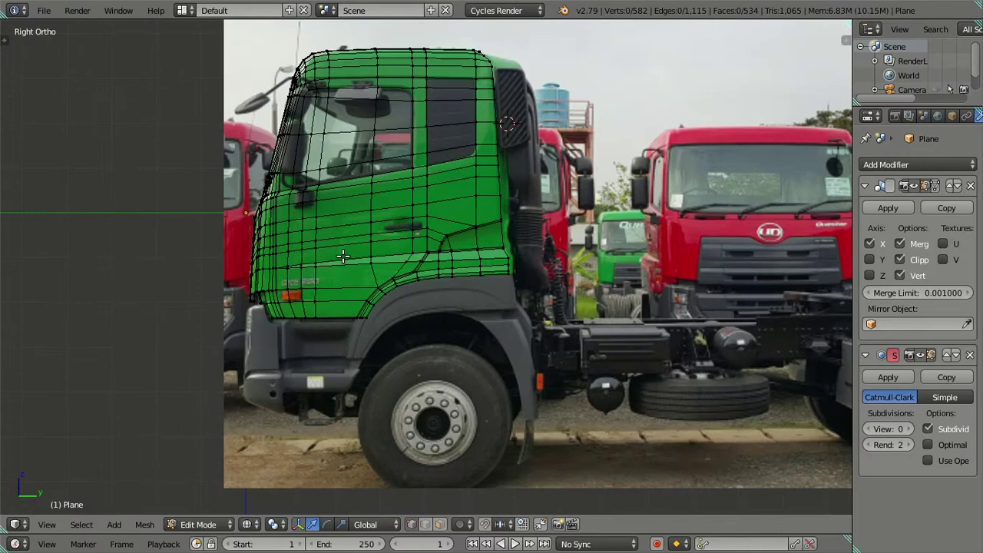
pyautogui.scroll(3, 343, 256)
pyautogui.scroll(3, 343, 256)
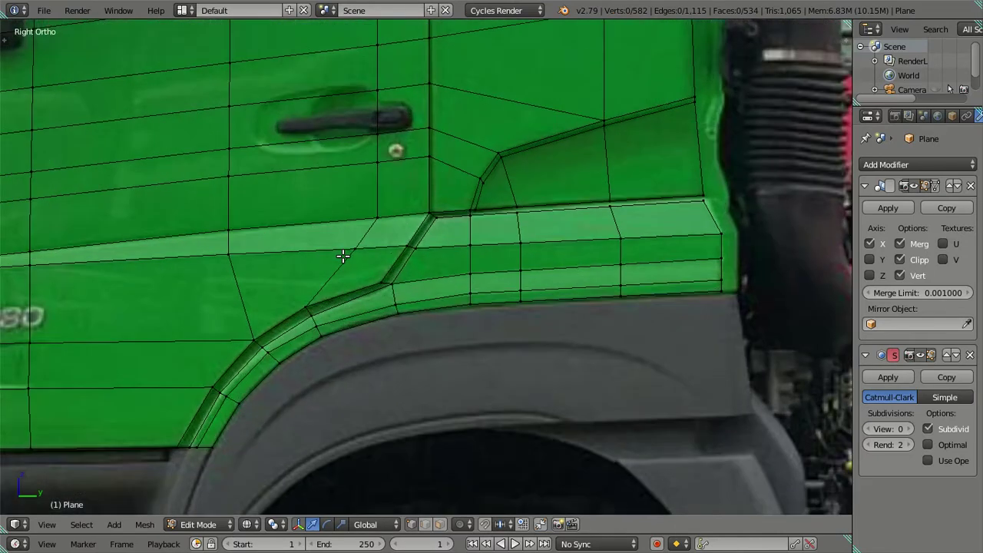
pyautogui.scroll(1, 342, 256)
pyautogui.scroll(-2, 314, 274)
pyautogui.scroll(-1, 314, 275)
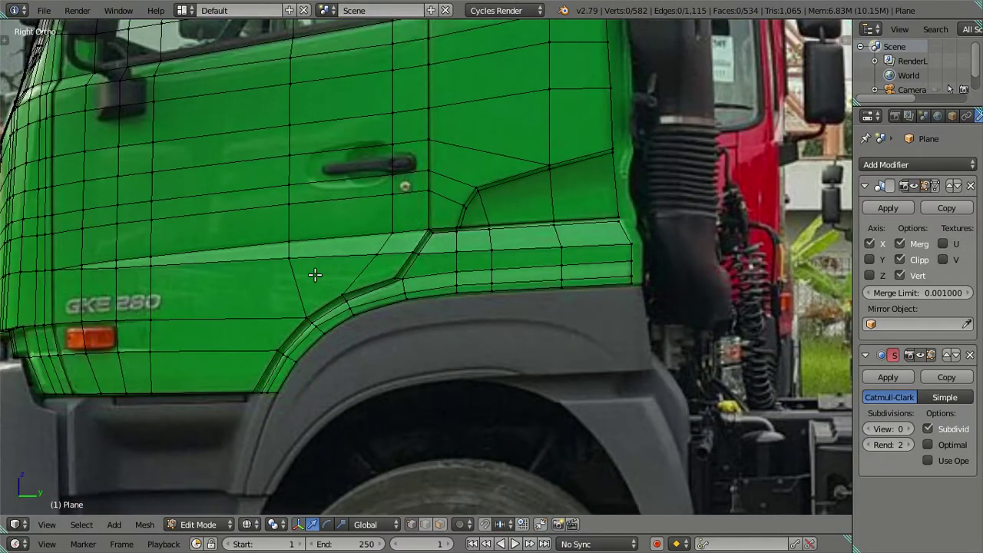
pyautogui.scroll(2, 396, 287)
pyautogui.scroll(-2, 397, 286)
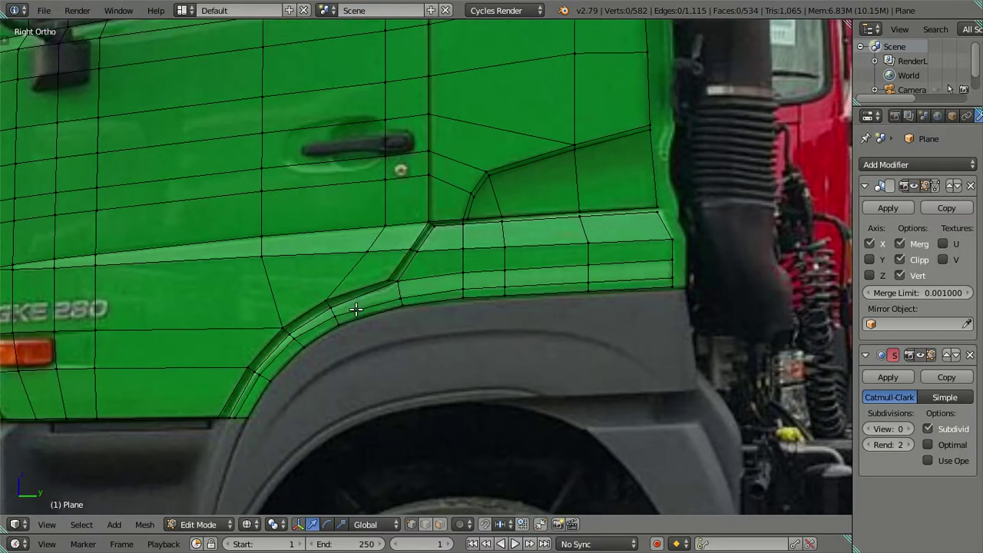
pyautogui.scroll(2, 355, 309)
pyautogui.scroll(1, 355, 309)
pyautogui.scroll(-1, 361, 309)
pyautogui.scroll(1, 370, 317)
pyautogui.rightClick(256, 273)
# - Move the edge loop across the flare strip onto the arch line, undoing a stray edge move
pyautogui.keyDown('alt'); pyautogui.rightClick(291, 332); pyautogui.keyUp('alt')
pyautogui.scroll(1, 333, 302)
pyautogui.scroll(-1, 362, 312)
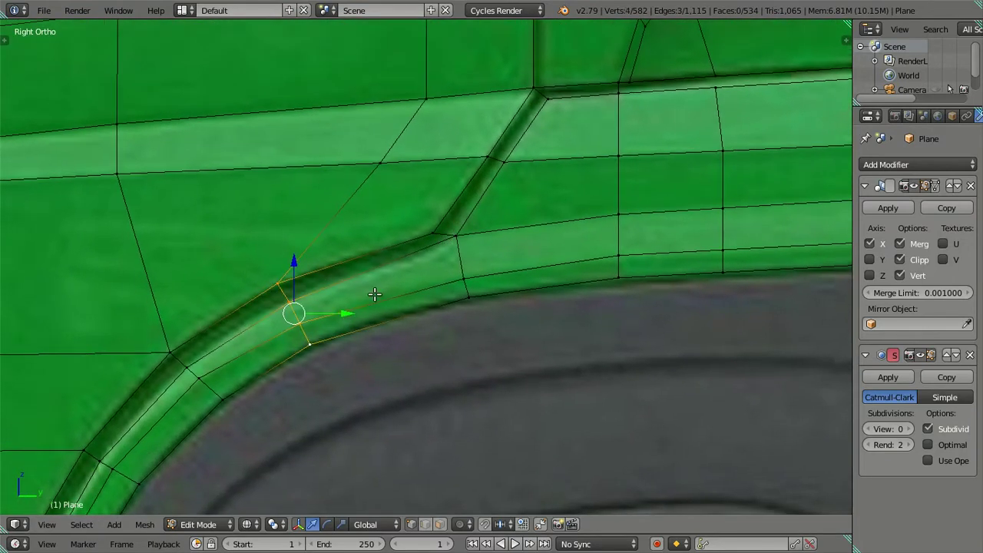
pyautogui.press('g')
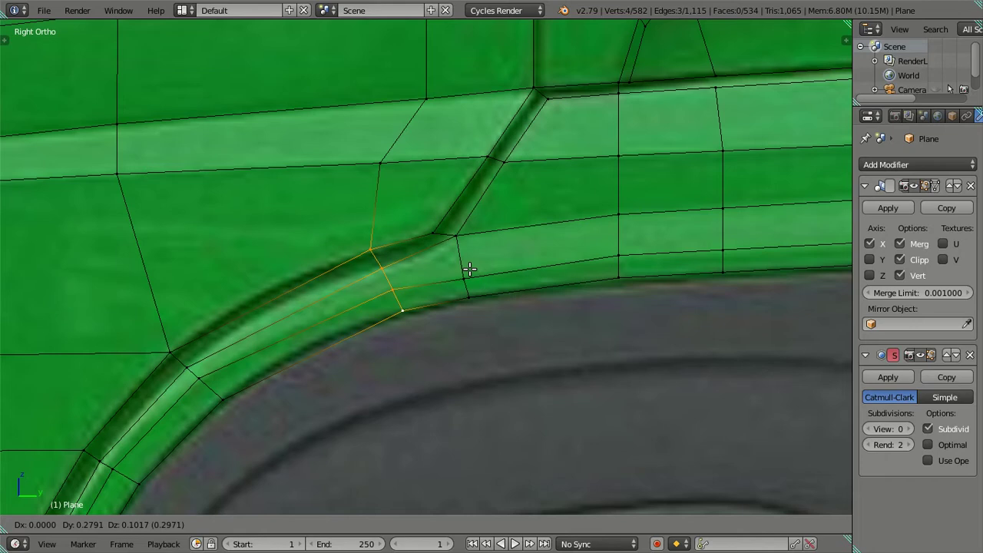
pyautogui.click(470, 269)
pyautogui.rightClick(471, 297)
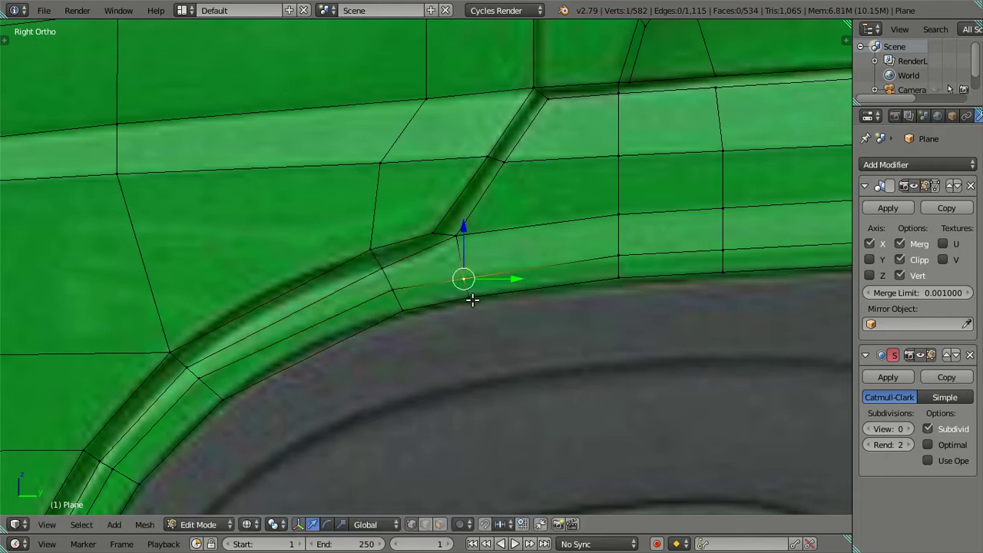
pyautogui.press('g')
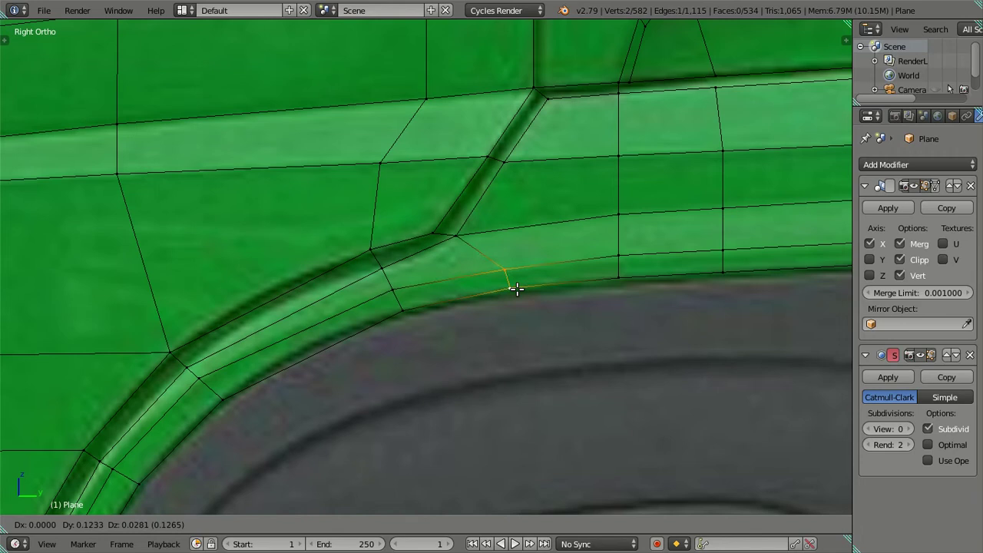
pyautogui.click(516, 289)
pyautogui.hotkey('ctrl', 'z')
# - Slide a flare vertex and the flare's upper corner vertex onto the wheel-arch curve
pyautogui.rightClick(377, 265)
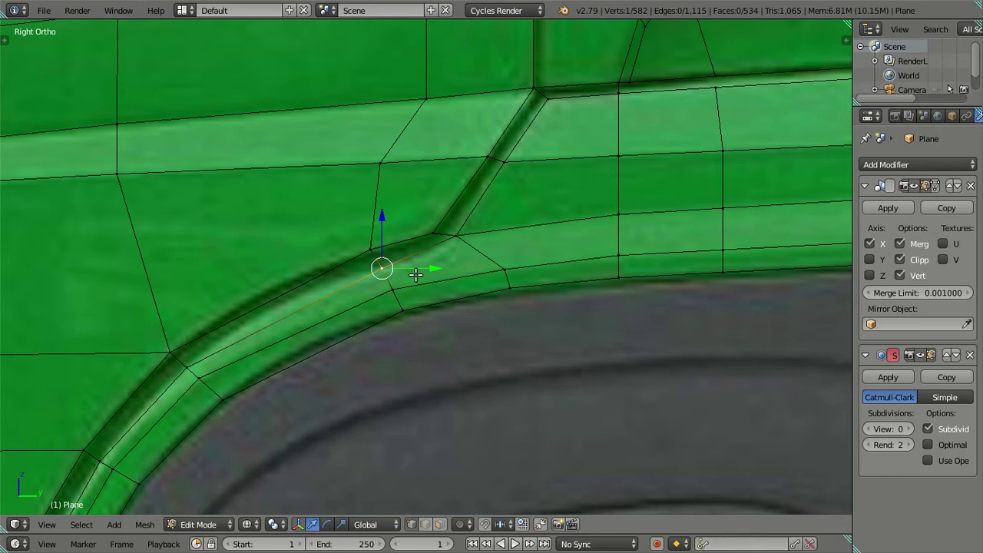
pyautogui.press('g')
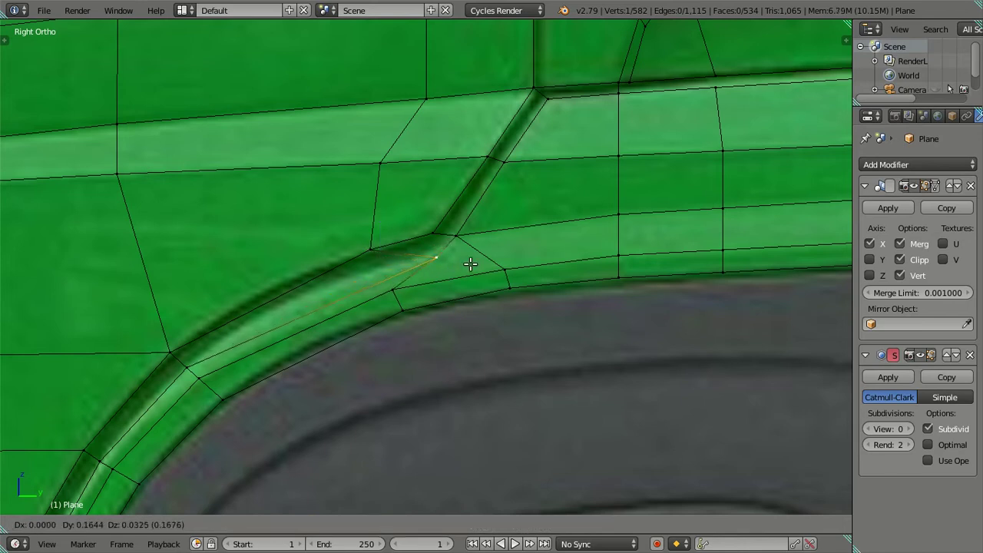
pyautogui.click(469, 263)
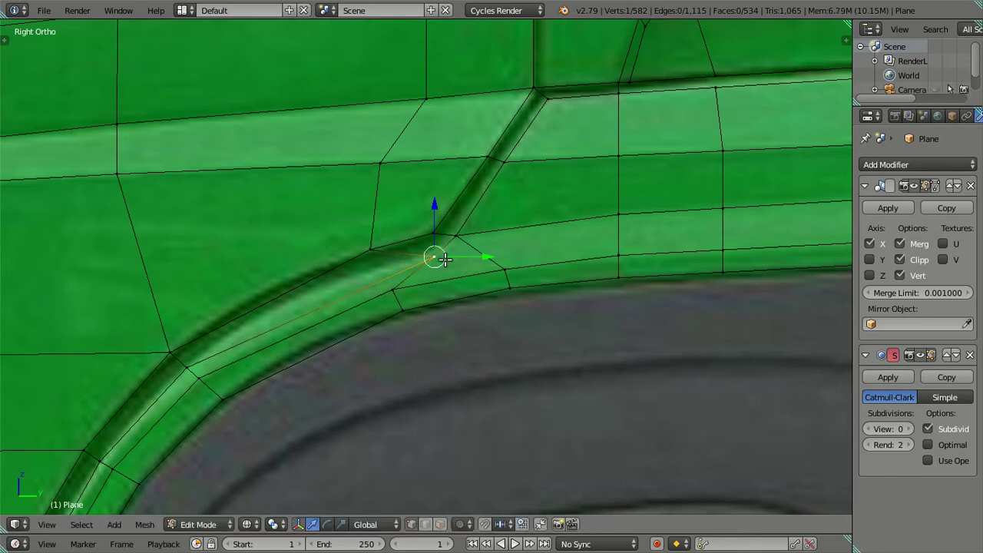
pyautogui.rightClick(374, 252)
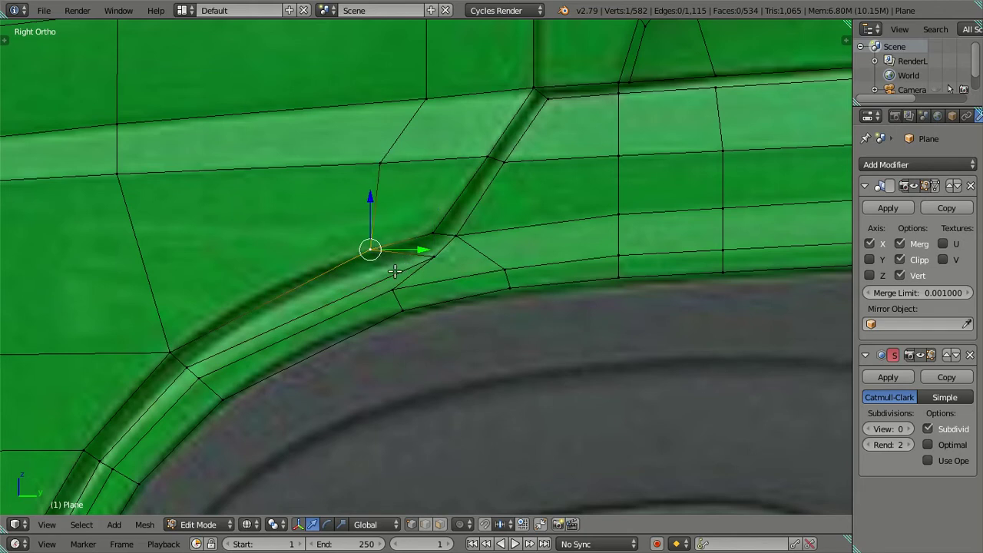
pyautogui.press('g')
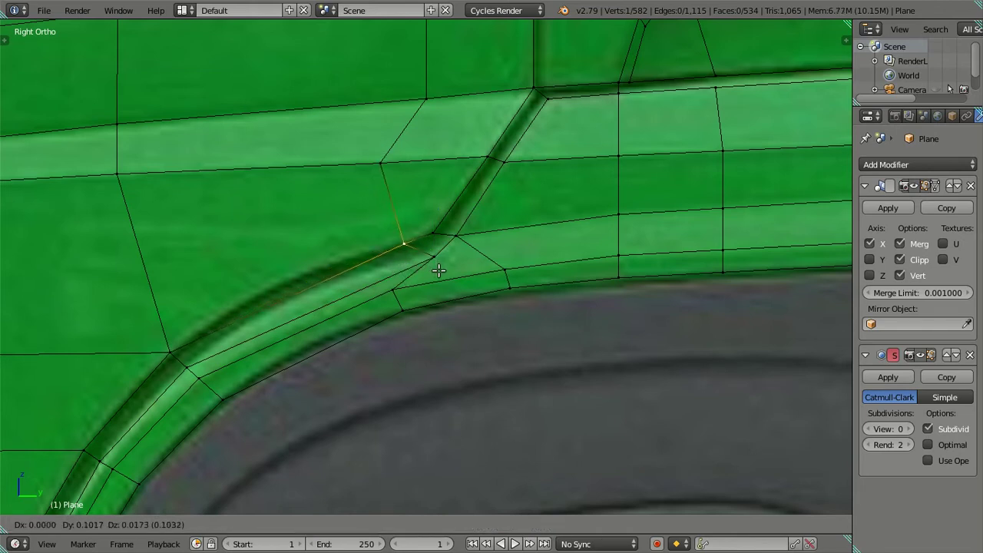
pyautogui.click(442, 268)
# - Align the flare's lower rim edge and the next two arch vertices with the photo's fender edge
pyautogui.rightClick(400, 303)
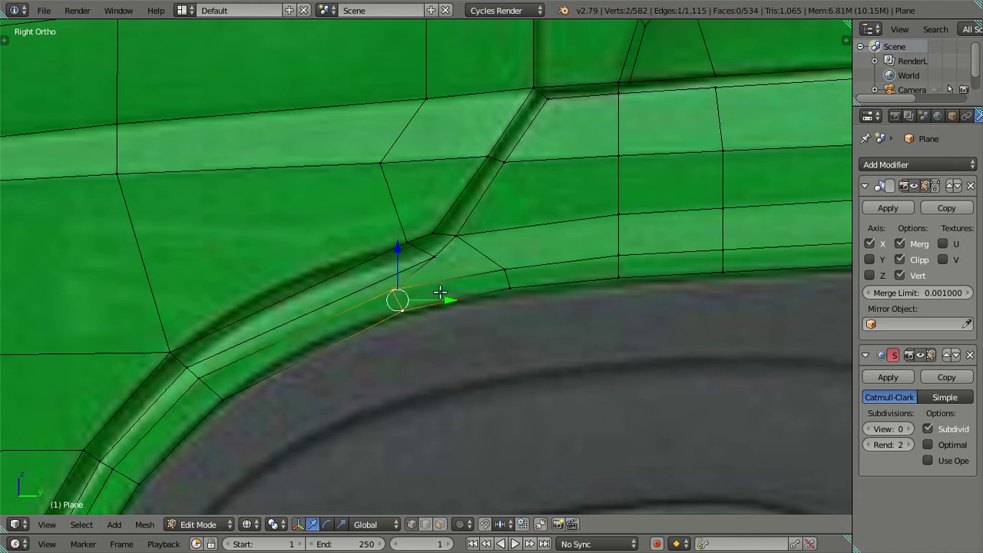
pyautogui.press('g')
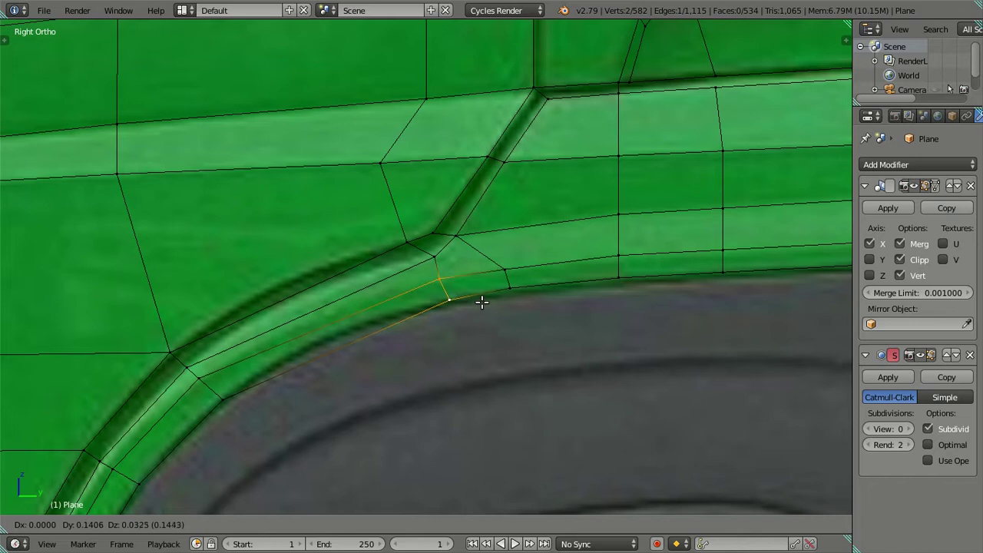
pyautogui.click(478, 302)
pyautogui.rightClick(442, 279)
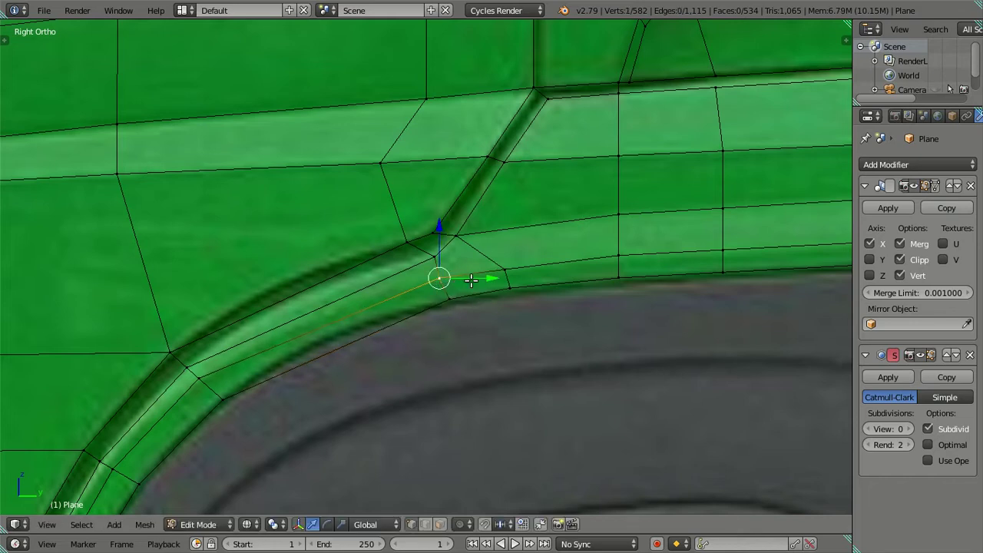
pyautogui.press('g')
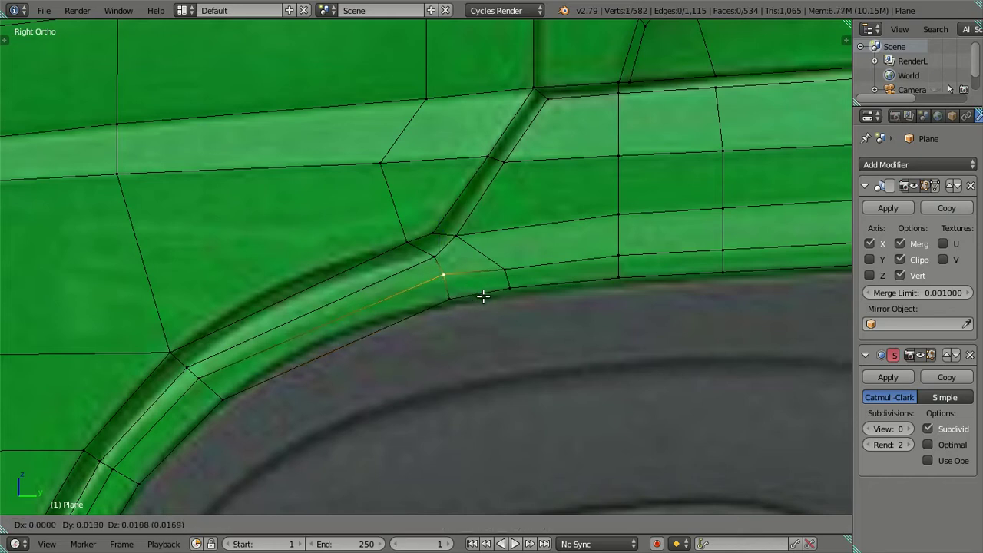
pyautogui.click(483, 298)
pyautogui.rightClick(503, 270)
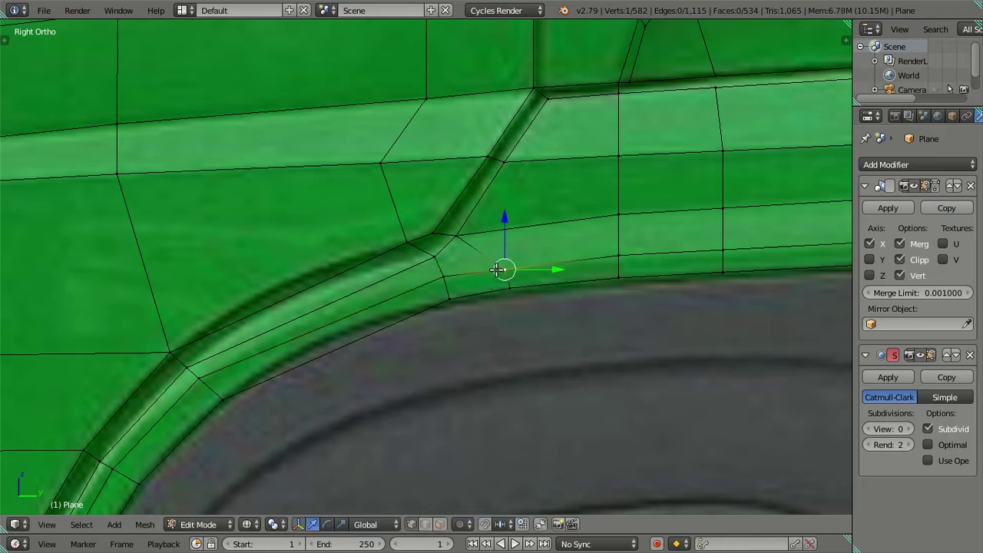
pyautogui.press('g')
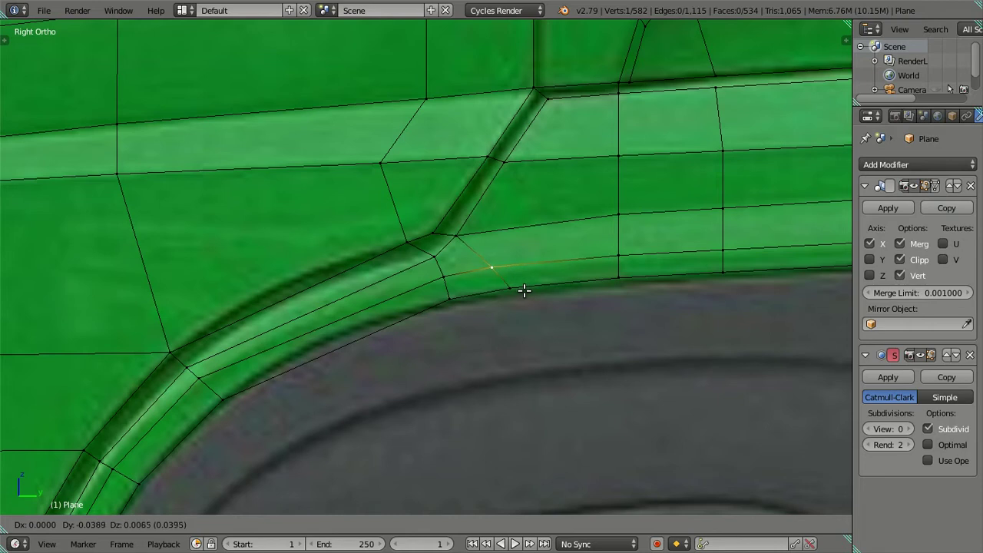
pyautogui.click(524, 290)
# - Try a two-cut loop through the cab door, then undo it
pyautogui.press('a')
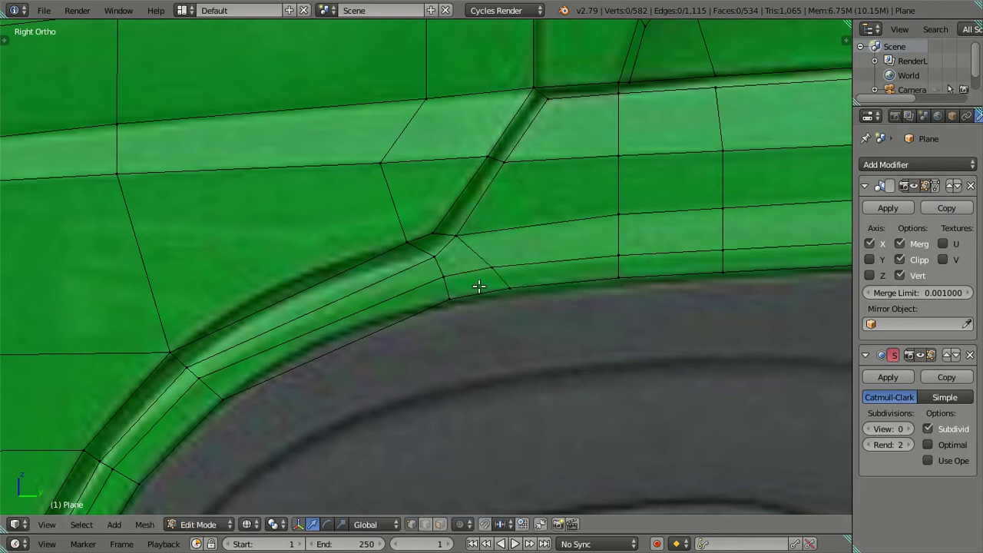
pyautogui.keyDown('shift'); pyautogui.moveTo(431, 311); pyautogui.dragTo(437, 223, button='middle'); pyautogui.keyUp('shift')
pyautogui.scroll(-3, 309, 237)
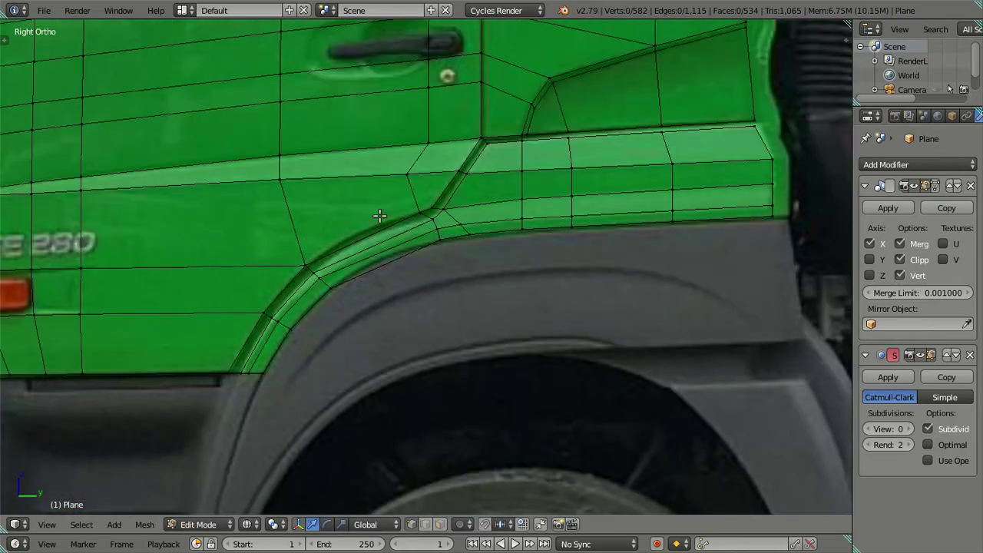
pyautogui.scroll(-1, 380, 215)
pyautogui.scroll(-3, 373, 333)
pyautogui.scroll(-1, 384, 323)
pyautogui.scroll(-1, 383, 313)
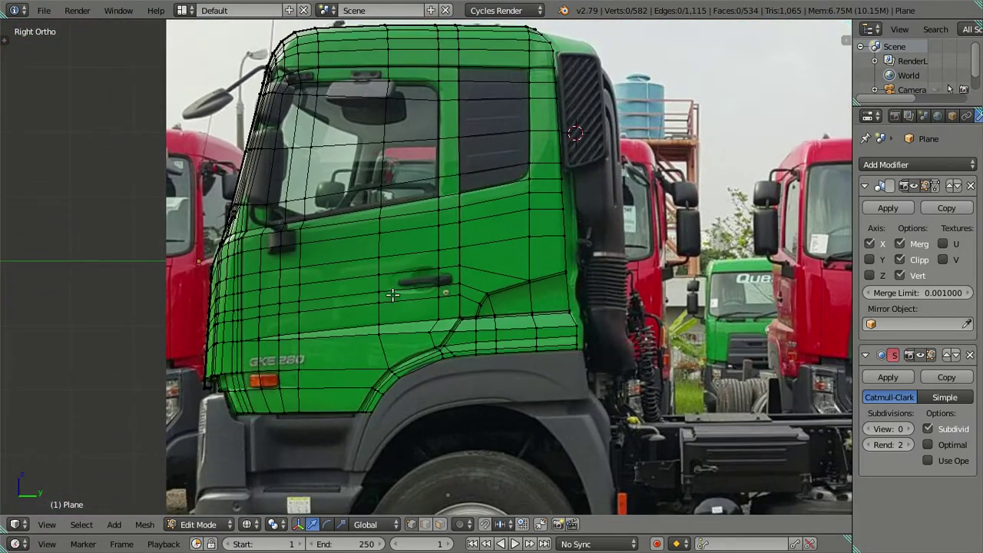
pyautogui.hotkey('ctrl', 'r')
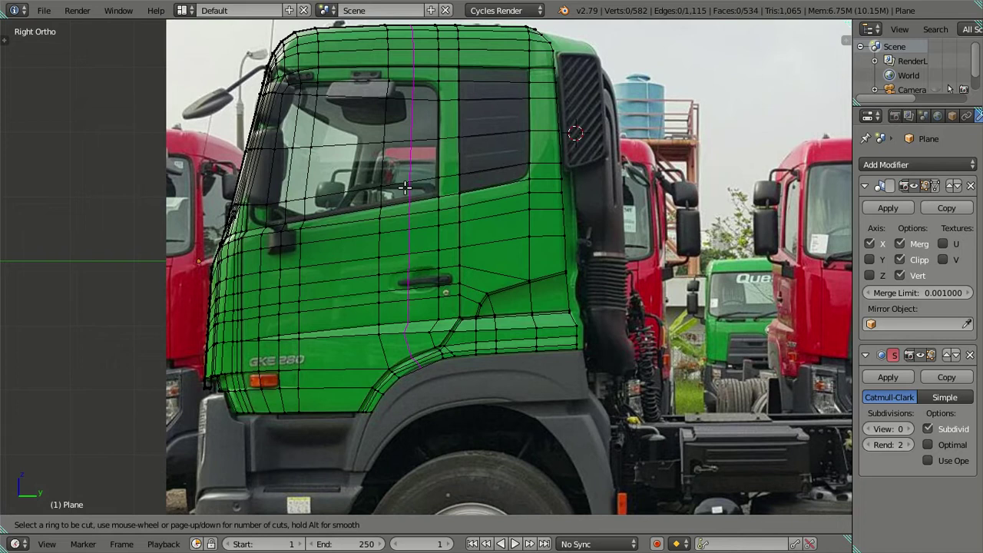
pyautogui.scroll(1, 405, 187)
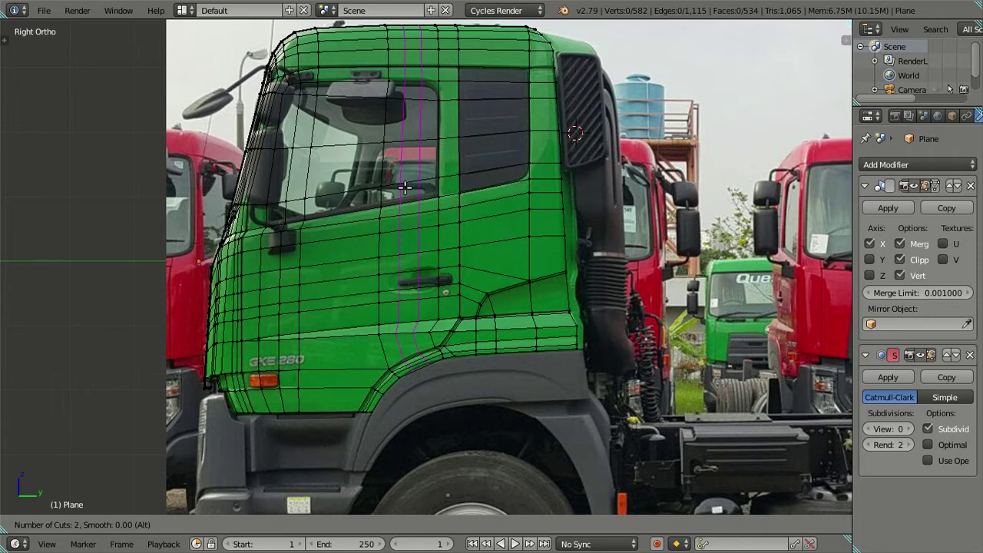
pyautogui.click(404, 187)
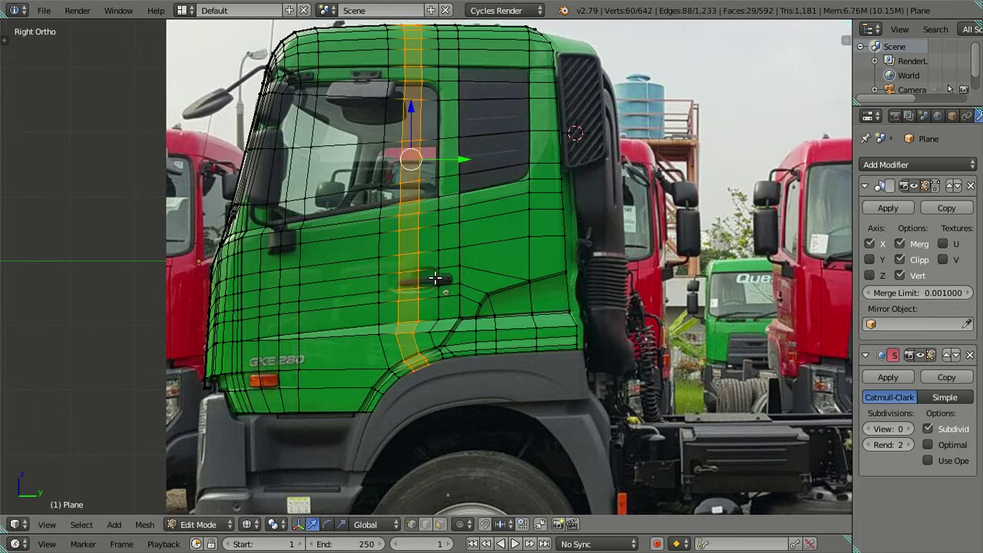
pyautogui.scroll(2, 431, 290)
pyautogui.press('a')
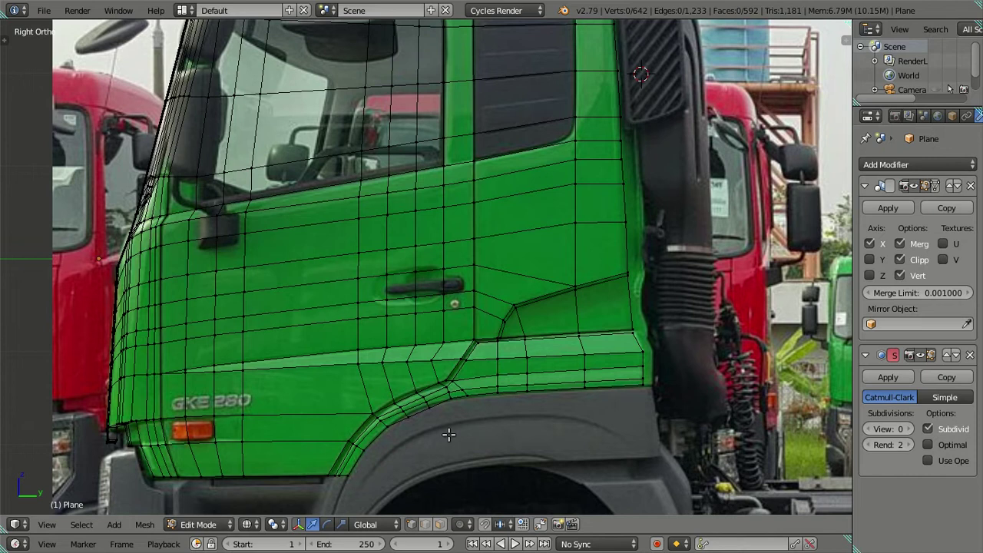
pyautogui.hotkey('ctrl', 'z')
pyautogui.hotkey('ctrl', 'z')
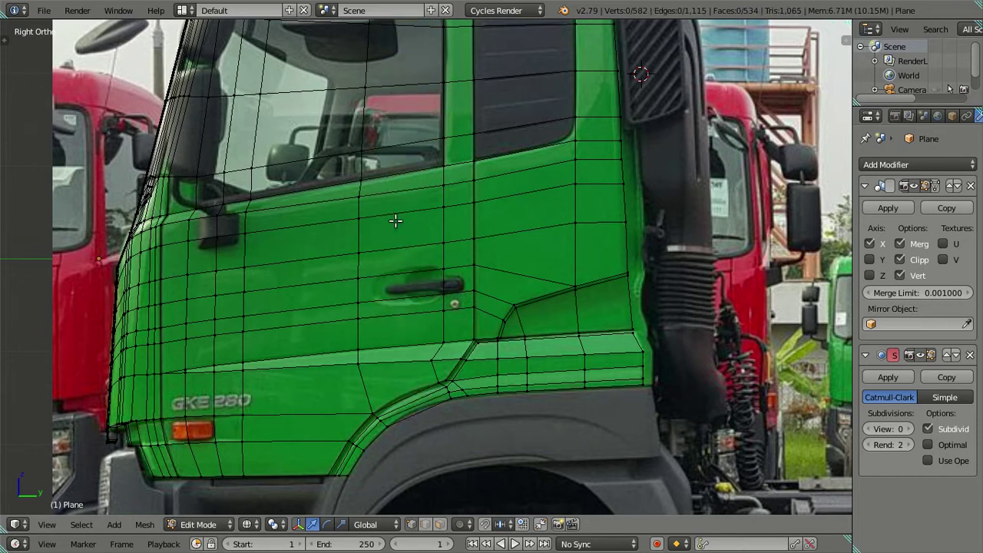
# - Cut a single vertical edge loop through the door down to the wheel-arch flare
pyautogui.hotkey('ctrl', 'r')
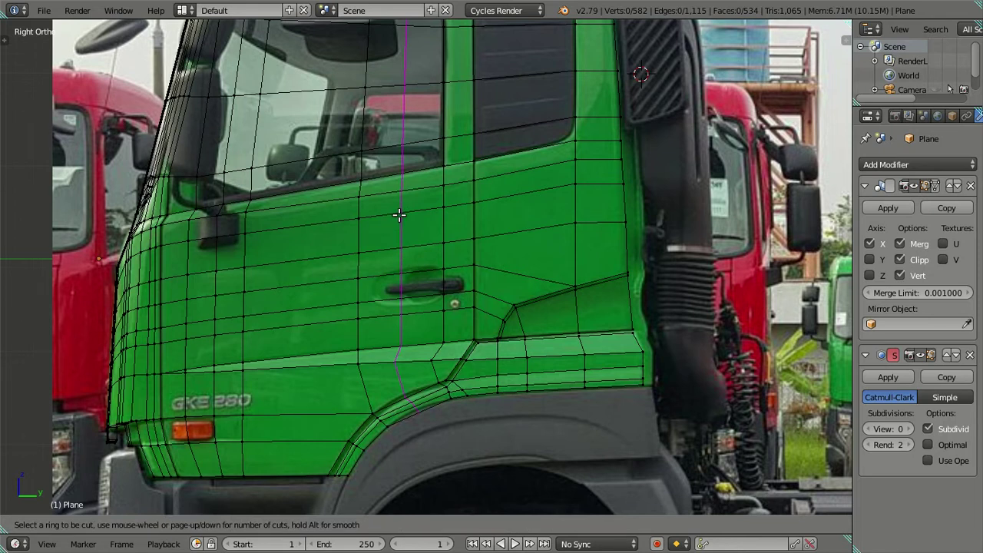
pyautogui.click(398, 215)
pyautogui.click(404, 215)
pyautogui.press('a')
pyautogui.scroll(3, 432, 406)
# - Move an edge of the fender flare onto the photo's flare line
pyautogui.scroll(2, 431, 336)
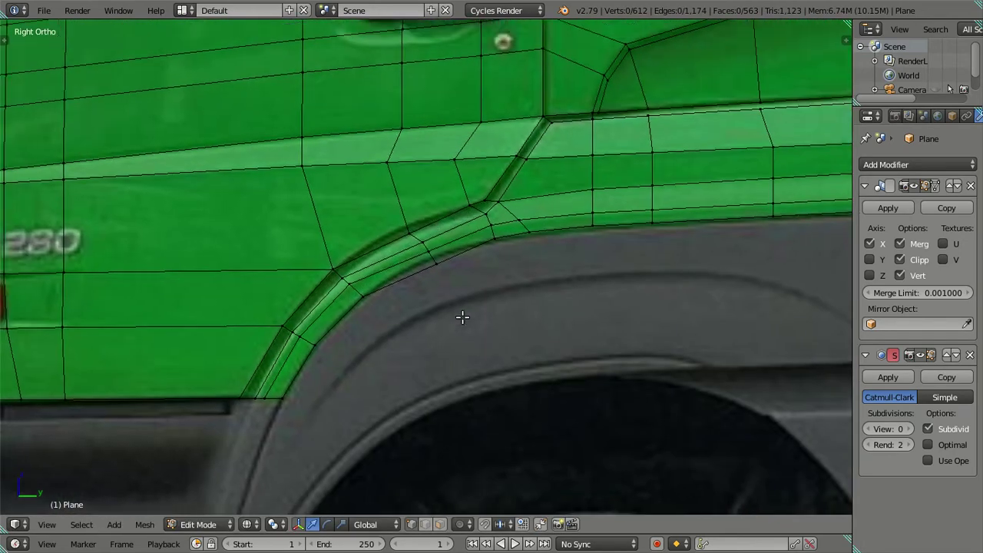
pyautogui.scroll(2, 461, 318)
pyautogui.scroll(2, 439, 390)
pyautogui.scroll(1, 390, 222)
pyautogui.rightClick(402, 240)
pyautogui.keyDown('shift'); pyautogui.rightClick(430, 260); pyautogui.keyUp('shift')
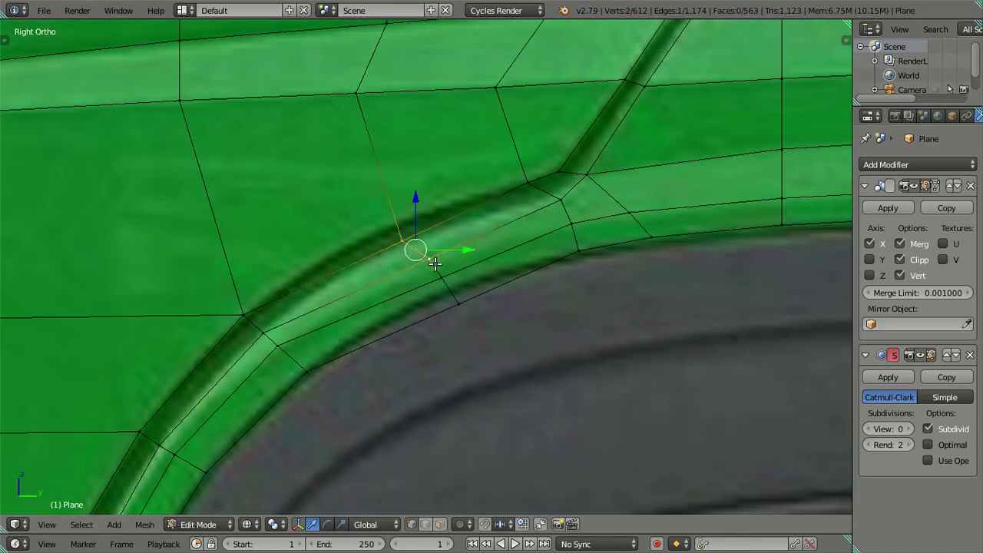
pyautogui.press('g')
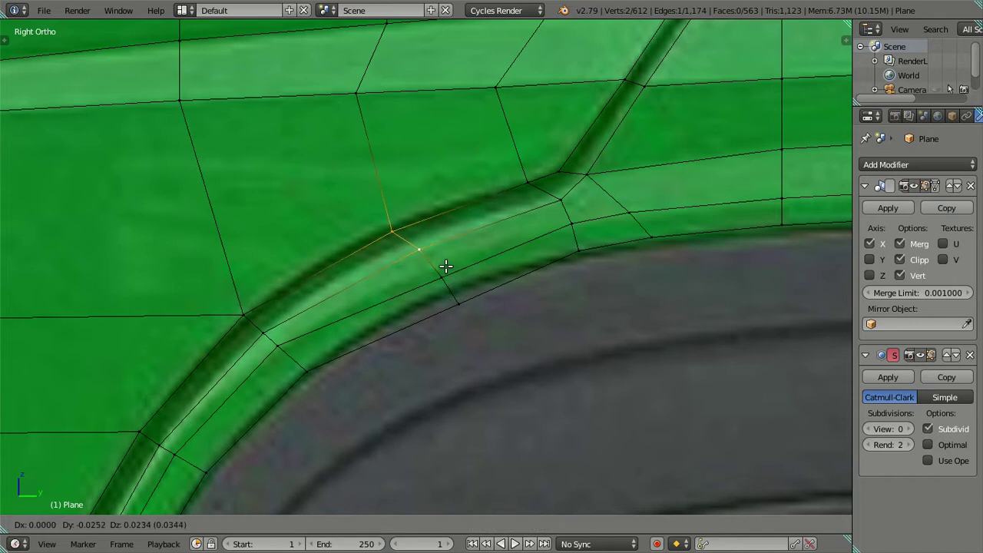
pyautogui.click(435, 261)
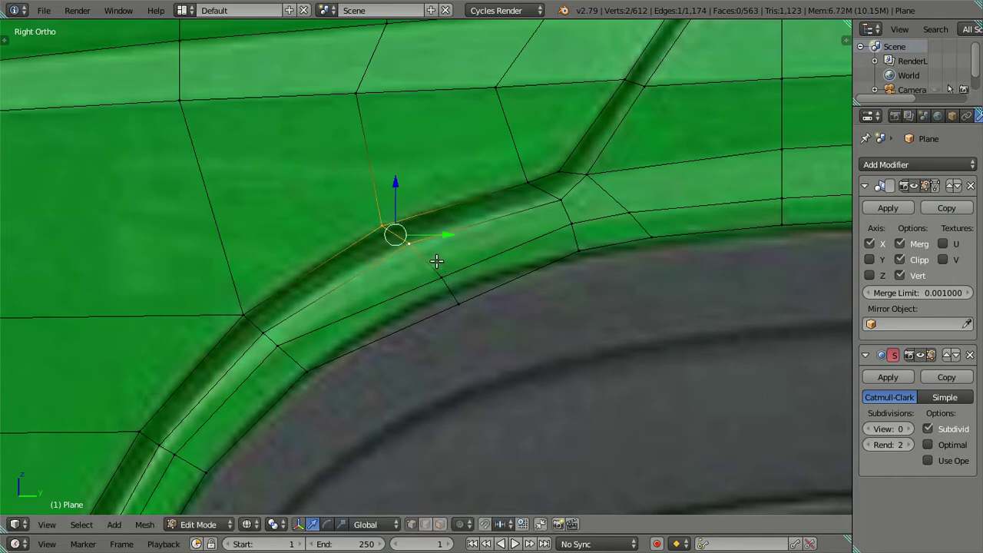
# - Reposition the lower flare edge up and left onto the flare line
pyautogui.rightClick(440, 275)
pyautogui.keyDown('shift'); pyautogui.rightClick(463, 309); pyautogui.keyUp('shift')
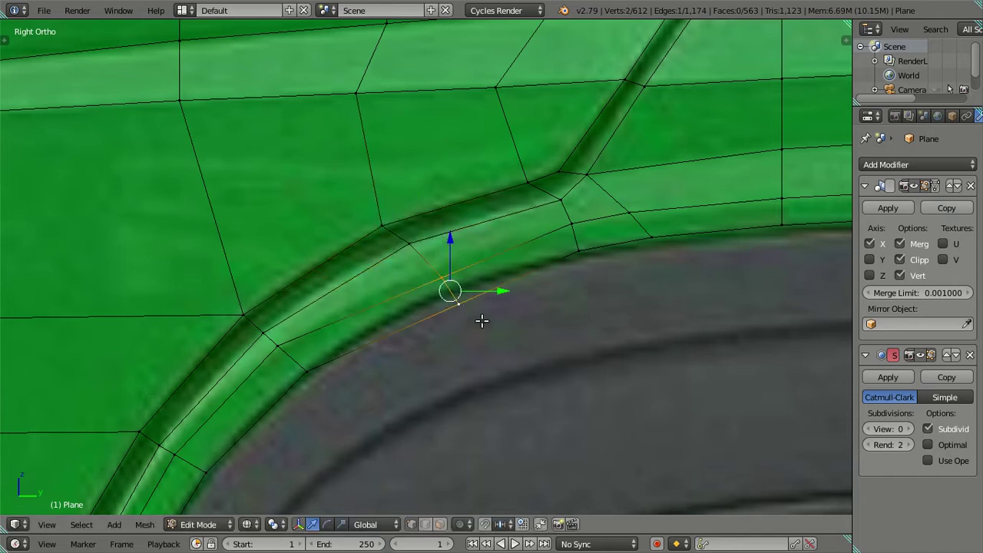
pyautogui.press('g')
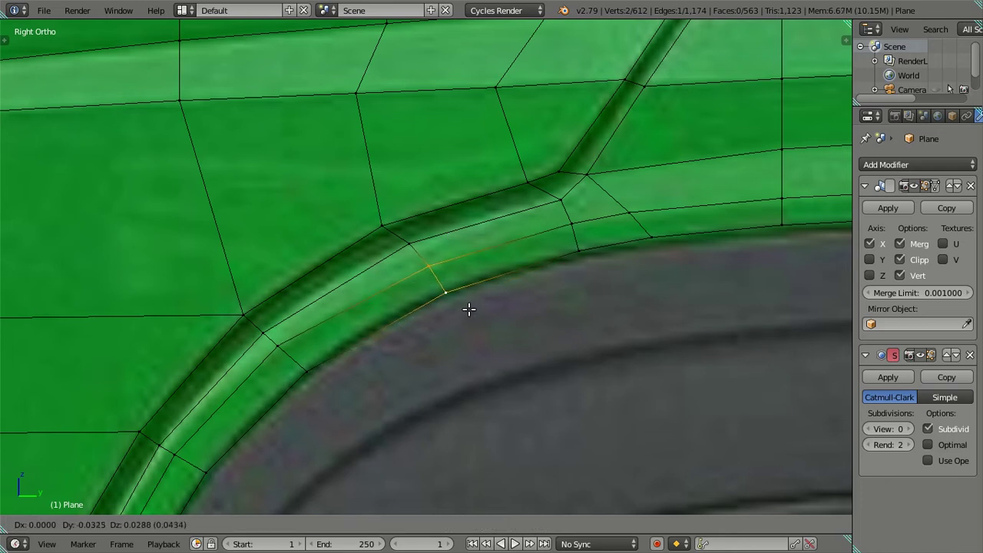
pyautogui.click(470, 309)
pyautogui.moveTo(439, 278); pyautogui.dragTo(426, 260)
pyautogui.press('g')
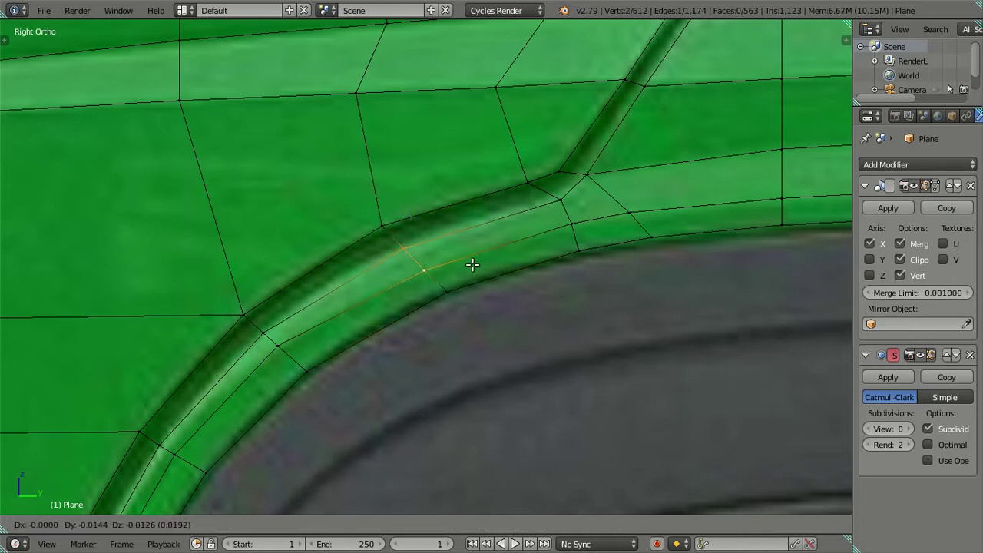
pyautogui.click(472, 264)
pyautogui.press('a')
pyautogui.scroll(-2, 344, 322)
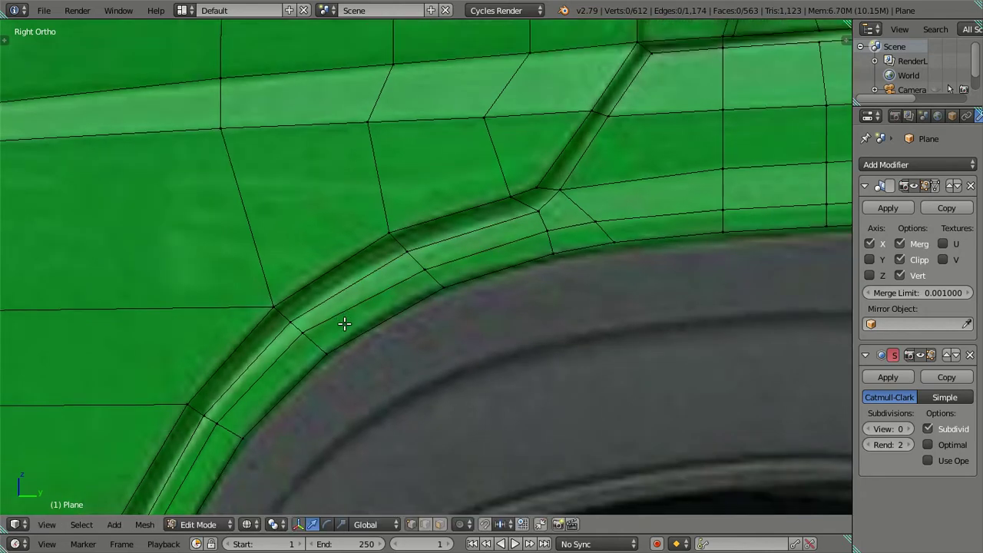
# - Raise a vertex on the flare's upper edge straight up
pyautogui.rightClick(415, 275)
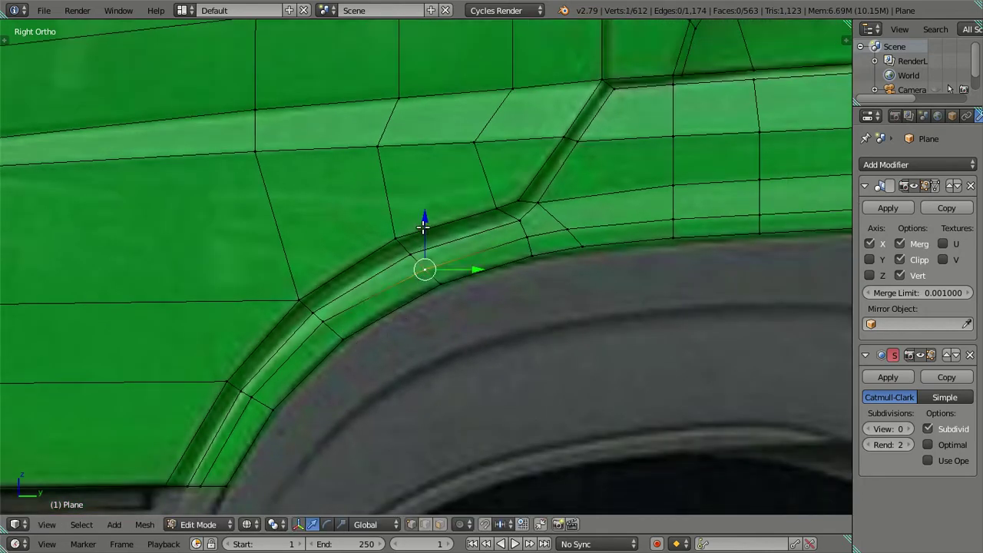
pyautogui.moveTo(423, 228); pyautogui.dragTo(421, 222)
pyautogui.click(422, 222)
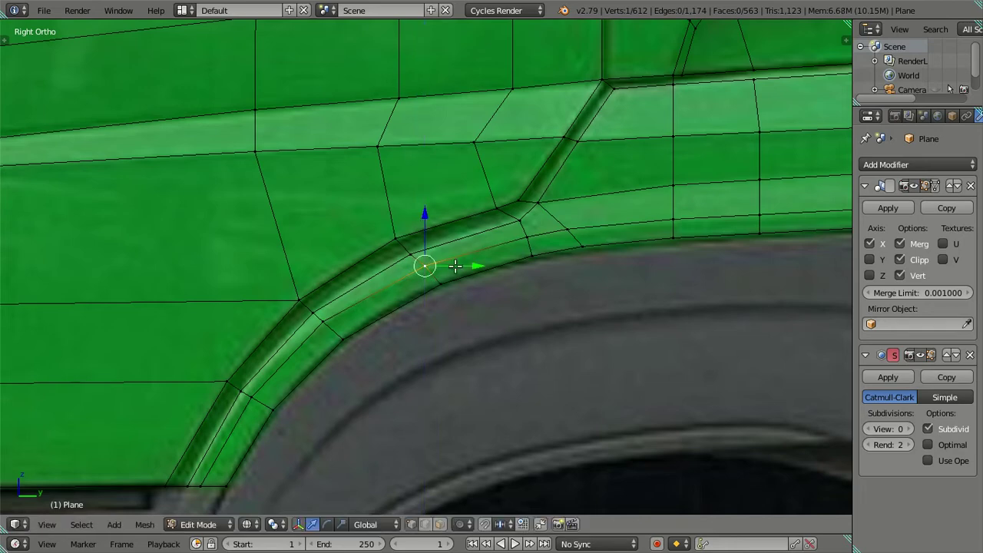
pyautogui.press('a')
# - In side view, shift two arch vertices horizontally along the Y axis
pyautogui.moveTo(537, 272)
pyautogui.keyDown('shift'); pyautogui.mouseDown(button='middle')
pyautogui.moveTo(393, 242)
pyautogui.moveTo(407, 281)
pyautogui.moveTo(457, 320)
pyautogui.moveTo(535, 320)
pyautogui.moveTo(474, 276)
pyautogui.moveTo(461, 281)
pyautogui.mouseUp(button='middle'); pyautogui.keyUp('shift')
pyautogui.press('KP_3')
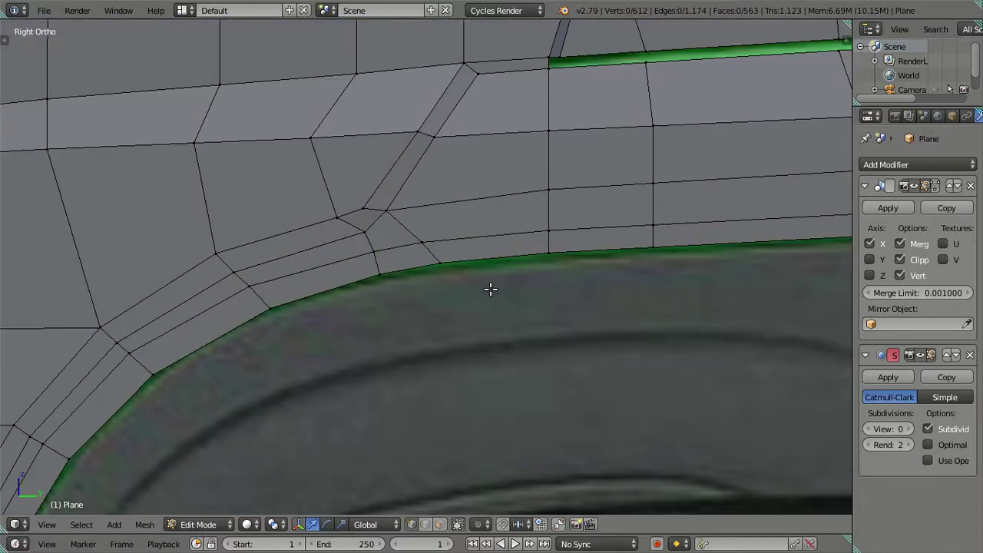
pyautogui.scroll(3, 489, 288)
pyautogui.scroll(2, 419, 288)
pyautogui.rightClick(325, 235)
pyautogui.press('g')
pyautogui.press('y')
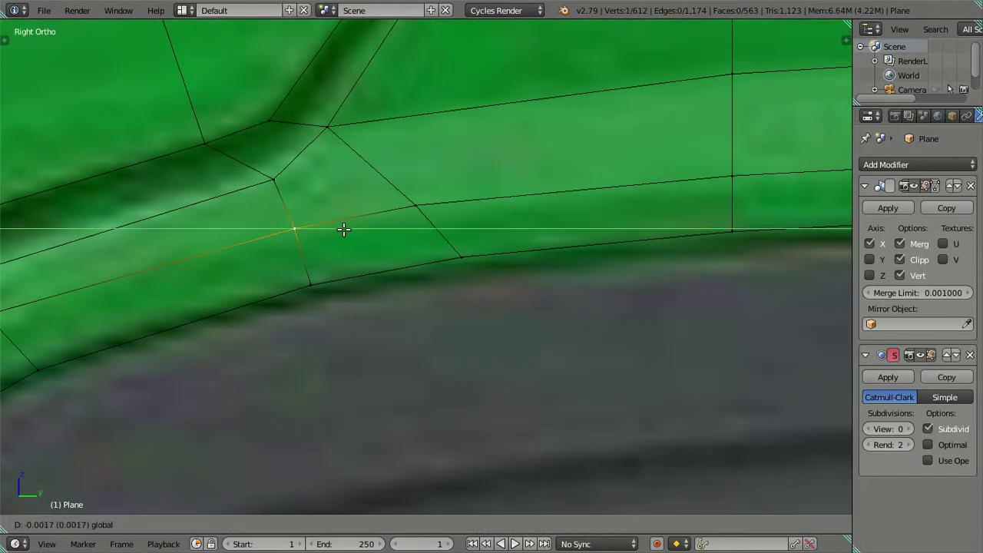
pyautogui.click(349, 223)
pyautogui.rightClick(414, 205)
pyautogui.press('g')
pyautogui.press('y')
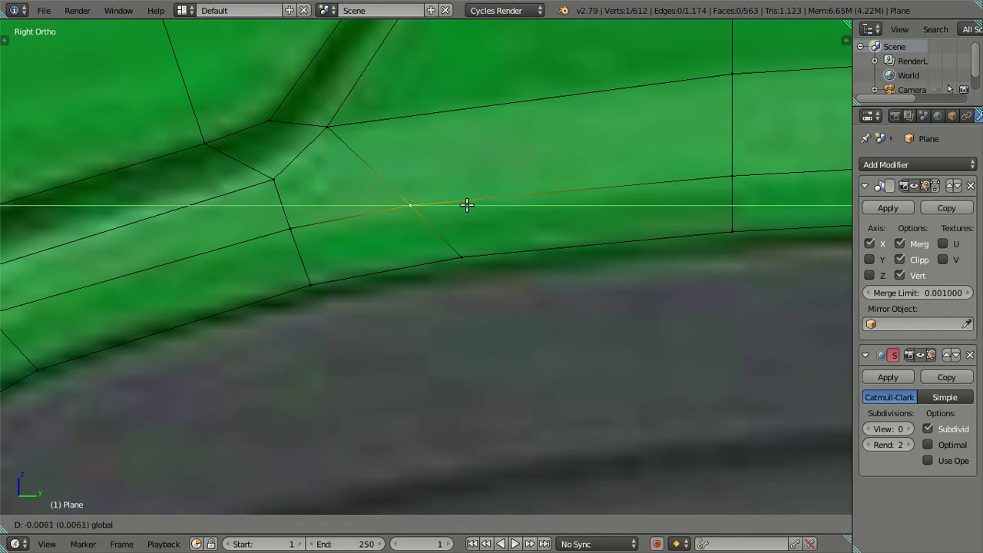
pyautogui.click(464, 205)
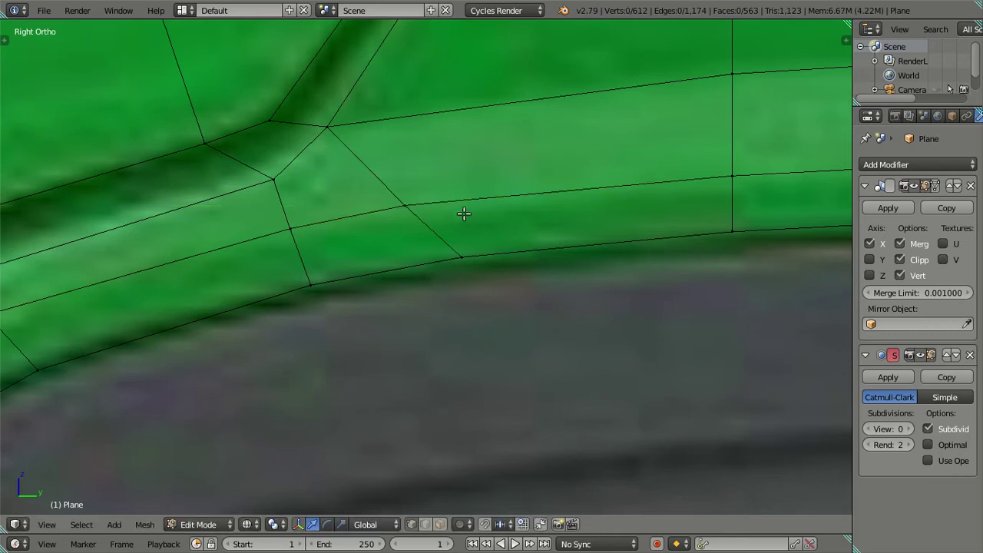
# - With the reference photo visible through the mesh, slide the body's lower corner vertex along Y
pyautogui.scroll(-2, 434, 253)
pyautogui.scroll(-2, 412, 266)
pyautogui.scroll(2, 479, 191)
pyautogui.scroll(-1, 479, 191)
pyautogui.press('z')
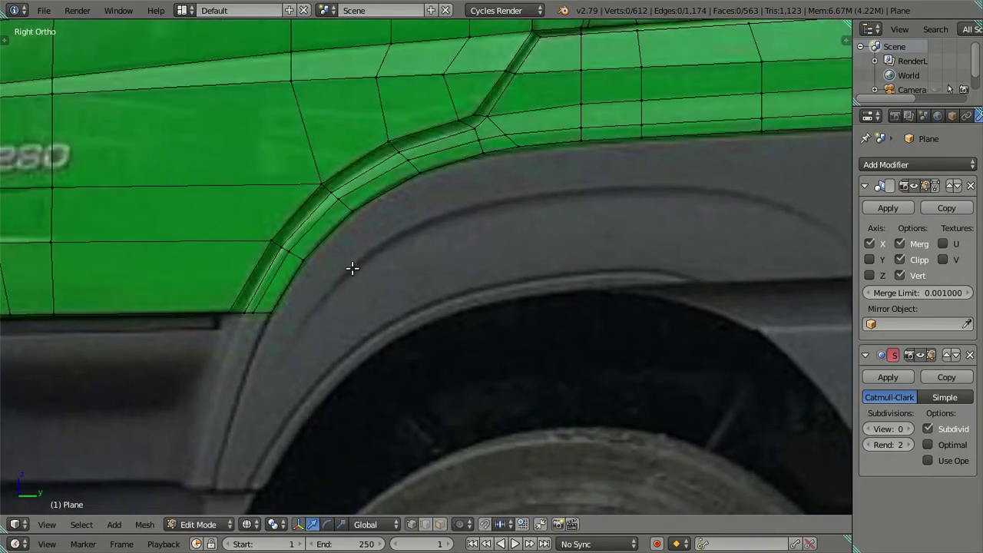
pyautogui.scroll(-1, 533, 204)
pyautogui.scroll(2, 533, 204)
pyautogui.scroll(2, 432, 228)
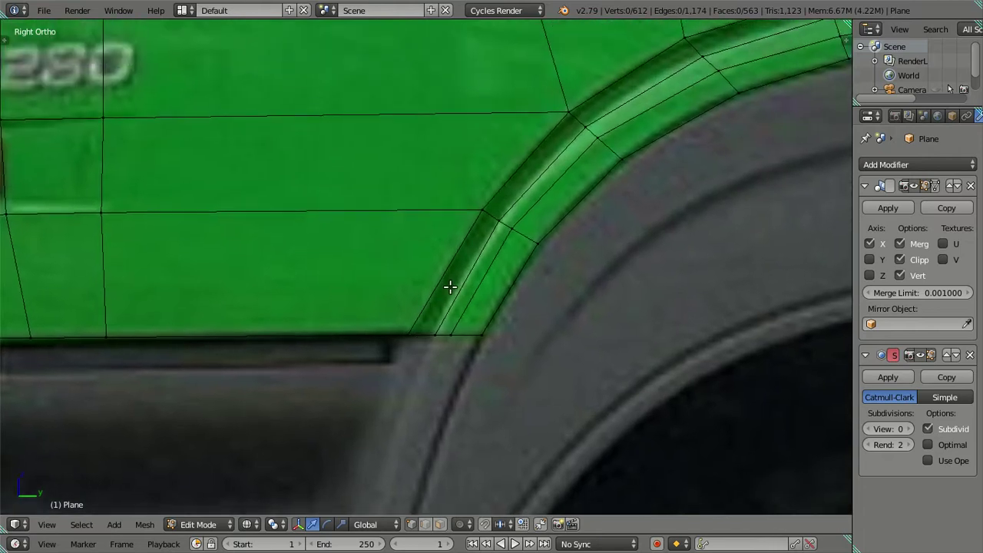
pyautogui.rightClick(413, 329)
pyautogui.press('g')
pyautogui.press('y')
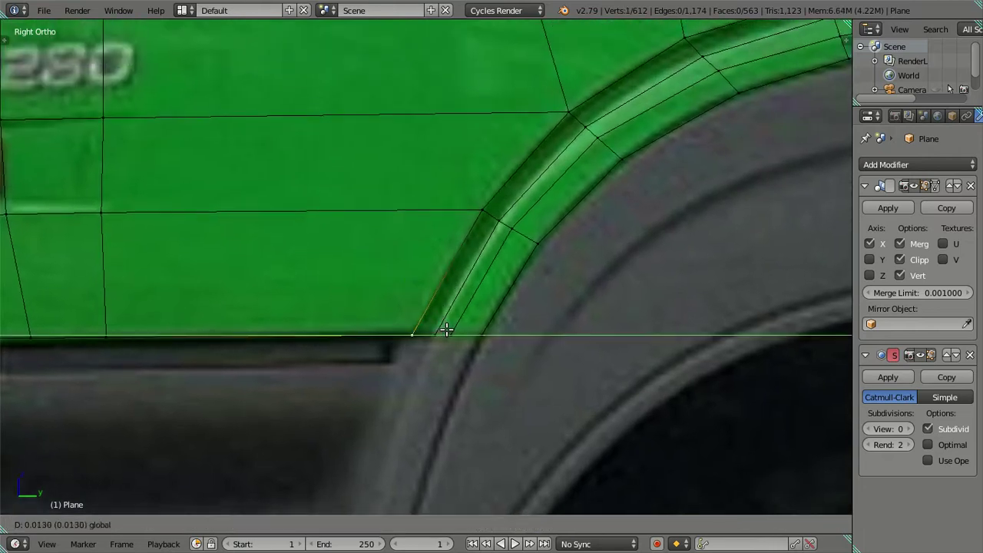
pyautogui.click(446, 330)
pyautogui.press('a')
# - Pan and zoom to bring the rear of the arch and the flare's end into view
pyautogui.scroll(1, 456, 307)
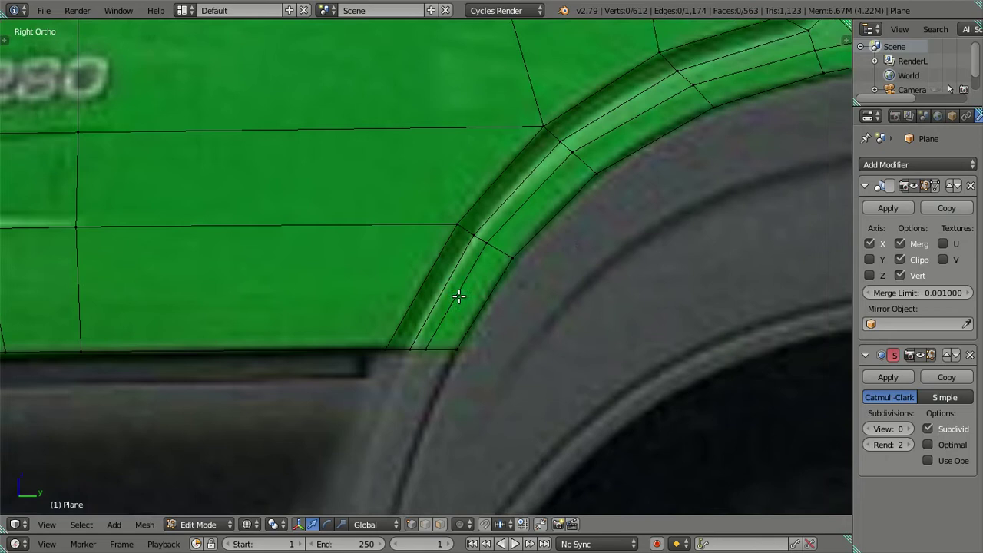
pyautogui.scroll(1, 366, 305)
pyautogui.scroll(-2, 430, 307)
pyautogui.scroll(-1, 425, 314)
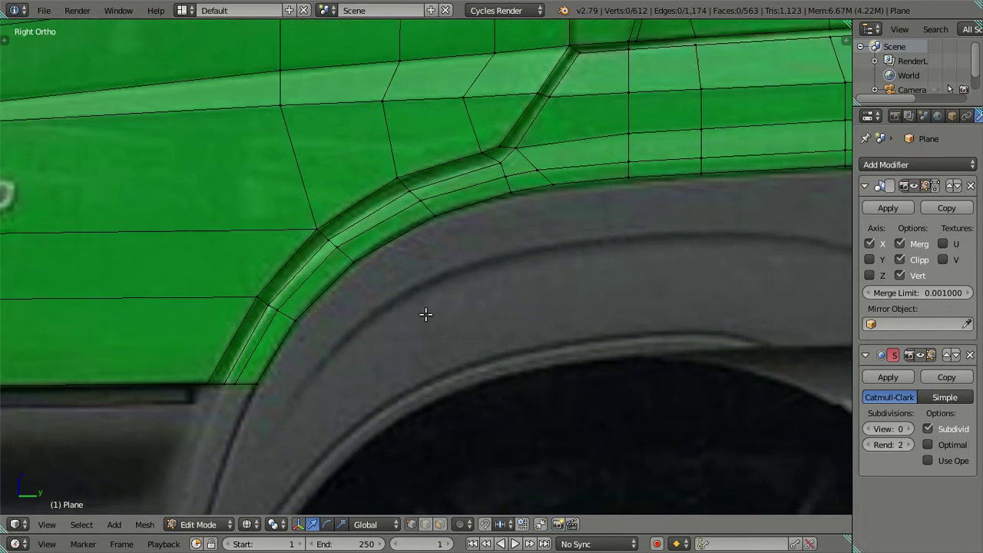
pyautogui.scroll(-2, 391, 320)
pyautogui.scroll(-1, 456, 319)
pyautogui.keyDown('shift'); pyautogui.moveTo(457, 319); pyautogui.dragTo(419, 310, button='middle'); pyautogui.keyUp('shift')
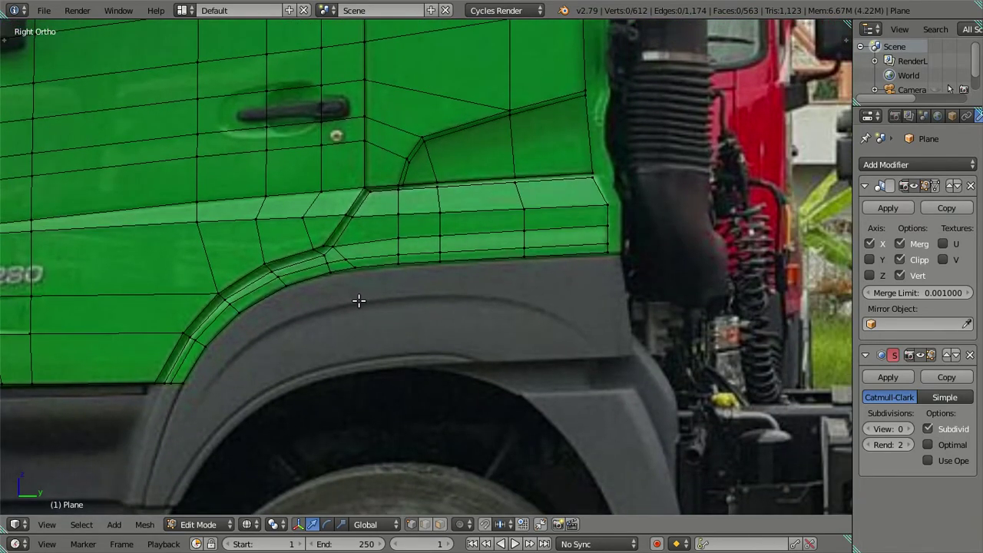
pyautogui.scroll(1, 340, 294)
pyautogui.scroll(1, 345, 291)
pyautogui.scroll(1, 375, 246)
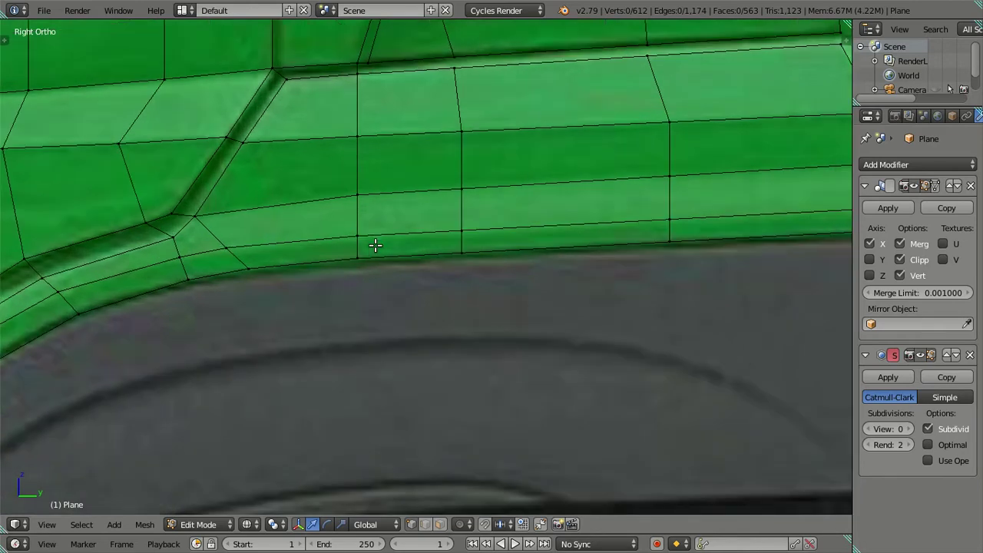
pyautogui.keyDown('shift'); pyautogui.moveTo(375, 246); pyautogui.dragTo(364, 261, button='middle'); pyautogui.keyUp('shift')
pyautogui.keyDown('shift'); pyautogui.moveTo(542, 220); pyautogui.dragTo(285, 242, button='middle'); pyautogui.keyUp('shift')
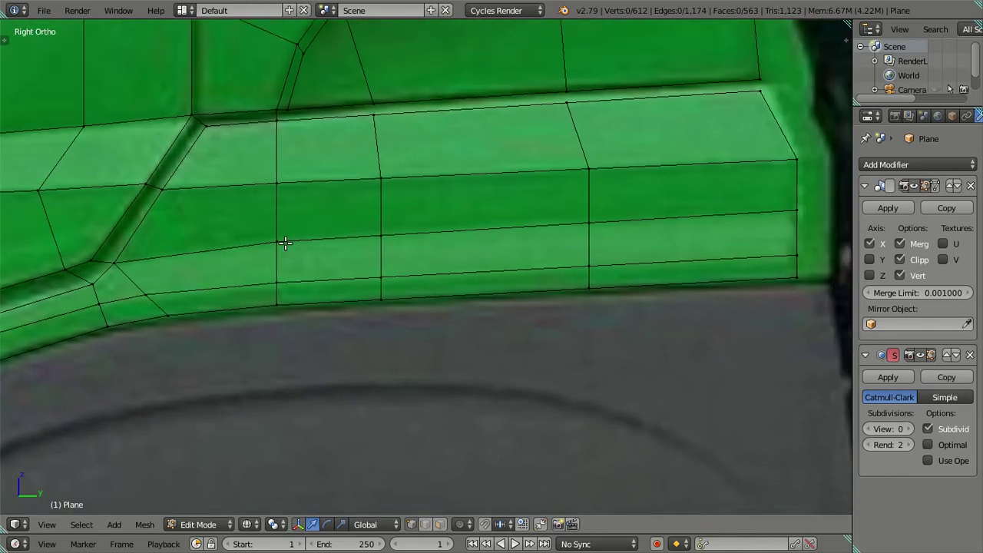
# - Nudge the lower panel-line edge and a panel vertex vertically onto the photo's crease
pyautogui.rightClick(384, 235)
pyautogui.keyDown('shift'); pyautogui.rightClick(586, 223); pyautogui.keyUp('shift')
pyautogui.moveTo(481, 178); pyautogui.dragTo(483, 175)
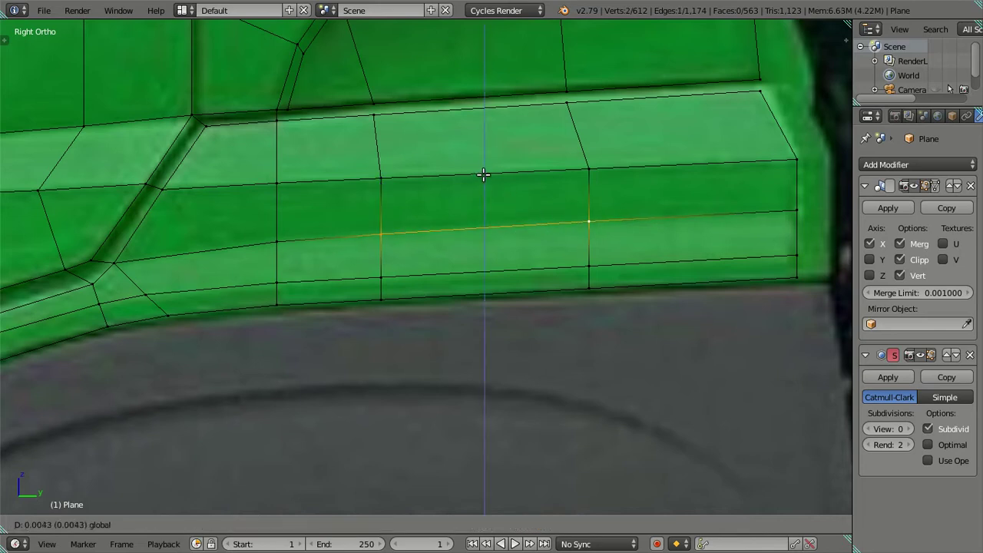
pyautogui.click(483, 175)
pyautogui.press('a')
pyautogui.rightClick(280, 240)
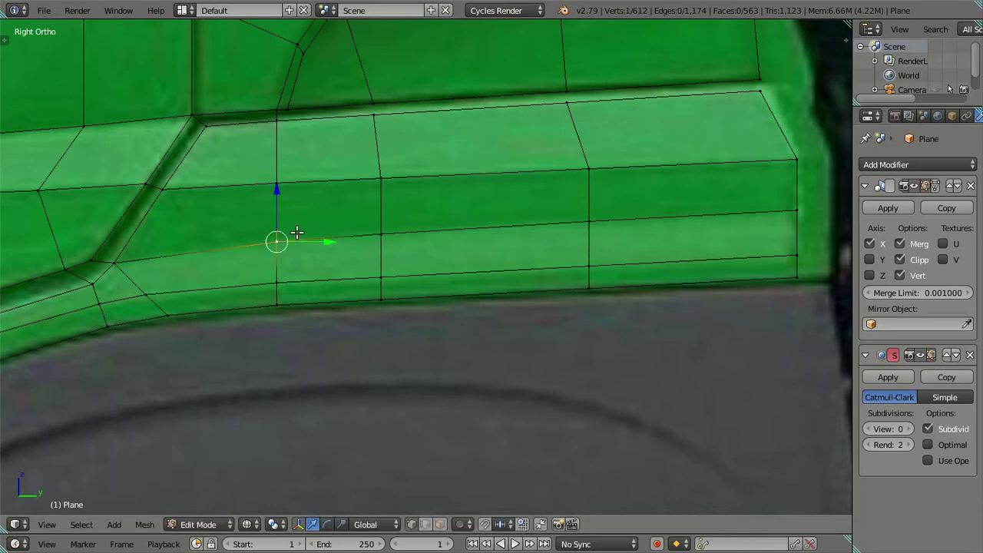
pyautogui.moveTo(277, 189); pyautogui.dragTo(285, 191)
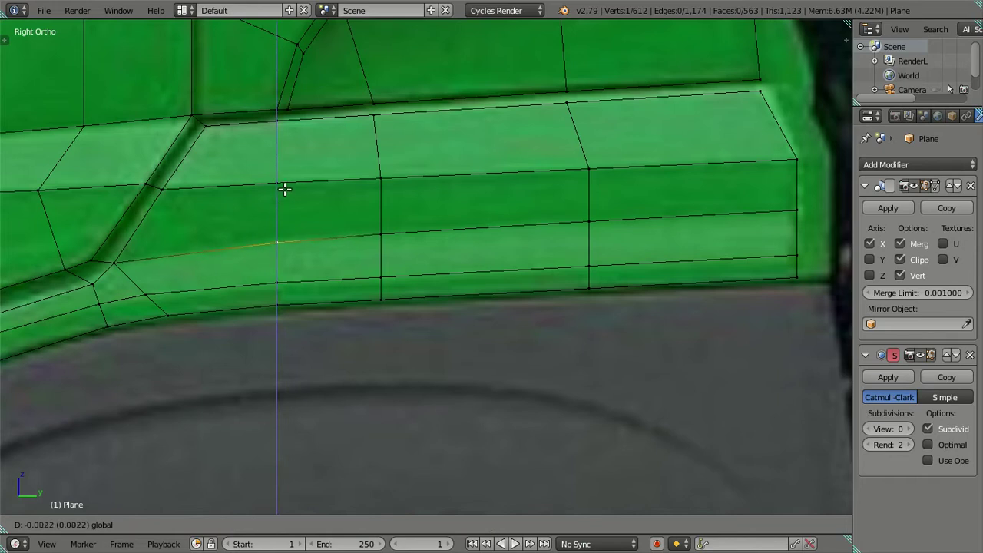
pyautogui.click(286, 191)
pyautogui.press('a')
# - Check the wheel arch in plain solid shading, then restore the textured reference shading
pyautogui.scroll(-3, 307, 202)
pyautogui.scroll(-2, 366, 225)
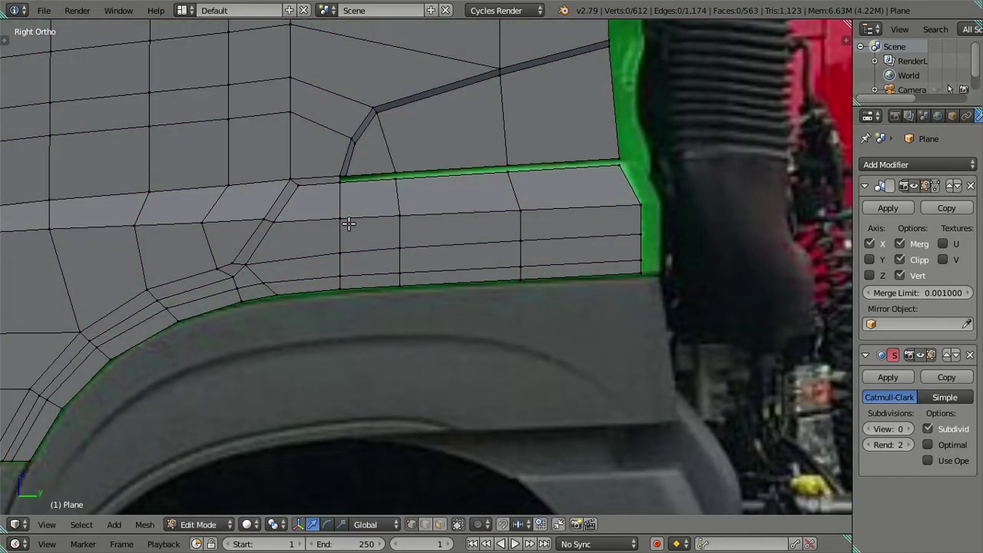
pyautogui.scroll(-2, 322, 253)
pyautogui.moveTo(272, 274)
pyautogui.keyDown('shift'); pyautogui.mouseDown(button='middle')
pyautogui.moveTo(509, 235)
pyautogui.moveTo(390, 232)
pyautogui.moveTo(368, 204)
pyautogui.mouseUp(button='middle'); pyautogui.keyUp('shift')
pyautogui.scroll(3, 500, 236)
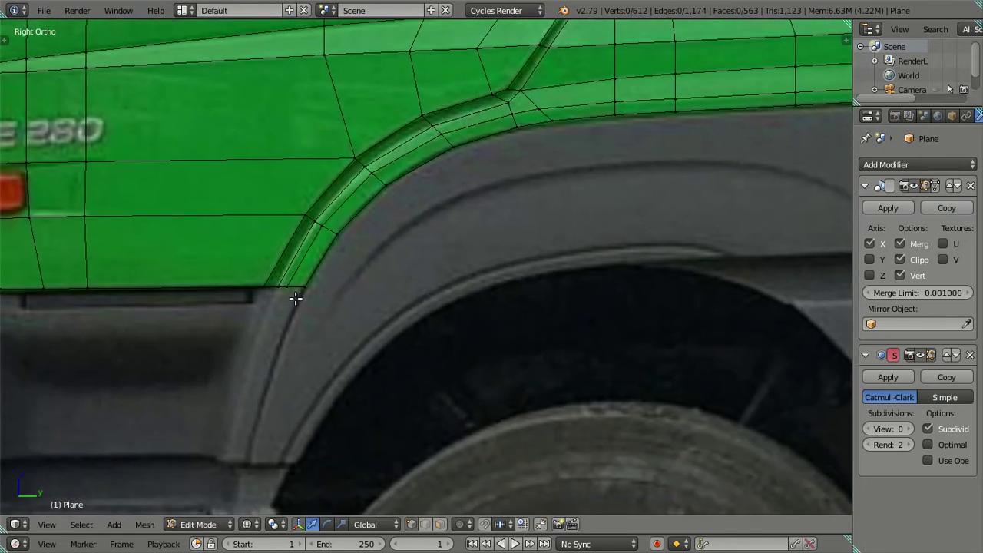
pyautogui.hotkey('alt', 'z')
pyautogui.scroll(-2, 494, 248)
pyautogui.moveTo(512, 245)
pyautogui.keyDown('shift'); pyautogui.mouseDown(button='middle')
pyautogui.moveTo(479, 291)
pyautogui.moveTo(480, 280)
pyautogui.mouseUp(button='middle'); pyautogui.keyUp('shift')
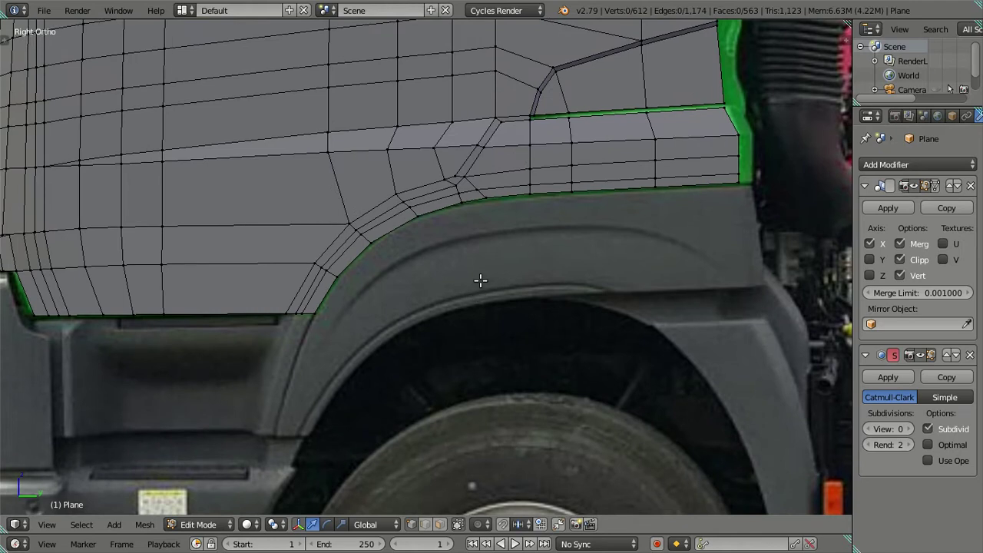
pyautogui.hotkey('alt', 'z')
# - Switch to face select mode
pyautogui.keyDown('shift'); pyautogui.moveTo(563, 221); pyautogui.dragTo(396, 332, button='middle'); pyautogui.keyUp('shift')
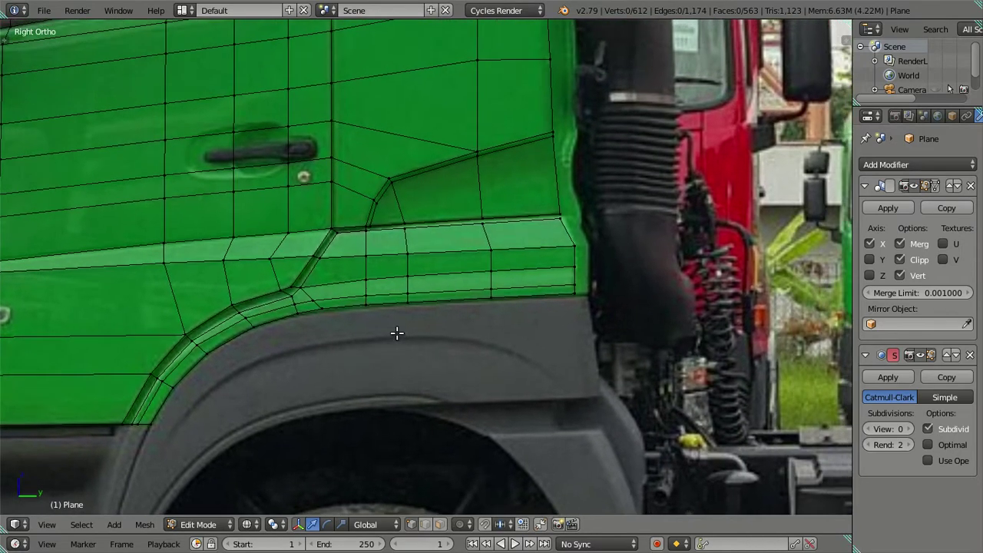
pyautogui.scroll(2, 404, 321)
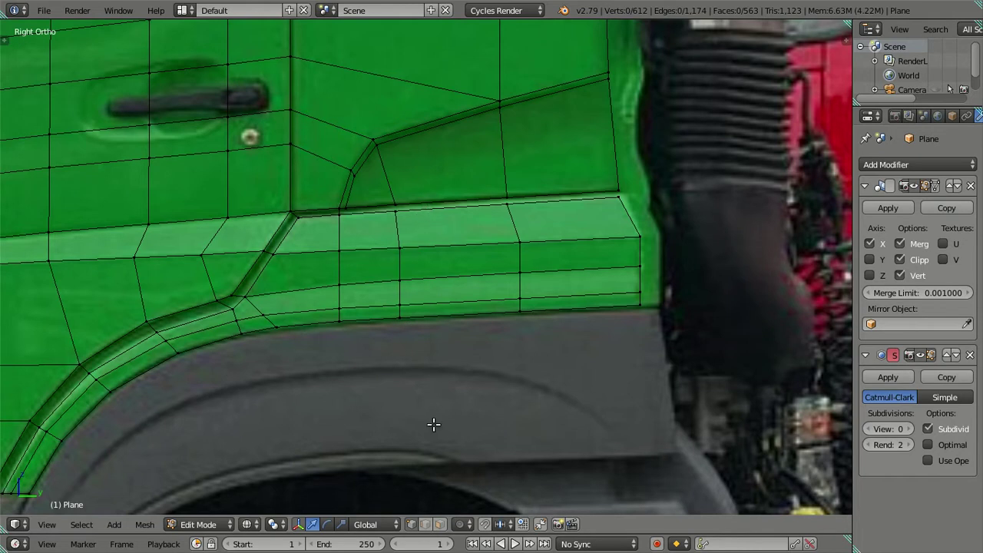
pyautogui.click(439, 523)
pyautogui.scroll(-2, 373, 379)
# - Select the face loop along the wheel-arch seam and view it from an angle
pyautogui.scroll(-3, 347, 213)
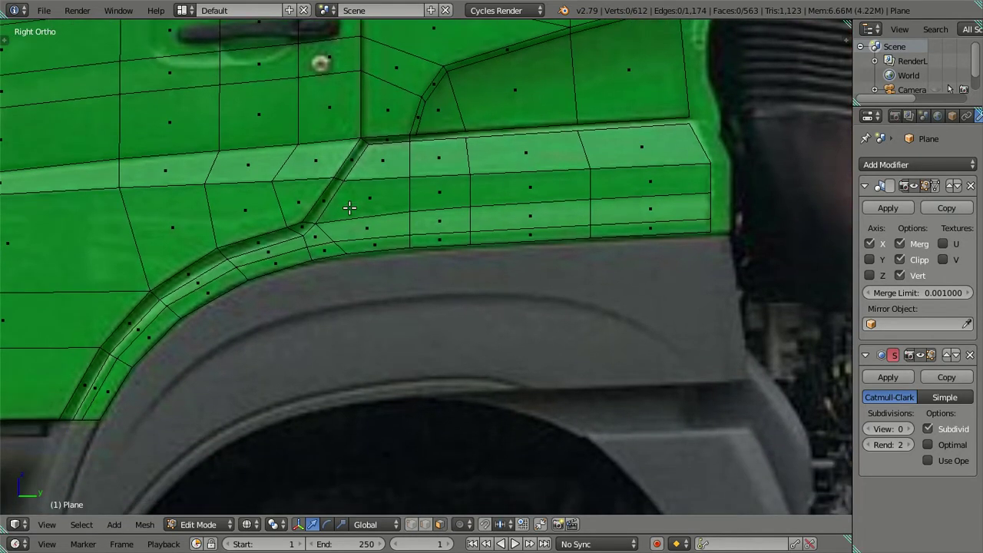
pyautogui.keyDown('alt'); pyautogui.rightClick(340, 178); pyautogui.keyUp('alt')
pyautogui.scroll(-2, 361, 230)
pyautogui.moveTo(391, 256); pyautogui.dragTo(302, 259, button='middle')
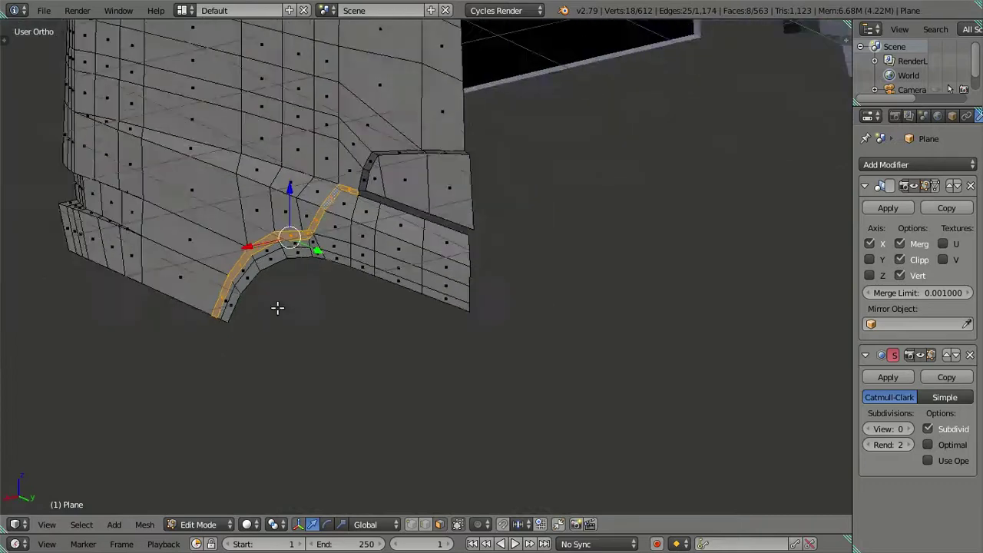
pyautogui.scroll(1, 308, 265)
pyautogui.scroll(2, 346, 292)
pyautogui.scroll(1, 384, 323)
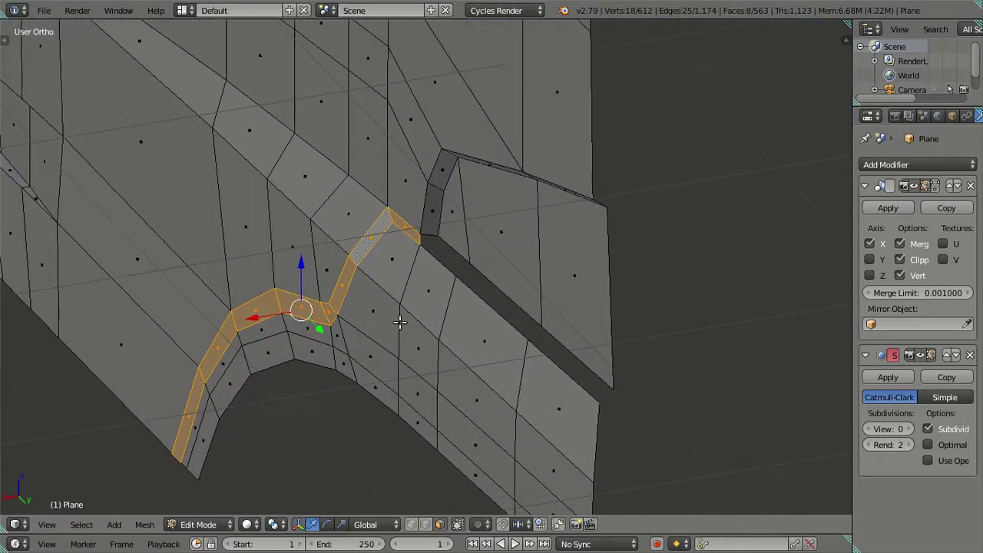
pyautogui.moveTo(405, 340)
pyautogui.mouseDown(button='middle')
pyautogui.moveTo(543, 269)
pyautogui.moveTo(527, 309)
pyautogui.moveTo(494, 302)
pyautogui.moveTo(513, 295)
pyautogui.mouseUp(button='middle')
pyautogui.press('KP_3')
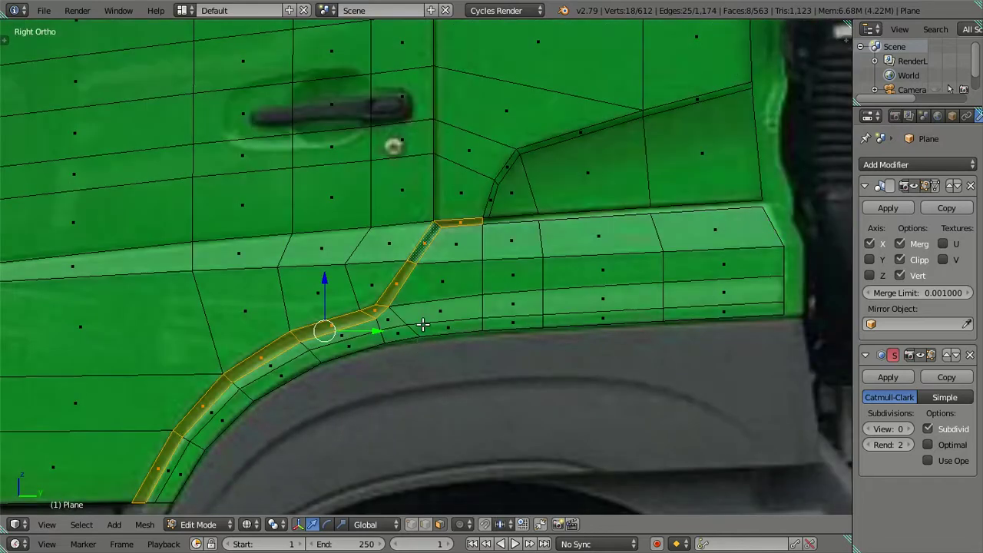
pyautogui.scroll(3, 489, 255)
pyautogui.scroll(-1, 485, 257)
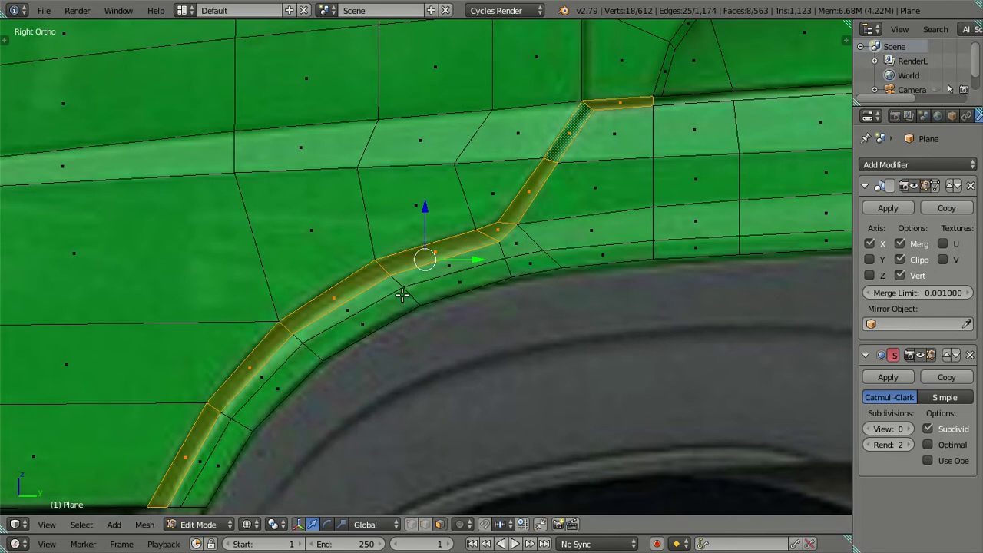
pyautogui.moveTo(424, 240)
pyautogui.mouseDown(button='middle')
pyautogui.moveTo(499, 274)
pyautogui.moveTo(407, 271)
pyautogui.mouseUp(button='middle')
pyautogui.scroll(-5, 500, 274)
# - Extrude the selected face strip in place and shrink it inward with Alt+S
pyautogui.press('e')
pyautogui.rightClick(390, 262)
pyautogui.hotkey('alt', 's')
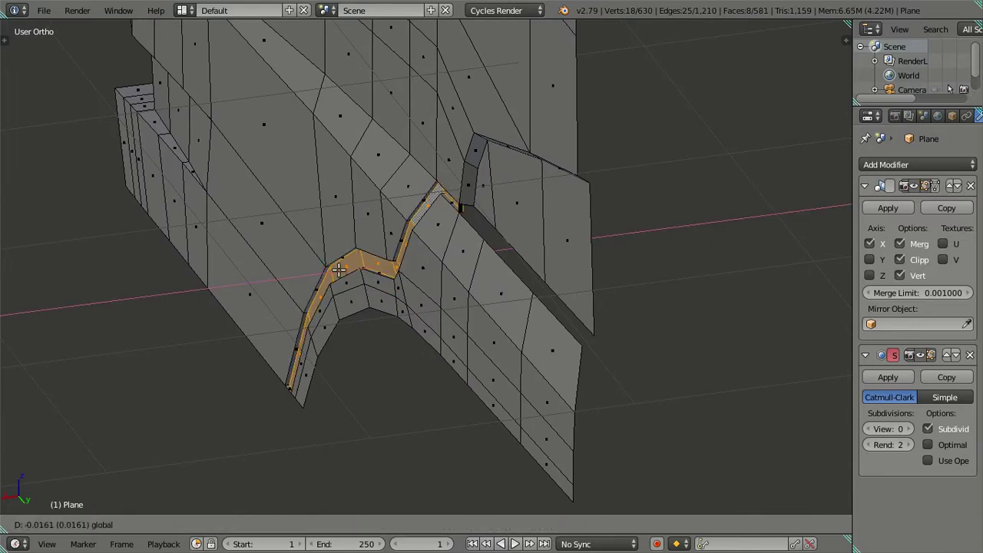
pyautogui.click(342, 268)
pyautogui.moveTo(341, 269)
pyautogui.mouseDown(button='middle')
pyautogui.moveTo(392, 229)
pyautogui.moveTo(387, 223)
pyautogui.moveTo(347, 236)
pyautogui.moveTo(382, 231)
pyautogui.moveTo(396, 246)
pyautogui.moveTo(471, 246)
pyautogui.moveTo(438, 222)
pyautogui.mouseUp(button='middle')
# - Show the N sidebar, check the groove's median X value, then orbit edge-on to the groove
pyautogui.rightClick(438, 221)
pyautogui.press('n')
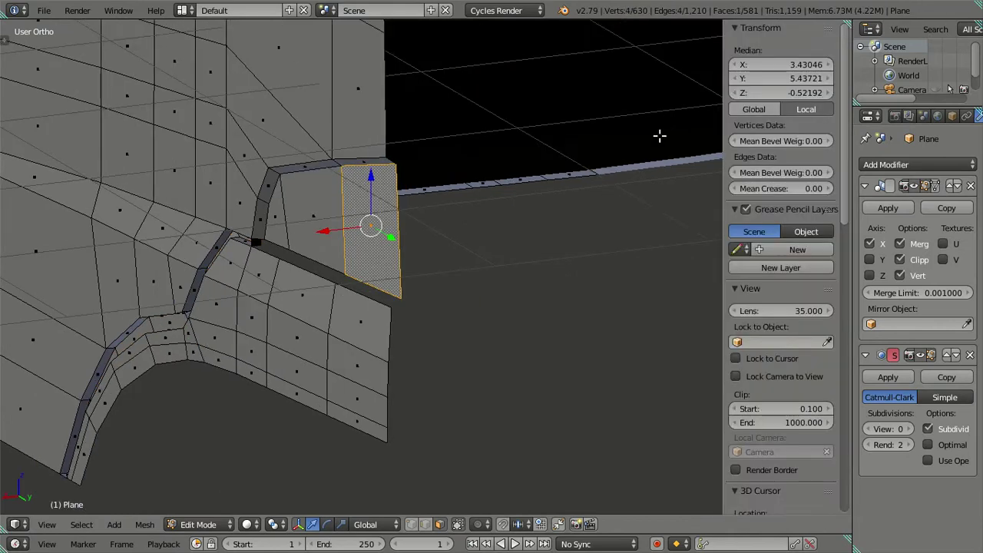
pyautogui.click(781, 65)
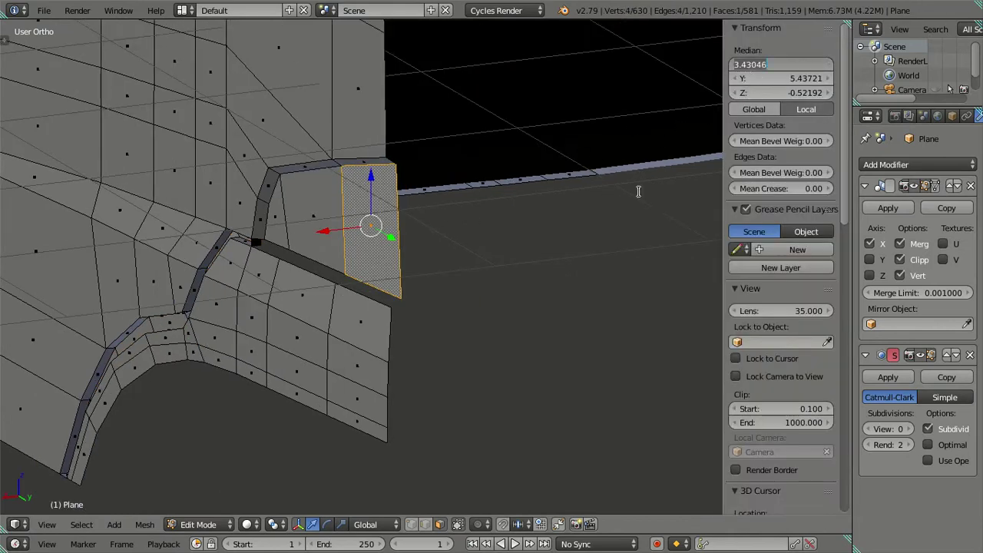
pyautogui.press('Return')
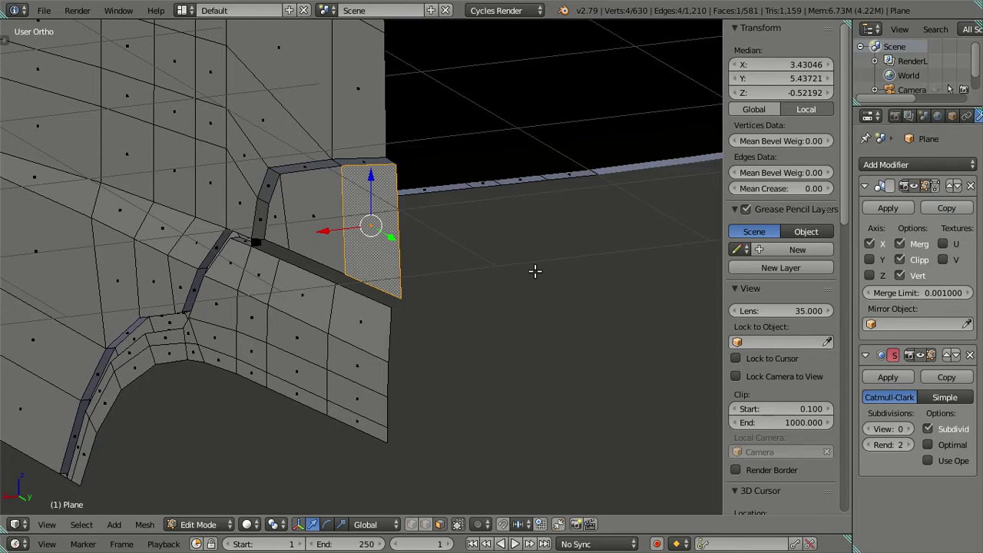
pyautogui.keyDown('alt'); pyautogui.rightClick(180, 307); pyautogui.keyUp('alt')
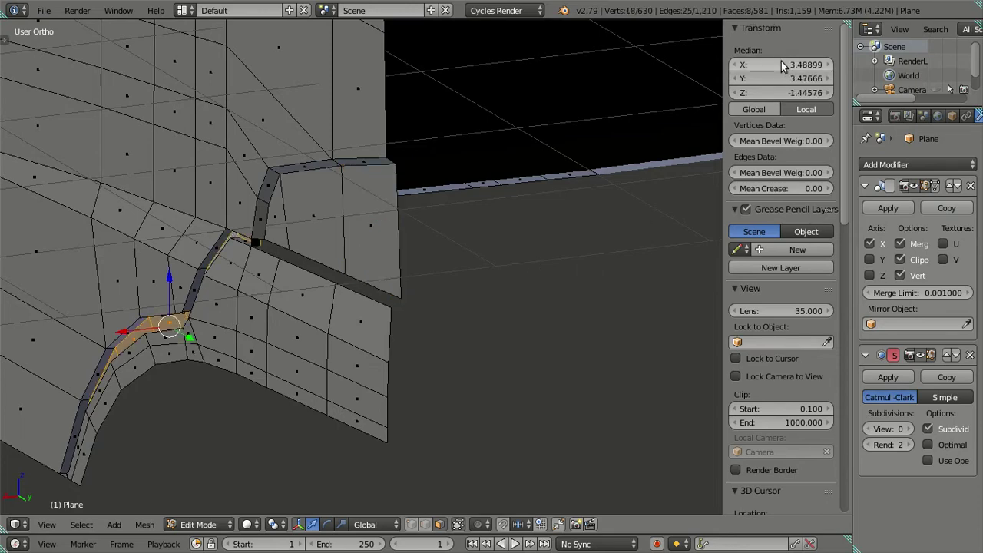
pyautogui.press('a')
pyautogui.scroll(3, 335, 259)
pyautogui.scroll(2, 305, 272)
pyautogui.moveTo(305, 272)
pyautogui.mouseDown(button='middle')
pyautogui.moveTo(329, 354)
pyautogui.moveTo(238, 346)
pyautogui.moveTo(189, 377)
pyautogui.moveTo(193, 318)
pyautogui.moveTo(249, 235)
pyautogui.moveTo(259, 281)
pyautogui.moveTo(266, 257)
pyautogui.moveTo(275, 283)
pyautogui.moveTo(322, 314)
pyautogui.moveTo(340, 340)
pyautogui.moveTo(326, 341)
pyautogui.moveTo(278, 292)
pyautogui.moveTo(207, 311)
pyautogui.mouseUp(button='middle')
pyautogui.scroll(2, 195, 377)
pyautogui.scroll(-3, 250, 235)
# - Move the beveled arc's edge loop along X to about 3.50
pyautogui.keyDown('alt'); pyautogui.rightClick(307, 331); pyautogui.keyUp('alt')
pyautogui.press('g')
pyautogui.press('x')
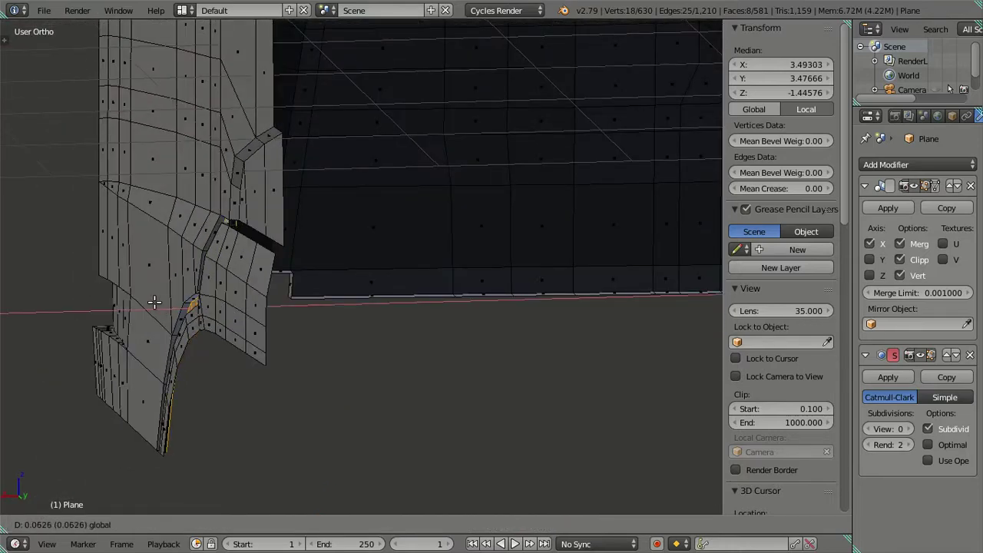
pyautogui.click(232, 313)
pyautogui.moveTo(232, 313)
pyautogui.mouseDown(button='middle')
pyautogui.moveTo(333, 204)
pyautogui.moveTo(258, 299)
pyautogui.moveTo(438, 314)
pyautogui.mouseUp(button='middle')
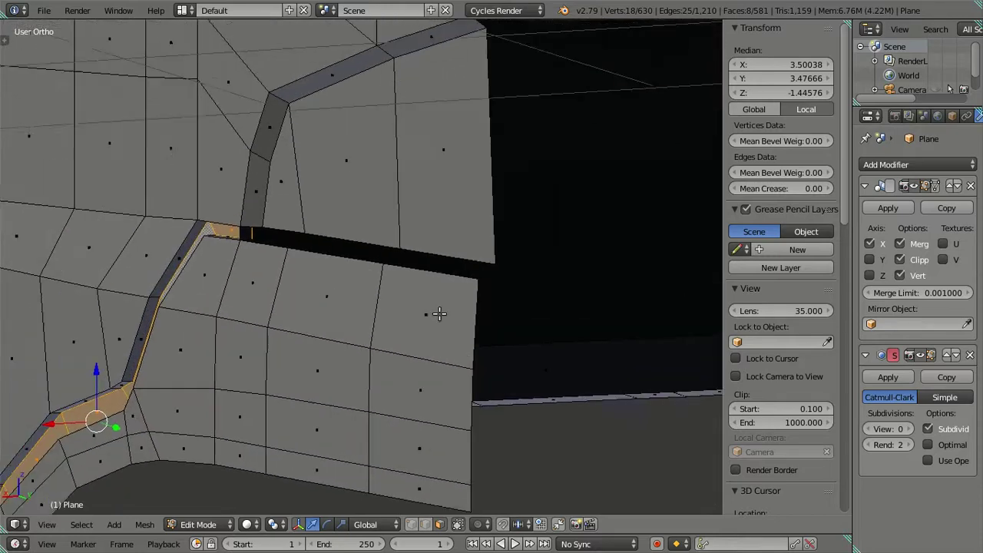
pyautogui.scroll(4, 411, 323)
# - Delete the leftover face at the groove's corner
pyautogui.press('x')
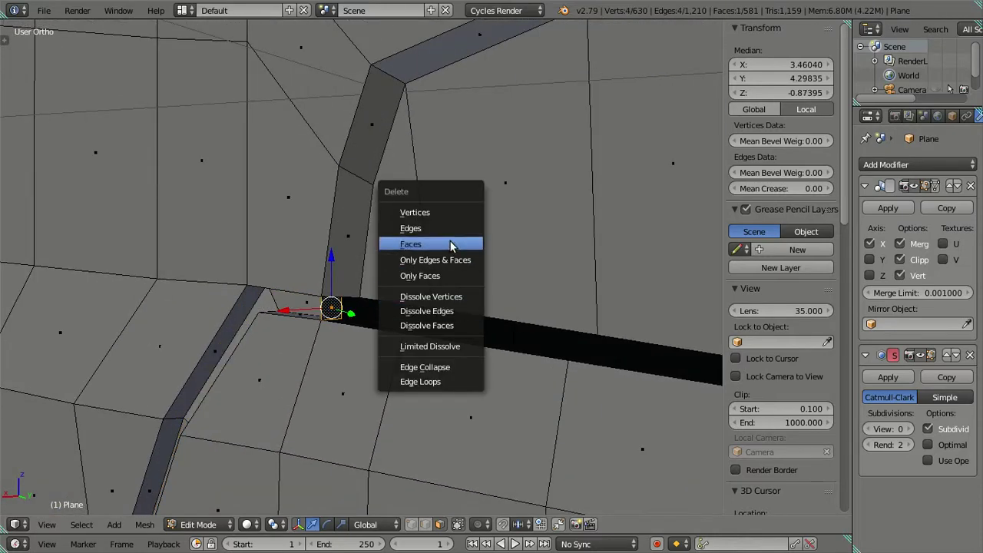
pyautogui.click(450, 244)
pyautogui.moveTo(357, 386)
pyautogui.mouseDown(button='middle')
pyautogui.moveTo(404, 341)
pyautogui.moveTo(406, 266)
pyautogui.moveTo(430, 270)
pyautogui.moveTo(281, 332)
pyautogui.moveTo(307, 367)
pyautogui.moveTo(347, 373)
pyautogui.moveTo(274, 259)
pyautogui.moveTo(285, 331)
pyautogui.moveTo(324, 407)
pyautogui.moveTo(295, 257)
pyautogui.moveTo(293, 316)
pyautogui.mouseUp(button='middle')
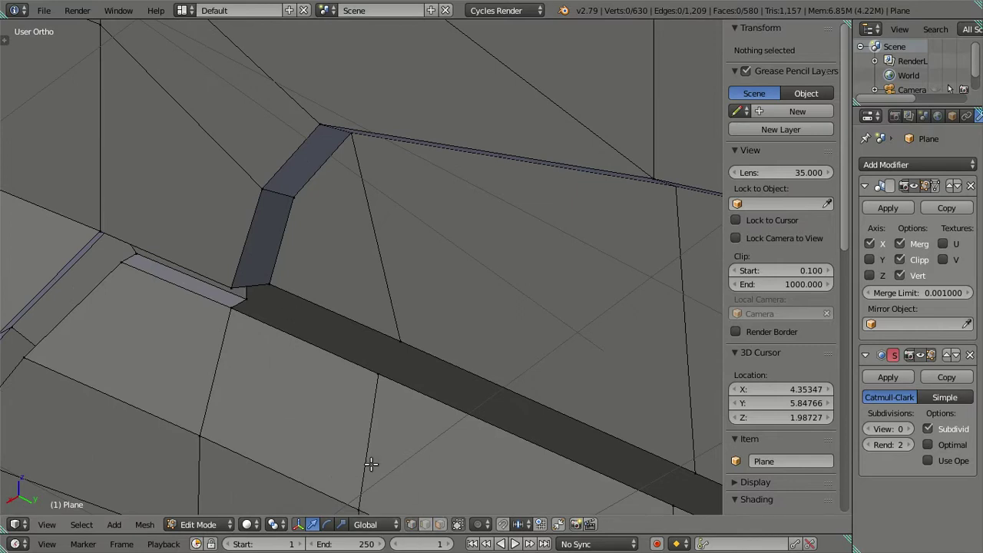
# - In wireframe, merge the two groove-corner vertices at last and set the vertex's Y to 4.33024
pyautogui.press('z')
pyautogui.rightClick(274, 284)
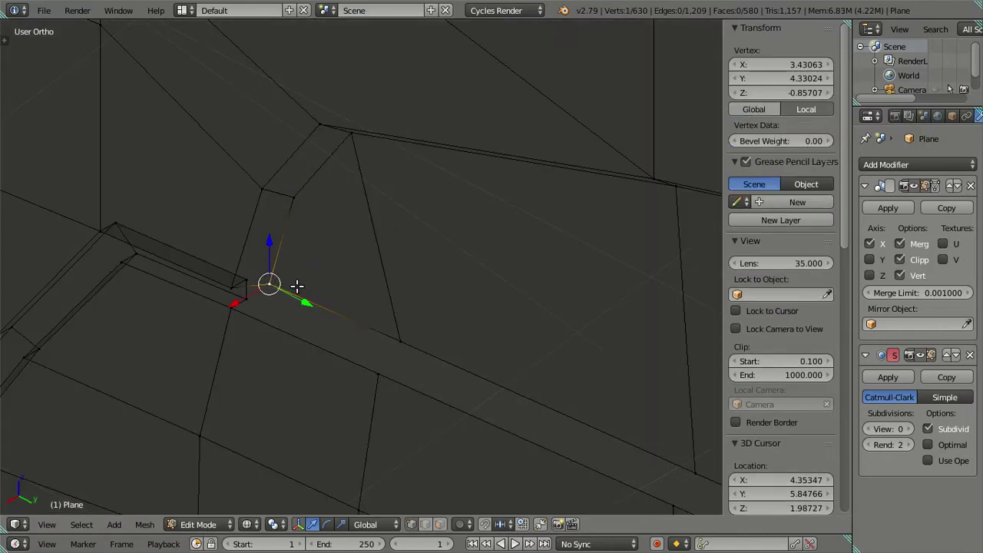
pyautogui.click(766, 77)
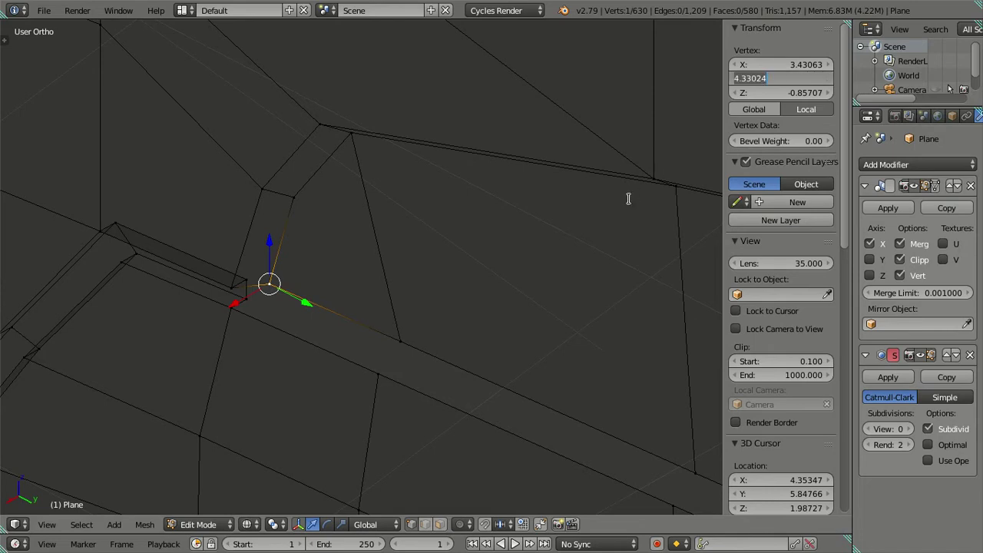
pyautogui.press('Escape')
pyautogui.hotkey('ctrl', 'z')
pyautogui.keyDown('shift'); pyautogui.rightClick(273, 285); pyautogui.keyUp('shift')
pyautogui.hotkey('alt', 'm')
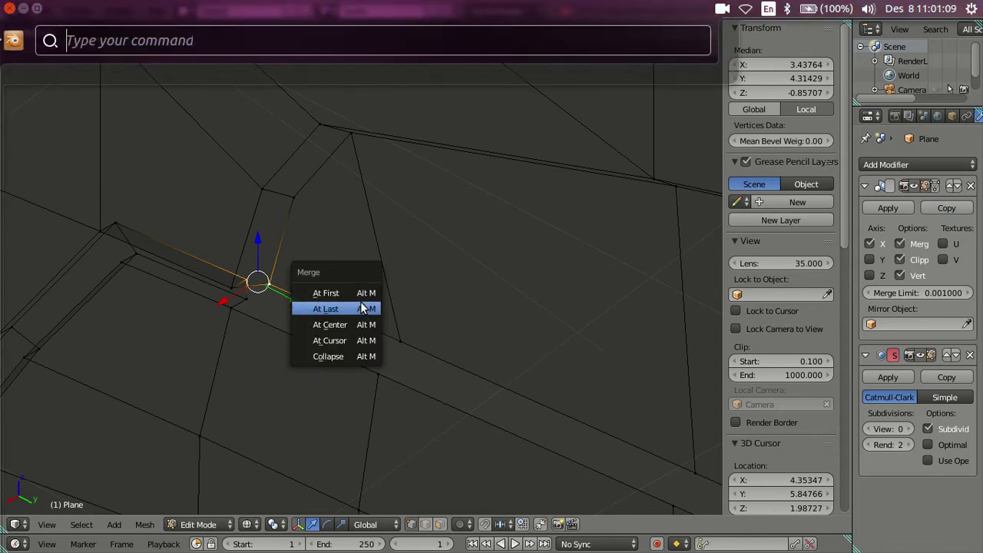
pyautogui.click(298, 305)
pyautogui.hotkey('ctrl', 'z')
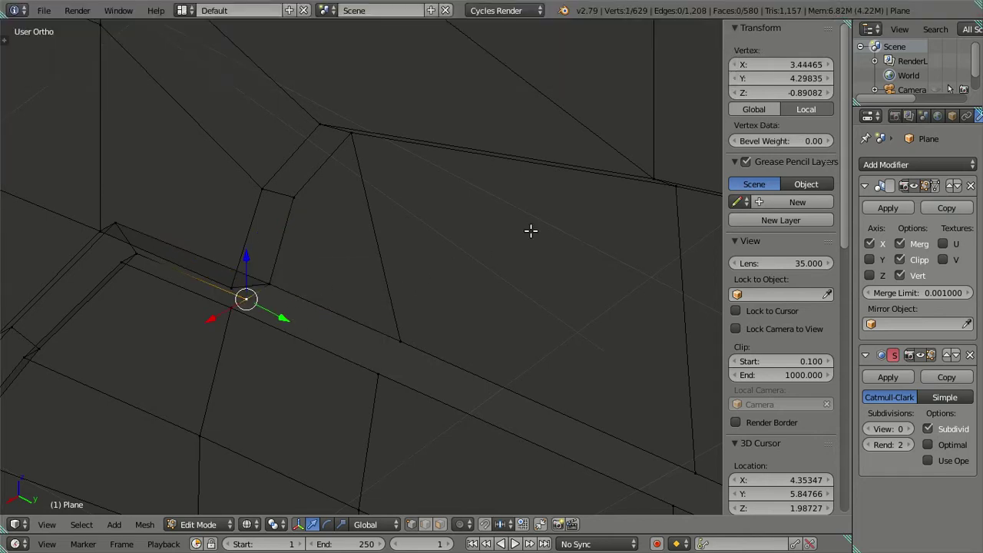
pyautogui.moveTo(793, 78); pyautogui.dragTo(799, 78)
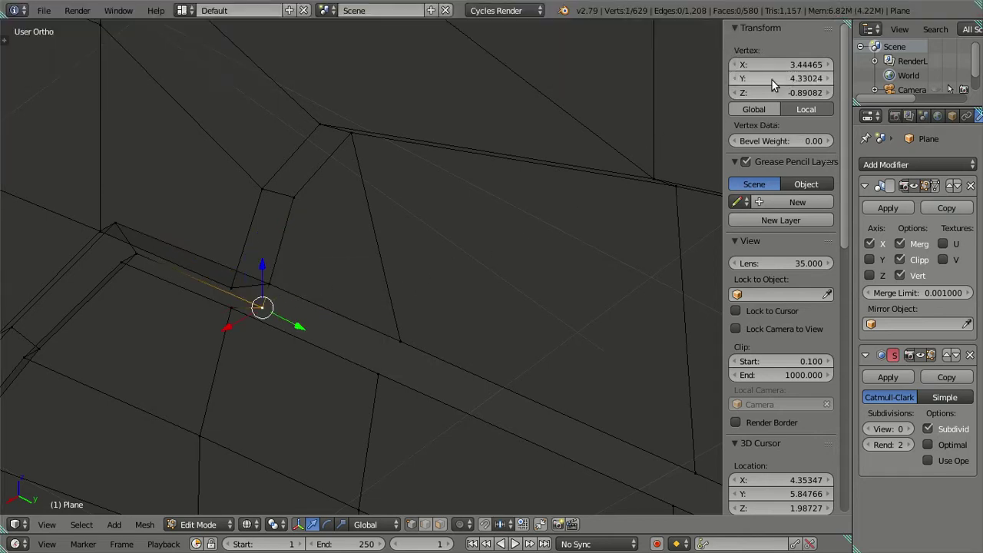
# - Orbit to the lower panel edge and check a vertex's Z coordinate
pyautogui.press('a')
pyautogui.moveTo(342, 325)
pyautogui.mouseDown(button='middle')
pyautogui.moveTo(412, 320)
pyautogui.moveTo(241, 265)
pyautogui.moveTo(351, 299)
pyautogui.moveTo(373, 256)
pyautogui.moveTo(381, 261)
pyautogui.mouseUp(button='middle')
pyautogui.moveTo(329, 261)
pyautogui.mouseDown(button='middle')
pyautogui.moveTo(336, 221)
pyautogui.moveTo(344, 346)
pyautogui.mouseUp(button='middle')
pyautogui.rightClick(397, 302)
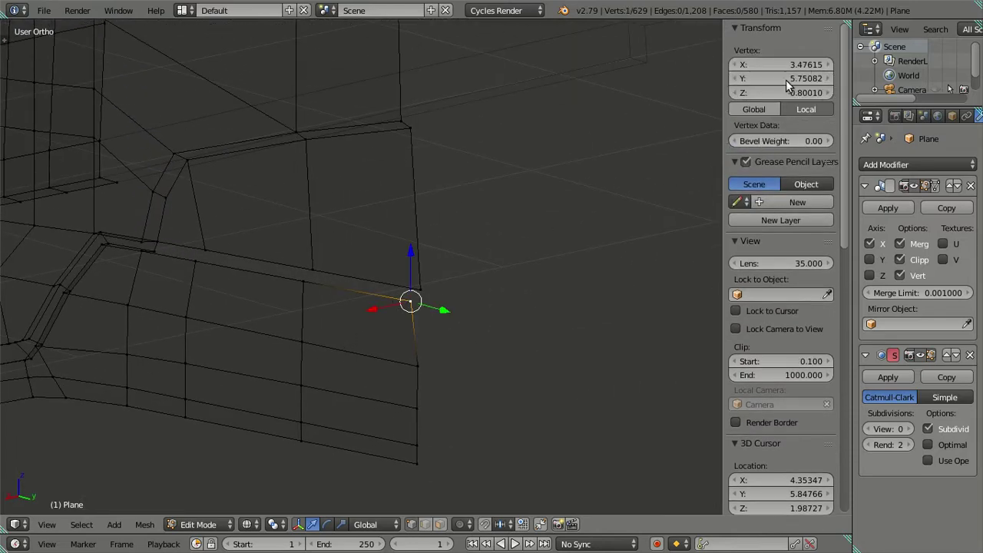
pyautogui.click(769, 93)
pyautogui.press('Return')
# - Test-extrude a three-vertex edge path on the panel edge, discard it, and return to right view
pyautogui.rightClick(205, 250)
pyautogui.keyDown('ctrl'); pyautogui.rightClick(419, 287); pyautogui.keyUp('ctrl')
pyautogui.press('e')
pyautogui.rightClick(657, 251)
pyautogui.hotkey('ctrl', 'v')
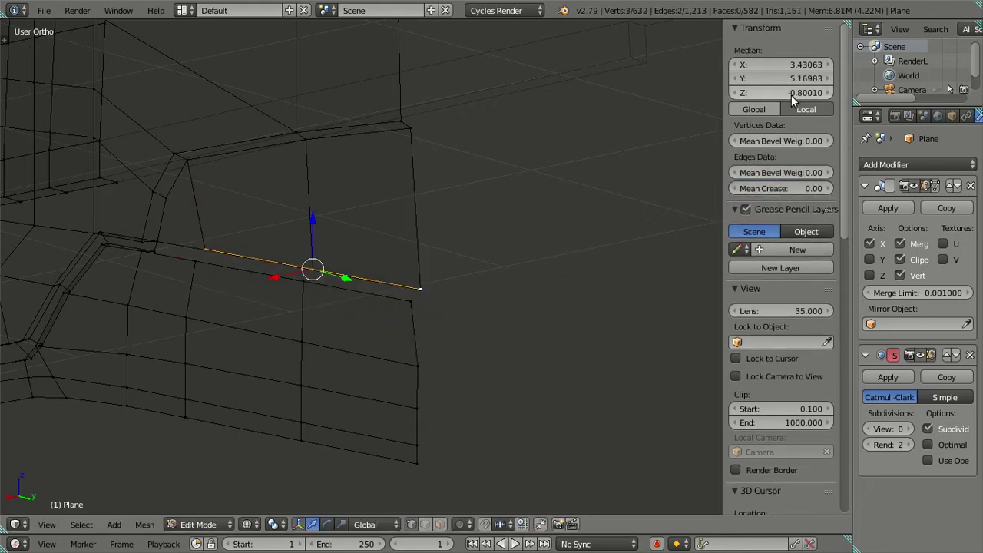
pyautogui.moveTo(470, 269); pyautogui.dragTo(418, 297, button='middle')
pyautogui.hotkey('ctrl', 'z')
pyautogui.hotkey('ctrl', 'z')
pyautogui.press('a')
pyautogui.press('KP_3')
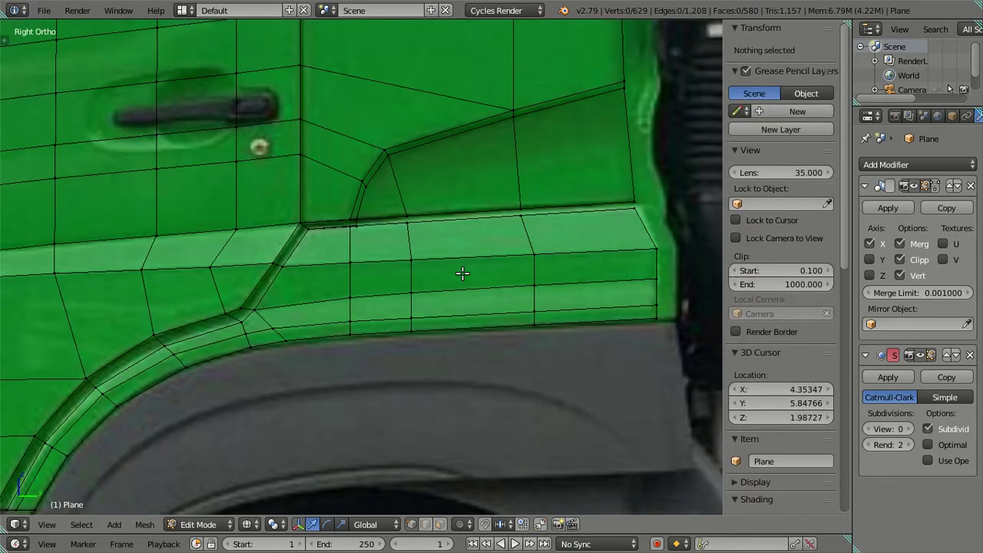
pyautogui.scroll(2, 463, 271)
pyautogui.scroll(2, 390, 285)
pyautogui.scroll(2, 330, 273)
# - Check the Z height of a vertex on the panel's top edge
pyautogui.rightClick(293, 259)
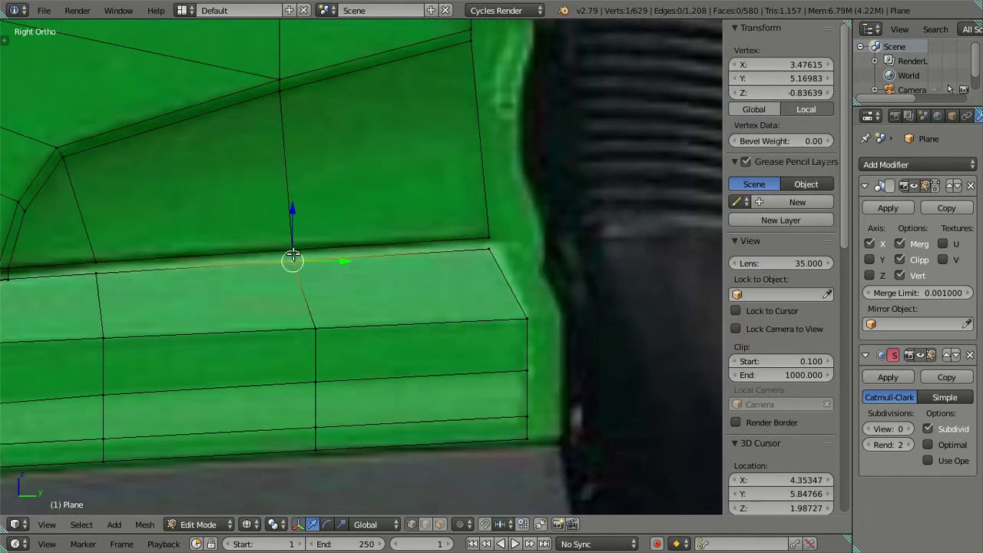
pyautogui.click(771, 93)
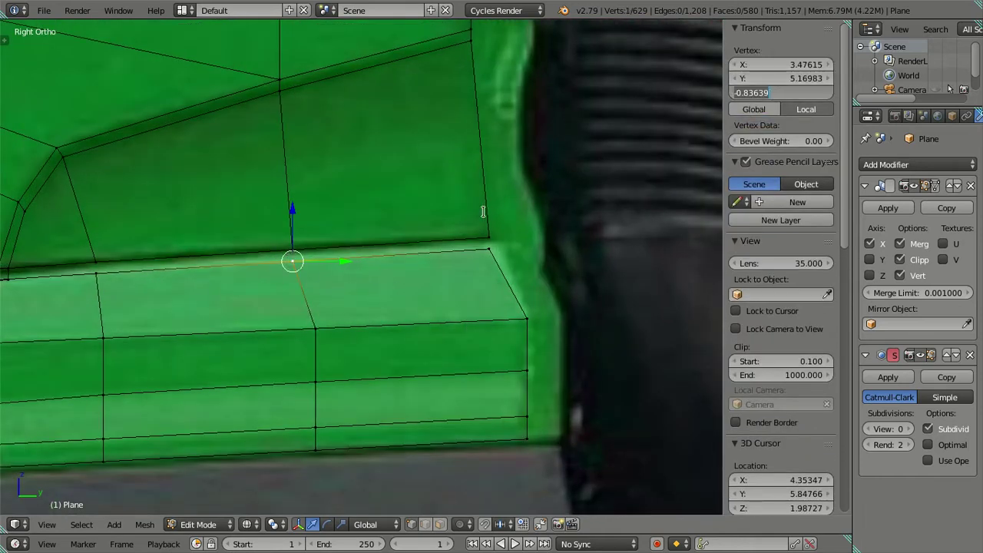
pyautogui.press('Escape')
pyautogui.scroll(-3, 492, 219)
pyautogui.press('a')
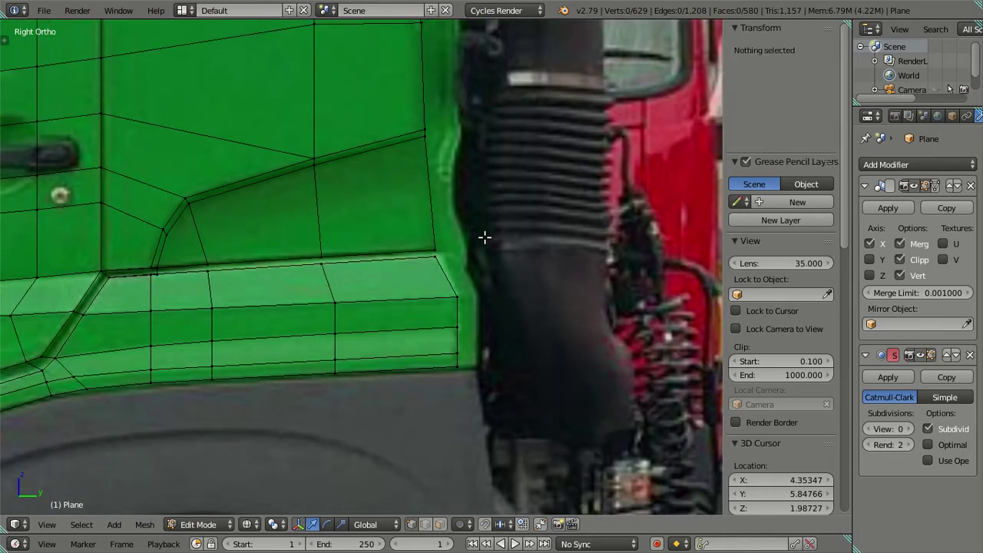
pyautogui.scroll(3, 433, 274)
pyautogui.scroll(1, 434, 274)
pyautogui.scroll(1, 478, 193)
pyautogui.scroll(1, 520, 154)
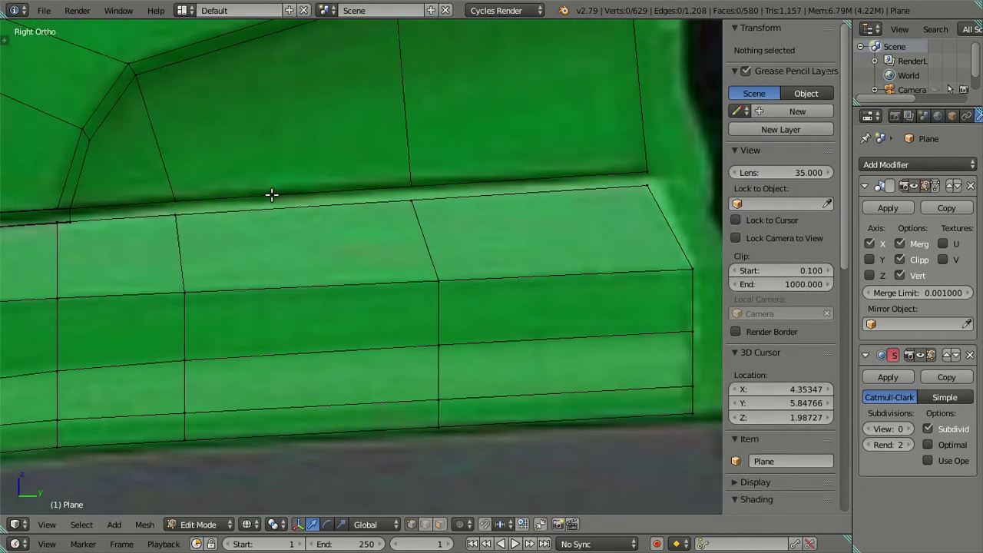
# - Extrude the panel's lower edge path downward and nudge a new lip vertex onto the reference line
pyautogui.click(176, 199)
pyautogui.keyDown('ctrl'); pyautogui.click(646, 170); pyautogui.keyUp('ctrl')
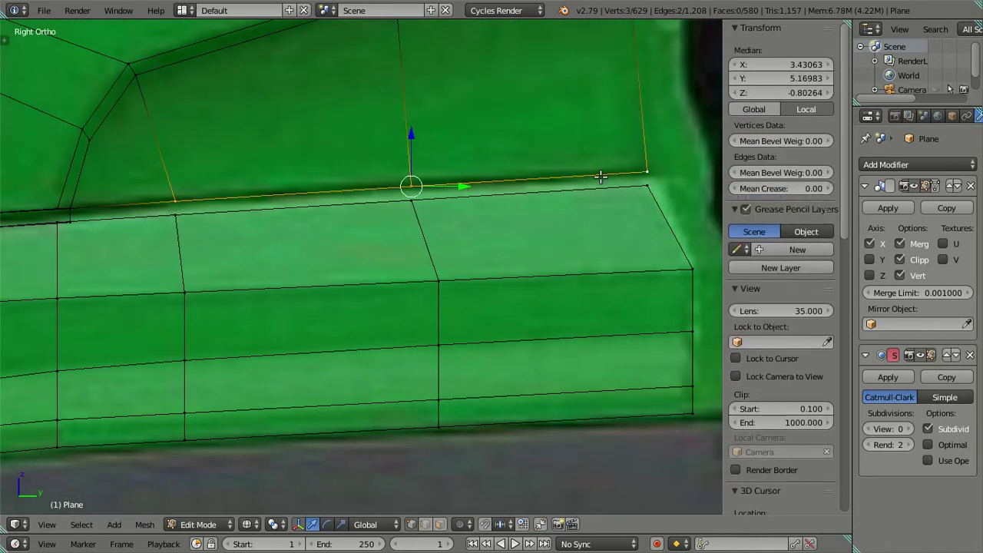
pyautogui.press('e')
pyautogui.click(416, 142)
pyautogui.rightClick(411, 193)
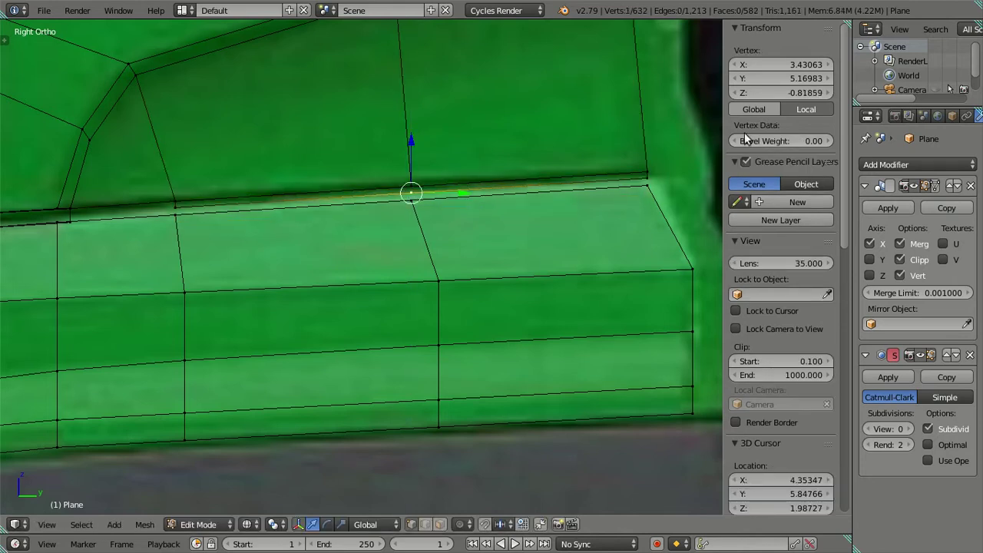
pyautogui.moveTo(791, 92); pyautogui.dragTo(780, 93)
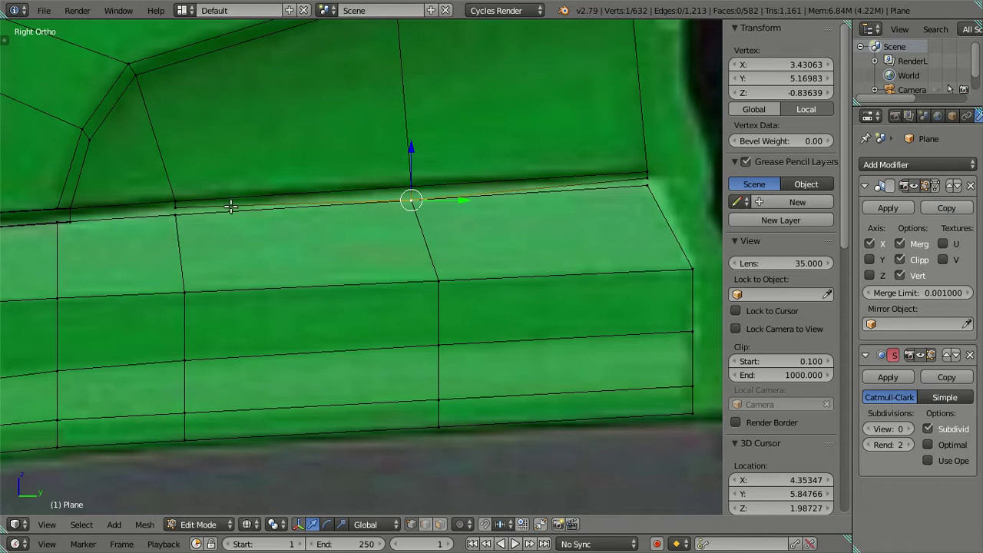
# - Raise the lip's left-end and top-right corner vertices to match the photo's trim line
pyautogui.rightClick(175, 215)
pyautogui.click(781, 92)
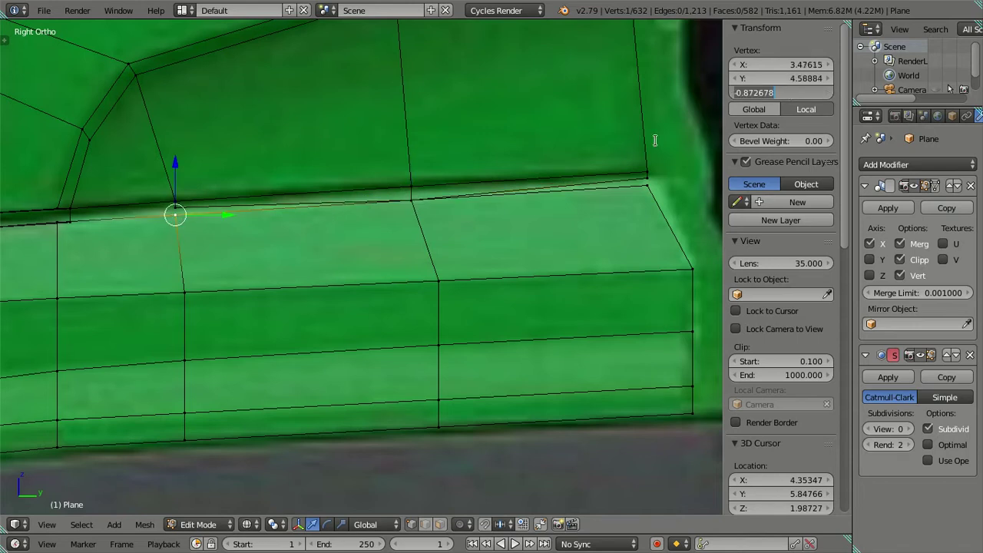
pyautogui.press('Escape')
pyautogui.moveTo(783, 93); pyautogui.dragTo(789, 93)
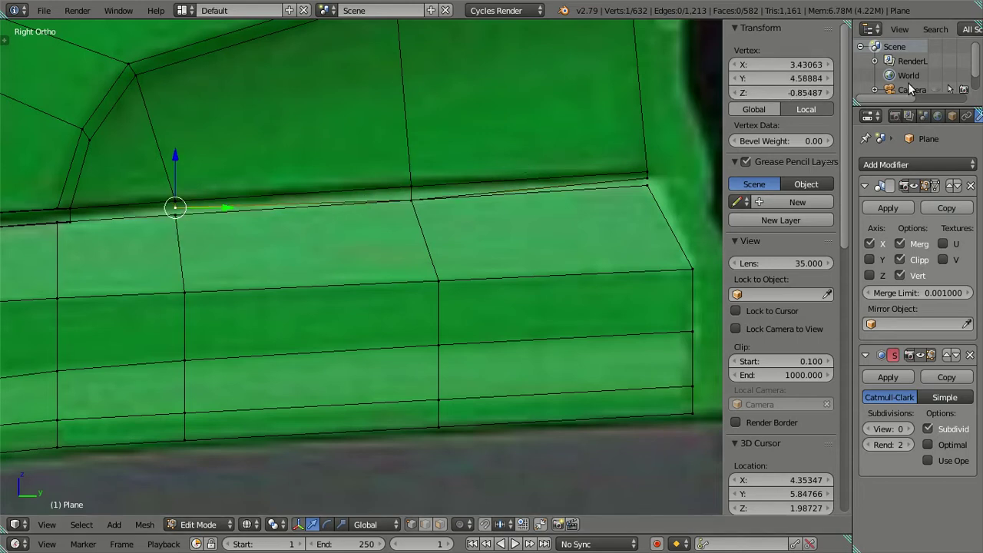
pyautogui.keyDown('shift'); pyautogui.moveTo(423, 265); pyautogui.dragTo(189, 291, button='middle'); pyautogui.keyUp('shift')
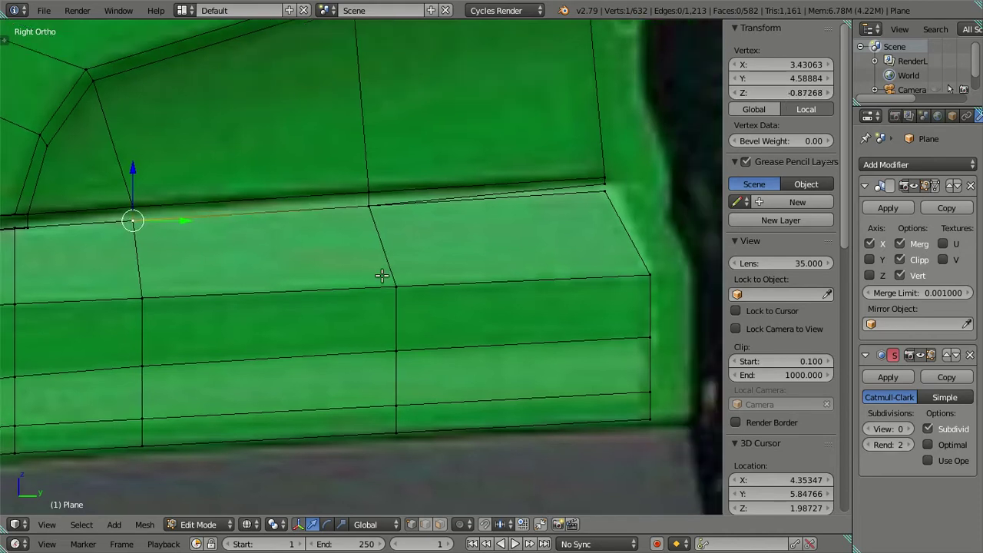
pyautogui.rightClick(416, 207)
pyautogui.click(792, 94)
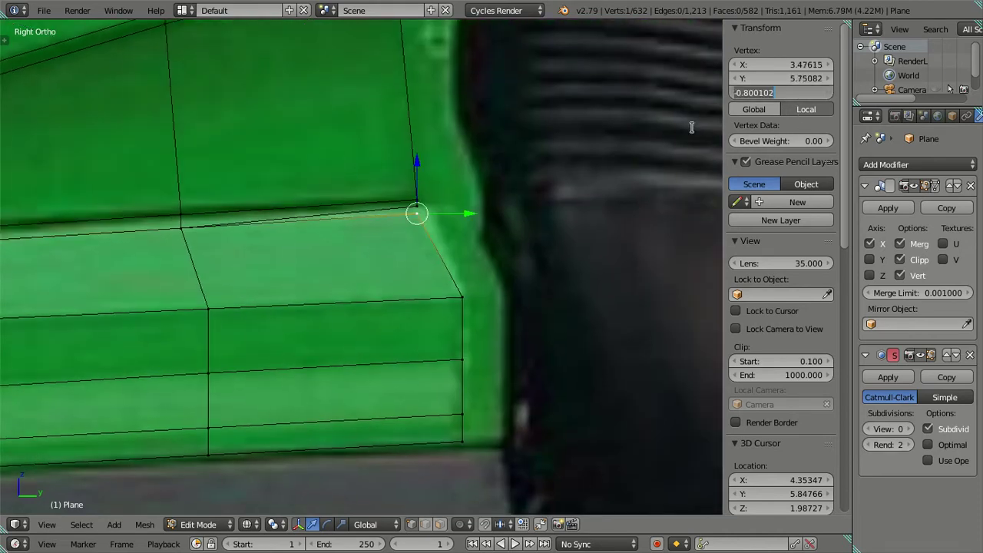
pyautogui.press('Escape')
pyautogui.moveTo(422, 208); pyautogui.dragTo(422, 200, button='right')
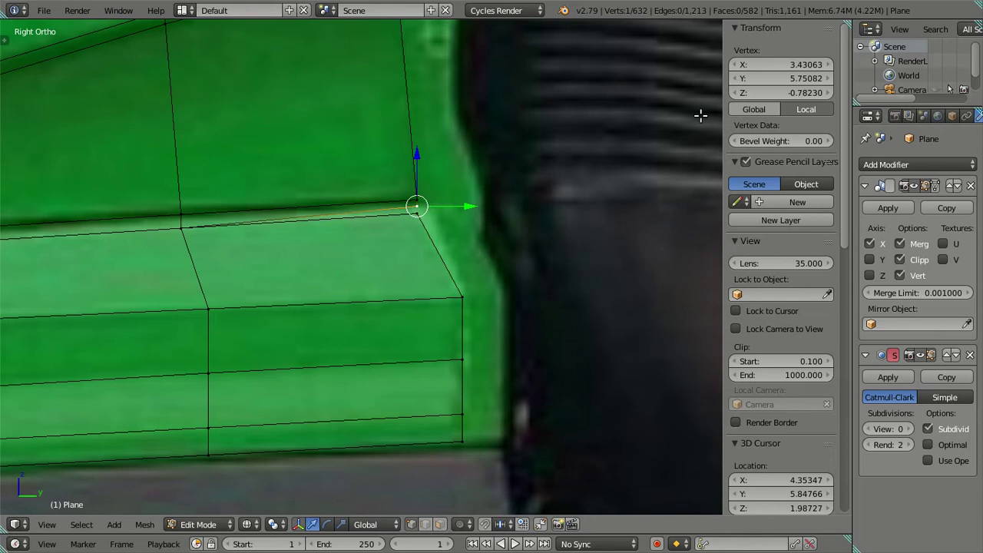
pyautogui.scroll(-2, 487, 222)
pyautogui.press('a')
pyautogui.moveTo(439, 235)
pyautogui.mouseDown(button='middle')
pyautogui.moveTo(307, 299)
pyautogui.moveTo(524, 276)
pyautogui.mouseUp(button='middle')
# - Fill the three open gaps along the strip with new faces
pyautogui.scroll(3, 517, 258)
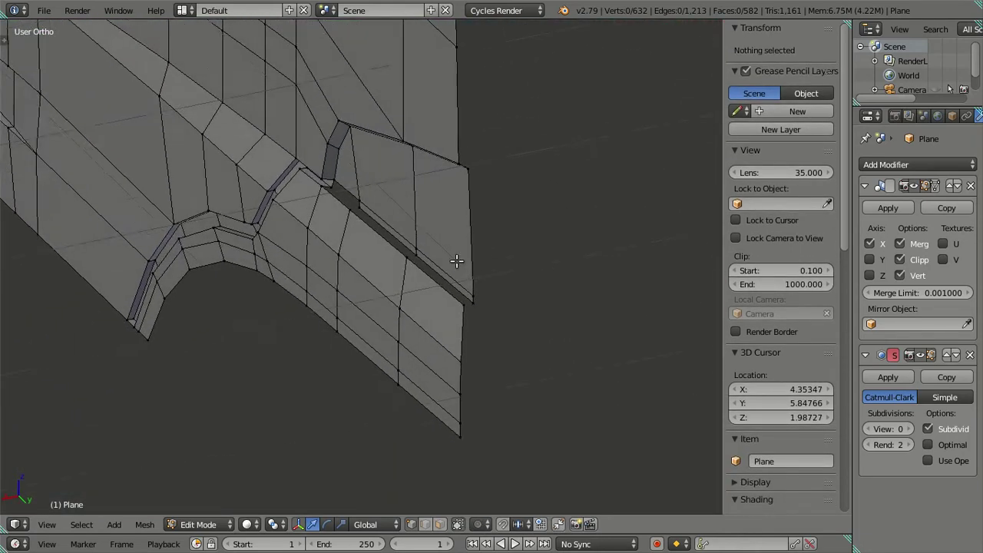
pyautogui.scroll(2, 385, 281)
pyautogui.rightClick(288, 154)
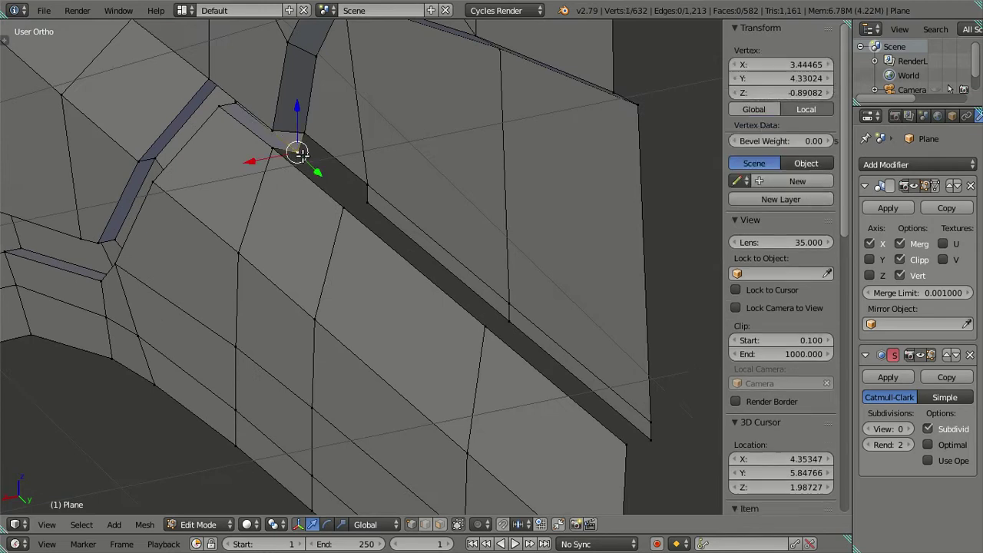
pyautogui.keyDown('shift'); pyautogui.rightClick(367, 202); pyautogui.keyUp('shift')
pyautogui.press('f')
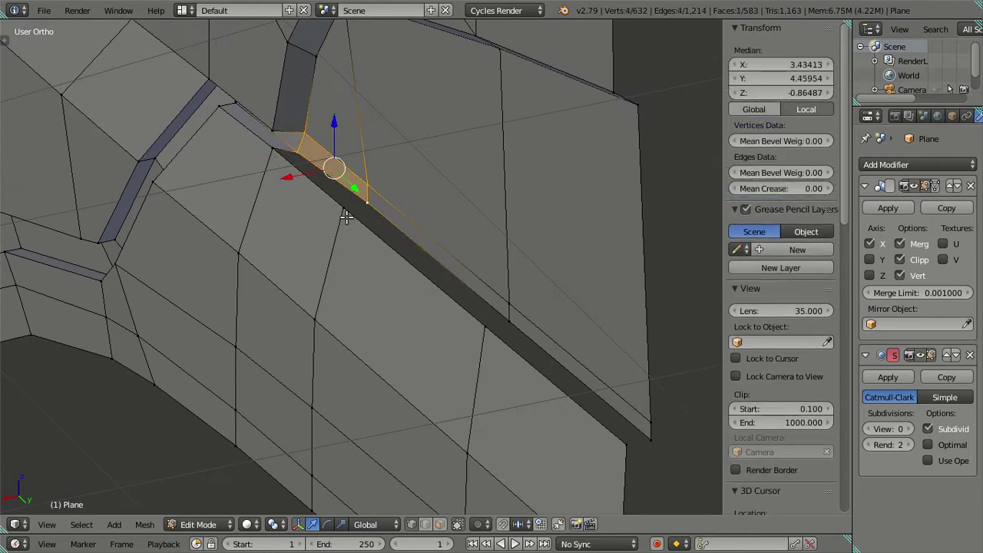
pyautogui.rightClick(485, 327)
pyautogui.keyDown('ctrl'); pyautogui.rightClick(515, 324); pyautogui.keyUp('ctrl')
pyautogui.press('f')
pyautogui.keyDown('ctrl'); pyautogui.rightClick(649, 436); pyautogui.keyUp('ctrl')
pyautogui.press('f')
pyautogui.press('a')
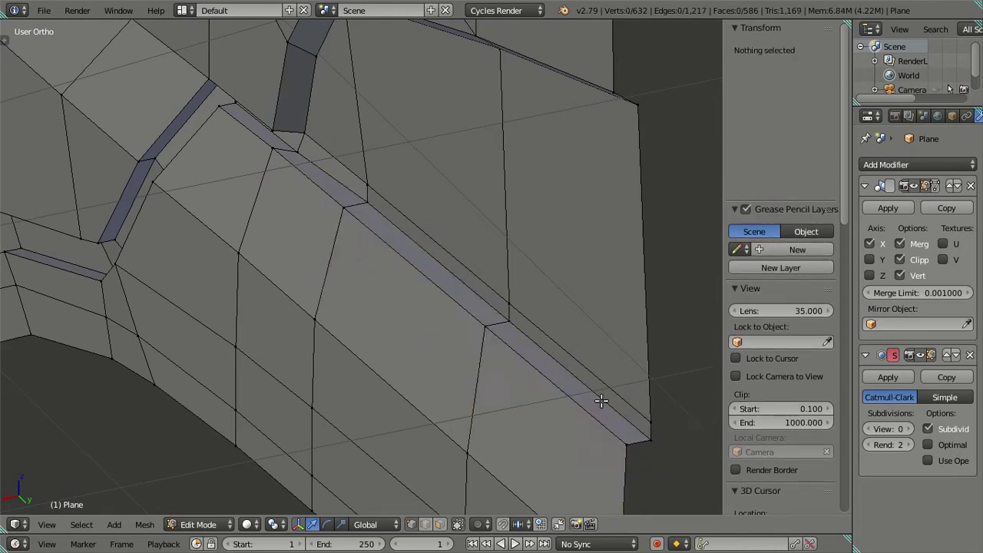
# - Orbit along the beveled edge, start a Ctrl+R loop cut, then cancel it
pyautogui.moveTo(599, 397); pyautogui.dragTo(407, 299, button='middle')
pyautogui.moveTo(365, 274); pyautogui.dragTo(417, 228, button='middle')
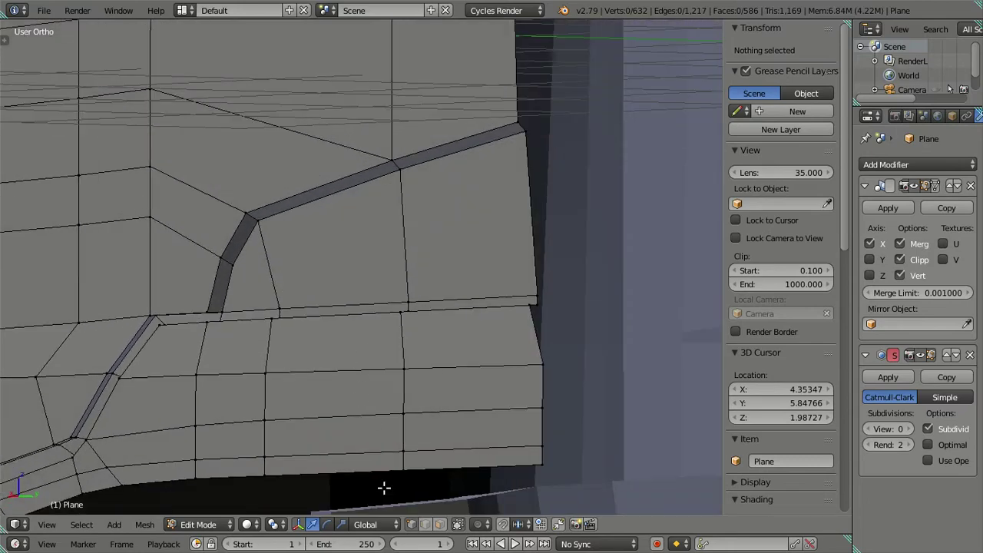
pyautogui.moveTo(369, 431)
pyautogui.mouseDown(button='middle')
pyautogui.moveTo(555, 255)
pyautogui.moveTo(596, 241)
pyautogui.moveTo(541, 230)
pyautogui.mouseUp(button='middle')
pyautogui.hotkey('ctrl', 'r')
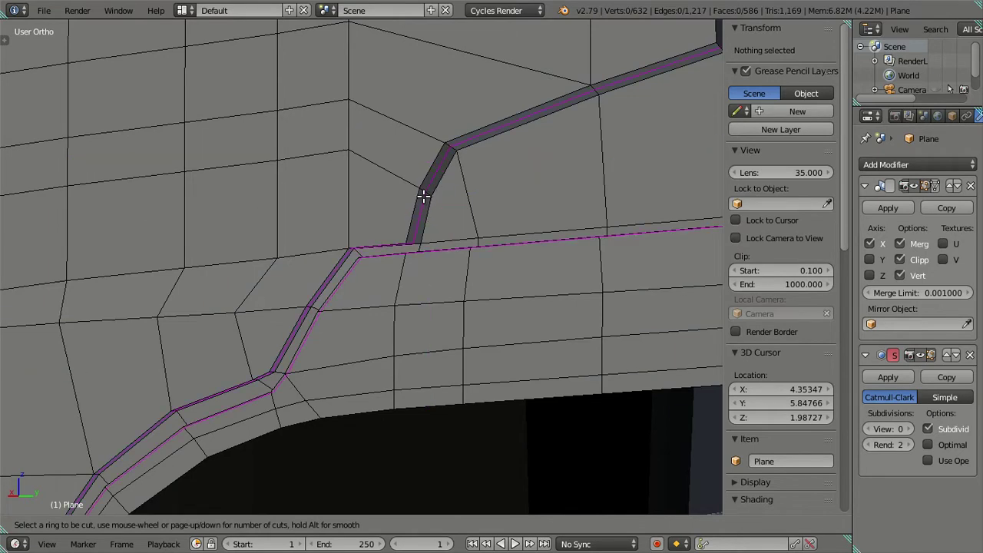
pyautogui.press('Escape')
pyautogui.moveTo(371, 278)
pyautogui.mouseDown(button='middle')
pyautogui.moveTo(440, 344)
pyautogui.moveTo(566, 307)
pyautogui.moveTo(365, 277)
pyautogui.moveTo(338, 330)
pyautogui.moveTo(540, 283)
pyautogui.moveTo(560, 304)
pyautogui.mouseUp(button='middle')
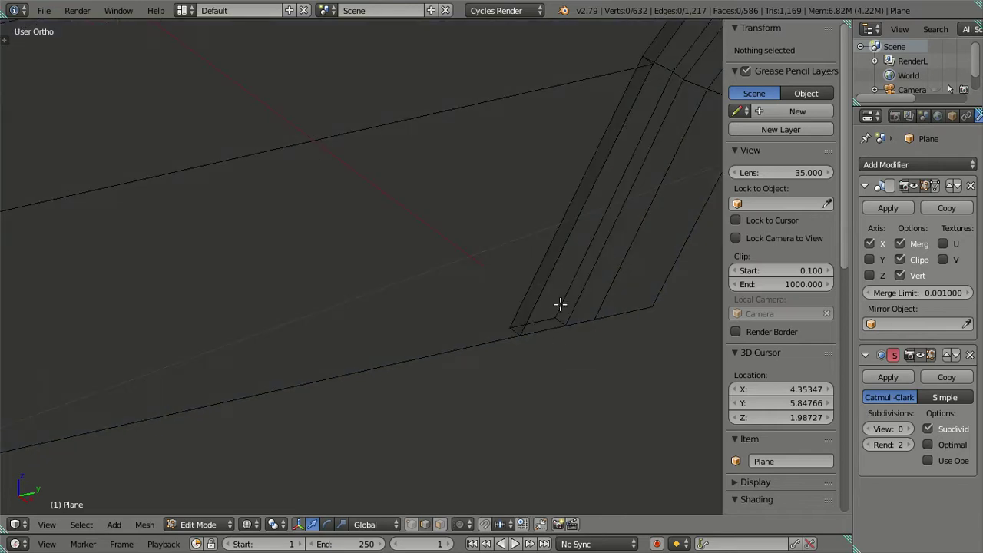
# - Delete the stray face under the strip
pyautogui.rightClick(519, 332)
pyautogui.press('x')
pyautogui.click(596, 326)
pyautogui.scroll(-2, 579, 312)
pyautogui.moveTo(579, 312); pyautogui.dragTo(402, 349, button='middle')
pyautogui.scroll(-3, 401, 223)
pyautogui.moveTo(401, 224)
pyautogui.mouseDown(button='middle')
pyautogui.moveTo(450, 274)
pyautogui.moveTo(336, 279)
pyautogui.moveTo(442, 291)
pyautogui.moveTo(461, 323)
pyautogui.mouseUp(button='middle')
# - Preview the cab in Object Mode at subdivision level 2, then set the view level back to 0
pyautogui.press('Tab')
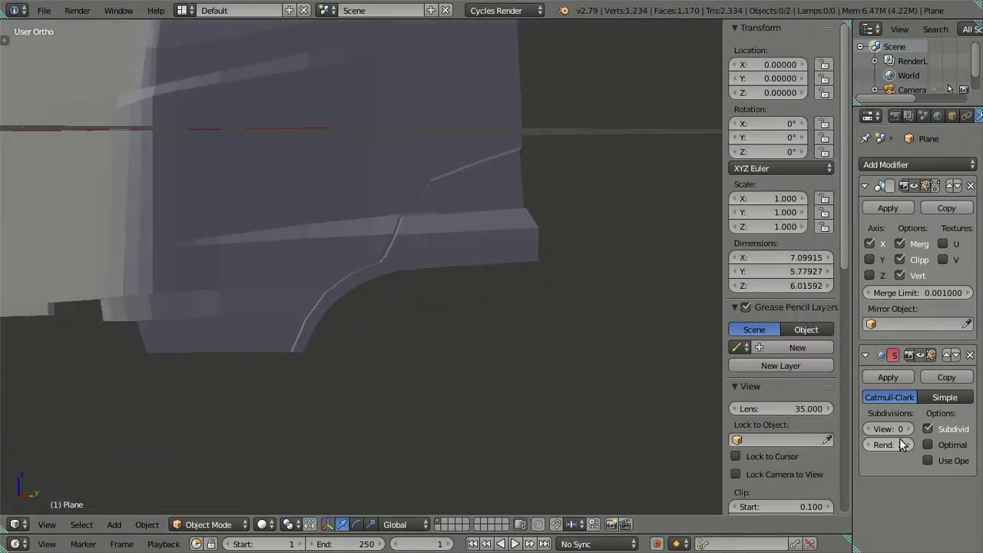
pyautogui.hotkey('ctrl', '2')
pyautogui.moveTo(370, 264)
pyautogui.mouseDown(button='middle')
pyautogui.moveTo(336, 293)
pyautogui.moveTo(698, 372)
pyautogui.mouseUp(button='middle')
pyautogui.click(868, 428)
pyautogui.click(868, 429)
pyautogui.moveTo(474, 239)
pyautogui.mouseDown(button='middle')
pyautogui.moveTo(196, 261)
pyautogui.moveTo(162, 307)
pyautogui.moveTo(260, 304)
pyautogui.moveTo(311, 373)
pyautogui.moveTo(324, 298)
pyautogui.mouseUp(button='middle')
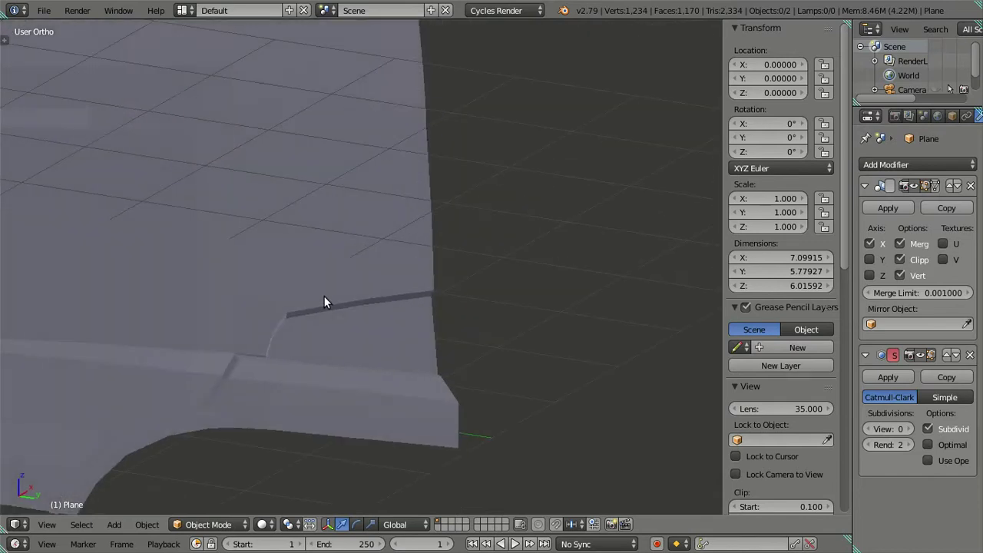
# - Compare the cab against the reference photo in right side view, then re-enter Edit Mode
pyautogui.press('KP_3')
pyautogui.scroll(2, 407, 372)
pyautogui.scroll(2, 427, 375)
pyautogui.moveTo(427, 375)
pyautogui.mouseDown(button='middle')
pyautogui.moveTo(450, 368)
pyautogui.moveTo(323, 387)
pyautogui.moveTo(334, 356)
pyautogui.moveTo(469, 376)
pyautogui.moveTo(456, 357)
pyautogui.mouseUp(button='middle')
pyautogui.press('KP_3')
pyautogui.scroll(-4, 464, 346)
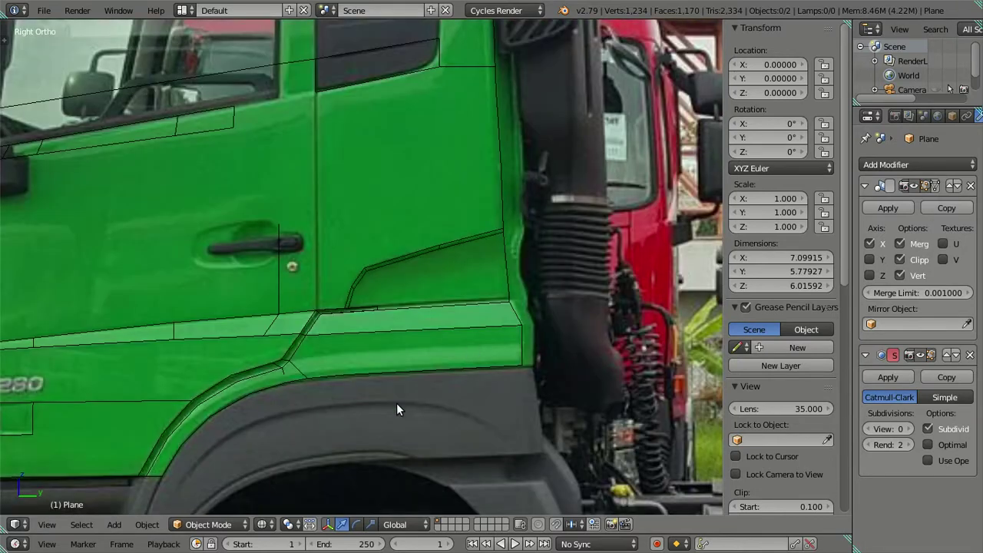
pyautogui.scroll(2, 474, 208)
pyautogui.scroll(2, 461, 252)
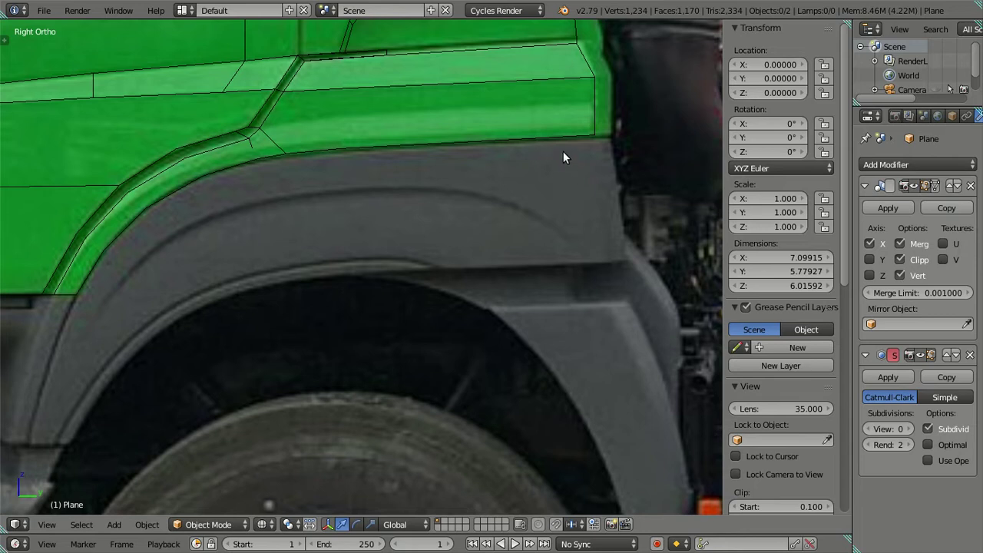
pyautogui.moveTo(561, 150)
pyautogui.mouseDown(button='middle')
pyautogui.moveTo(569, 149)
pyautogui.moveTo(475, 164)
pyautogui.moveTo(405, 253)
pyautogui.moveTo(335, 290)
pyautogui.mouseUp(button='middle')
pyautogui.press('Tab')
# - Select the wheel-arch edge loop, compare it with the side reference photo, then deselect
pyautogui.scroll(2, 336, 290)
pyautogui.rightClick(338, 210)
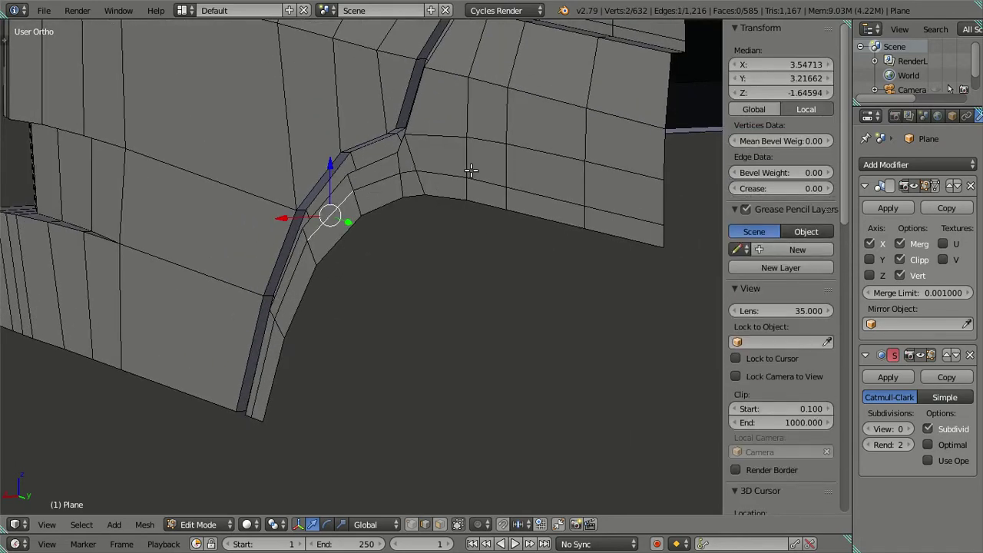
pyautogui.keyDown('alt'); pyautogui.rightClick(603, 207); pyautogui.keyUp('alt')
pyautogui.moveTo(347, 241)
pyautogui.mouseDown(button='middle')
pyautogui.moveTo(555, 189)
pyautogui.moveTo(676, 193)
pyautogui.mouseUp(button='middle')
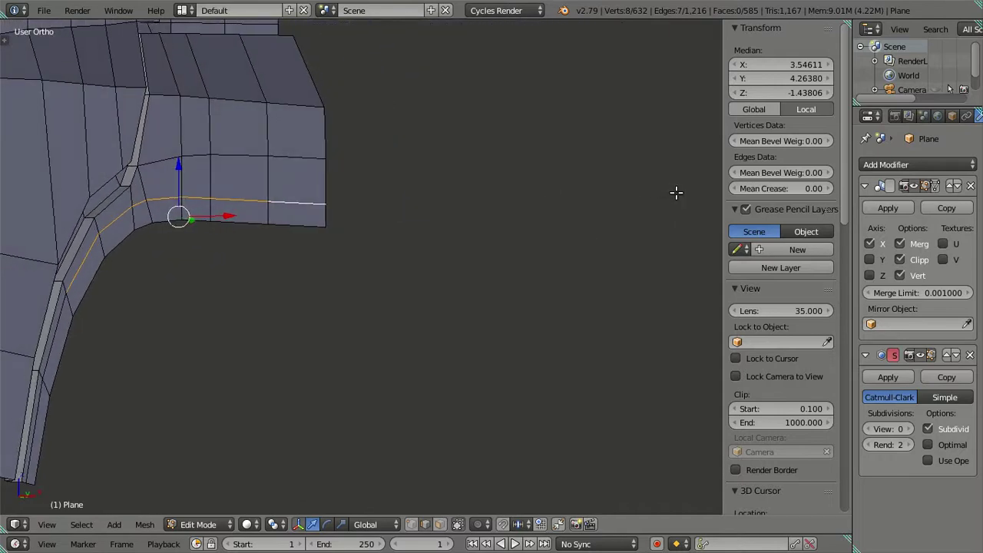
pyautogui.press('KP_3')
pyautogui.scroll(-1, 465, 220)
pyautogui.scroll(-2, 465, 220)
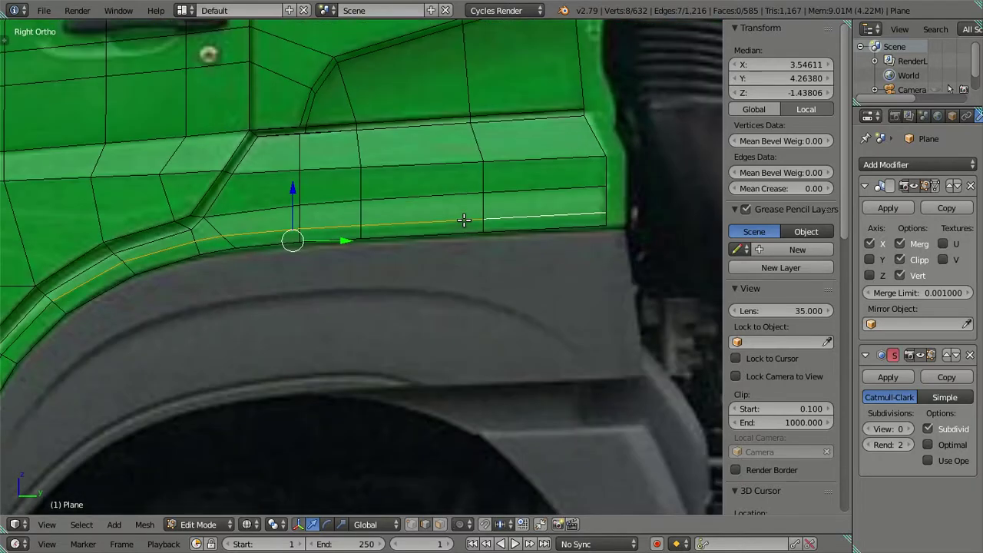
pyautogui.scroll(-1, 464, 221)
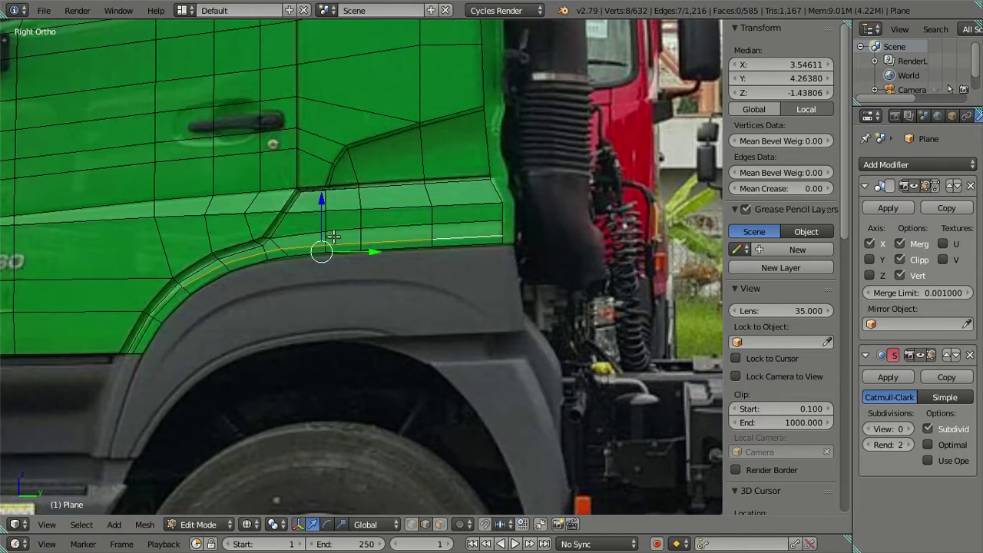
pyautogui.scroll(1, 343, 235)
pyautogui.press('a')
pyautogui.scroll(1, 340, 252)
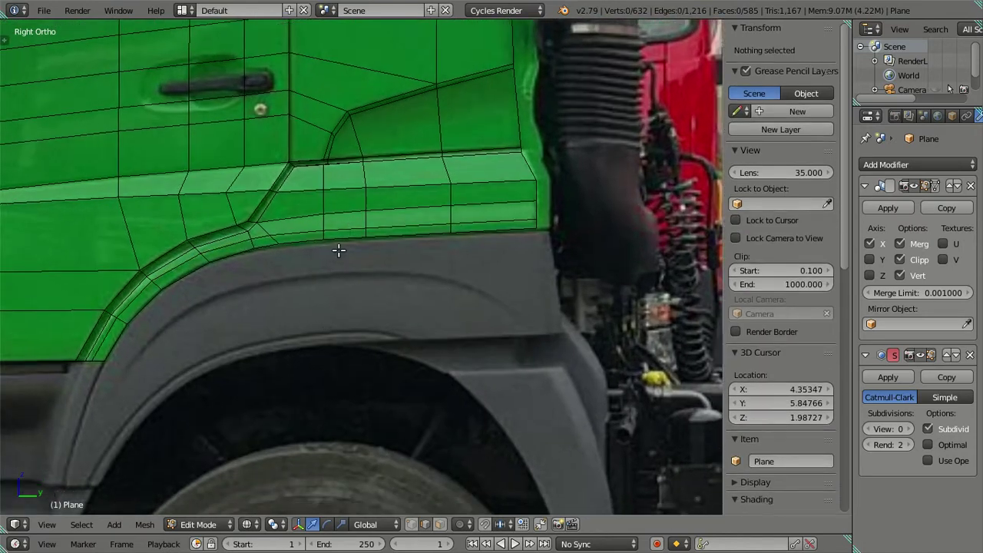
pyautogui.scroll(1, 248, 253)
pyautogui.scroll(1, 147, 315)
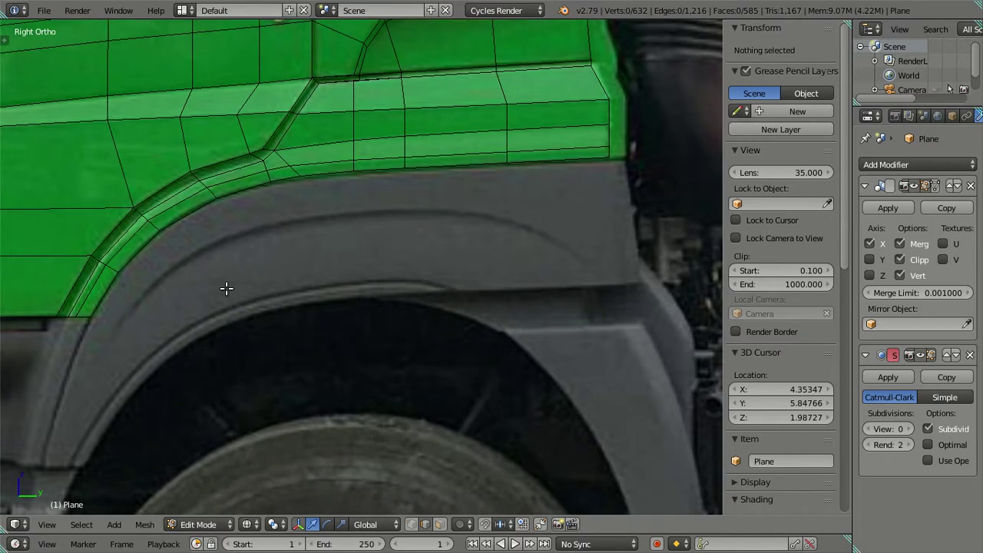
# - Reselect the fender-top edge loop in wireframe side view and frame the wheel arch
pyautogui.moveTo(246, 296)
pyautogui.mouseDown(button='middle')
pyautogui.moveTo(205, 346)
pyautogui.moveTo(88, 358)
pyautogui.moveTo(361, 359)
pyautogui.moveTo(201, 396)
pyautogui.moveTo(265, 388)
pyautogui.moveTo(312, 356)
pyautogui.moveTo(302, 362)
pyautogui.moveTo(310, 368)
pyautogui.mouseUp(button='middle')
pyautogui.press('z')
pyautogui.keyDown('alt'); pyautogui.rightClick(212, 427); pyautogui.keyUp('alt')
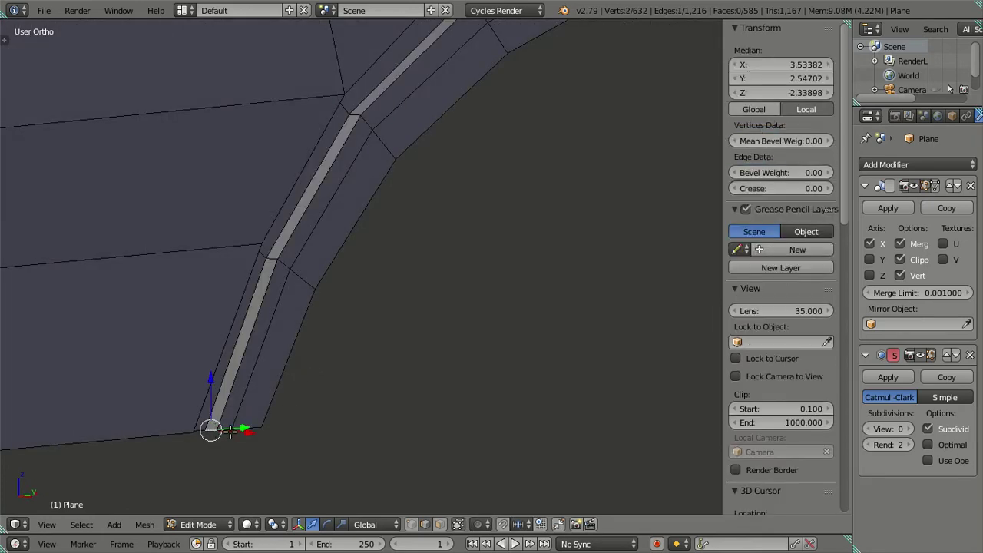
pyautogui.moveTo(228, 424)
pyautogui.mouseDown(button='middle')
pyautogui.moveTo(450, 373)
pyautogui.moveTo(320, 398)
pyautogui.mouseUp(button='middle')
pyautogui.press('KP_3')
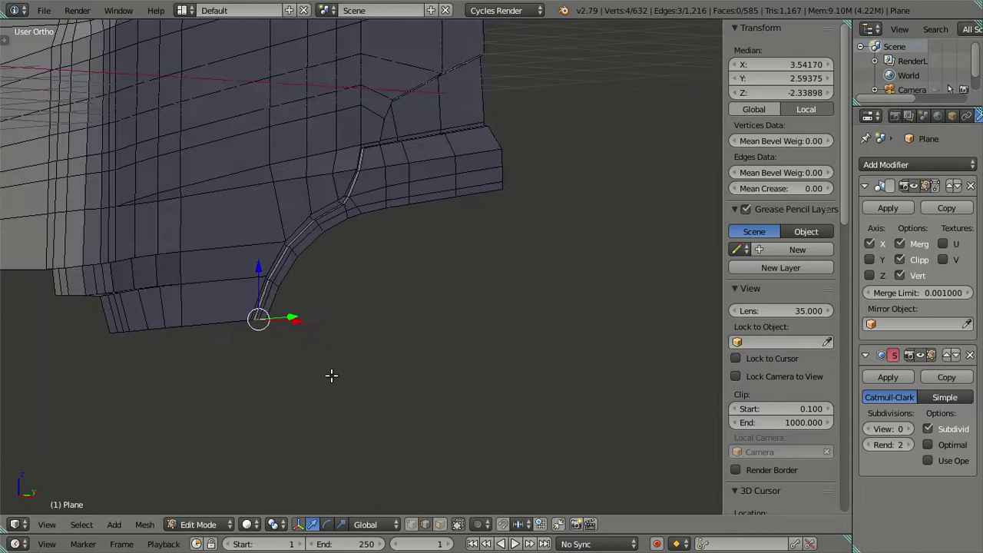
pyautogui.press('z')
pyautogui.scroll(1, 415, 315)
pyautogui.scroll(1, 537, 246)
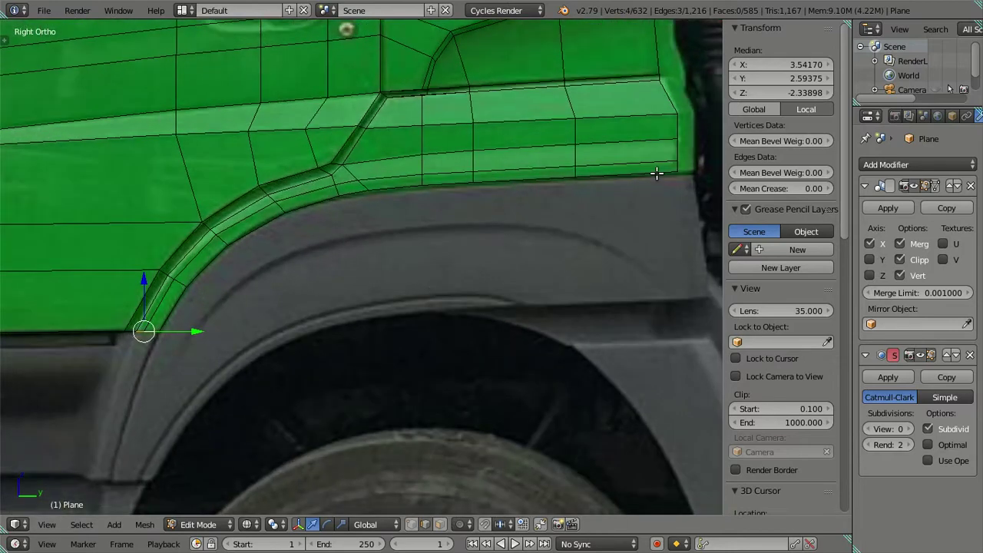
pyautogui.keyDown('alt'); pyautogui.rightClick(652, 176); pyautogui.keyUp('alt')
pyautogui.scroll(-3, 412, 298)
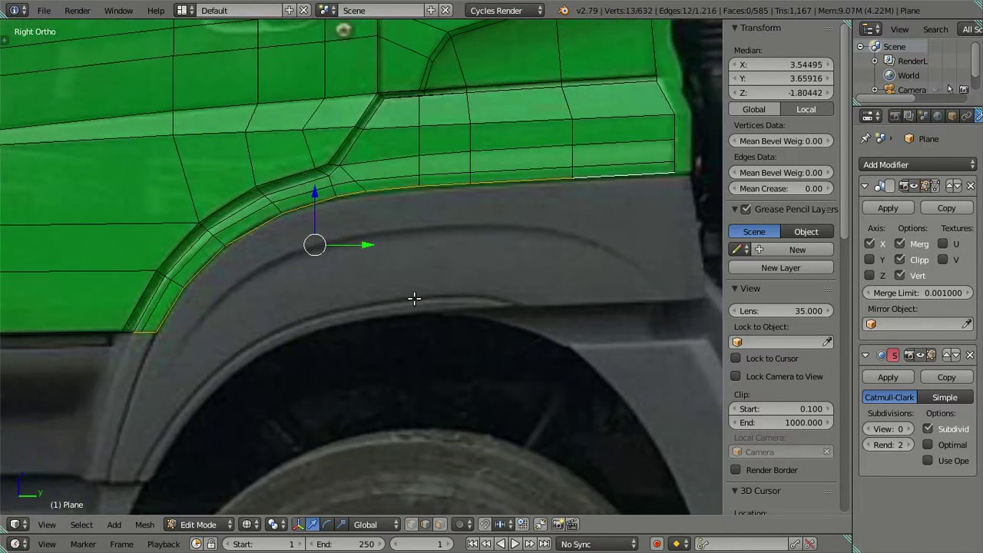
pyautogui.keyDown('shift'); pyautogui.moveTo(379, 314); pyautogui.dragTo(413, 303, button='middle'); pyautogui.keyUp('shift')
pyautogui.scroll(2, 360, 274)
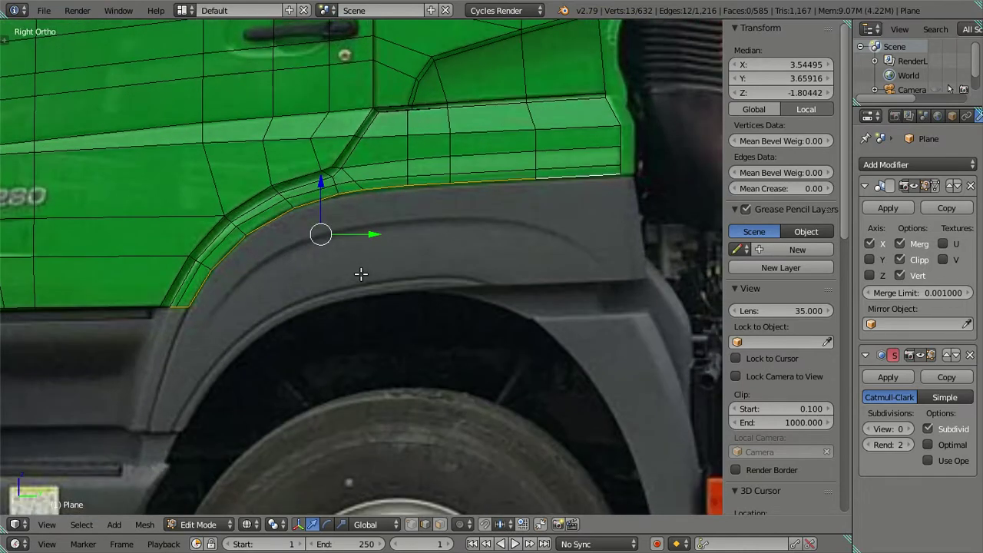
pyautogui.keyDown('shift'); pyautogui.moveTo(330, 286); pyautogui.dragTo(372, 290, button='middle'); pyautogui.keyUp('shift')
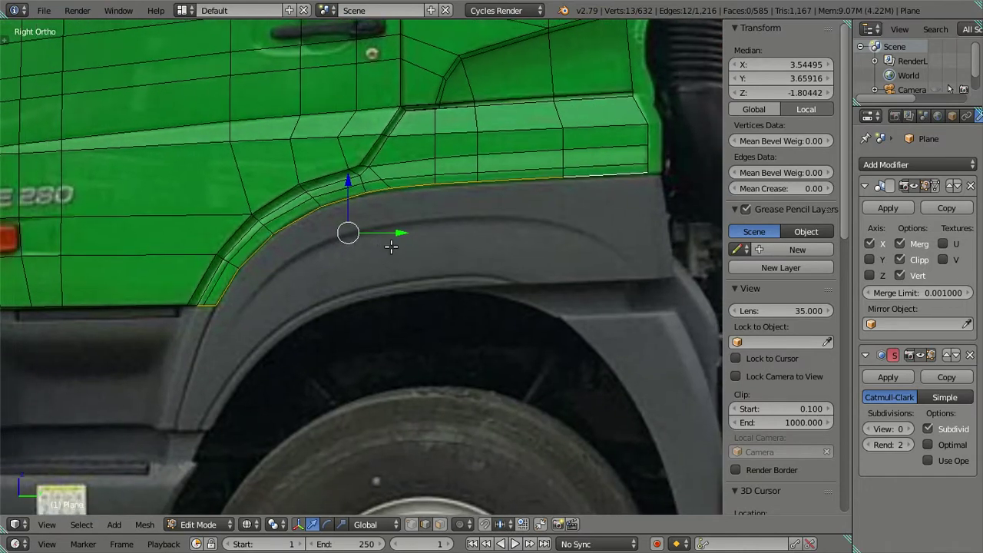
# - Extrude the arch-top edge loop straight down along Z into a fender strip
pyautogui.press('e')
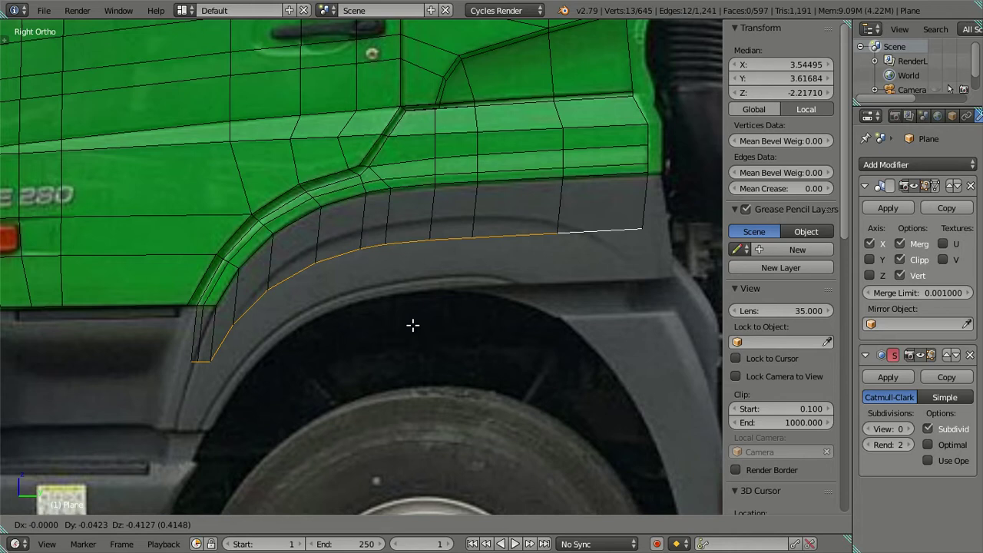
pyautogui.rightClick(380, 392)
pyautogui.press('e')
pyautogui.press('z')
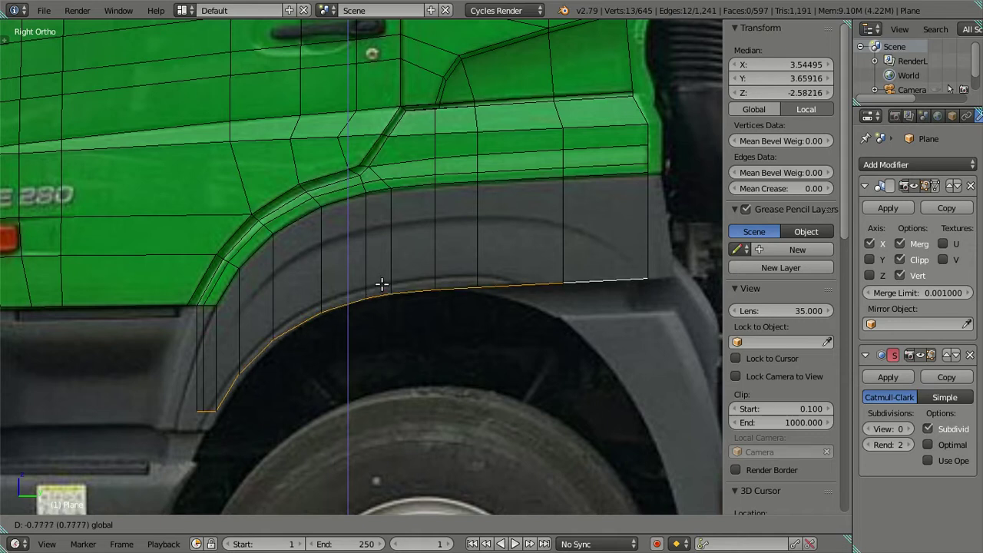
pyautogui.click(381, 284)
# - Slide the strip's rear end edge back to meet the fender edge
pyautogui.rightClick(608, 279)
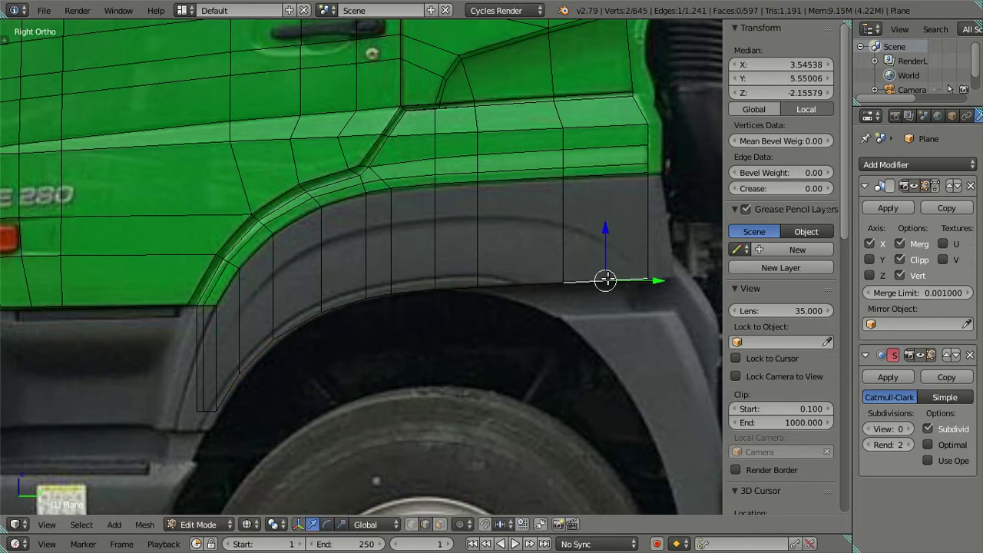
pyautogui.moveTo(652, 280); pyautogui.dragTo(662, 284)
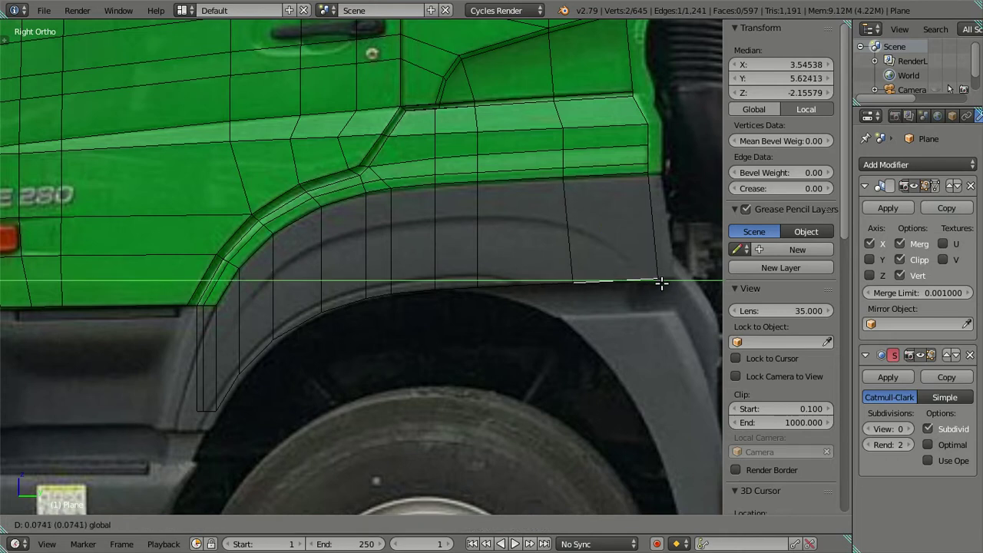
pyautogui.moveTo(661, 283); pyautogui.dragTo(615, 281)
pyautogui.press('a')
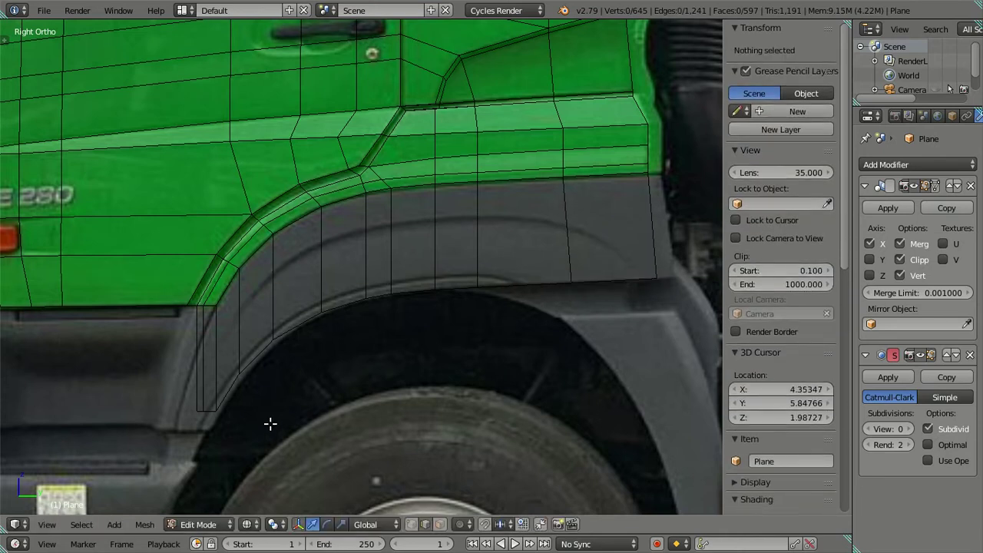
# - Move the front column's bottom vertex down and forward to match the side reference photo
pyautogui.keyDown('shift'); pyautogui.moveTo(269, 421); pyautogui.dragTo(284, 336, button='middle'); pyautogui.keyUp('shift')
pyautogui.scroll(2, 217, 352)
pyautogui.moveTo(157, 385)
pyautogui.mouseDown(button='middle')
pyautogui.moveTo(297, 391)
pyautogui.moveTo(340, 300)
pyautogui.mouseUp(button='middle')
pyautogui.scroll(4, 330, 302)
pyautogui.rightClick(282, 313)
pyautogui.scroll(-2, 367, 313)
pyautogui.press('KP_3')
pyautogui.keyDown('shift'); pyautogui.moveTo(300, 311); pyautogui.dragTo(329, 301, button='middle'); pyautogui.keyUp('shift')
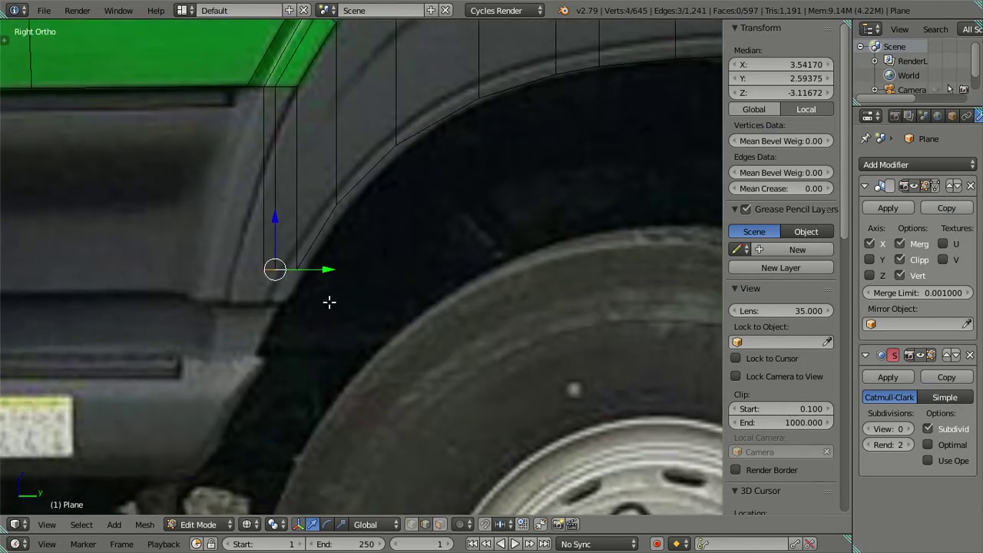
pyautogui.scroll(-1, 347, 268)
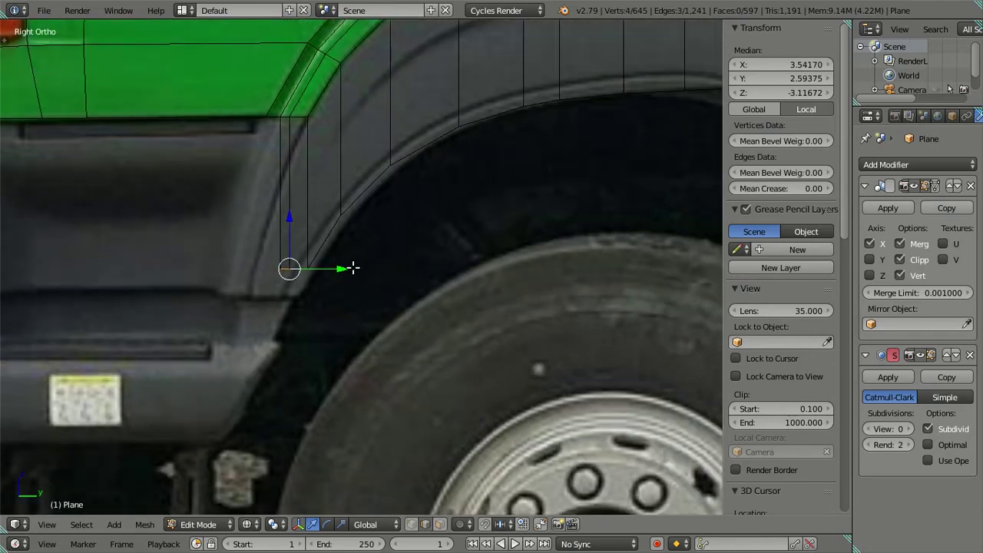
pyautogui.keyDown('shift'); pyautogui.moveTo(351, 269); pyautogui.dragTo(364, 302, button='middle'); pyautogui.keyUp('shift')
pyautogui.press('g')
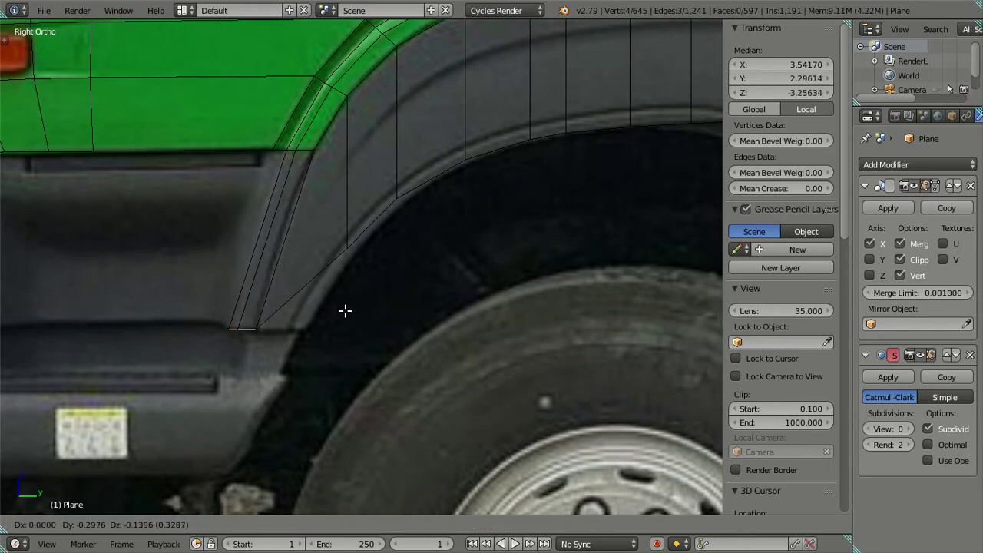
pyautogui.click(345, 307)
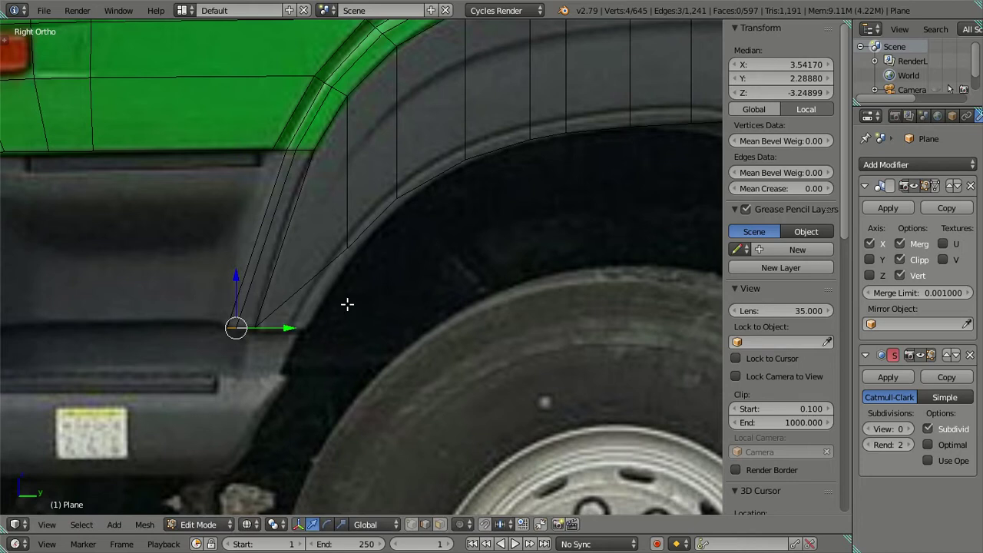
pyautogui.press('g')
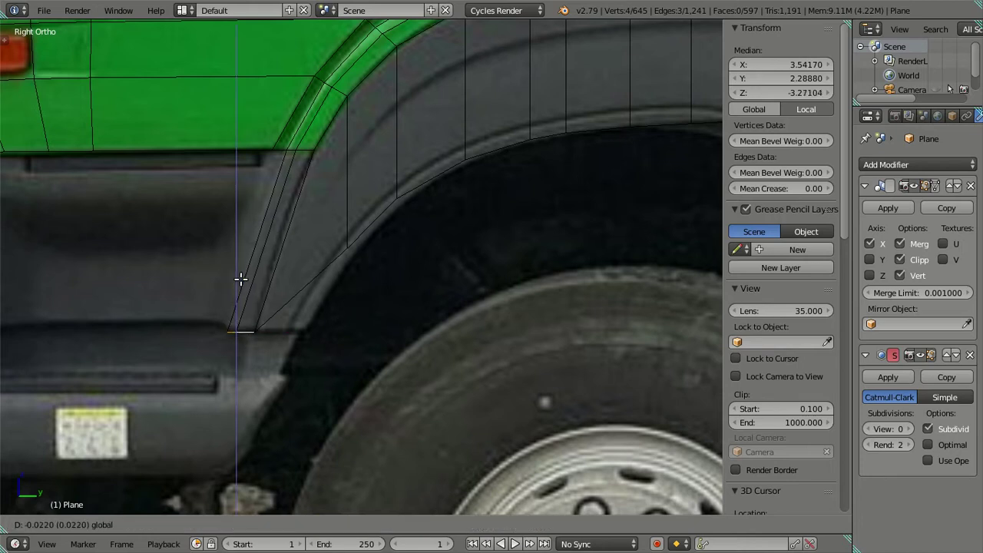
pyautogui.press('Escape')
pyautogui.press('a')
pyautogui.scroll(-5, 348, 247)
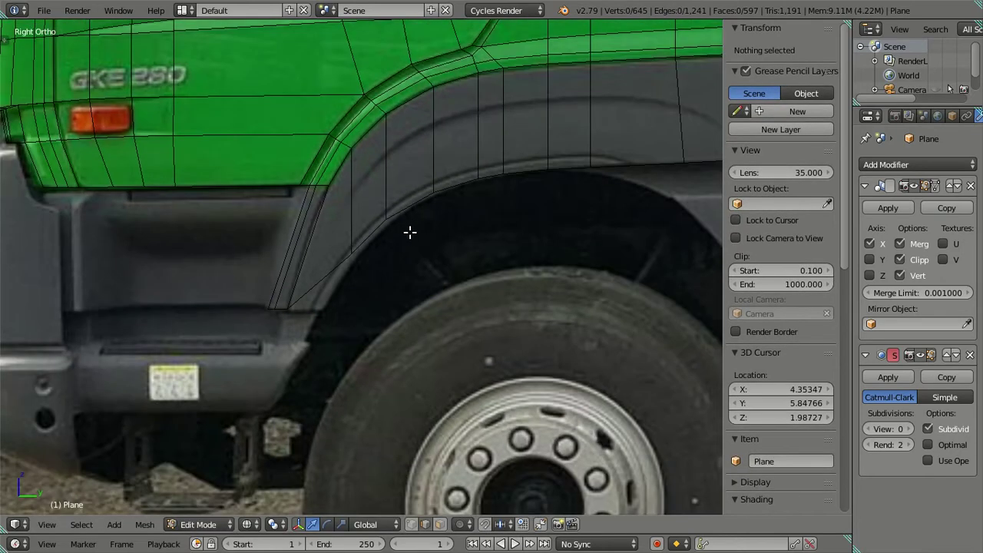
pyautogui.scroll(3, 397, 285)
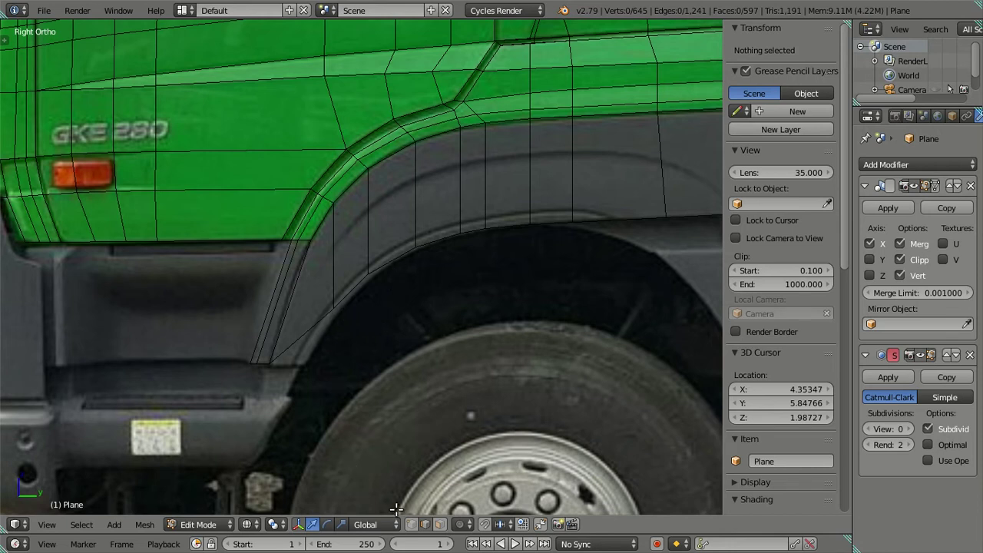
pyautogui.scroll(1, 377, 427)
# - Hide the side panel and shift the two front arch vertices slightly back along the arch
pyautogui.press('n')
pyautogui.scroll(1, 380, 416)
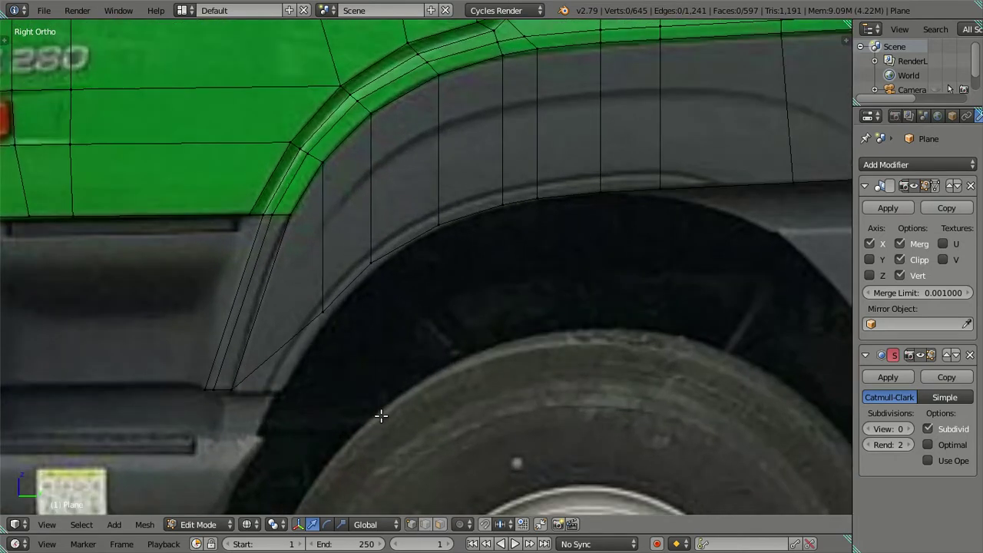
pyautogui.rightClick(320, 310)
pyautogui.scroll(1, 397, 338)
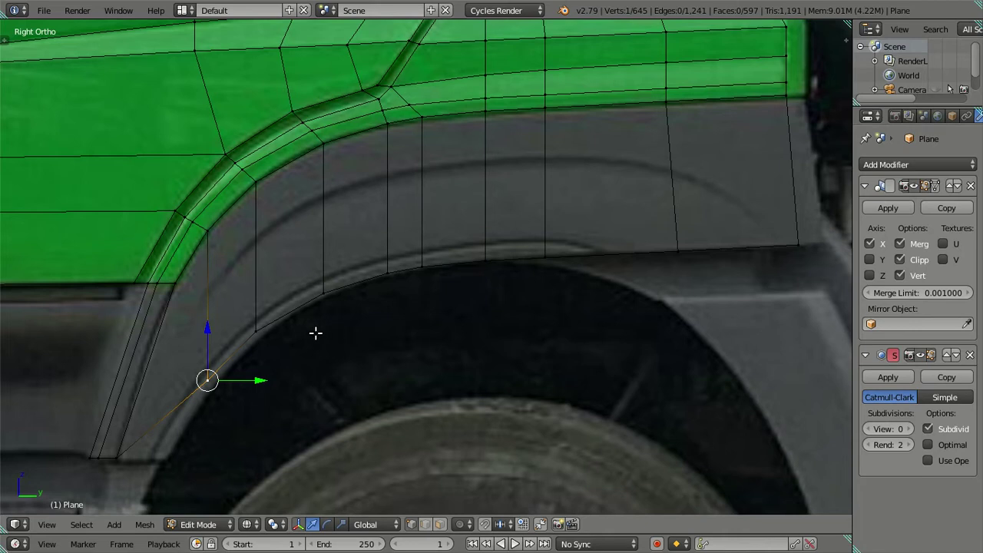
pyautogui.moveTo(288, 341)
pyautogui.keyDown('shift'); pyautogui.mouseDown(button='middle')
pyautogui.moveTo(362, 333)
pyautogui.moveTo(416, 301)
pyautogui.mouseUp(button='middle'); pyautogui.keyUp('shift')
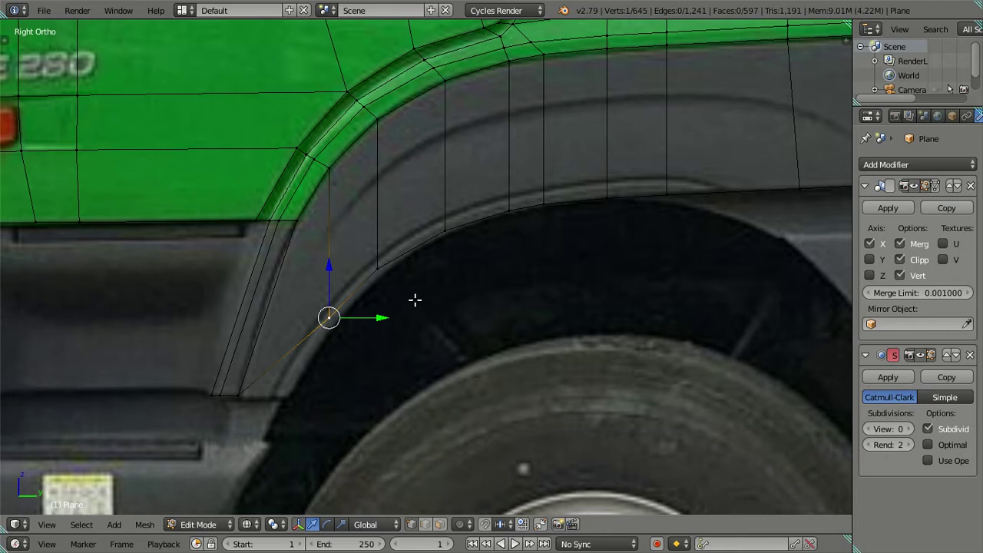
pyautogui.rightClick(374, 268)
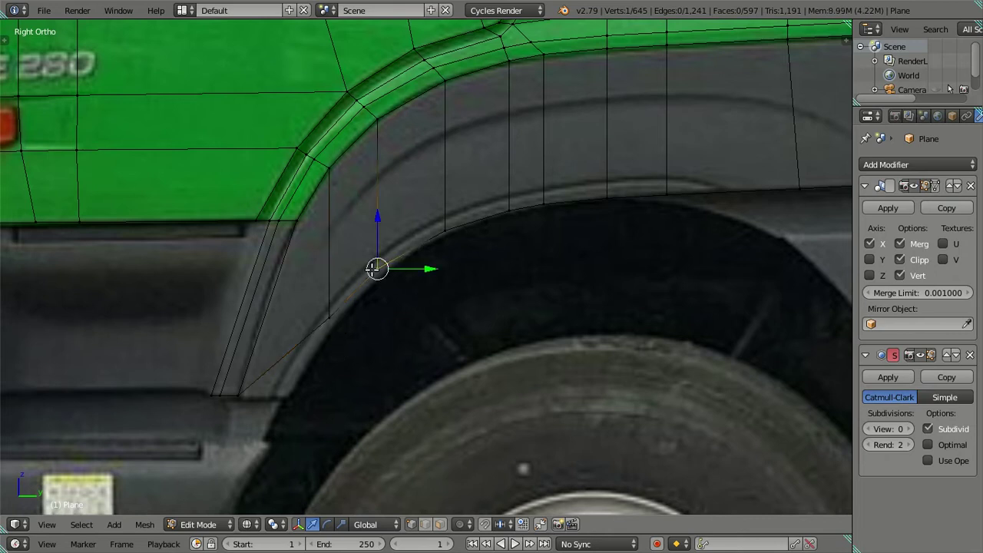
pyautogui.keyDown('shift'); pyautogui.rightClick(338, 317); pyautogui.keyUp('shift')
pyautogui.moveTo(405, 291); pyautogui.dragTo(414, 292)
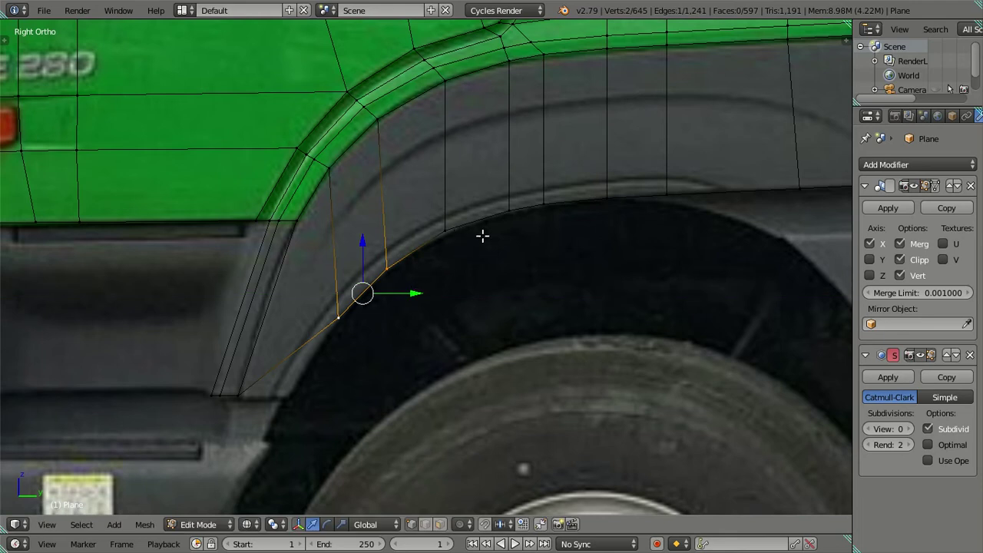
# - Slide and lift two upper-arch vertices onto the arch line in the photo
pyautogui.keyDown('shift'); pyautogui.moveTo(482, 235); pyautogui.dragTo(375, 282, button='middle'); pyautogui.keyUp('shift')
pyautogui.rightClick(558, 236)
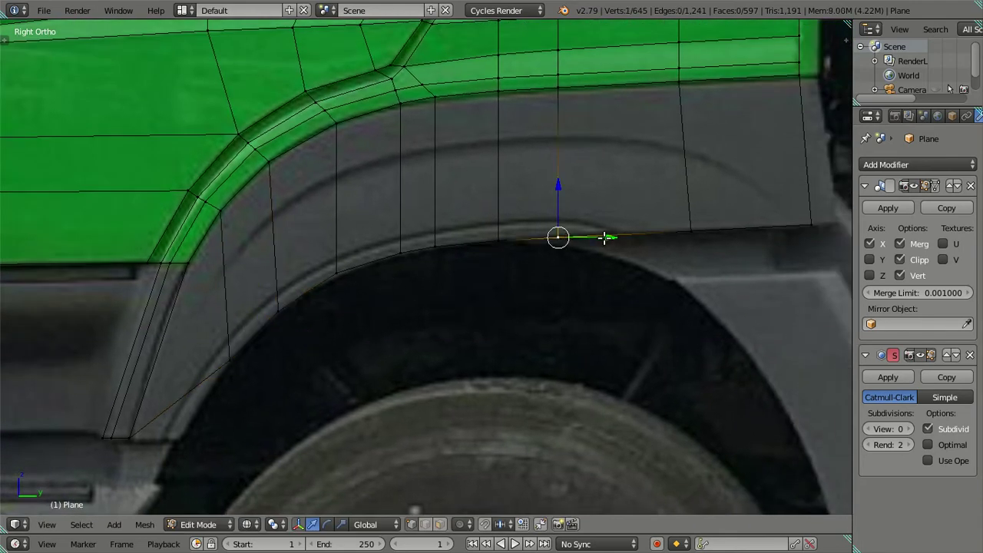
pyautogui.press('g')
pyautogui.press('y')
pyautogui.click(660, 227)
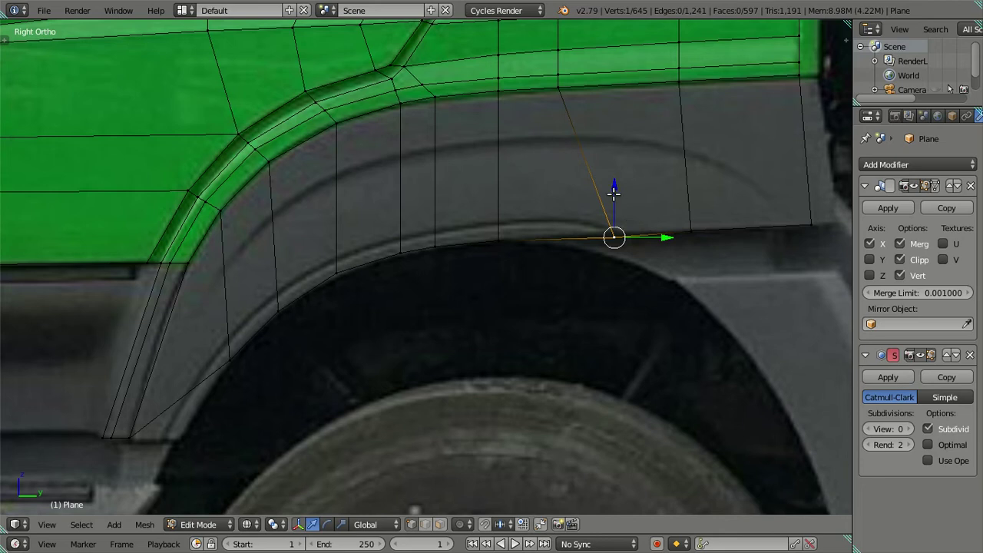
pyautogui.moveTo(614, 192); pyautogui.dragTo(616, 187)
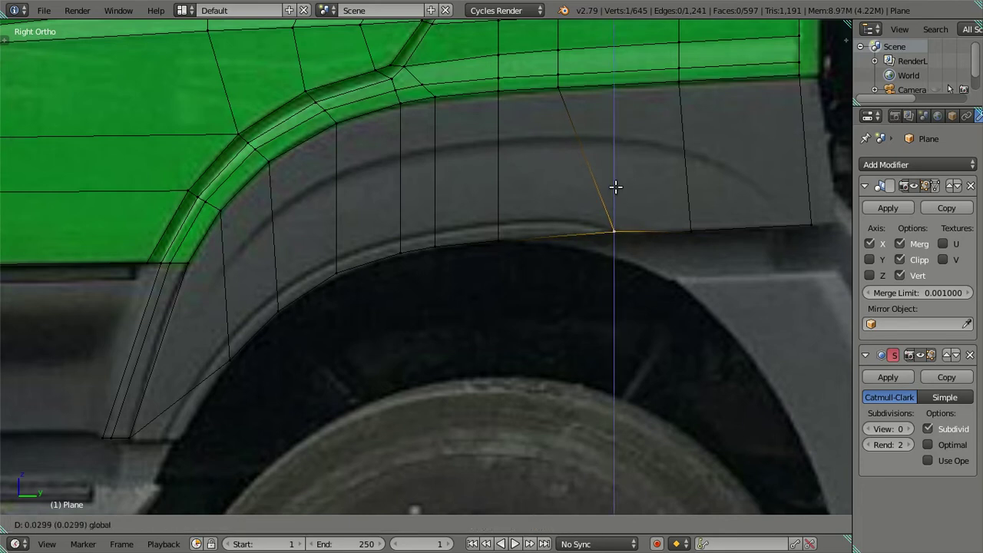
pyautogui.click(619, 189)
pyautogui.rightClick(522, 238)
pyautogui.press('g')
pyautogui.click(559, 233)
pyautogui.moveTo(520, 193); pyautogui.dragTo(520, 191)
pyautogui.click(521, 192)
# - Move the remaining arch vertices front-back and up-down onto the curve, then deselect all
pyautogui.rightClick(497, 243)
pyautogui.press('g')
pyautogui.press('y')
pyautogui.click(496, 245)
pyautogui.press('g')
pyautogui.press('z')
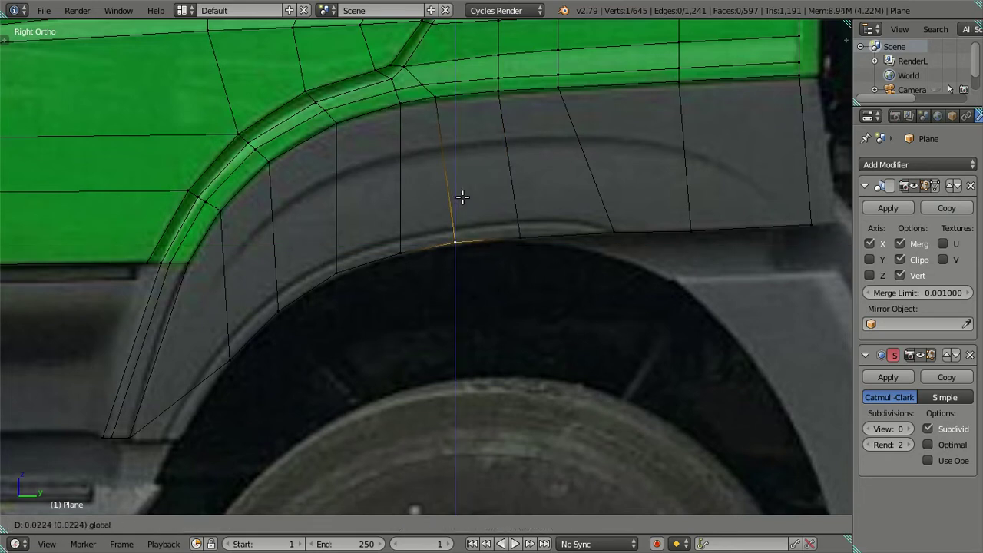
pyautogui.click(465, 198)
pyautogui.rightClick(338, 274)
pyautogui.keyDown('shift'); pyautogui.rightClick(404, 255); pyautogui.keyUp('shift')
pyautogui.press('g')
pyautogui.press('y')
pyautogui.click(427, 261)
pyautogui.press('a')
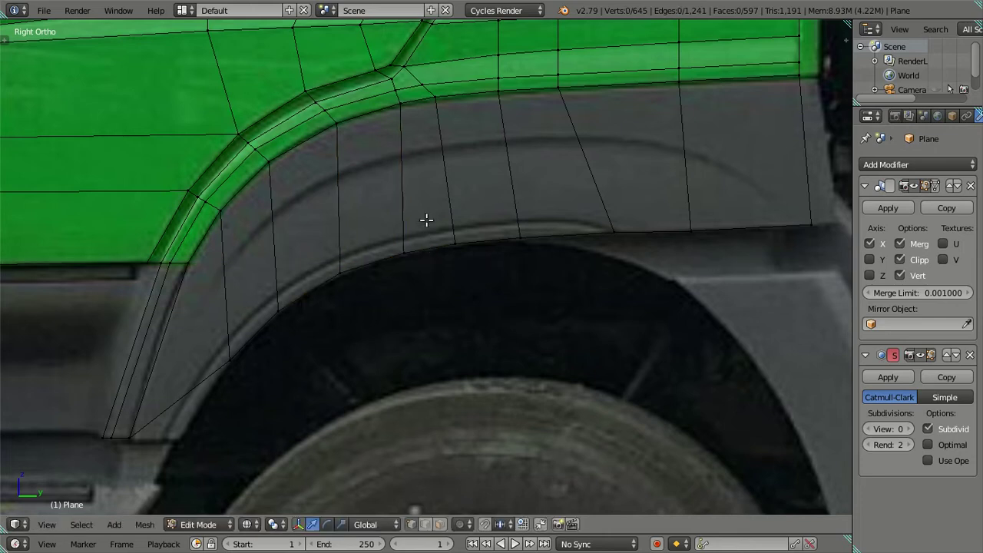
pyautogui.keyDown('shift'); pyautogui.moveTo(261, 383); pyautogui.dragTo(299, 269, button='middle'); pyautogui.keyUp('shift')
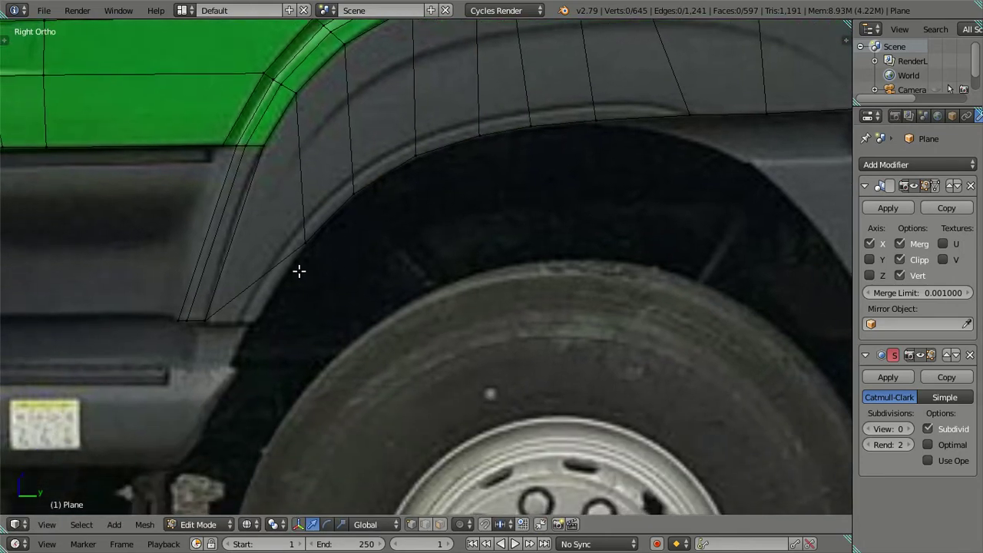
# - Box-select the three front bottom corner vertices and raise them into place
pyautogui.rightClick(178, 321)
pyautogui.press('b')
pyautogui.moveTo(139, 286); pyautogui.dragTo(239, 372)
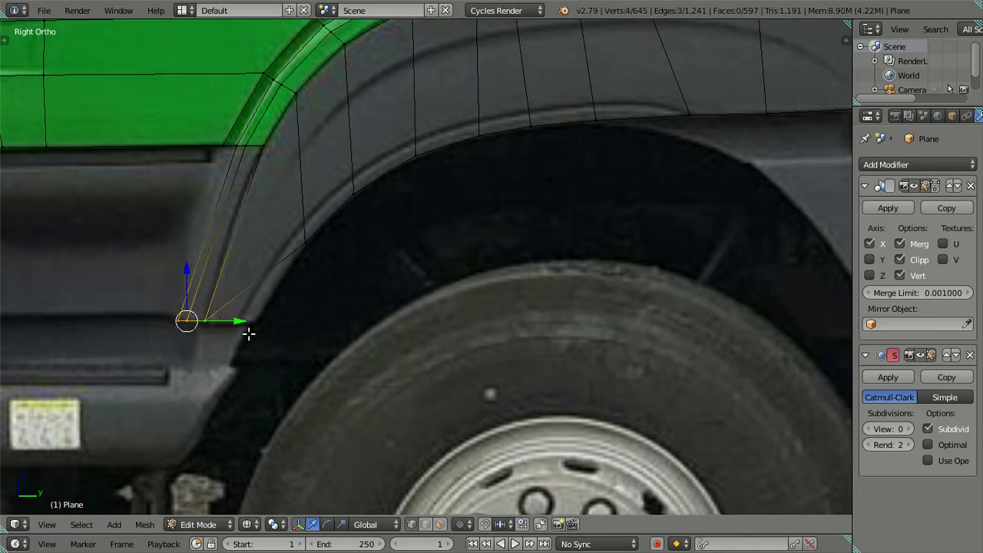
pyautogui.press('g')
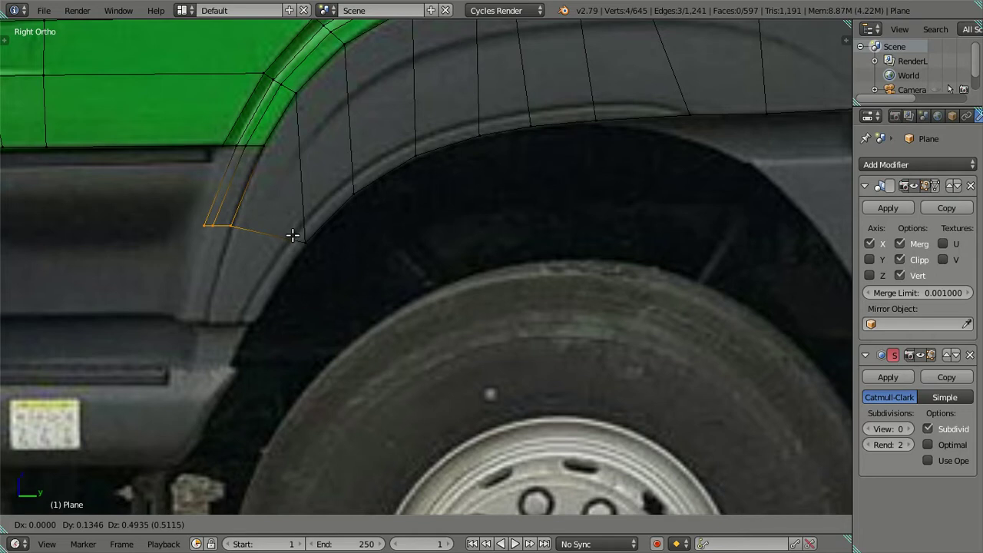
pyautogui.click(293, 234)
pyautogui.scroll(2, 458, 296)
# - Lower the neighbouring flare vertices slightly to smooth the curve
pyautogui.keyDown('shift'); pyautogui.click(379, 245); pyautogui.keyUp('shift')
pyautogui.keyDown('shift'); pyautogui.click(485, 269); pyautogui.keyUp('shift')
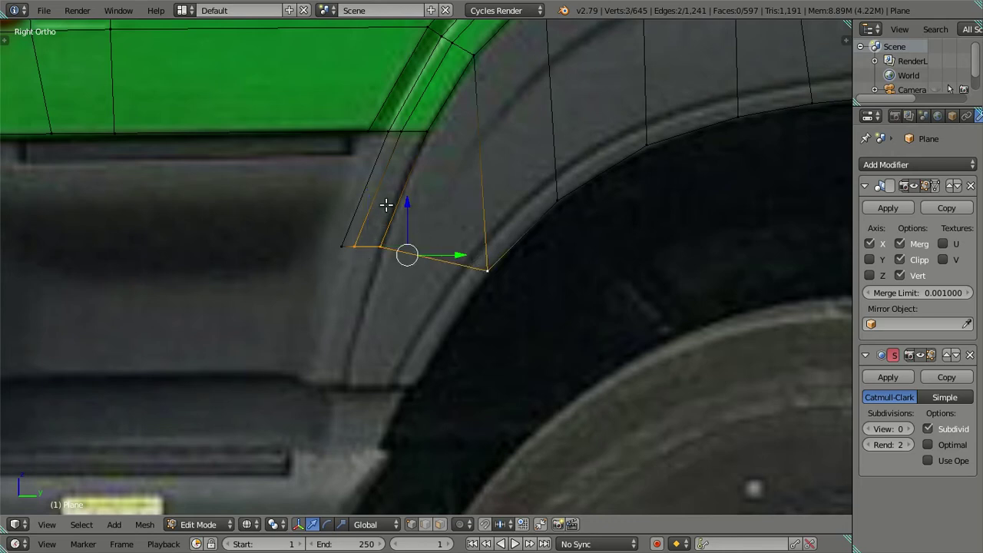
pyautogui.press('g')
pyautogui.click(409, 212)
pyautogui.keyDown('shift'); pyautogui.click(352, 249); pyautogui.keyUp('shift')
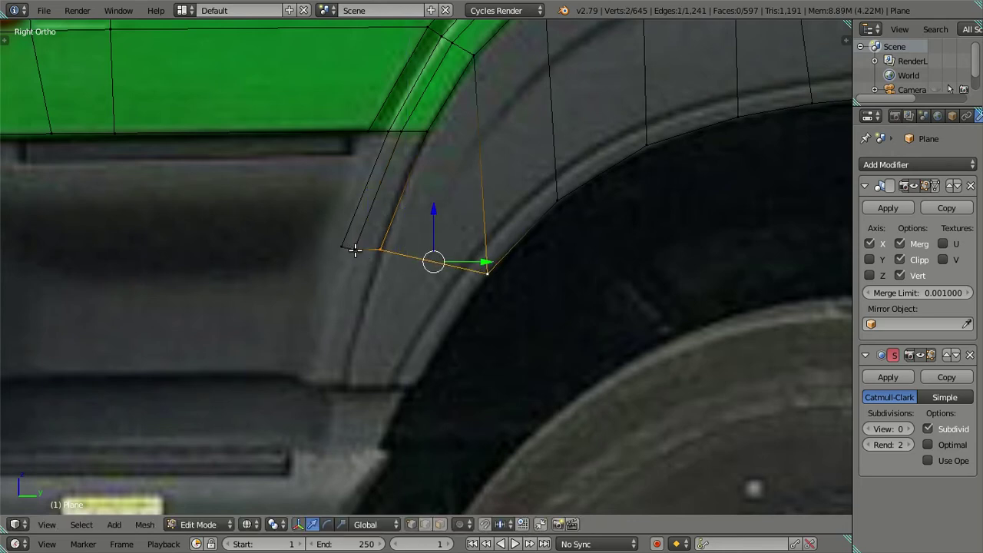
pyautogui.moveTo(433, 213); pyautogui.dragTo(434, 218)
pyautogui.click(434, 218)
pyautogui.rightClick(486, 278)
pyautogui.press('g')
pyautogui.press('y')
pyautogui.rightClick(510, 278)
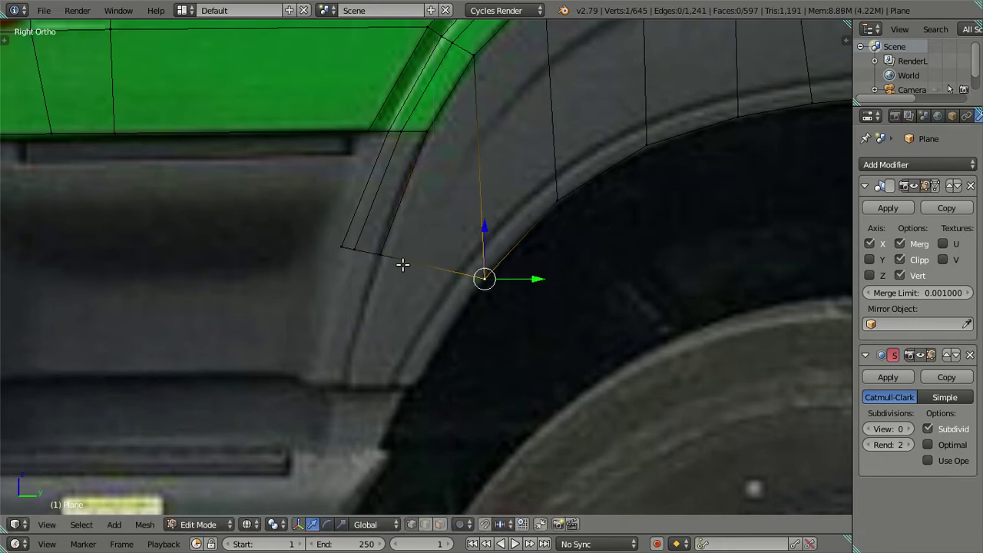
# - Extrude the flare's bottom edge down into a new strip and position it front-back and vertically
pyautogui.press('c')
pyautogui.moveTo(318, 248); pyautogui.dragTo(365, 244)
pyautogui.press('Escape')
pyautogui.press('e')
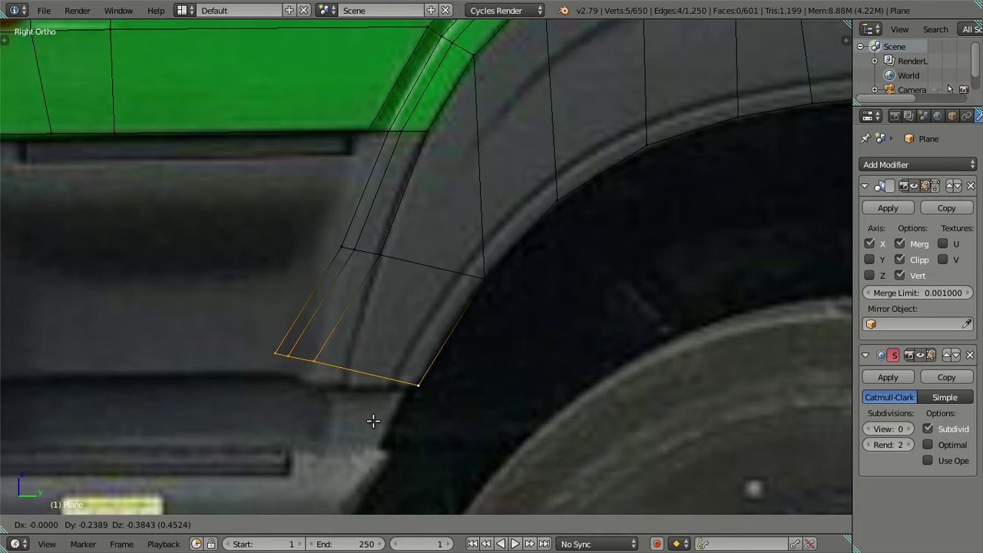
pyautogui.click(372, 421)
pyautogui.keyDown('shift'); pyautogui.click(415, 381); pyautogui.keyUp('shift')
pyautogui.press('g')
pyautogui.press('y')
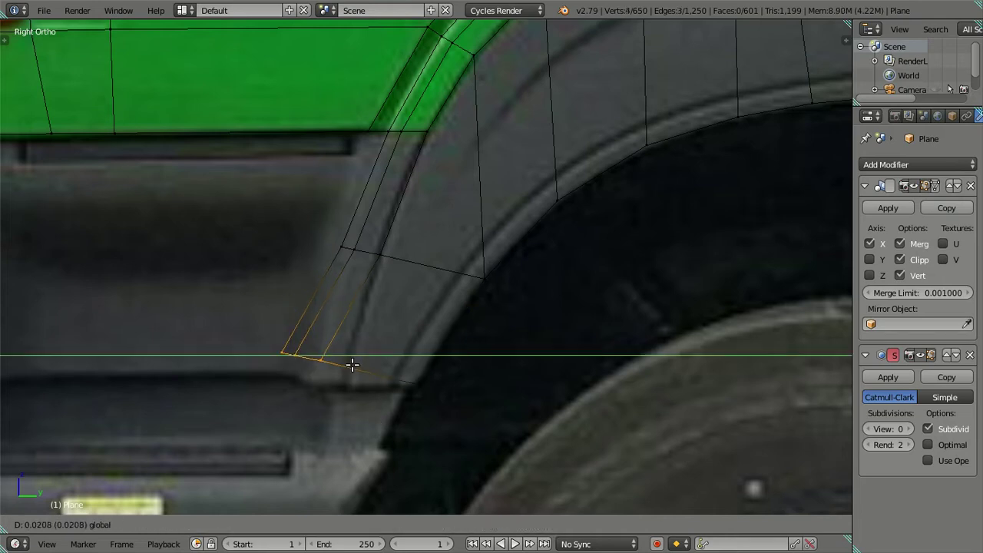
pyautogui.click(372, 372)
pyautogui.press('g')
pyautogui.press('z')
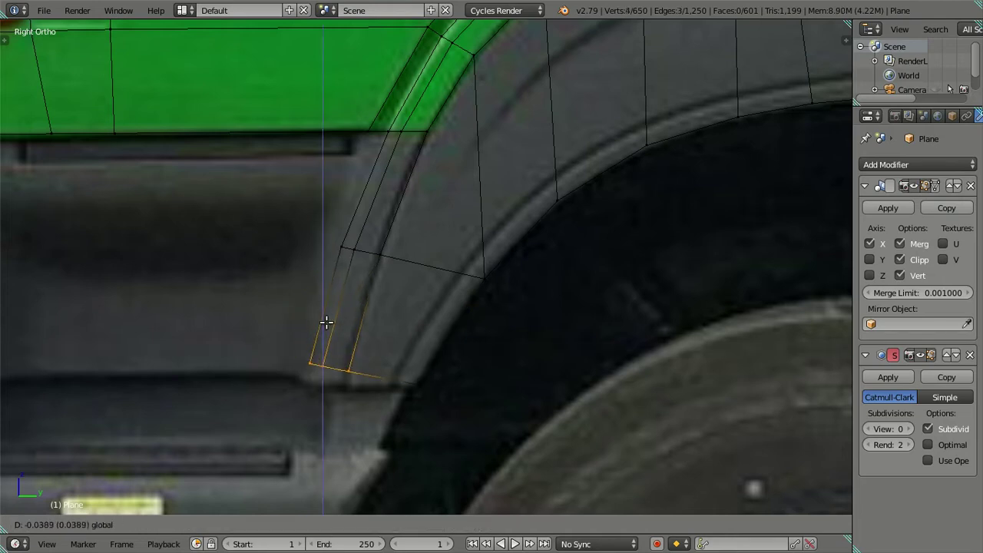
pyautogui.click(331, 339)
# - Adjust the height of the new bottom edge and the flare's bottom vertex along Z
pyautogui.click(325, 383)
pyautogui.scroll(2, 333, 362)
pyautogui.keyDown('shift'); pyautogui.moveTo(334, 362); pyautogui.dragTo(377, 253, button='middle'); pyautogui.keyUp('shift')
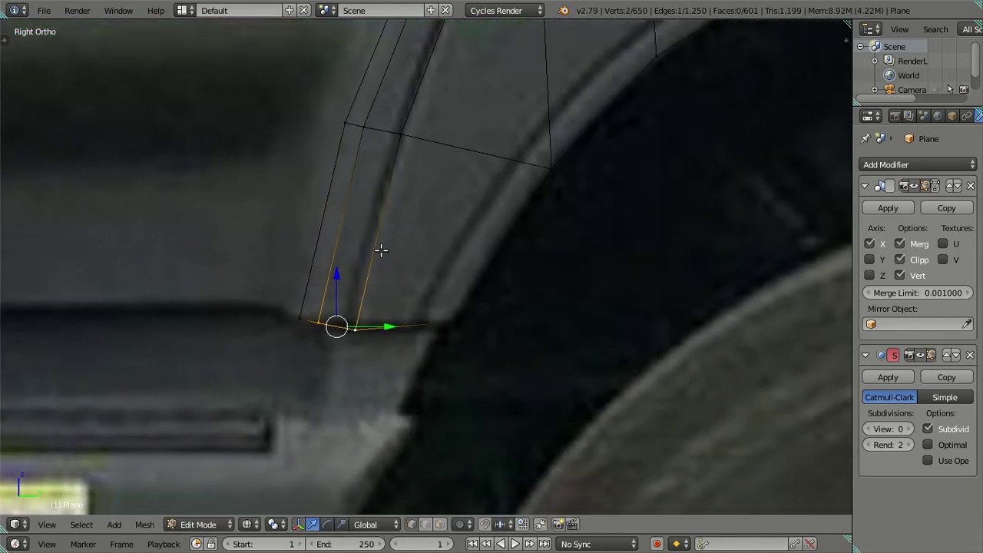
pyautogui.press('g')
pyautogui.press('z')
pyautogui.click(337, 267)
pyautogui.click(355, 321)
pyautogui.press('g')
pyautogui.press('z')
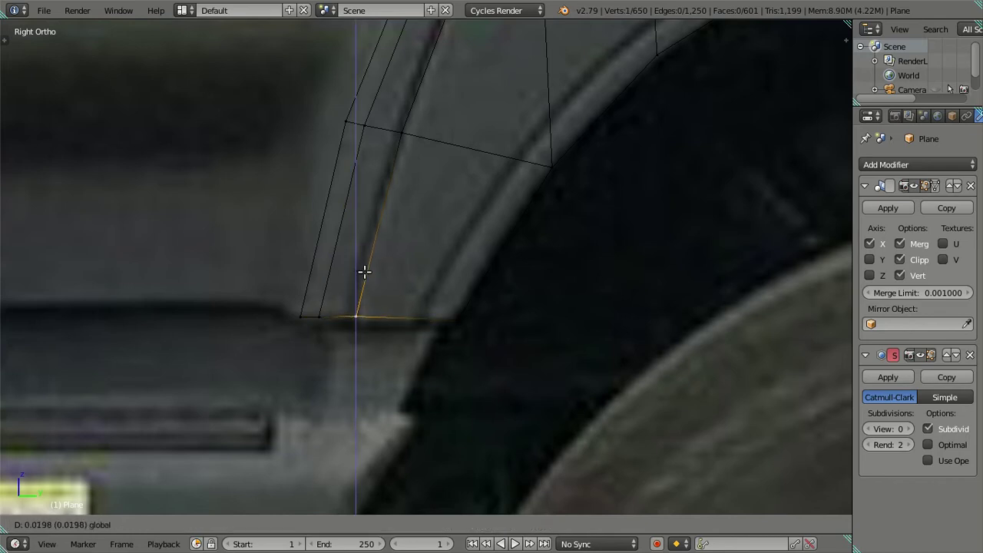
pyautogui.click(366, 273)
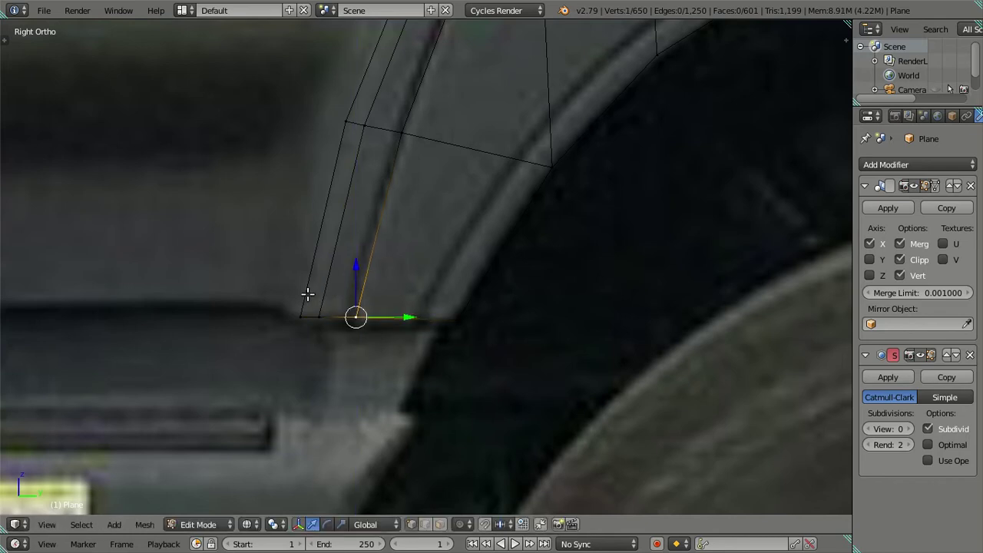
# - Move the flare's bottom edges vertically onto the body line, then deselect all
pyautogui.moveTo(250, 285); pyautogui.dragTo(373, 369)
pyautogui.scroll(2, 373, 368)
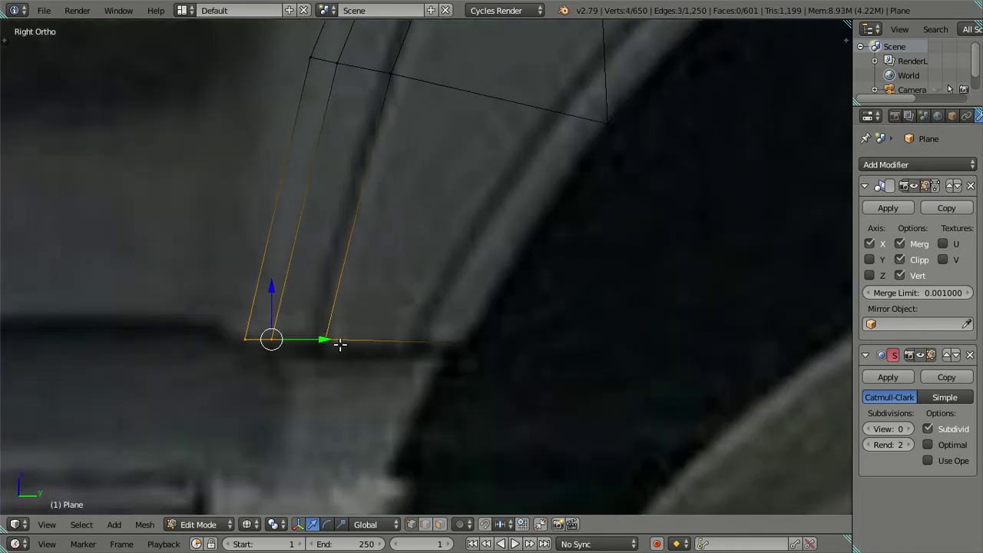
pyautogui.press('g')
pyautogui.press('z')
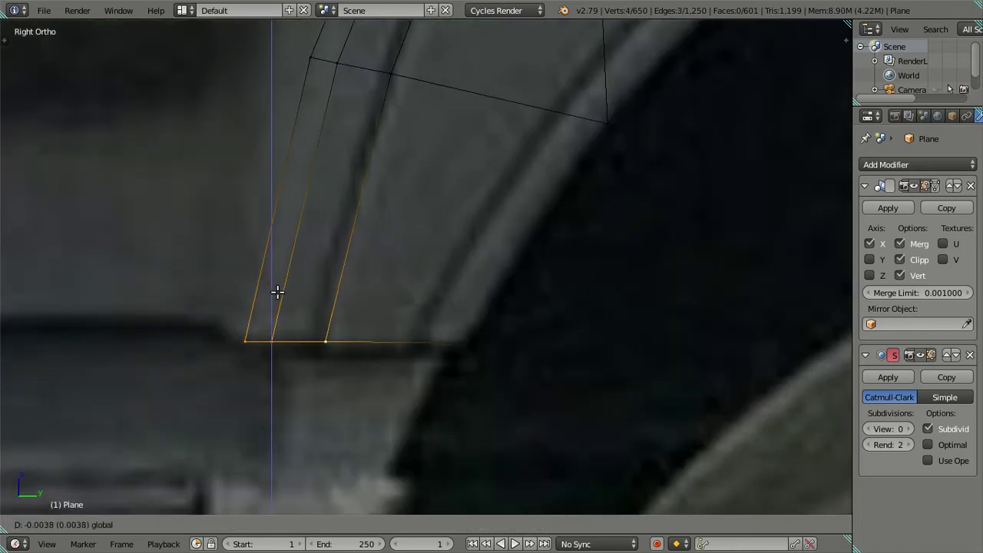
pyautogui.click(279, 292)
pyautogui.press('a')
pyautogui.scroll(-2, 412, 291)
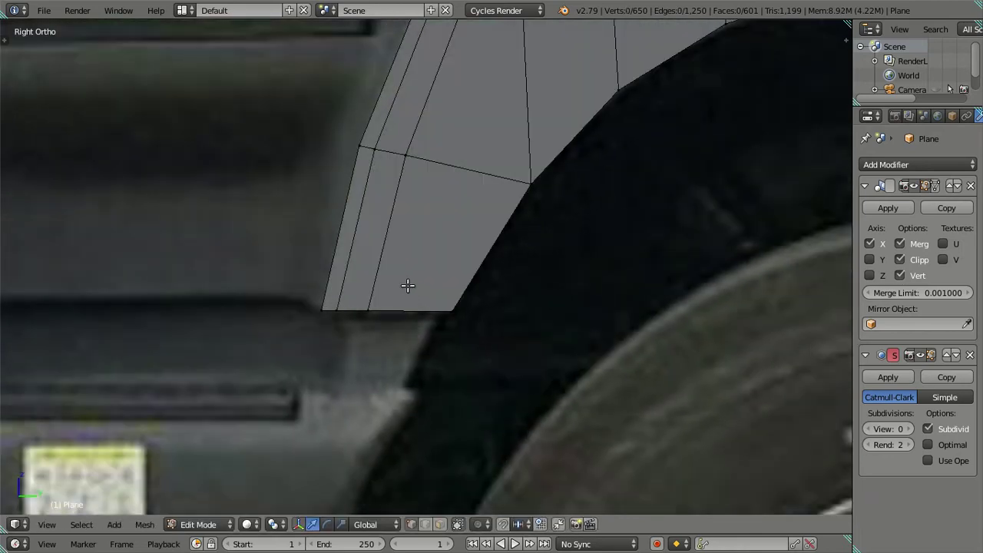
# - Switch to wireframe display so the photo's wheel arch shows through the mesh
pyautogui.scroll(-3, 407, 286)
pyautogui.scroll(1, 479, 254)
pyautogui.hotkey('ctrl', 'r')
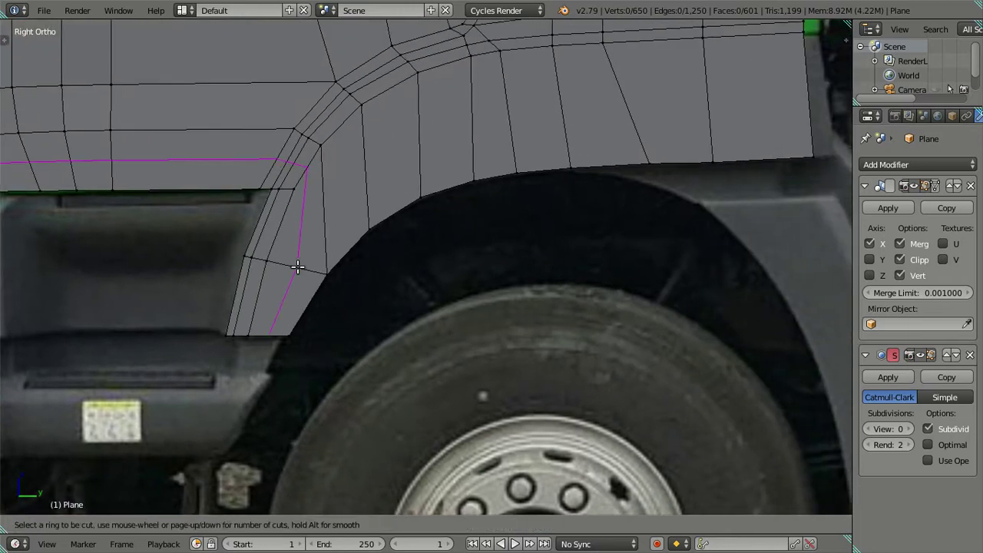
pyautogui.rightClick(304, 286)
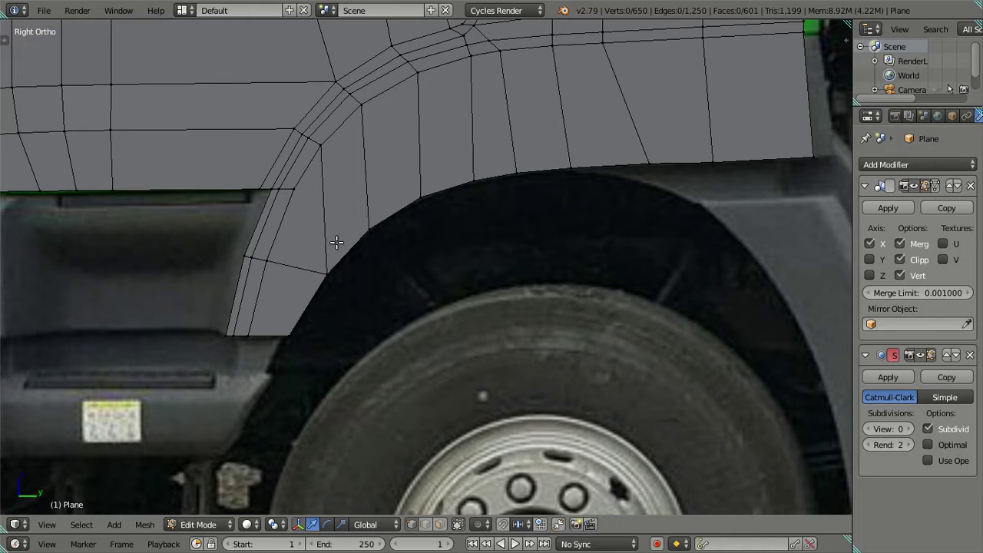
pyautogui.scroll(2, 335, 242)
pyautogui.keyDown('shift'); pyautogui.moveTo(349, 214); pyautogui.dragTo(338, 294, button='middle'); pyautogui.keyUp('shift')
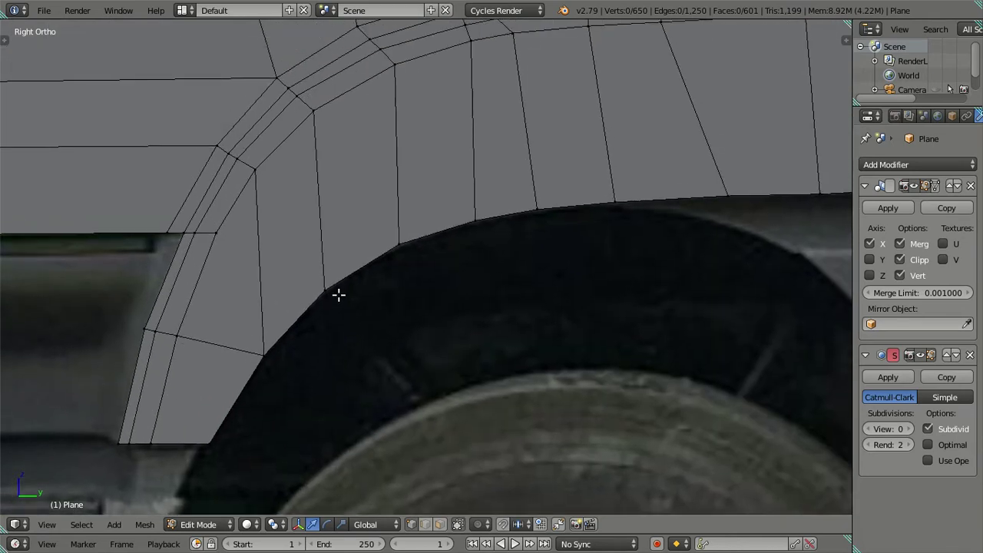
pyautogui.scroll(-1, 362, 263)
pyautogui.scroll(-2, 585, 237)
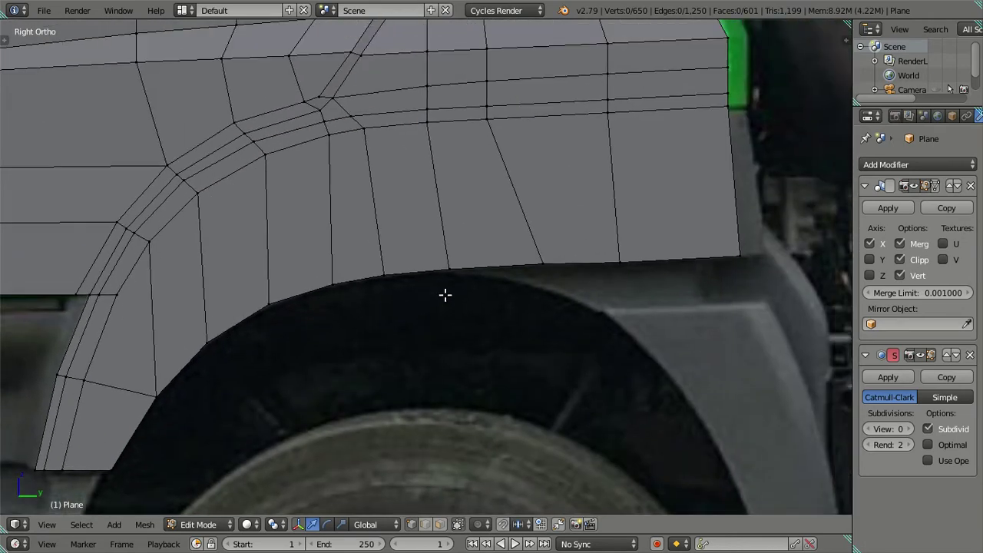
pyautogui.scroll(-1, 371, 267)
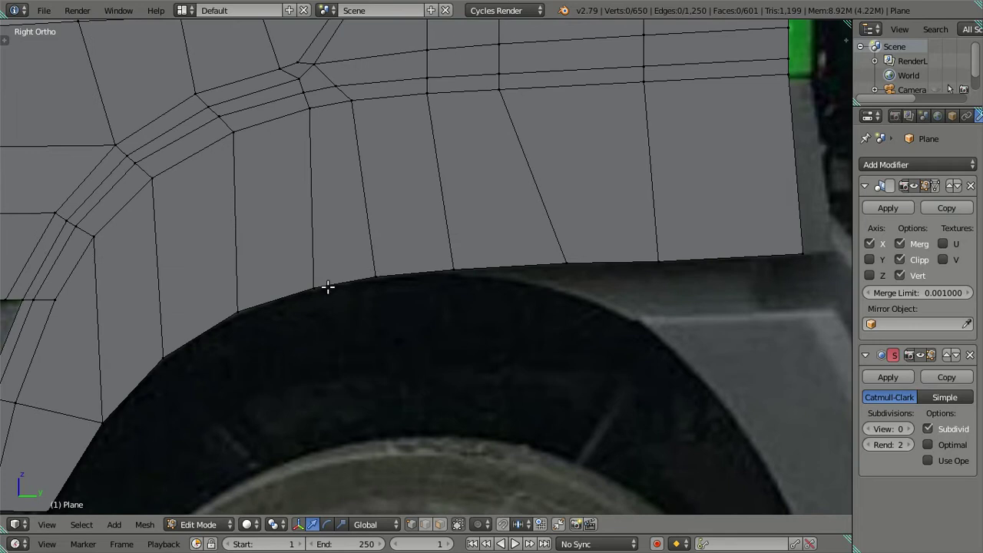
pyautogui.scroll(2, 430, 239)
pyautogui.press('z')
pyautogui.rightClick(363, 265)
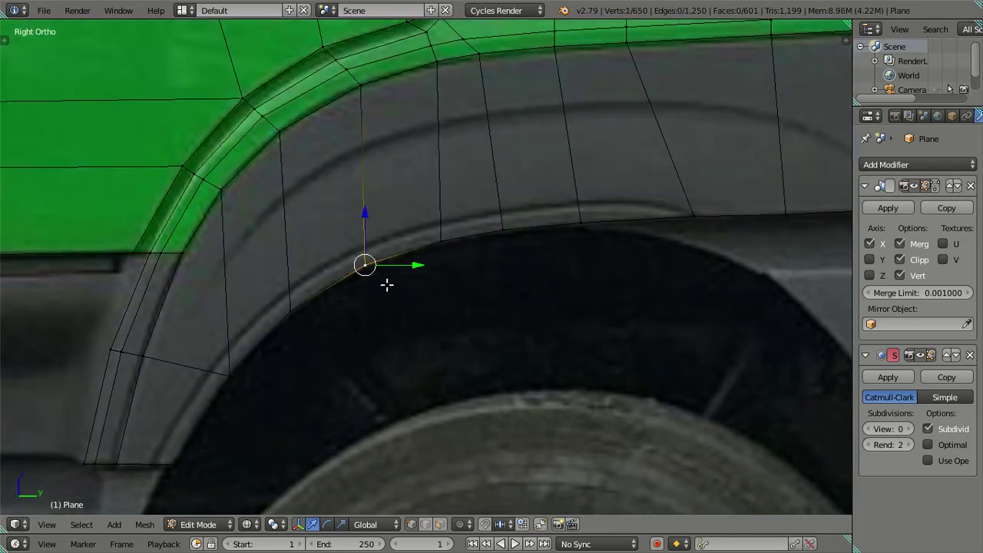
# - Move two of the flare's inner-edge vertices onto the wheel-arch curve
pyautogui.press('g')
pyautogui.click(437, 261)
pyautogui.press('g')
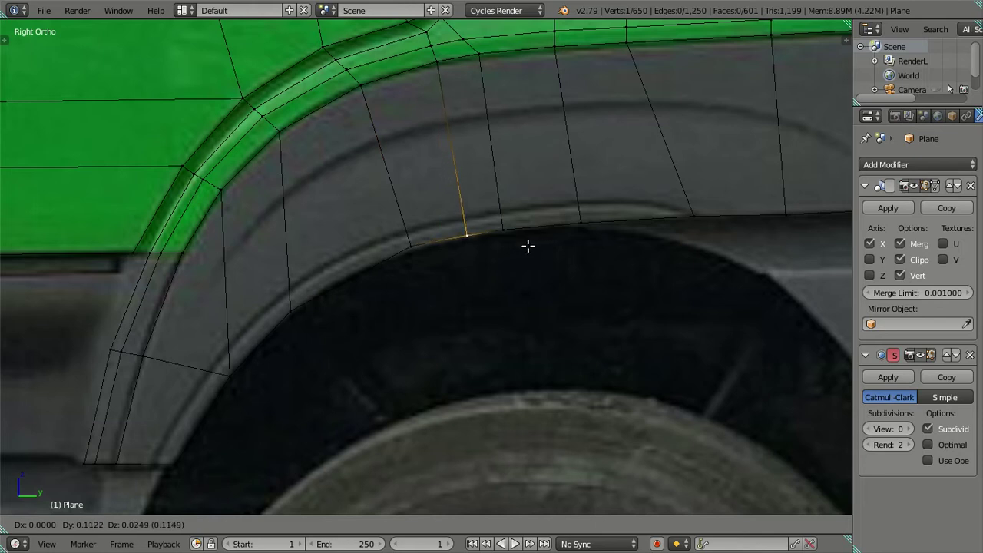
pyautogui.click(503, 246)
pyautogui.rightClick(287, 309)
pyautogui.press('g')
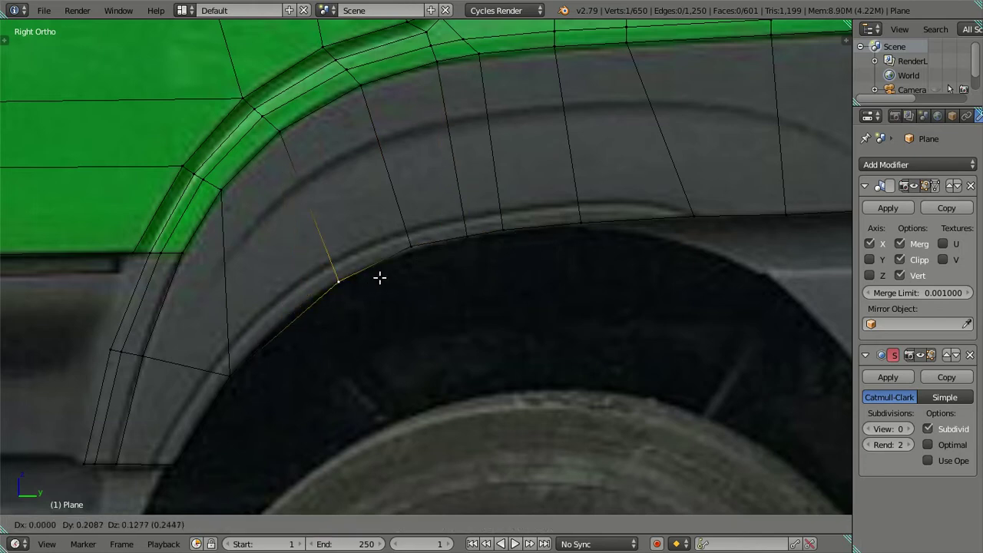
pyautogui.click(377, 272)
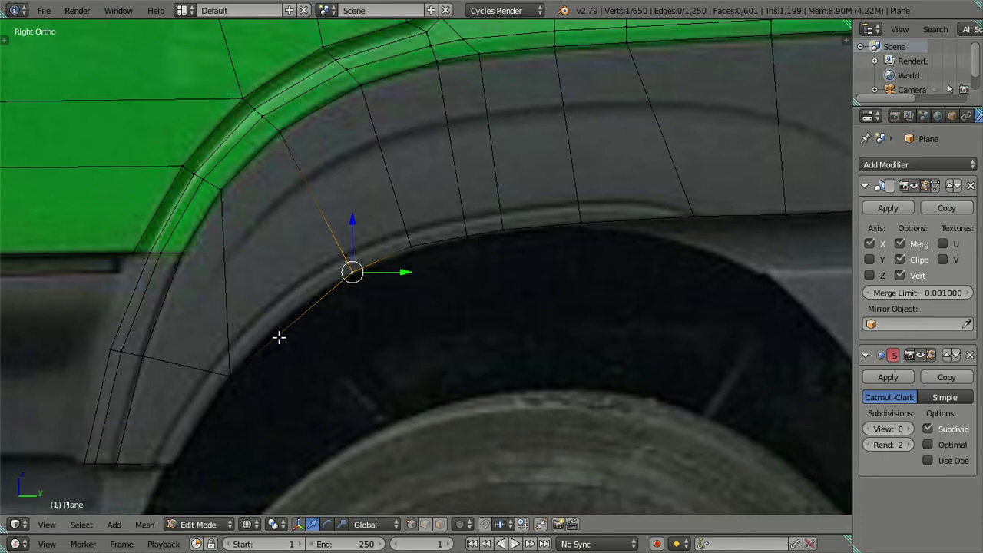
# - Extrude a new vertex from the flare's front corner onto the arch and raise another arch vertex
pyautogui.rightClick(240, 374)
pyautogui.press('e')
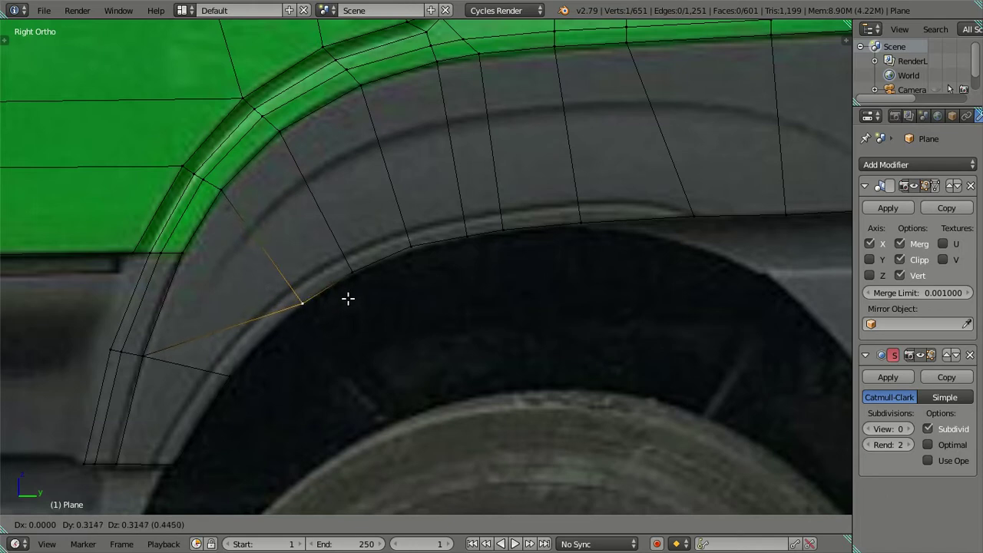
pyautogui.click(348, 299)
pyautogui.rightClick(411, 238)
pyautogui.press('g')
pyautogui.press('z')
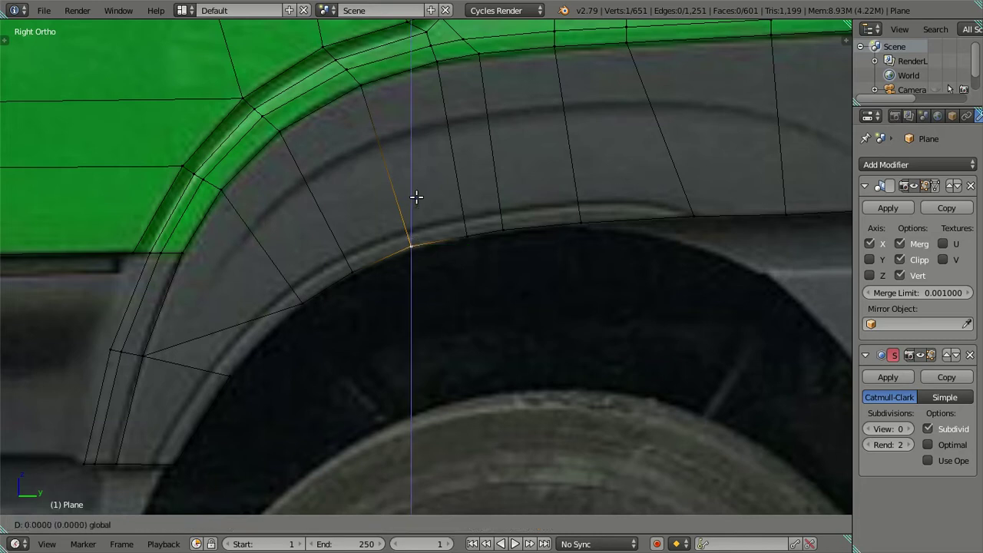
pyautogui.click(419, 197)
pyautogui.press('a')
pyautogui.rightClick(515, 225)
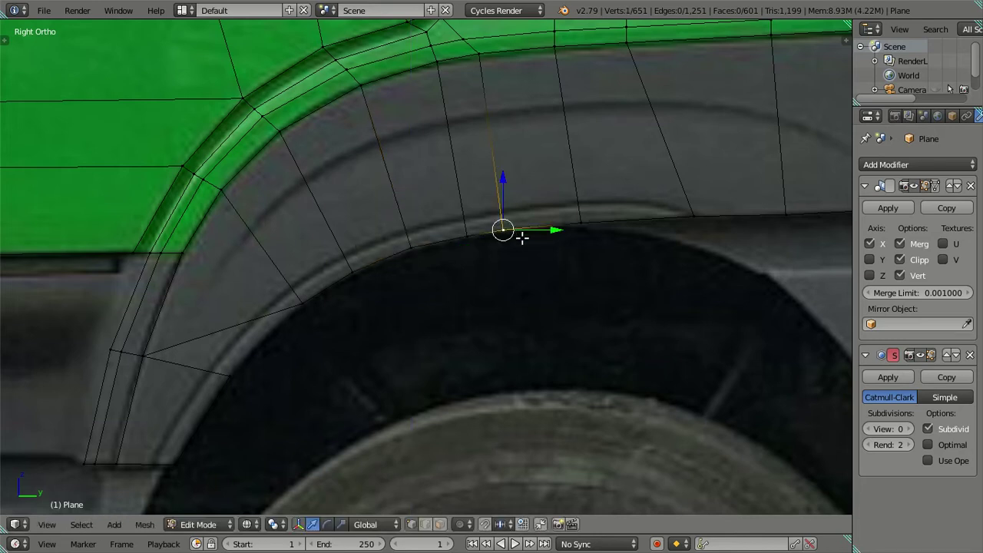
# - Drop the moved vertex in place, then delete the triangular face at the flare's front
pyautogui.press('g')
pyautogui.click(554, 260)
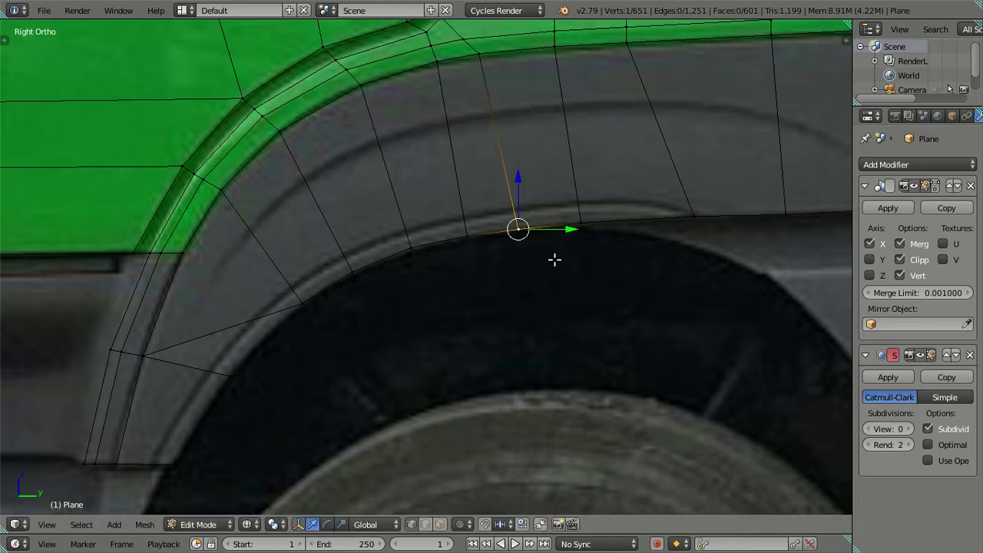
pyautogui.press('a')
pyautogui.keyDown('shift'); pyautogui.moveTo(285, 300); pyautogui.dragTo(327, 244, button='middle'); pyautogui.keyUp('shift')
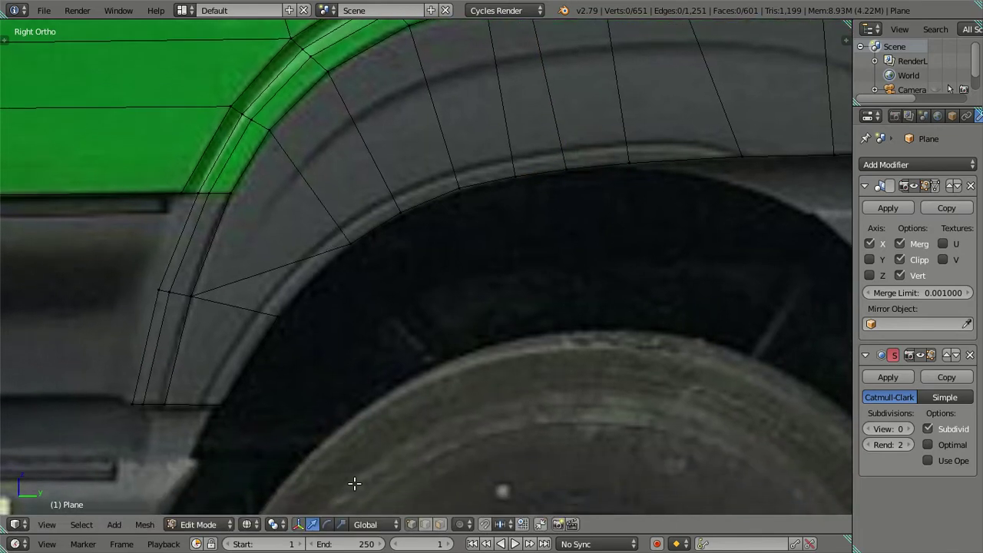
pyautogui.click(439, 523)
pyautogui.rightClick(278, 244)
pyautogui.press('x')
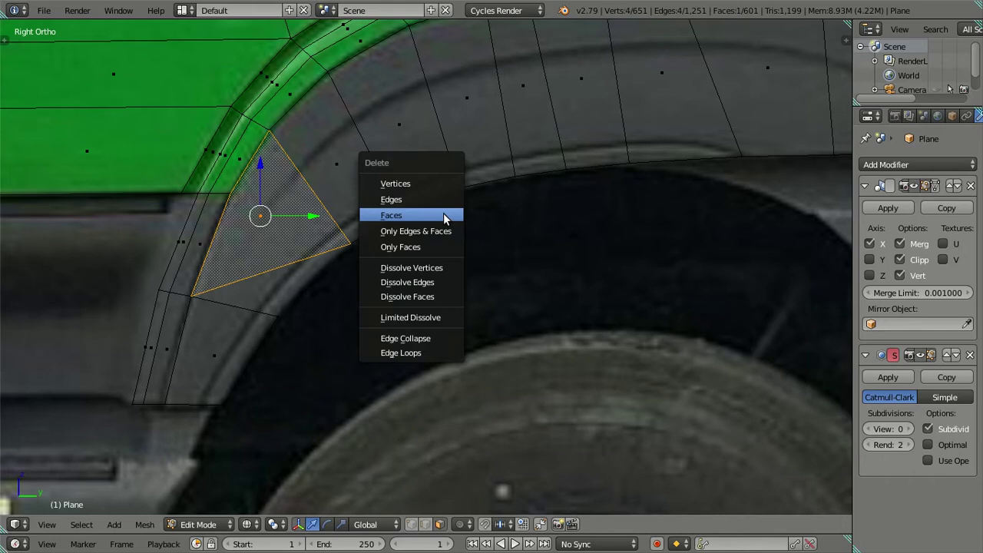
pyautogui.click(445, 214)
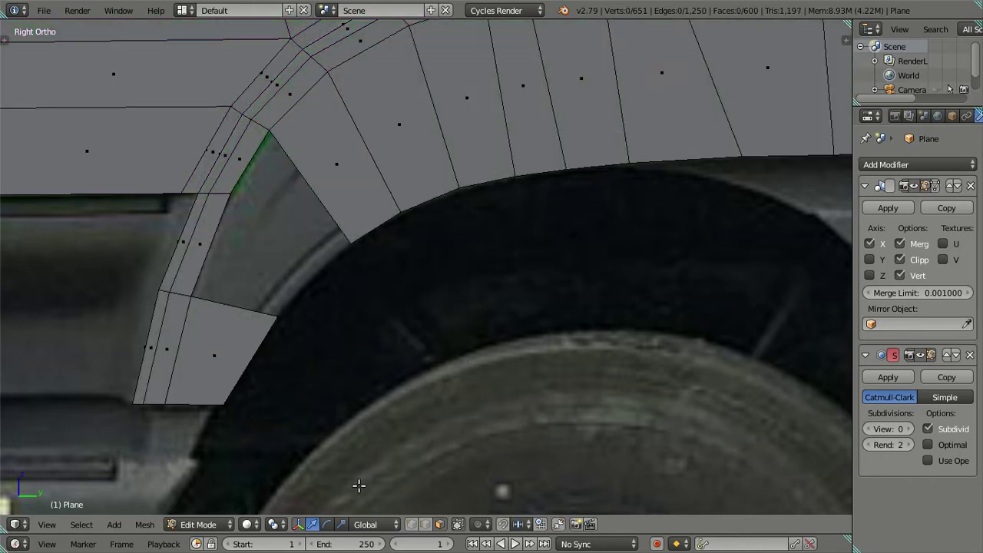
# - Move the flare's lower front vertex onto the wheel-arch edge in see-through view
pyautogui.click(411, 524)
pyautogui.rightClick(231, 193)
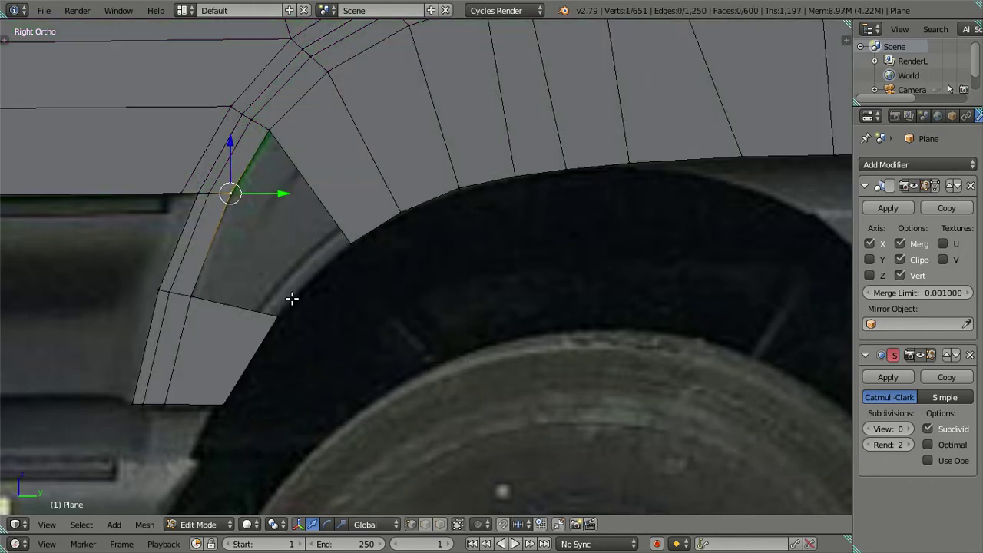
pyautogui.rightClick(282, 321)
pyautogui.press('z')
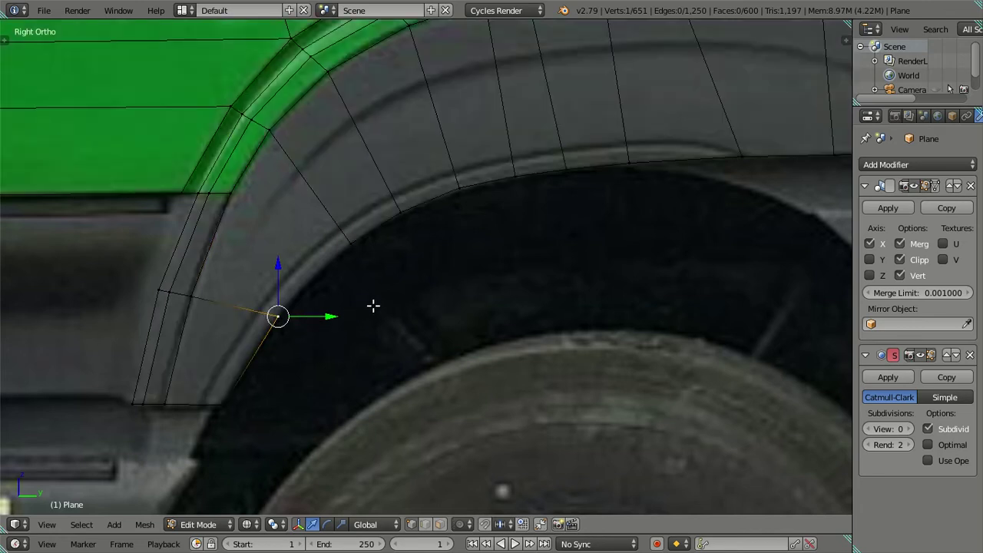
pyautogui.press('g')
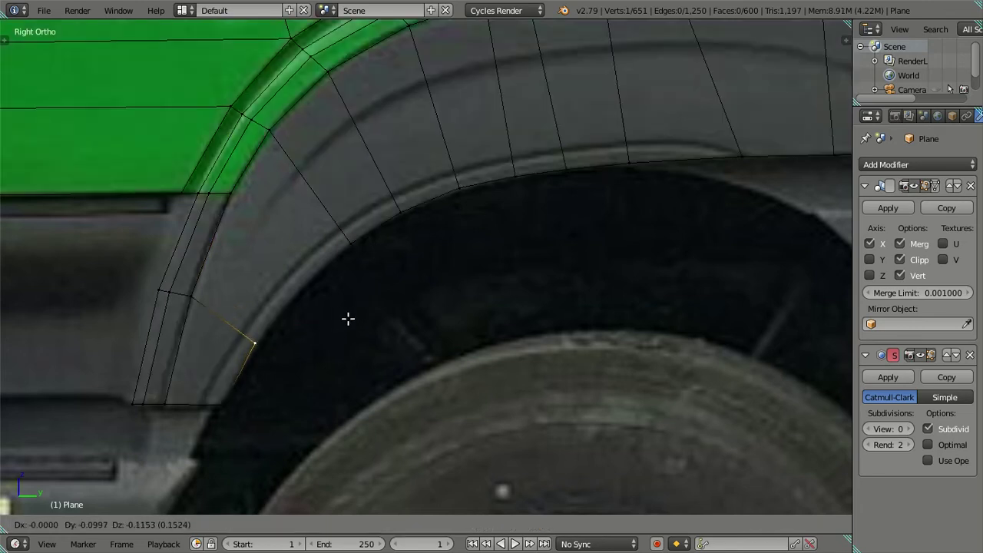
pyautogui.click(348, 318)
# - Extrude a new vertex from the upper front corner onto the arch curve, undoing the last reposition
pyautogui.rightClick(233, 200)
pyautogui.press('e')
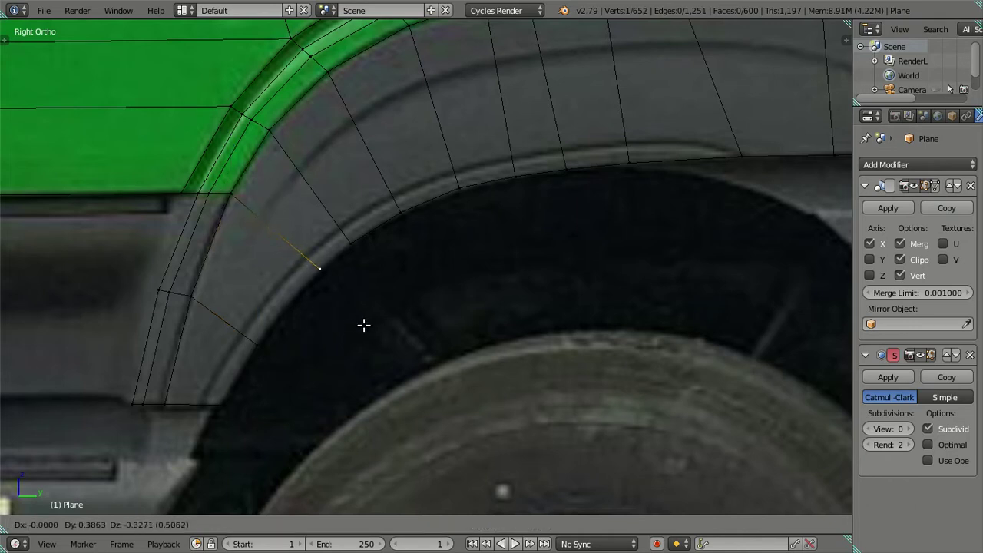
pyautogui.click(360, 316)
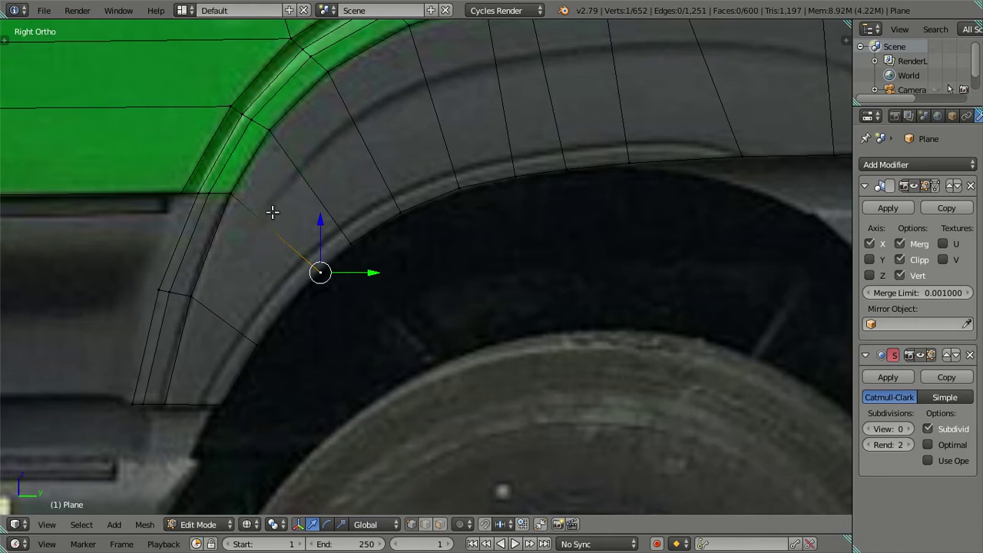
pyautogui.press('g')
pyautogui.click(374, 219)
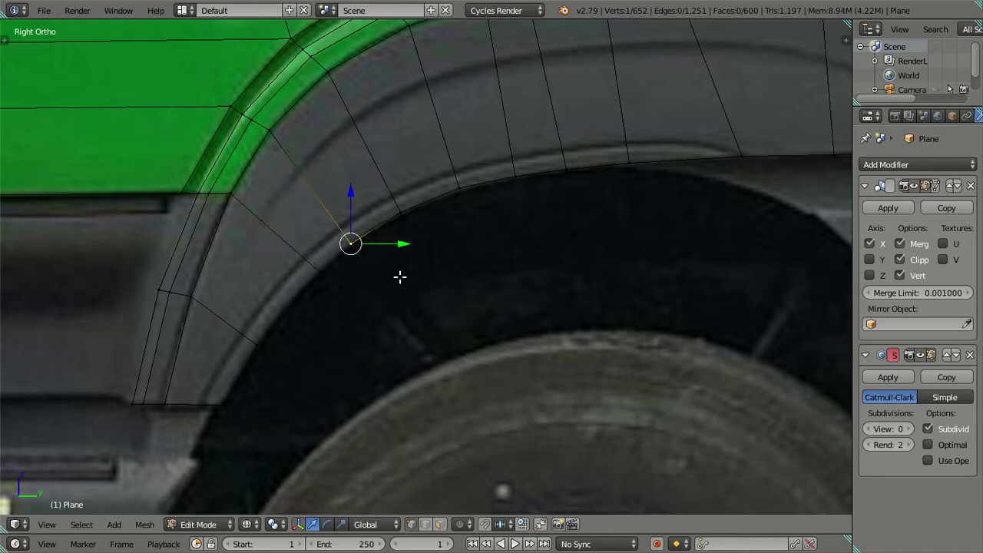
pyautogui.press('g')
pyautogui.click(409, 269)
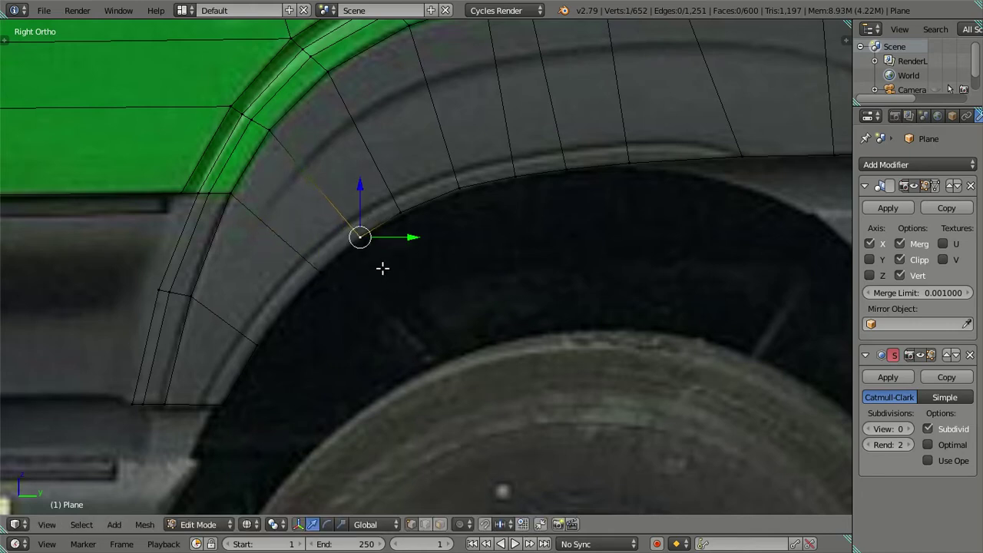
pyautogui.hotkey('ctrl', 'z')
# - Fill two new quad faces along the front of the flare
pyautogui.press('f')
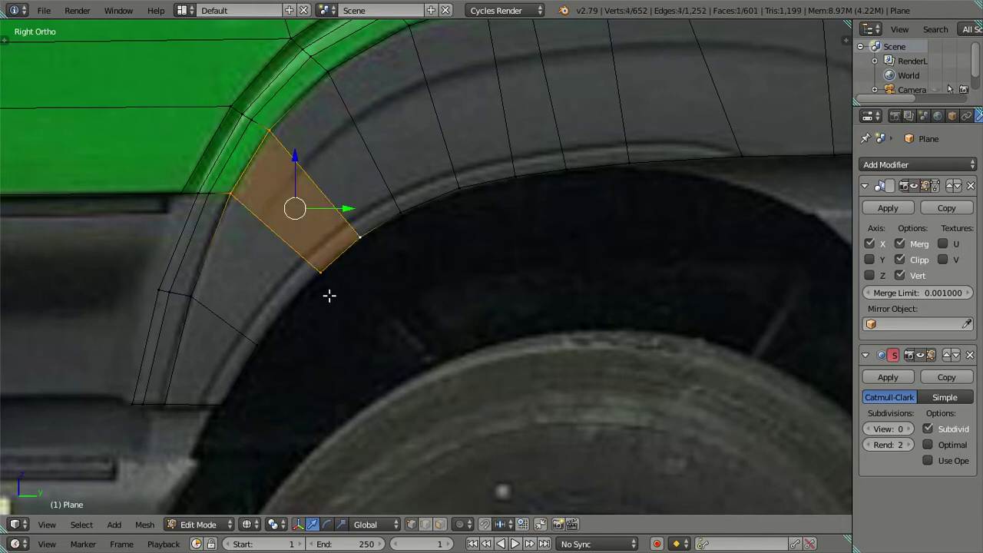
pyautogui.keyDown('shift'); pyautogui.click(261, 345); pyautogui.keyUp('shift')
pyautogui.press('f')
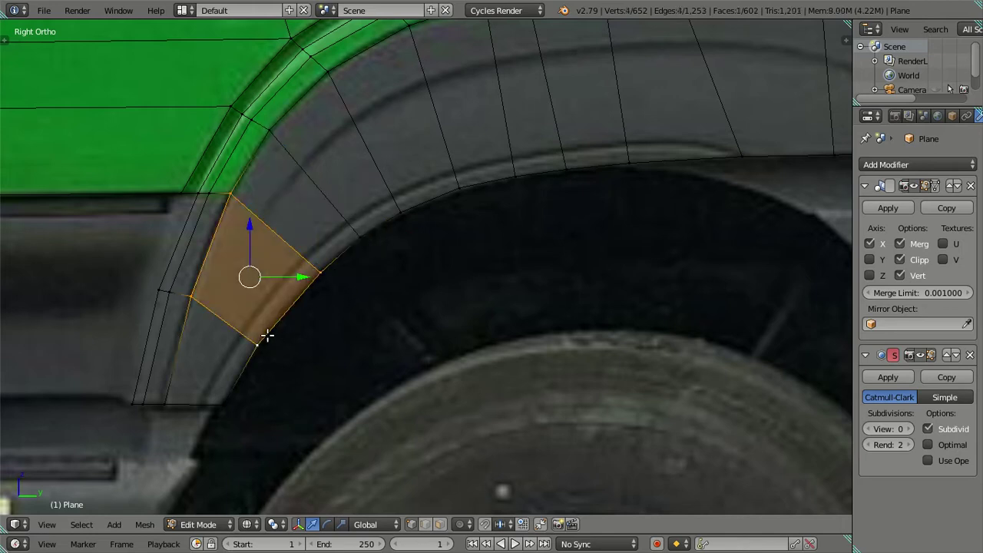
pyautogui.scroll(-2, 232, 302)
pyautogui.scroll(2, 303, 254)
pyautogui.press('a')
pyautogui.scroll(-3, 458, 261)
pyautogui.press('z')
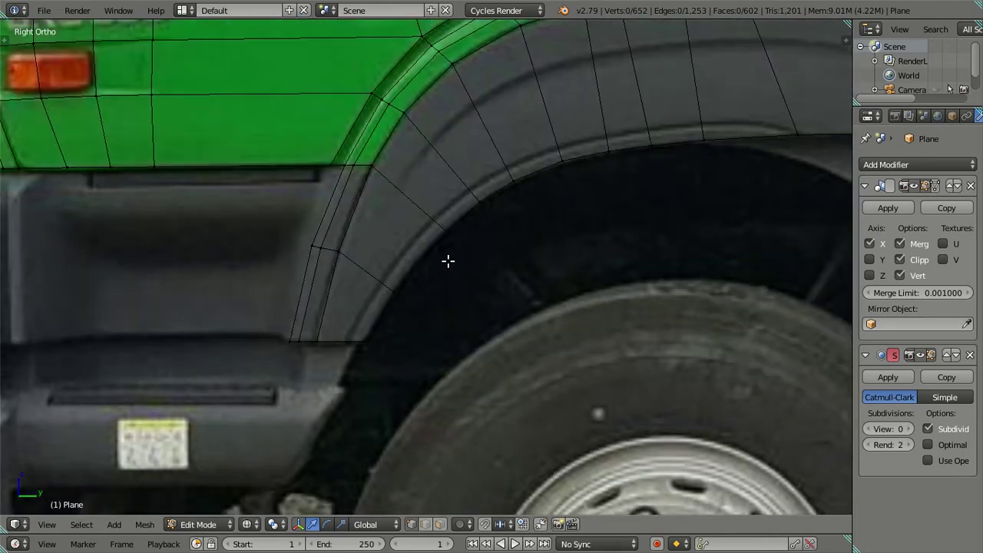
pyautogui.scroll(3, 448, 261)
pyautogui.scroll(-3, 476, 261)
pyautogui.scroll(3, 399, 292)
# - Nudge two flare vertices onto the photo's wheel-arch edge
pyautogui.click(392, 295)
pyautogui.press('g')
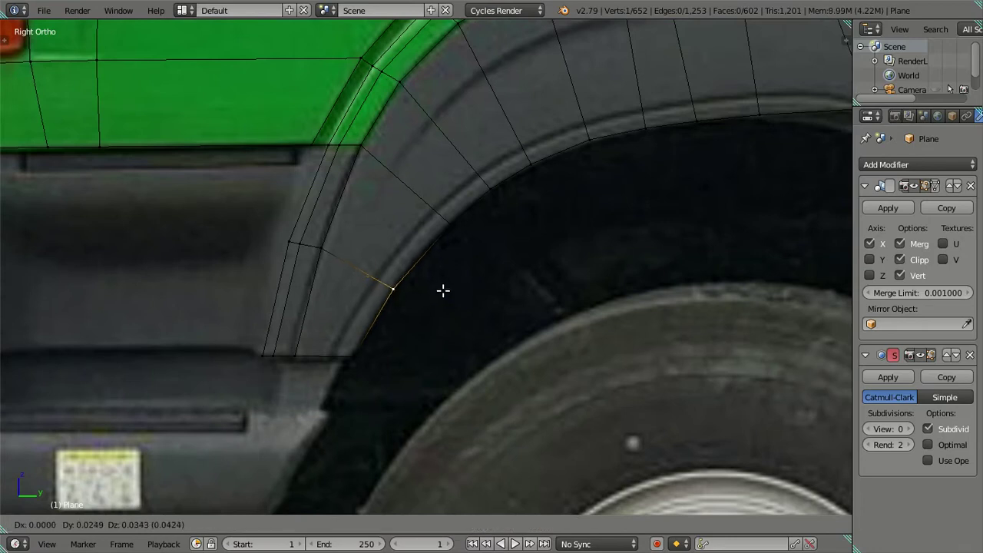
pyautogui.click(443, 289)
pyautogui.scroll(2, 274, 246)
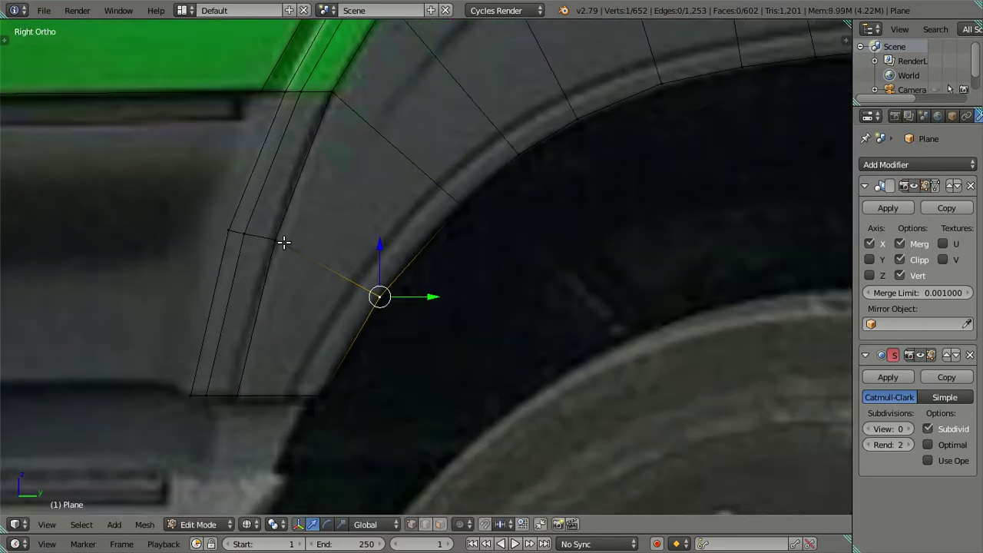
pyautogui.scroll(2, 354, 193)
pyautogui.click(347, 192)
pyautogui.press('g')
pyautogui.click(345, 157)
pyautogui.press('g')
pyautogui.press('y')
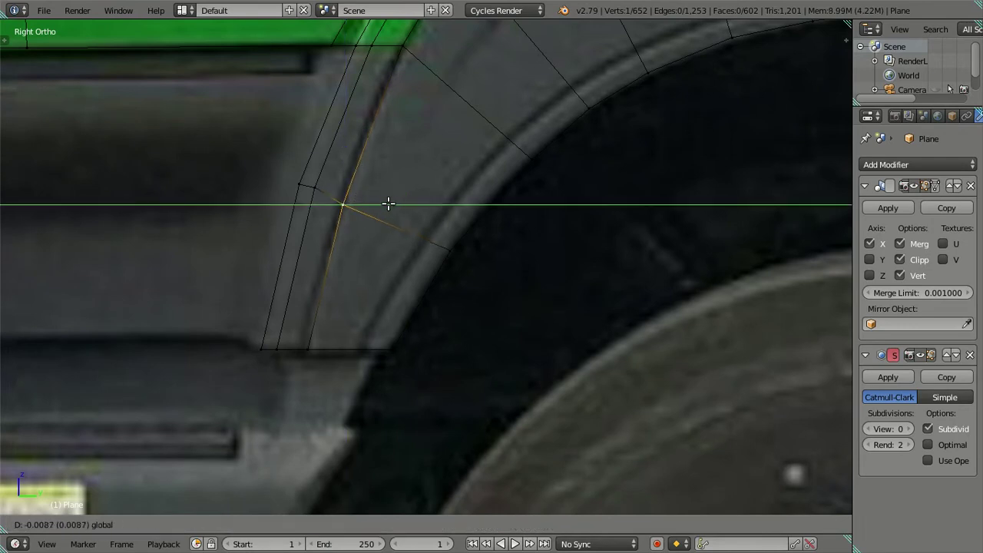
pyautogui.press('Escape')
# - Raise two adjacent arch vertices along Z so they follow the arch
pyautogui.click(321, 185)
pyautogui.press('g')
pyautogui.press('z')
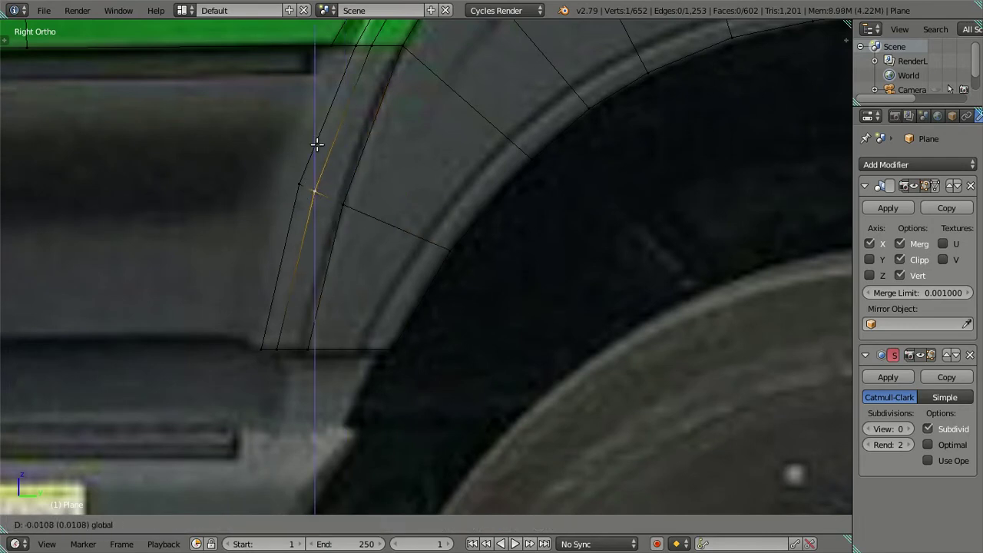
pyautogui.click(316, 145)
pyautogui.click(344, 202)
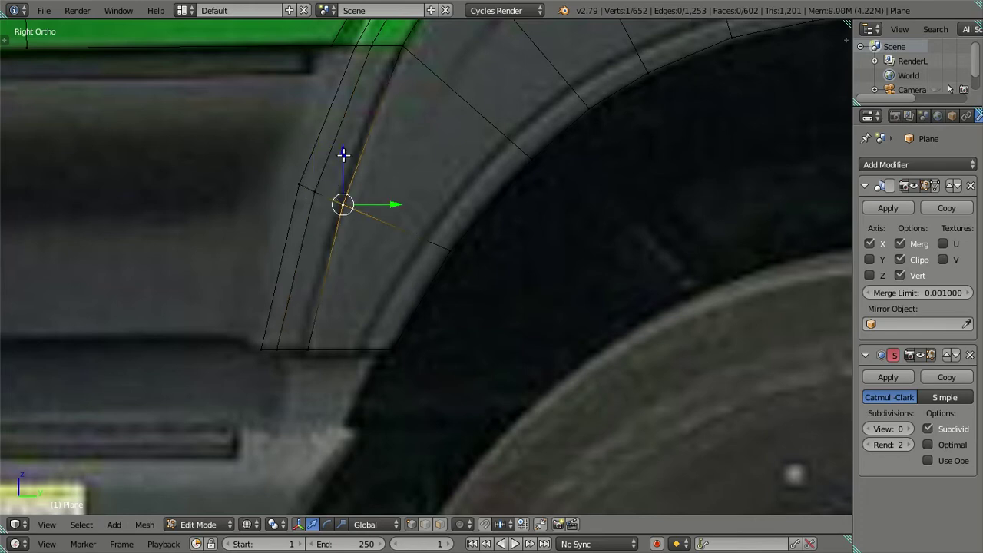
pyautogui.press('g')
pyautogui.press('z')
pyautogui.click(344, 154)
pyautogui.scroll(-3, 433, 195)
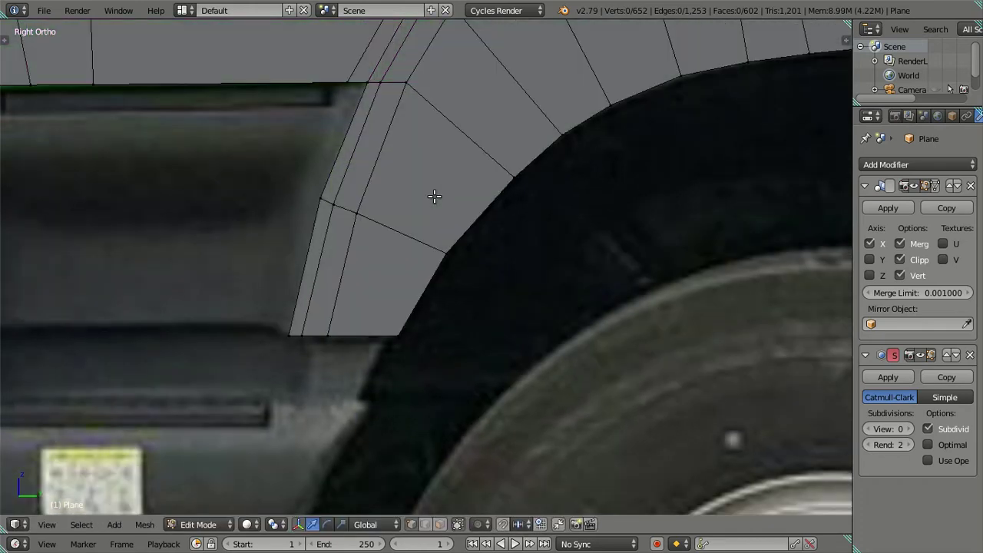
pyautogui.hotkey('ctrl', 'r')
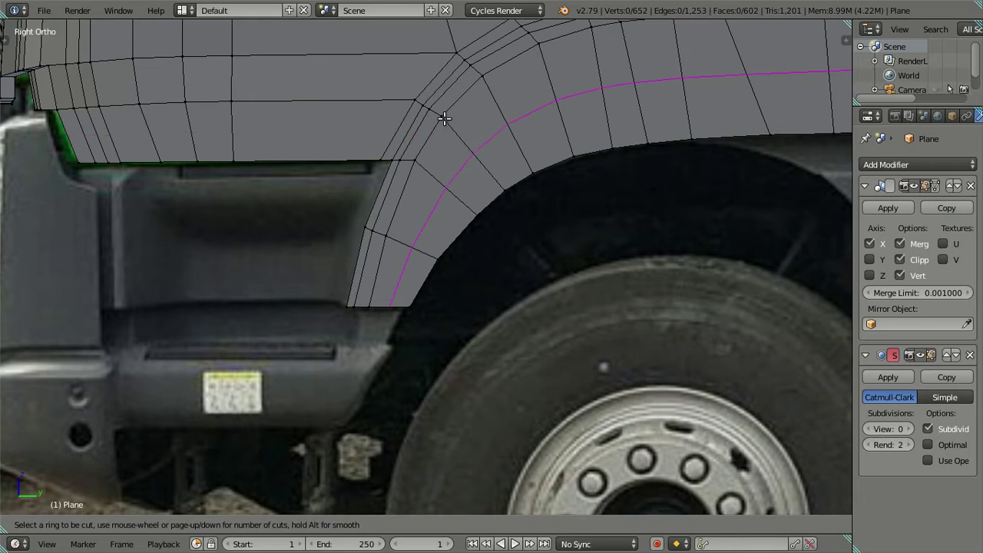
# - Cancel the loop cut and zoom and pan around the whole wheel-arch flare
pyautogui.press('Escape')
pyautogui.scroll(-2, 460, 205)
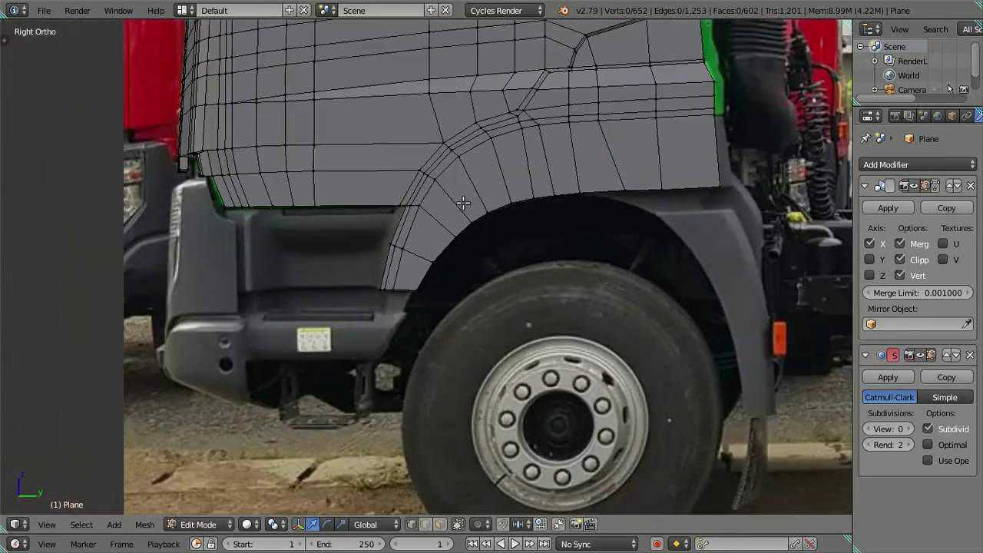
pyautogui.keyDown('ctrl'); pyautogui.scroll(-3, 407, 237); pyautogui.keyUp('ctrl')
pyautogui.scroll(4, 407, 263)
pyautogui.scroll(2, 407, 262)
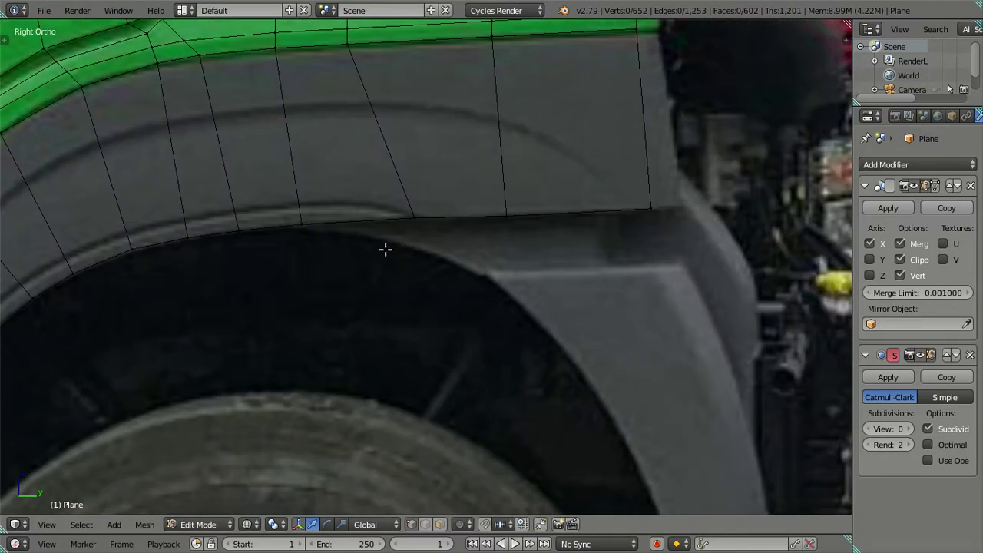
pyautogui.scroll(-2, 526, 187)
pyautogui.scroll(-1, 346, 274)
pyautogui.scroll(1, 470, 202)
pyautogui.scroll(2, 463, 231)
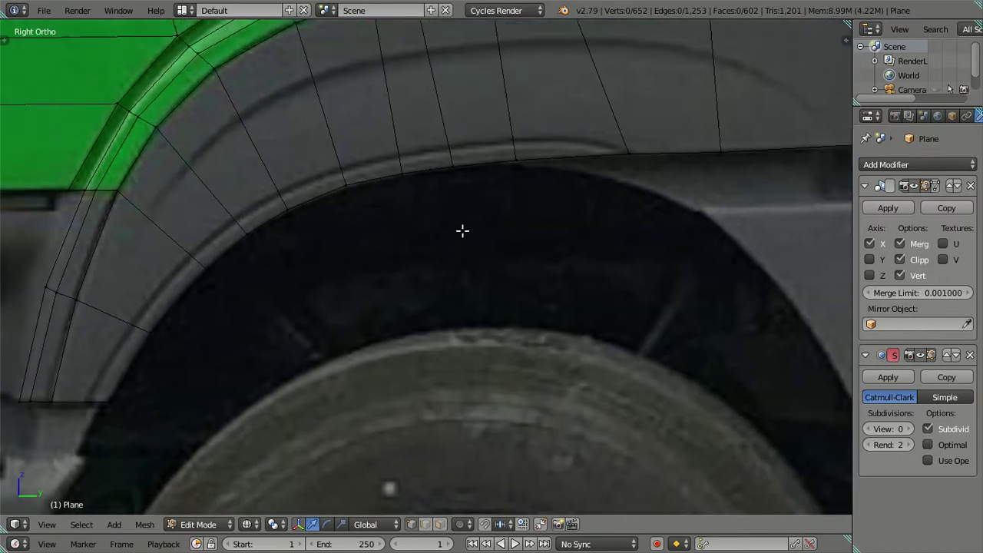
pyautogui.moveTo(570, 187)
pyautogui.keyDown('shift'); pyautogui.mouseDown(button='middle')
pyautogui.moveTo(449, 244)
pyautogui.moveTo(537, 182)
pyautogui.mouseUp(button='middle'); pyautogui.keyUp('shift')
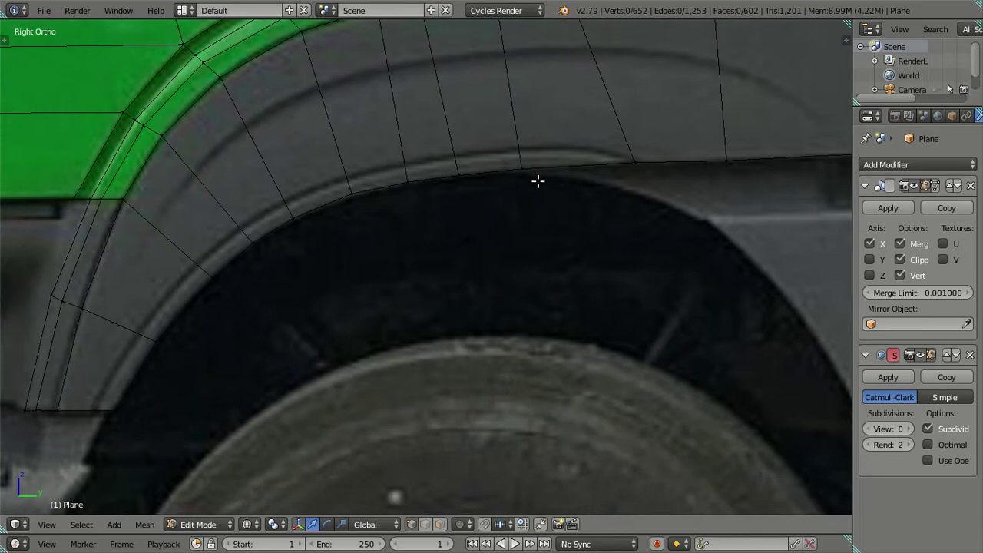
pyautogui.scroll(-3, 537, 181)
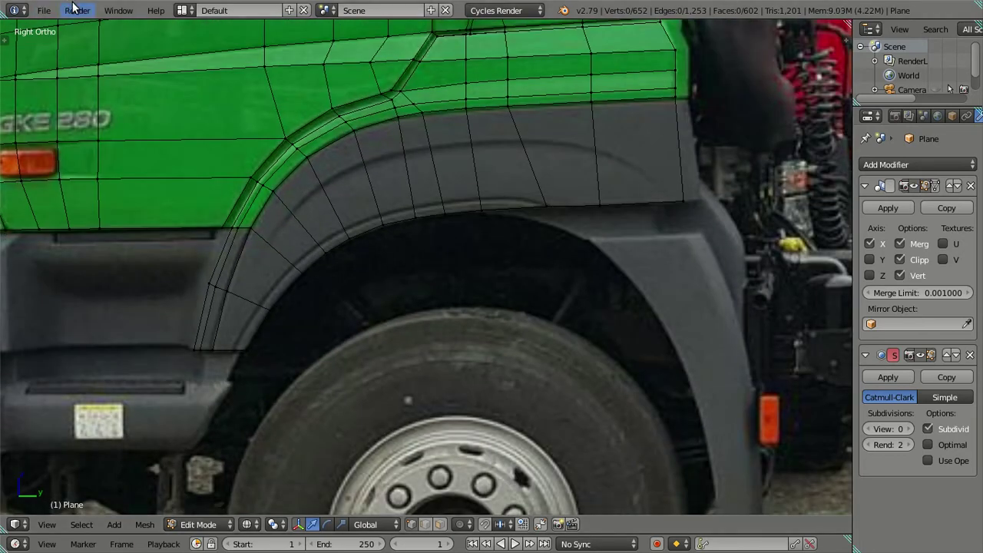
# - Take Blender out of fullscreen and minimize it to reveal the desktop
pyautogui.click(119, 10)
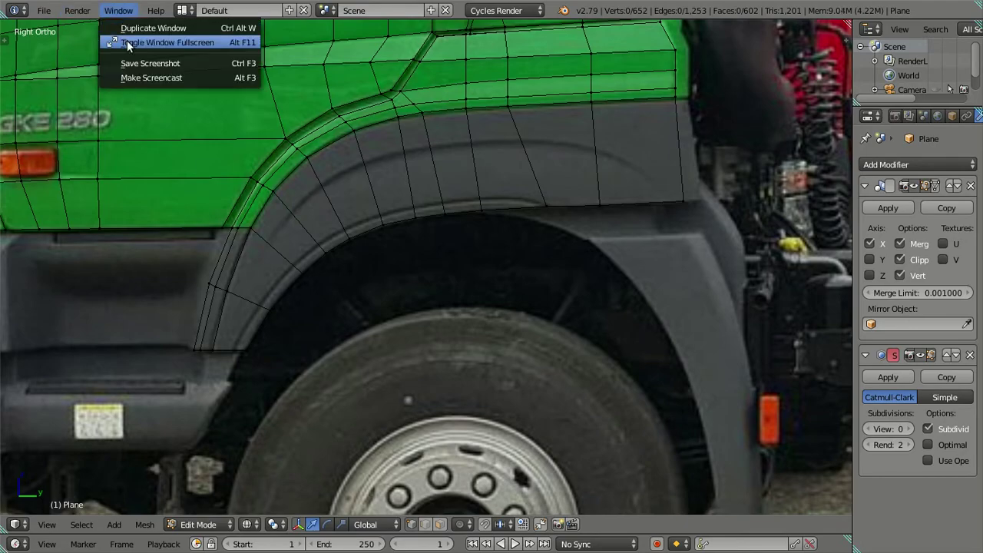
pyautogui.click(153, 37)
pyautogui.click(22, 7)
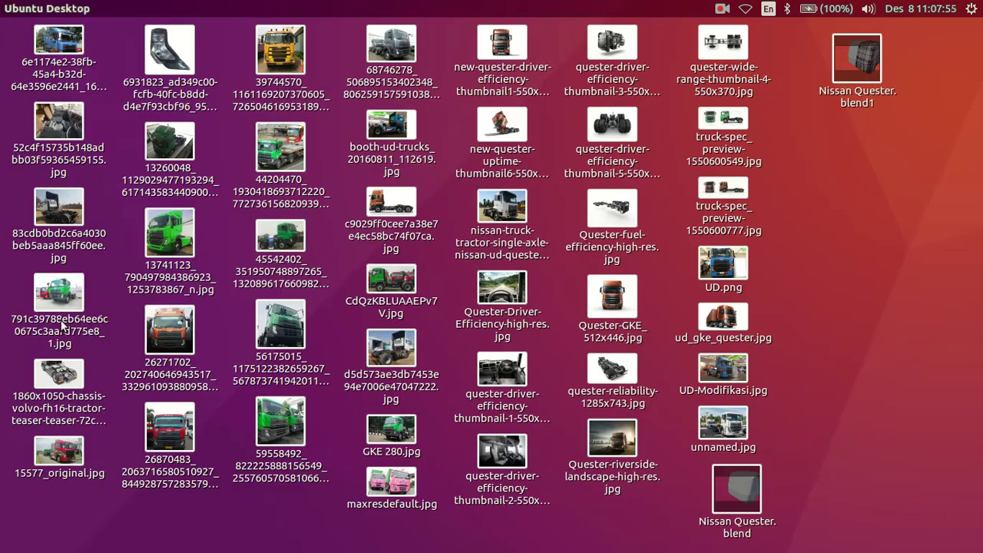
# - Open 83cdb0bd2c6a4030beb5aaa845ff60ee.jpg in Image Viewer and zoom into the front fender
pyautogui.click(71, 216)
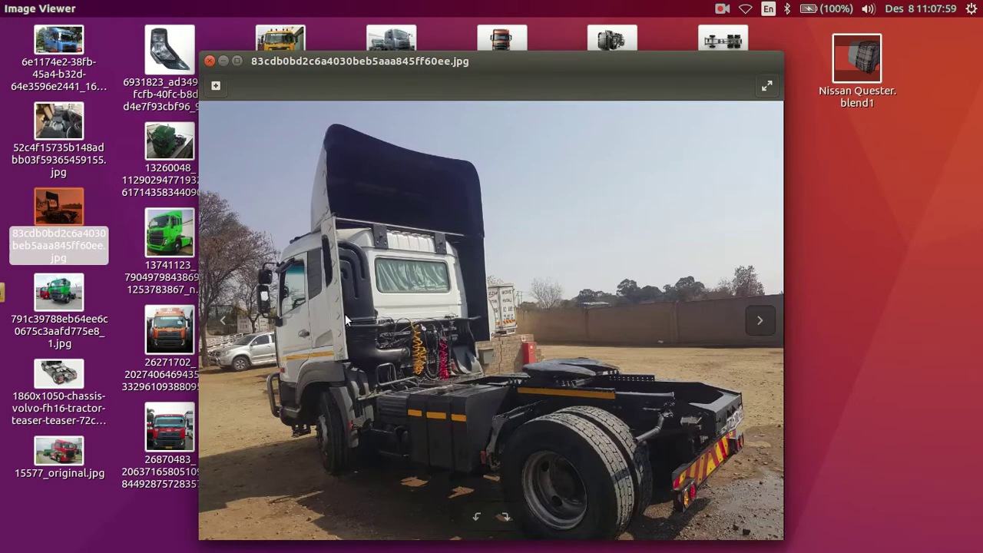
pyautogui.scroll(2, 335, 433)
pyautogui.scroll(2, 327, 408)
pyautogui.scroll(2, 316, 383)
pyautogui.scroll(1, 315, 383)
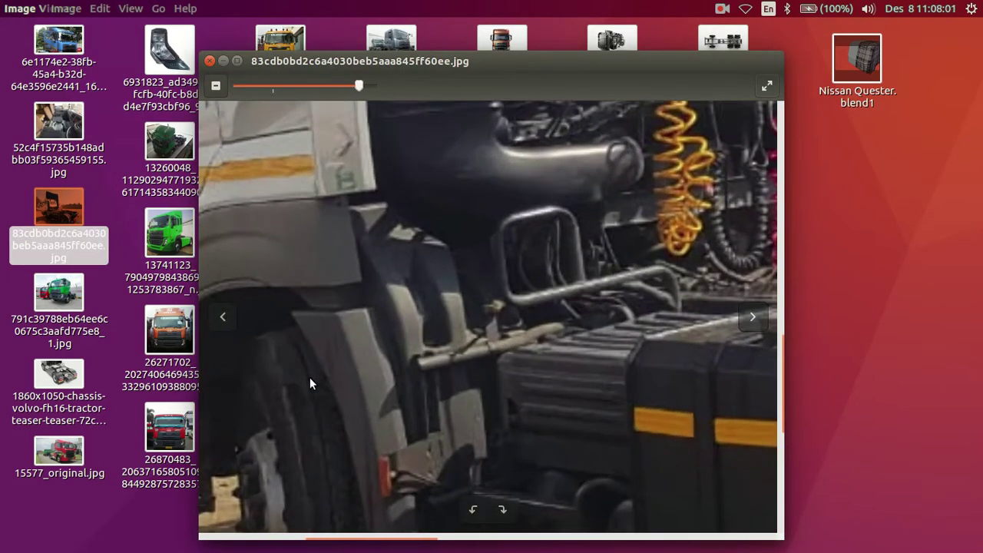
pyautogui.moveTo(309, 377); pyautogui.dragTo(644, 358)
pyautogui.scroll(1, 582, 344)
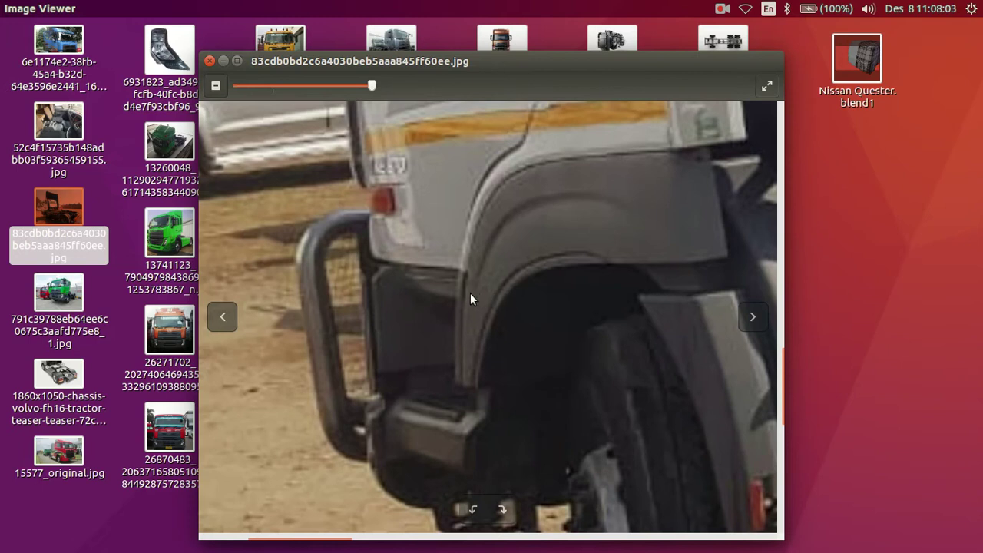
# - Close the Image Viewer and bring Blender back to the front
pyautogui.click(209, 61)
pyautogui.click(119, 136)
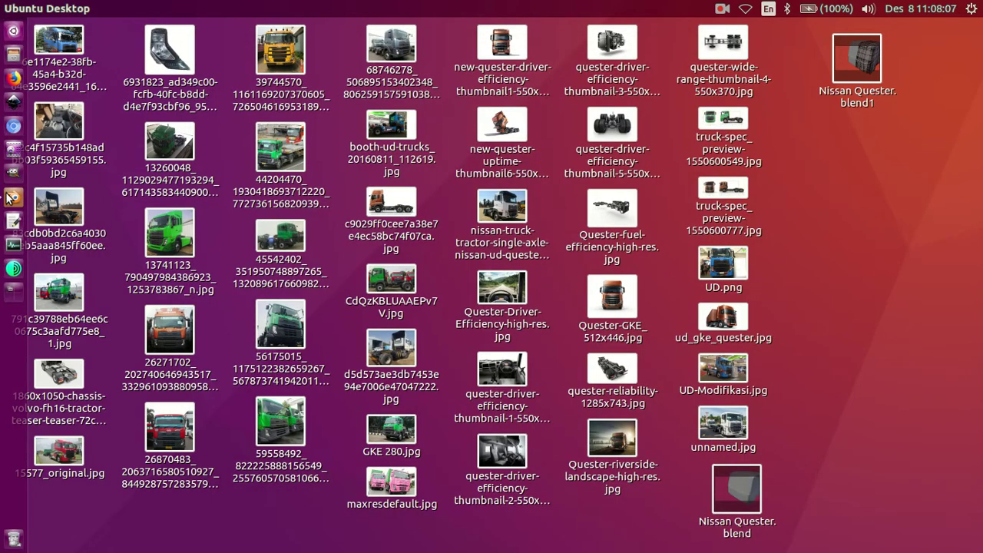
pyautogui.click(11, 198)
pyautogui.click(117, 26)
# - Return Blender to fullscreen and centre the rear of the fender flare in view
pyautogui.click(208, 58)
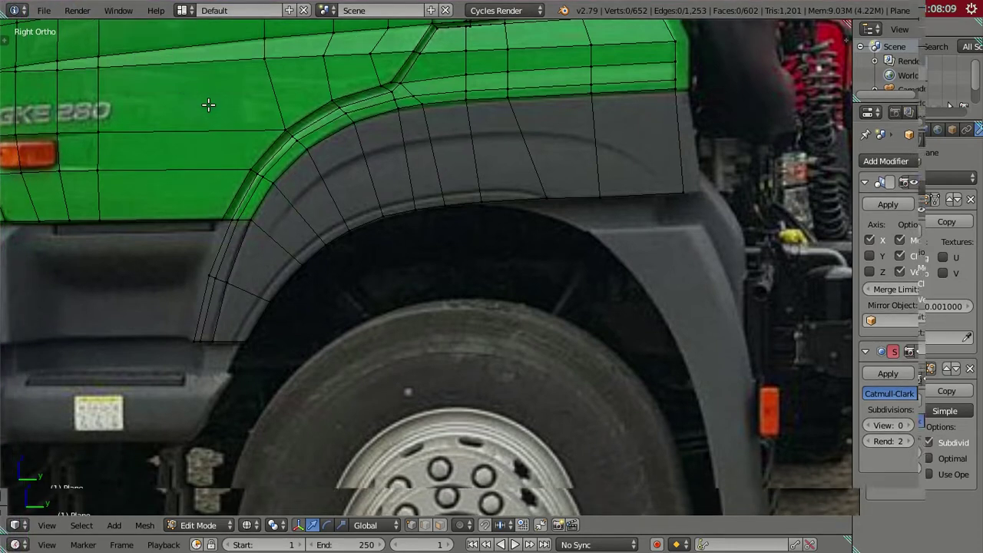
pyautogui.scroll(2, 495, 240)
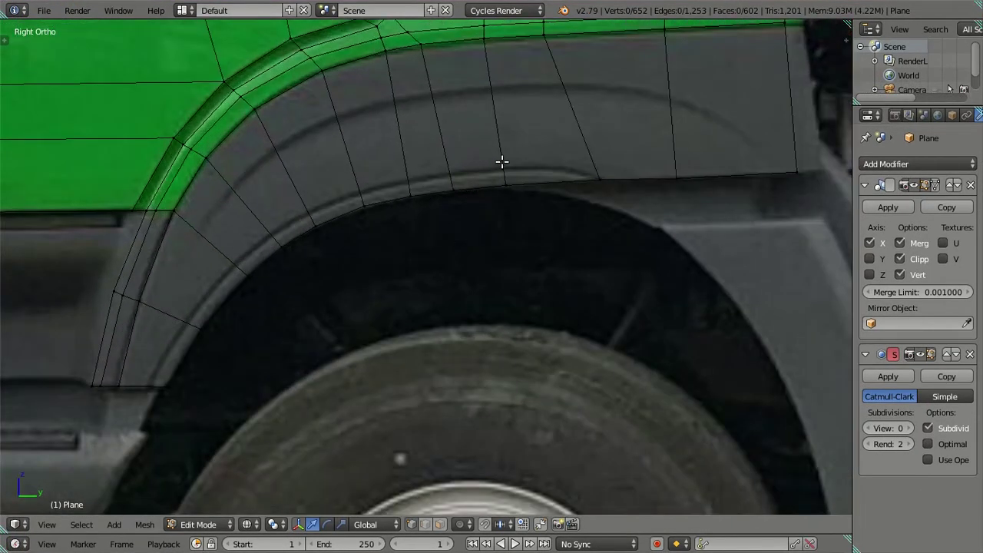
pyautogui.keyDown('shift'); pyautogui.moveTo(500, 161); pyautogui.dragTo(485, 200, button='middle'); pyautogui.keyUp('shift')
pyautogui.keyDown('shift'); pyautogui.moveTo(563, 179); pyautogui.dragTo(530, 213, button='middle'); pyautogui.keyUp('shift')
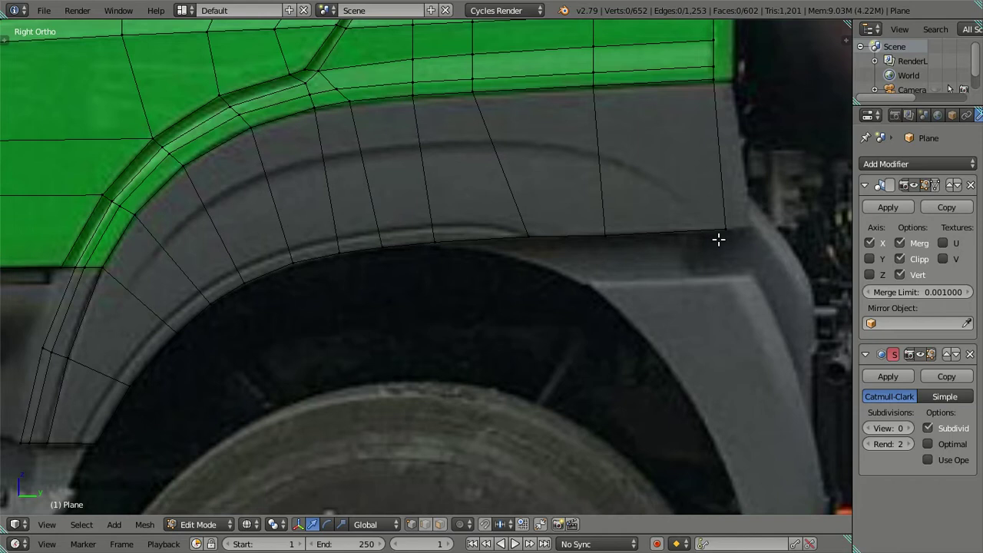
# - Slide the flare's rear lower-corner vertex back along Y, then adjust its height along Z
pyautogui.rightClick(611, 238)
pyautogui.press('g')
pyautogui.press('y')
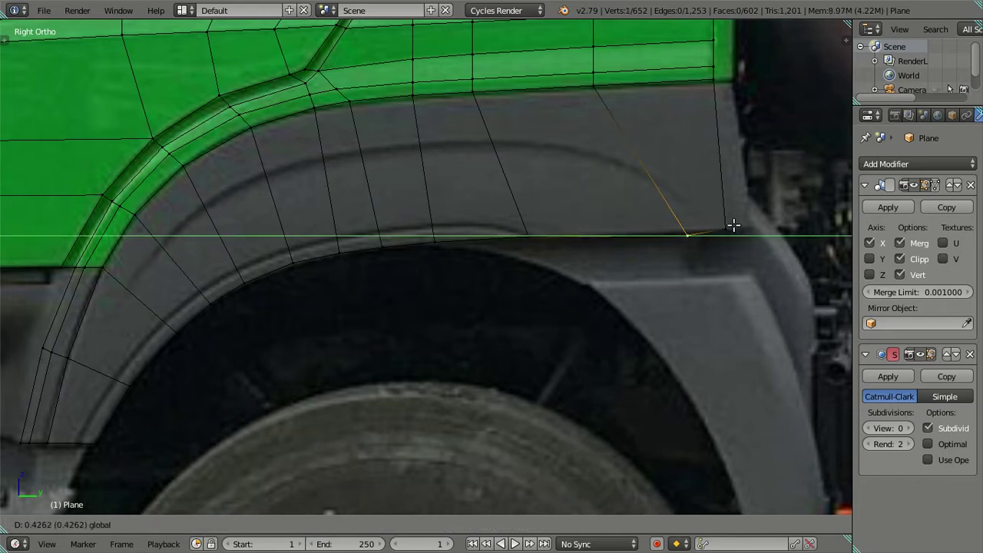
pyautogui.click(749, 220)
pyautogui.press('g')
pyautogui.press('z')
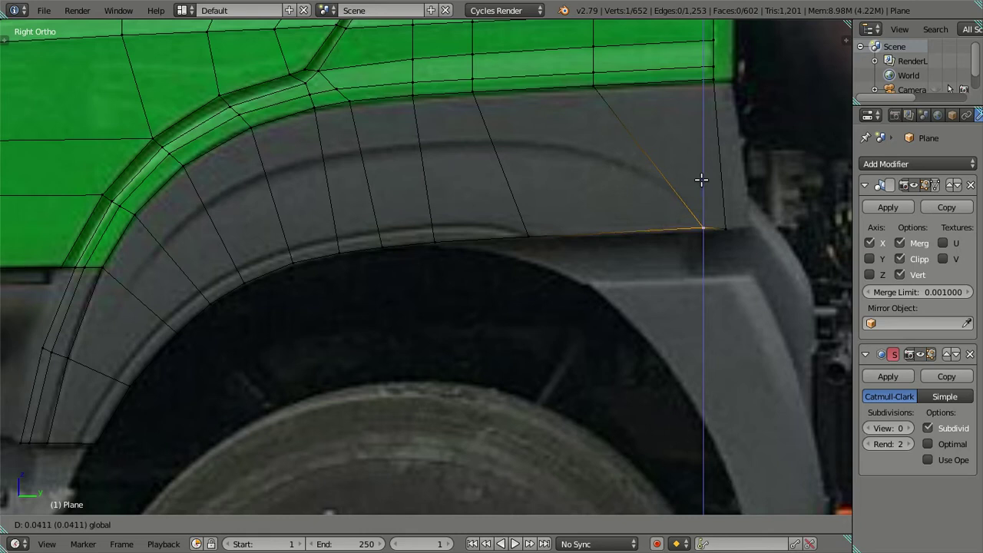
pyautogui.click(705, 182)
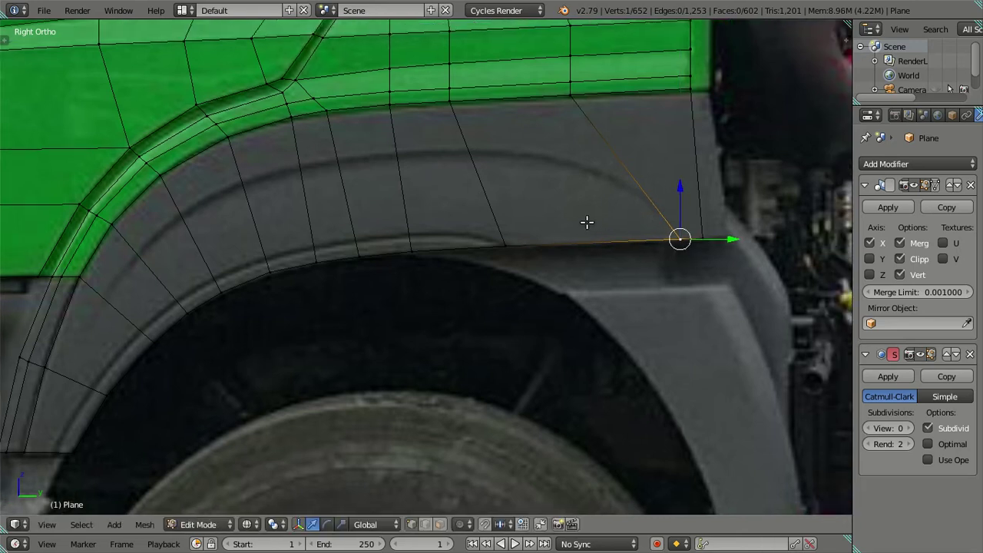
pyautogui.keyDown('shift'); pyautogui.moveTo(588, 222); pyautogui.dragTo(438, 188, button='middle'); pyautogui.keyUp('shift')
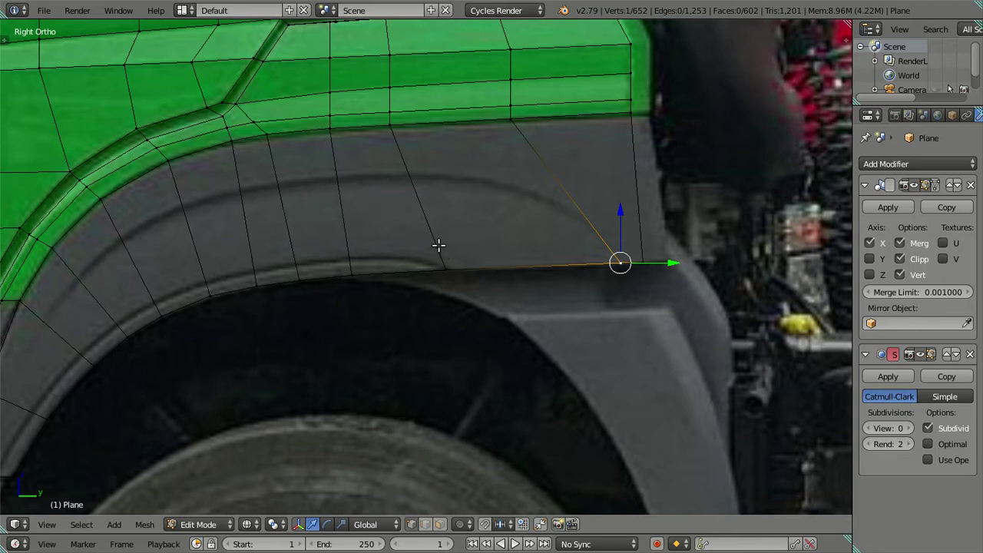
# - Cut an edge loop through the middle of the grey wheel-arch band
pyautogui.rightClick(443, 265)
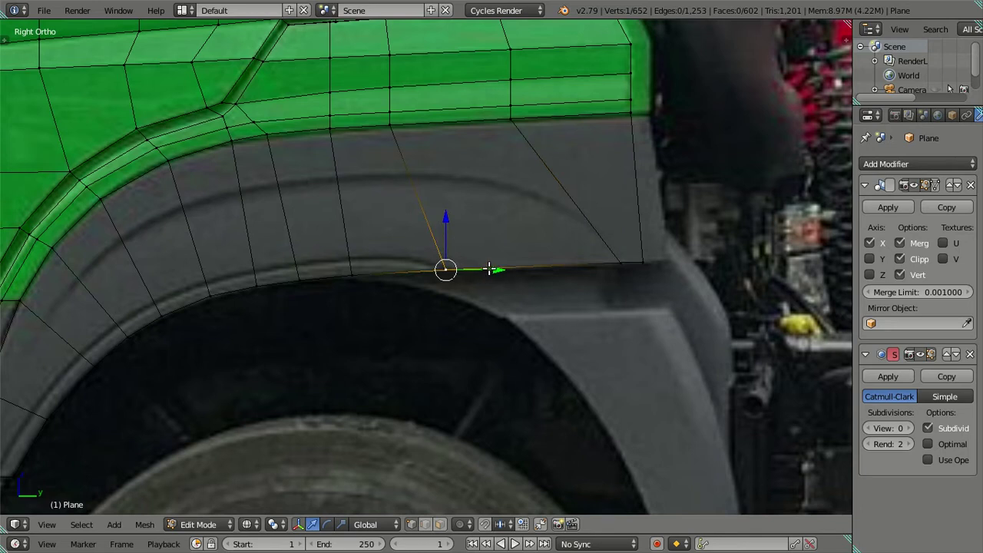
pyautogui.scroll(-3, 542, 201)
pyautogui.scroll(1, 518, 199)
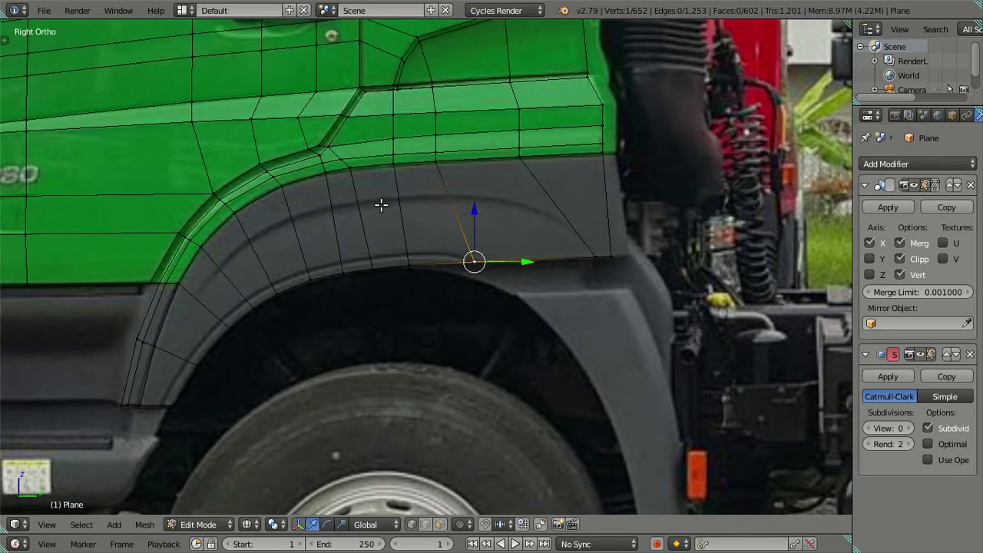
pyautogui.hotkey('ctrl', 'r')
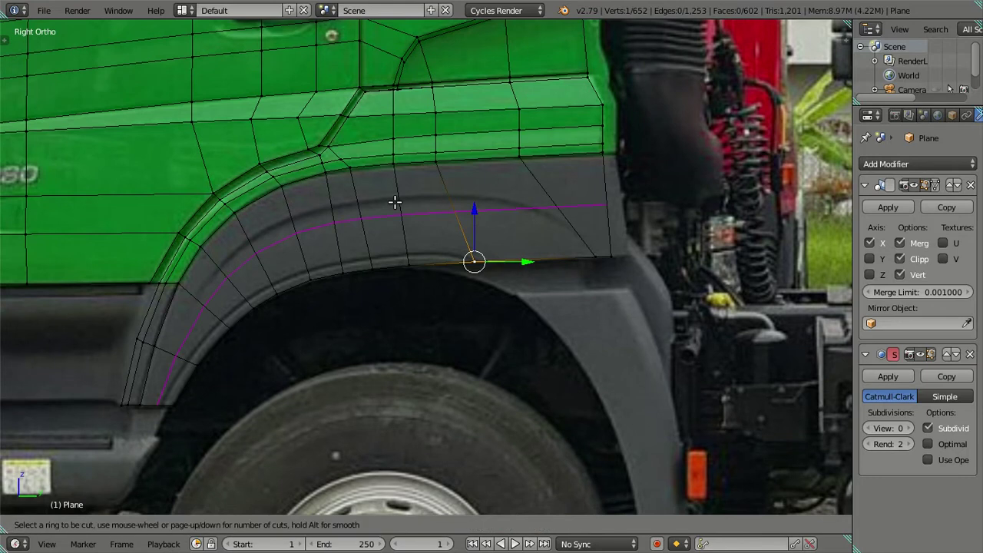
pyautogui.click(394, 202)
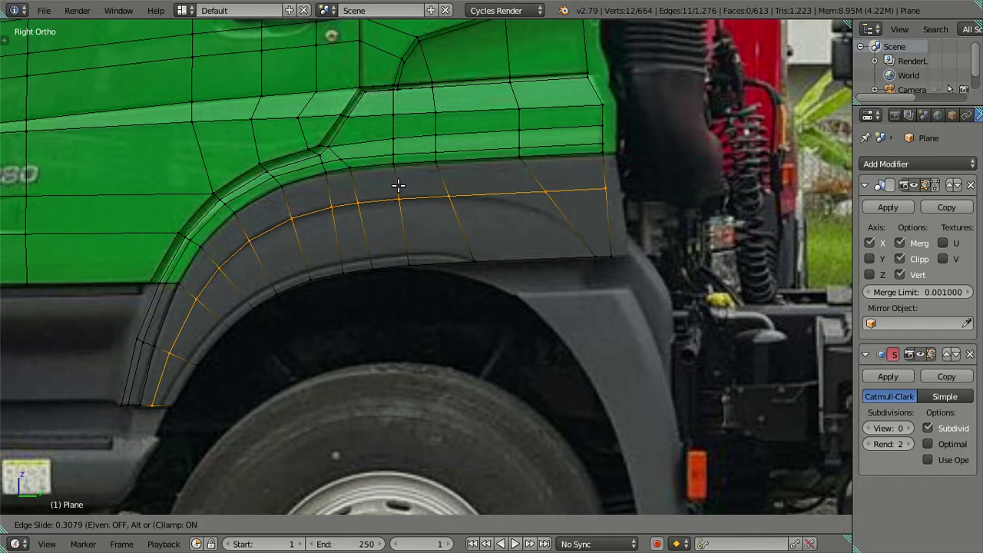
pyautogui.click(398, 185)
pyautogui.scroll(1, 361, 220)
pyautogui.scroll(1, 361, 219)
pyautogui.press('a')
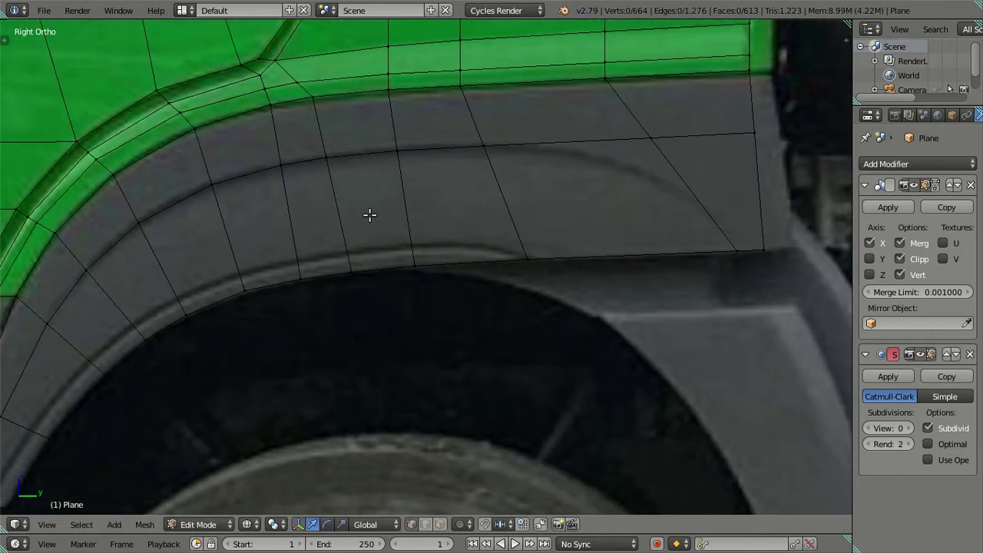
pyautogui.scroll(2, 368, 213)
# - Try lowering the middle loop's rear vertex, undo it, and begin another loop cut
pyautogui.rightClick(170, 232)
pyautogui.press('a')
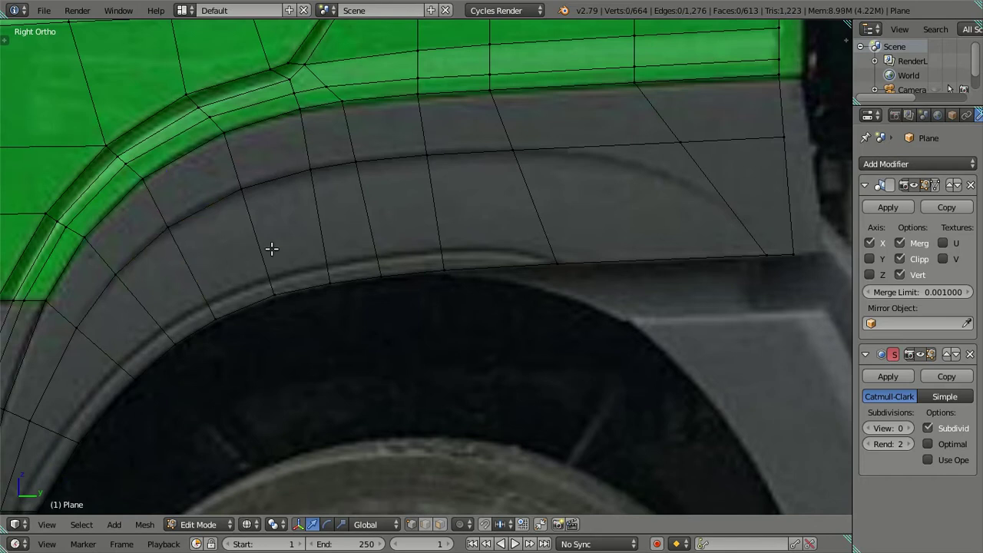
pyautogui.keyDown('shift'); pyautogui.moveTo(591, 229); pyautogui.dragTo(502, 230, button='middle'); pyautogui.keyUp('shift')
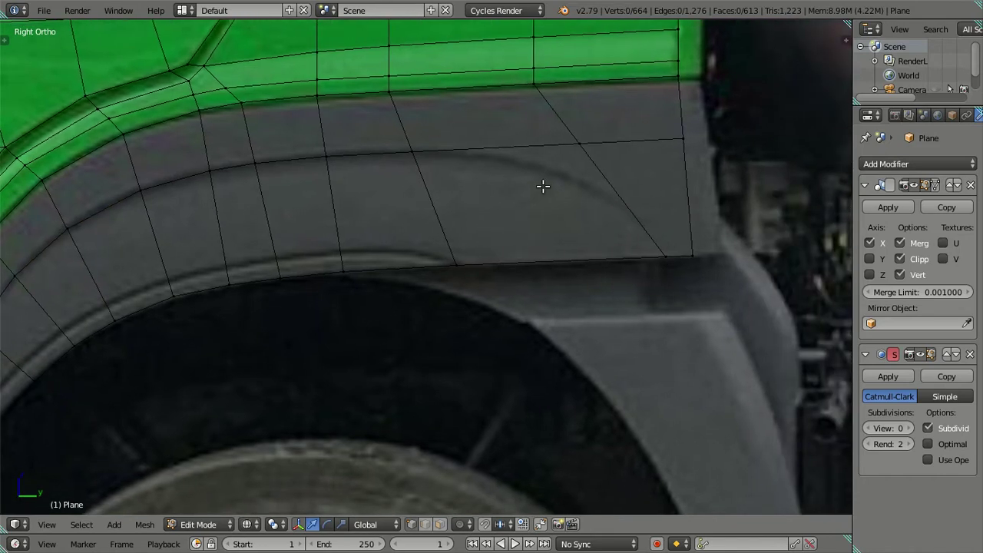
pyautogui.rightClick(585, 145)
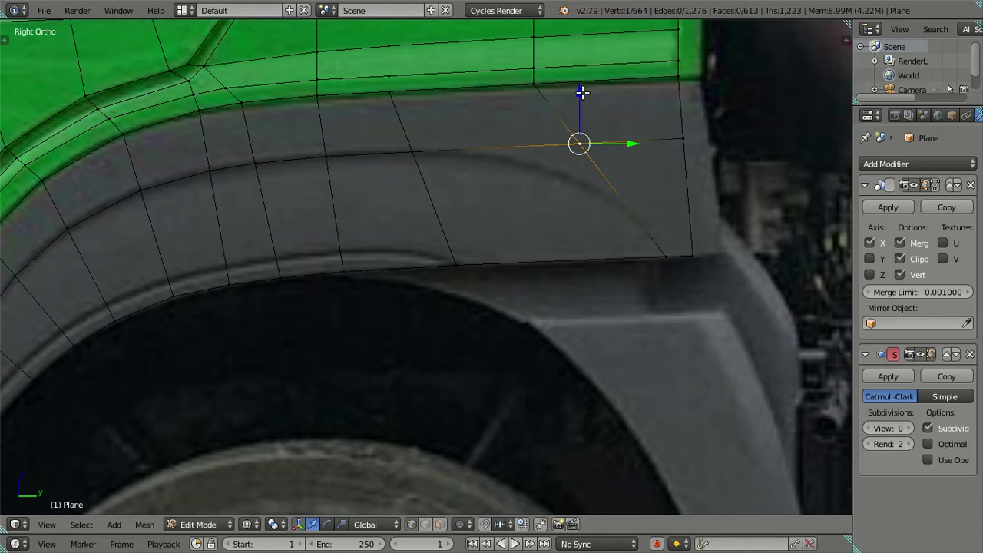
pyautogui.moveTo(582, 92); pyautogui.dragTo(597, 123)
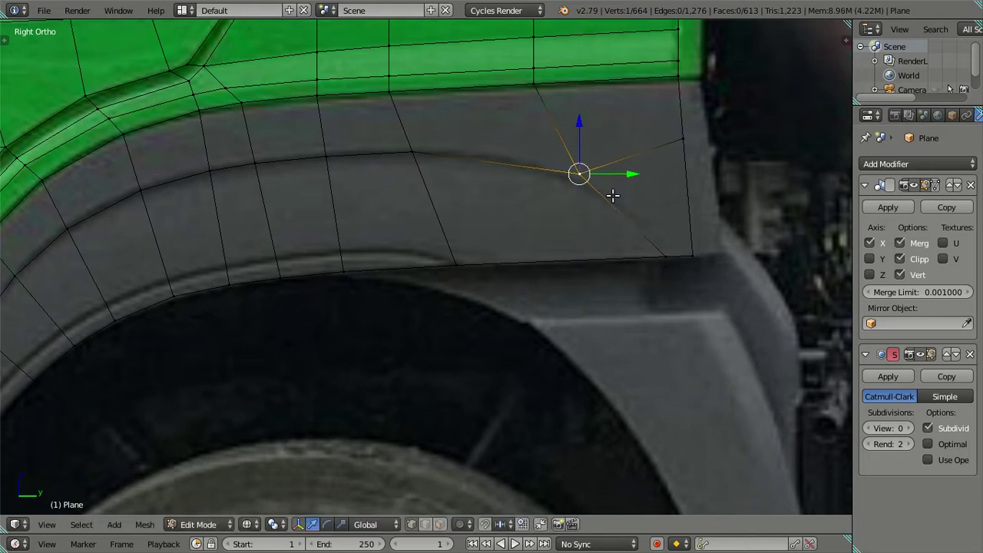
pyautogui.hotkey('ctrl', 'z')
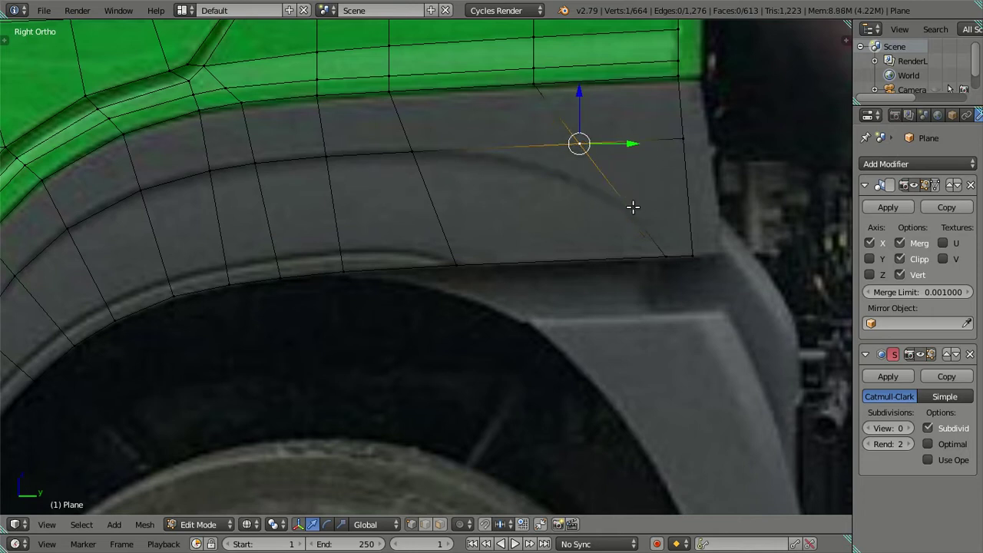
pyautogui.hotkey('ctrl', 'r')
# - Place the second edge loop near the lower rim of the arch band
pyautogui.click(632, 207)
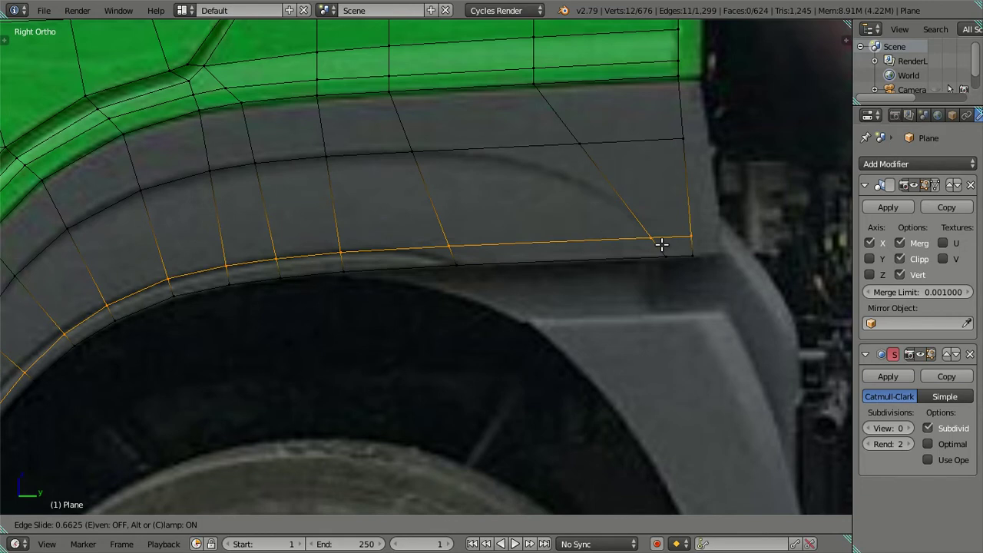
pyautogui.click(661, 244)
pyautogui.press('a')
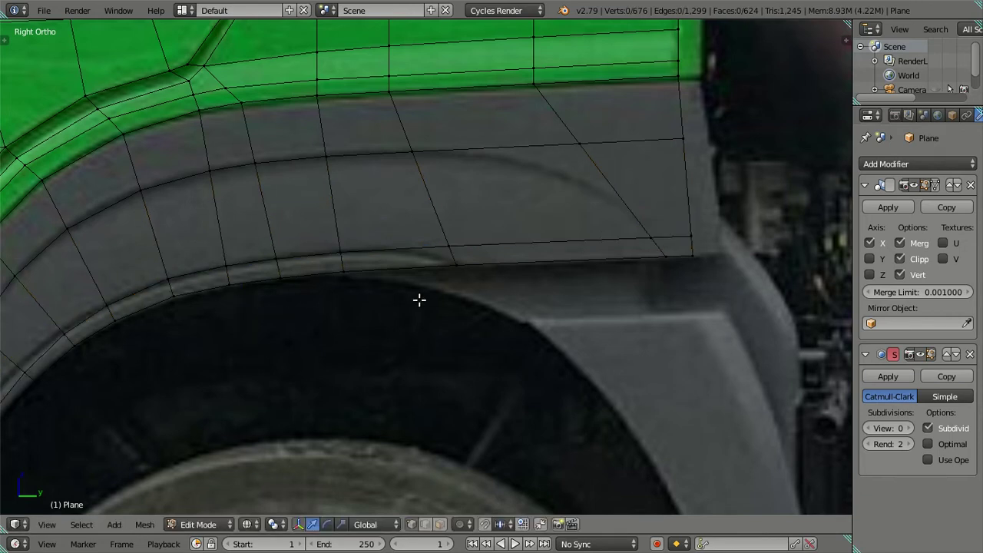
pyautogui.keyDown('shift'); pyautogui.moveTo(419, 299); pyautogui.dragTo(530, 211, button='middle'); pyautogui.keyUp('shift')
pyautogui.keyDown('shift'); pyautogui.moveTo(182, 464); pyautogui.dragTo(274, 394, button='middle'); pyautogui.keyUp('shift')
# - Move the arch's bottom vertex along Y and the next vertex up onto the rim
pyautogui.rightClick(273, 355)
pyautogui.press('g')
pyautogui.press('y')
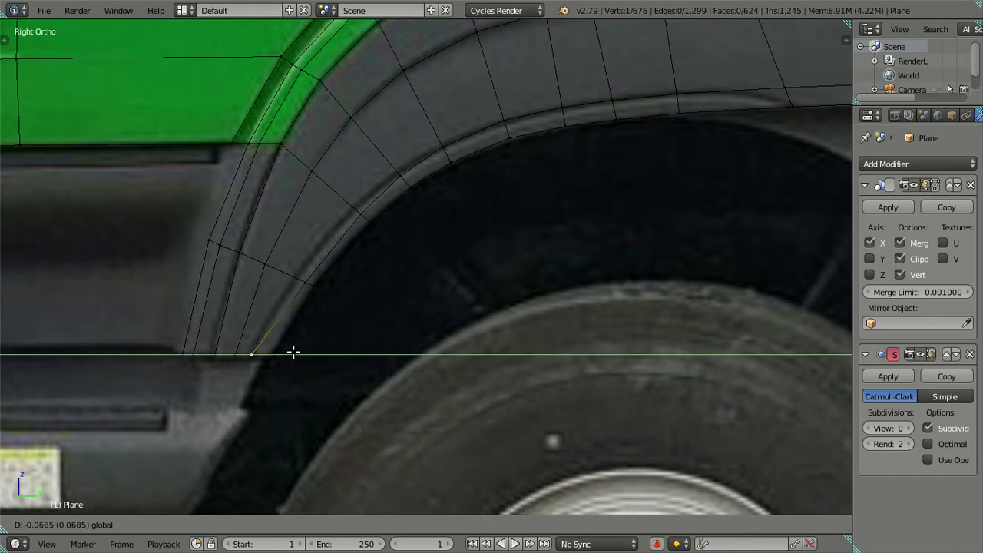
pyautogui.click(293, 352)
pyautogui.rightClick(308, 282)
pyautogui.scroll(3, 307, 308)
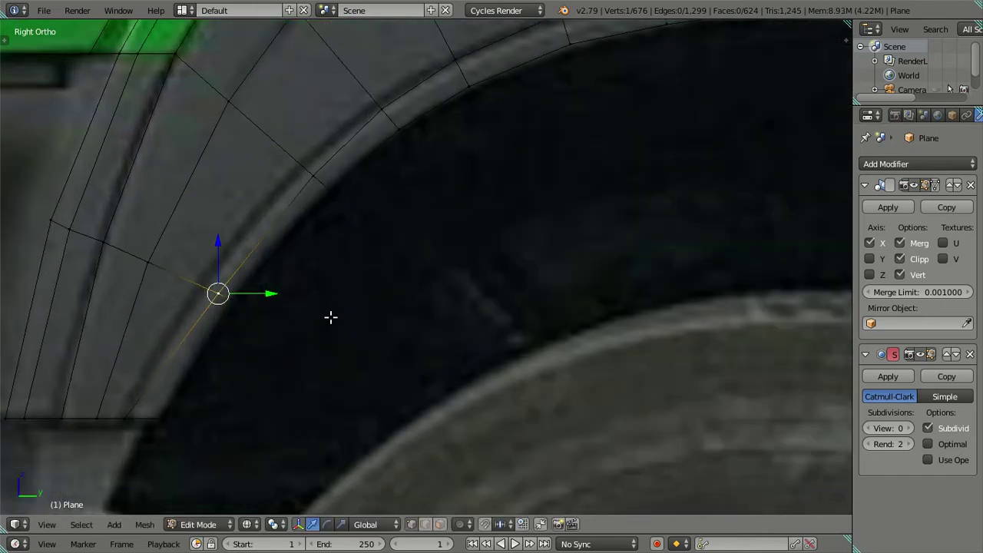
pyautogui.press('g')
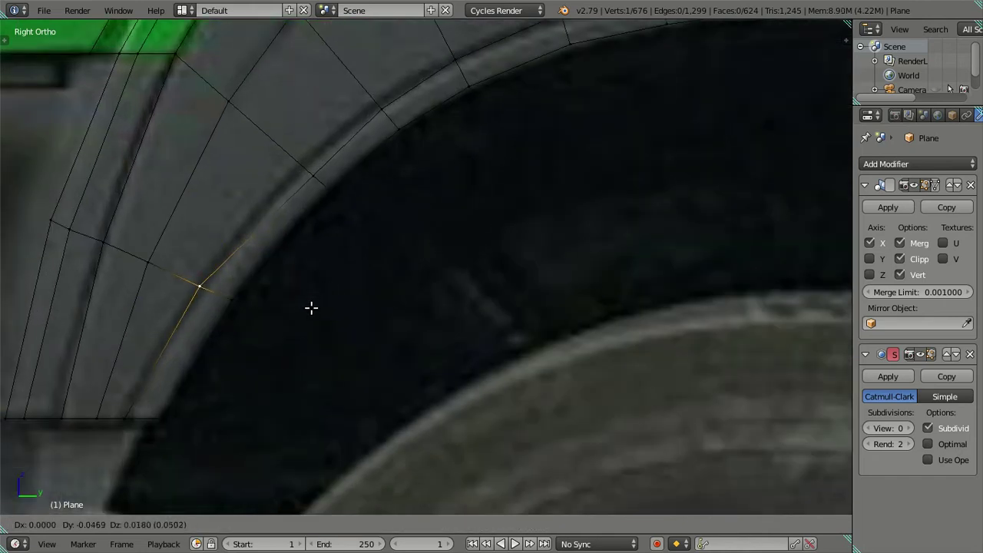
pyautogui.click(311, 307)
# - Move the higher vertices along the arch curve onto the wheel-arch outline
pyautogui.rightClick(313, 173)
pyautogui.press('g')
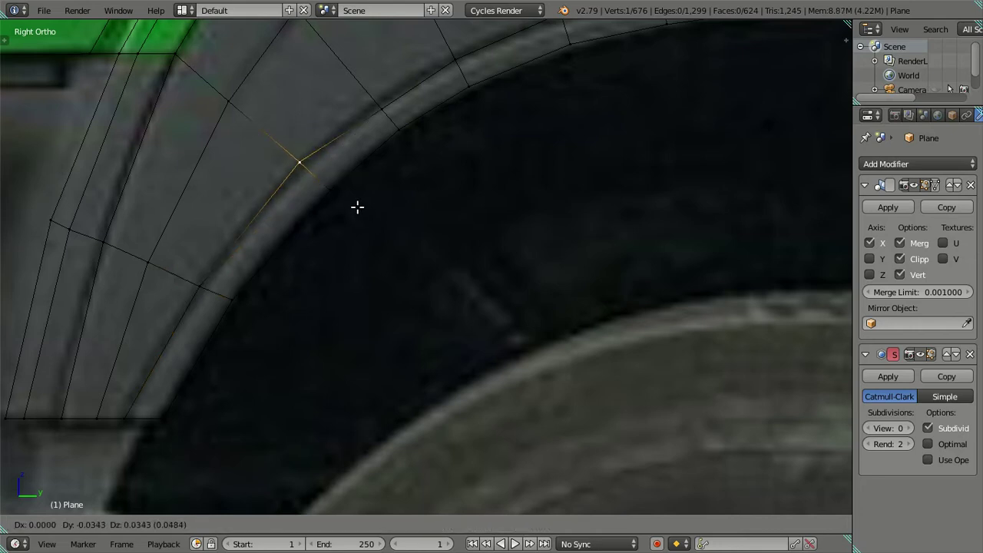
pyautogui.click(358, 209)
pyautogui.rightClick(380, 112)
pyautogui.press('g')
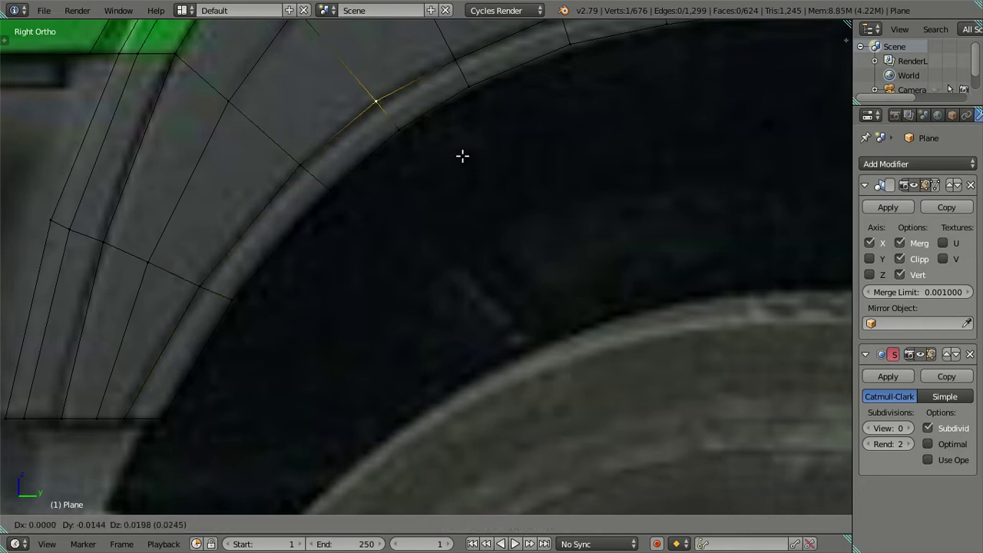
pyautogui.click(462, 156)
pyautogui.scroll(-4, 468, 115)
pyautogui.scroll(1, 472, 192)
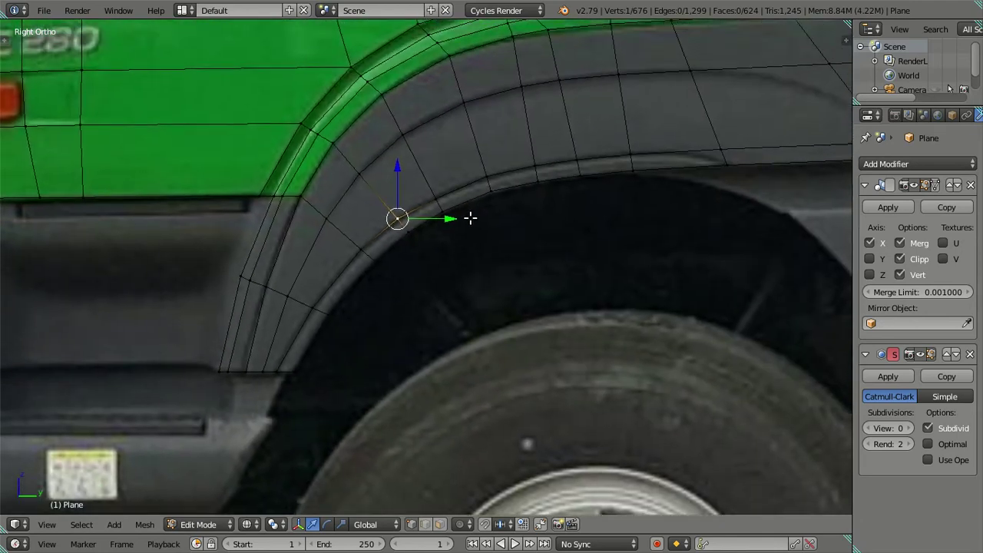
pyautogui.scroll(3, 430, 204)
pyautogui.scroll(1, 407, 215)
pyautogui.scroll(1, 421, 199)
pyautogui.press('g')
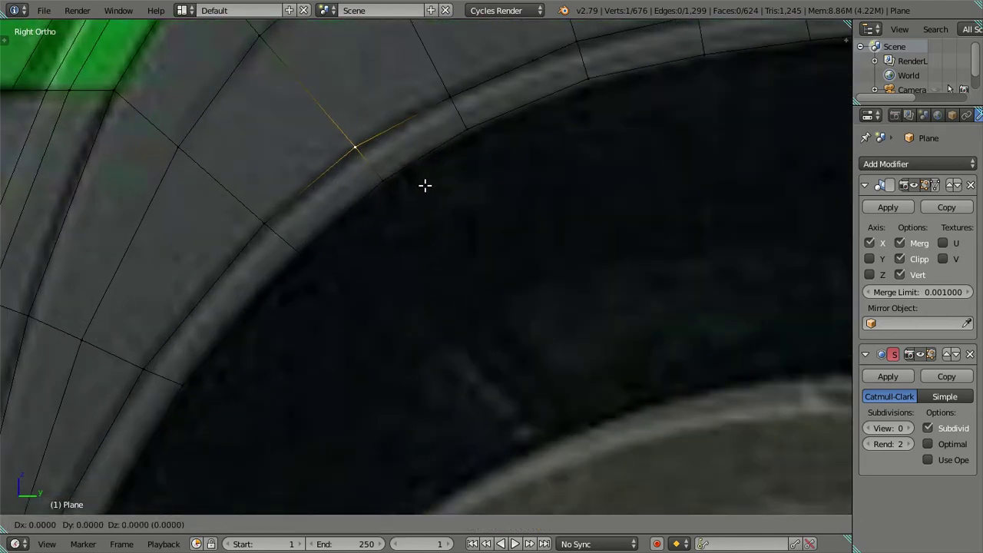
pyautogui.click(426, 187)
pyautogui.scroll(-2, 428, 186)
pyautogui.press('a')
# - Lower the band's rear corner vertex along Y to align with the panel's bottom edge
pyautogui.scroll(1, 417, 228)
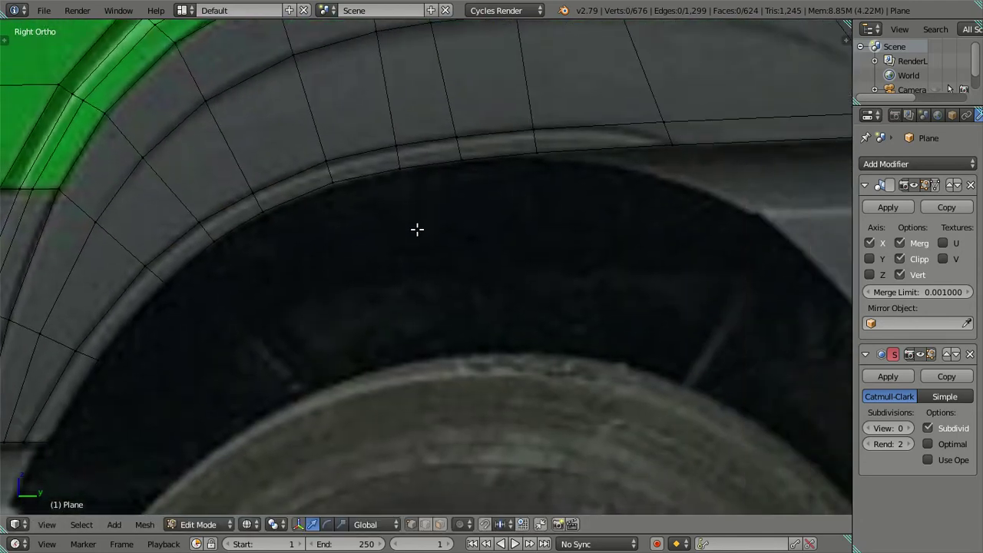
pyautogui.scroll(1, 622, 188)
pyautogui.scroll(-1, 432, 235)
pyautogui.scroll(-1, 432, 221)
pyautogui.scroll(1, 515, 290)
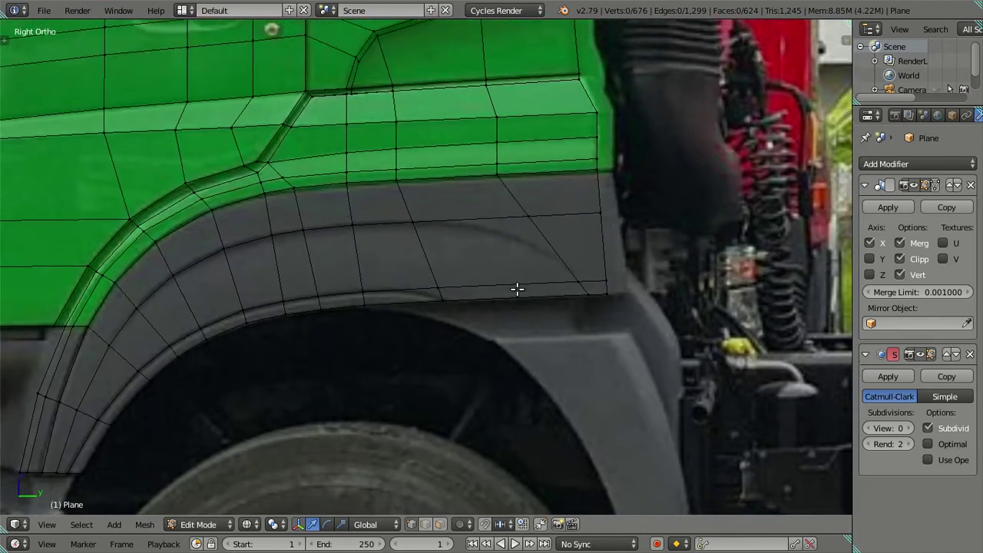
pyautogui.scroll(1, 520, 278)
pyautogui.rightClick(660, 312)
pyautogui.press('g')
pyautogui.press('y')
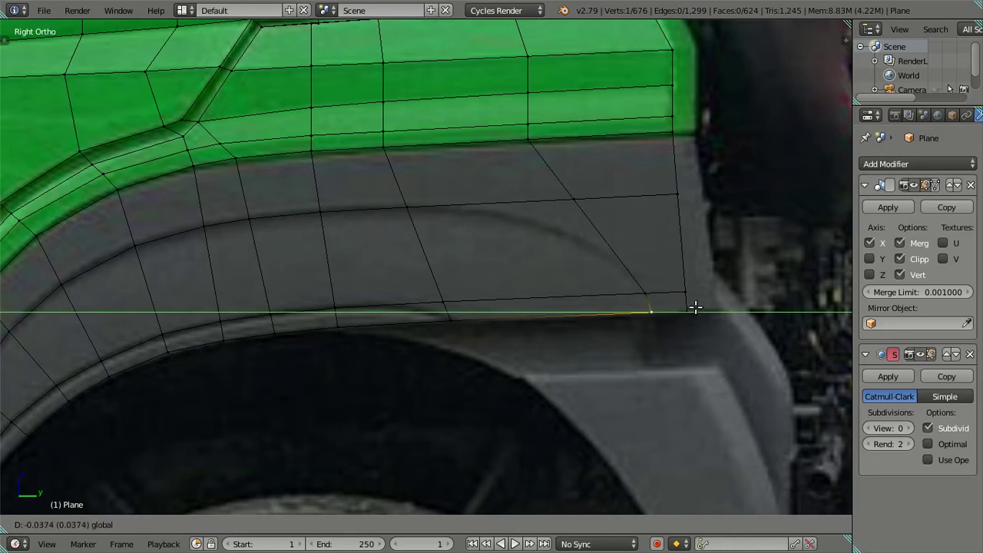
pyautogui.click(692, 308)
pyautogui.press('a')
pyautogui.scroll(-1, 492, 245)
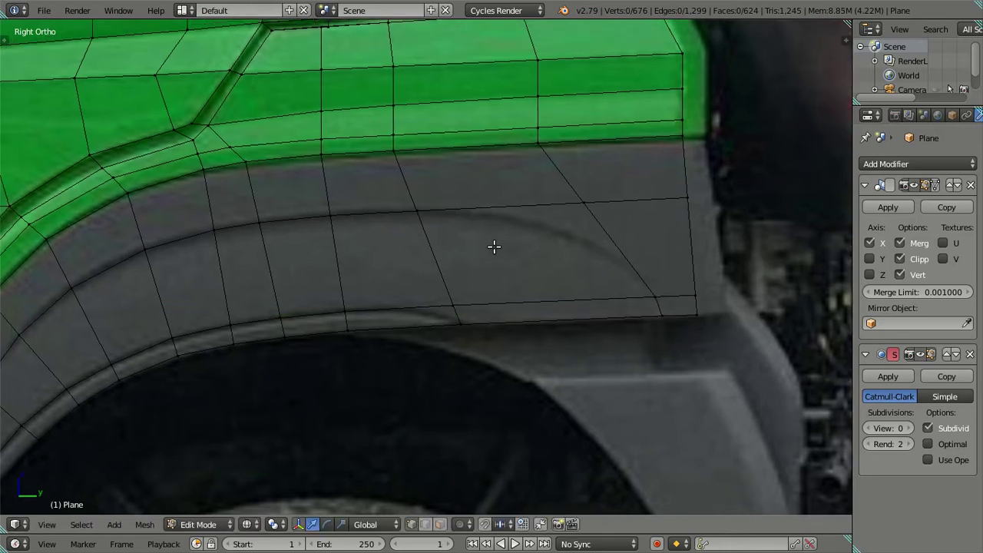
pyautogui.scroll(-1, 492, 220)
pyautogui.scroll(-8, 490, 222)
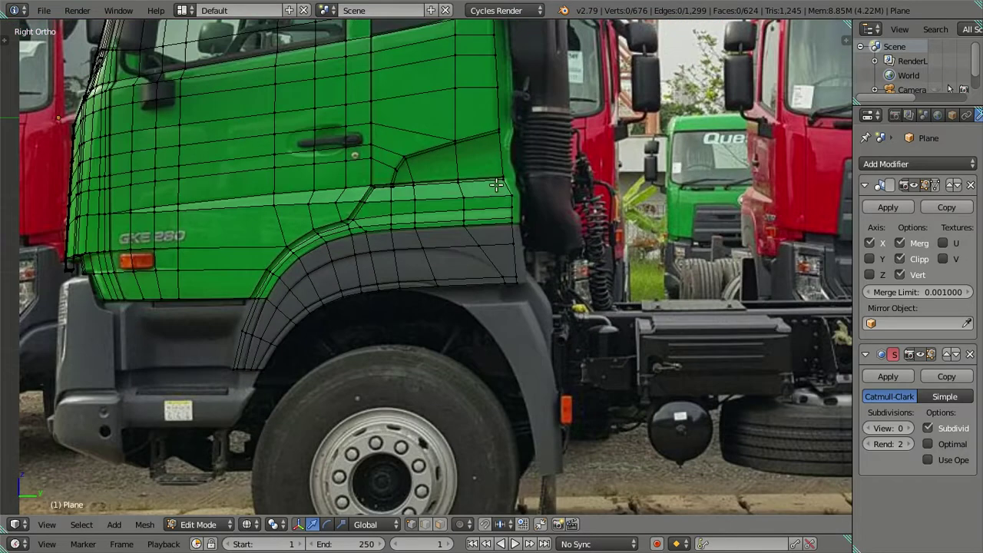
pyautogui.scroll(3, 515, 347)
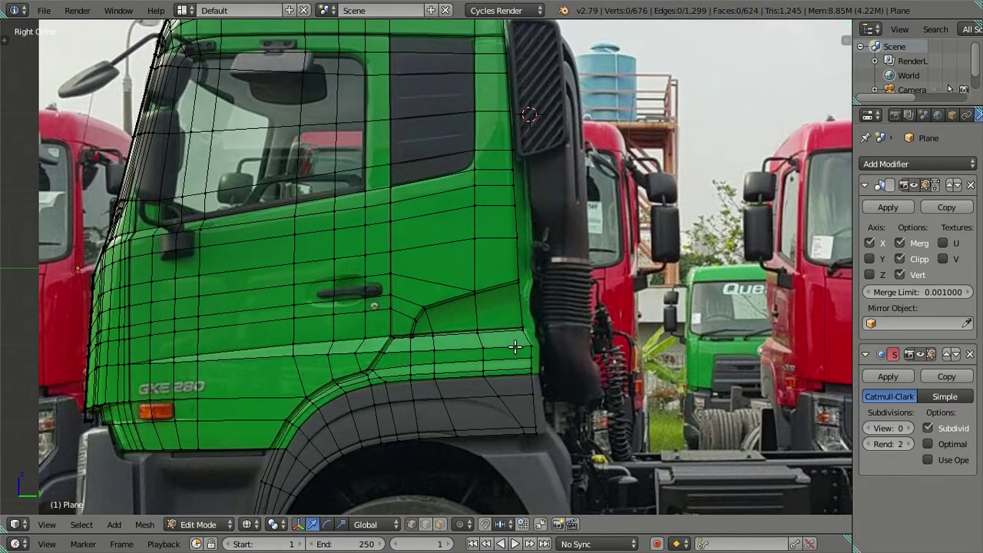
pyautogui.keyDown('shift'); pyautogui.scroll(-5, 494, 277); pyautogui.keyUp('shift')
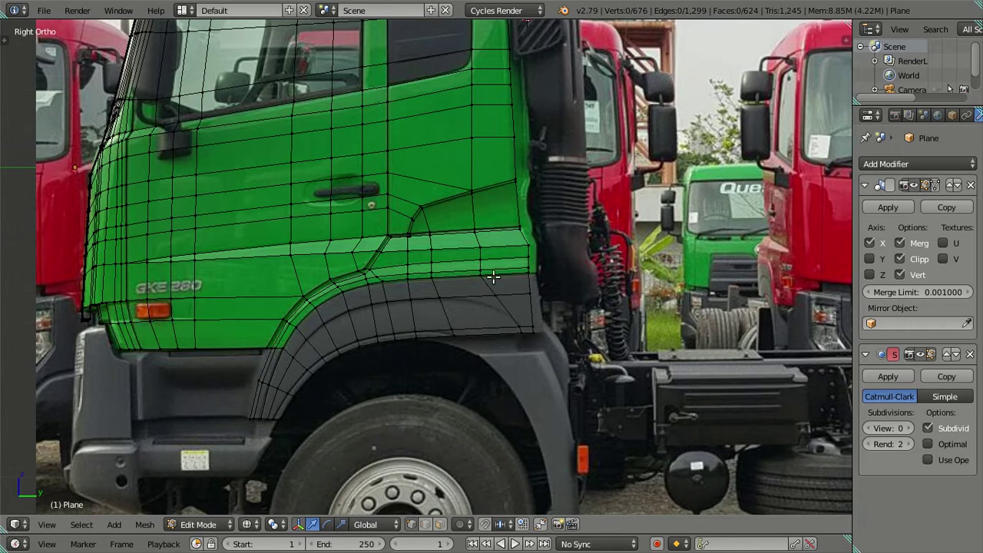
pyautogui.keyDown('shift'); pyautogui.scroll(-4, 497, 230); pyautogui.keyUp('shift')
pyautogui.scroll(3, 497, 230)
pyautogui.scroll(2, 504, 252)
pyautogui.scroll(2, 472, 292)
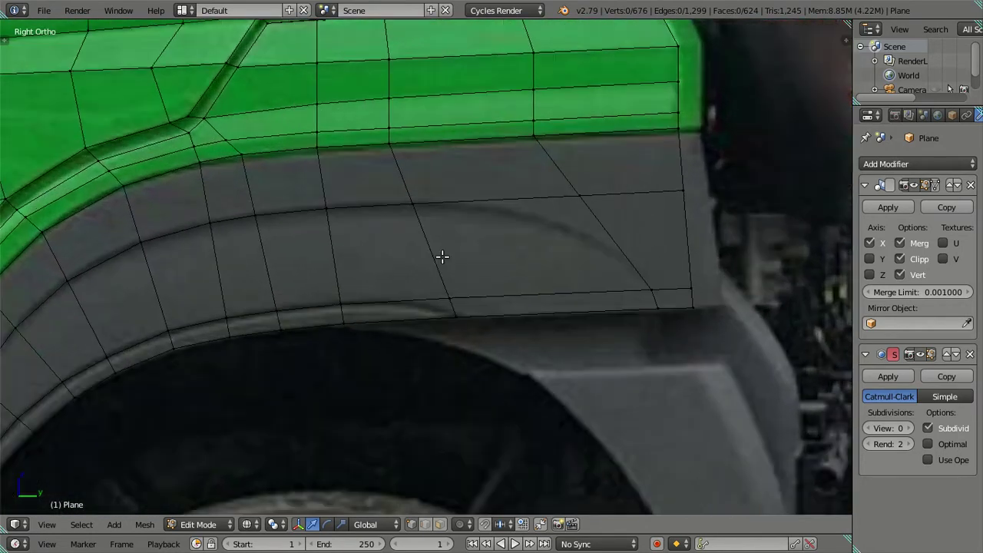
# - Reposition two rear vertices of the middle loop to follow the groove
pyautogui.rightClick(578, 188)
pyautogui.moveTo(578, 148); pyautogui.dragTo(590, 181)
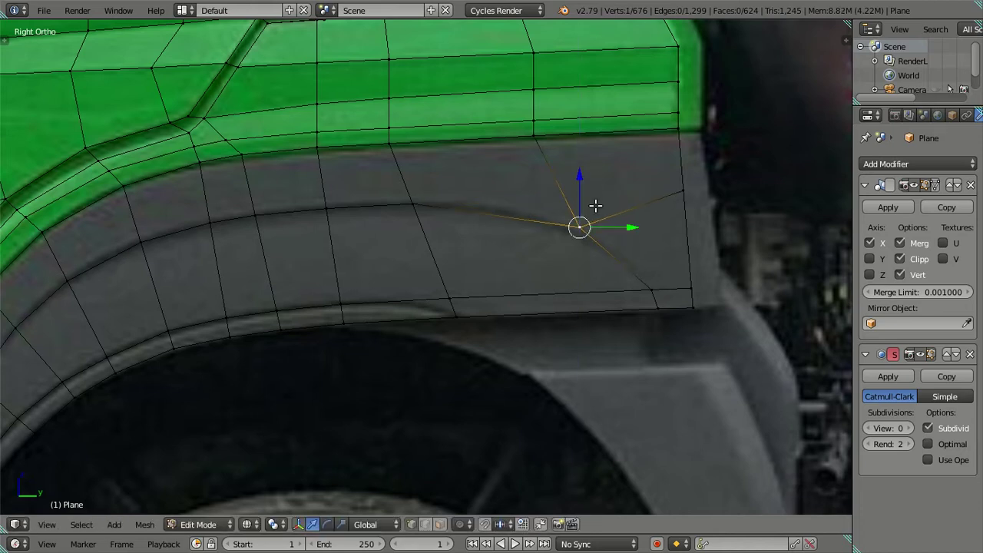
pyautogui.press('g')
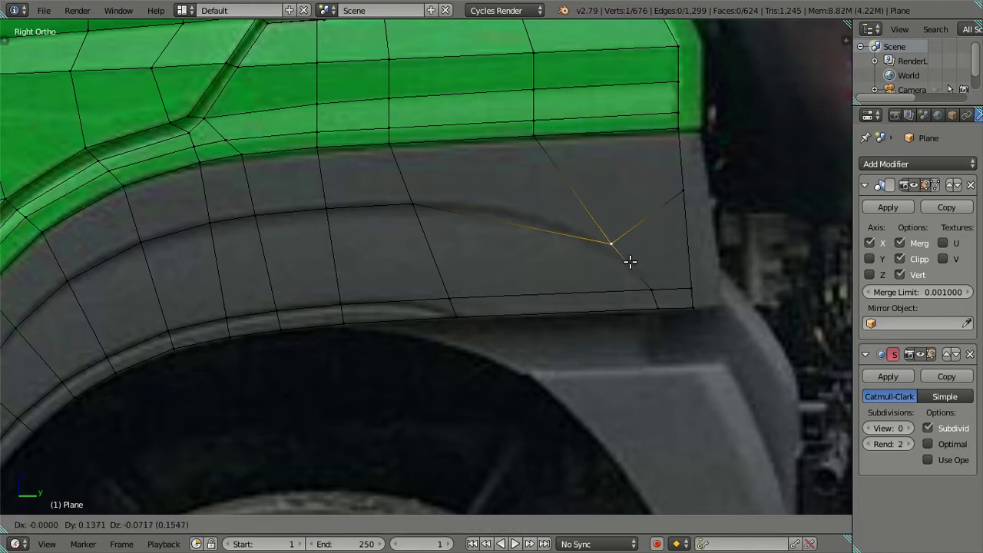
pyautogui.click(630, 264)
pyautogui.rightClick(441, 222)
pyautogui.press('g')
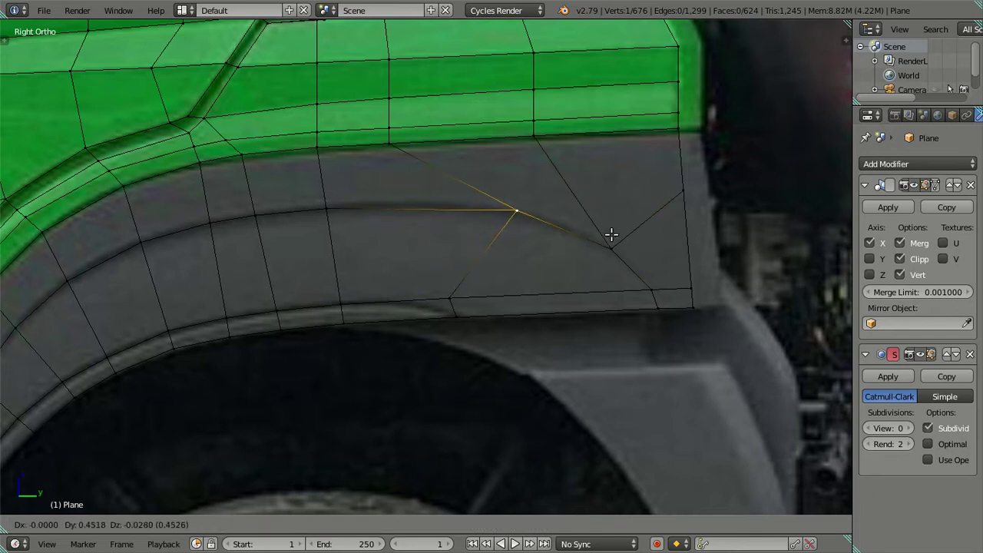
pyautogui.click(610, 235)
# - Slide two more vertices along the curved panel line onto the groove
pyautogui.rightClick(360, 224)
pyautogui.press('g')
pyautogui.click(453, 212)
pyautogui.rightClick(268, 216)
pyautogui.press('g')
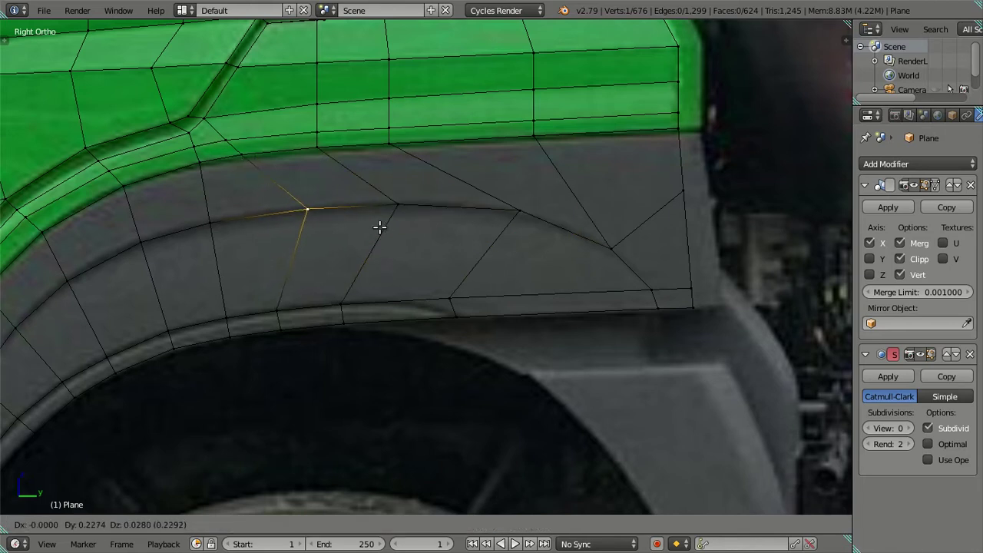
pyautogui.click(375, 227)
pyautogui.press('a')
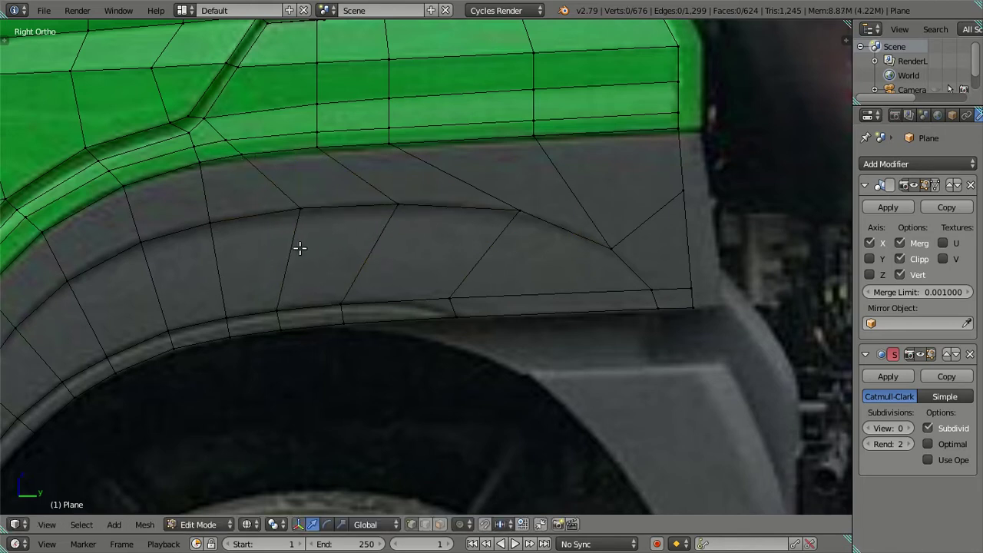
pyautogui.keyDown('shift'); pyautogui.moveTo(298, 246); pyautogui.dragTo(406, 217, button='middle'); pyautogui.keyUp('shift')
# - Fine-tune one curved-line vertex with free, Y-axis and Z-axis moves
pyautogui.rightClick(640, 167)
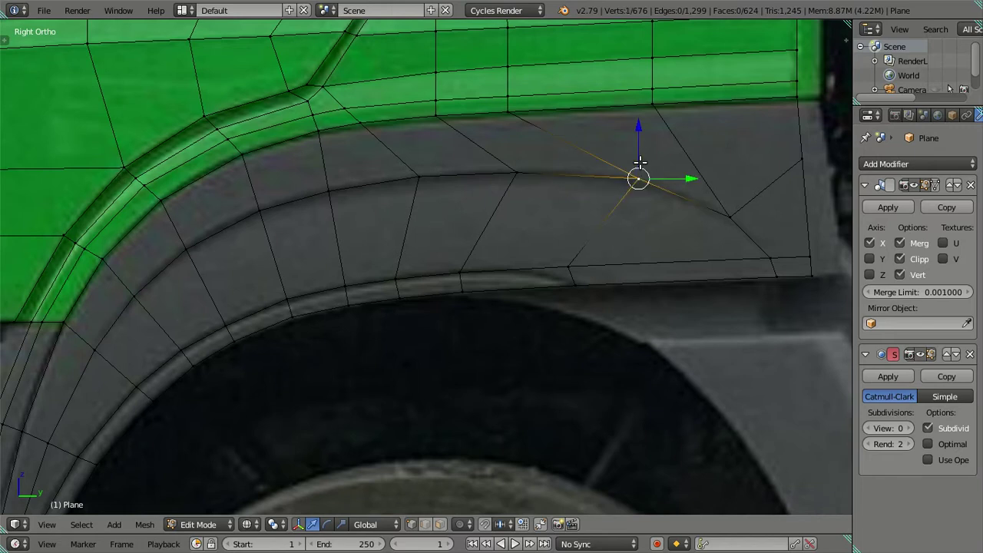
pyautogui.press('g')
pyautogui.click(641, 135)
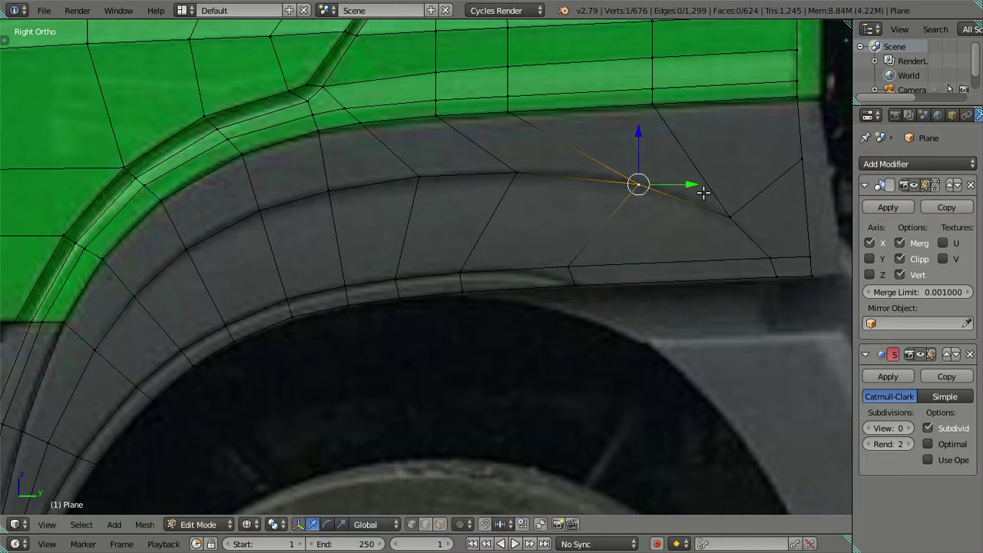
pyautogui.press('g')
pyautogui.press('y')
pyautogui.click(665, 172)
pyautogui.press('g')
pyautogui.press('z')
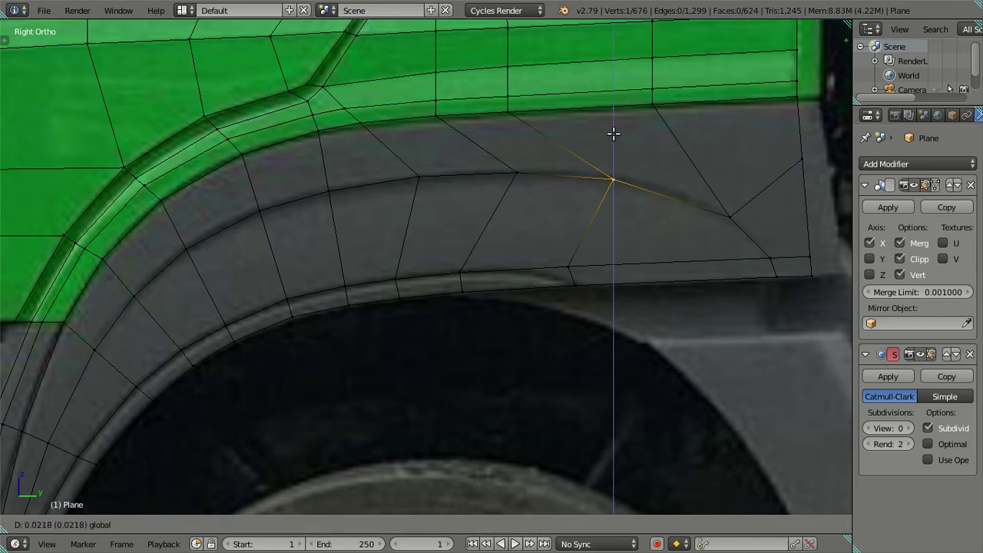
pyautogui.click(613, 132)
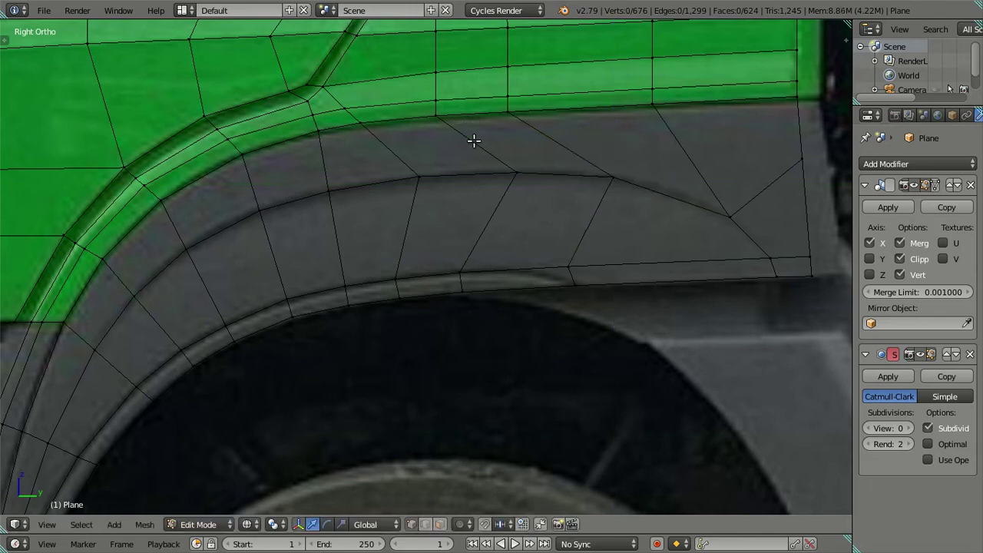
pyautogui.scroll(-2, 471, 141)
pyautogui.scroll(1, 487, 158)
pyautogui.scroll(4, 446, 218)
# - Select a four-corner face on the green strip and slide it along Y
pyautogui.click(335, 151)
pyautogui.keyDown('shift'); pyautogui.click(336, 175); pyautogui.keyUp('shift')
pyautogui.keyDown('shift'); pyautogui.click(439, 146); pyautogui.keyUp('shift')
pyautogui.keyDown('shift'); pyautogui.click(440, 164); pyautogui.keyUp('shift')
pyautogui.press('g')
pyautogui.press('y')
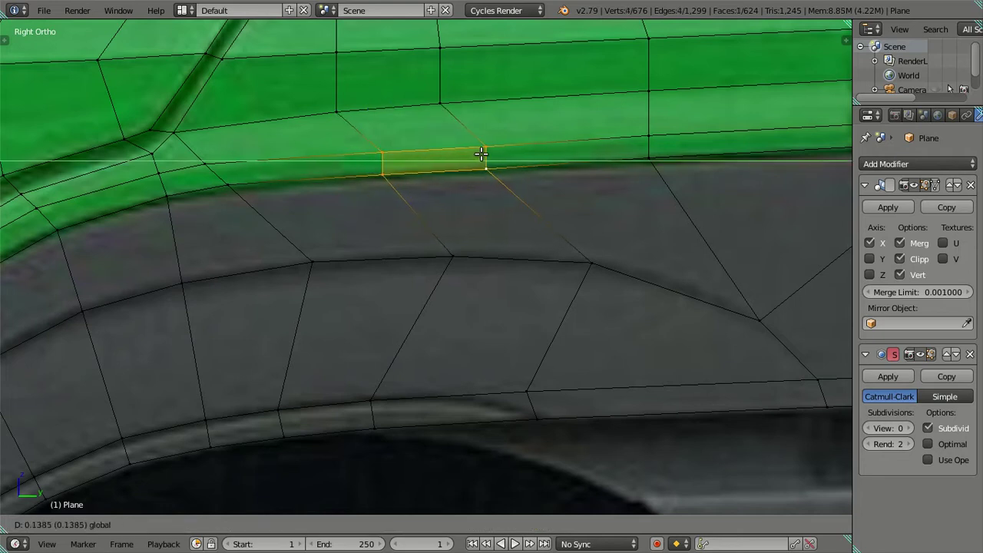
pyautogui.click(480, 154)
# - Slide the face's bottom edge along Y onto the outline, then deselect all
pyautogui.click(383, 175)
pyautogui.keyDown('shift'); pyautogui.click(485, 167); pyautogui.keyUp('shift')
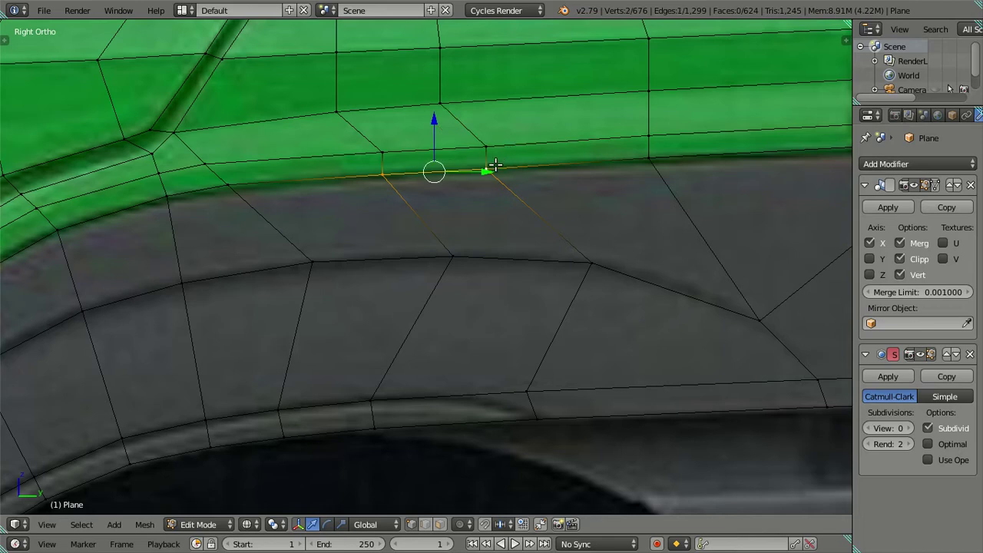
pyautogui.press('g')
pyautogui.press('y')
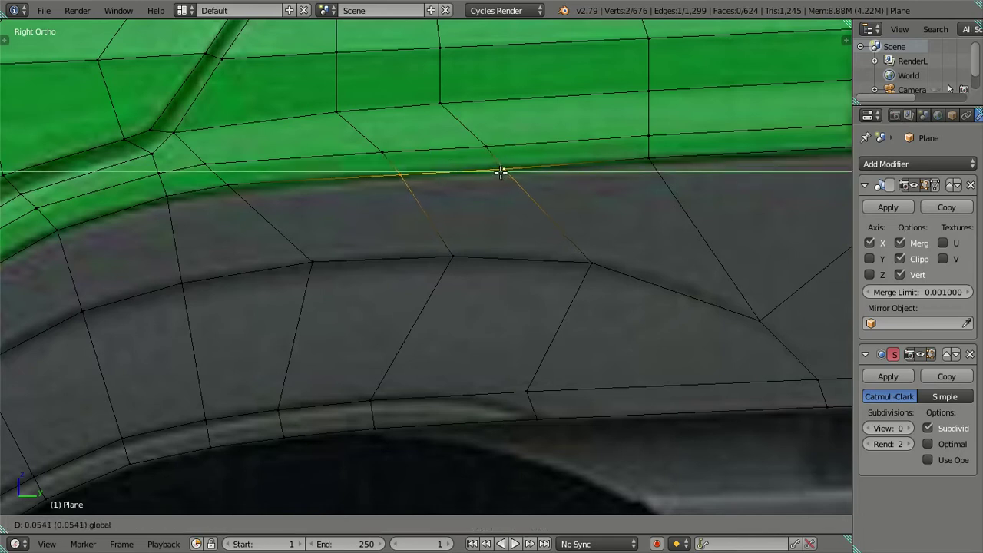
pyautogui.click(500, 172)
pyautogui.press('a')
# - Orbit to inspect the mesh, preview it outside edit mode, and return to Right Ortho
pyautogui.scroll(-2, 484, 184)
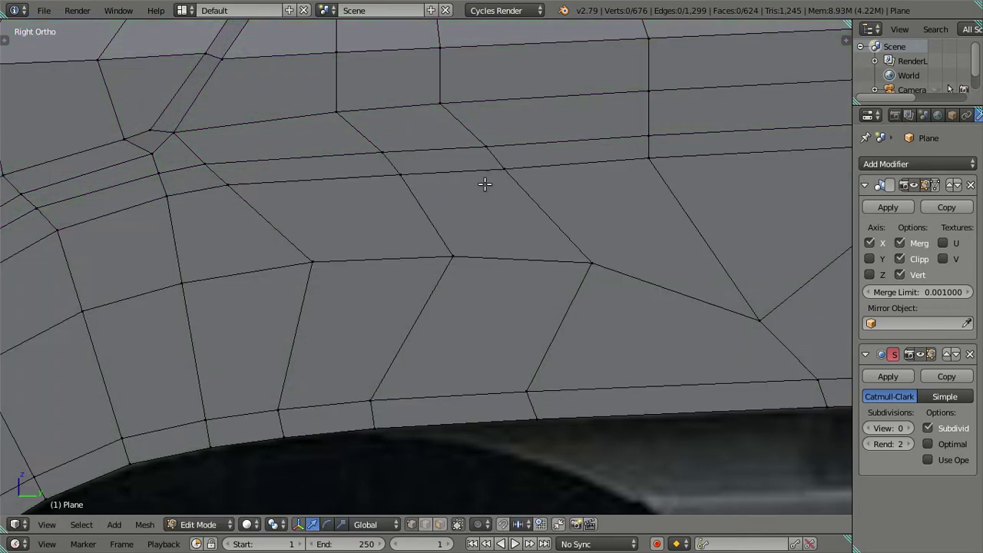
pyautogui.scroll(-1, 464, 210)
pyautogui.moveTo(463, 209); pyautogui.dragTo(506, 268, button='middle')
pyautogui.press('Tab')
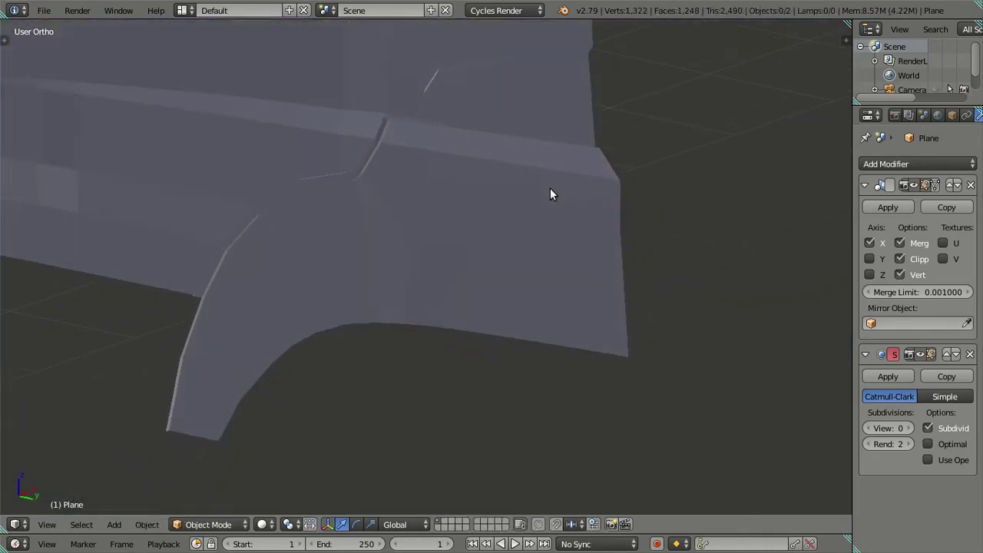
pyautogui.press('Tab')
pyautogui.press('KP_3')
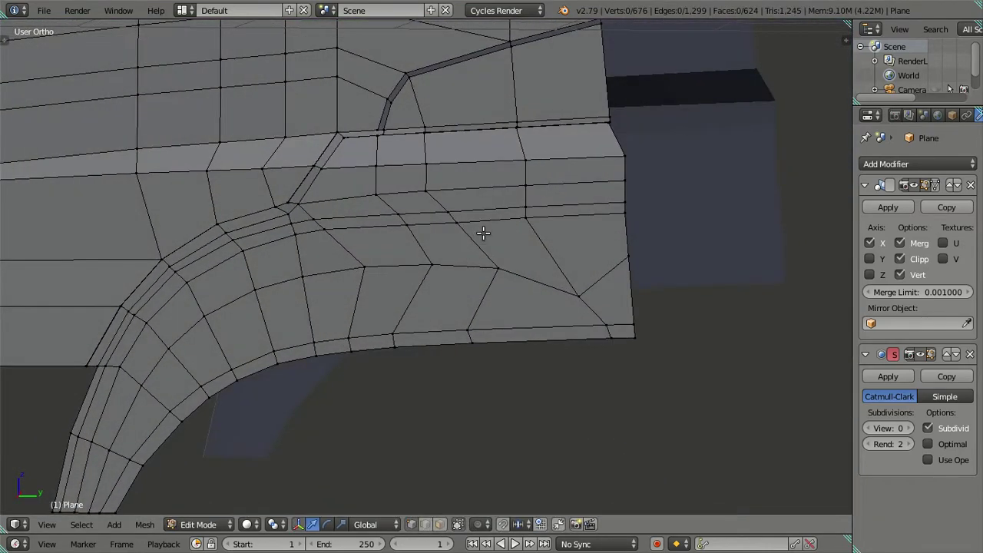
pyautogui.scroll(2, 484, 230)
pyautogui.scroll(2, 488, 232)
pyautogui.scroll(1, 434, 230)
# - Slide the diagonal edge along Y to follow the arch outline
pyautogui.rightClick(367, 166)
pyautogui.keyDown('shift'); pyautogui.rightClick(510, 156); pyautogui.keyUp('shift')
pyautogui.press('g')
pyautogui.press('y')
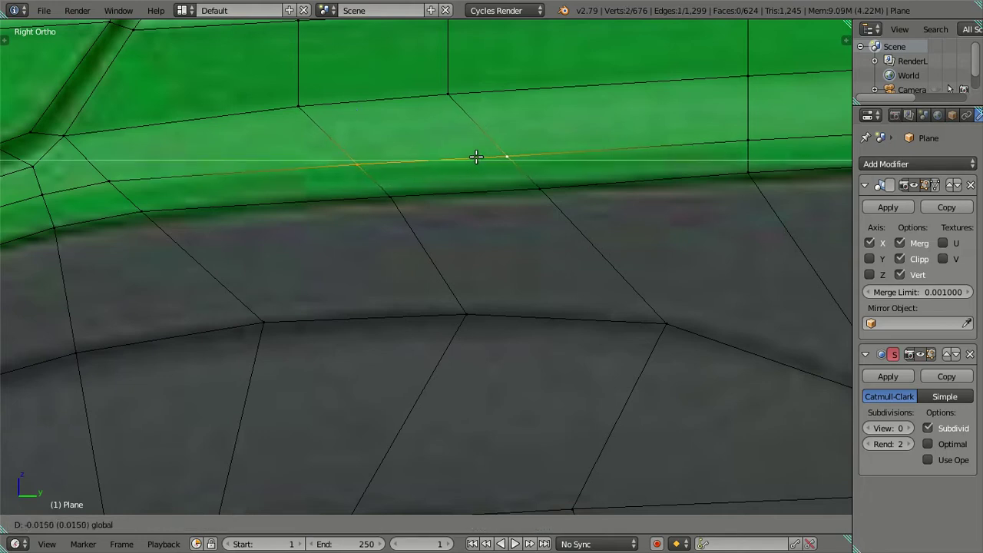
pyautogui.rightClick(478, 156)
pyautogui.rightClick(377, 164)
pyautogui.keyDown('shift'); pyautogui.rightClick(390, 195); pyautogui.keyUp('shift')
pyautogui.press('g')
pyautogui.press('y')
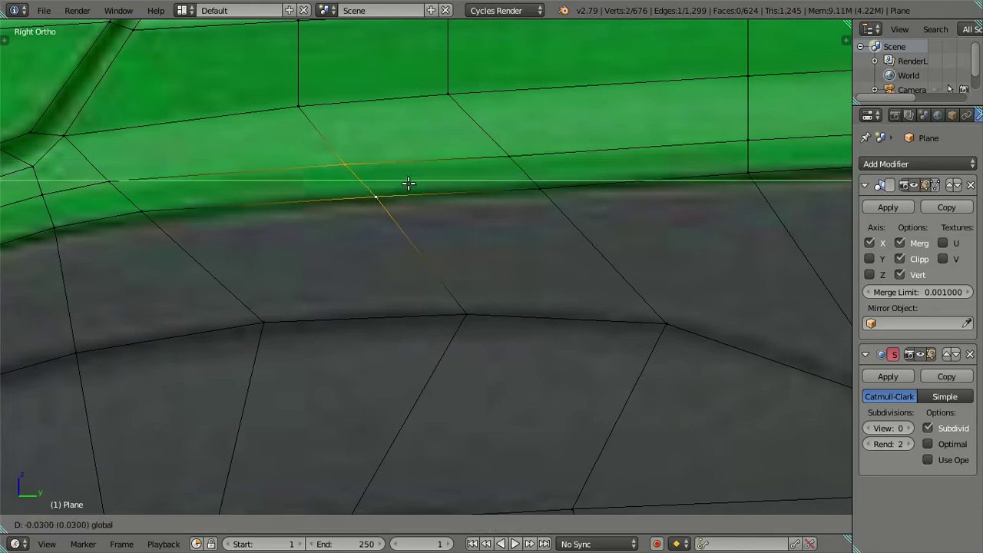
pyautogui.click(407, 183)
# - Nudge a single vertex on that edge along Y, then deselect all
pyautogui.rightClick(390, 163)
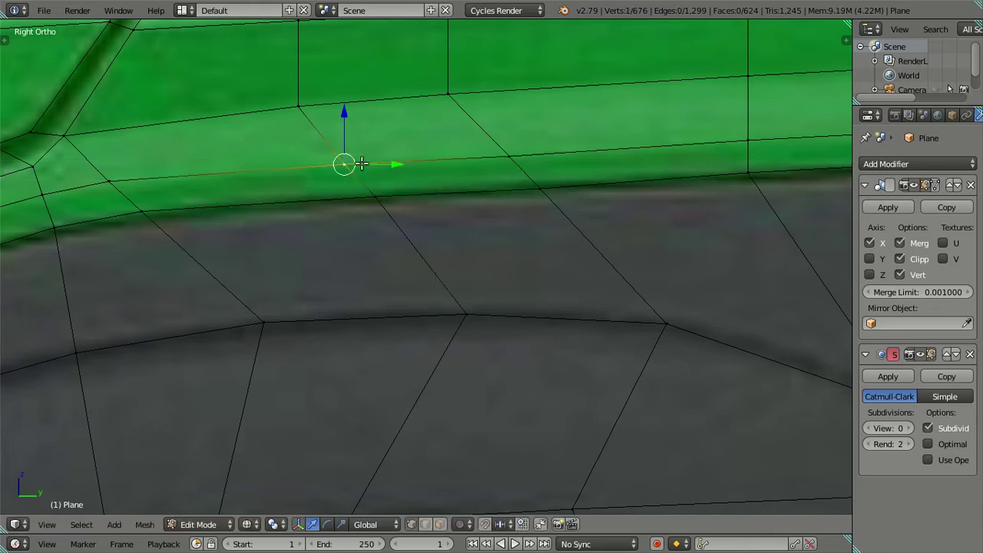
pyautogui.press('g')
pyautogui.press('y')
pyautogui.click(389, 164)
pyautogui.press('a')
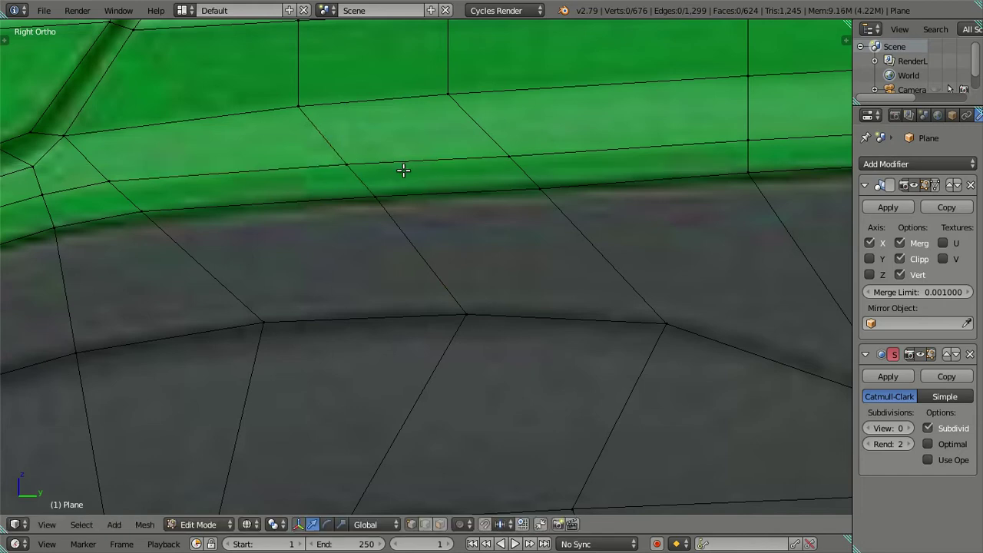
pyautogui.scroll(-3, 491, 188)
pyautogui.scroll(1, 389, 210)
# - Slide a lower-edge vertex, then it and the vertex above, horizontally along Y
pyautogui.rightClick(459, 209)
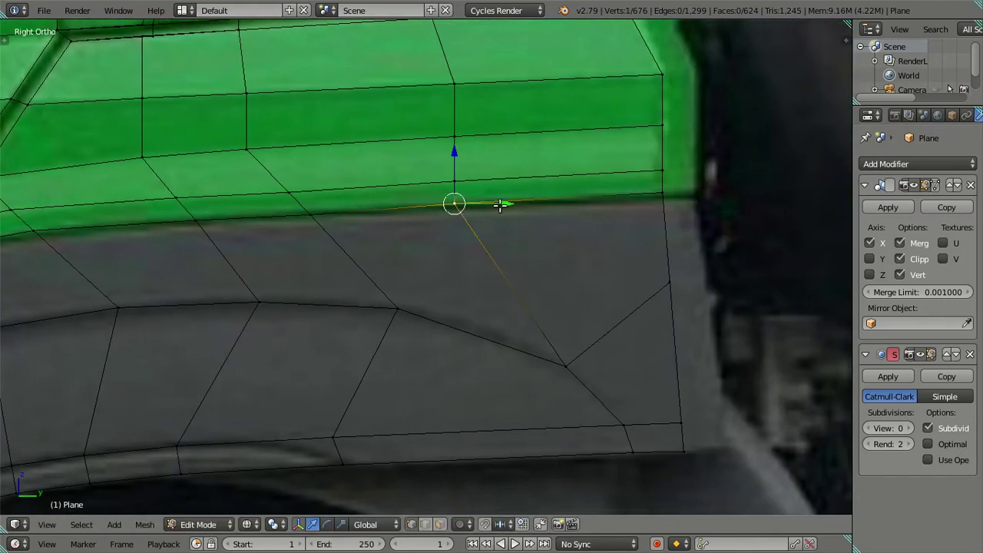
pyautogui.press('g')
pyautogui.press('y')
pyautogui.click(523, 201)
pyautogui.keyDown('shift'); pyautogui.rightClick(456, 181); pyautogui.keyUp('shift')
pyautogui.scroll(-2, 513, 190)
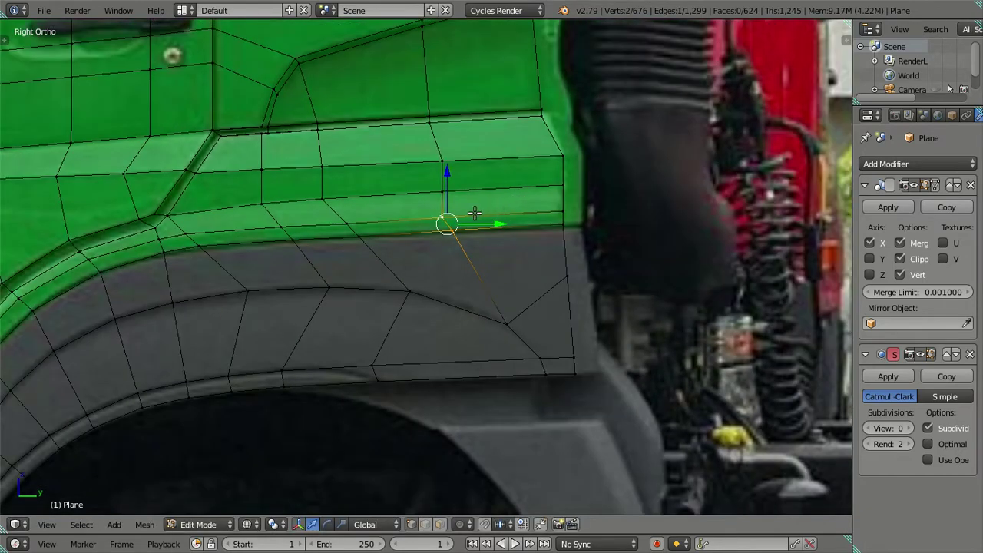
pyautogui.scroll(1, 476, 207)
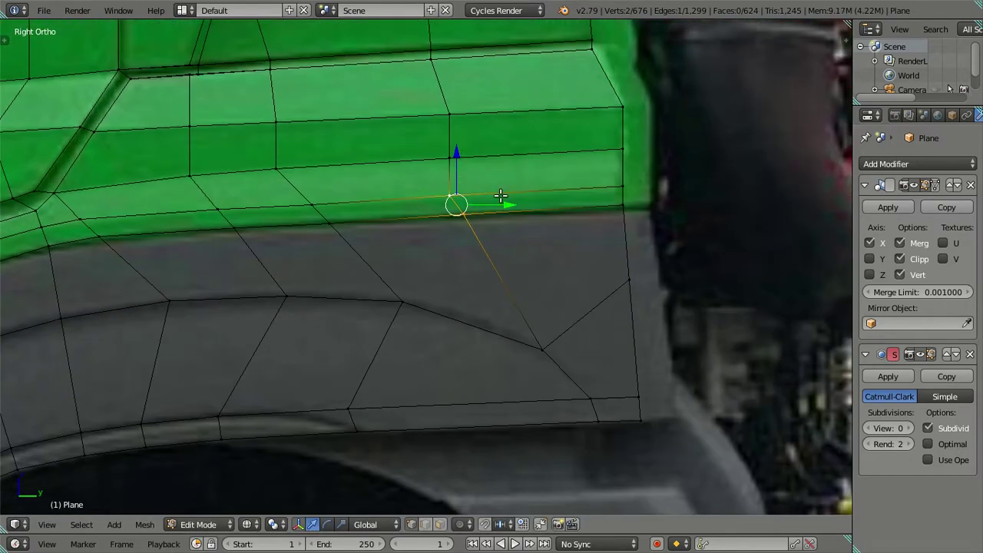
pyautogui.press('g')
pyautogui.press('y')
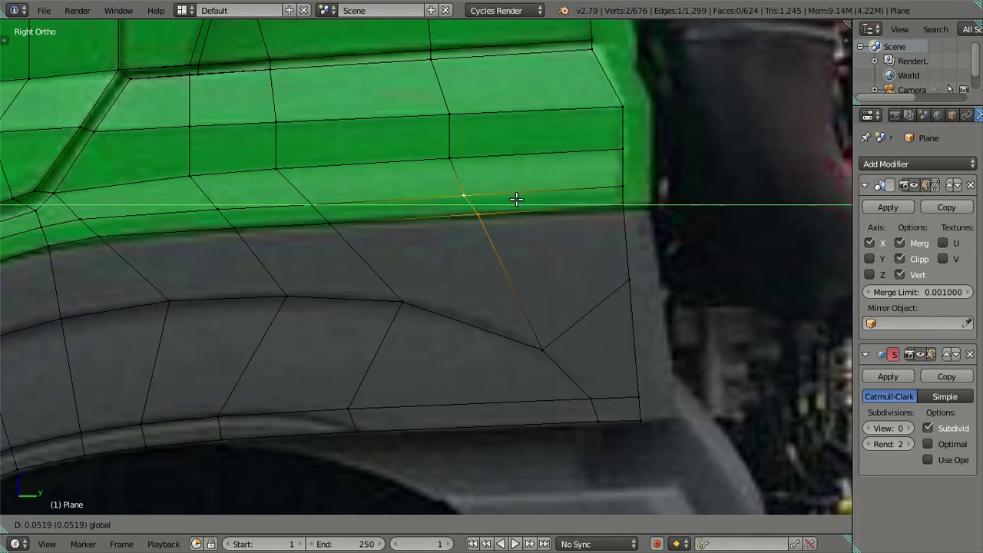
pyautogui.click(516, 199)
# - Slide a strip vertex and the vertical edge line along Y to match the reference
pyautogui.scroll(1, 511, 201)
pyautogui.rightClick(498, 191)
pyautogui.press('g')
pyautogui.press('y')
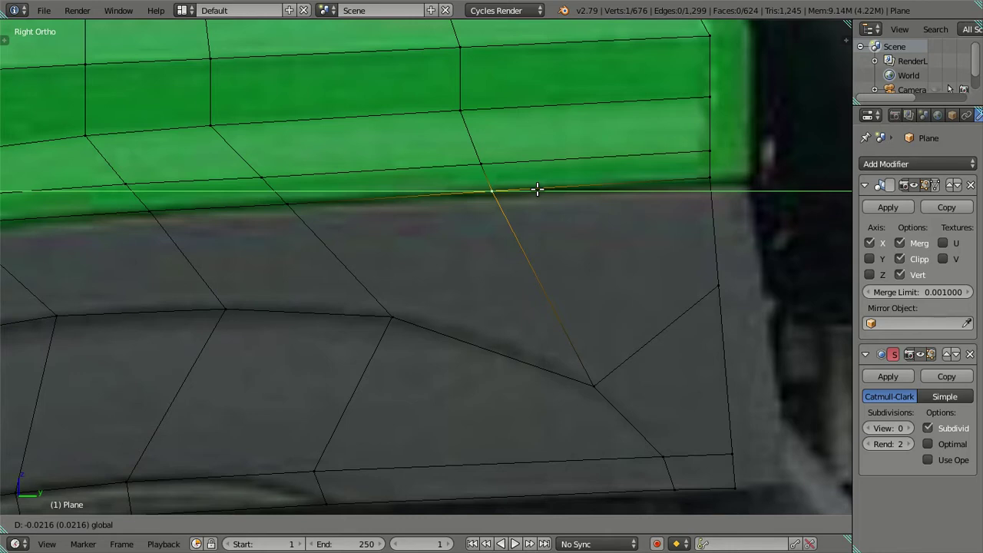
pyautogui.click(536, 189)
pyautogui.keyDown('ctrl'); pyautogui.rightClick(461, 112); pyautogui.keyUp('ctrl')
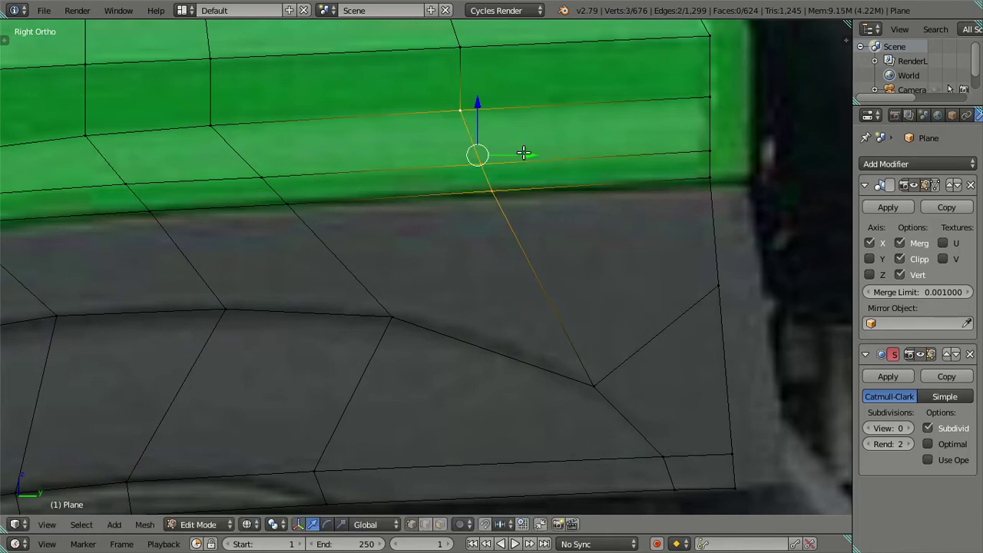
pyautogui.press('g')
pyautogui.press('y')
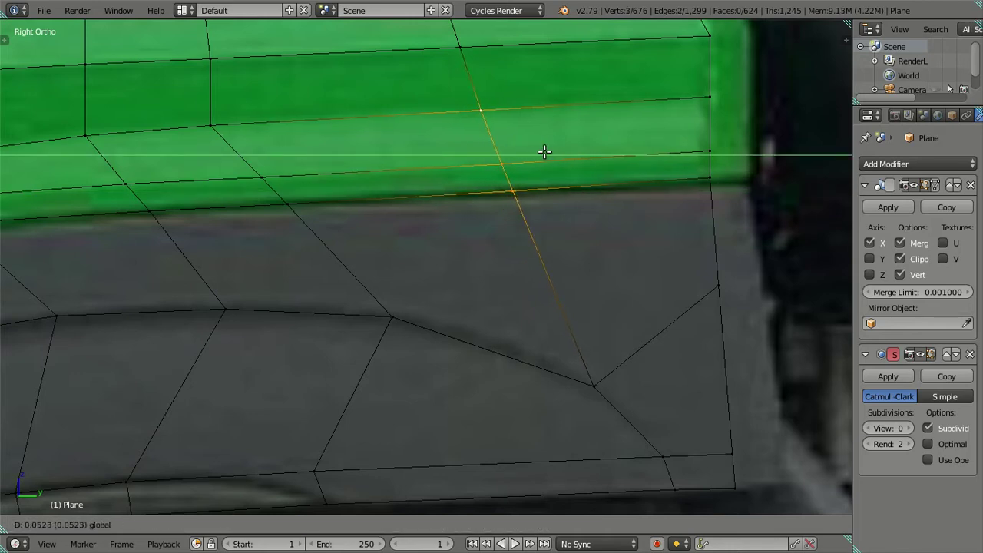
pyautogui.click(544, 151)
pyautogui.press('a')
# - Pan toward the arch front and slide two strip vertices horizontally along Y
pyautogui.scroll(-2, 512, 232)
pyautogui.scroll(-2, 494, 274)
pyautogui.keyDown('shift'); pyautogui.moveTo(493, 274); pyautogui.dragTo(501, 203, button='middle'); pyautogui.keyUp('shift')
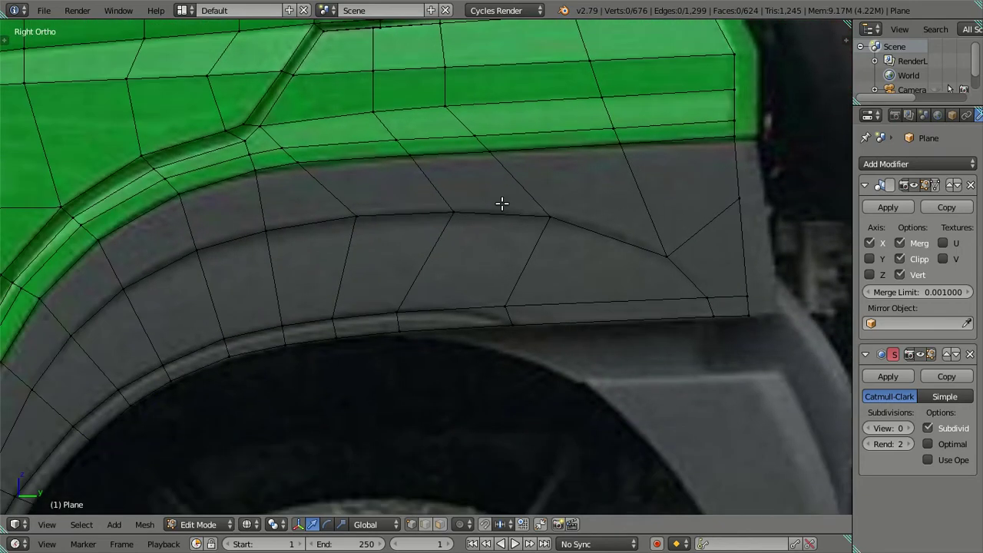
pyautogui.scroll(-3, 476, 213)
pyautogui.scroll(1, 506, 204)
pyautogui.scroll(1, 564, 145)
pyautogui.scroll(1, 410, 251)
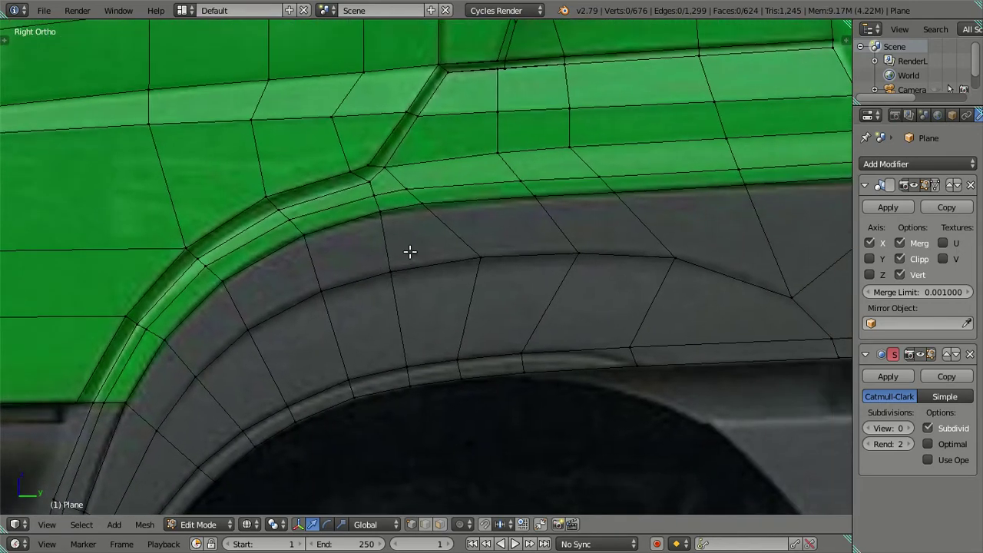
pyautogui.scroll(1, 410, 251)
pyautogui.rightClick(398, 157)
pyautogui.keyDown('shift'); pyautogui.rightClick(426, 173); pyautogui.keyUp('shift')
pyautogui.press('g')
pyautogui.press('y')
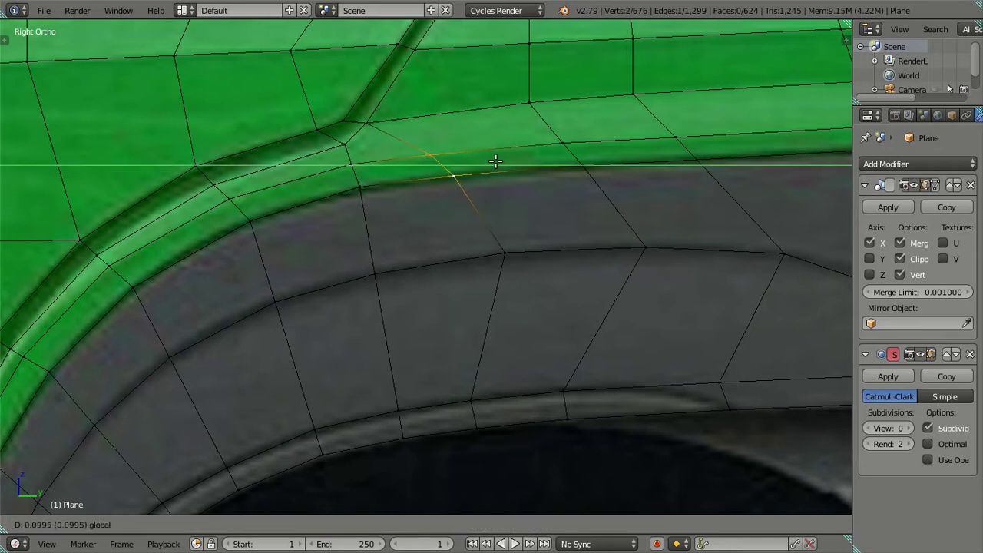
pyautogui.click(496, 160)
# - Move the two arch-corner vertices vertically along Z, checking against the reference shading
pyautogui.rightClick(351, 163)
pyautogui.keyDown('shift'); pyautogui.rightClick(354, 190); pyautogui.keyUp('shift')
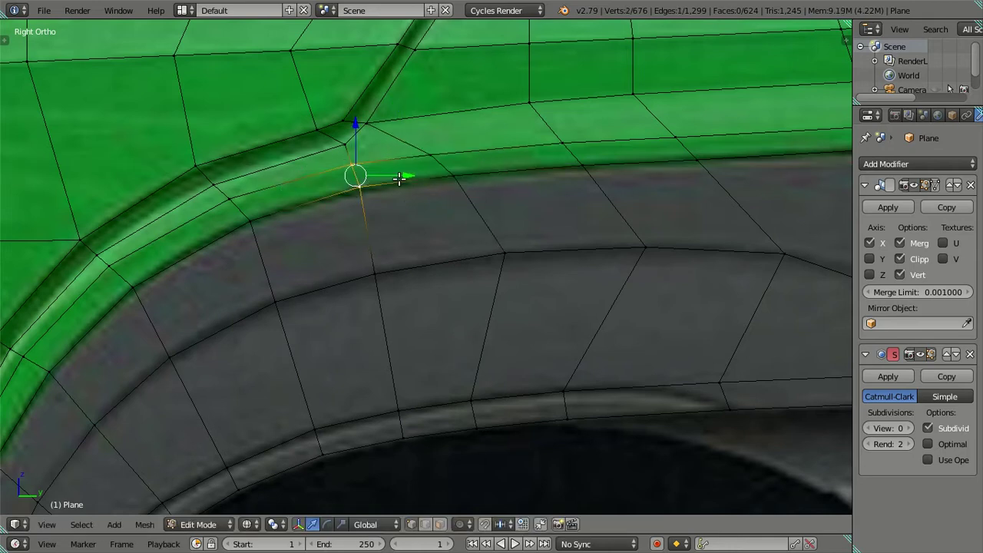
pyautogui.press('g')
pyautogui.press('z')
pyautogui.click(348, 123)
pyautogui.press('a')
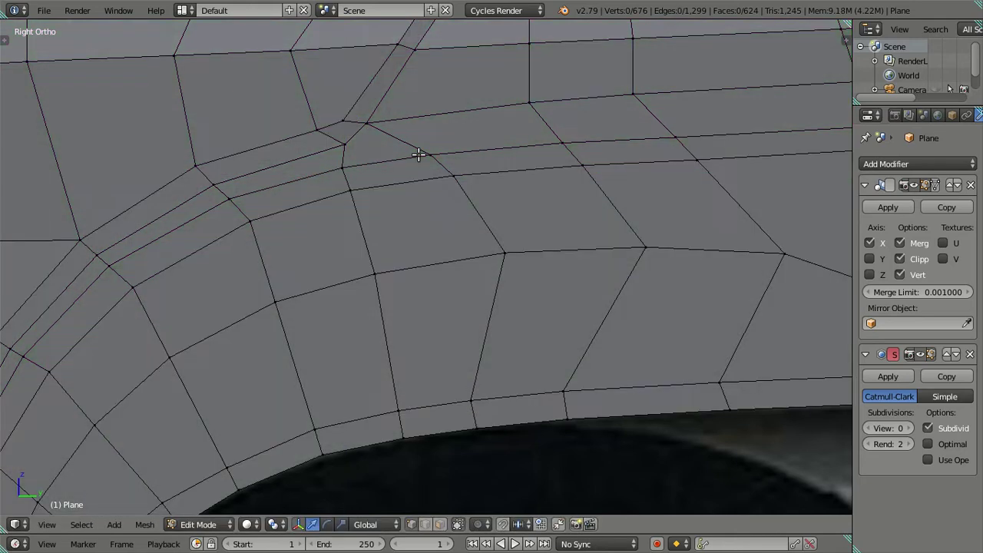
pyautogui.hotkey('alt', 'z')
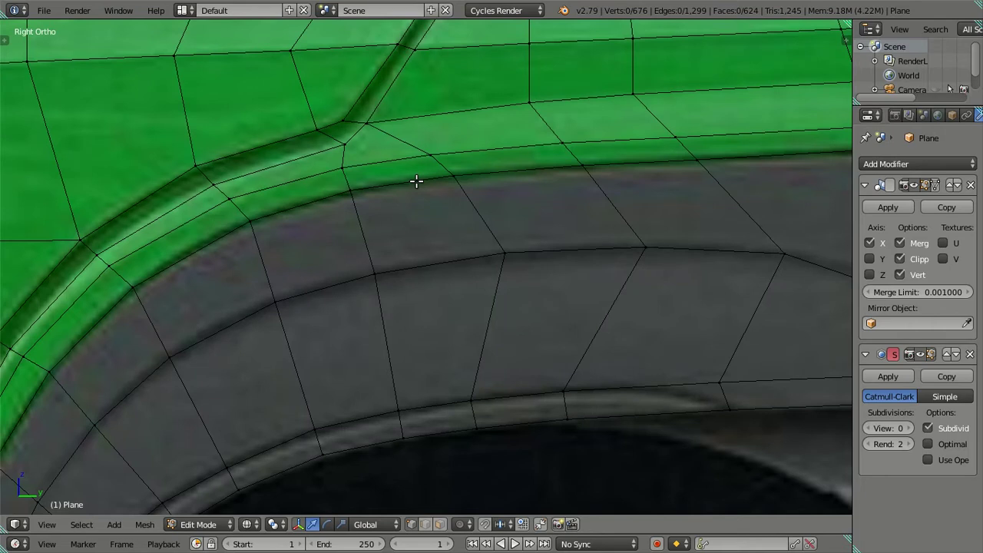
# - Zoom in on the arch rim and move a rim vertex along Y, then Z
pyautogui.keyDown('shift'); pyautogui.moveTo(358, 194); pyautogui.dragTo(330, 208, button='middle'); pyautogui.keyUp('shift')
pyautogui.scroll(-1, 327, 214)
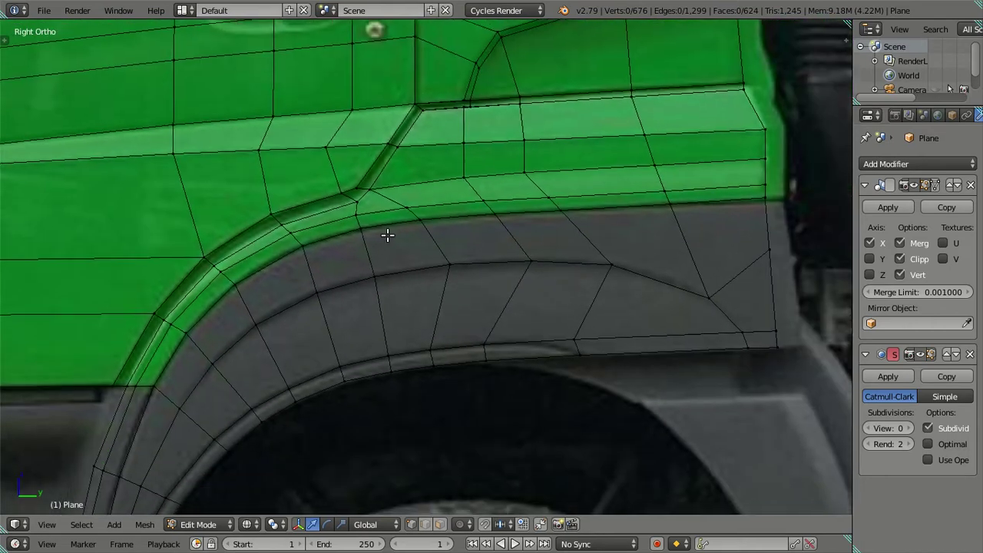
pyautogui.keyDown('shift'); pyautogui.moveTo(389, 235); pyautogui.dragTo(386, 188, button='middle'); pyautogui.keyUp('shift')
pyautogui.keyDown('shift'); pyautogui.moveTo(345, 241); pyautogui.dragTo(370, 223, button='middle'); pyautogui.keyUp('shift')
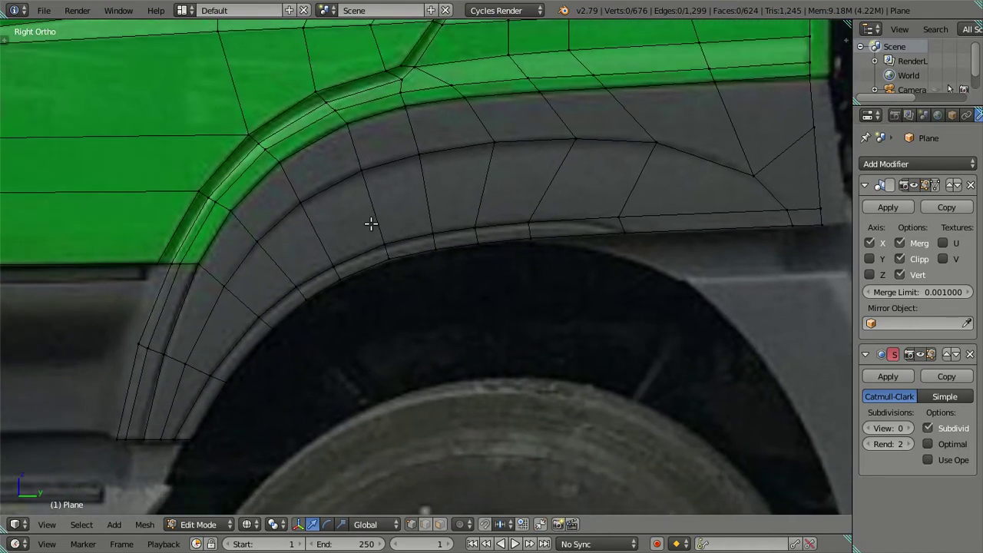
pyautogui.keyDown('shift'); pyautogui.moveTo(489, 231); pyautogui.dragTo(325, 212, button='middle'); pyautogui.keyUp('shift')
pyautogui.scroll(3, 396, 245)
pyautogui.rightClick(462, 159)
pyautogui.press('g')
pyautogui.press('y')
pyautogui.click(437, 130)
pyautogui.press('g')
pyautogui.press('z')
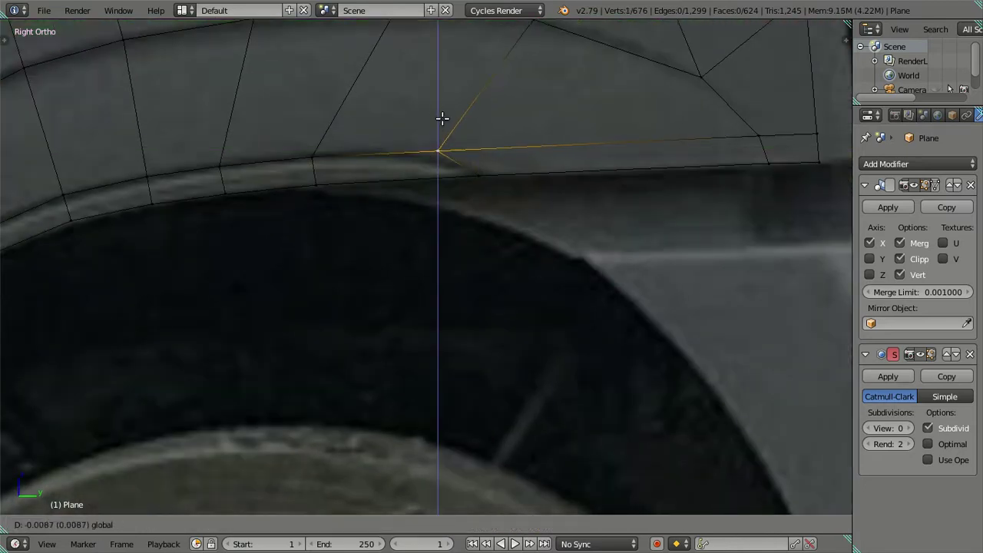
pyautogui.click(446, 121)
# - Deselect all and pan down to view more of the wheel arch
pyautogui.press('a')
pyautogui.scroll(-2, 340, 248)
pyautogui.moveTo(340, 248)
pyautogui.keyDown('shift'); pyautogui.mouseDown(button='middle')
pyautogui.moveTo(592, 180)
pyautogui.moveTo(230, 266)
pyautogui.mouseUp(button='middle'); pyautogui.keyUp('shift')
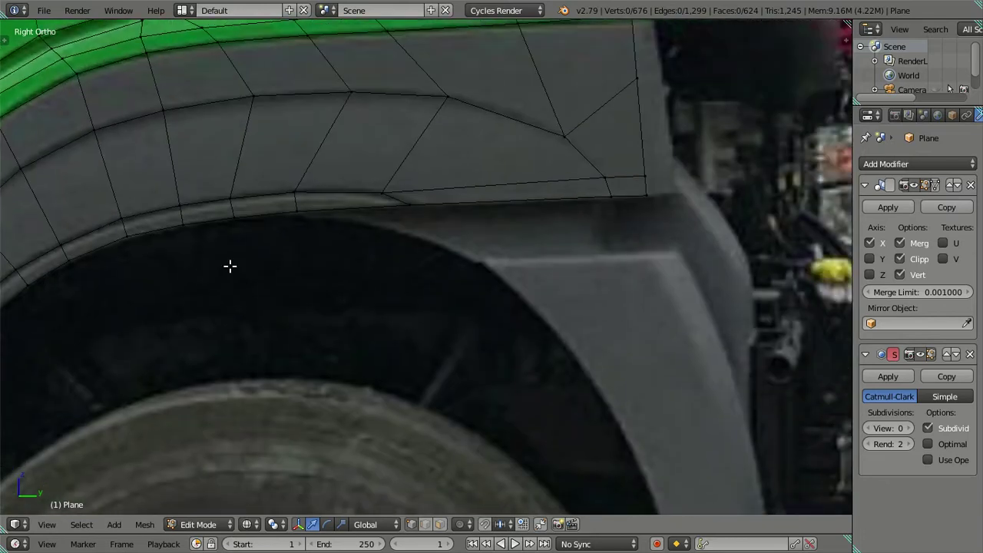
pyautogui.keyDown('shift'); pyautogui.moveTo(468, 176); pyautogui.dragTo(461, 237, button='middle'); pyautogui.keyUp('shift')
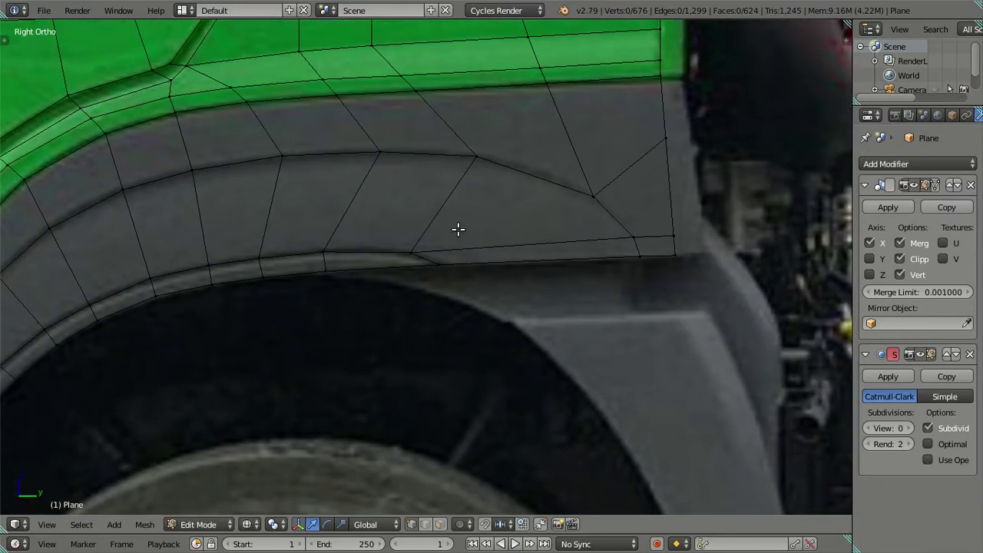
pyautogui.scroll(-2, 458, 225)
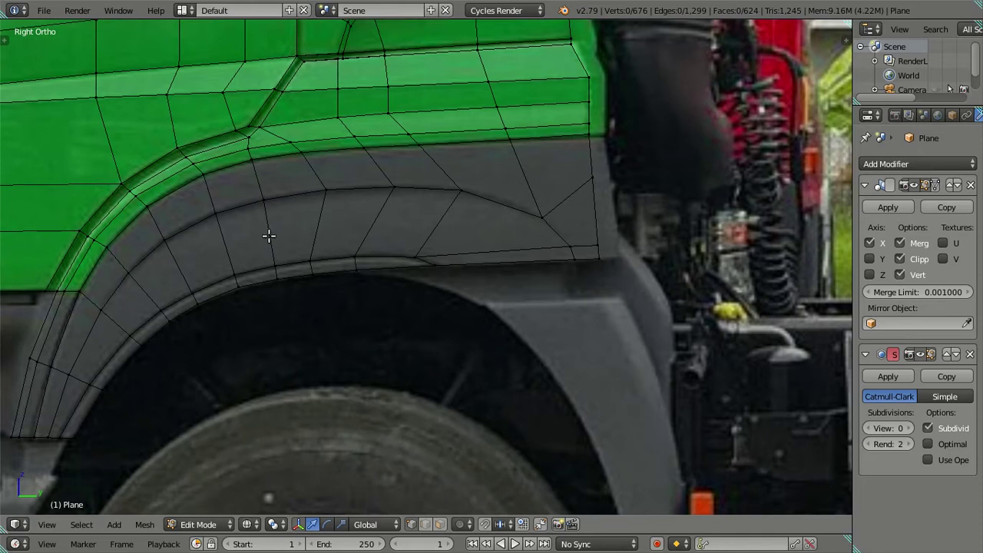
# - Select the edge loop along the arch curve in solid shading and switch to edge select mode
pyautogui.rightClick(142, 263)
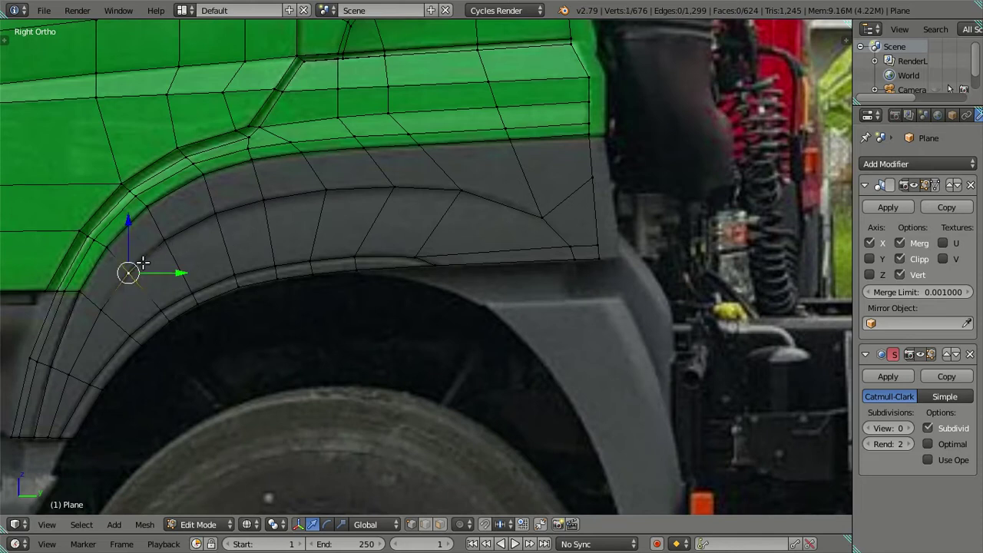
pyautogui.keyDown('alt'); pyautogui.rightClick(533, 212); pyautogui.keyUp('alt')
pyautogui.moveTo(423, 237); pyautogui.dragTo(423, 212, button='middle')
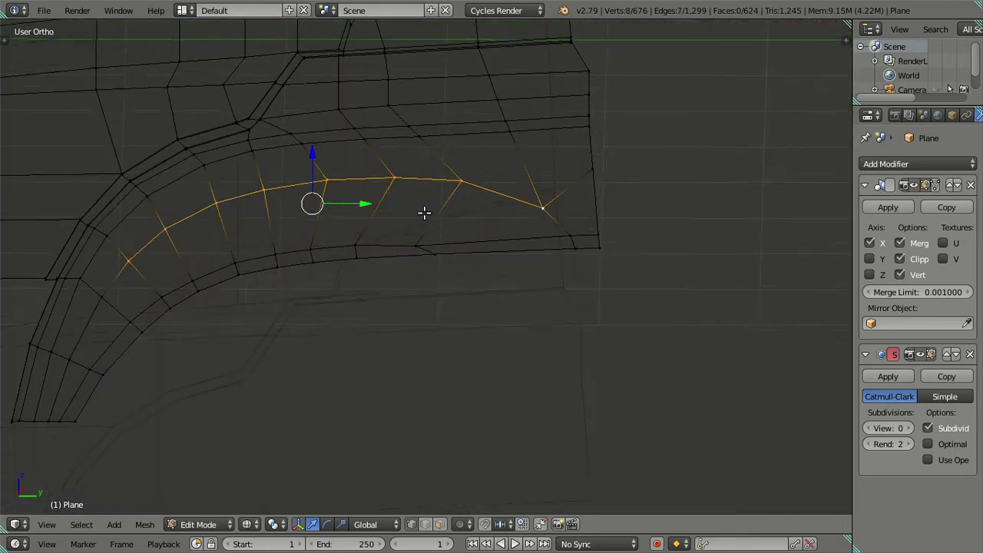
pyautogui.press('z')
pyautogui.hotkey('shift', 'd')
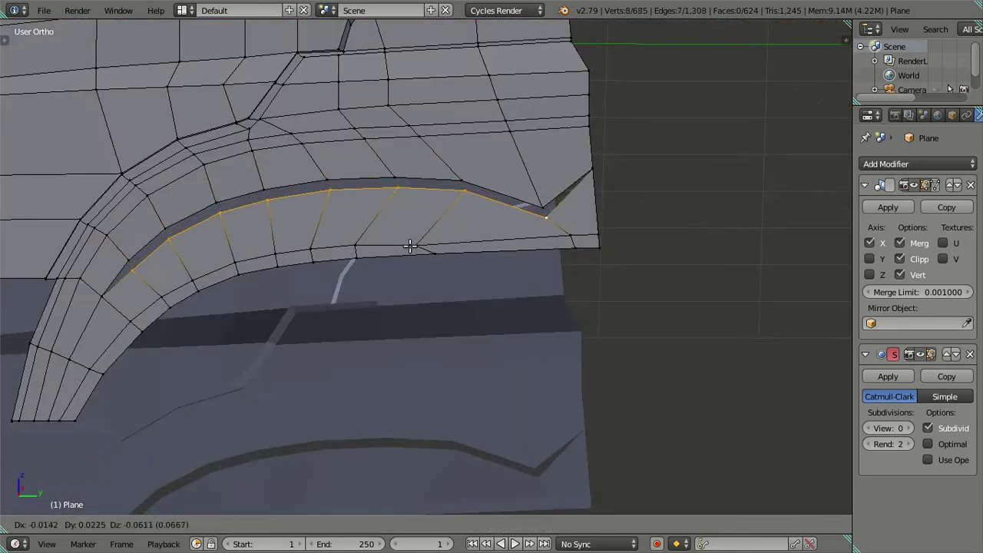
pyautogui.rightClick(409, 243)
pyautogui.hotkey('ctrl', 'z')
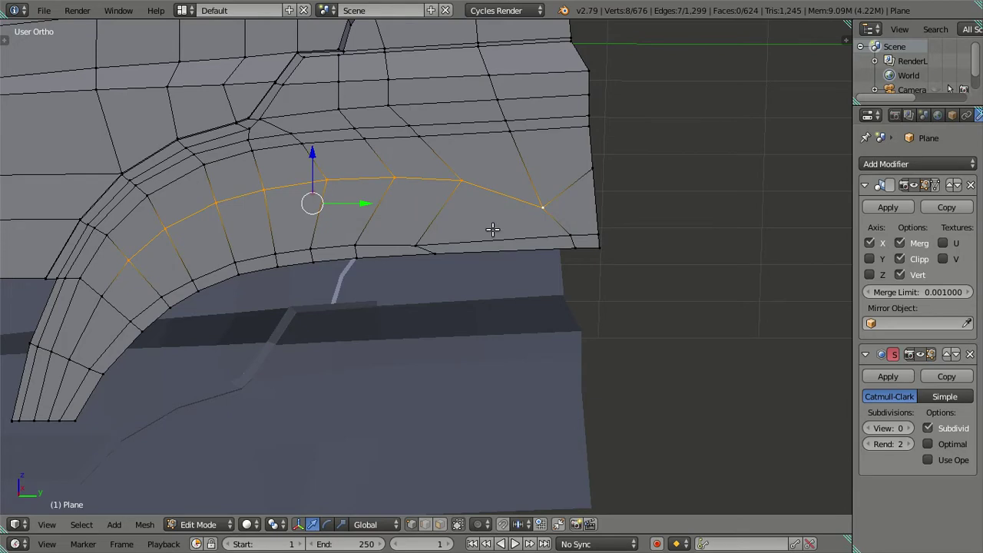
pyautogui.click(424, 524)
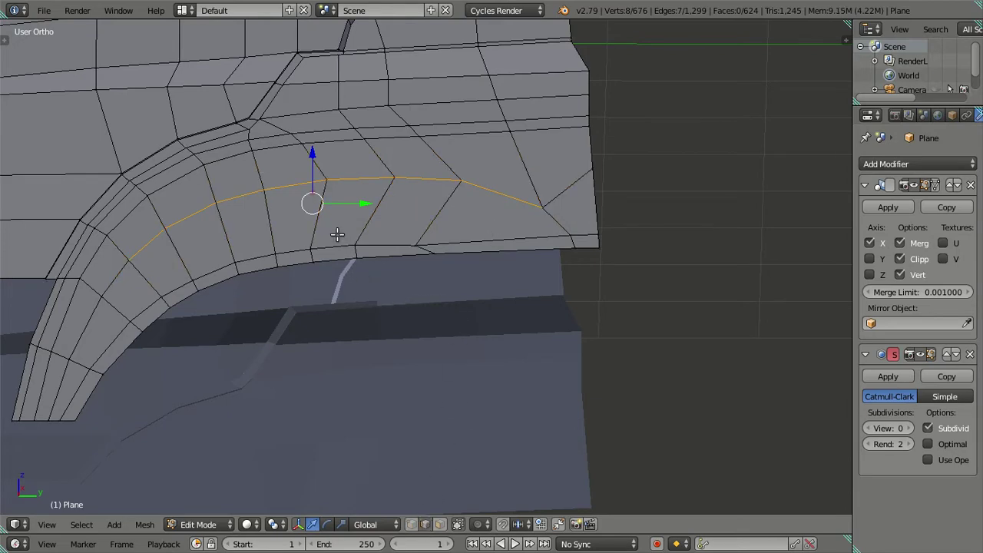
# - Duplicate the arch edge loop in place and push it inward along X
pyautogui.hotkey('shift', 'd')
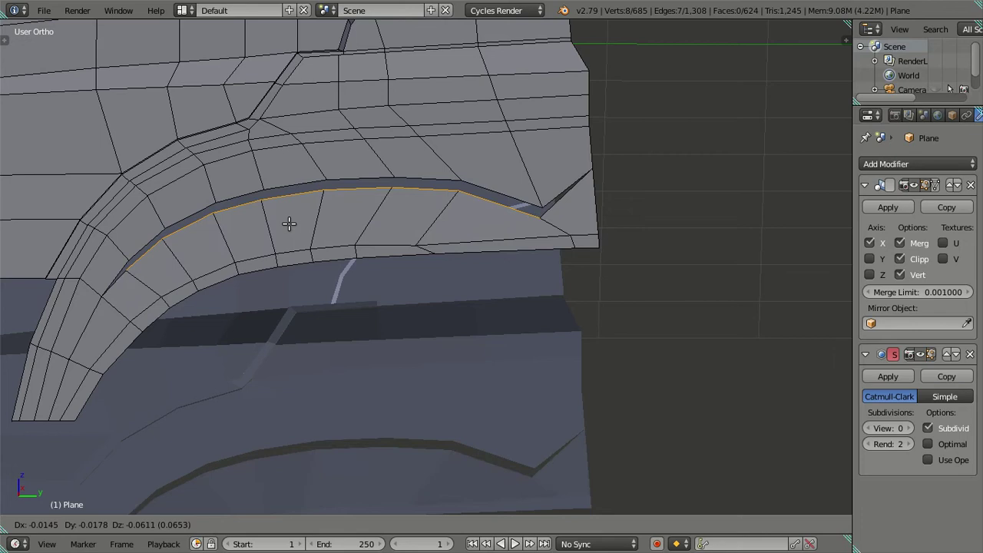
pyautogui.rightClick(289, 223)
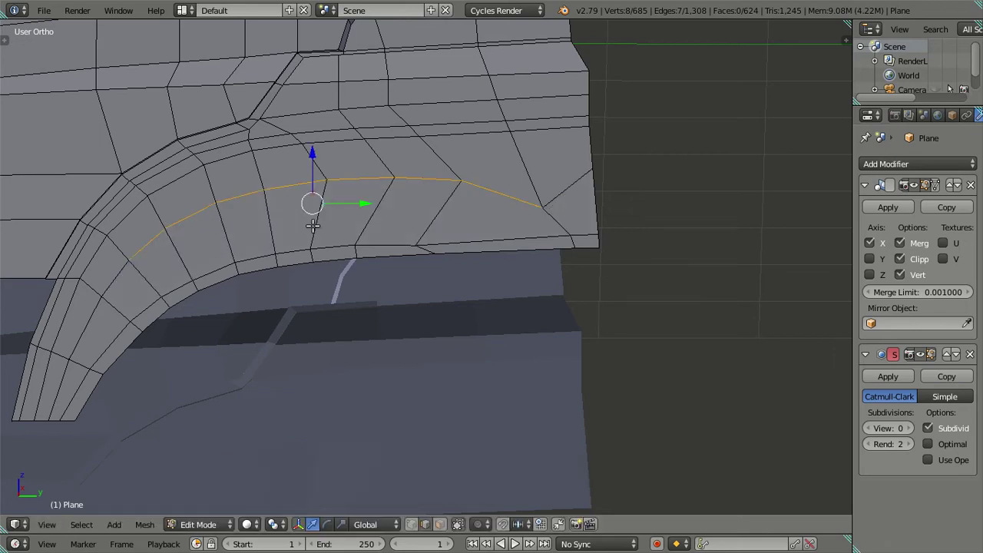
pyautogui.moveTo(373, 201)
pyautogui.mouseDown(button='middle')
pyautogui.moveTo(437, 235)
pyautogui.moveTo(346, 259)
pyautogui.moveTo(373, 237)
pyautogui.moveTo(346, 259)
pyautogui.moveTo(357, 253)
pyautogui.moveTo(285, 198)
pyautogui.mouseUp(button='middle')
pyautogui.press('g')
pyautogui.press('x')
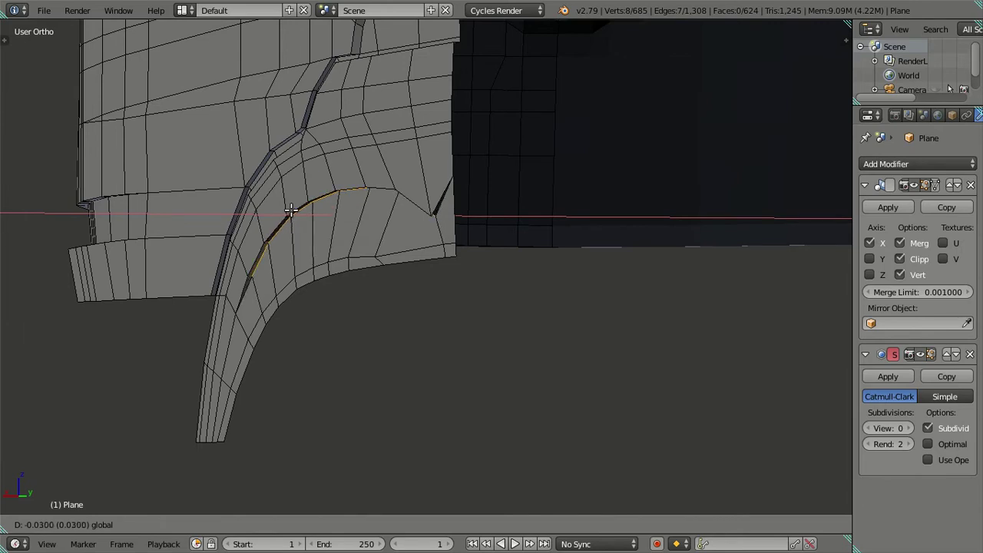
pyautogui.click(291, 208)
# - Back in the side view, nudge the loop vertically onto the panel line and inspect the groove
pyautogui.press('KP_3')
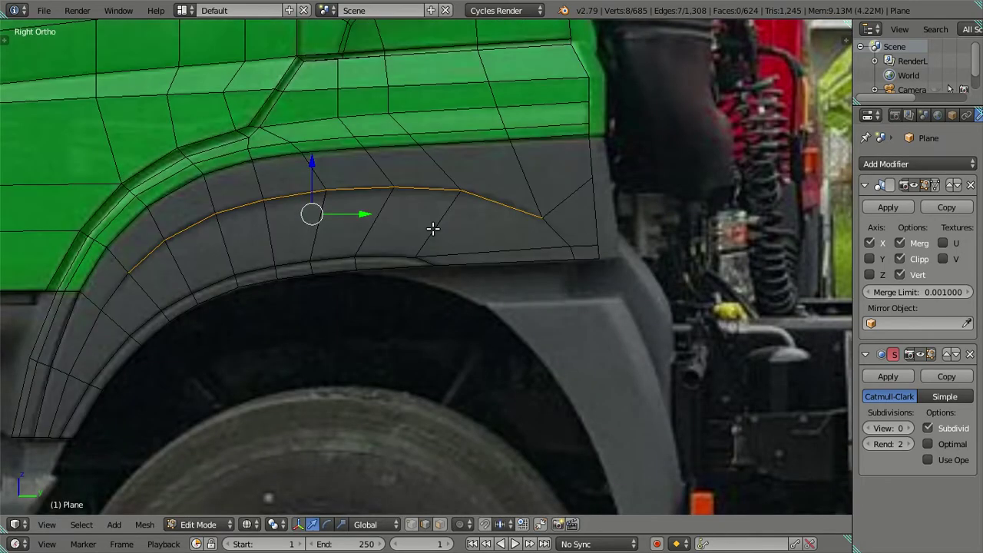
pyautogui.scroll(1, 389, 219)
pyautogui.scroll(1, 289, 189)
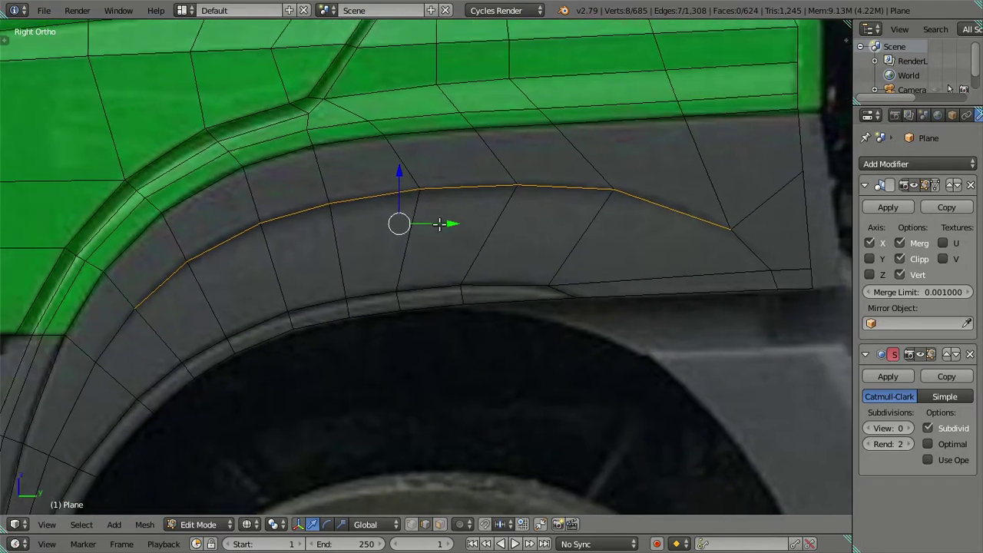
pyautogui.moveTo(399, 170); pyautogui.dragTo(401, 174)
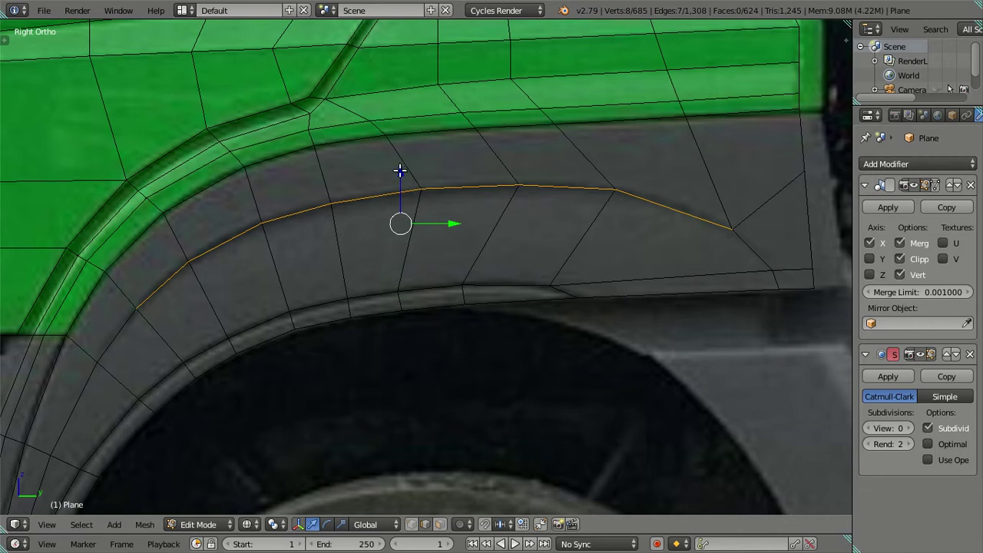
pyautogui.moveTo(402, 169)
pyautogui.mouseDown(button='middle')
pyautogui.moveTo(432, 213)
pyautogui.moveTo(496, 222)
pyautogui.moveTo(578, 169)
pyautogui.mouseUp(button='middle')
# - Extrude a new vertex from the corner at the groove's end
pyautogui.press('a')
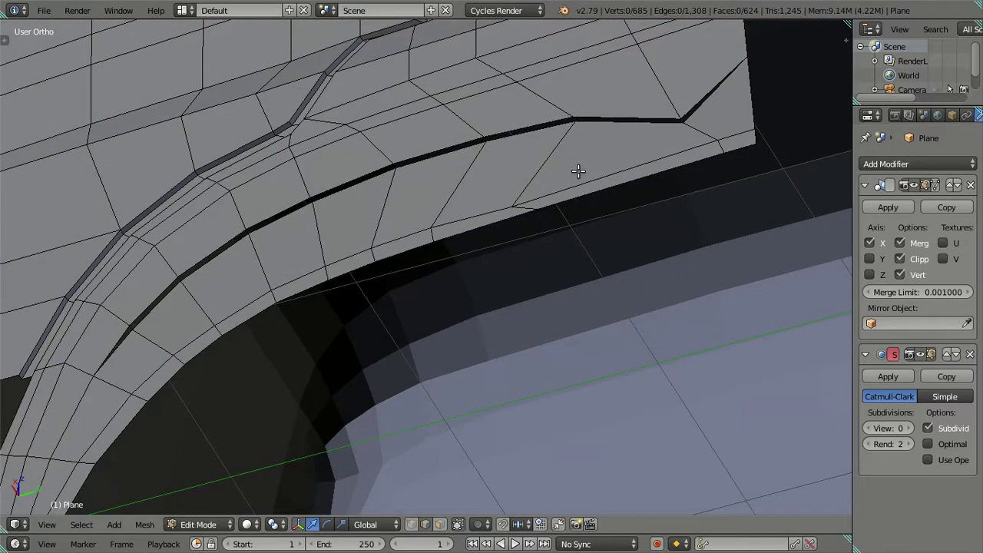
pyautogui.scroll(3, 384, 243)
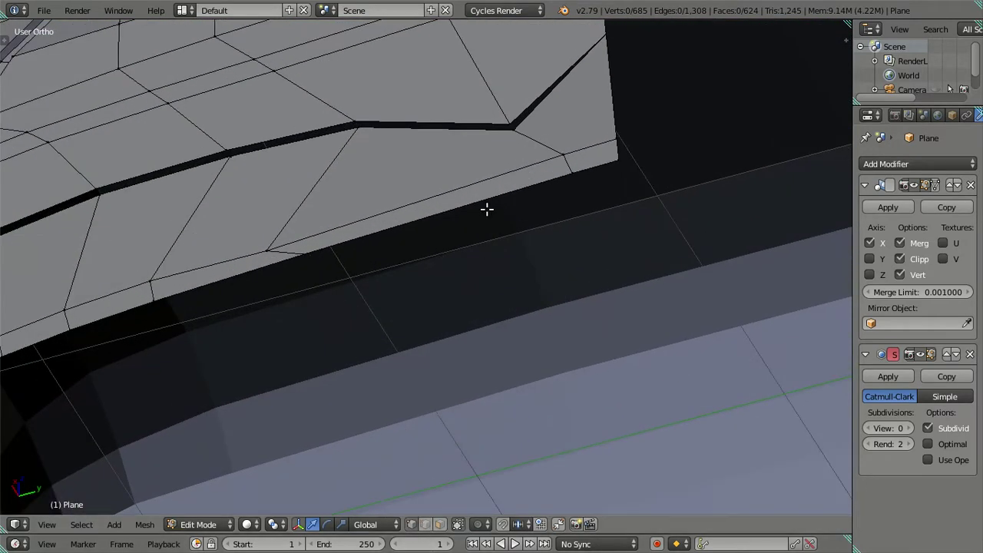
pyautogui.rightClick(515, 140)
pyautogui.press('e')
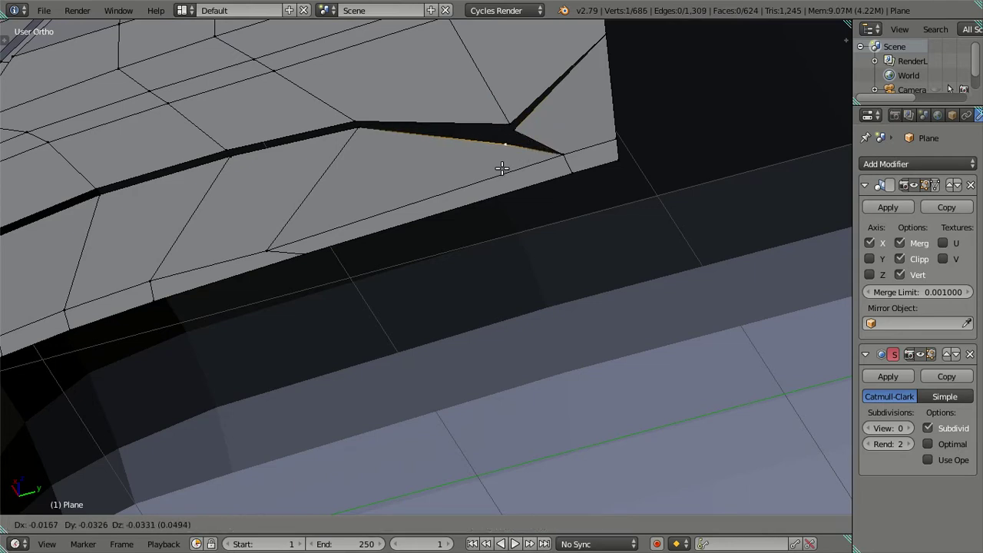
pyautogui.rightClick(497, 168)
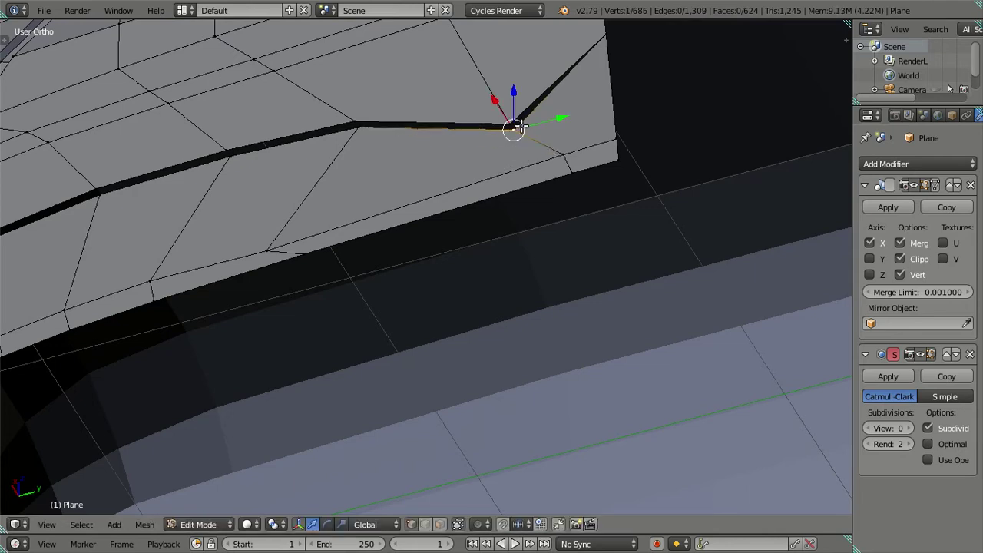
# - In wireframe, merge the extruded vertex into its neighbour at the last selected vertex
pyautogui.press('z')
pyautogui.scroll(3, 522, 169)
pyautogui.keyDown('shift'); pyautogui.moveTo(471, 219); pyautogui.dragTo(415, 296, button='middle'); pyautogui.keyUp('shift')
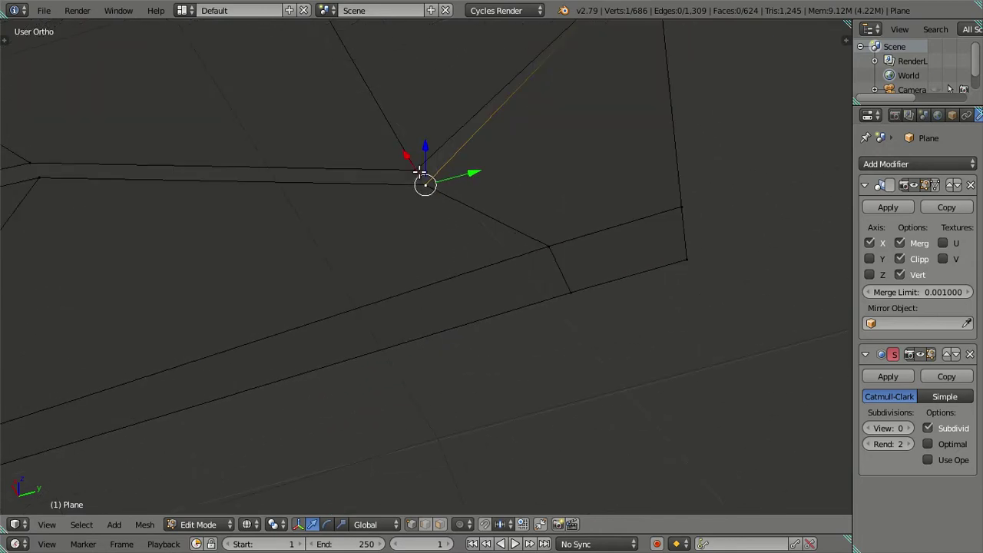
pyautogui.keyDown('shift'); pyautogui.rightClick(419, 169); pyautogui.keyUp('shift')
pyautogui.hotkey('alt', 'm')
pyautogui.click(512, 192)
pyautogui.press('a')
pyautogui.press('z')
# - Fill an edge along the groove edge, reposition the crease vertices, and fill a face there
pyautogui.moveTo(413, 222); pyautogui.dragTo(526, 286, button='middle')
pyautogui.keyDown('alt'); pyautogui.rightClick(564, 326); pyautogui.keyUp('alt')
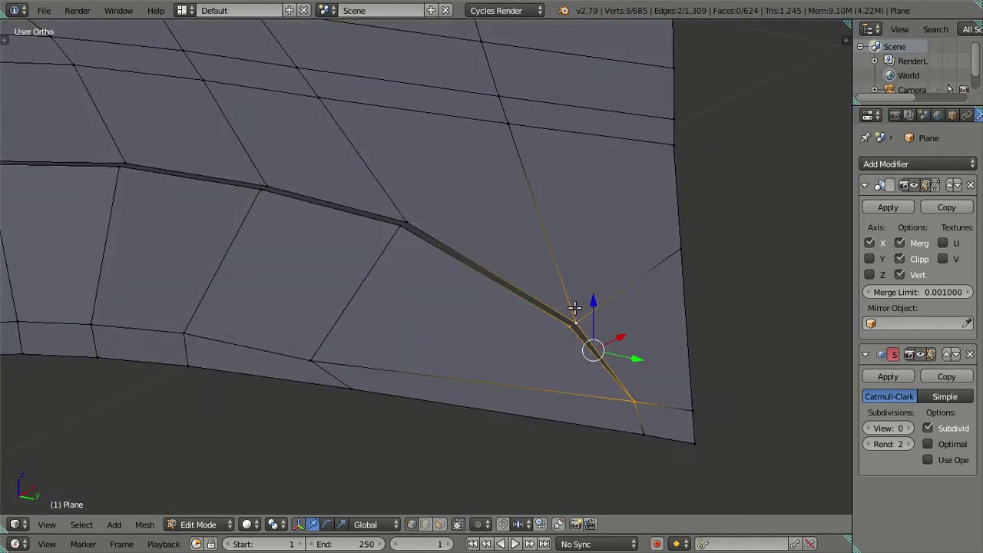
pyautogui.press('f')
pyautogui.rightClick(407, 223)
pyautogui.keyDown('alt'); pyautogui.rightClick(399, 225); pyautogui.keyUp('alt')
pyautogui.press('g')
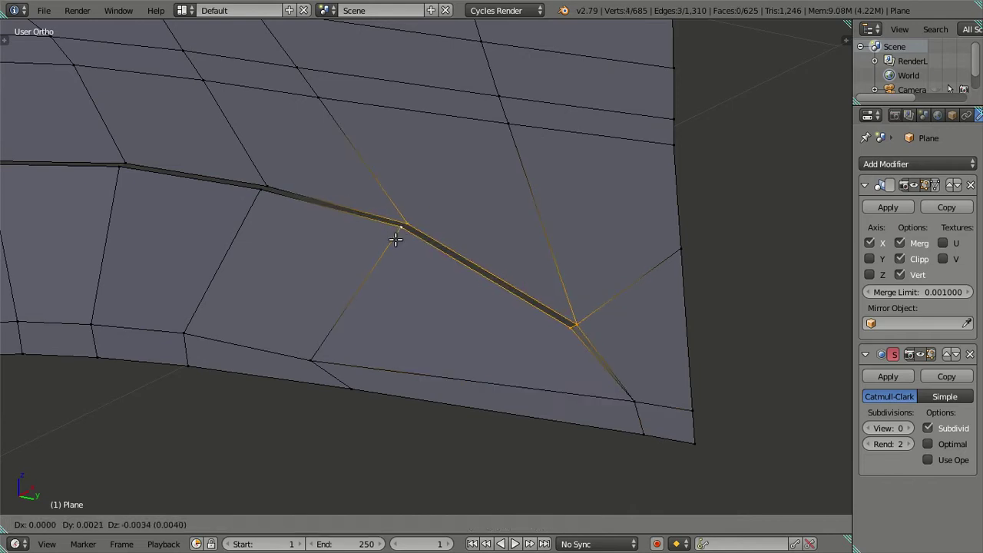
pyautogui.click(368, 252)
pyautogui.press('f')
# - Add a connecting edge in the groove strip and fill a face across the gap
pyautogui.moveTo(373, 252)
pyautogui.mouseDown(button='middle')
pyautogui.moveTo(537, 299)
pyautogui.moveTo(537, 268)
pyautogui.mouseUp(button='middle')
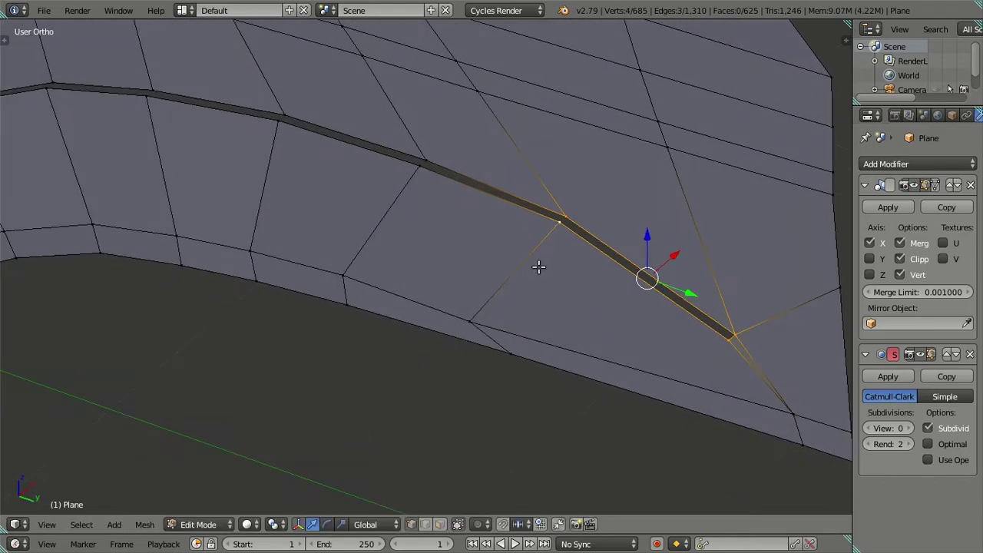
pyautogui.rightClick(425, 171)
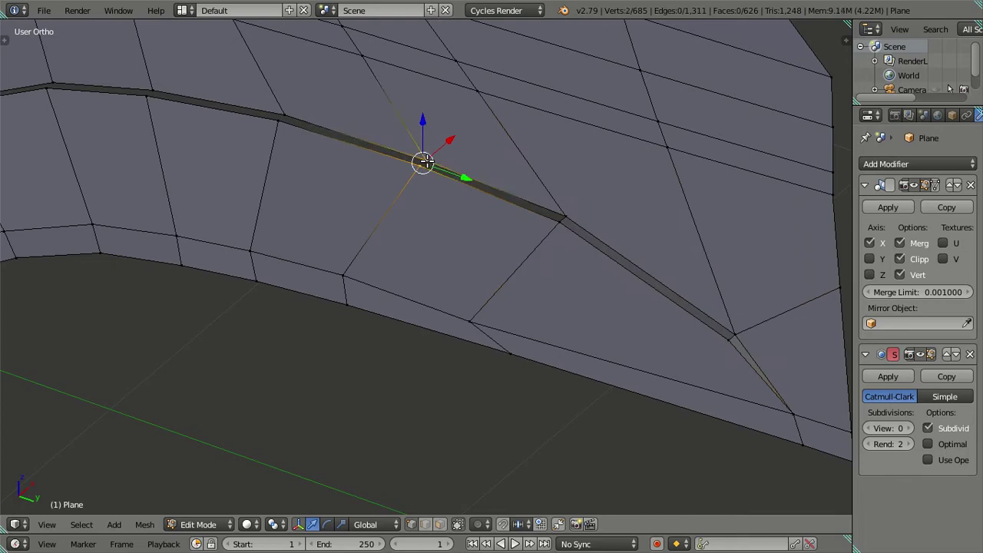
pyautogui.press('f')
pyautogui.rightClick(420, 166)
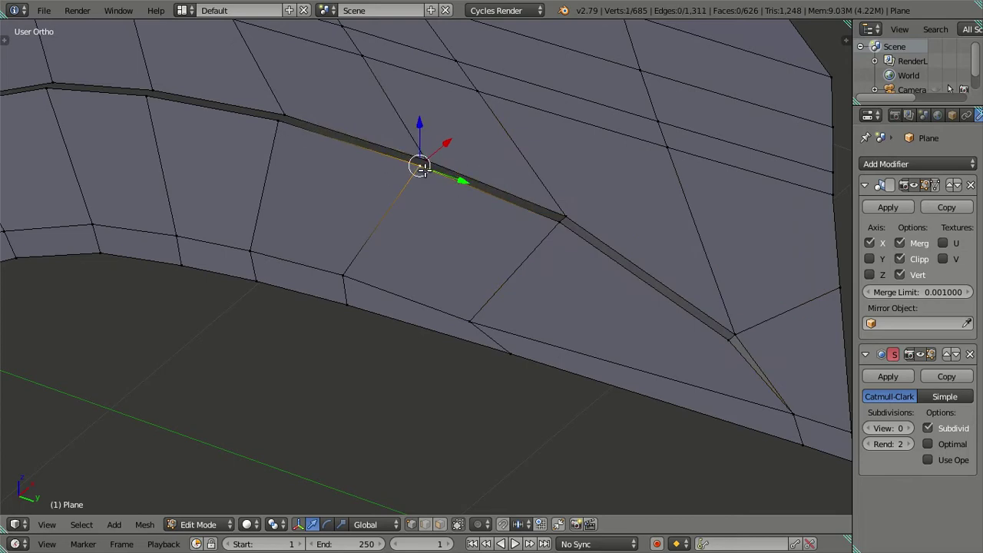
pyautogui.keyDown('ctrl'); pyautogui.rightClick(427, 153); pyautogui.keyUp('ctrl')
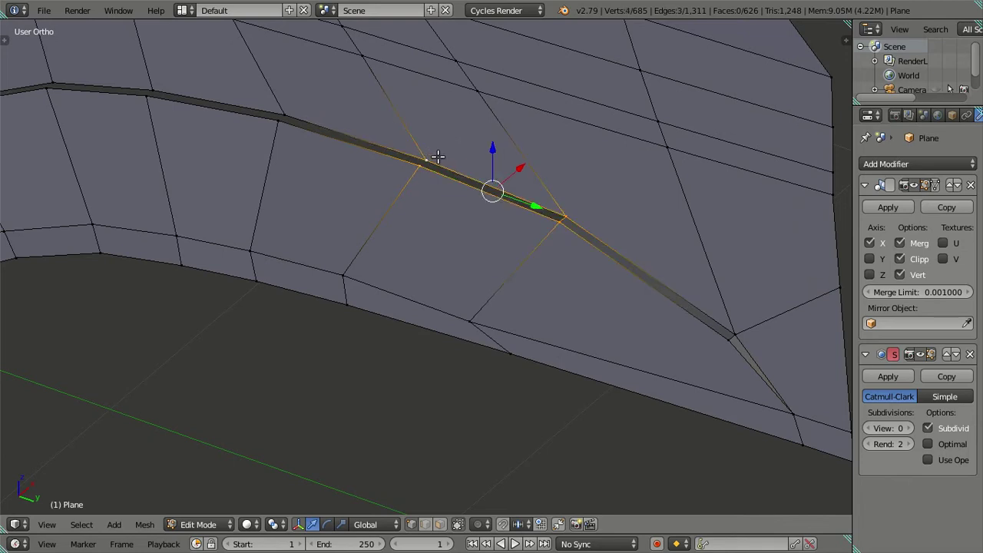
pyautogui.press('f')
pyautogui.press('a')
# - Fill the next three groove strip segments with faces
pyautogui.moveTo(324, 165); pyautogui.dragTo(506, 212, button='middle')
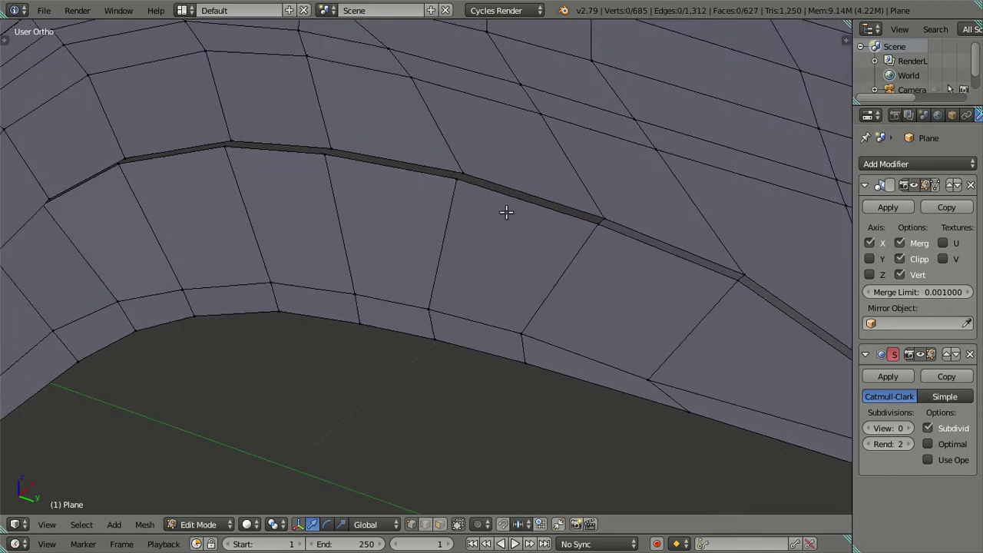
pyautogui.rightClick(454, 182)
pyautogui.keyDown('ctrl'); pyautogui.rightClick(476, 161); pyautogui.keyUp('ctrl')
pyautogui.press('f')
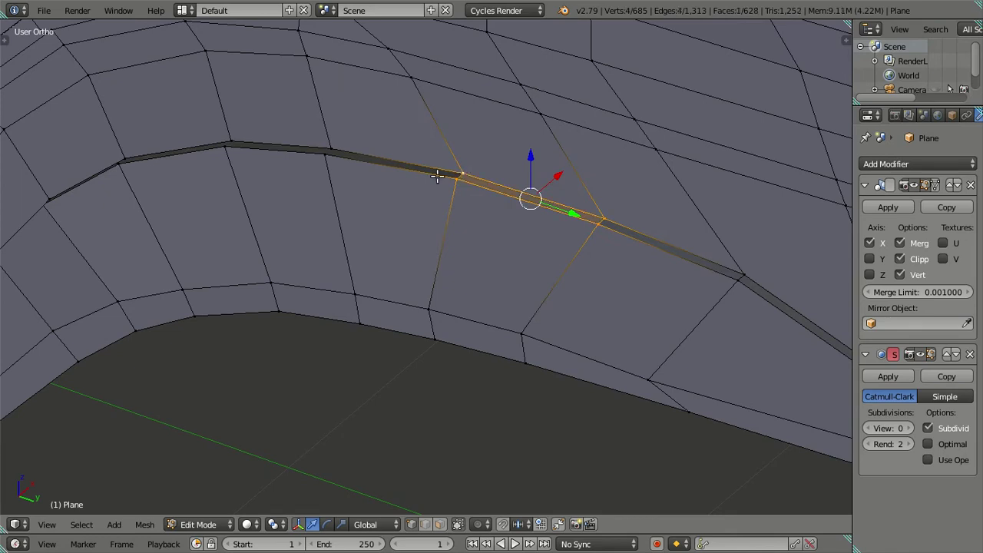
pyautogui.rightClick(336, 147)
pyautogui.press('f')
pyautogui.rightClick(227, 143)
pyautogui.keyDown('ctrl'); pyautogui.rightClick(227, 140); pyautogui.keyUp('ctrl')
pyautogui.press('f')
# - Close the next strip gap with a face plus a triangle
pyautogui.moveTo(235, 167)
pyautogui.mouseDown(button='middle')
pyautogui.moveTo(279, 195)
pyautogui.moveTo(466, 258)
pyautogui.mouseUp(button='middle')
pyautogui.rightClick(401, 229)
pyautogui.keyDown('shift'); pyautogui.rightClick(520, 216); pyautogui.keyUp('shift')
pyautogui.press('f')
pyautogui.keyDown('shift'); pyautogui.rightClick(313, 274); pyautogui.keyUp('shift')
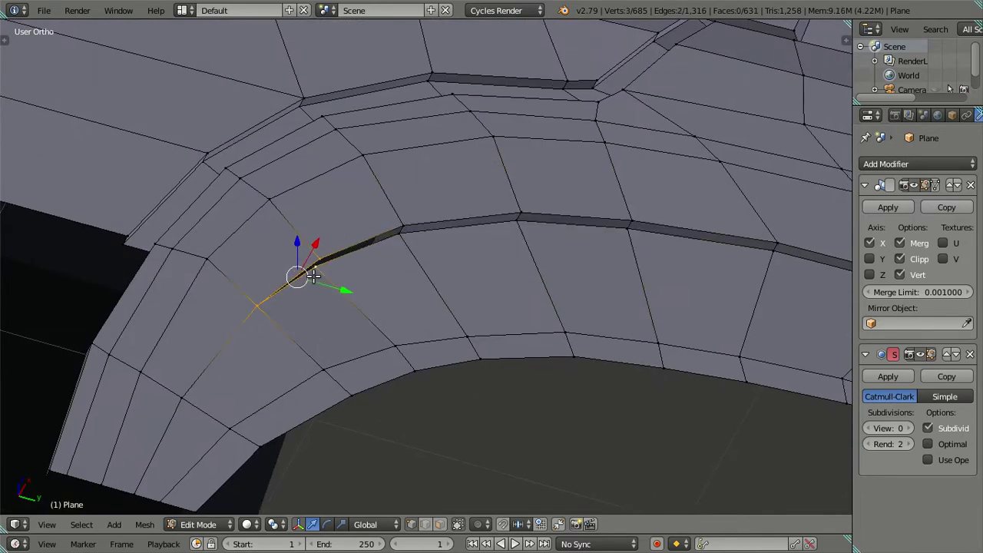
pyautogui.press('f')
# - Fill the final face at the strip's end
pyautogui.rightClick(321, 264)
pyautogui.keyDown('shift'); pyautogui.rightClick(402, 231); pyautogui.keyUp('shift')
pyautogui.keyDown('shift'); pyautogui.rightClick(403, 228); pyautogui.keyUp('shift')
pyautogui.press('f')
# - Inspect the filled arch groove in see-through, then view the smoothed cab in Object Mode
pyautogui.scroll(-2, 603, 285)
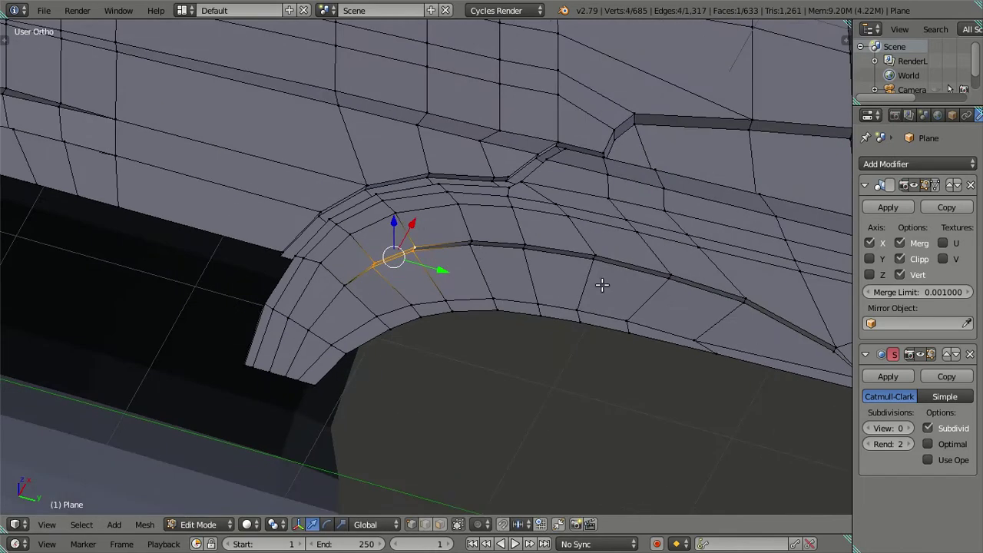
pyautogui.press('a')
pyautogui.press('z')
pyautogui.scroll(2, 589, 286)
pyautogui.moveTo(590, 286); pyautogui.dragTo(554, 256, button='middle')
pyautogui.press('z')
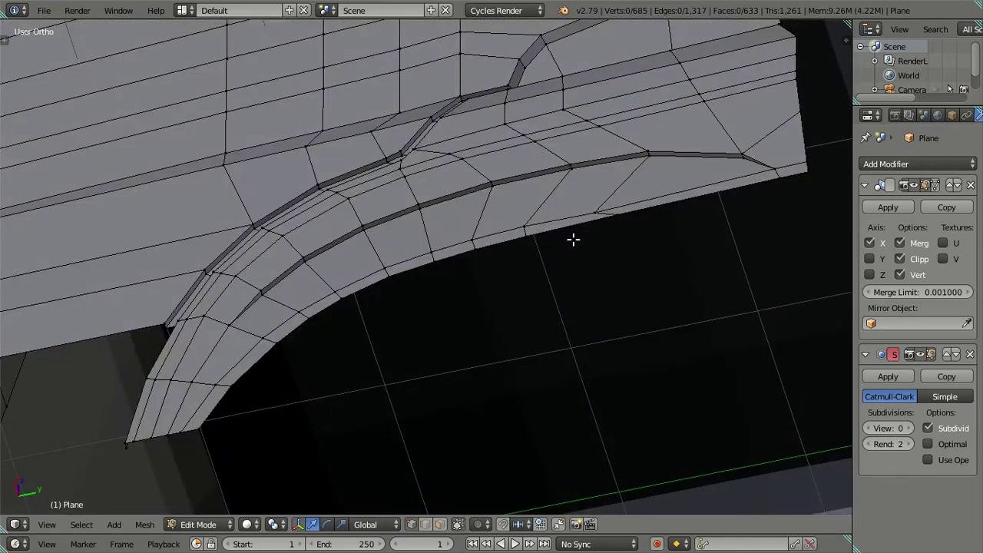
pyautogui.moveTo(446, 254)
pyautogui.mouseDown(button='middle')
pyautogui.moveTo(441, 268)
pyautogui.moveTo(558, 294)
pyautogui.moveTo(500, 349)
pyautogui.mouseUp(button='middle')
pyautogui.press('Tab')
# - Set up a Right Ortho wireframe view in Edit Mode, zoomed in on the wheel arch
pyautogui.press('KP_3')
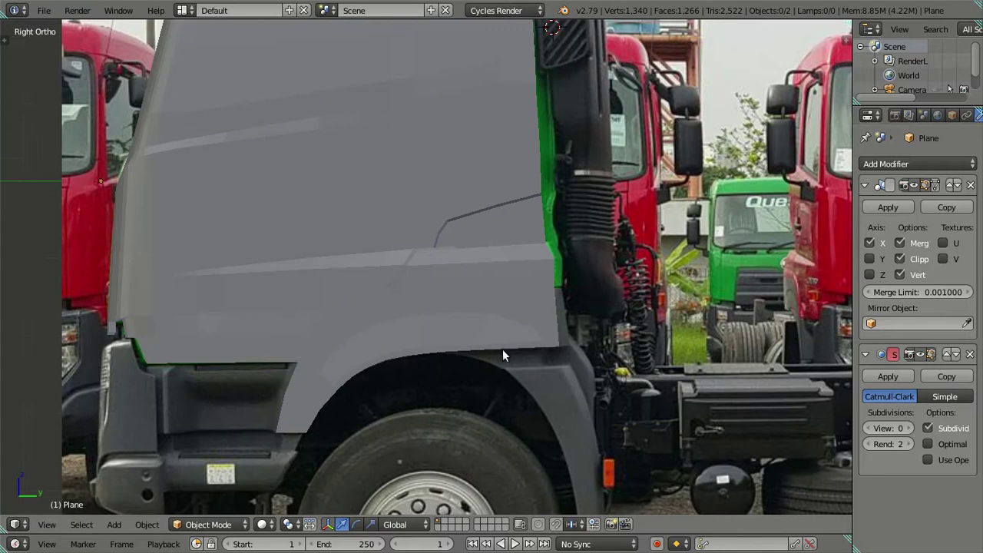
pyautogui.press('z')
pyautogui.scroll(2, 481, 322)
pyautogui.scroll(2, 484, 257)
pyautogui.scroll(2, 489, 265)
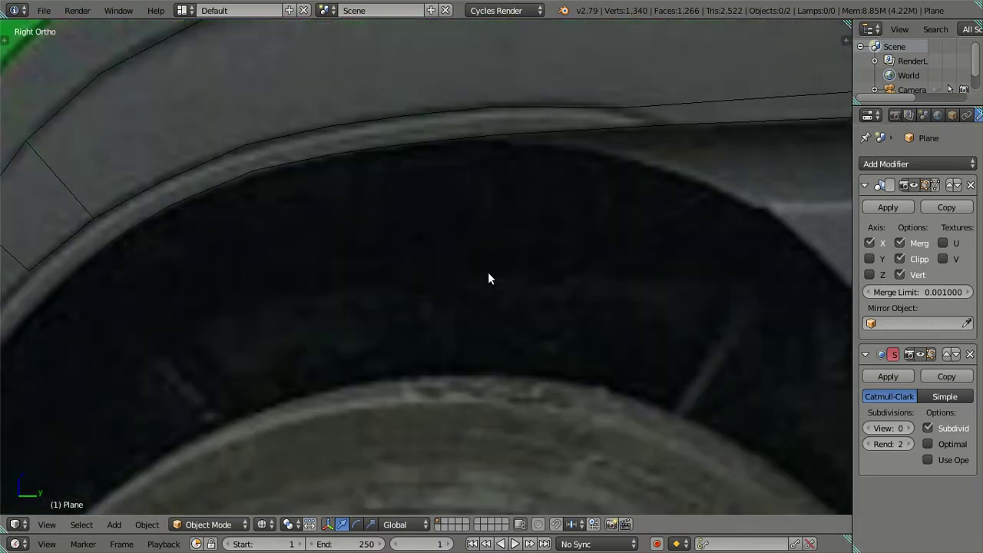
pyautogui.scroll(-3, 489, 222)
pyautogui.scroll(2, 504, 227)
pyautogui.scroll(1, 492, 215)
pyautogui.press('Tab')
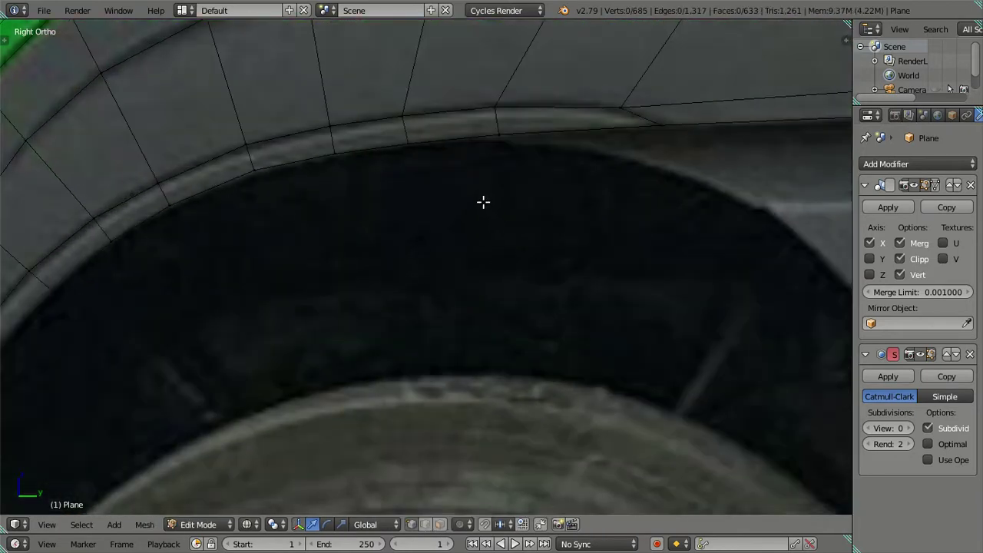
pyautogui.scroll(-1, 430, 185)
pyautogui.scroll(-1, 430, 186)
pyautogui.scroll(1, 434, 184)
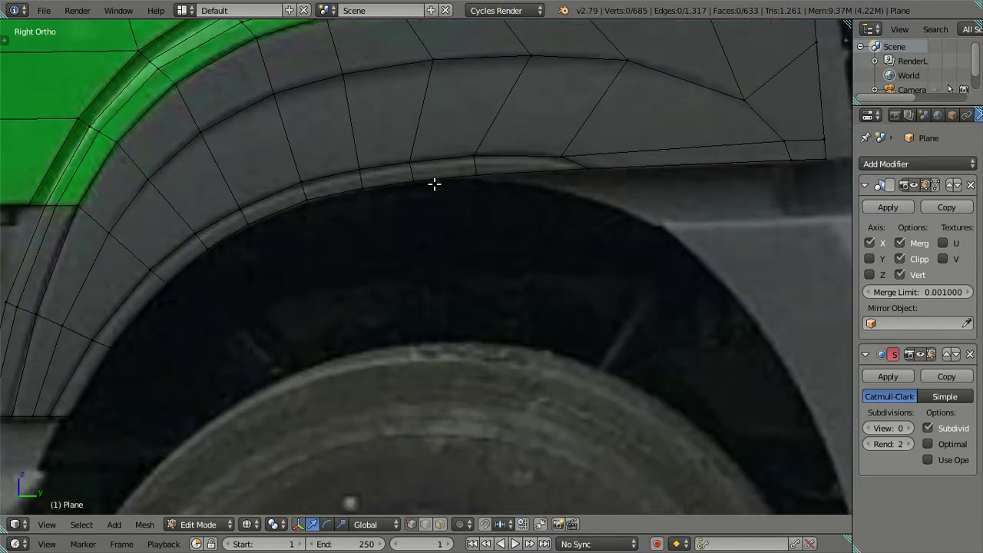
pyautogui.scroll(1, 436, 200)
pyautogui.scroll(1, 428, 212)
pyautogui.keyDown('shift'); pyautogui.moveTo(447, 213); pyautogui.dragTo(474, 243, button='middle'); pyautogui.keyUp('shift')
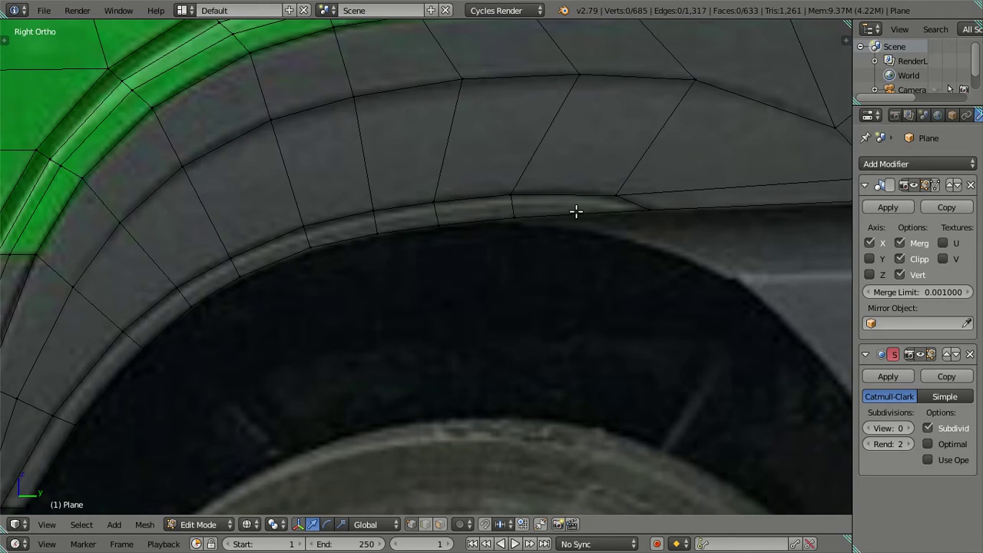
pyautogui.scroll(-1, 576, 211)
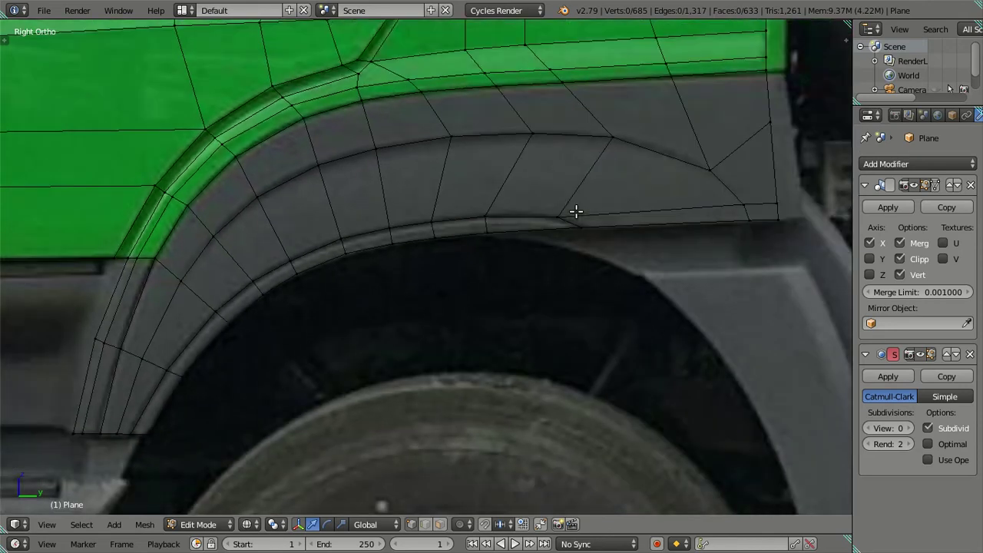
pyautogui.scroll(2, 576, 211)
pyautogui.scroll(-1, 572, 203)
pyautogui.scroll(1, 560, 228)
pyautogui.scroll(2, 464, 225)
# - Slide two vertices on the arch's lower edge horizontally onto the reference rim line
pyautogui.rightClick(526, 181)
pyautogui.moveTo(572, 179); pyautogui.dragTo(598, 175)
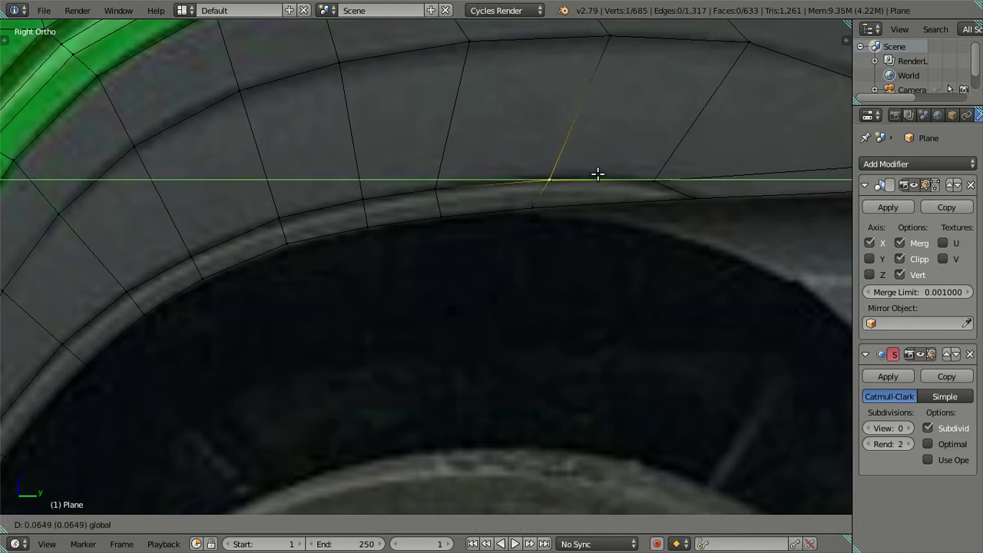
pyautogui.click(598, 174)
pyautogui.rightClick(436, 189)
pyautogui.press('g')
pyautogui.press('y')
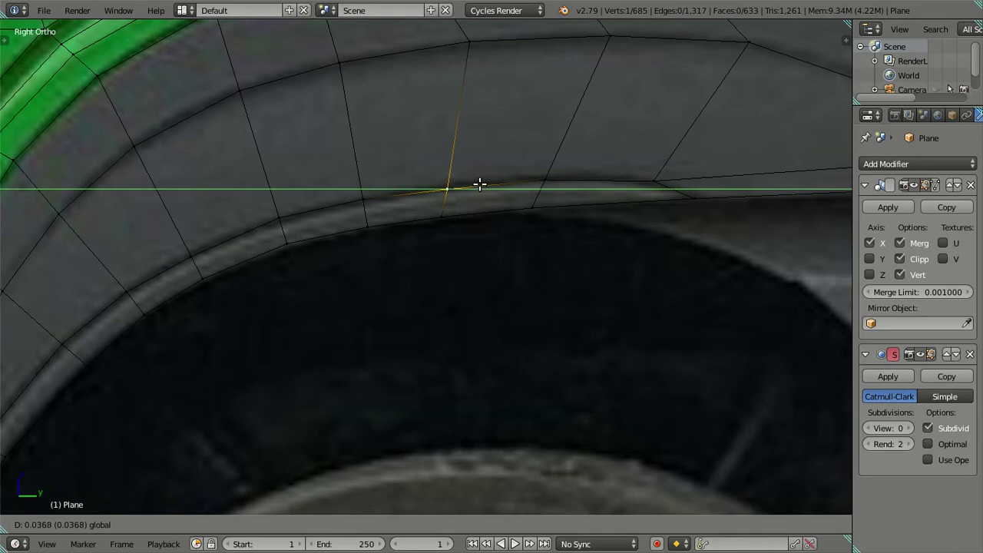
pyautogui.click(479, 184)
# - Select the vertex at the arch's bottom end, then cancel its horizontal move and deselect
pyautogui.scroll(-1, 473, 218)
pyautogui.press('a')
pyautogui.scroll(-2, 557, 257)
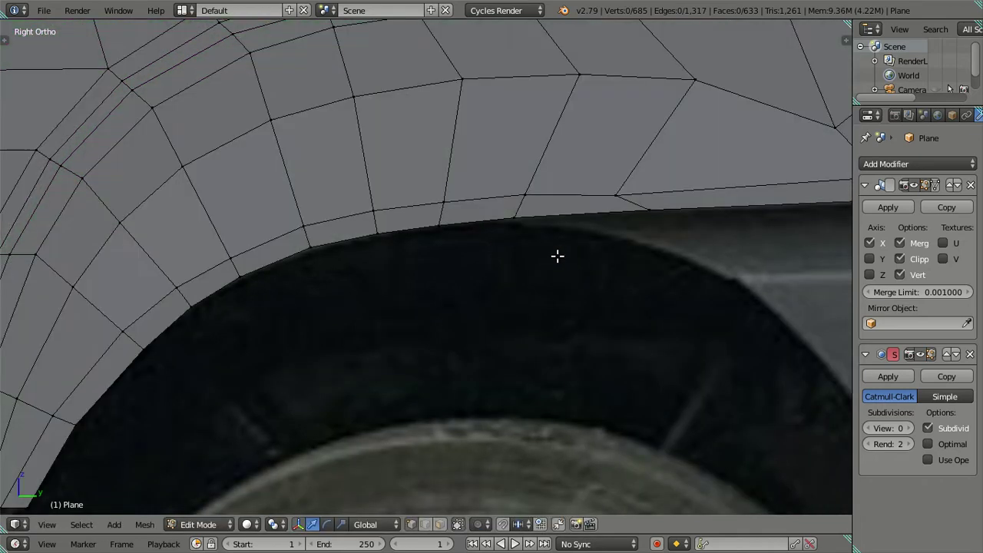
pyautogui.scroll(-1, 557, 257)
pyautogui.press('z')
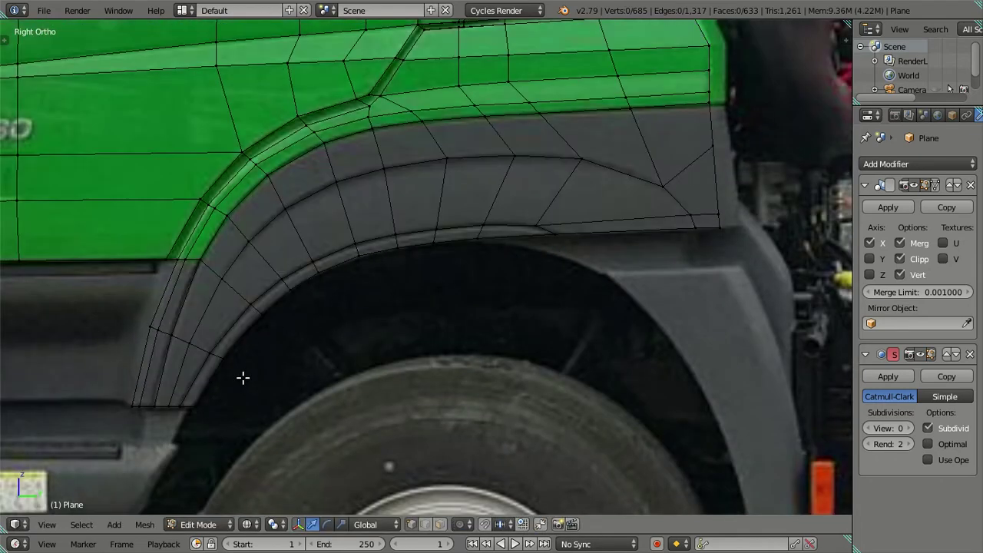
pyautogui.scroll(2, 346, 268)
pyautogui.scroll(1, 291, 310)
pyautogui.scroll(2, 471, 261)
pyautogui.scroll(2, 470, 261)
pyautogui.press('z')
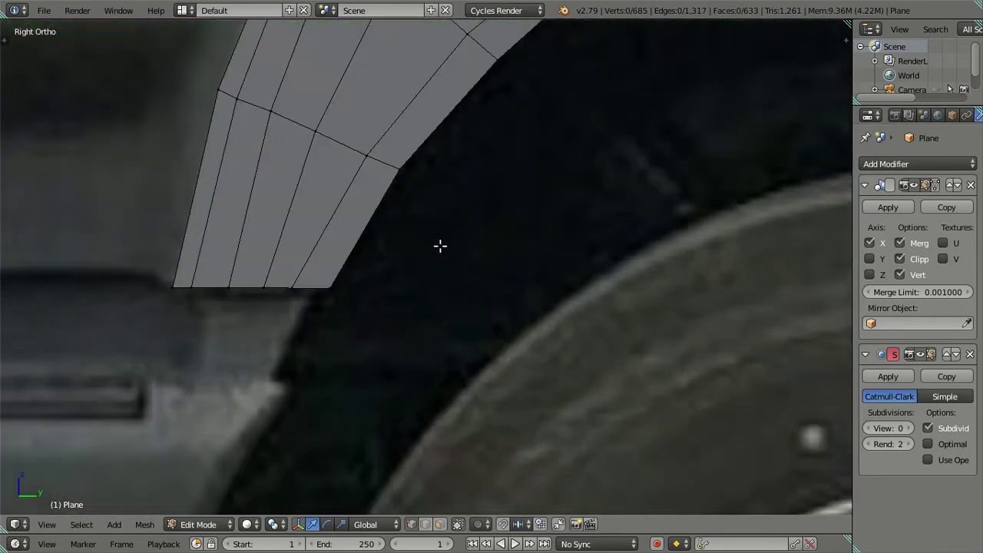
pyautogui.rightClick(298, 287)
pyautogui.press('g')
pyautogui.press('y')
pyautogui.press('Escape')
pyautogui.press('a')
# - Reposition an inner-edge arch vertex horizontally and vertically to match the reference
pyautogui.rightClick(401, 169)
pyautogui.press('z')
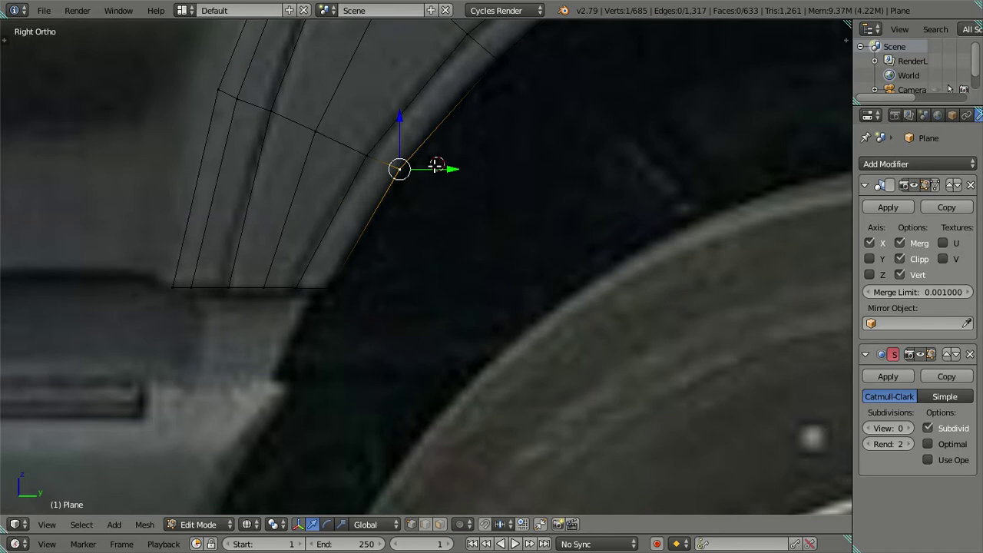
pyautogui.press('g')
pyautogui.press('y')
pyautogui.click(439, 165)
pyautogui.press('g')
pyautogui.press('z')
pyautogui.click(422, 146)
pyautogui.press('g')
pyautogui.press('y')
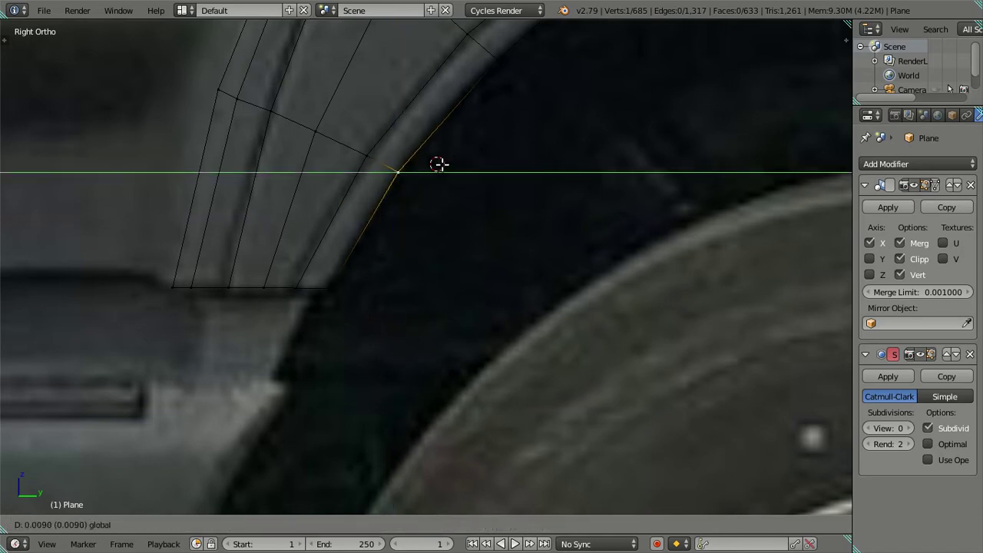
pyautogui.click(439, 164)
pyautogui.press('z')
# - Shift two vertices near the arch bottom horizontally onto the reference outline
pyautogui.keyDown('shift'); pyautogui.moveTo(440, 166); pyautogui.dragTo(425, 301, button='middle'); pyautogui.keyUp('shift')
pyautogui.moveTo(373, 246); pyautogui.dragTo(373, 248)
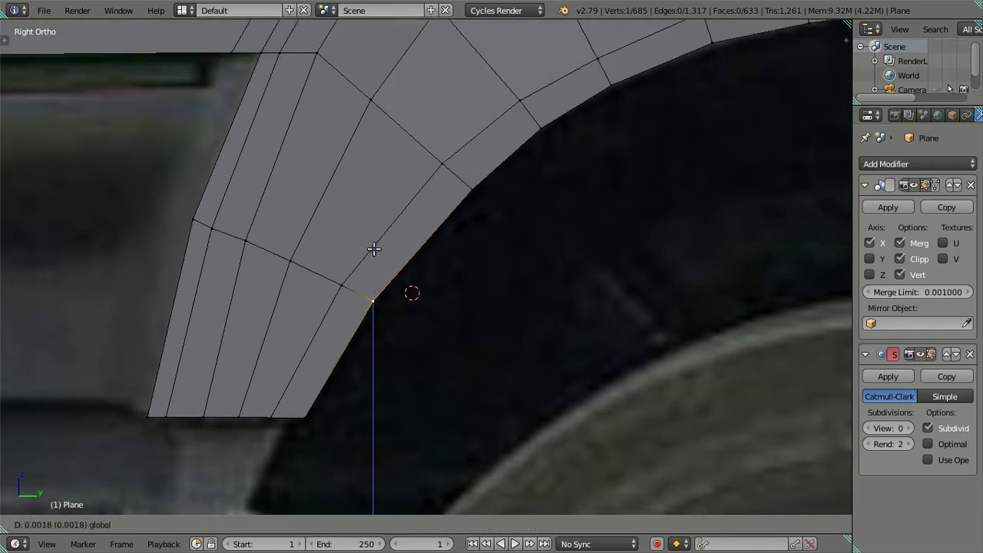
pyautogui.press('g')
pyautogui.press('y')
pyautogui.click(417, 294)
pyautogui.press('a')
pyautogui.rightClick(380, 297)
pyautogui.press('g')
pyautogui.press('y')
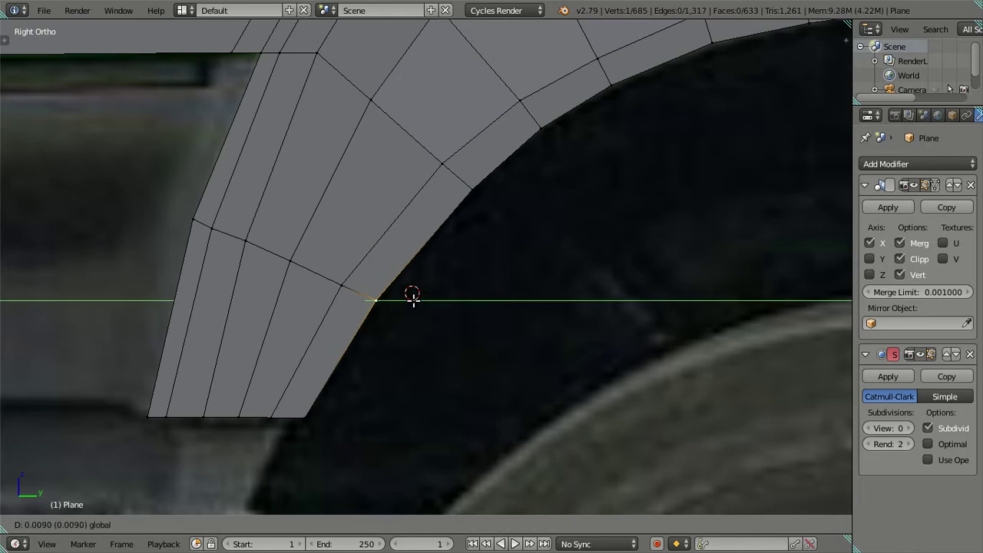
pyautogui.click(412, 297)
# - Centre on a higher arch-edge vertex and slide it horizontally onto the reference
pyautogui.rightClick(471, 189)
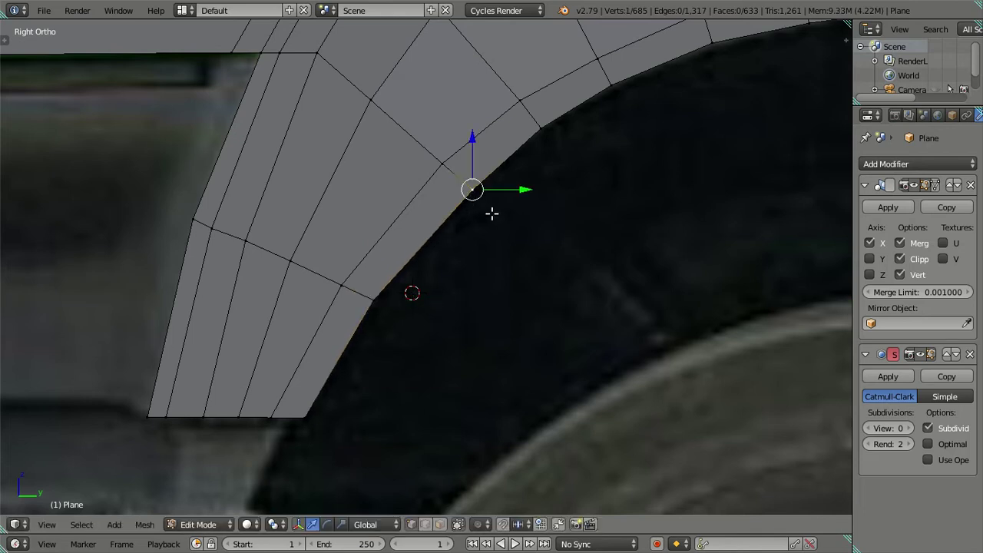
pyautogui.press('KP_Decimal')
pyautogui.press('z')
pyautogui.press('g')
pyautogui.press('y')
pyautogui.click(468, 274)
pyautogui.press('a')
pyautogui.scroll(-2, 469, 274)
pyautogui.keyDown('shift'); pyautogui.moveTo(471, 271); pyautogui.dragTo(402, 336, button='middle'); pyautogui.keyUp('shift')
pyautogui.scroll(3, 467, 235)
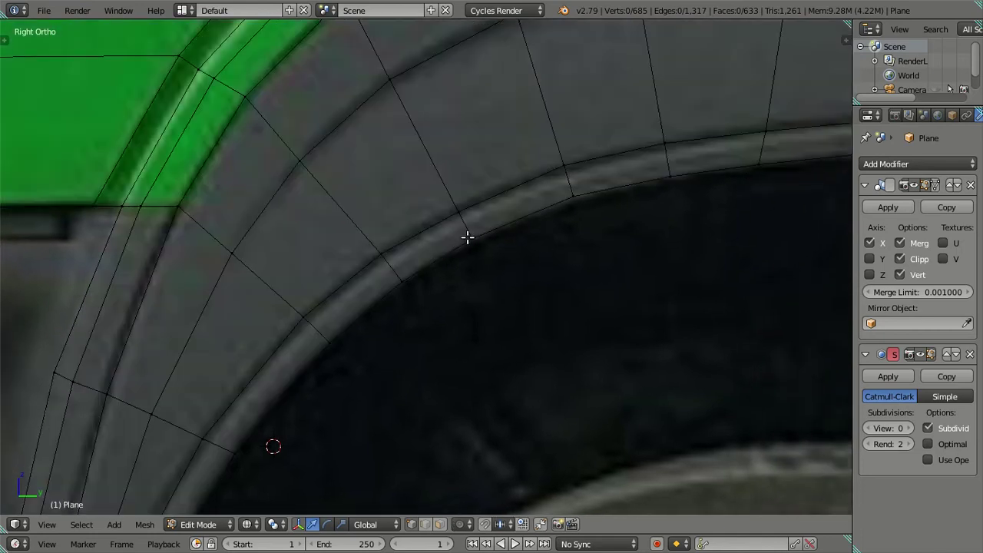
pyautogui.keyDown('shift'); pyautogui.moveTo(467, 235); pyautogui.dragTo(409, 265, button='middle'); pyautogui.keyUp('shift')
# - Nudge a vertex on the arch's upper curve vertically to follow the reference
pyautogui.rightClick(406, 242)
pyautogui.press('g')
pyautogui.press('z')
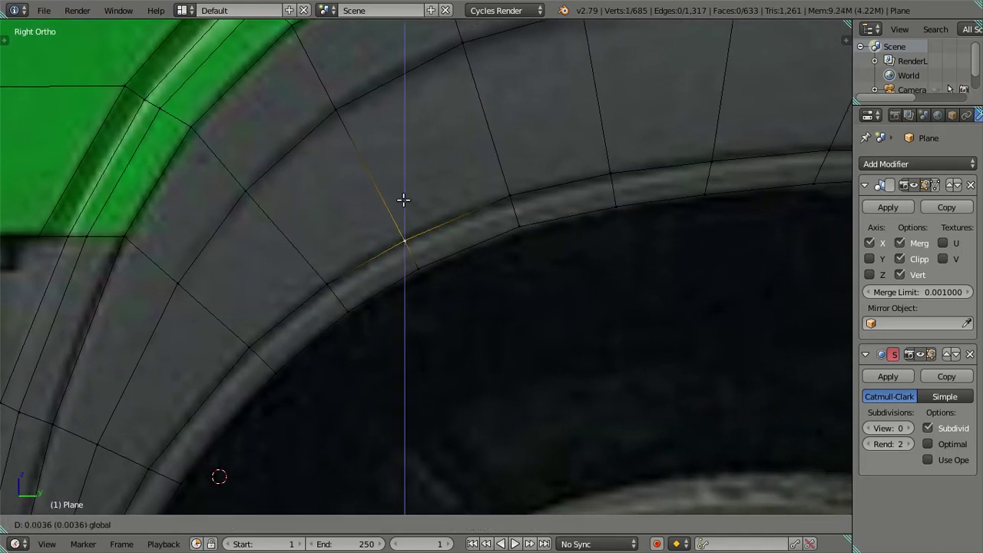
pyautogui.click(402, 200)
pyautogui.press('a')
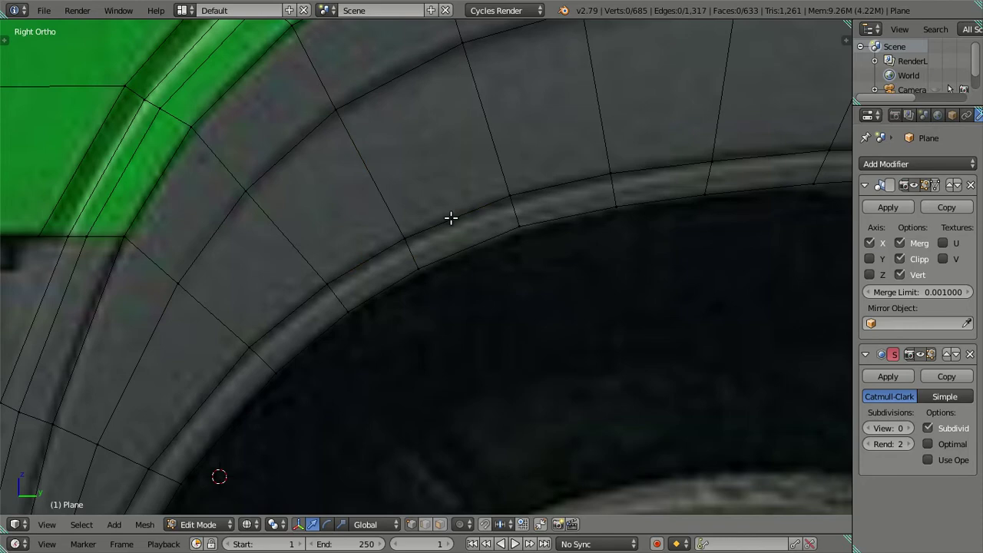
# - Frame the cab and wheel arch in opaque solid shading and orbit to check the arch in 3D
pyautogui.scroll(-1, 447, 238)
pyautogui.scroll(-2, 444, 254)
pyautogui.press('z')
pyautogui.scroll(-2, 443, 259)
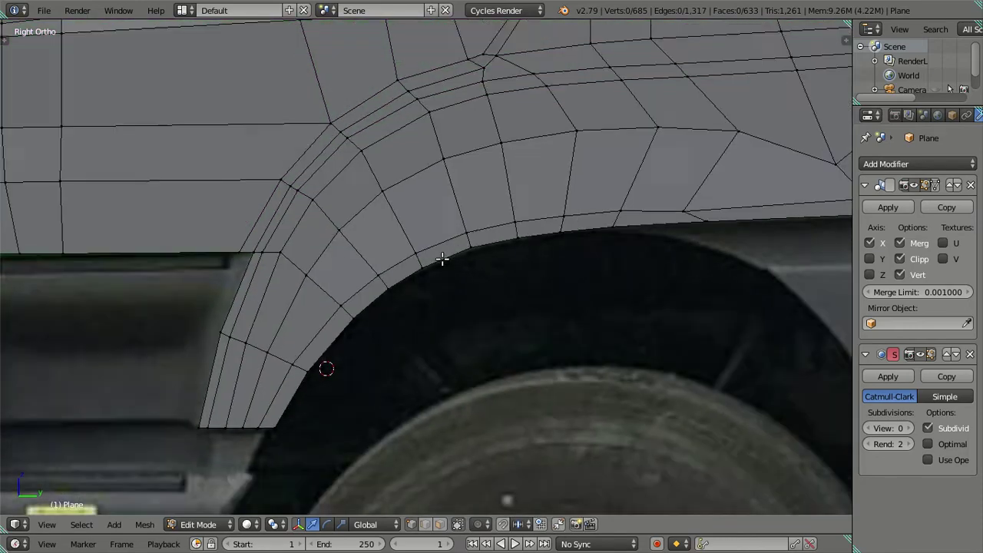
pyautogui.scroll(-2, 438, 259)
pyautogui.press('z')
pyautogui.scroll(2, 421, 254)
pyautogui.scroll(-2, 417, 254)
pyautogui.keyDown('shift'); pyautogui.moveTo(417, 255); pyautogui.dragTo(296, 313, button='middle'); pyautogui.keyUp('shift')
pyautogui.keyDown('shift'); pyautogui.moveTo(392, 233); pyautogui.dragTo(410, 279, button='middle'); pyautogui.keyUp('shift')
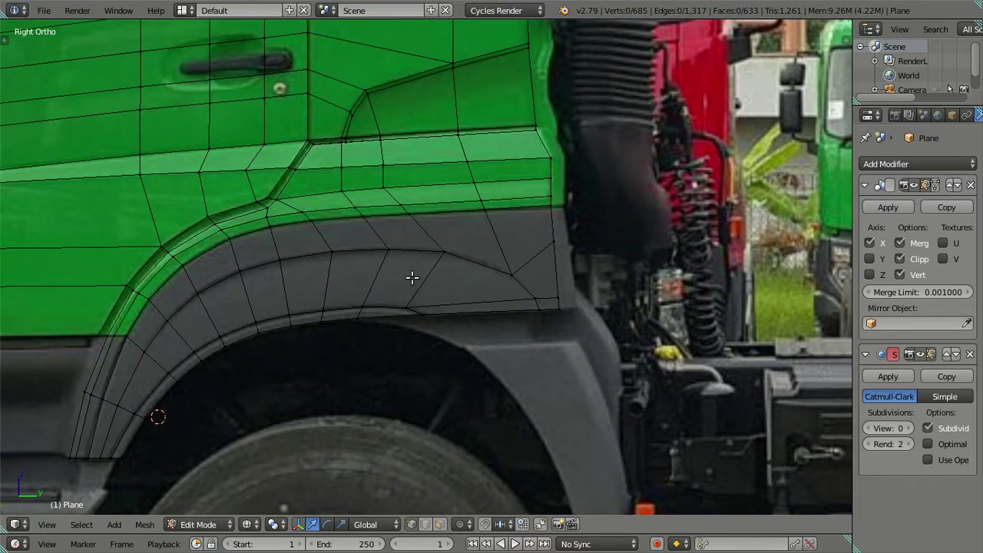
pyautogui.scroll(-2, 415, 269)
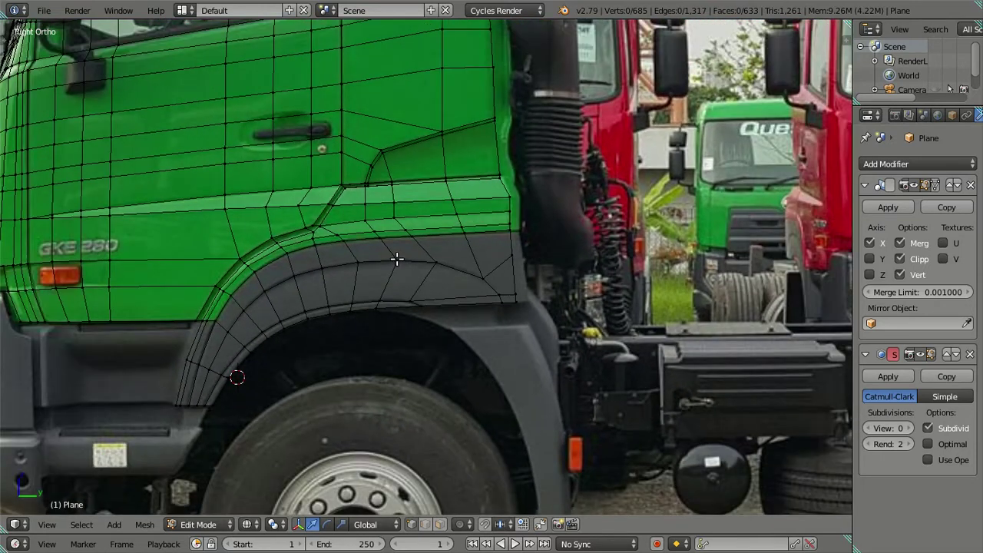
pyautogui.keyDown('shift'); pyautogui.moveTo(351, 241); pyautogui.dragTo(467, 240, button='middle'); pyautogui.keyUp('shift')
pyautogui.hotkey('alt', 'z')
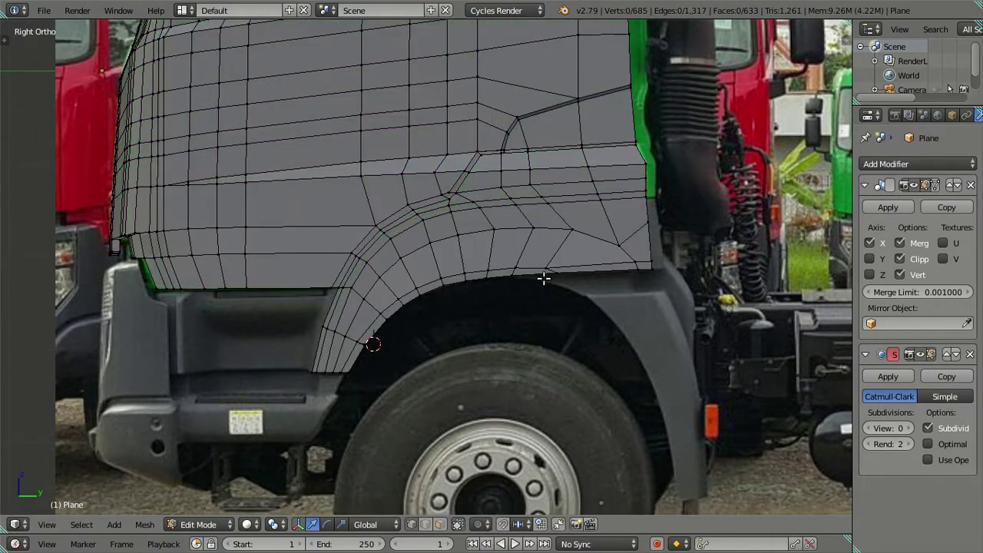
pyautogui.moveTo(544, 277); pyautogui.dragTo(556, 198, button='middle')
# - Preview the mesh with raised viewport subdivision, then reset it to 0 in Edit Mode
pyautogui.scroll(1, 550, 230)
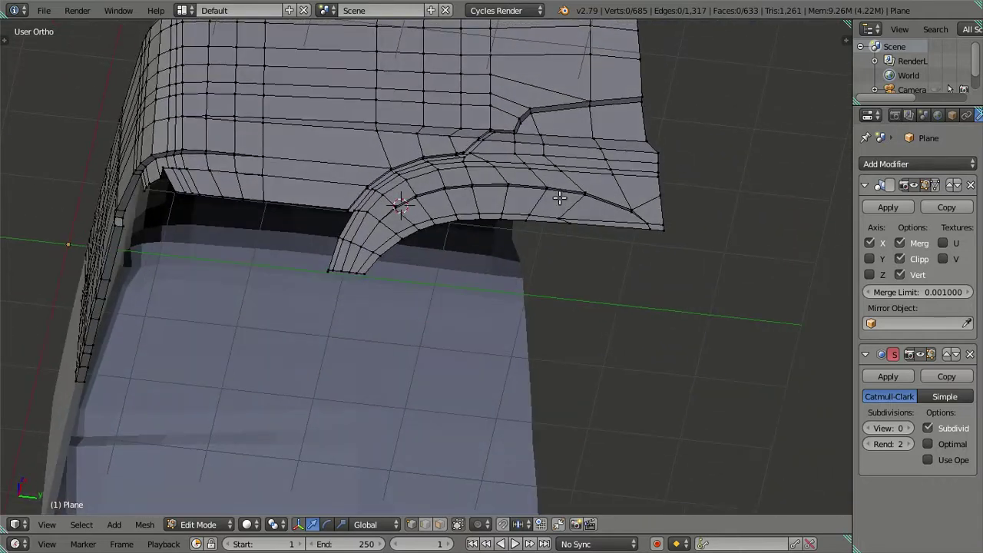
pyautogui.scroll(1, 548, 235)
pyautogui.scroll(1, 542, 223)
pyautogui.press('Tab')
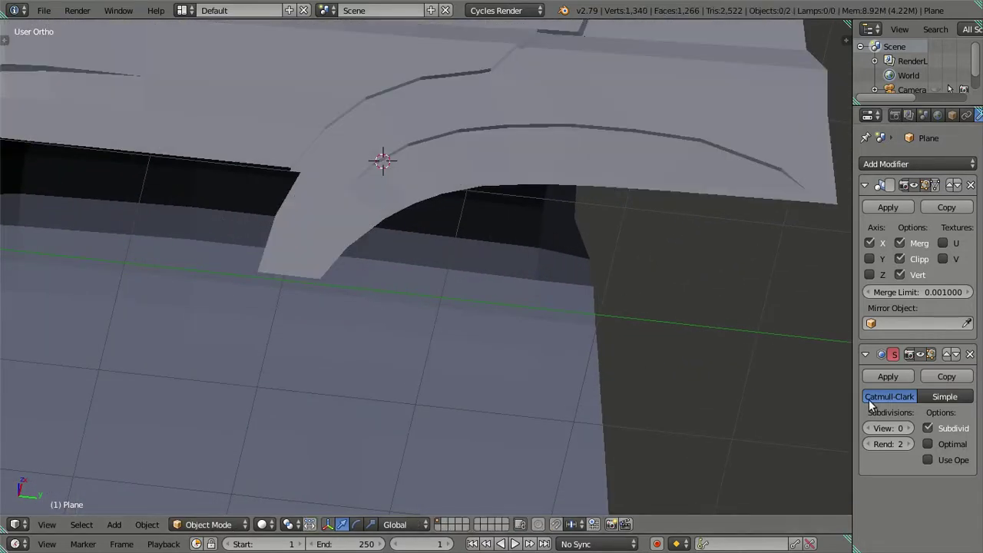
pyautogui.click(907, 428)
pyautogui.click(907, 428)
pyautogui.moveTo(445, 253)
pyautogui.mouseDown(button='middle')
pyautogui.moveTo(472, 281)
pyautogui.moveTo(492, 344)
pyautogui.moveTo(512, 302)
pyautogui.moveTo(379, 298)
pyautogui.moveTo(379, 329)
pyautogui.moveTo(413, 335)
pyautogui.moveTo(642, 291)
pyautogui.mouseUp(button='middle')
pyautogui.press('Tab')
pyautogui.click(867, 428)
pyautogui.click(867, 427)
pyautogui.moveTo(642, 328)
pyautogui.keyDown('shift'); pyautogui.mouseDown(button='middle')
pyautogui.moveTo(503, 327)
pyautogui.moveTo(469, 351)
pyautogui.moveTo(427, 246)
pyautogui.moveTo(393, 389)
pyautogui.moveTo(419, 404)
pyautogui.moveTo(576, 235)
pyautogui.moveTo(544, 193)
pyautogui.moveTo(478, 346)
pyautogui.mouseUp(button='middle'); pyautogui.keyUp('shift')
pyautogui.scroll(2, 502, 327)
# - Merge the two stray corner vertices at the panel edge at the last selected vertex
pyautogui.rightClick(640, 275)
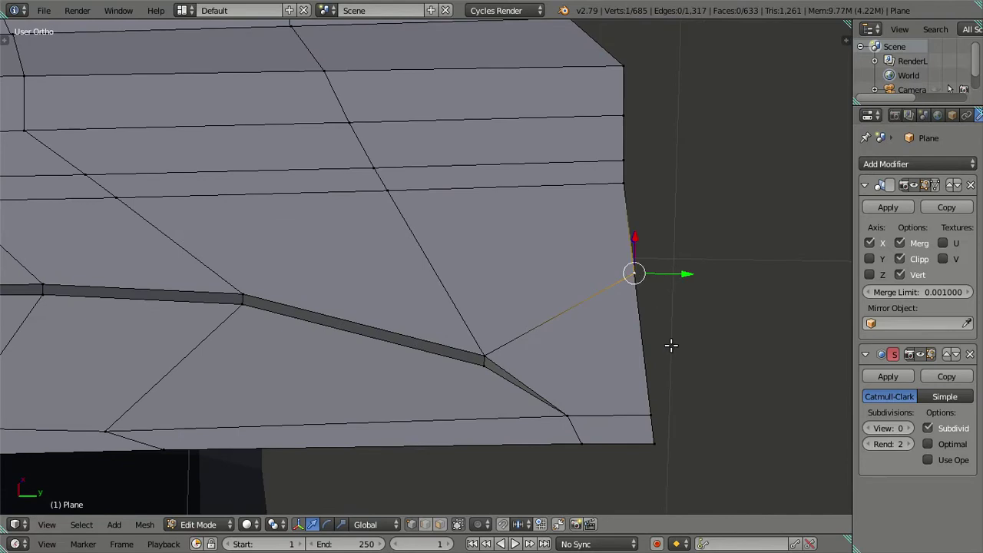
pyautogui.press('x')
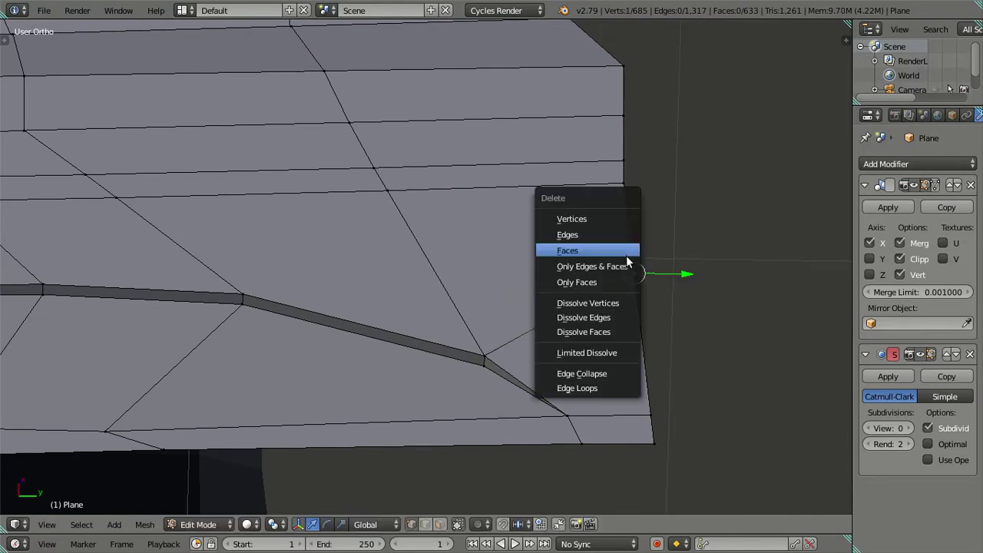
pyautogui.press('z')
pyautogui.keyDown('shift'); pyautogui.rightClick(645, 281); pyautogui.keyUp('shift')
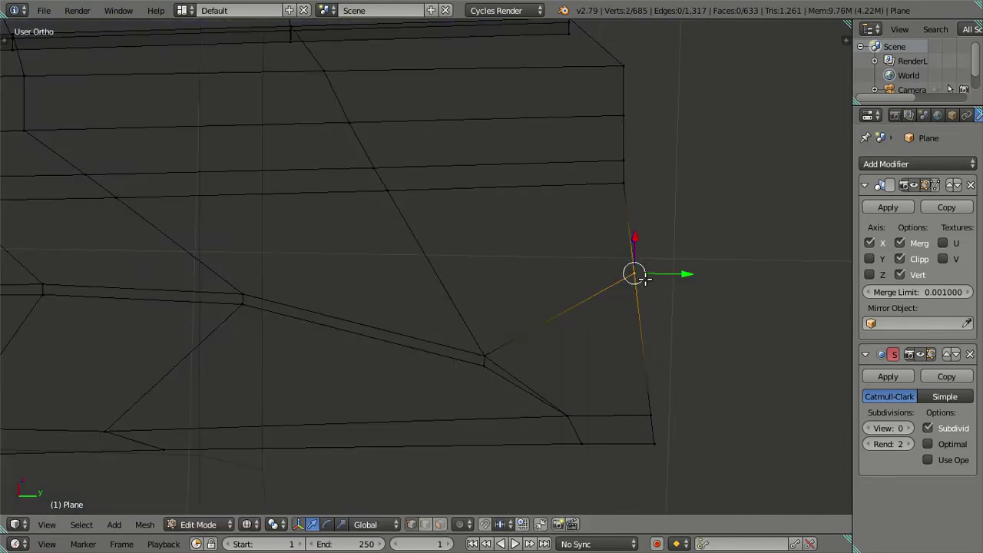
pyautogui.hotkey('alt', 'm')
pyautogui.click(667, 280)
pyautogui.press('z')
pyautogui.moveTo(661, 290)
pyautogui.mouseDown(button='middle')
pyautogui.moveTo(638, 342)
pyautogui.moveTo(623, 222)
pyautogui.mouseUp(button='middle')
# - Inspect the subdivision-smoothed mesh in Object Mode, then set the preview level back to 0
pyautogui.moveTo(897, 427); pyautogui.dragTo(921, 428)
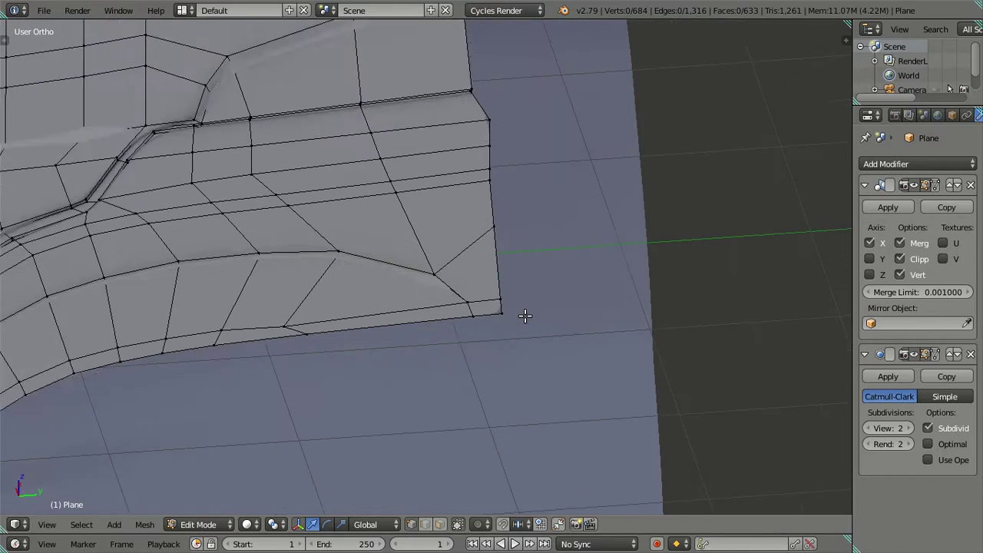
pyautogui.press('Tab')
pyautogui.moveTo(522, 310)
pyautogui.mouseDown(button='middle')
pyautogui.moveTo(577, 345)
pyautogui.moveTo(463, 310)
pyautogui.moveTo(620, 250)
pyautogui.moveTo(535, 282)
pyautogui.moveTo(551, 291)
pyautogui.moveTo(589, 285)
pyautogui.mouseUp(button='middle')
pyautogui.click(867, 427)
pyautogui.click(868, 428)
pyautogui.moveTo(523, 341); pyautogui.dragTo(496, 266, button='middle')
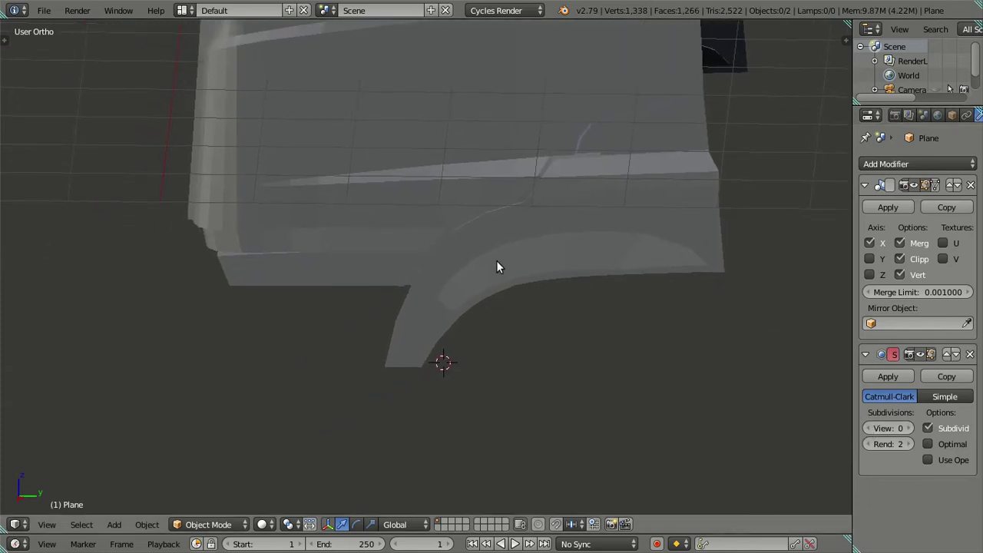
pyautogui.moveTo(418, 274)
pyautogui.mouseDown(button='middle')
pyautogui.moveTo(475, 289)
pyautogui.moveTo(437, 277)
pyautogui.moveTo(315, 318)
pyautogui.mouseUp(button='middle')
# - Compare the mesh against the reference in wireframe and solid views, then return to Edit Mode
pyautogui.press('z')
pyautogui.scroll(2, 345, 315)
pyautogui.scroll(2, 381, 259)
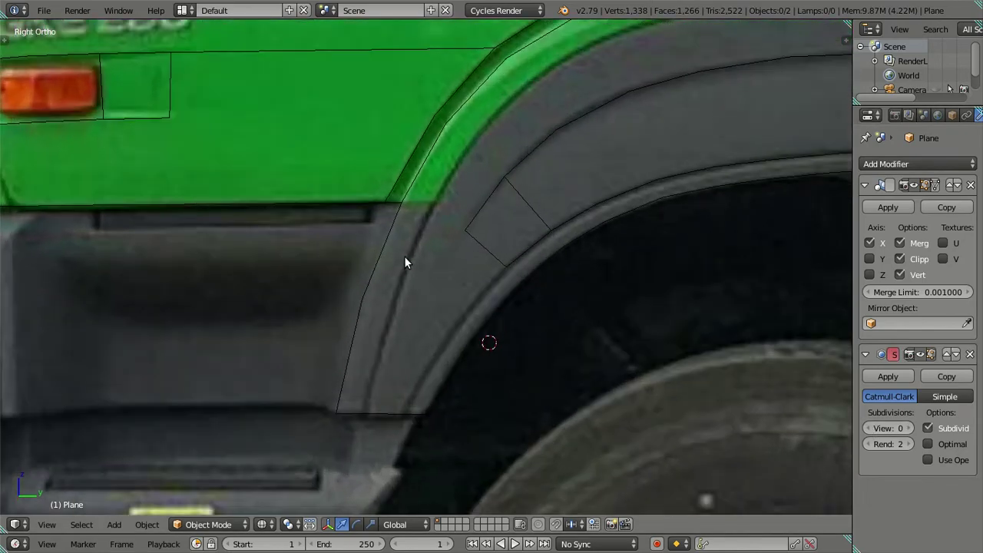
pyautogui.press('z')
pyautogui.moveTo(446, 325)
pyautogui.mouseDown(button='middle')
pyautogui.moveTo(621, 289)
pyautogui.moveTo(484, 301)
pyautogui.moveTo(645, 253)
pyautogui.moveTo(686, 255)
pyautogui.moveTo(596, 281)
pyautogui.mouseUp(button='middle')
pyautogui.press('z')
pyautogui.press('z')
pyautogui.press('Tab')
# - Select the wheel arch's front edge chain from its top vertex down to the bottom vertex
pyautogui.rightClick(581, 192)
pyautogui.keyDown('ctrl'); pyautogui.rightClick(575, 411); pyautogui.keyUp('ctrl')
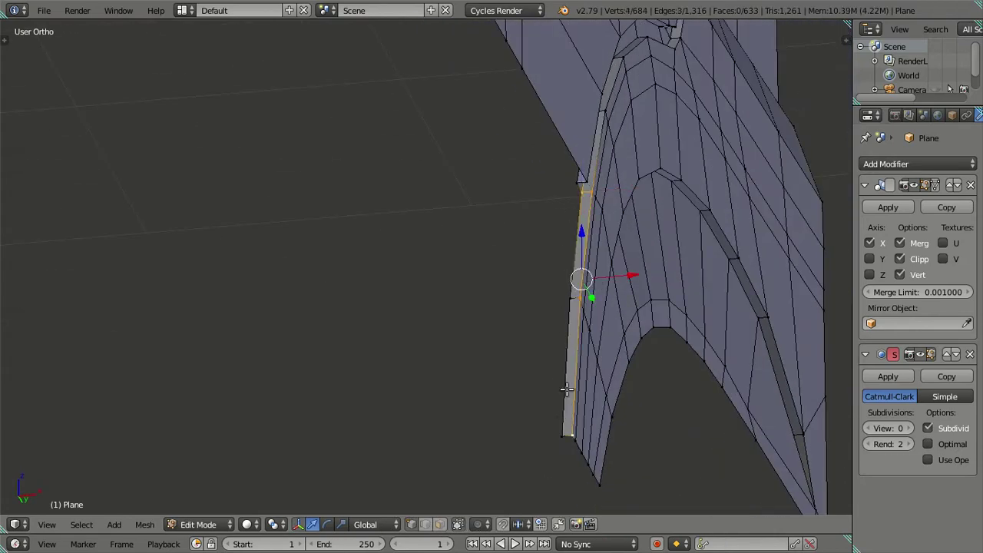
pyautogui.rightClick(578, 193)
pyautogui.keyDown('ctrl'); pyautogui.rightClick(552, 415); pyautogui.keyUp('ctrl')
pyautogui.keyDown('ctrl'); pyautogui.rightClick(587, 402); pyautogui.keyUp('ctrl')
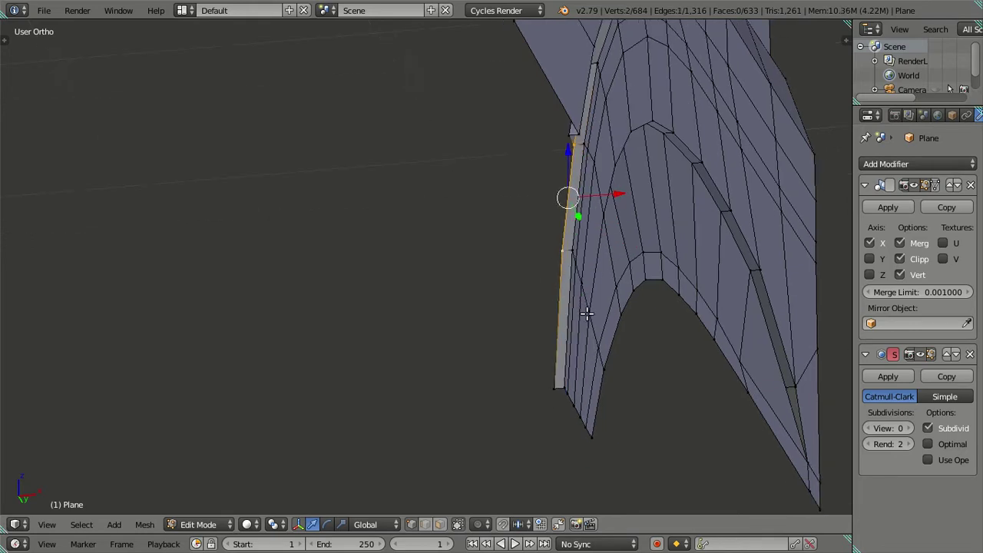
pyautogui.moveTo(587, 401); pyautogui.dragTo(526, 294, button='middle')
pyautogui.keyDown('ctrl'); pyautogui.rightClick(600, 331); pyautogui.keyUp('ctrl')
pyautogui.scroll(2, 597, 310)
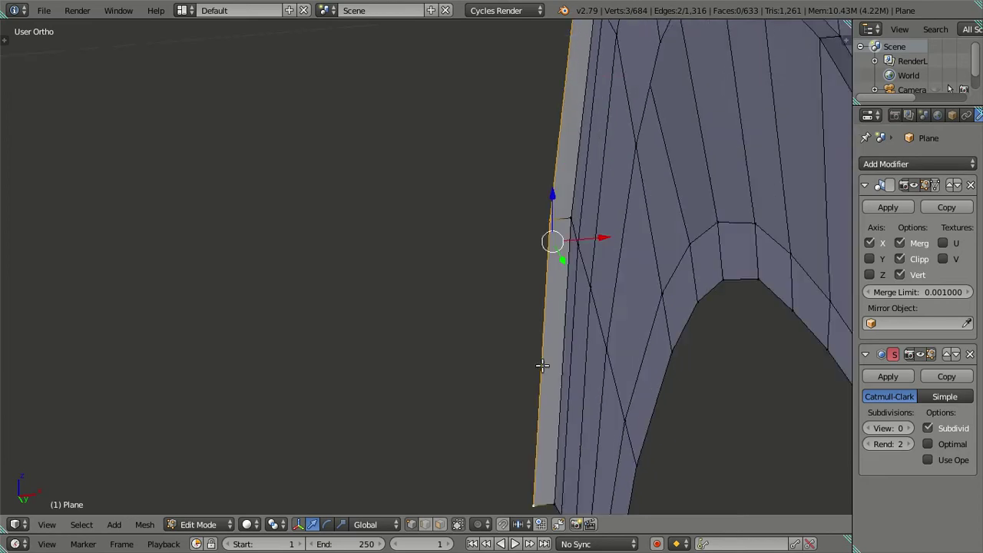
pyautogui.moveTo(537, 361); pyautogui.dragTo(500, 259, button='middle')
pyautogui.press('KP_3')
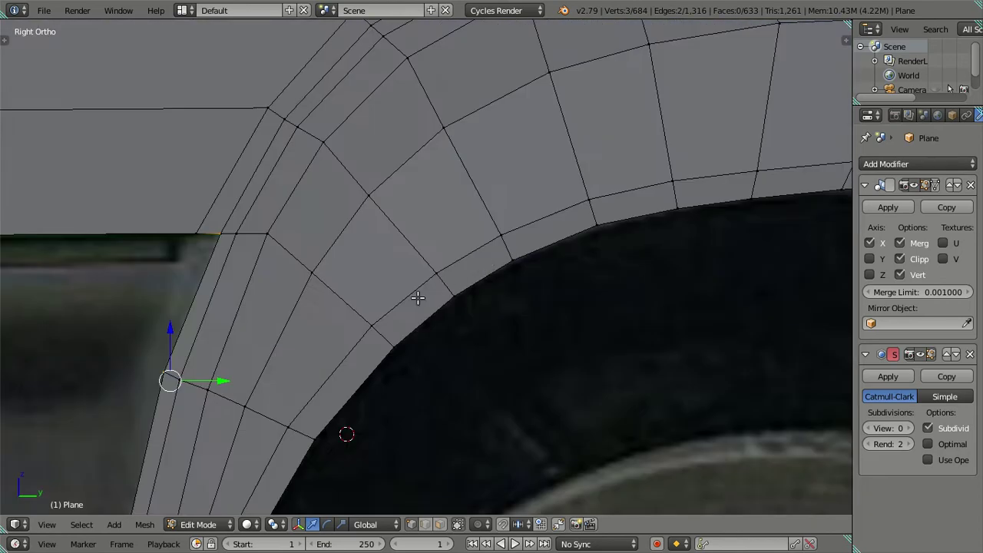
pyautogui.keyDown('shift'); pyautogui.moveTo(417, 301); pyautogui.dragTo(449, 266, button='middle'); pyautogui.keyUp('shift')
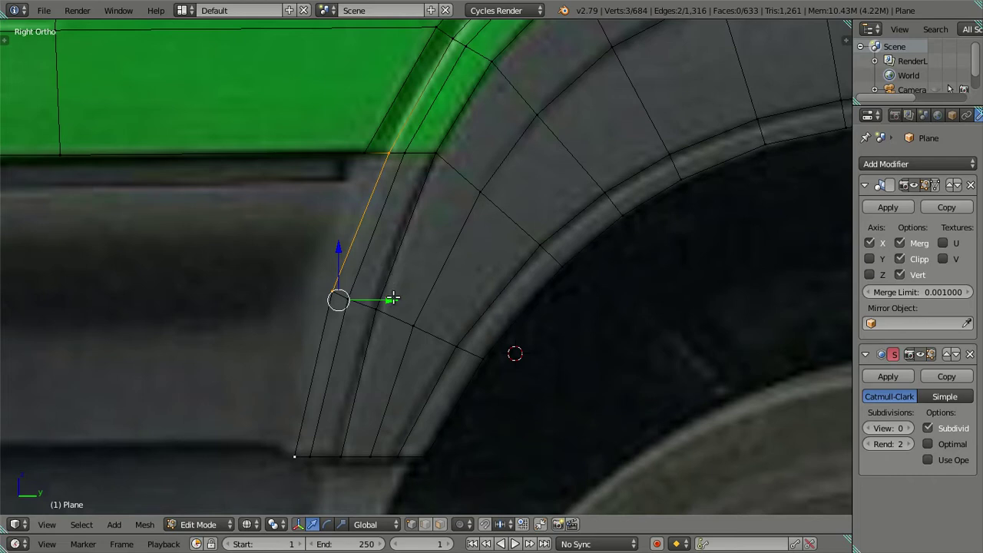
pyautogui.scroll(-1, 393, 294)
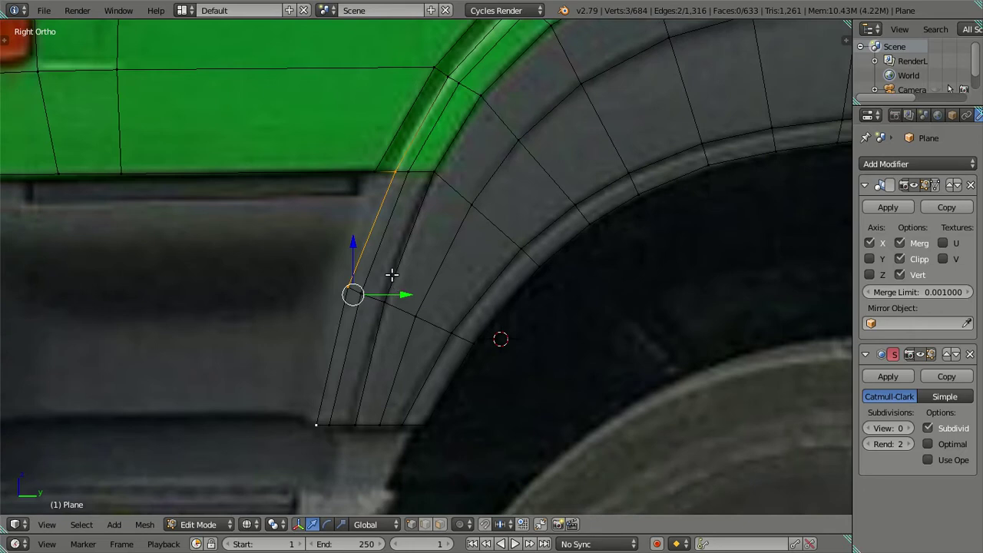
pyautogui.keyDown('shift'); pyautogui.moveTo(388, 259); pyautogui.dragTo(420, 291, button='middle'); pyautogui.keyUp('shift')
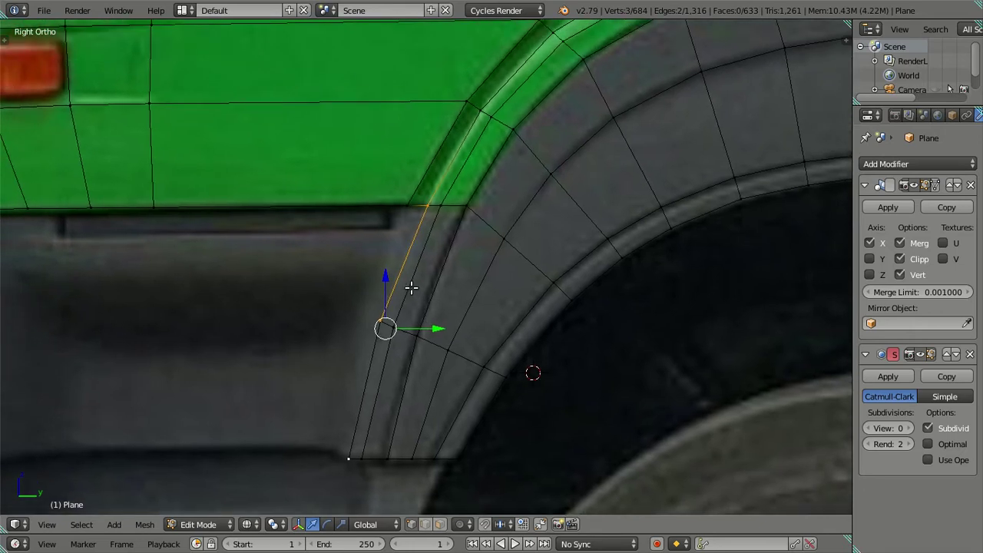
pyautogui.moveTo(412, 309)
pyautogui.mouseDown(button='middle')
pyautogui.moveTo(534, 282)
pyautogui.moveTo(490, 242)
pyautogui.moveTo(466, 277)
pyautogui.moveTo(465, 309)
pyautogui.moveTo(467, 285)
pyautogui.moveTo(439, 303)
pyautogui.mouseUp(button='middle')
pyautogui.press('KP_3')
pyautogui.keyDown('shift'); pyautogui.moveTo(352, 328); pyautogui.dragTo(369, 328, button='middle'); pyautogui.keyUp('shift')
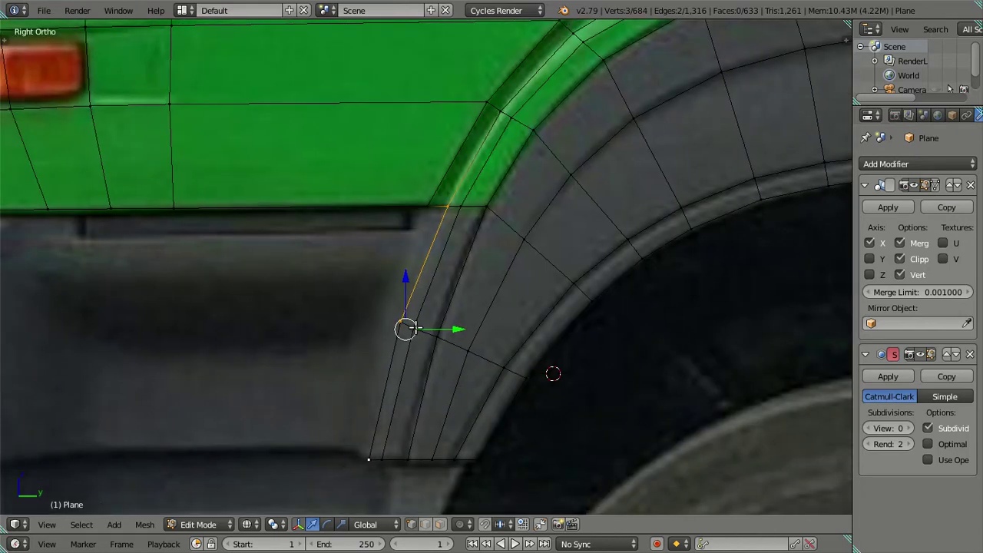
# - Extrude the front edge chain along Y, then offset it along X to form the step
pyautogui.press('e')
pyautogui.rightClick(473, 333)
pyautogui.press('g')
pyautogui.press('y')
pyautogui.click(447, 327)
pyautogui.scroll(-1, 418, 373)
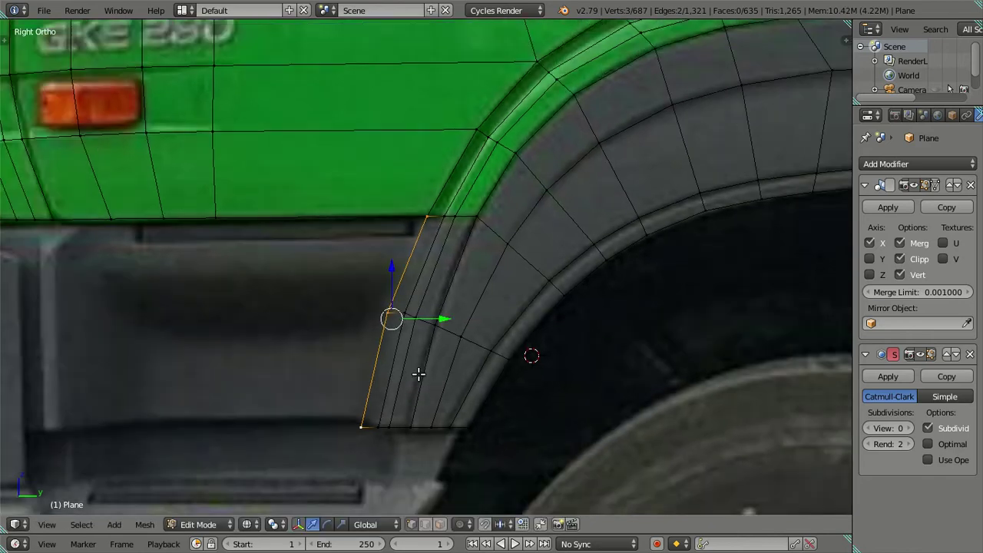
pyautogui.moveTo(413, 399)
pyautogui.mouseDown(button='middle')
pyautogui.moveTo(522, 388)
pyautogui.moveTo(521, 327)
pyautogui.mouseUp(button='middle')
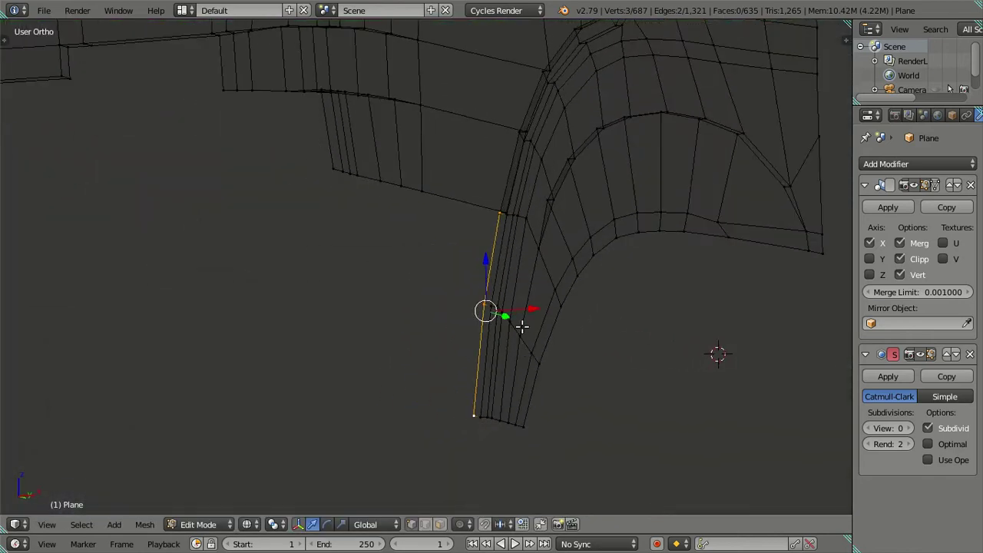
pyautogui.press('g')
pyautogui.press('x')
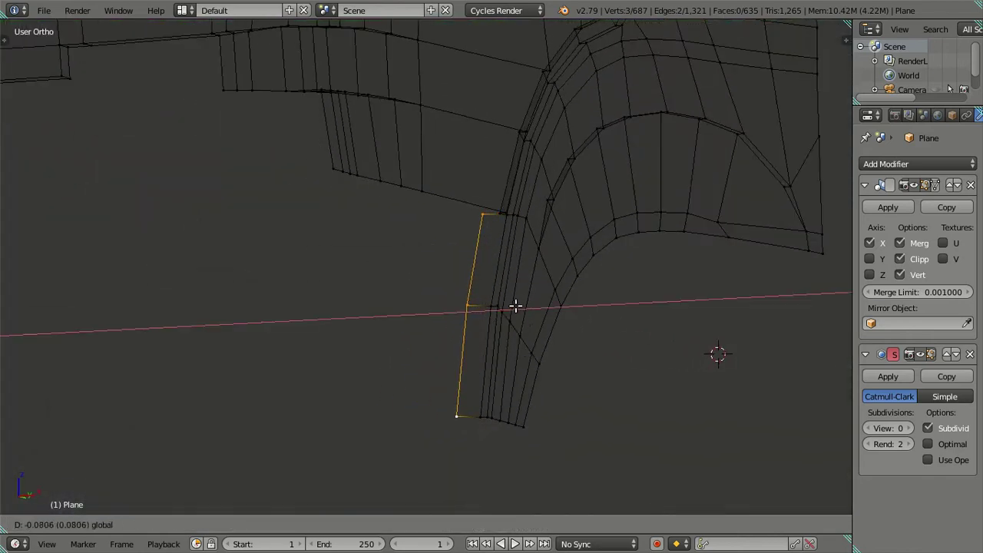
pyautogui.click(511, 304)
# - Preview the stepped band in object mode at subdivision levels 1 and 2, then return to 0
pyautogui.press('z')
pyautogui.press('Tab')
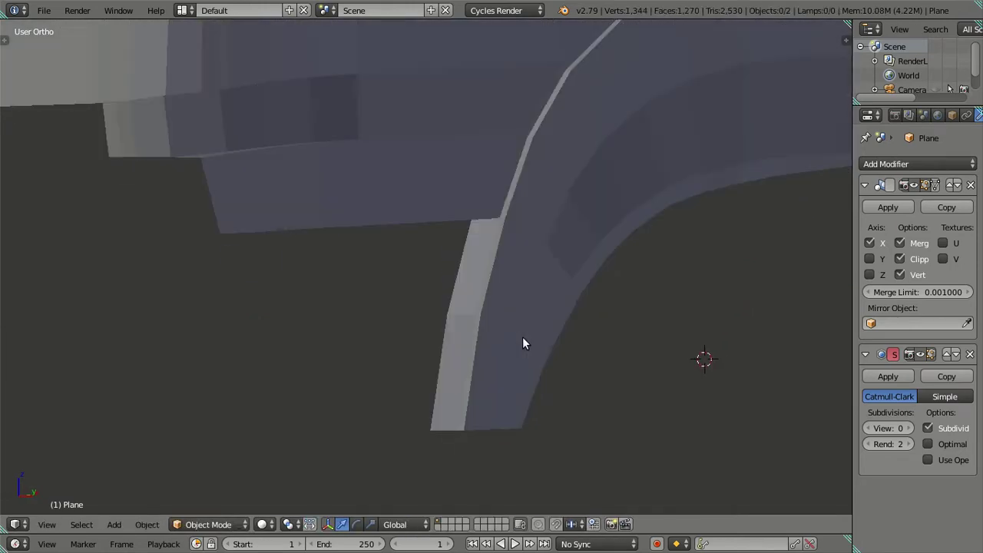
pyautogui.moveTo(522, 343); pyautogui.dragTo(540, 270, button='middle')
pyautogui.click(908, 428)
pyautogui.click(908, 427)
pyautogui.moveTo(530, 331)
pyautogui.mouseDown(button='middle')
pyautogui.moveTo(515, 353)
pyautogui.moveTo(542, 382)
pyautogui.moveTo(533, 325)
pyautogui.moveTo(461, 311)
pyautogui.moveTo(423, 368)
pyautogui.moveTo(477, 373)
pyautogui.mouseUp(button='middle')
pyautogui.click(874, 428)
pyautogui.click(874, 428)
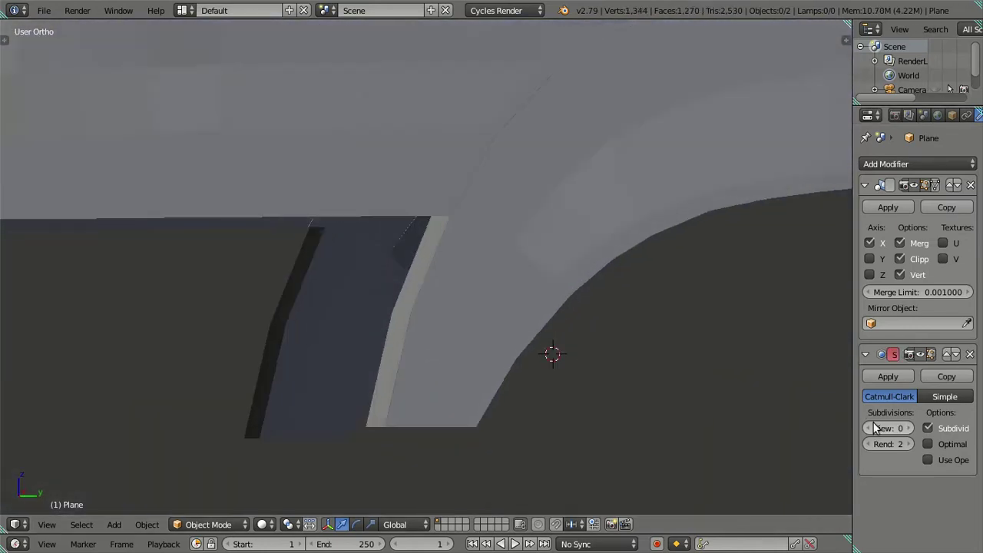
# - Check the band against the side reference in wireframe, then deselect everything in edit mode
pyautogui.press('KP_3')
pyautogui.press('z')
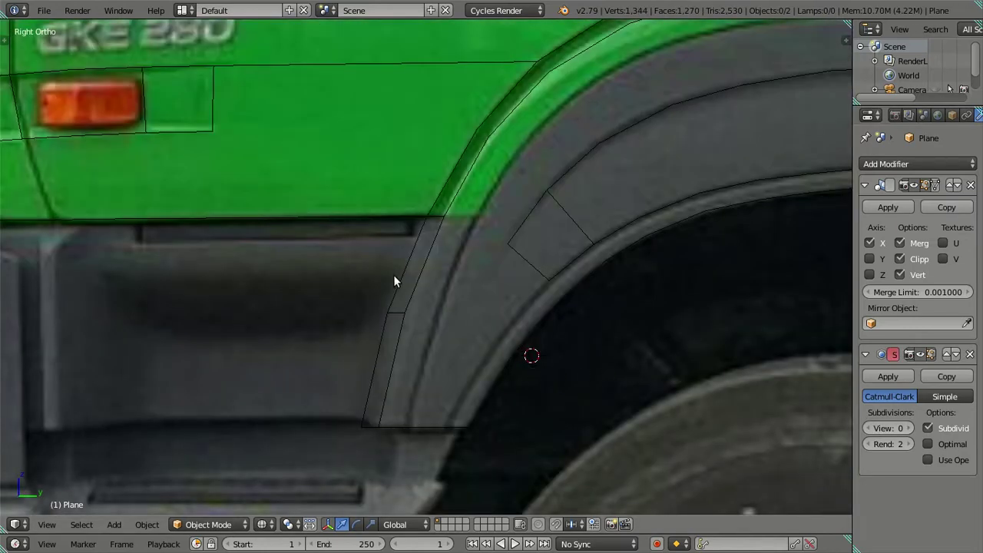
pyautogui.scroll(1, 427, 264)
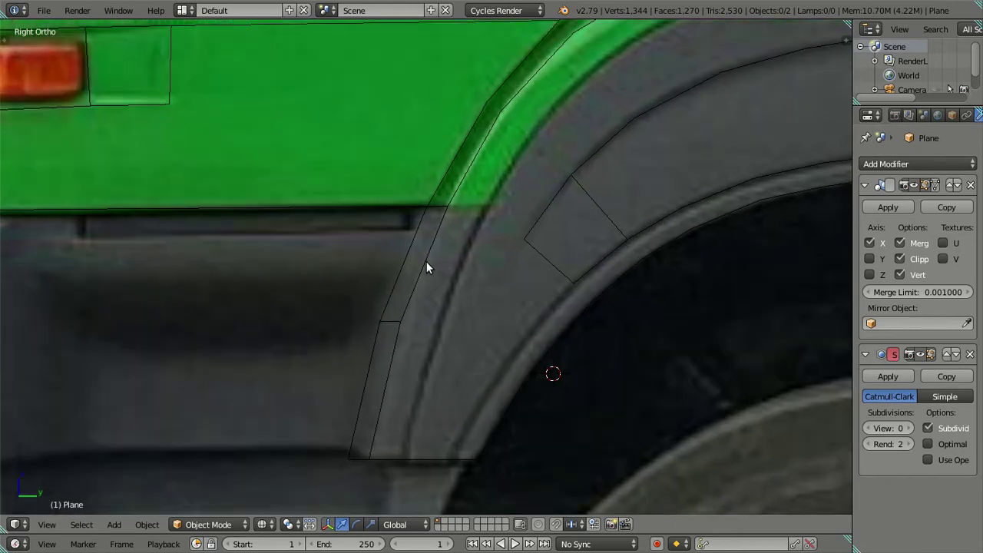
pyautogui.scroll(-1, 423, 264)
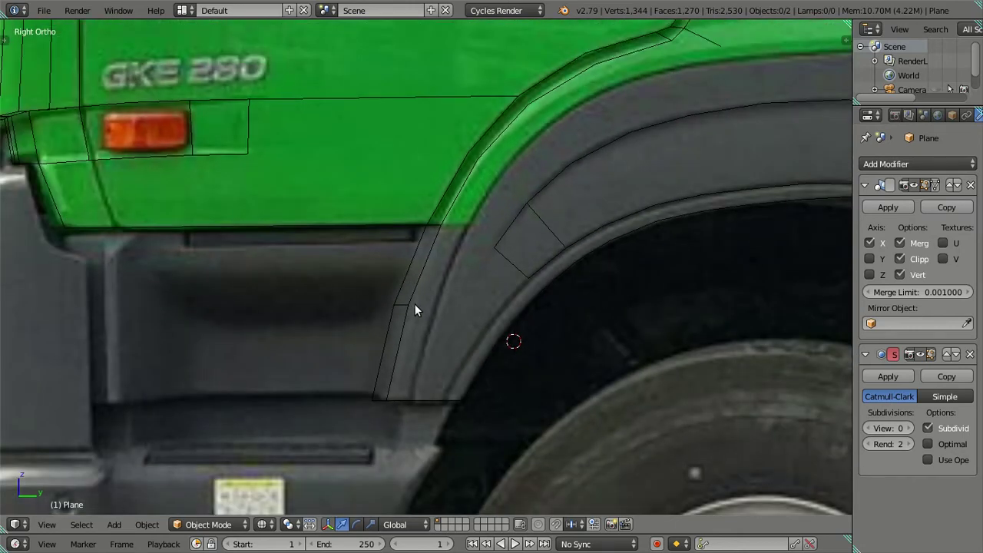
pyautogui.press('z')
pyautogui.moveTo(418, 293); pyautogui.dragTo(553, 288, button='middle')
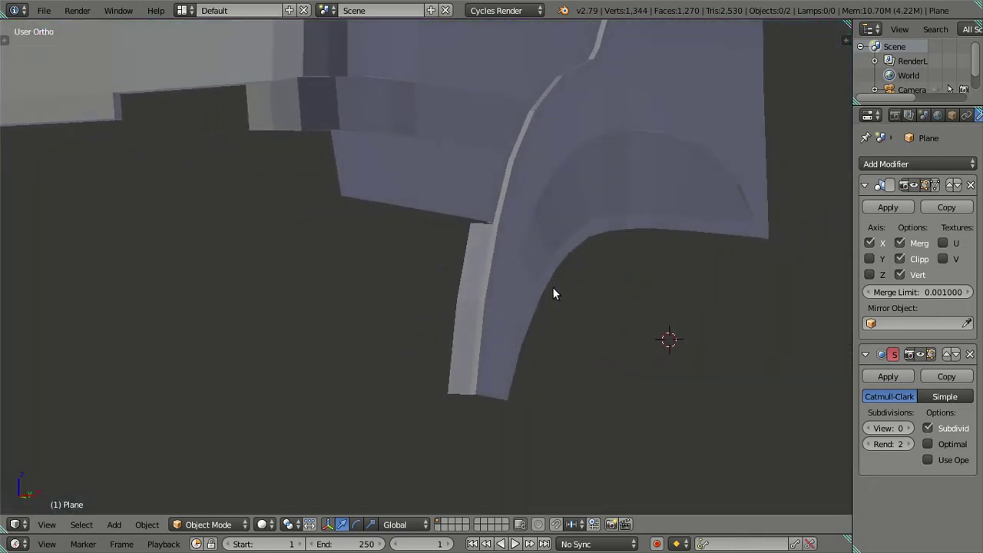
pyautogui.press('Tab')
pyautogui.moveTo(474, 305); pyautogui.dragTo(456, 288, button='middle')
pyautogui.press('a')
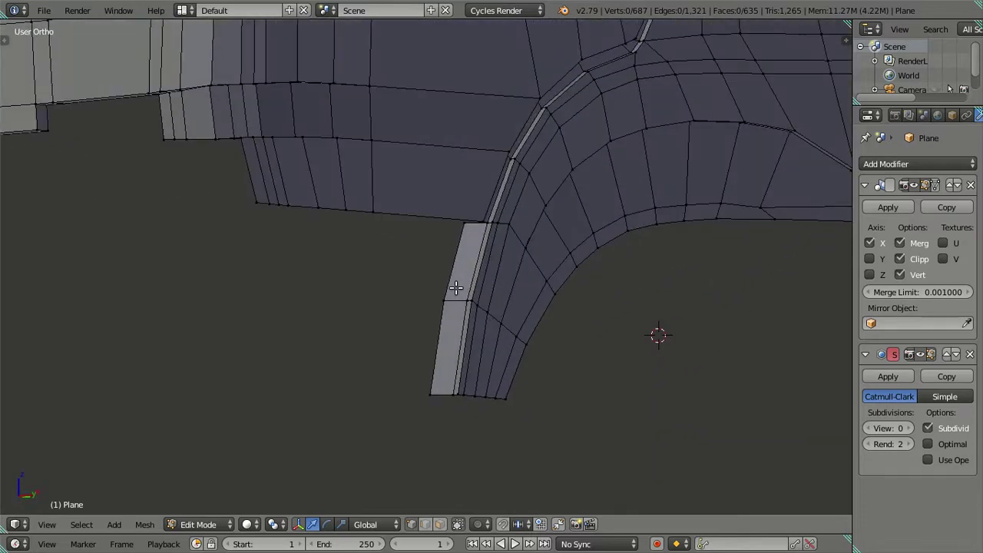
pyautogui.press('KP_3')
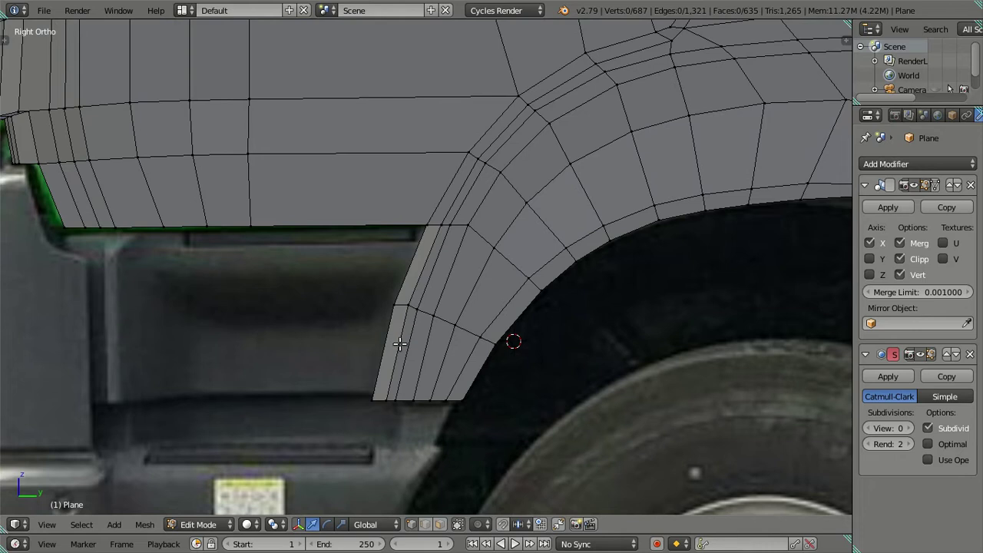
# - Extrude the band's outer edge and offset it along X to widen the door-area step
pyautogui.rightClick(370, 398)
pyautogui.keyDown('shift'); pyautogui.rightClick(391, 307); pyautogui.keyUp('shift')
pyautogui.press('z')
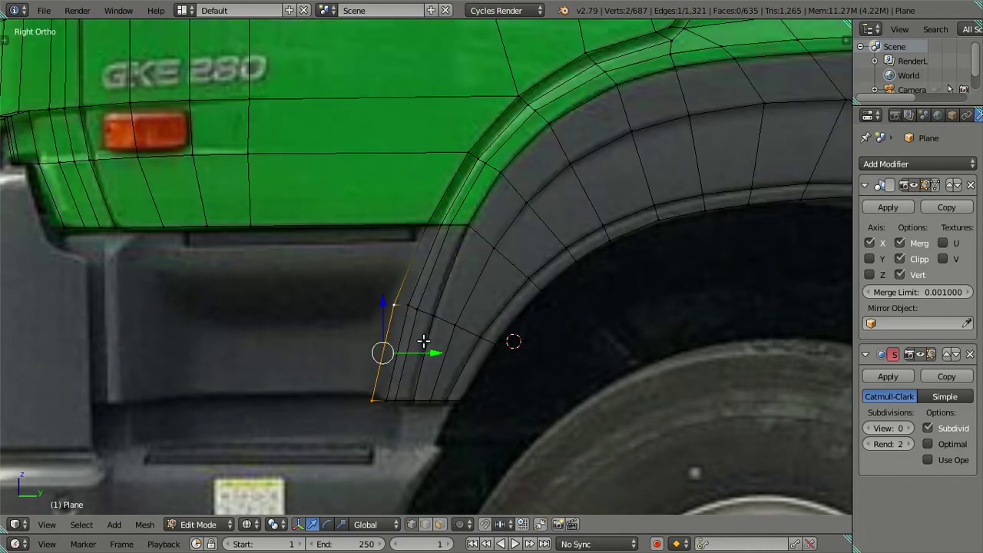
pyautogui.moveTo(428, 328); pyautogui.dragTo(566, 322, button='middle')
pyautogui.press('e')
pyautogui.rightClick(538, 329)
pyautogui.press('g')
pyautogui.press('x')
pyautogui.click(429, 340)
pyautogui.moveTo(429, 341)
pyautogui.mouseDown(button='middle')
pyautogui.moveTo(518, 346)
pyautogui.moveTo(453, 312)
pyautogui.mouseUp(button='middle')
pyautogui.press('KP_3')
pyautogui.press('z')
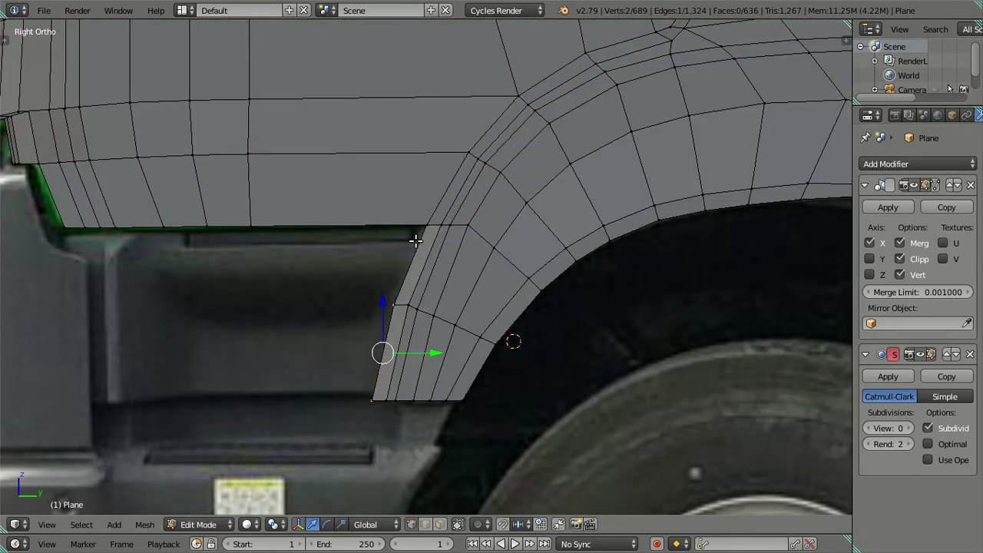
# - Cancel a trial loop cut across the arch strip and switch to vertex selection mode
pyautogui.hotkey('ctrl', 'r')
pyautogui.scroll(1, 430, 243)
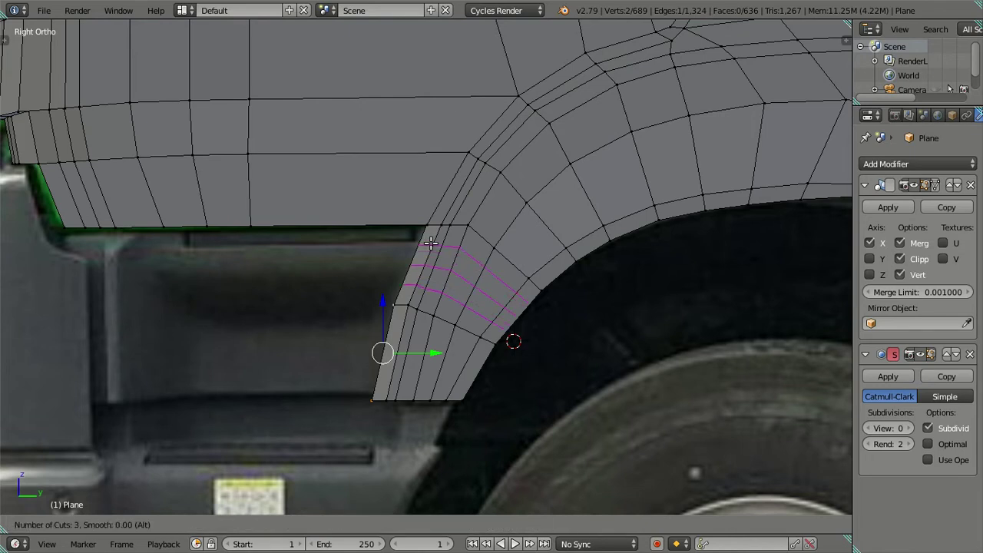
pyautogui.scroll(2, 430, 242)
pyautogui.scroll(3, 430, 243)
pyautogui.scroll(1, 431, 243)
pyautogui.press('Escape')
pyautogui.scroll(4, 431, 243)
pyautogui.hotkey('ctrl', 'Tab')
pyautogui.click(438, 245)
pyautogui.hotkey('ctrl', 'Tab')
pyautogui.click(443, 247)
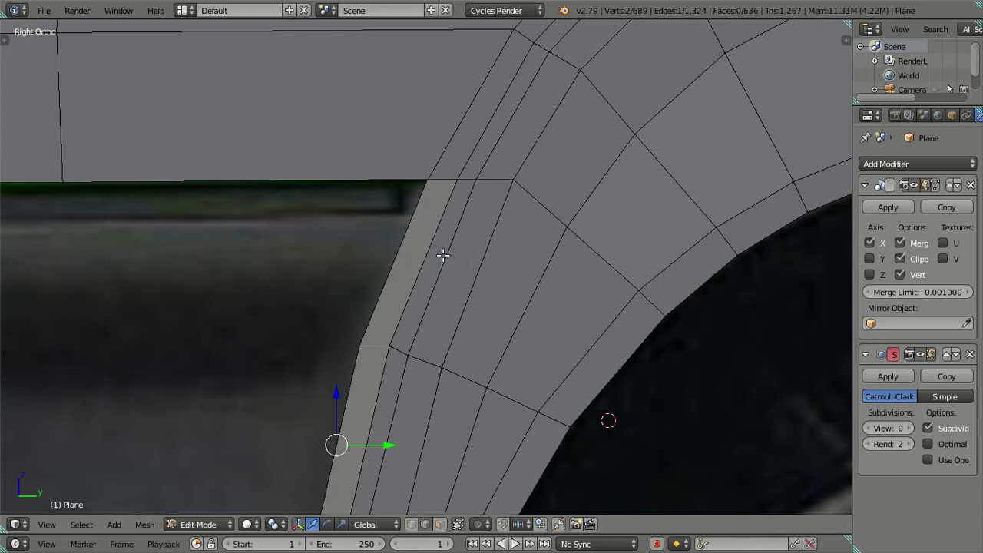
pyautogui.scroll(2, 444, 228)
# - Add an eight-cut loop cut across the band's front section at its default position
pyautogui.hotkey('ctrl', 'r')
pyautogui.scroll(2, 472, 203)
pyautogui.scroll(1, 473, 201)
pyautogui.scroll(4, 473, 202)
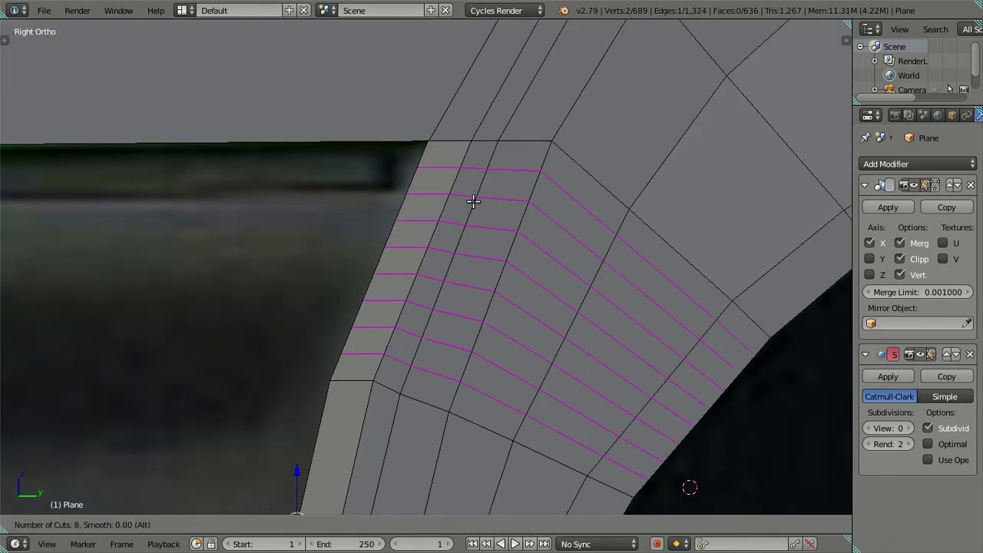
pyautogui.click(473, 201)
pyautogui.rightClick(474, 202)
# - Dissolve the eight loop-cut edges from the band's front section
pyautogui.press('x')
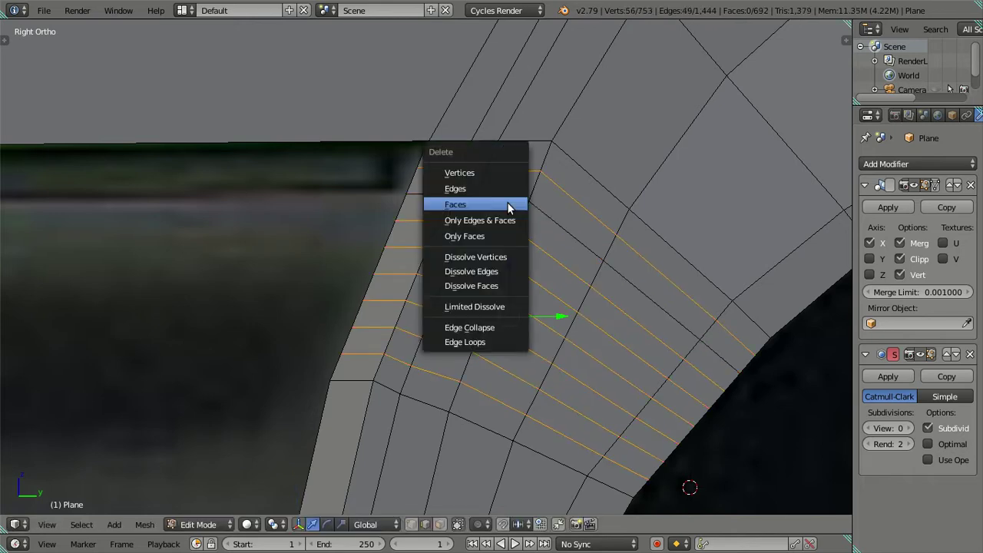
pyautogui.click(509, 270)
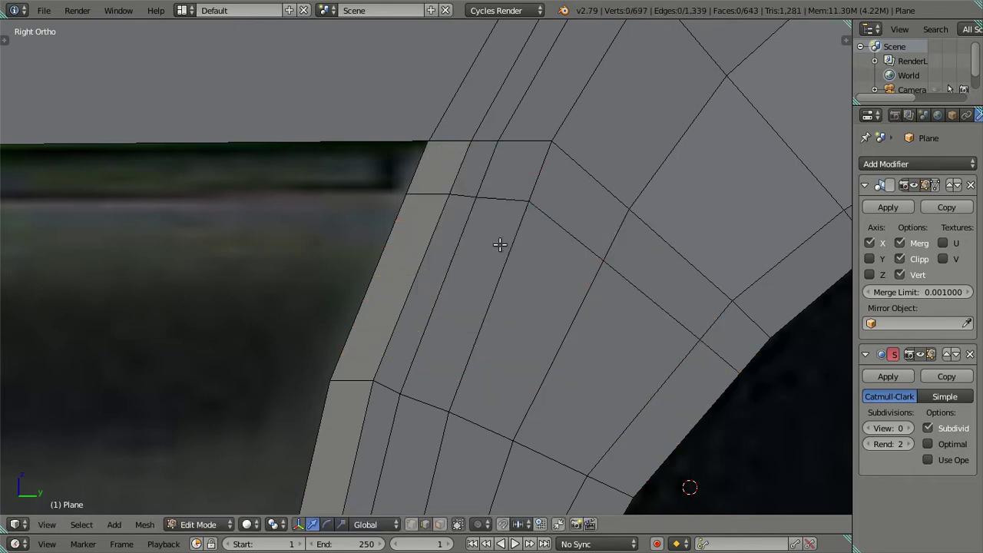
pyautogui.scroll(-3, 500, 245)
pyautogui.keyDown('shift'); pyautogui.moveTo(561, 294); pyautogui.dragTo(504, 268, button='middle'); pyautogui.keyUp('shift')
pyautogui.scroll(1, 399, 394)
pyautogui.scroll(1, 414, 384)
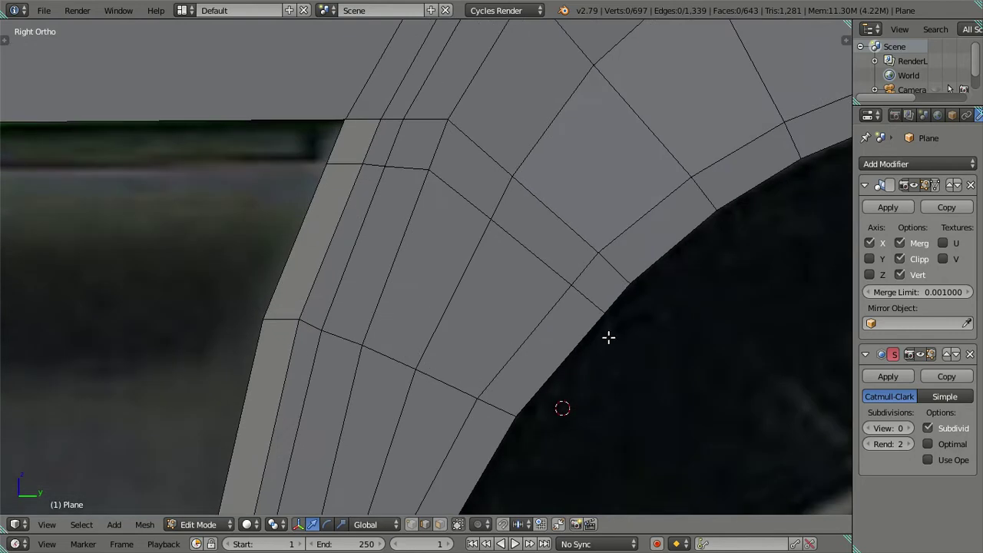
pyautogui.keyDown('shift'); pyautogui.moveTo(607, 335); pyautogui.dragTo(570, 336, button='middle'); pyautogui.keyUp('shift')
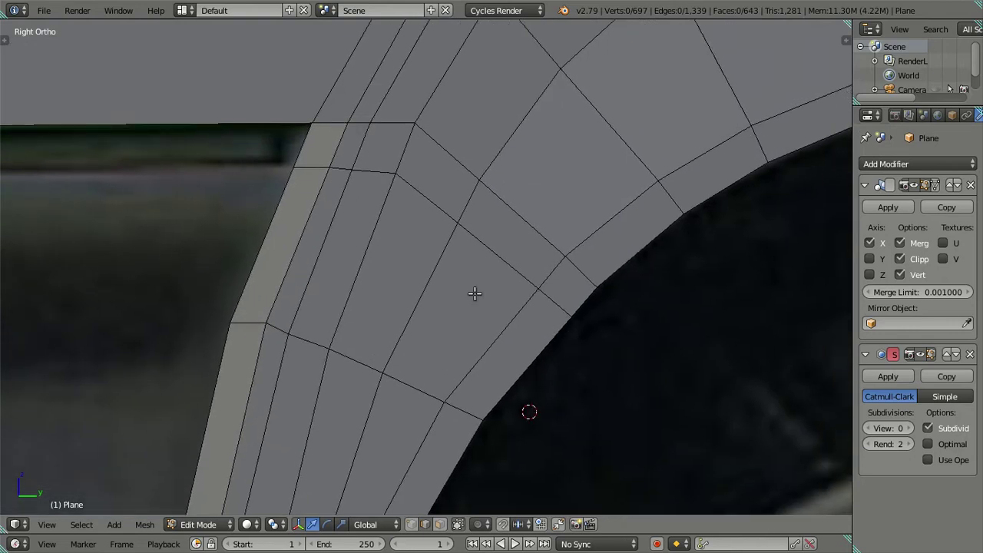
# - Cut two centred edge loops across the upper-left part of the arch strip
pyautogui.scroll(-3, 396, 275)
pyautogui.scroll(-2, 393, 265)
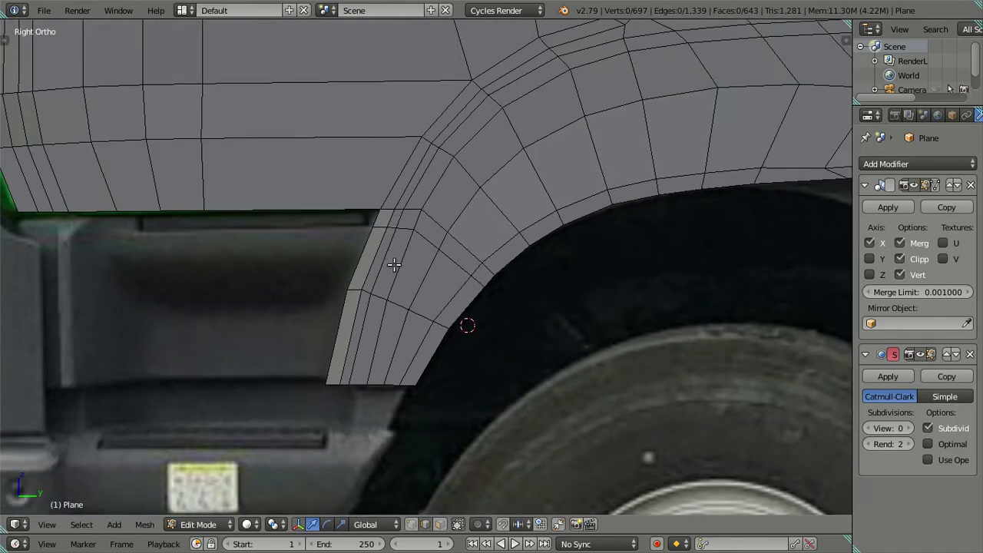
pyautogui.scroll(2, 432, 265)
pyautogui.press('z')
pyautogui.scroll(1, 434, 263)
pyautogui.scroll(2, 434, 265)
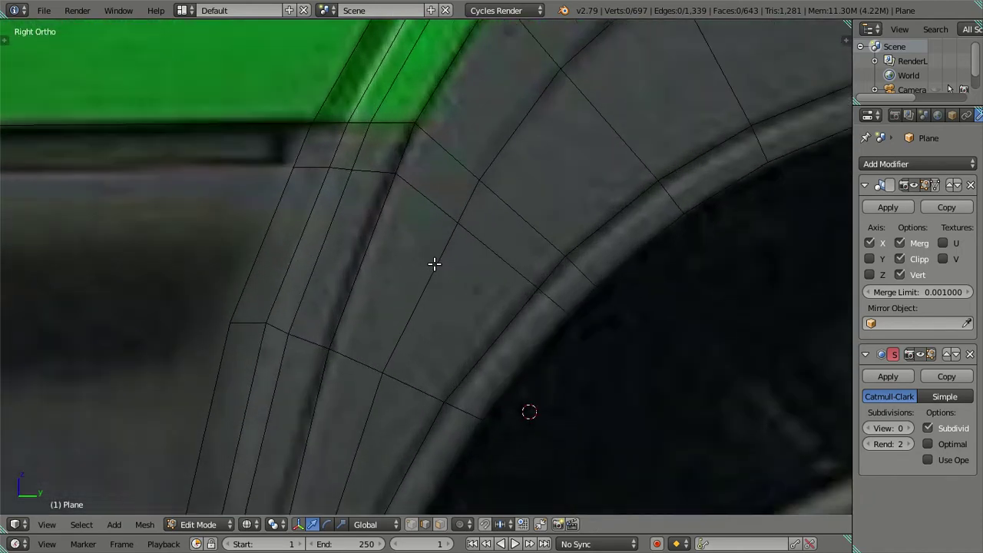
pyautogui.press('z')
pyautogui.hotkey('ctrl', 'r')
pyautogui.scroll(1, 444, 266)
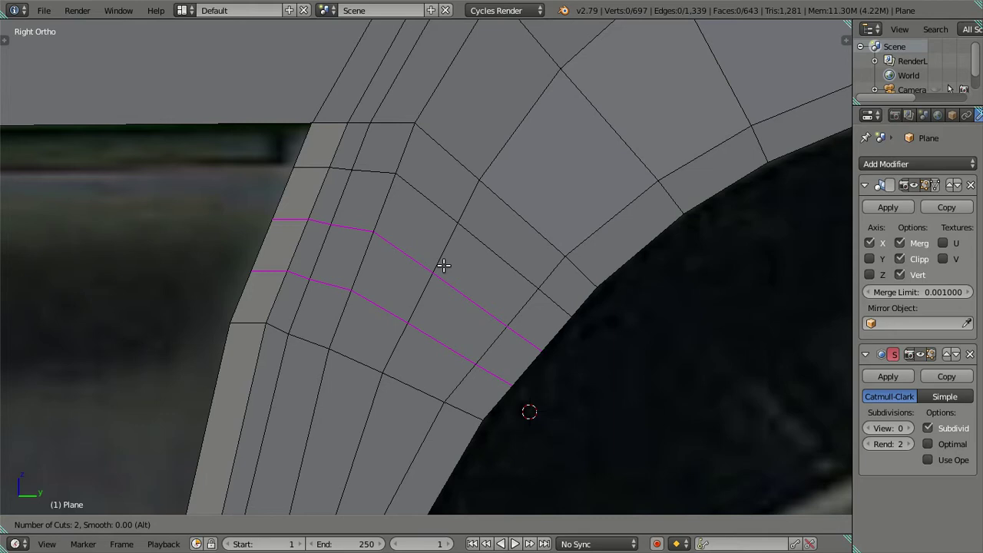
pyautogui.scroll(1, 444, 263)
pyautogui.scroll(-1, 444, 264)
pyautogui.click(443, 263)
pyautogui.rightClick(443, 263)
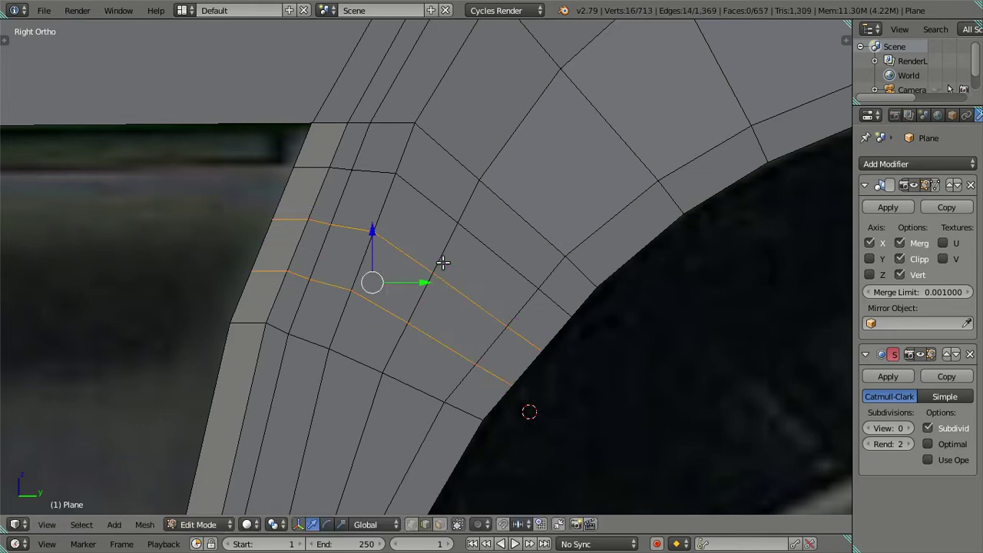
# - Deselect the right part of the upper loop and dissolve the remaining selected edges
pyautogui.keyDown('shift'); pyautogui.rightClick(456, 287); pyautogui.keyUp('shift')
pyautogui.keyDown('shift'); pyautogui.rightClick(521, 329); pyautogui.keyUp('shift')
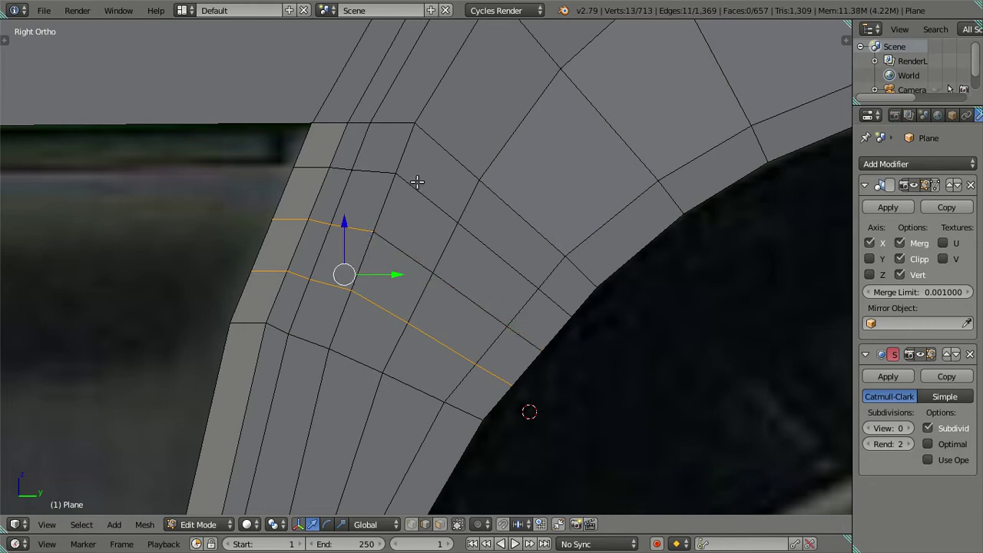
pyautogui.press('x')
pyautogui.click(573, 208)
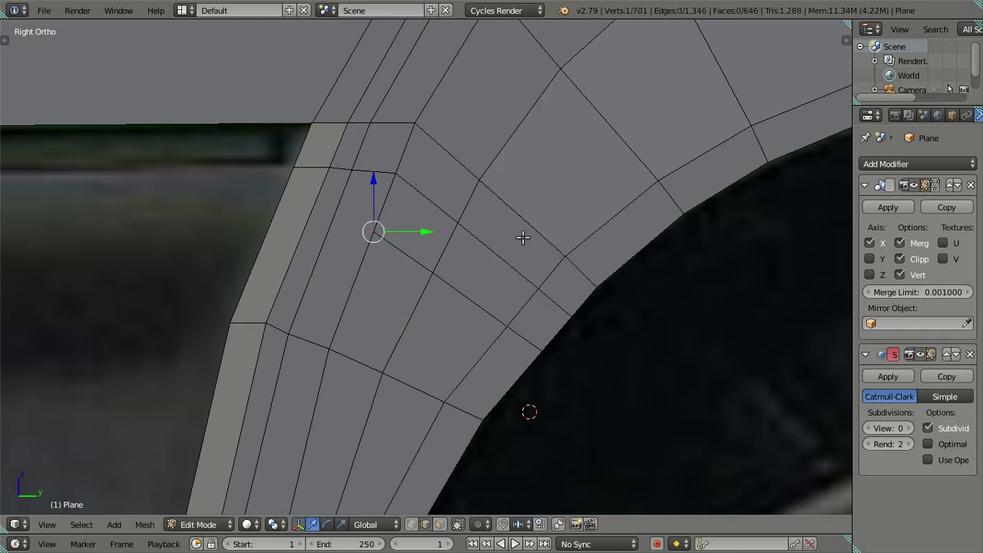
pyautogui.scroll(2, 435, 296)
pyautogui.hotkey('ctrl', 'z')
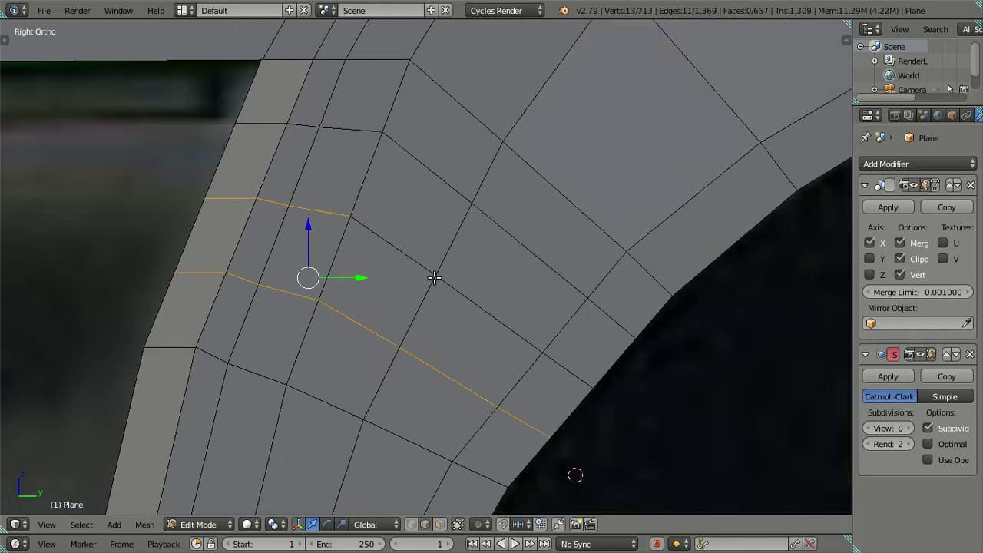
pyautogui.scroll(-1, 435, 274)
pyautogui.scroll(2, 561, 244)
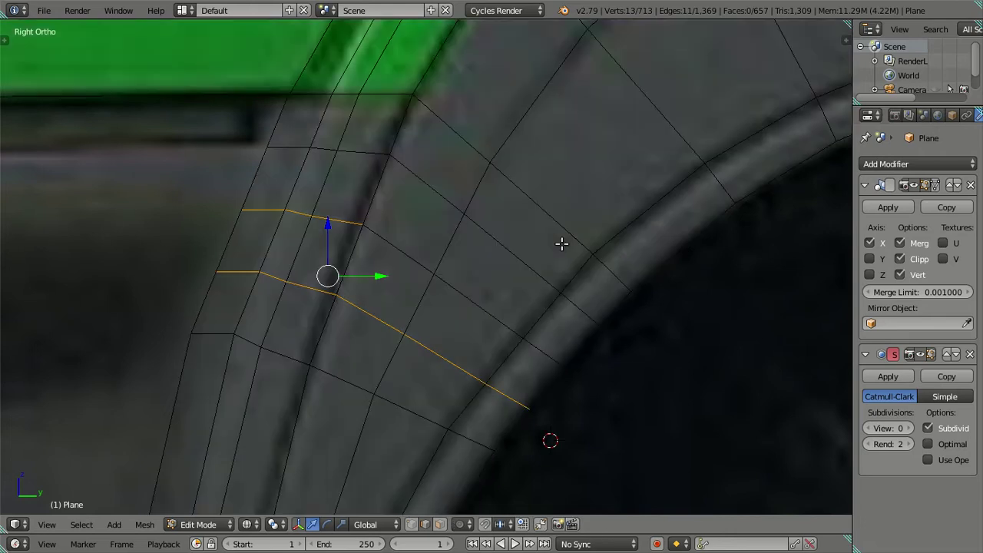
pyautogui.press('x')
pyautogui.click(561, 243)
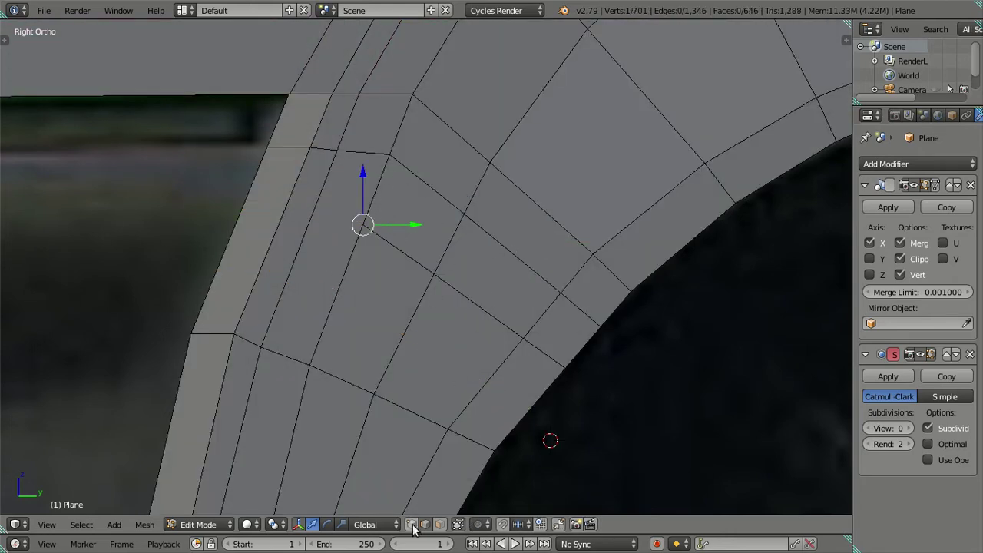
# - Merge two vertices of the wheel-arch strip at the last selected one
pyautogui.click(389, 157)
pyautogui.keyDown('shift'); pyautogui.click(364, 224); pyautogui.keyUp('shift')
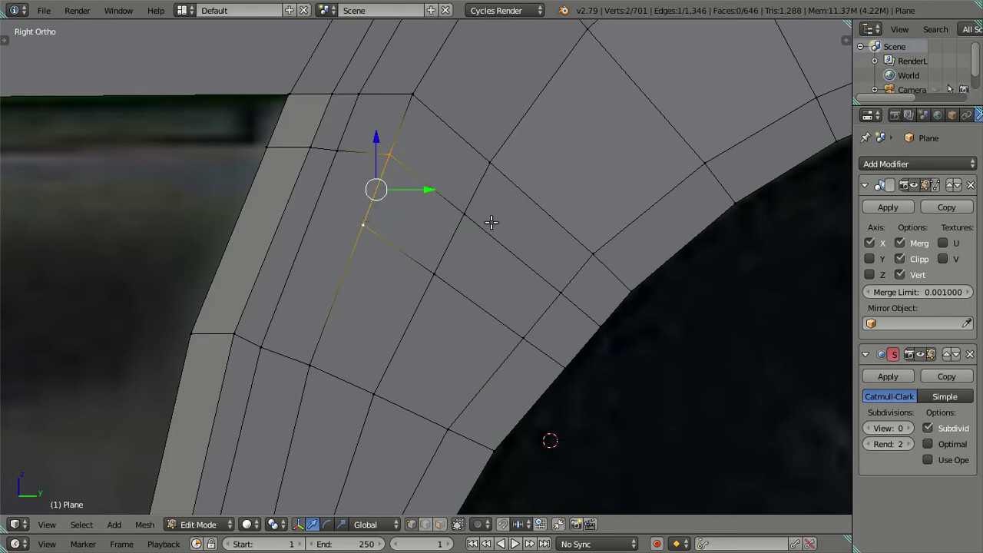
pyautogui.hotkey('alt', 'm')
pyautogui.click(490, 219)
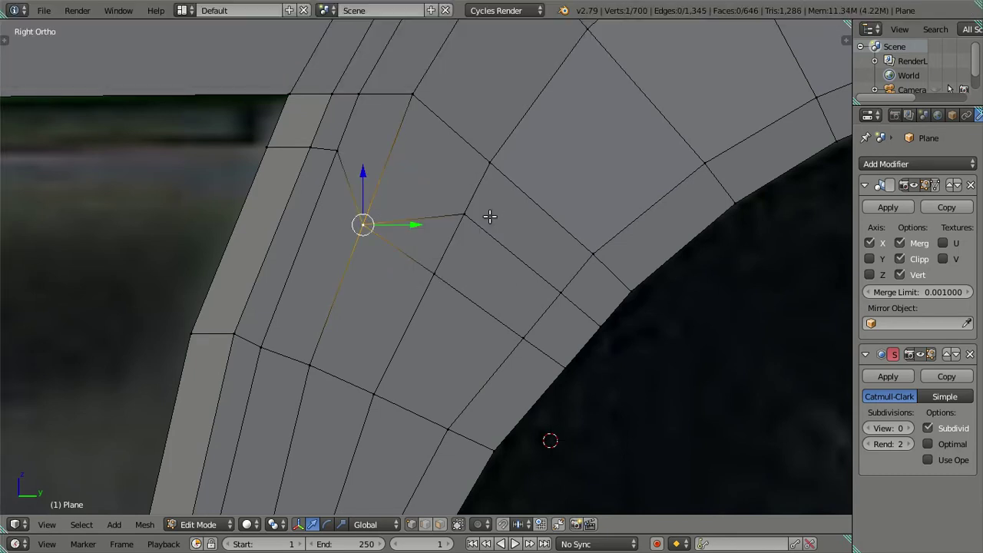
# - Move the upper strip vertex into its new position against the reference photo
pyautogui.rightClick(339, 150)
pyautogui.press('g')
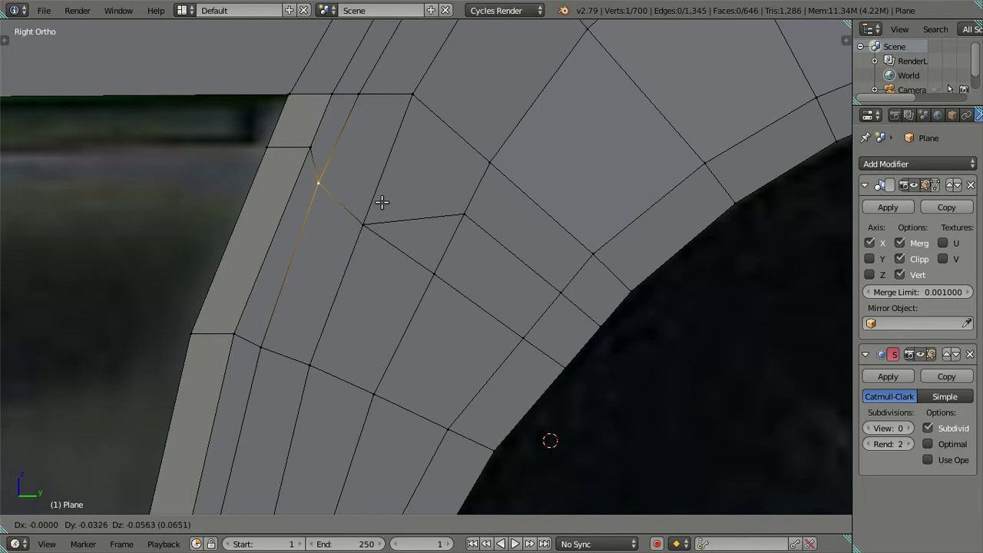
pyautogui.click(381, 202)
pyautogui.press('z')
pyautogui.rightClick(310, 152)
pyautogui.press('g')
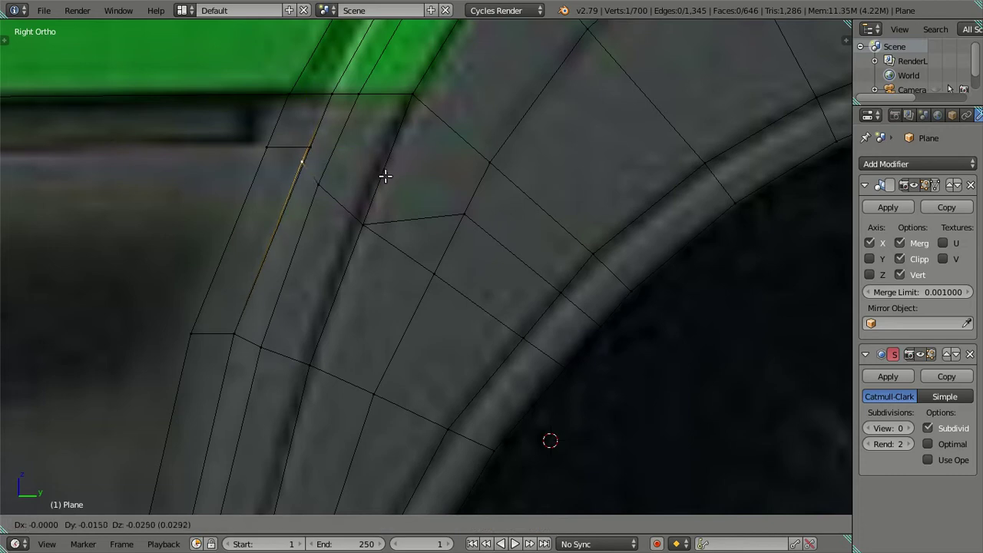
pyautogui.rightClick(378, 185)
pyautogui.press('z')
# - In side view, move a strip-edge vertex lower along the strip
pyautogui.moveTo(371, 187)
pyautogui.mouseDown(button='middle')
pyautogui.moveTo(428, 197)
pyautogui.moveTo(493, 181)
pyautogui.moveTo(466, 193)
pyautogui.mouseUp(button='middle')
pyautogui.rightClick(446, 169)
pyautogui.keyDown('shift'); pyautogui.rightClick(507, 159); pyautogui.keyUp('shift')
pyautogui.keyDown('shift'); pyautogui.rightClick(519, 165); pyautogui.keyUp('shift')
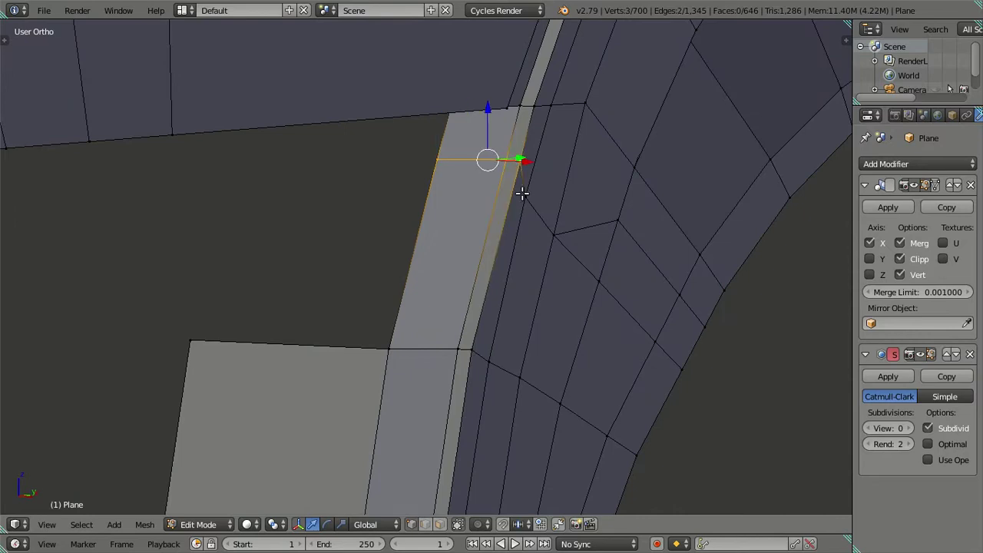
pyautogui.press('KP_3')
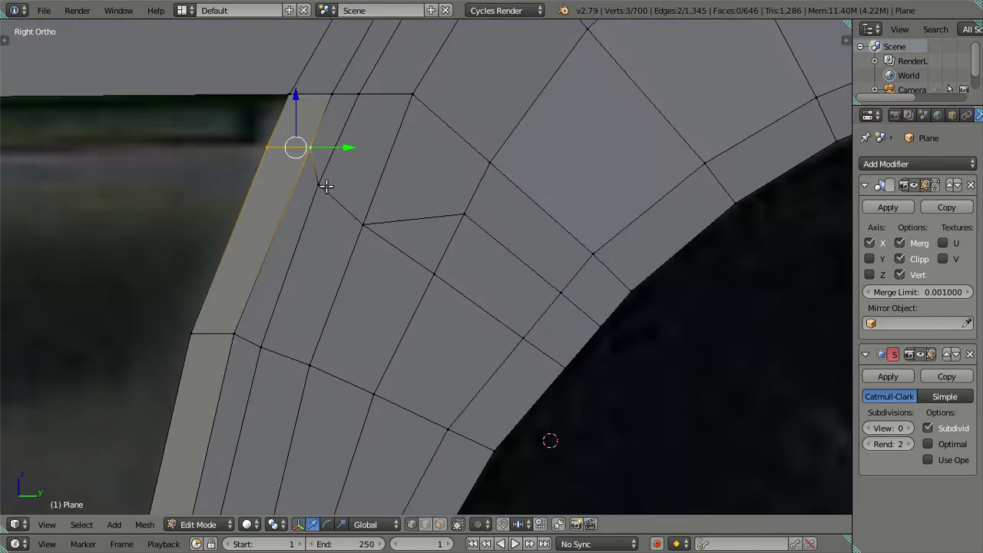
pyautogui.press('z')
pyautogui.keyDown('shift'); pyautogui.rightClick(265, 146); pyautogui.keyUp('shift')
pyautogui.press('g')
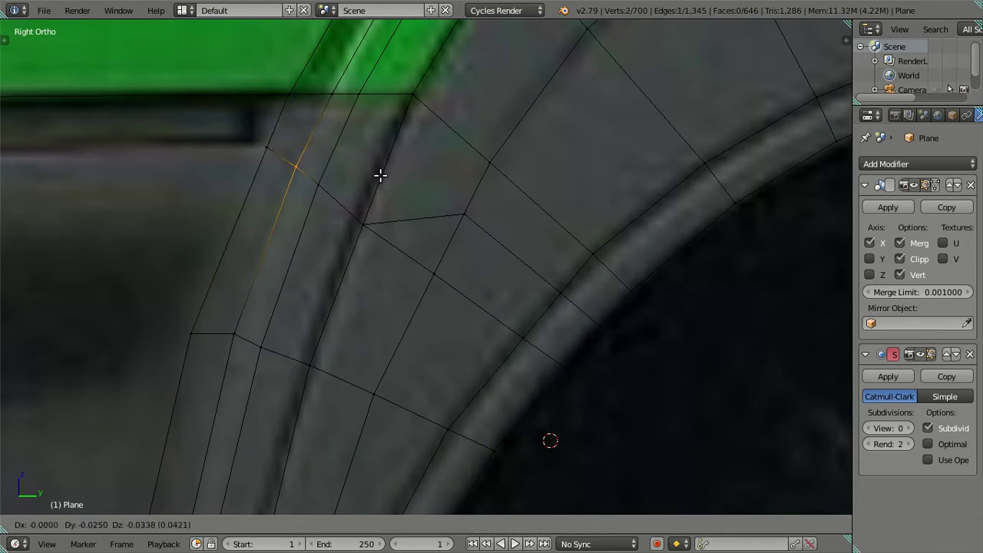
pyautogui.click(380, 175)
# - Nudge the merged arch-strip vertex slightly upward
pyautogui.rightClick(322, 180)
pyautogui.rightClick(365, 225)
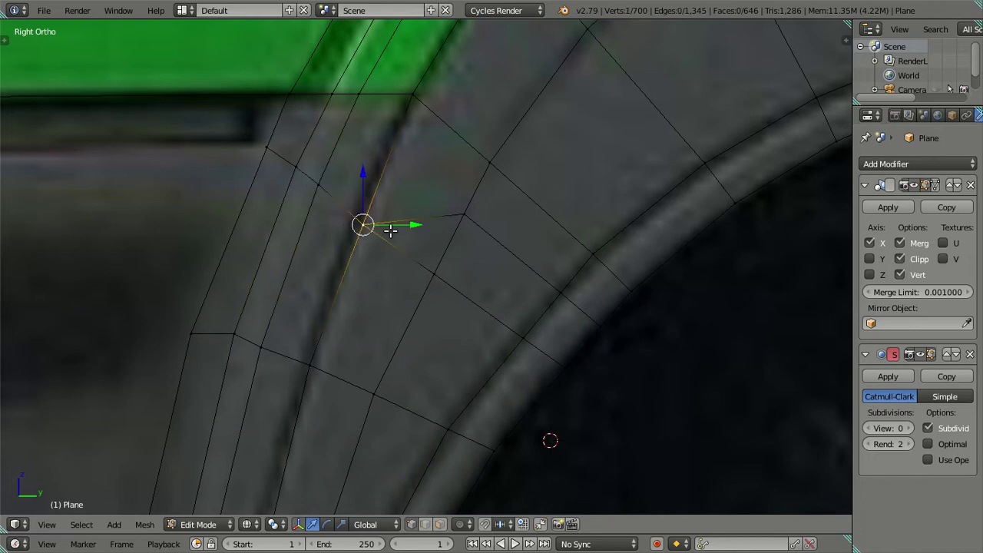
pyautogui.press('g')
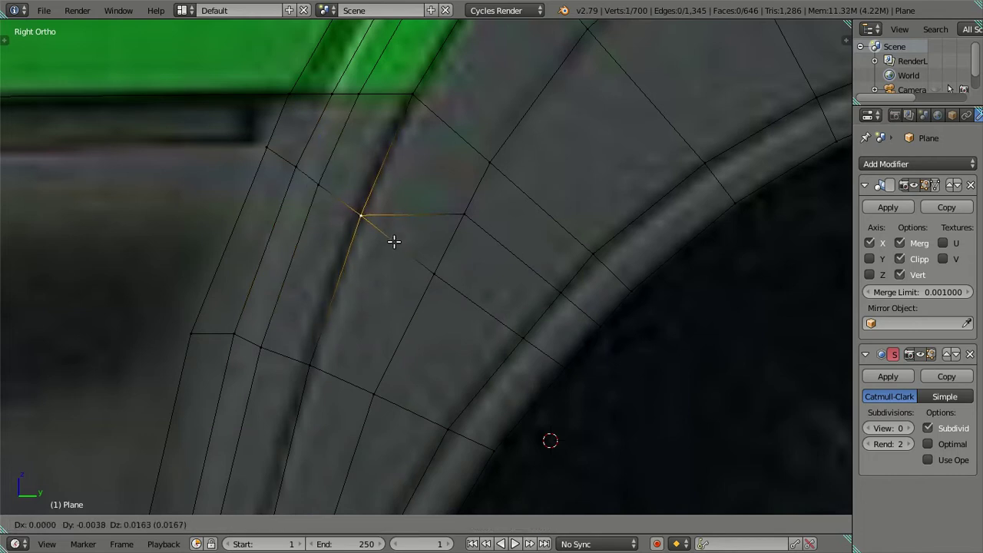
pyautogui.click(394, 241)
# - Dissolve the three-edge path through the strip
pyautogui.press('a')
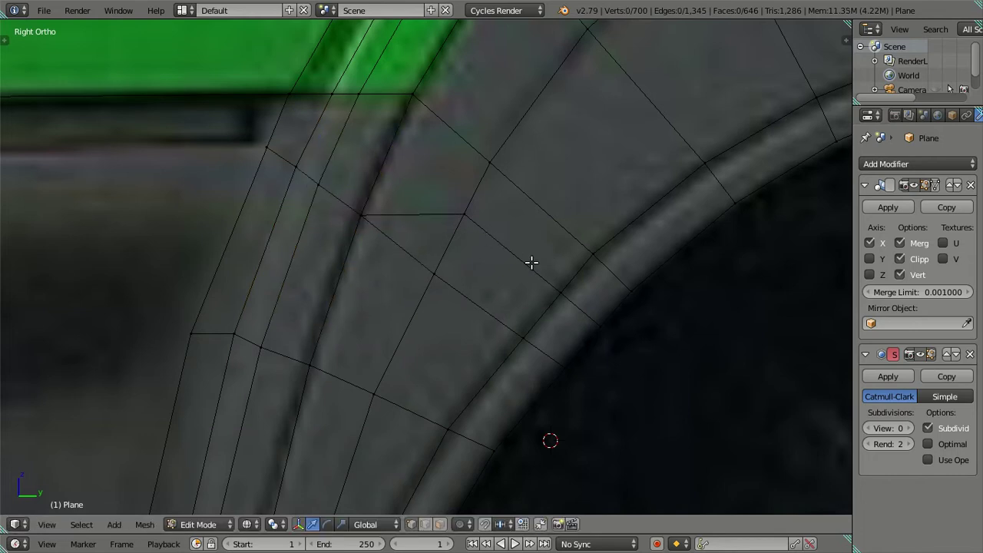
pyautogui.click(362, 216)
pyautogui.keyDown('ctrl'); pyautogui.click(604, 329); pyautogui.keyUp('ctrl')
pyautogui.press('x')
pyautogui.click(649, 322)
pyautogui.press('a')
pyautogui.press('z')
pyautogui.press('z')
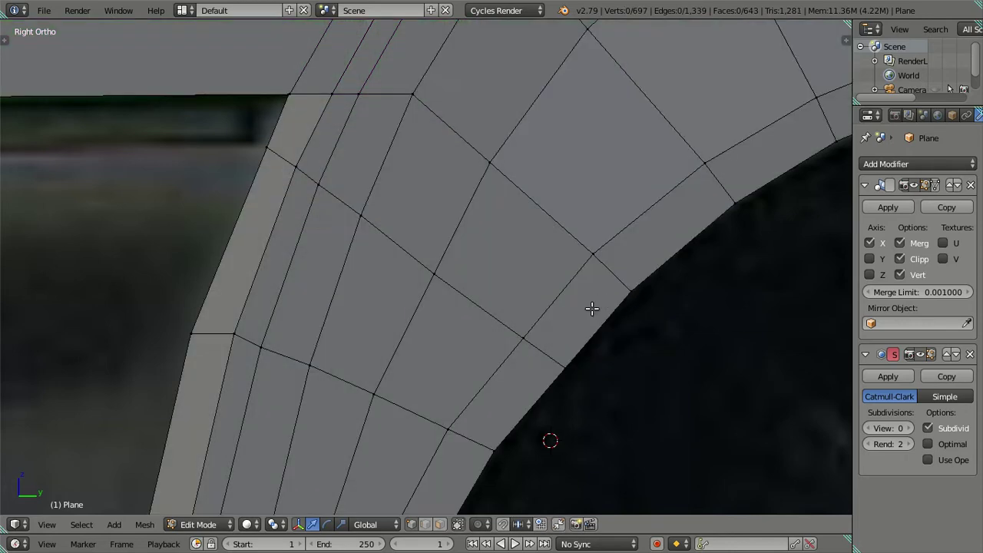
# - Raise vertices on the wheel arch's inner edge, shifting a pair slightly up-left
pyautogui.rightClick(452, 288)
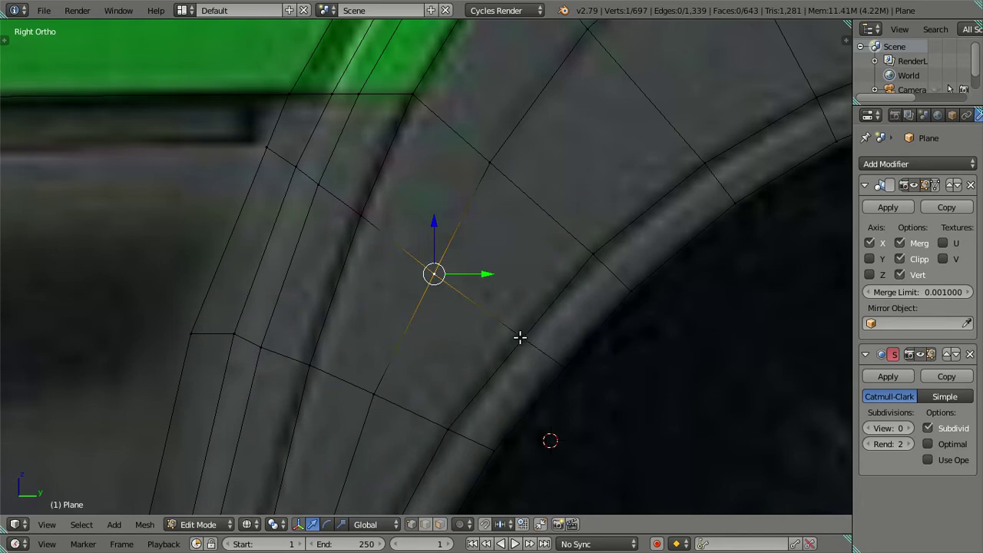
pyautogui.moveTo(434, 234); pyautogui.dragTo(433, 230)
pyautogui.click(430, 225)
pyautogui.moveTo(480, 266); pyautogui.dragTo(481, 266)
pyautogui.rightClick(536, 358)
pyautogui.keyDown('shift'); pyautogui.rightClick(567, 369); pyautogui.keyUp('shift')
pyautogui.press('g')
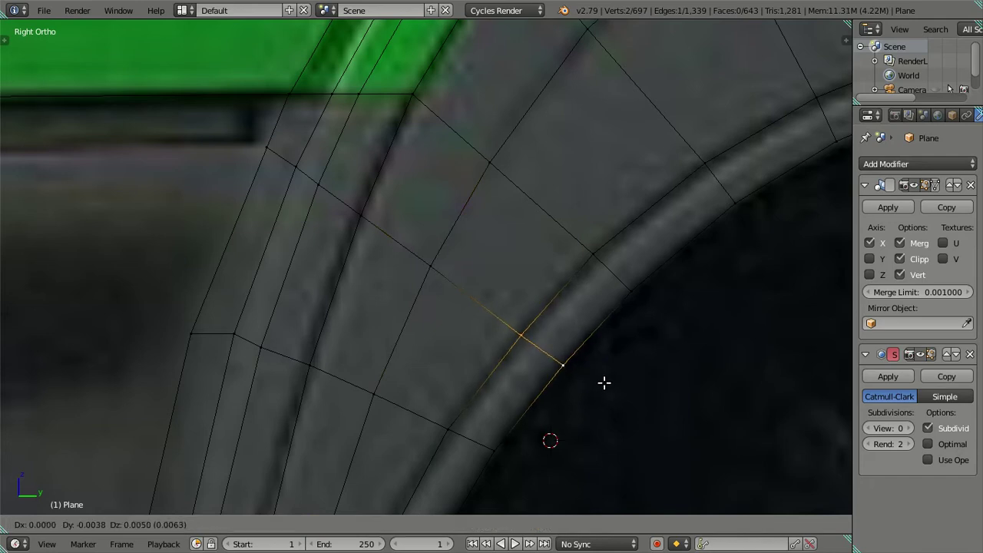
pyautogui.click(599, 382)
pyautogui.rightClick(559, 367)
pyautogui.press('g')
pyautogui.press('Escape')
pyautogui.rightClick(519, 335)
pyautogui.press('g')
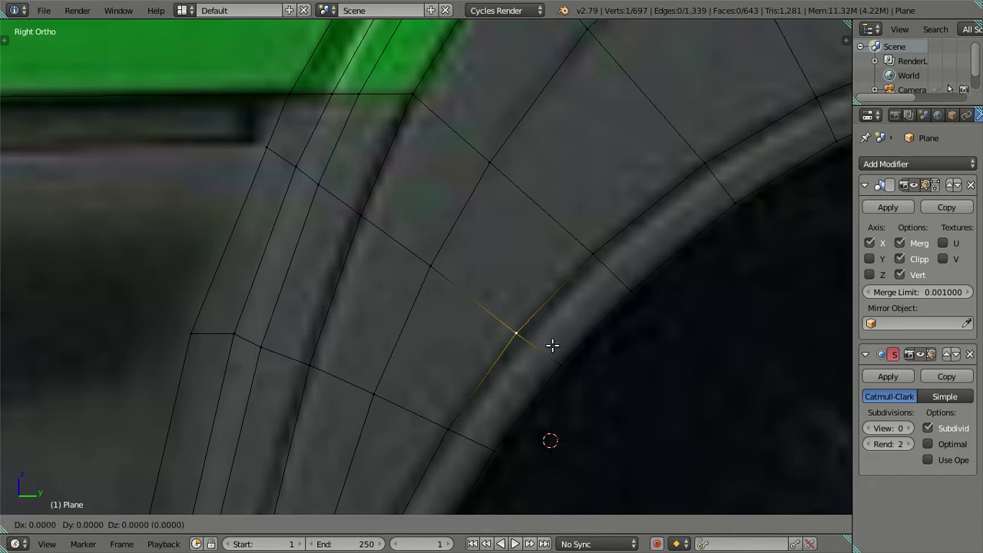
pyautogui.press('Escape')
# - Move the strip's top corner vertex further left along the Y axis
pyautogui.scroll(-2, 442, 268)
pyautogui.press('a')
pyautogui.press('z')
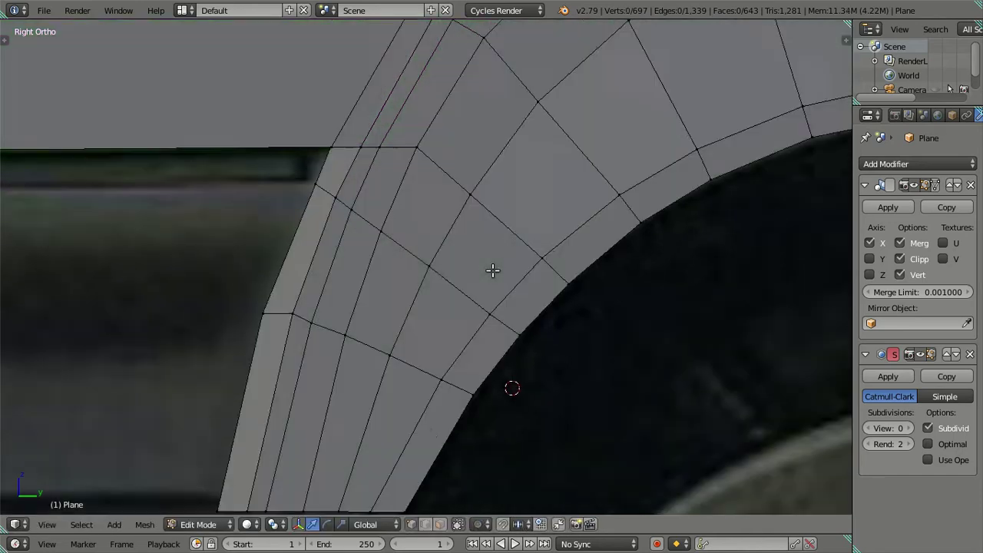
pyautogui.scroll(-2, 490, 278)
pyautogui.scroll(1, 430, 301)
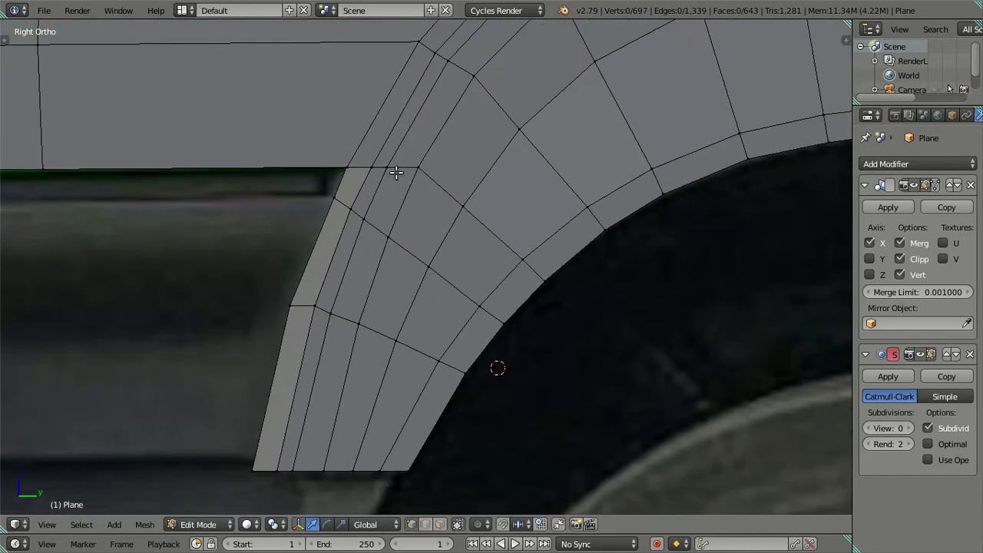
pyautogui.moveTo(370, 205)
pyautogui.mouseDown(button='middle')
pyautogui.moveTo(553, 202)
pyautogui.moveTo(538, 198)
pyautogui.mouseUp(button='middle')
pyautogui.rightClick(486, 163)
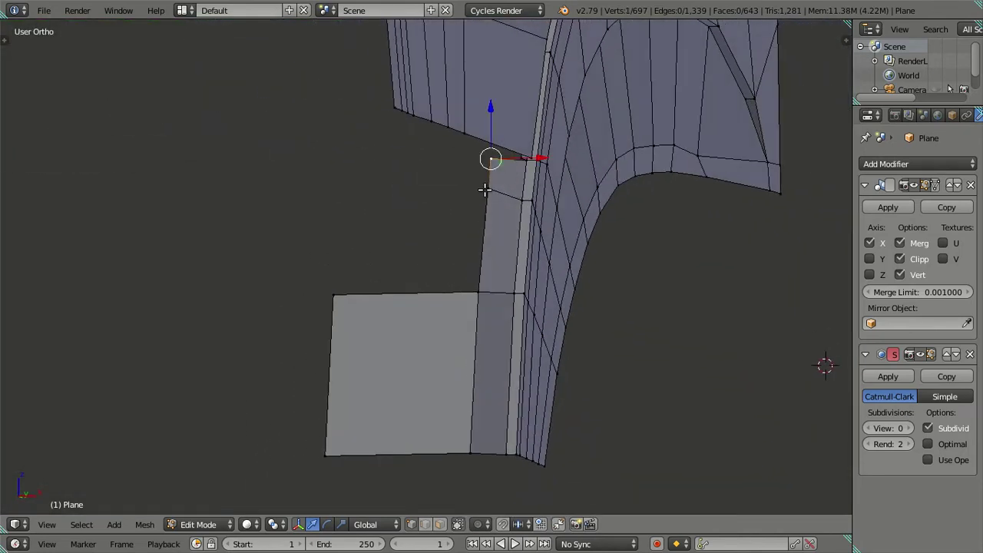
pyautogui.press('KP_3')
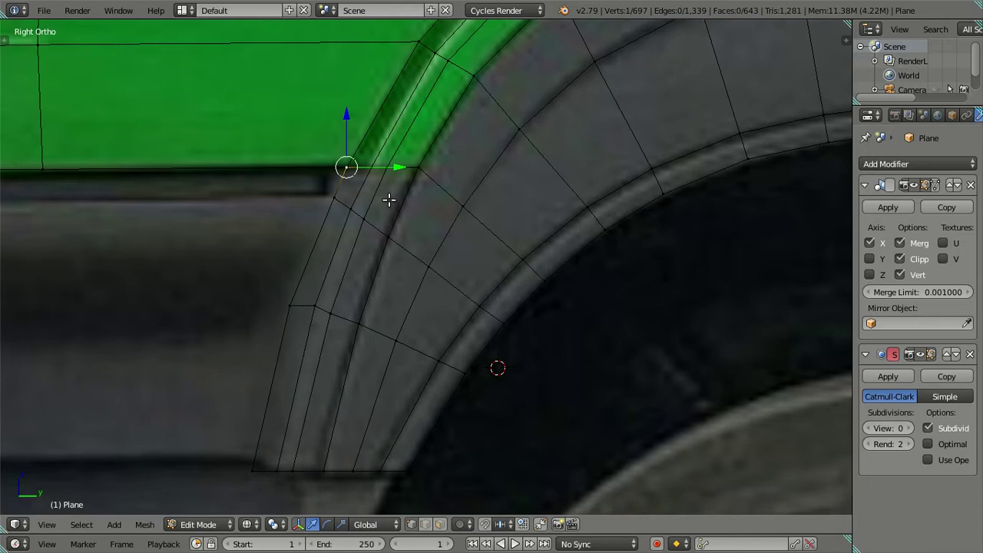
pyautogui.scroll(1, 435, 183)
pyautogui.press('g')
pyautogui.press('y')
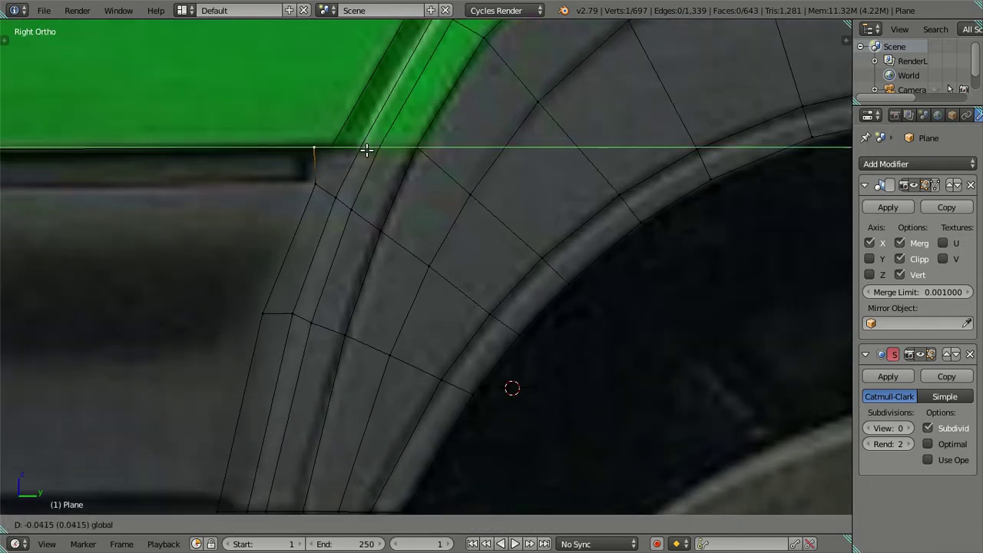
pyautogui.click(366, 150)
# - Extrude the door-area strip's top edge into a new face to the left along X
pyautogui.moveTo(366, 149)
pyautogui.mouseDown(button='middle')
pyautogui.moveTo(414, 193)
pyautogui.moveTo(468, 186)
pyautogui.moveTo(560, 153)
pyautogui.moveTo(569, 172)
pyautogui.moveTo(528, 177)
pyautogui.moveTo(465, 164)
pyautogui.mouseUp(button='middle')
pyautogui.press('a')
pyautogui.rightClick(474, 165)
pyautogui.press('e')
pyautogui.rightClick(517, 176)
pyautogui.press('g')
pyautogui.press('x')
pyautogui.click(387, 198)
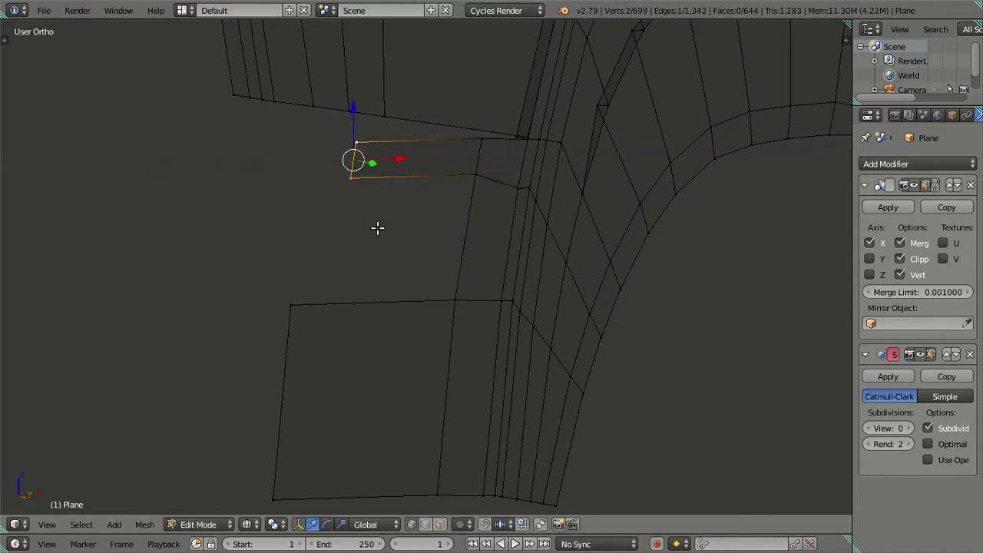
# - Check the new face's lower-left corner vertex X coordinate in the sidebar
pyautogui.press('n')
pyautogui.rightClick(219, 292)
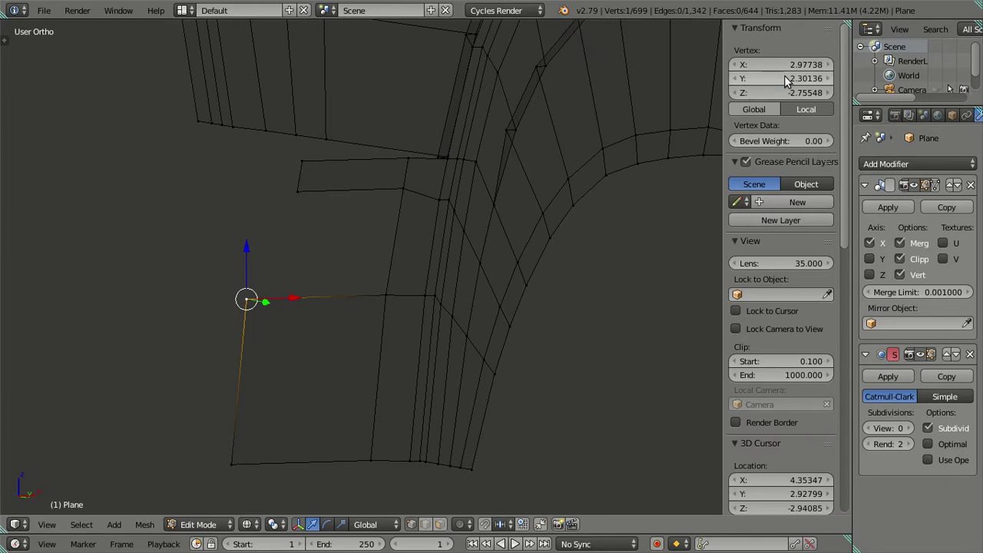
pyautogui.moveTo(327, 276); pyautogui.dragTo(351, 300, button='middle')
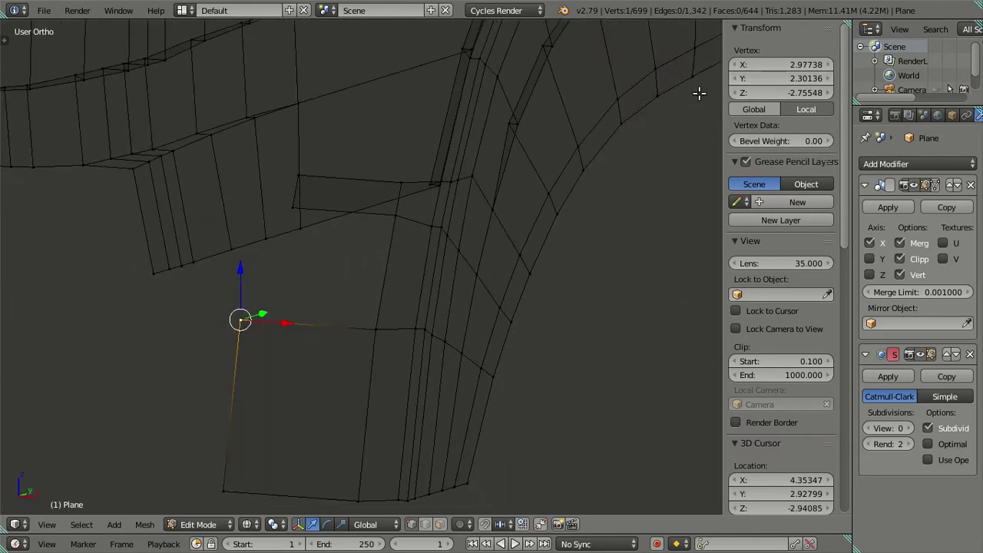
pyautogui.click(780, 65)
pyautogui.press('Escape')
pyautogui.moveTo(440, 226); pyautogui.dragTo(327, 179, button='middle')
# - Scale the short flap edge's two vertices down slightly
pyautogui.rightClick(305, 186)
pyautogui.keyDown('shift'); pyautogui.rightClick(304, 158); pyautogui.keyUp('shift')
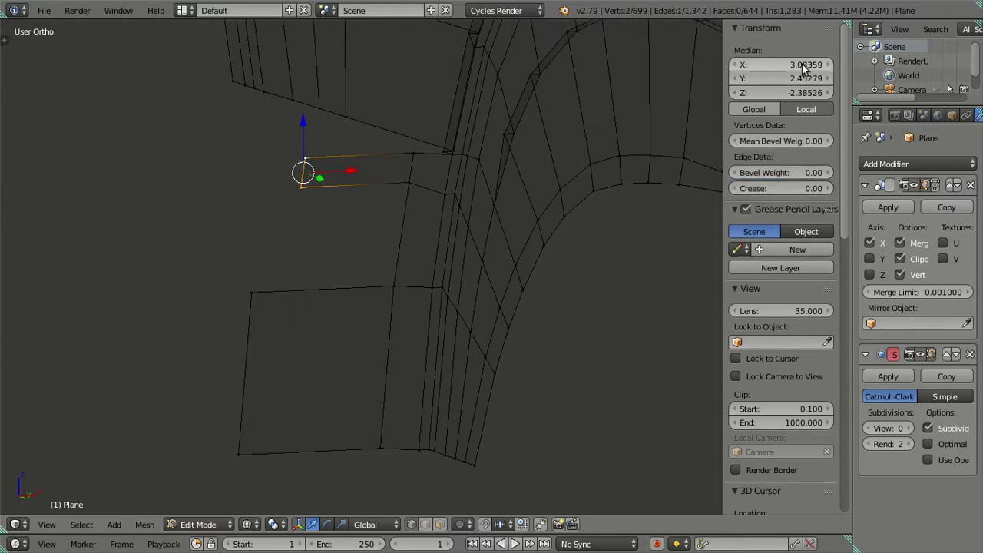
pyautogui.press('n')
pyautogui.press('s')
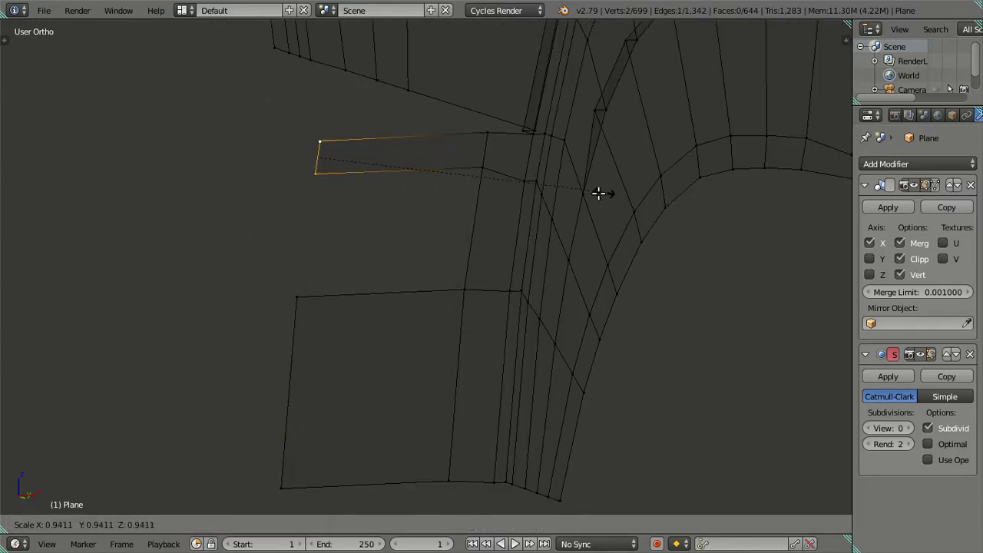
pyautogui.click(593, 199)
# - Frame the wheel arch in Right Ortho view over the reference photo
pyautogui.press('a')
pyautogui.press('z')
pyautogui.press('KP_3')
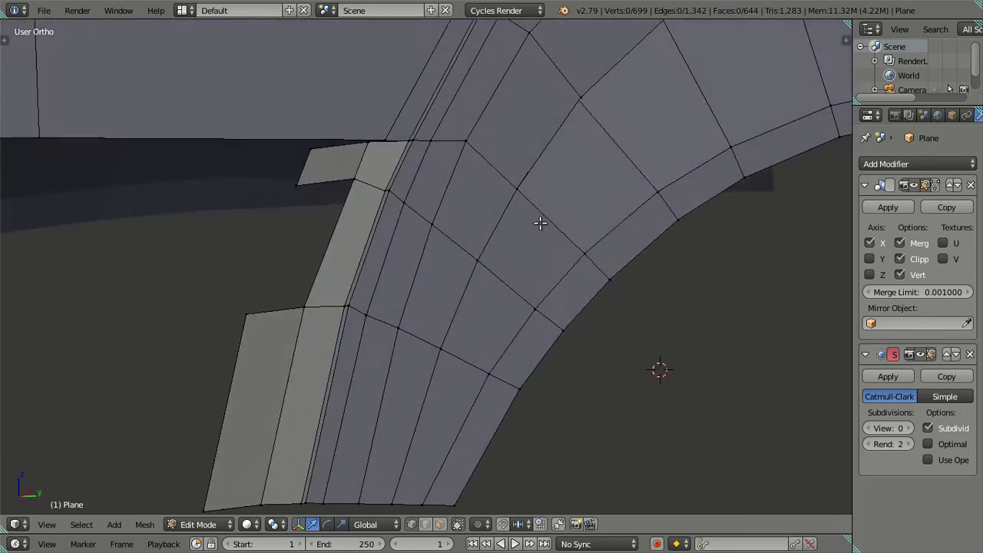
pyautogui.press('z')
pyautogui.keyDown('shift'); pyautogui.moveTo(414, 213); pyautogui.dragTo(492, 208, button='middle'); pyautogui.keyUp('shift')
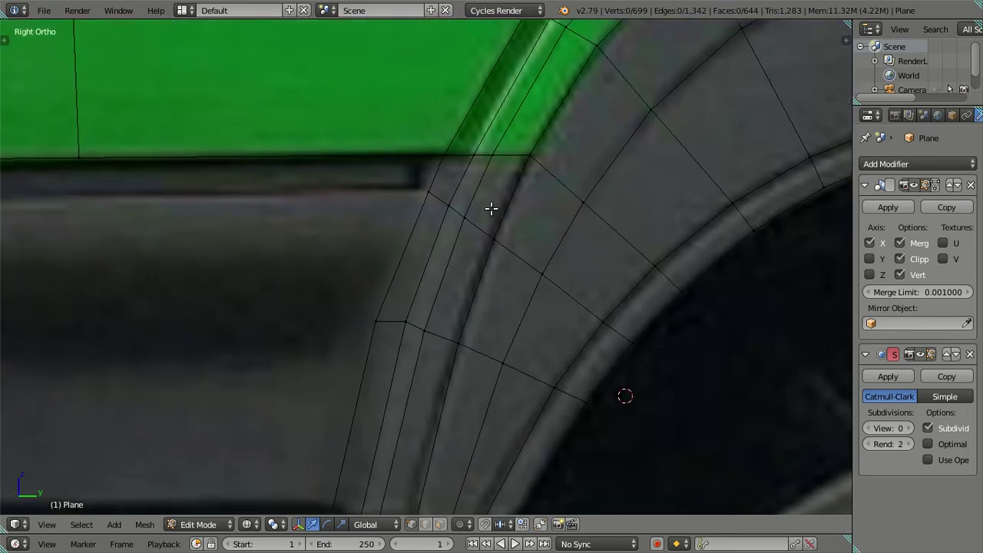
pyautogui.scroll(2, 491, 208)
pyautogui.scroll(-4, 398, 179)
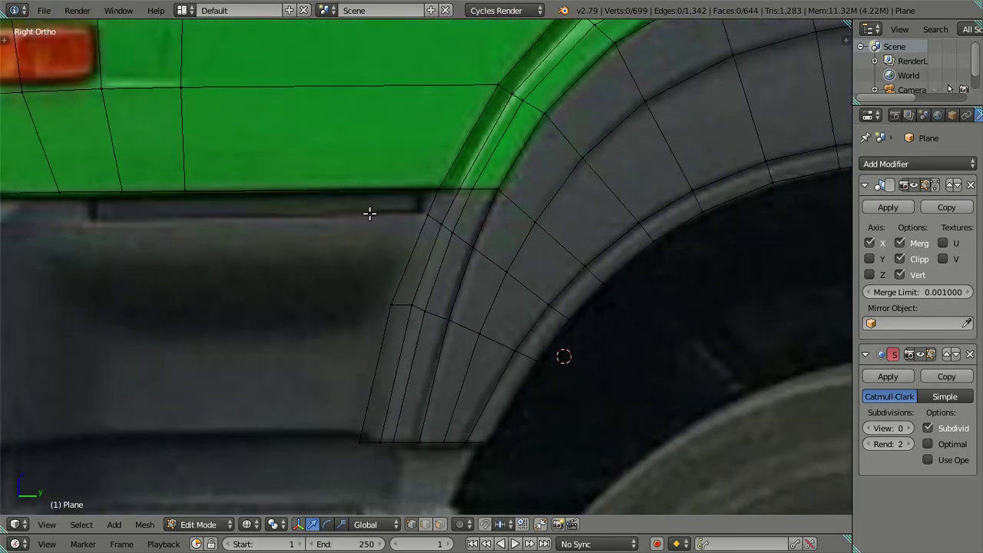
pyautogui.scroll(2, 465, 250)
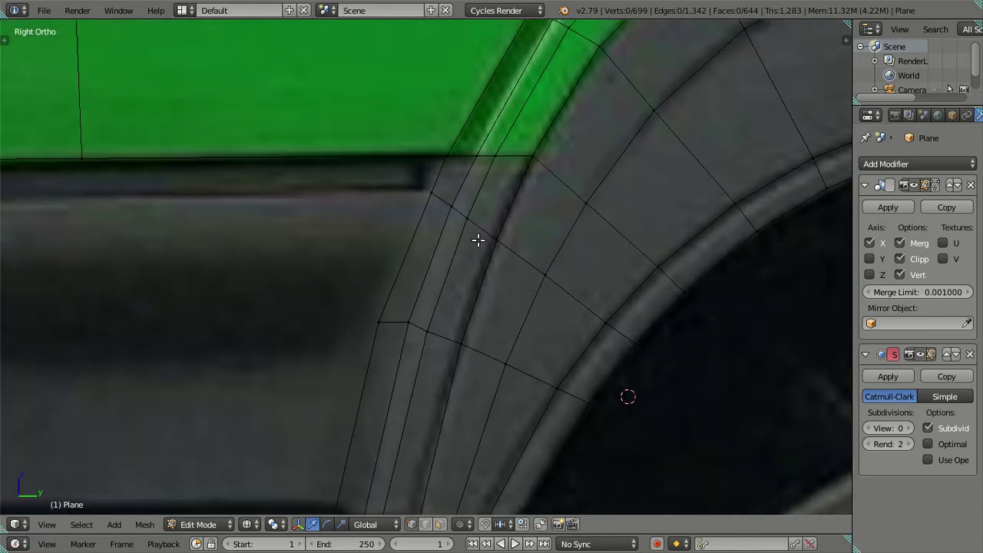
pyautogui.keyDown('shift'); pyautogui.moveTo(476, 237); pyautogui.dragTo(490, 254, button='middle'); pyautogui.keyUp('shift')
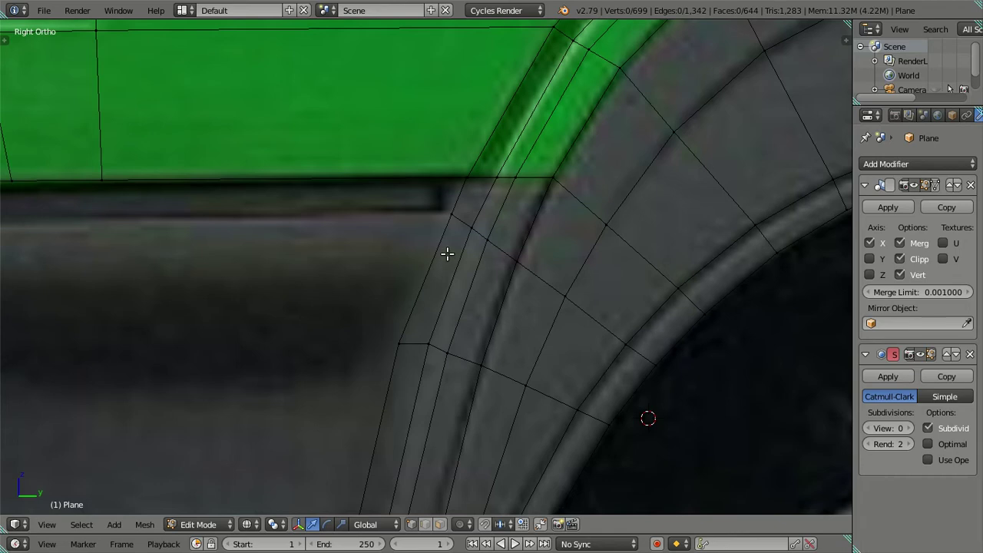
pyautogui.press('z')
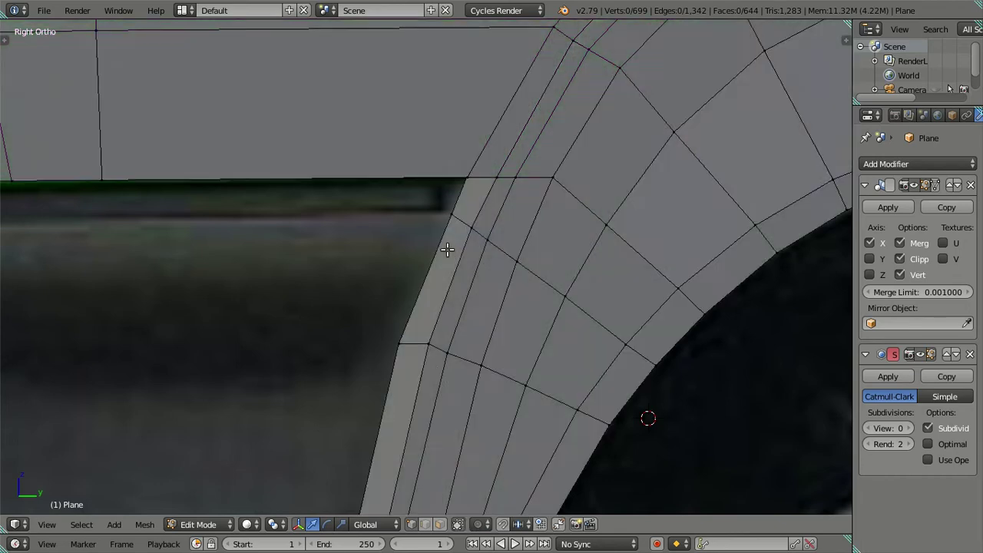
pyautogui.scroll(-2, 465, 281)
pyautogui.scroll(-2, 494, 256)
pyautogui.scroll(4, 411, 355)
# - Select the step strip's lower and upper quads
pyautogui.rightClick(390, 369)
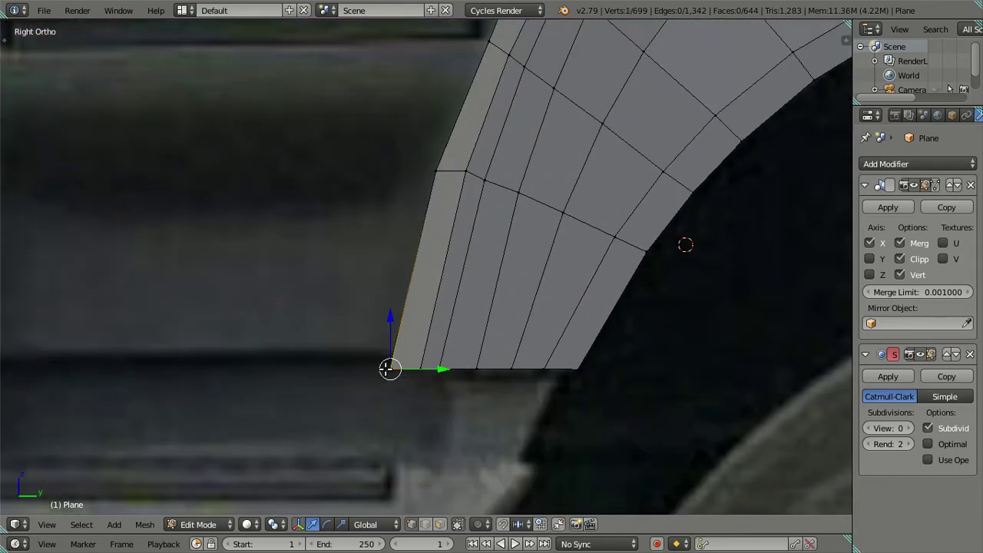
pyautogui.scroll(-2, 411, 209)
pyautogui.moveTo(432, 220); pyautogui.dragTo(507, 232, button='middle')
pyautogui.keyDown('shift'); pyautogui.rightClick(439, 225); pyautogui.keyUp('shift')
pyautogui.keyDown('shift'); pyautogui.rightClick(404, 223); pyautogui.keyUp('shift')
pyautogui.keyDown('shift'); pyautogui.rightClick(398, 317); pyautogui.keyUp('shift')
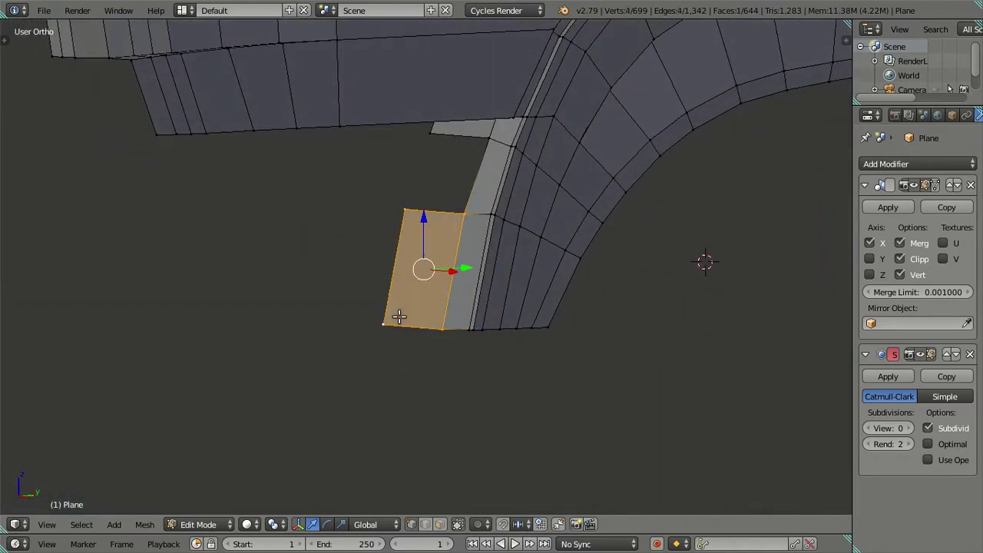
pyautogui.moveTo(493, 260); pyautogui.dragTo(502, 271, button='middle')
pyautogui.keyDown('shift'); pyautogui.rightClick(501, 265); pyautogui.keyUp('shift')
pyautogui.keyDown('shift'); pyautogui.rightClick(508, 247); pyautogui.keyUp('shift')
pyautogui.keyDown('shift'); pyautogui.rightClick(447, 270); pyautogui.keyUp('shift')
pyautogui.keyDown('shift'); pyautogui.rightClick(442, 290); pyautogui.keyUp('shift')
# - In side view, slide the strip's inner edge slightly sideways along Y
pyautogui.press('KP_3')
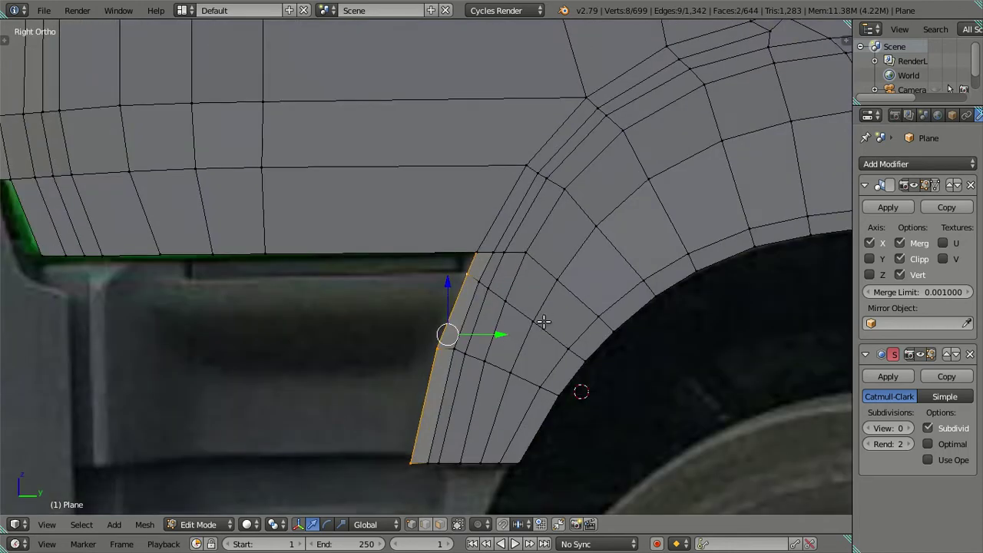
pyautogui.keyDown('shift'); pyautogui.moveTo(539, 322); pyautogui.dragTo(525, 263, button='middle'); pyautogui.keyUp('shift')
pyautogui.scroll(2, 525, 257)
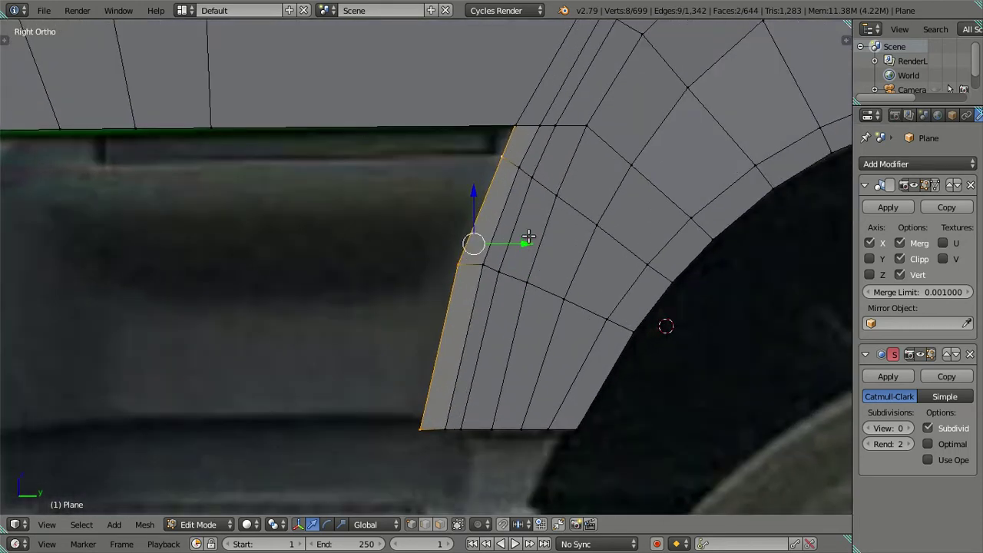
pyautogui.moveTo(528, 238); pyautogui.dragTo(534, 233)
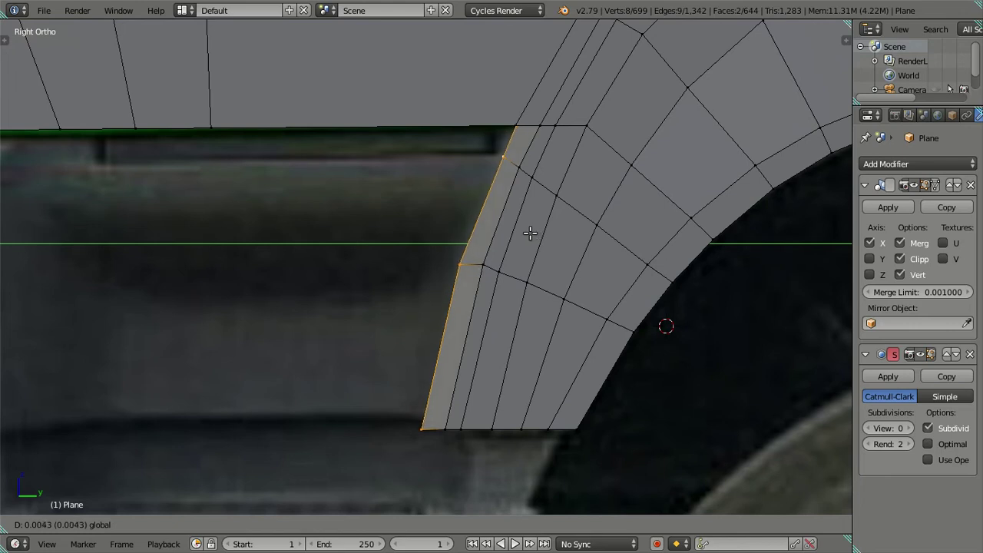
pyautogui.moveTo(534, 233); pyautogui.dragTo(528, 233)
pyautogui.press('a')
pyautogui.moveTo(528, 233)
pyautogui.mouseDown(button='middle')
pyautogui.moveTo(610, 213)
pyautogui.moveTo(527, 268)
pyautogui.mouseUp(button='middle')
# - Add an edge loop along the step strip, then dissolve it again
pyautogui.hotkey('ctrl', 'r')
pyautogui.click(537, 259)
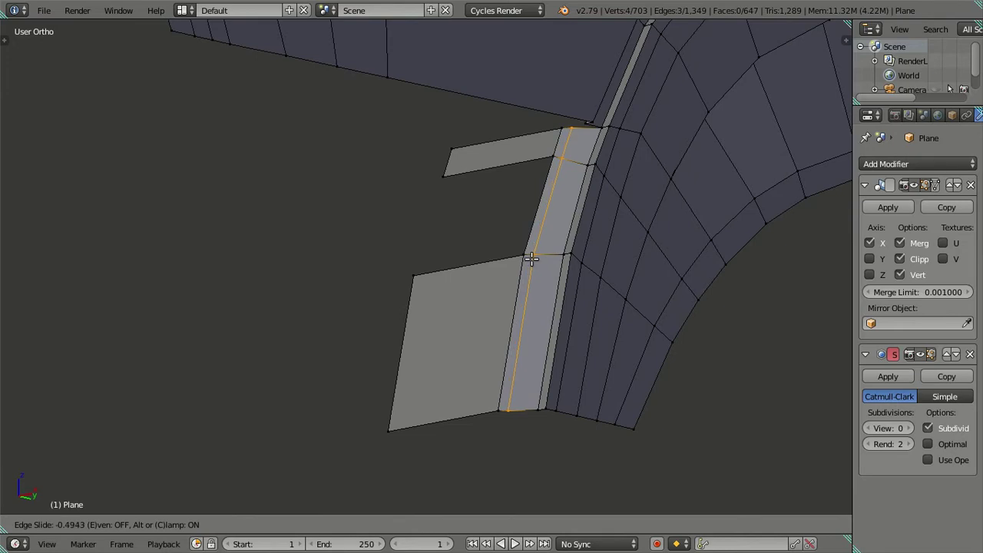
pyautogui.click(532, 259)
pyautogui.press('KP_3')
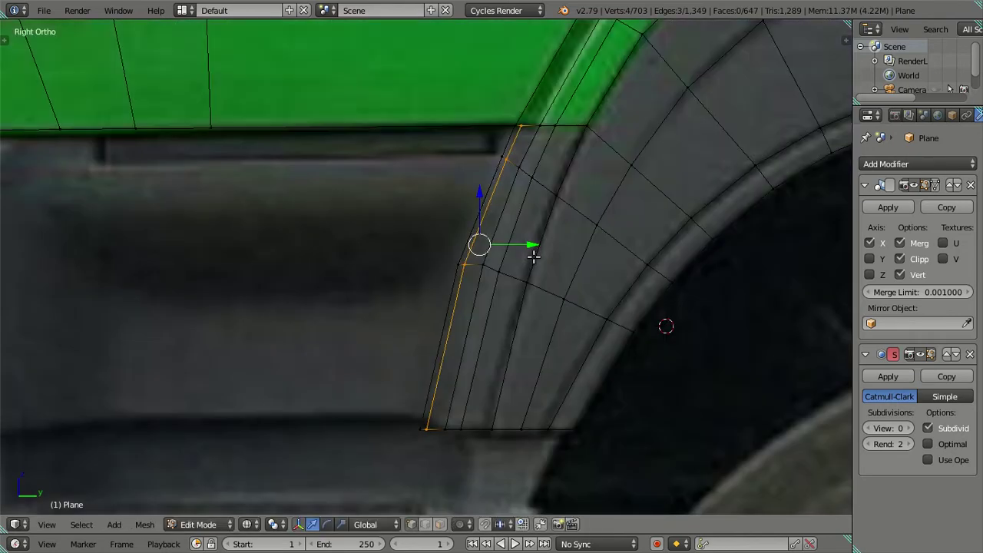
pyautogui.moveTo(535, 255)
pyautogui.mouseDown(button='middle')
pyautogui.moveTo(594, 241)
pyautogui.moveTo(563, 262)
pyautogui.moveTo(540, 231)
pyautogui.moveTo(533, 276)
pyautogui.moveTo(534, 235)
pyautogui.mouseUp(button='middle')
pyautogui.hotkey('ctrl', 'x')
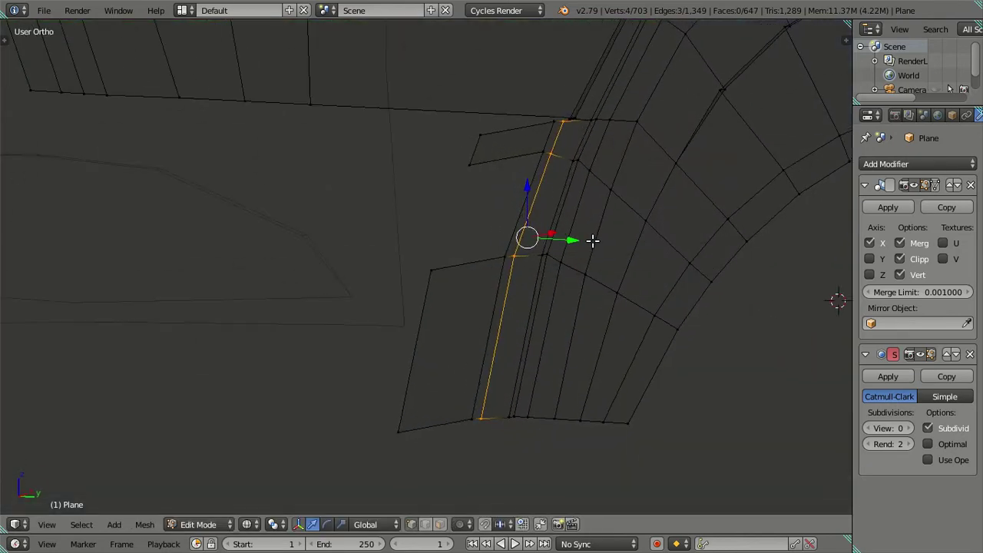
# - Shift the two vertices near the strip's top slightly left along Y
pyautogui.rightClick(536, 233)
pyautogui.keyDown('shift'); pyautogui.rightClick(493, 243); pyautogui.keyUp('shift')
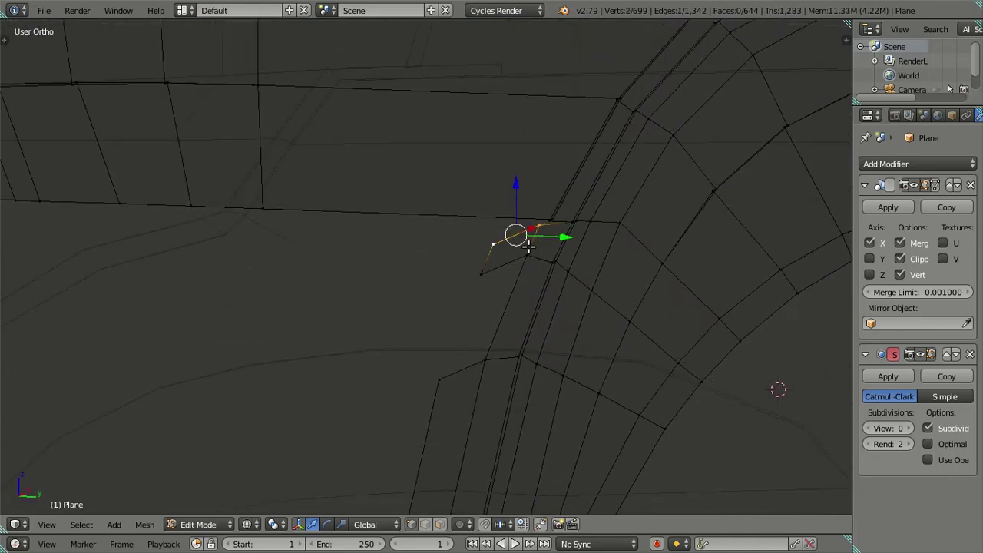
pyautogui.press('KP_3')
pyautogui.moveTo(585, 227); pyautogui.dragTo(568, 231)
pyautogui.press('a')
pyautogui.moveTo(541, 285)
pyautogui.mouseDown(button='middle')
pyautogui.moveTo(527, 307)
pyautogui.moveTo(631, 270)
pyautogui.moveTo(636, 238)
pyautogui.moveTo(643, 279)
pyautogui.moveTo(557, 336)
pyautogui.moveTo(532, 334)
pyautogui.moveTo(557, 267)
pyautogui.moveTo(588, 271)
pyautogui.moveTo(546, 282)
pyautogui.moveTo(537, 300)
pyautogui.moveTo(480, 241)
pyautogui.mouseUp(button='middle')
pyautogui.scroll(-2, 538, 310)
pyautogui.scroll(3, 643, 281)
# - Select the step panel's outer edge loop and switch to edge select mode
pyautogui.rightClick(458, 209)
pyautogui.keyDown('shift'); pyautogui.rightClick(459, 228); pyautogui.keyUp('shift')
pyautogui.keyDown('shift'); pyautogui.rightClick(428, 322); pyautogui.keyUp('shift')
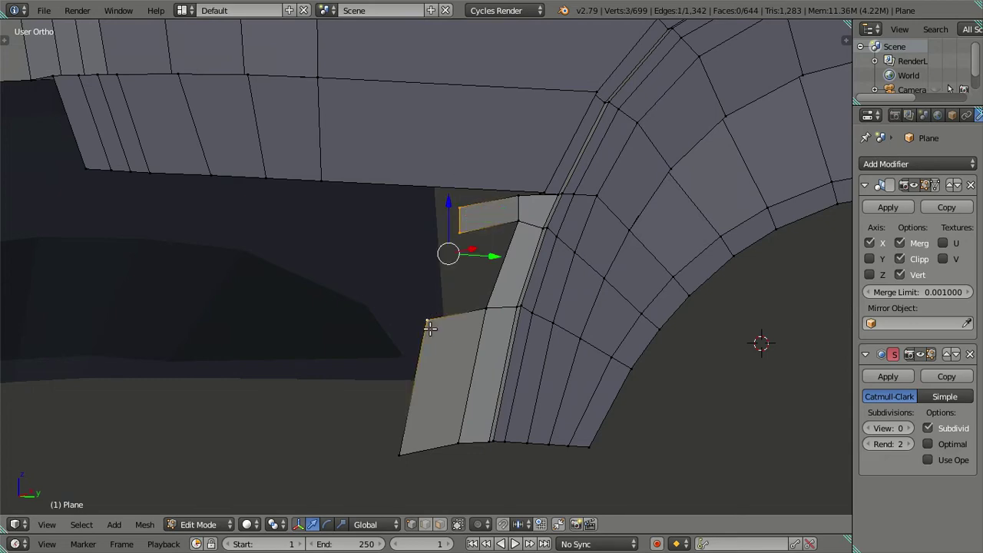
pyautogui.keyDown('shift'); pyautogui.rightClick(399, 454); pyautogui.keyUp('shift')
pyautogui.press('KP_3')
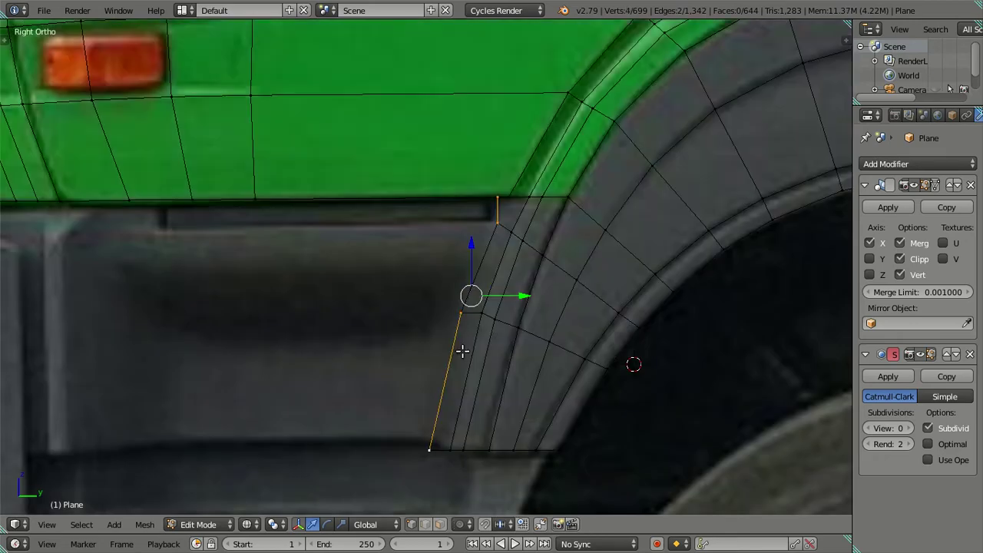
pyautogui.moveTo(456, 308)
pyautogui.keyDown('shift'); pyautogui.mouseDown(button='middle')
pyautogui.moveTo(539, 267)
pyautogui.moveTo(561, 193)
pyautogui.mouseUp(button='middle'); pyautogui.keyUp('shift')
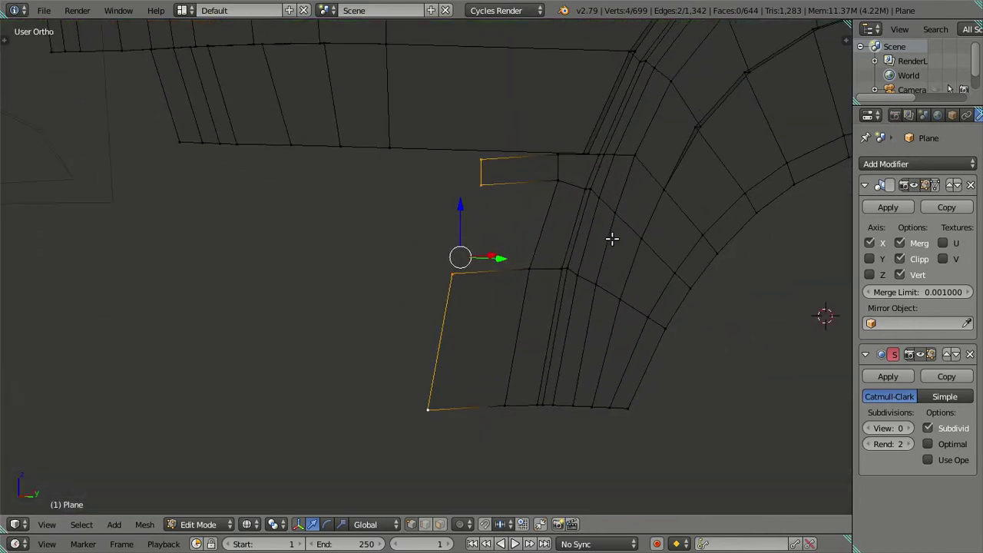
pyautogui.keyDown('shift'); pyautogui.rightClick(562, 190); pyautogui.keyUp('shift')
pyautogui.keyDown('shift'); pyautogui.rightClick(530, 266); pyautogui.keyUp('shift')
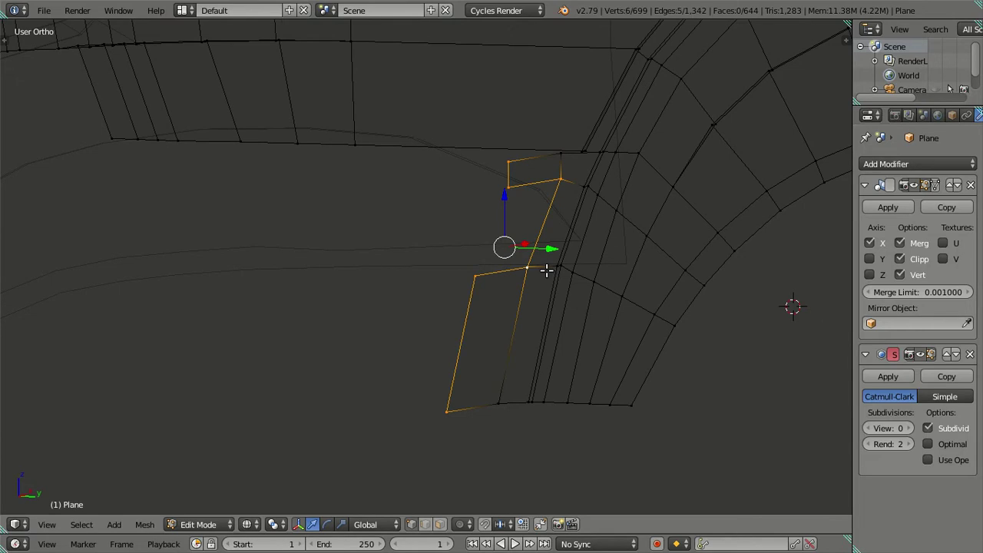
pyautogui.moveTo(553, 267); pyautogui.dragTo(574, 314, button='middle')
pyautogui.click(425, 525)
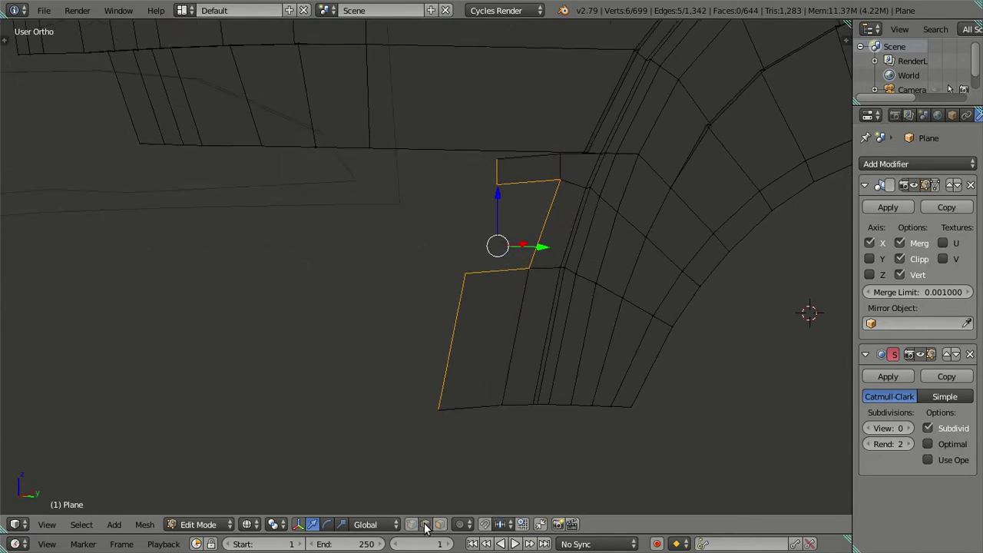
pyautogui.moveTo(530, 397); pyautogui.dragTo(564, 318, button='middle')
pyautogui.press('KP_3')
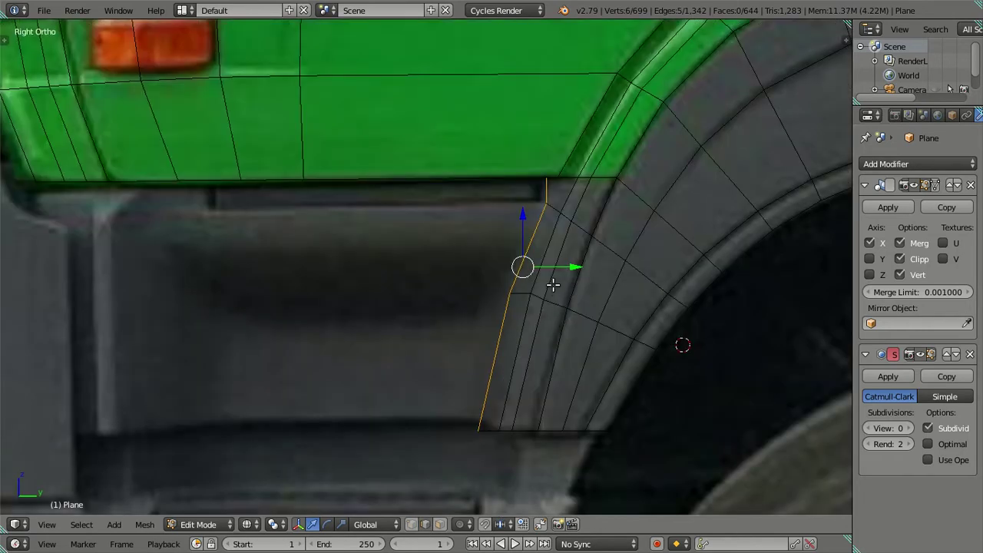
pyautogui.moveTo(592, 284)
pyautogui.mouseDown(button='middle')
pyautogui.moveTo(668, 284)
pyautogui.moveTo(610, 281)
pyautogui.mouseUp(button='middle')
pyautogui.press('KP_3')
# - Extrude the panel's outer edge loop along Y to the left of the step
pyautogui.press('e')
pyautogui.rightClick(574, 270)
pyautogui.press('g')
pyautogui.press('y')
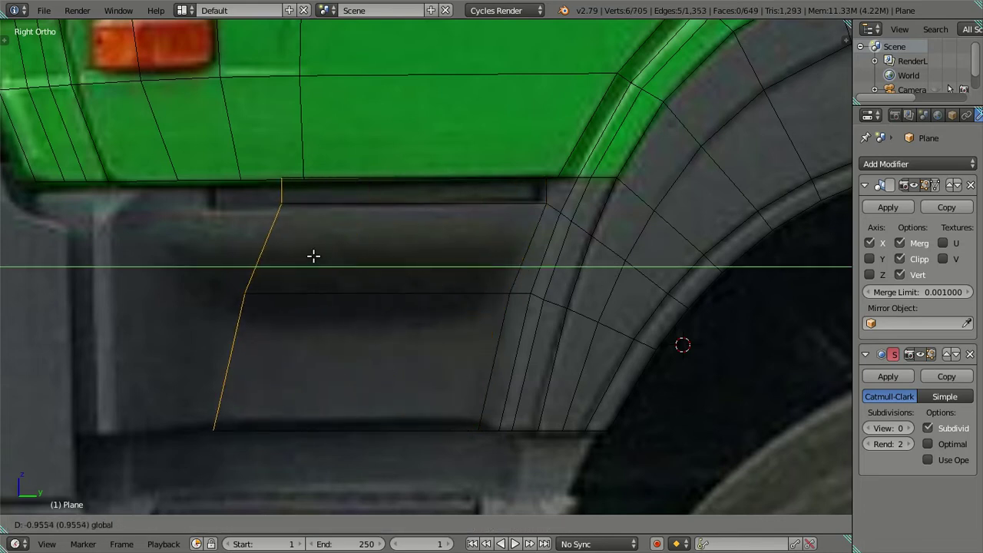
pyautogui.click(313, 256)
# - In vertex mode, shift the extruded vertices along Y, leaving out the bottom-left corner
pyautogui.click(410, 524)
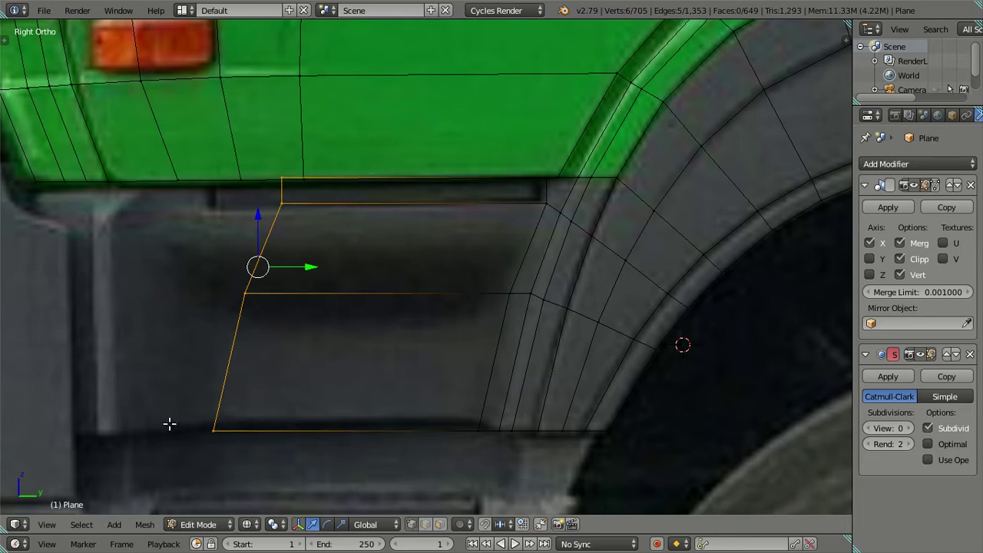
pyautogui.press('c')
pyautogui.moveTo(230, 428); pyautogui.dragTo(205, 428, button='middle')
pyautogui.press('Escape')
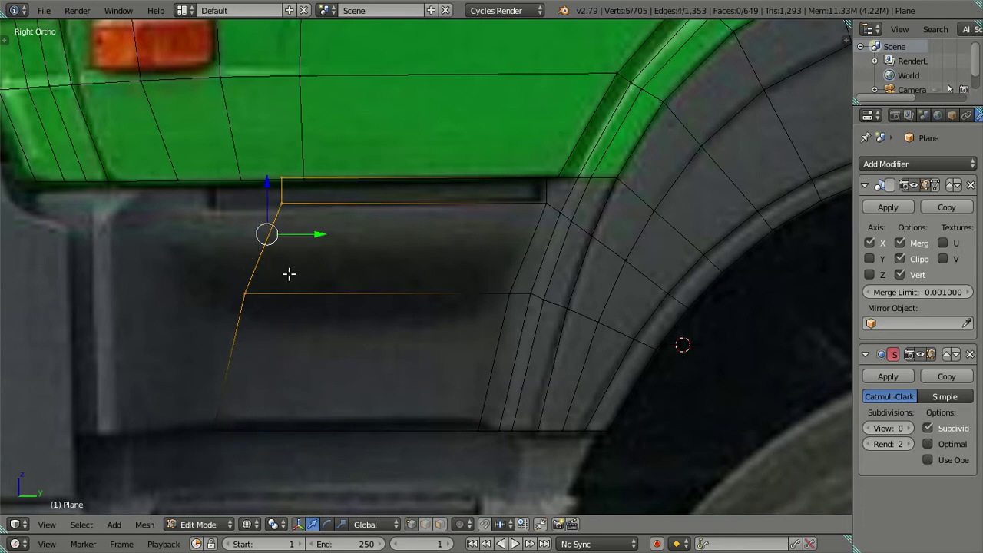
pyautogui.press('g')
pyautogui.press('y')
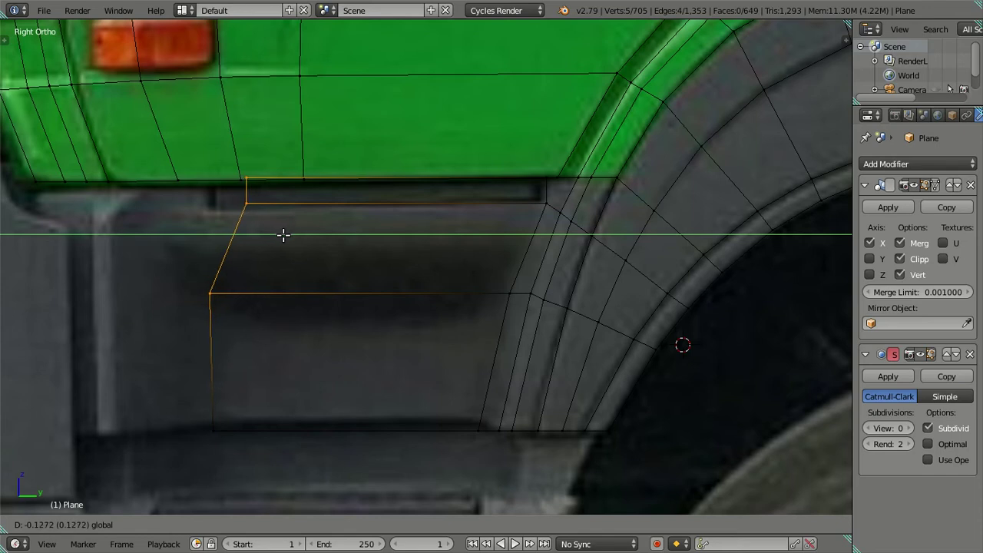
pyautogui.click(278, 239)
# - Slide only the remaining top vertices further left along Y
pyautogui.press('c')
pyautogui.moveTo(215, 281); pyautogui.dragTo(213, 299, button='middle')
pyautogui.press('Escape')
pyautogui.press('g')
pyautogui.press('y')
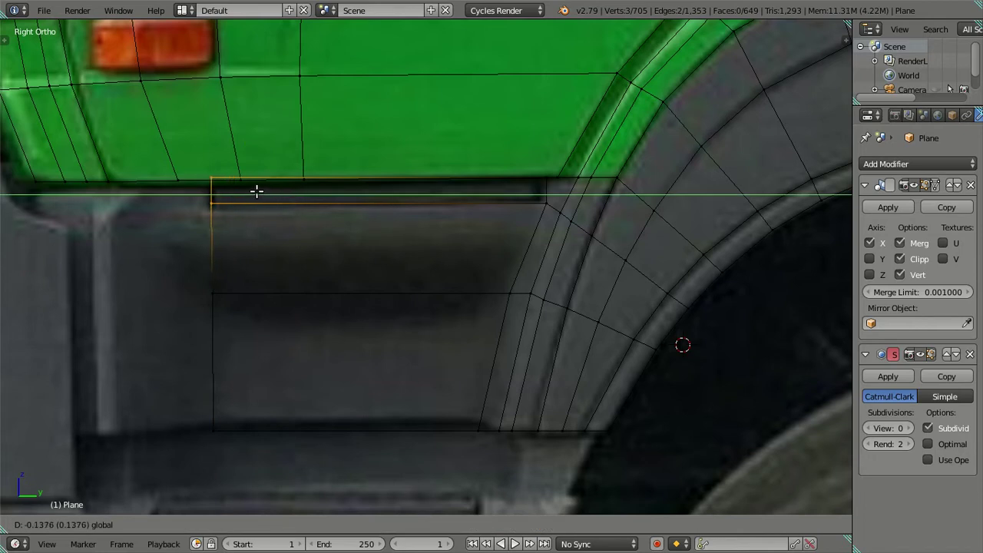
pyautogui.click(256, 191)
# - Extrude the panel's left edge loop along Y into a new stepped strip
pyautogui.press('a')
pyautogui.moveTo(257, 191)
pyautogui.mouseDown(button='middle')
pyautogui.moveTo(381, 247)
pyautogui.moveTo(502, 256)
pyautogui.moveTo(380, 268)
pyautogui.moveTo(452, 248)
pyautogui.moveTo(544, 244)
pyautogui.mouseUp(button='middle')
pyautogui.moveTo(336, 268)
pyautogui.mouseDown(button='middle')
pyautogui.moveTo(386, 285)
pyautogui.moveTo(320, 243)
pyautogui.moveTo(417, 248)
pyautogui.mouseUp(button='middle')
pyautogui.keyDown('alt'); pyautogui.rightClick(295, 233); pyautogui.keyUp('alt')
pyautogui.press('KP_3')
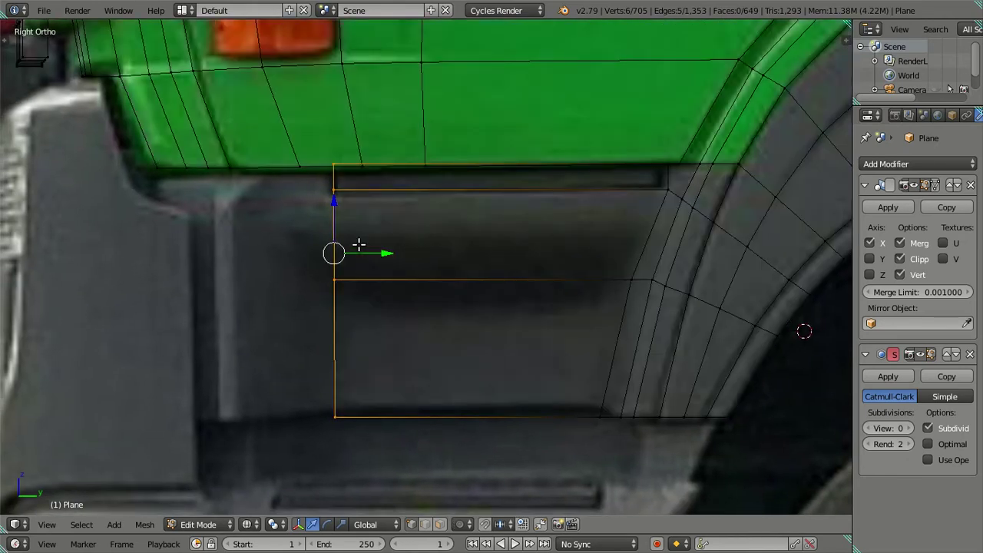
pyautogui.press('g')
pyautogui.rightClick(394, 261)
pyautogui.press('e')
pyautogui.press('y')
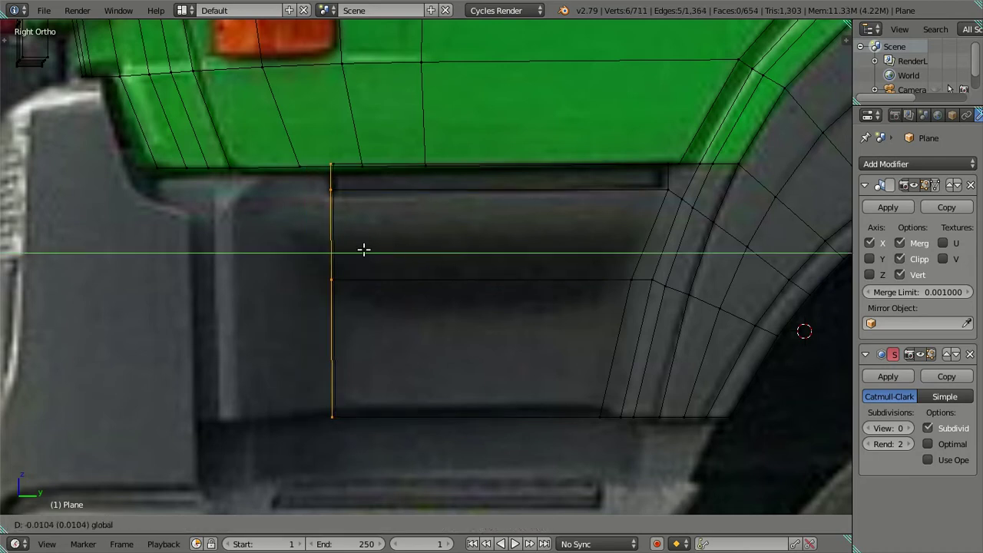
pyautogui.click(298, 254)
pyautogui.moveTo(298, 254)
pyautogui.mouseDown(button='middle')
pyautogui.moveTo(395, 346)
pyautogui.moveTo(393, 308)
pyautogui.moveTo(461, 300)
pyautogui.moveTo(469, 284)
pyautogui.moveTo(484, 299)
pyautogui.moveTo(419, 288)
pyautogui.mouseUp(button='middle')
pyautogui.press('KP_3')
pyautogui.press('KP_3')
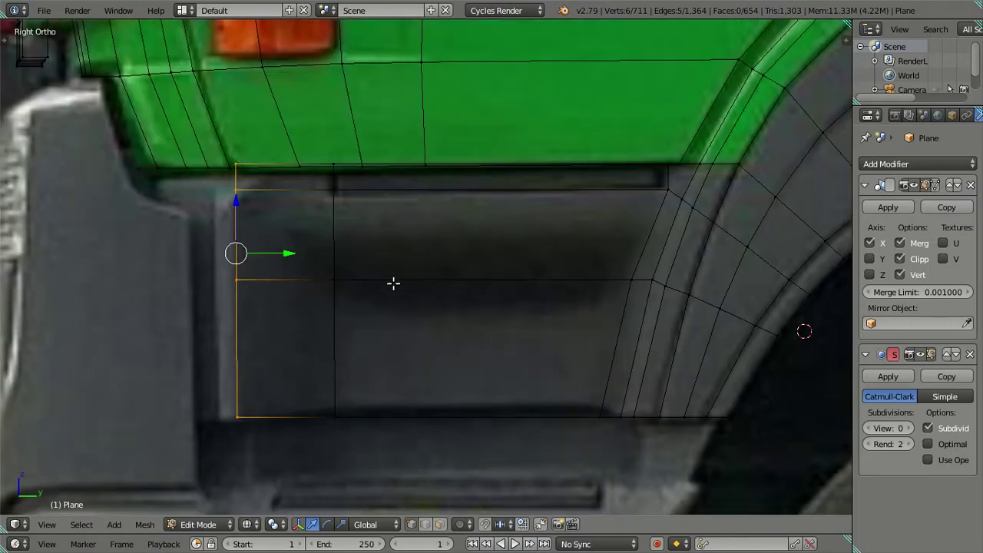
pyautogui.moveTo(393, 284)
pyautogui.mouseDown(button='middle')
pyautogui.moveTo(460, 268)
pyautogui.moveTo(445, 254)
pyautogui.moveTo(451, 248)
pyautogui.moveTo(375, 256)
pyautogui.moveTo(394, 235)
pyautogui.moveTo(394, 265)
pyautogui.moveTo(494, 266)
pyautogui.moveTo(439, 289)
pyautogui.mouseUp(button='middle')
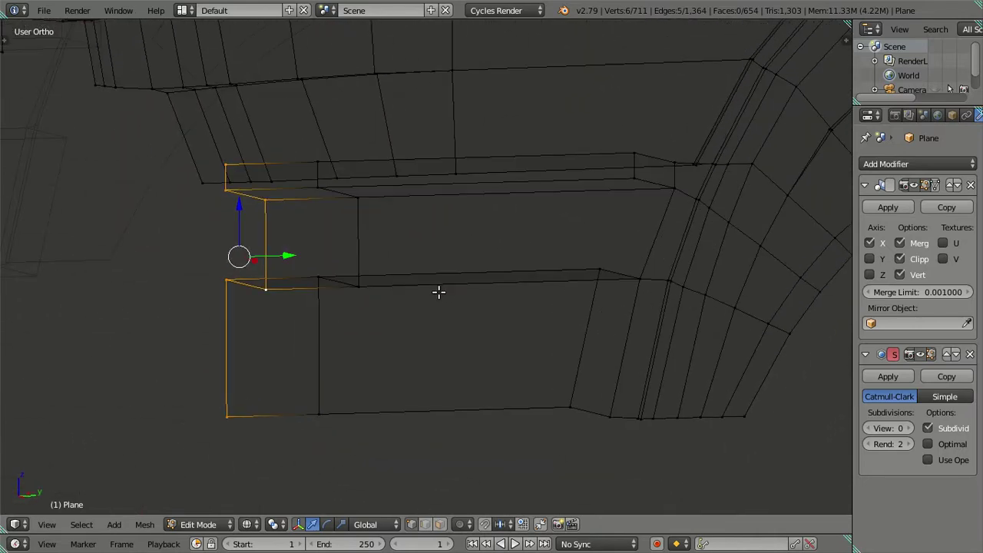
# - Check the step's depth and undo the extra extruded strip
pyautogui.press('KP_3')
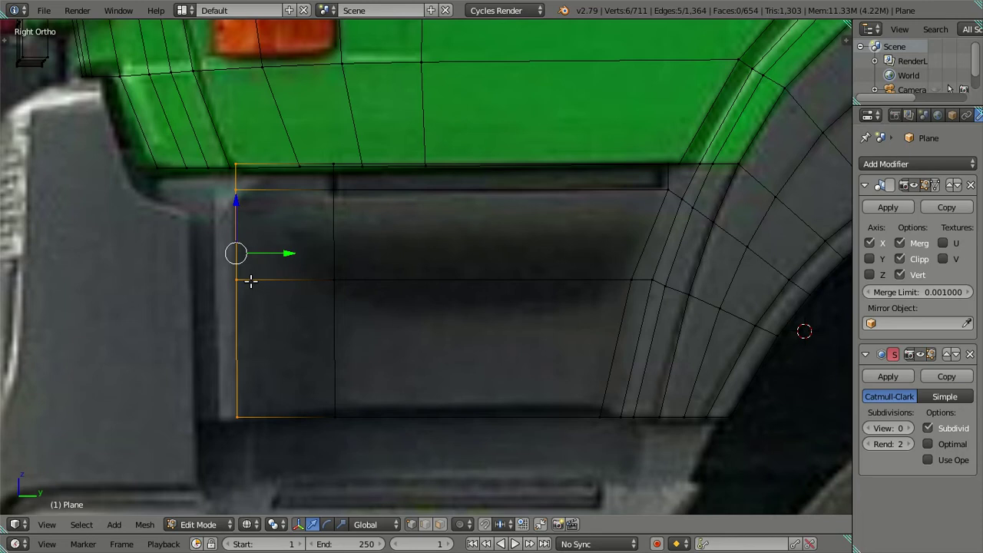
pyautogui.moveTo(257, 273)
pyautogui.mouseDown(button='middle')
pyautogui.moveTo(329, 275)
pyautogui.moveTo(322, 281)
pyautogui.moveTo(335, 270)
pyautogui.moveTo(341, 285)
pyautogui.moveTo(347, 268)
pyautogui.moveTo(292, 266)
pyautogui.moveTo(288, 254)
pyautogui.moveTo(285, 272)
pyautogui.moveTo(315, 274)
pyautogui.moveTo(321, 285)
pyautogui.moveTo(336, 277)
pyautogui.moveTo(306, 271)
pyautogui.mouseUp(button='middle')
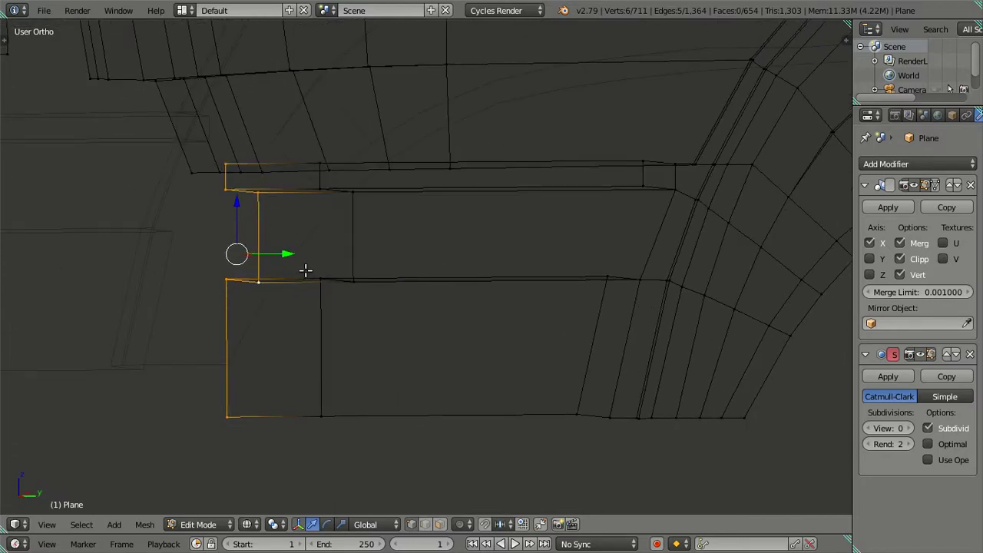
pyautogui.hotkey('ctrl', 'z')
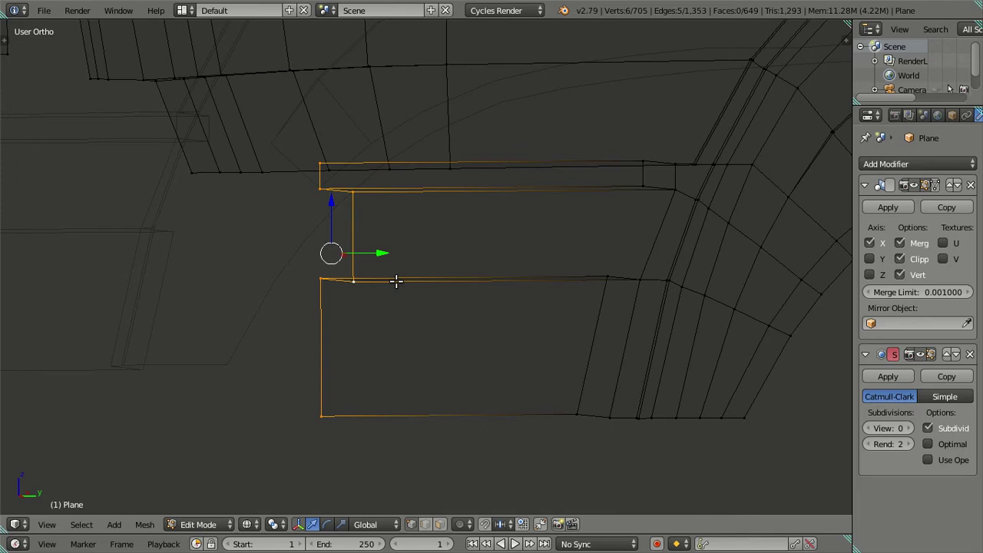
pyautogui.press('KP_3')
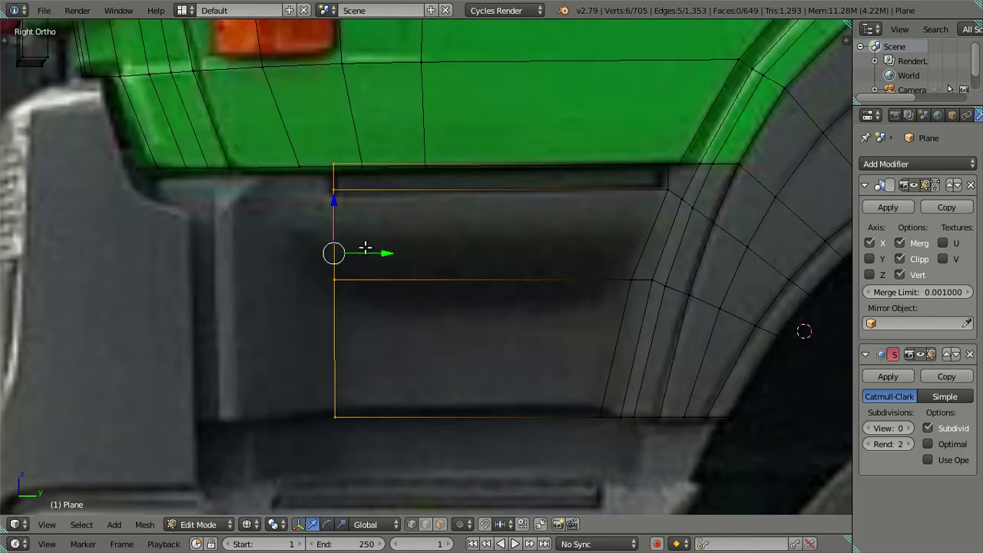
pyautogui.moveTo(388, 202)
pyautogui.mouseDown(button='middle')
pyautogui.moveTo(472, 204)
pyautogui.moveTo(448, 193)
pyautogui.moveTo(384, 268)
pyautogui.moveTo(379, 243)
pyautogui.mouseUp(button='middle')
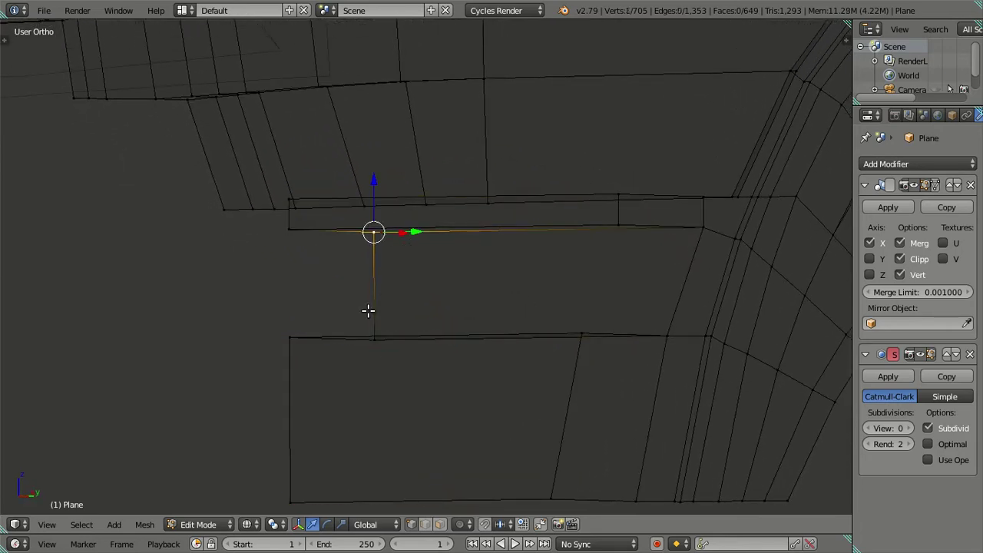
pyautogui.moveTo(420, 348)
pyautogui.mouseDown(button='middle')
pyautogui.moveTo(401, 265)
pyautogui.moveTo(384, 281)
pyautogui.moveTo(500, 364)
pyautogui.moveTo(469, 265)
pyautogui.moveTo(493, 291)
pyautogui.mouseUp(button='middle')
pyautogui.press('KP_3')
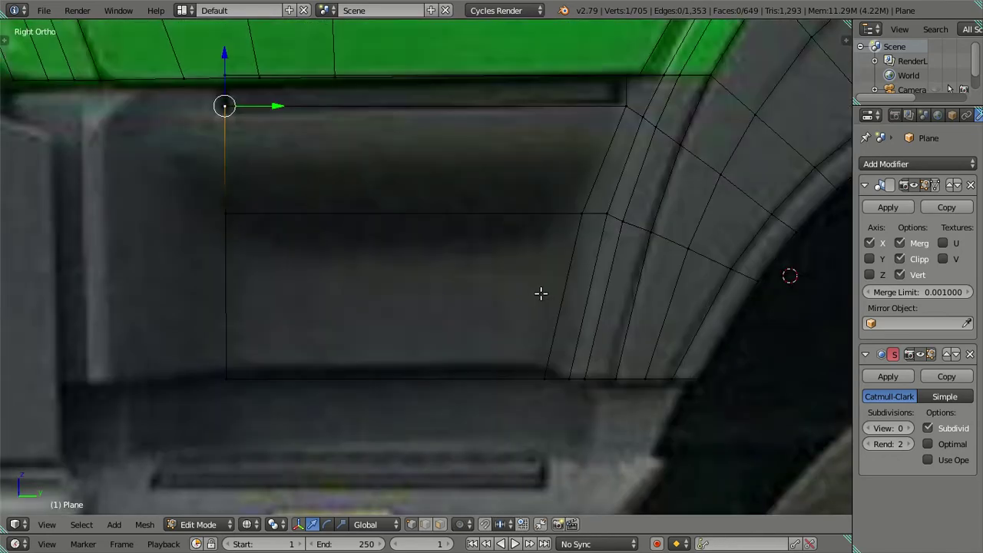
# - Try sliding the lower panel's rear edge forward along Y, then undo it
pyautogui.rightClick(578, 216)
pyautogui.moveTo(566, 312); pyautogui.dragTo(606, 321, button='middle')
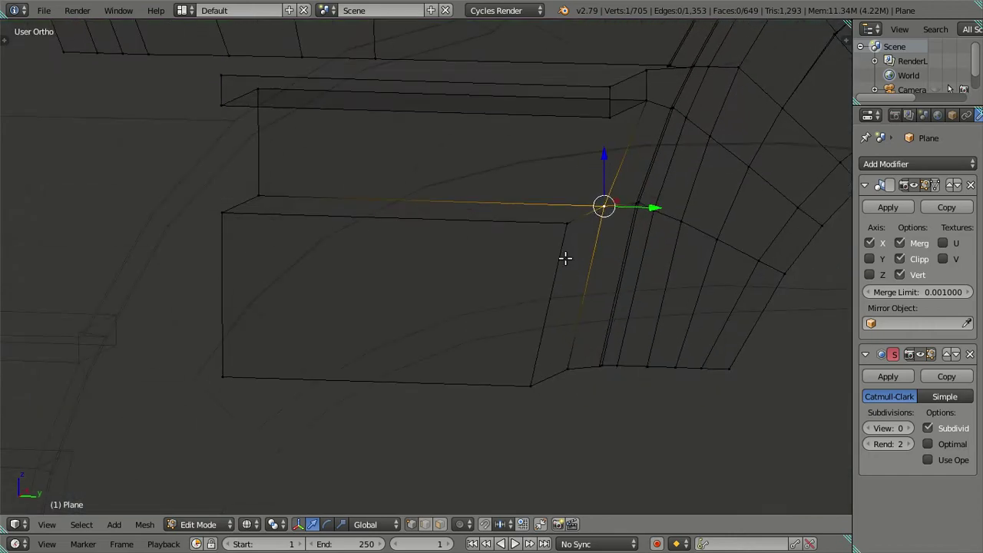
pyautogui.keyDown('shift'); pyautogui.rightClick(531, 372); pyautogui.keyUp('shift')
pyautogui.press('KP_3')
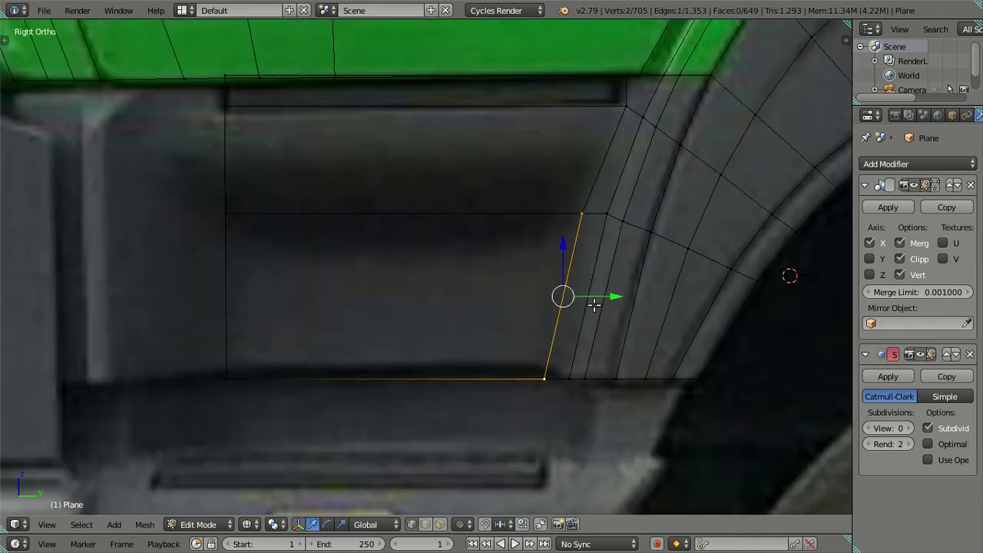
pyautogui.press('g')
pyautogui.press('y')
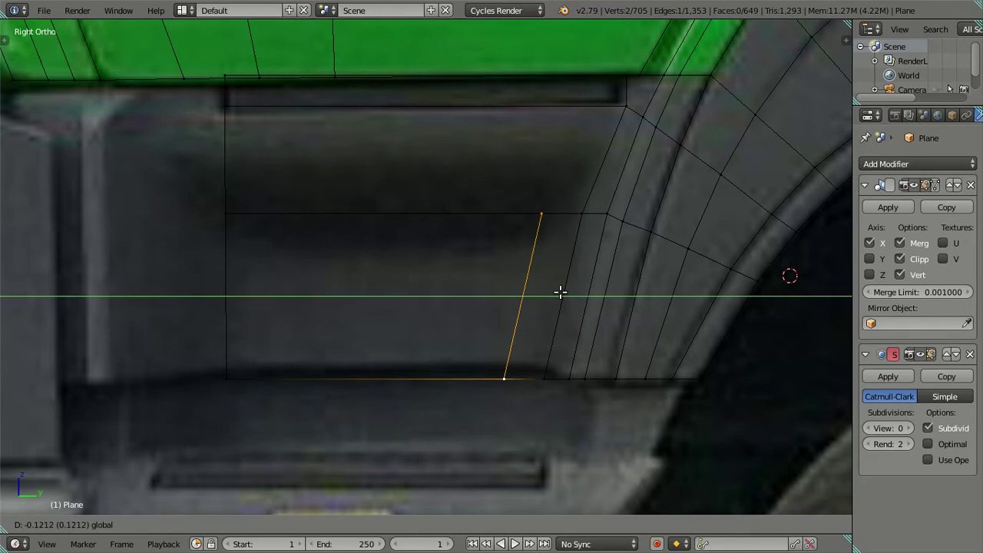
pyautogui.click(560, 292)
pyautogui.hotkey('ctrl', 'z')
# - Slide just the rear top corner along Y onto the wheel arch line, then switch to solid shading
pyautogui.keyDown('shift'); pyautogui.rightClick(544, 375); pyautogui.keyUp('shift')
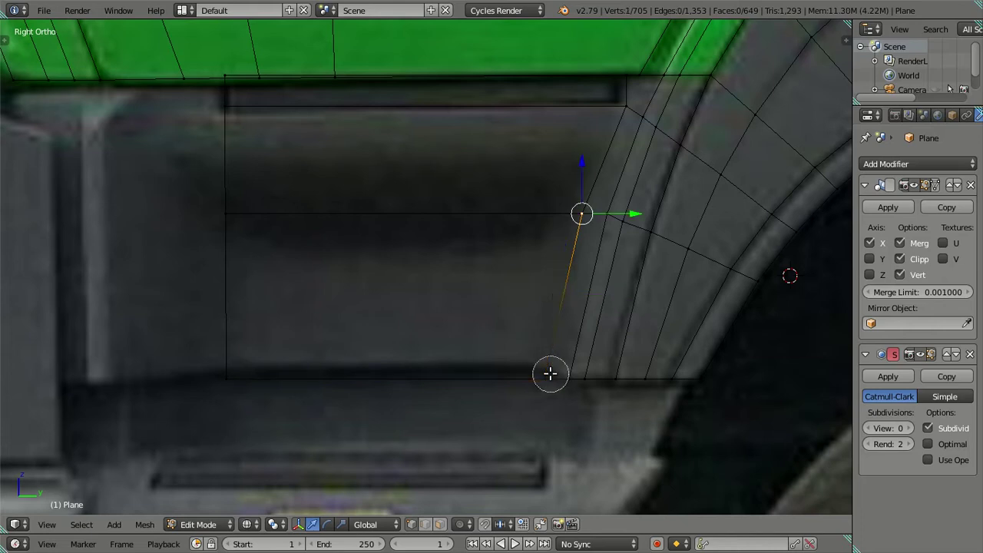
pyautogui.press('g')
pyautogui.press('y')
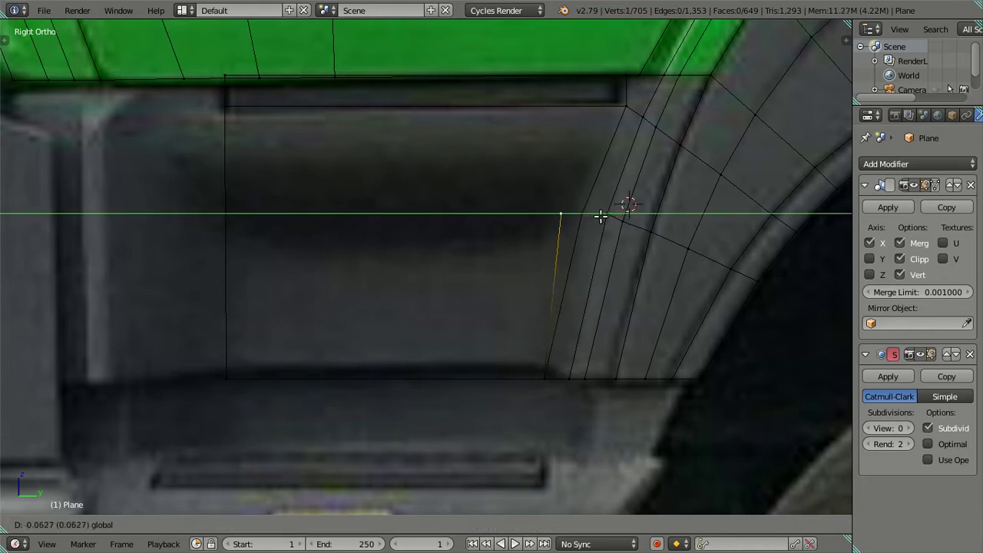
pyautogui.click(596, 216)
pyautogui.press('a')
pyautogui.press('z')
pyautogui.moveTo(577, 285)
pyautogui.mouseDown(button='middle')
pyautogui.moveTo(597, 253)
pyautogui.moveTo(620, 260)
pyautogui.mouseUp(button='middle')
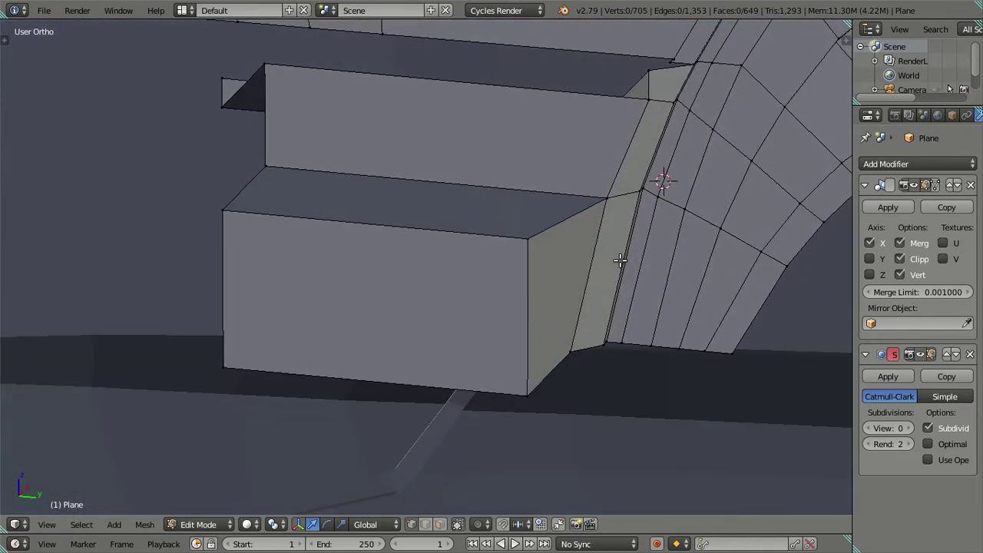
# - Lower the step's two front top corners along Z
pyautogui.rightClick(526, 243)
pyautogui.keyDown('shift'); pyautogui.rightClick(242, 204); pyautogui.keyUp('shift')
pyautogui.press('g')
pyautogui.press('z')
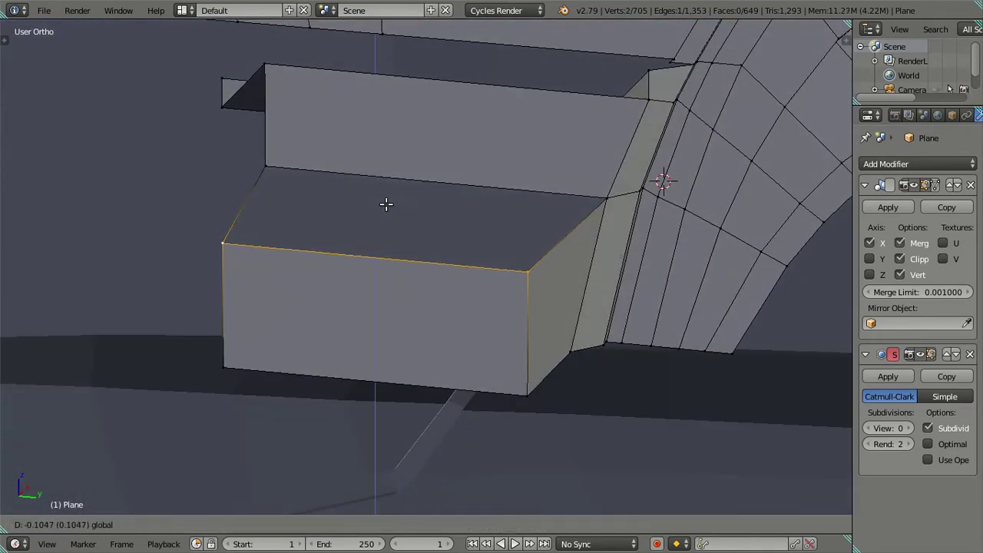
pyautogui.click(391, 212)
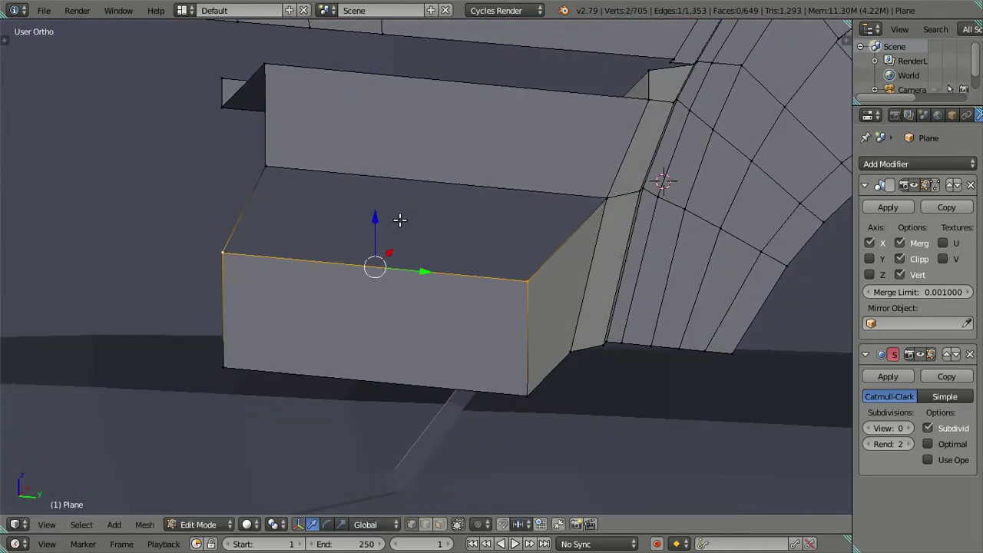
# - Set the Subdivision Surface view level to 2 and preview the smoothed mesh
pyautogui.click(911, 433)
pyautogui.hotkey('ctrl', '2')
pyautogui.press('Tab')
pyautogui.scroll(3, 532, 207)
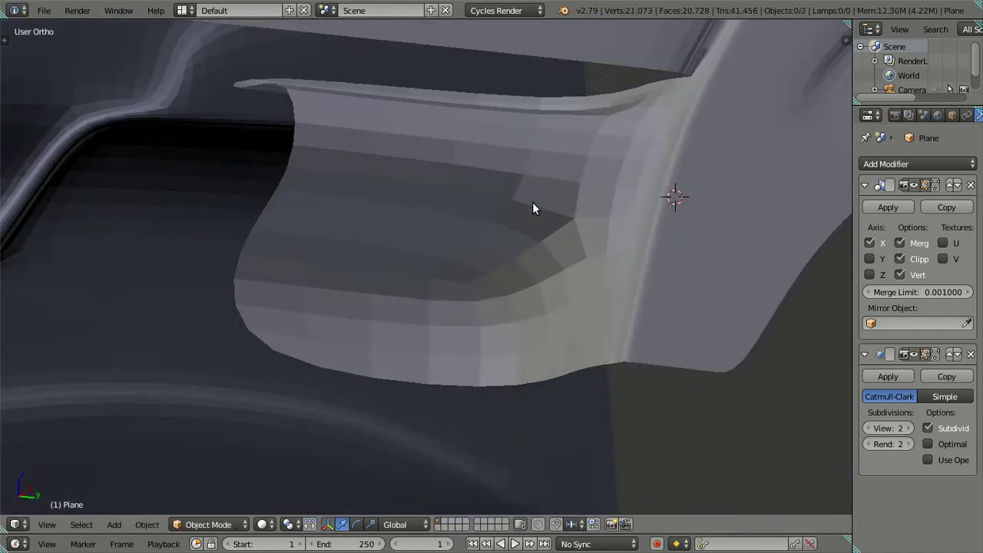
pyautogui.press('Tab')
# - Add two loop cuts across the step, one near its rear edge and one near its front edge
pyautogui.hotkey('ctrl', 'r')
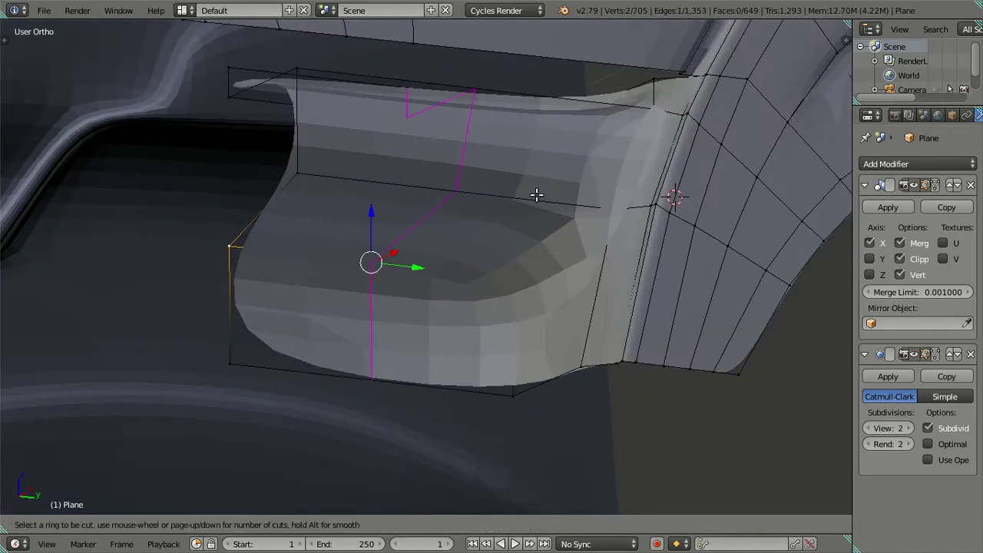
pyautogui.click(537, 197)
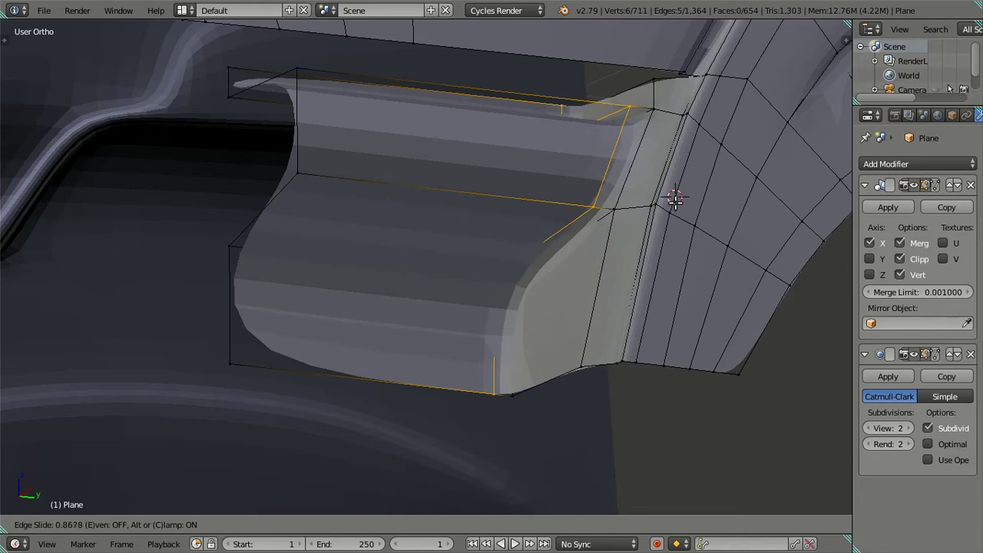
pyautogui.click(670, 211)
pyautogui.moveTo(669, 211)
pyautogui.mouseDown(button='middle')
pyautogui.moveTo(574, 263)
pyautogui.moveTo(428, 238)
pyautogui.mouseUp(button='middle')
pyautogui.hotkey('ctrl', 'r')
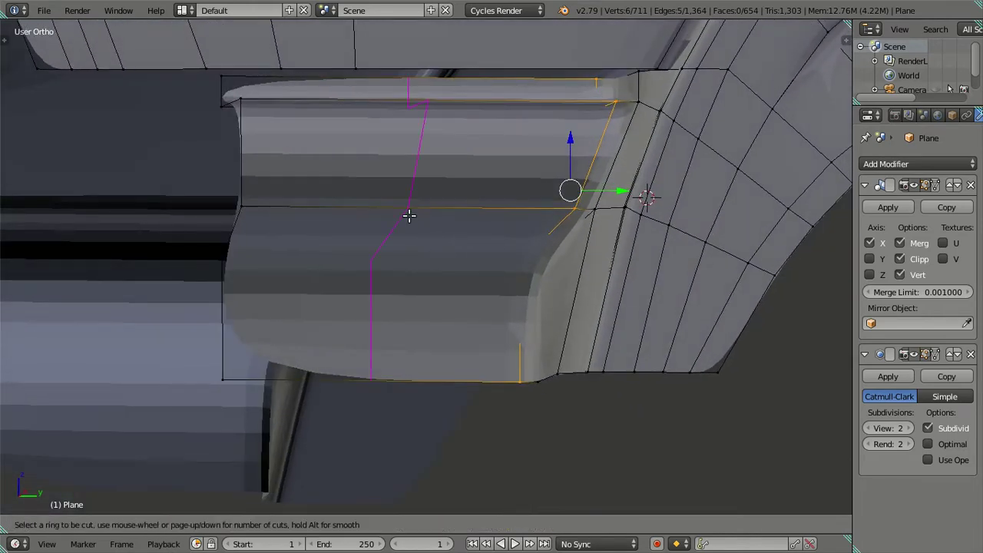
pyautogui.click(408, 213)
pyautogui.click(253, 207)
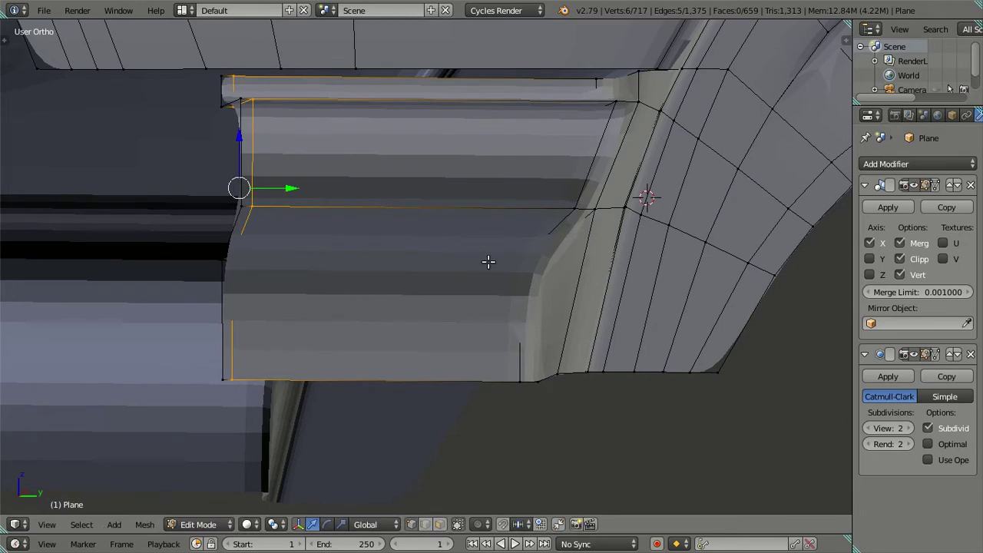
pyautogui.press('Tab')
pyautogui.moveTo(540, 264)
pyautogui.mouseDown(button='middle')
pyautogui.moveTo(645, 256)
pyautogui.moveTo(696, 276)
pyautogui.moveTo(500, 279)
pyautogui.moveTo(531, 260)
pyautogui.mouseUp(button='middle')
pyautogui.press('Tab')
# - In side view with solid shading, add a horizontal loop cut near the top through panel and arch
pyautogui.press('KP_3')
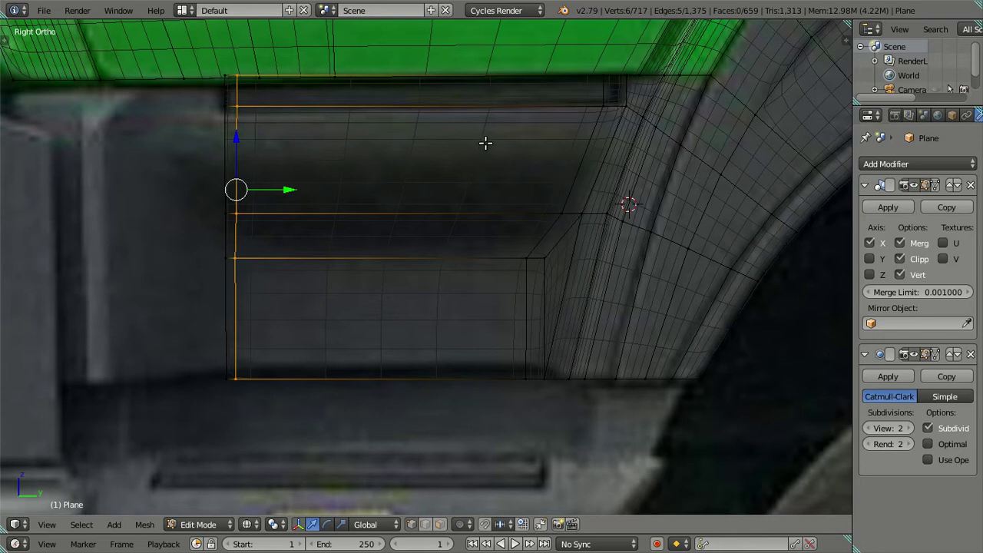
pyautogui.press('z')
pyautogui.hotkey('ctrl', 'r')
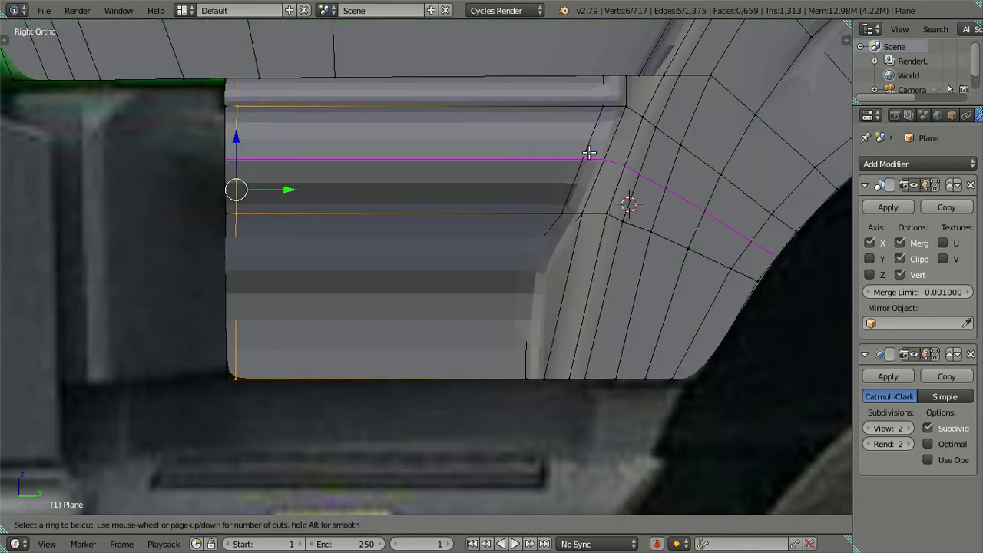
pyautogui.click(593, 154)
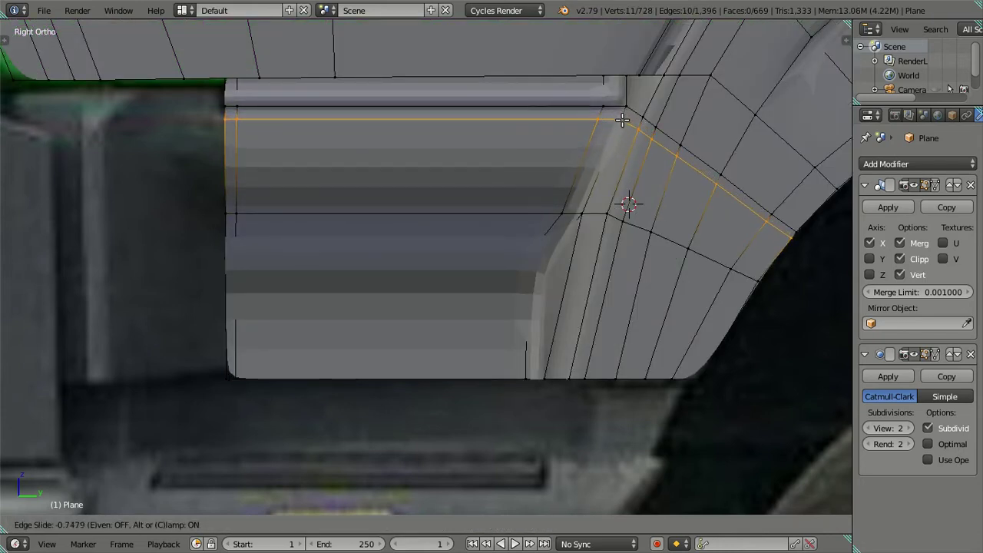
pyautogui.click(622, 121)
# - Replace an extra loop cut with a horizontal loop near the panel's top, then leave Edit Mode
pyautogui.hotkey('ctrl', 'r')
pyautogui.click(588, 163)
pyautogui.hotkey('ctrl', 'z')
pyautogui.hotkey('ctrl', 'z')
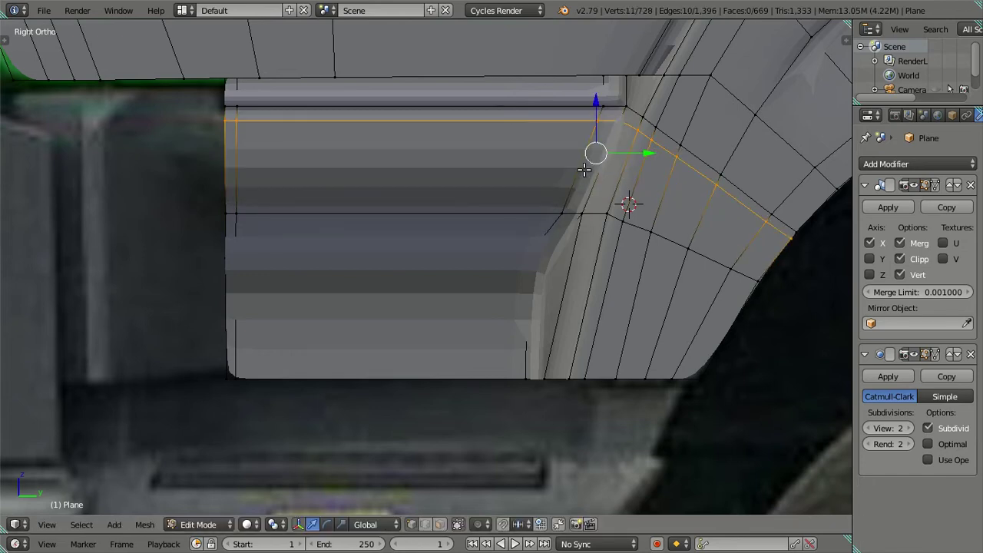
pyautogui.hotkey('ctrl', 'z')
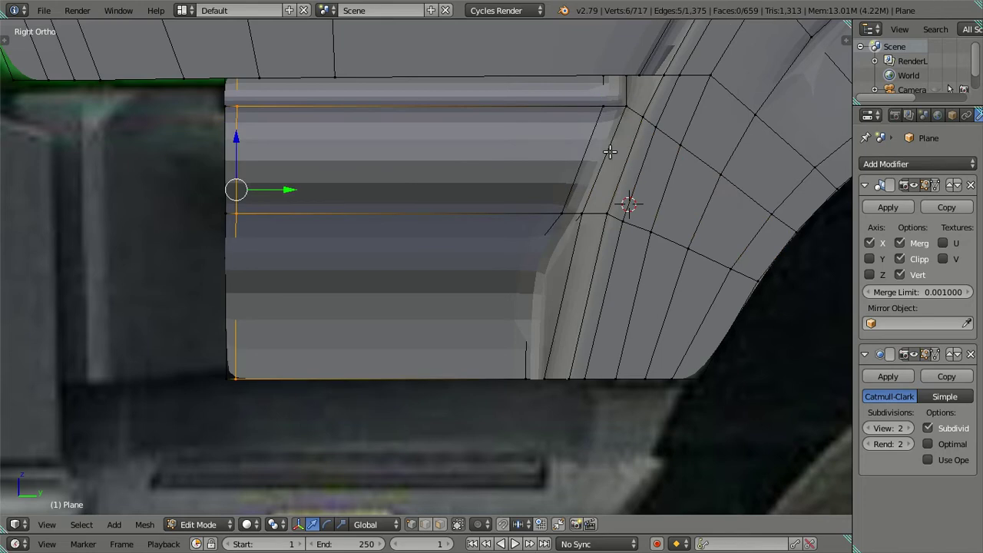
pyautogui.hotkey('ctrl', 'r')
pyautogui.click(608, 152)
pyautogui.click(618, 131)
pyautogui.press('a')
pyautogui.moveTo(570, 184)
pyautogui.mouseDown(button='middle')
pyautogui.moveTo(620, 187)
pyautogui.moveTo(584, 193)
pyautogui.moveTo(664, 186)
pyautogui.moveTo(612, 219)
pyautogui.moveTo(577, 171)
pyautogui.moveTo(635, 184)
pyautogui.moveTo(566, 147)
pyautogui.moveTo(617, 142)
pyautogui.moveTo(669, 192)
pyautogui.moveTo(622, 200)
pyautogui.moveTo(684, 268)
pyautogui.moveTo(494, 238)
pyautogui.mouseUp(button='middle')
pyautogui.press('Tab')
# - Dissolve the unwanted edge loop on the step and turn off the subdivision preview
pyautogui.scroll(3, 500, 340)
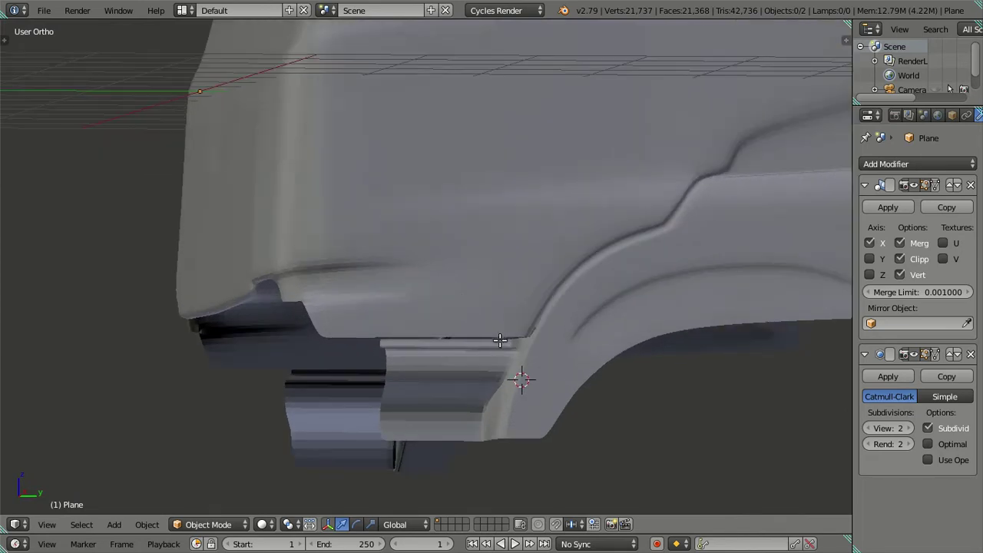
pyautogui.press('Tab')
pyautogui.keyDown('shift'); pyautogui.moveTo(500, 340); pyautogui.dragTo(476, 120, button='middle'); pyautogui.keyUp('shift')
pyautogui.scroll(2, 483, 121)
pyautogui.keyDown('alt'); pyautogui.click(485, 120); pyautogui.keyUp('alt')
pyautogui.keyDown('alt'); pyautogui.click(481, 124); pyautogui.keyUp('alt')
pyautogui.hotkey('ctrl', 'x')
pyautogui.keyDown('shift'); pyautogui.moveTo(481, 124); pyautogui.dragTo(491, 154, button='middle'); pyautogui.keyUp('shift')
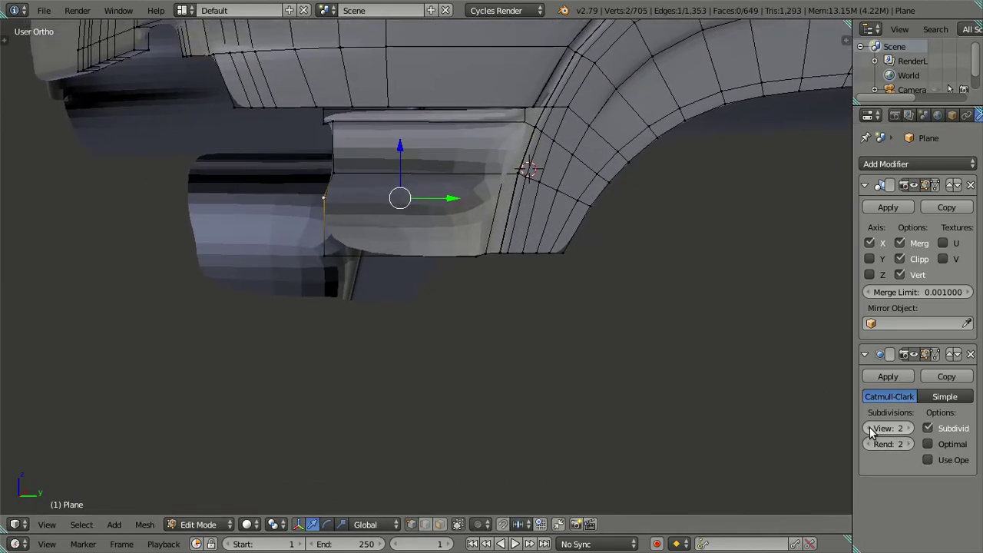
pyautogui.click(871, 431)
pyautogui.click(871, 430)
pyautogui.scroll(2, 669, 296)
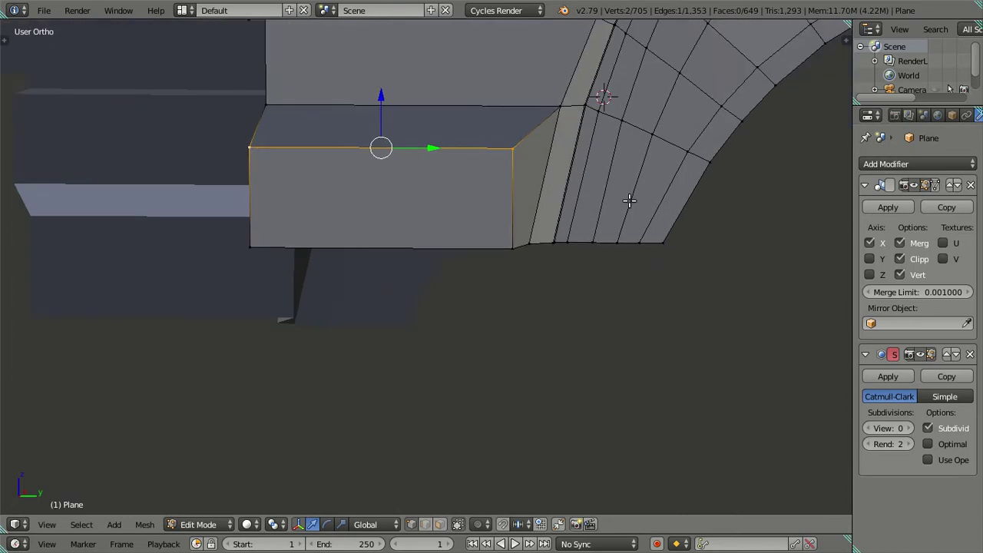
# - Raise the selected edge slightly along Z, then view the side with X-ray on
pyautogui.press('g')
pyautogui.press('z')
pyautogui.click(588, 163)
pyautogui.rightClick(588, 163)
pyautogui.moveTo(594, 190)
pyautogui.mouseDown(button='middle')
pyautogui.moveTo(553, 160)
pyautogui.moveTo(479, 237)
pyautogui.mouseUp(button='middle')
pyautogui.press('KP_3')
pyautogui.press('a')
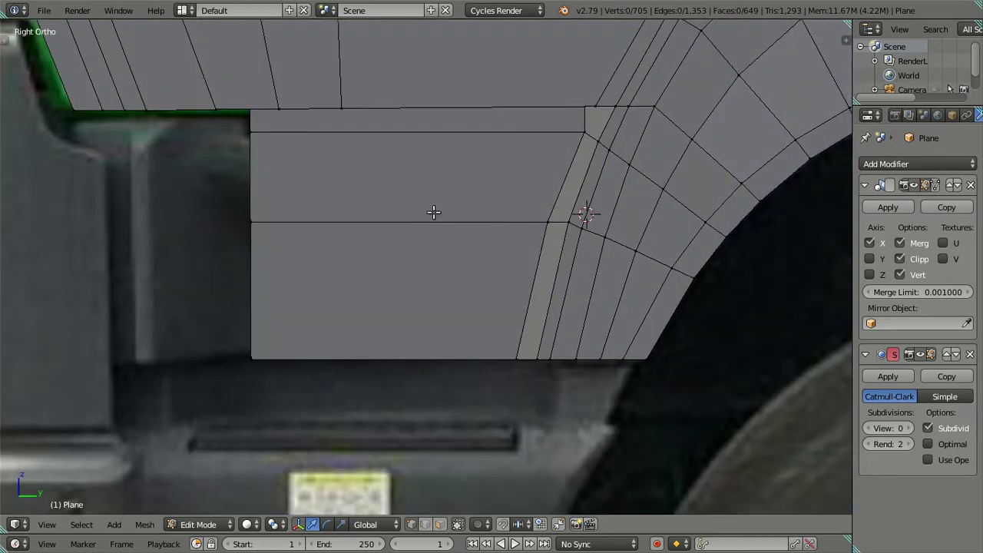
pyautogui.press('z')
# - Slide the long thin groove face slightly left to match the reference image
pyautogui.keyDown('shift'); pyautogui.moveTo(555, 172); pyautogui.dragTo(454, 253, button='middle'); pyautogui.keyUp('shift')
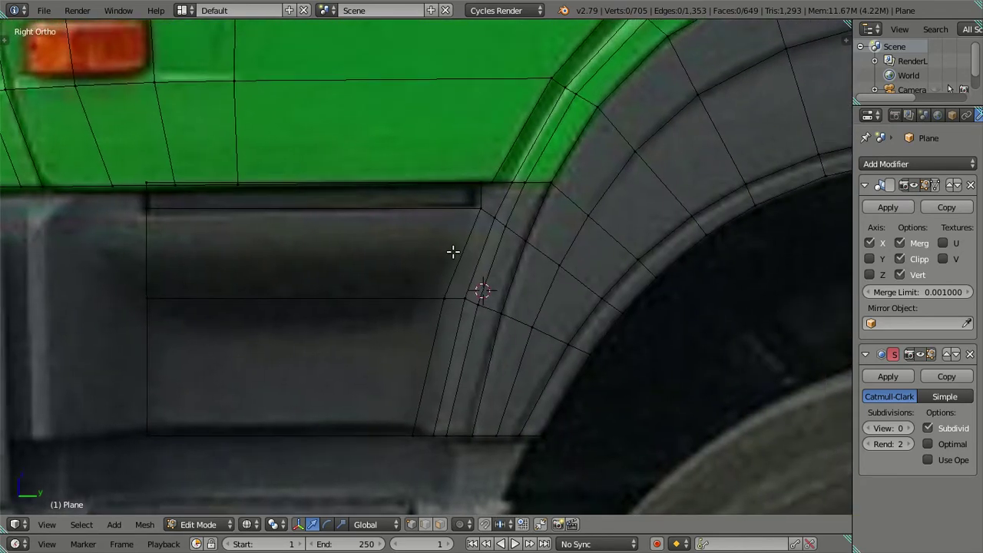
pyautogui.scroll(2, 469, 234)
pyautogui.moveTo(484, 223)
pyautogui.mouseDown(button='middle')
pyautogui.moveTo(491, 195)
pyautogui.moveTo(454, 230)
pyautogui.moveTo(476, 232)
pyautogui.mouseUp(button='middle')
pyautogui.rightClick(483, 217)
pyautogui.moveTo(496, 191); pyautogui.dragTo(528, 155, button='middle')
pyautogui.press('KP_3')
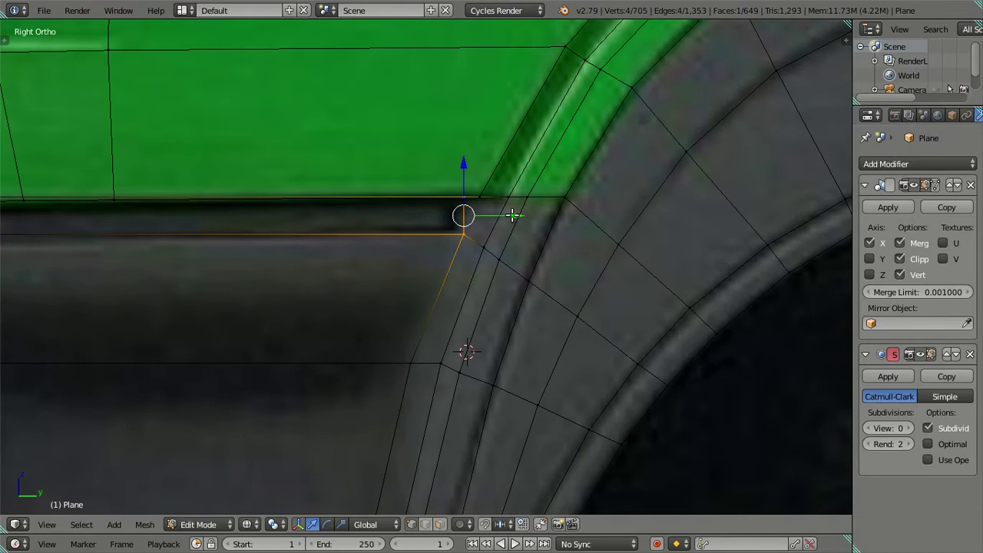
pyautogui.moveTo(512, 216); pyautogui.dragTo(507, 211)
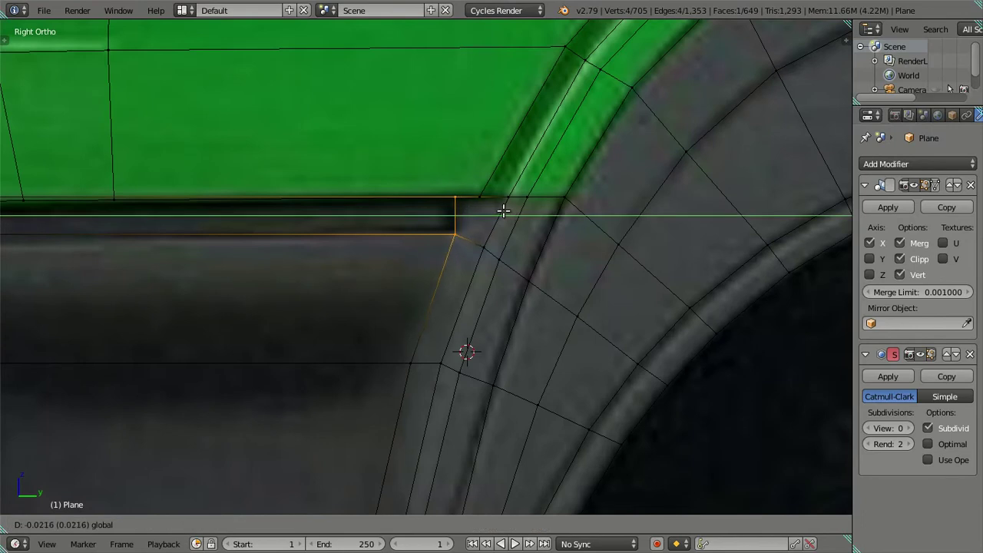
pyautogui.click(504, 210)
pyautogui.press('a')
# - Inspect the groove's corner vertex, now at X 3.42447, Z -2.43154
pyautogui.rightClick(506, 264)
pyautogui.moveTo(503, 261)
pyautogui.mouseDown(button='middle')
pyautogui.moveTo(572, 269)
pyautogui.moveTo(524, 281)
pyautogui.moveTo(513, 266)
pyautogui.moveTo(487, 266)
pyautogui.mouseUp(button='middle')
pyautogui.press('a')
pyautogui.press('KP_3')
pyautogui.scroll(1, 535, 265)
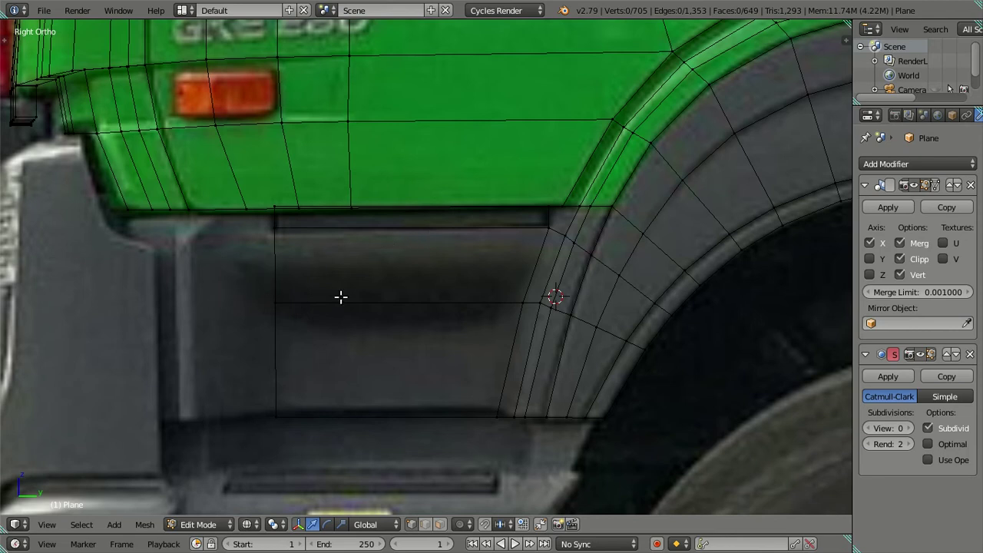
pyautogui.moveTo(289, 397)
pyautogui.mouseDown(button='middle')
pyautogui.moveTo(296, 386)
pyautogui.moveTo(384, 415)
pyautogui.moveTo(428, 354)
pyautogui.moveTo(461, 268)
pyautogui.moveTo(474, 289)
pyautogui.moveTo(446, 310)
pyautogui.moveTo(443, 259)
pyautogui.moveTo(373, 302)
pyautogui.moveTo(368, 250)
pyautogui.mouseUp(button='middle')
# - Move the groove ledge's end vertex left to the slab corner, leave its Z unchanged, and extrude a vertex above it
pyautogui.rightClick(323, 192)
pyautogui.press('z')
pyautogui.moveTo(344, 177)
pyautogui.mouseDown(button='middle')
pyautogui.moveTo(364, 277)
pyautogui.moveTo(358, 241)
pyautogui.mouseUp(button='middle')
pyautogui.moveTo(325, 226); pyautogui.dragTo(282, 220)
pyautogui.press('n')
pyautogui.click(804, 92)
pyautogui.press('Return')
pyautogui.hotkey('ctrl', 'z')
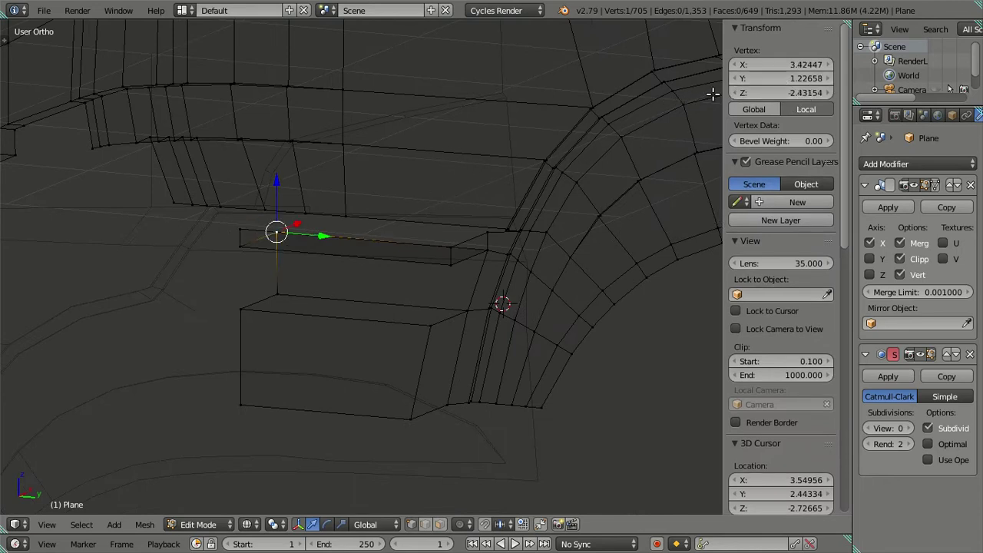
pyautogui.rightClick(244, 223)
pyautogui.click(782, 93)
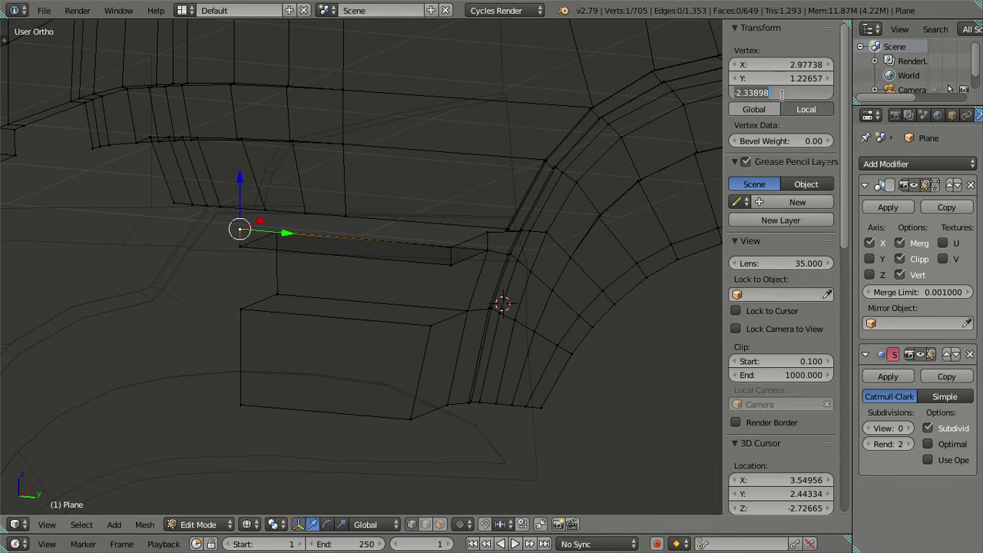
pyautogui.press('Return')
pyautogui.rightClick(277, 230)
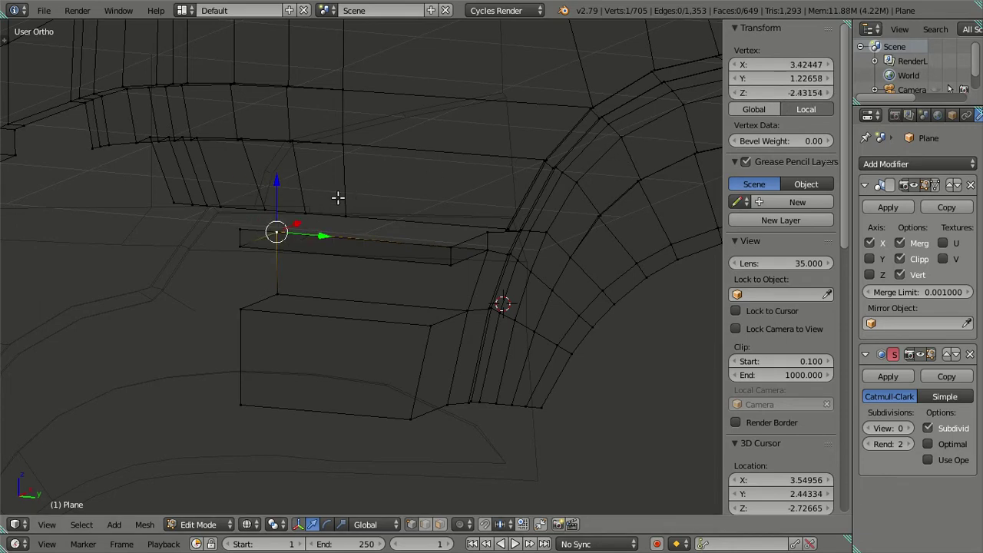
pyautogui.press('e')
pyautogui.press('Escape')
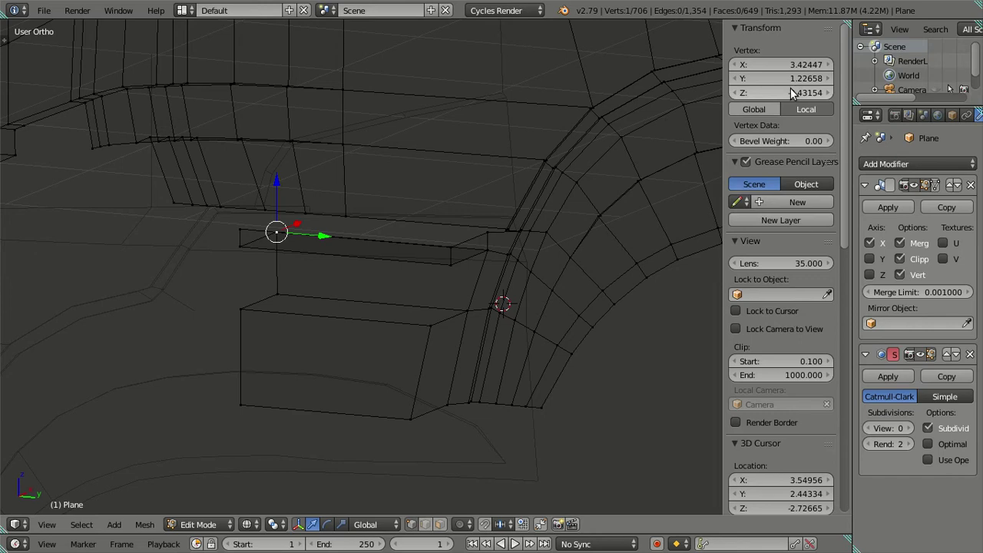
# - Check the lower box's corner vertex heights and extrude a new vertex from its top corner
pyautogui.press('a')
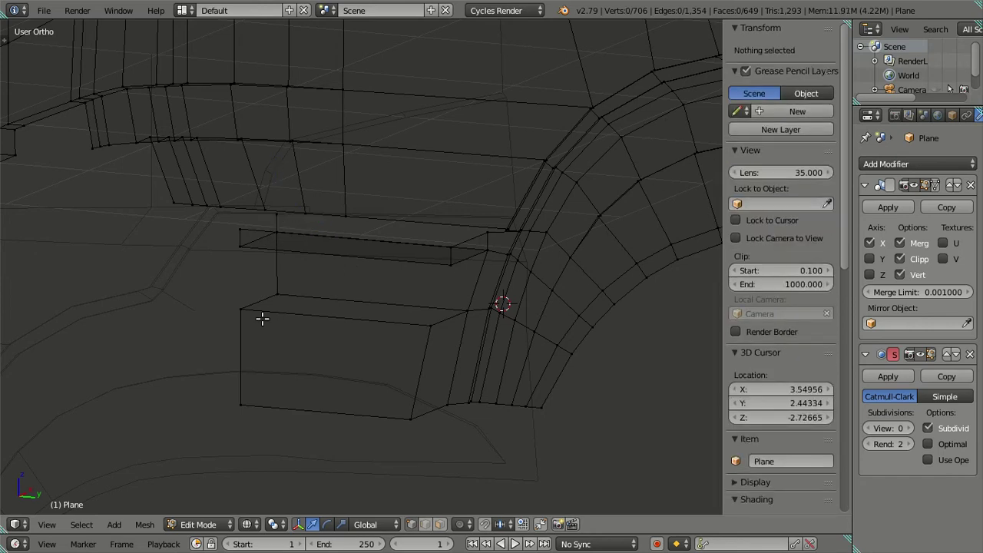
pyautogui.rightClick(275, 307)
pyautogui.rightClick(242, 407)
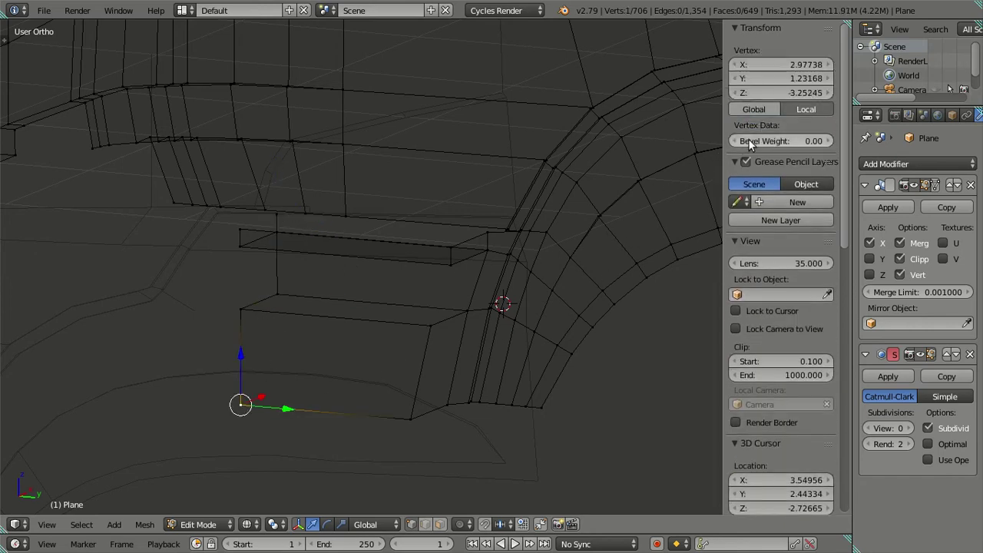
pyautogui.click(783, 93)
pyautogui.press('Return')
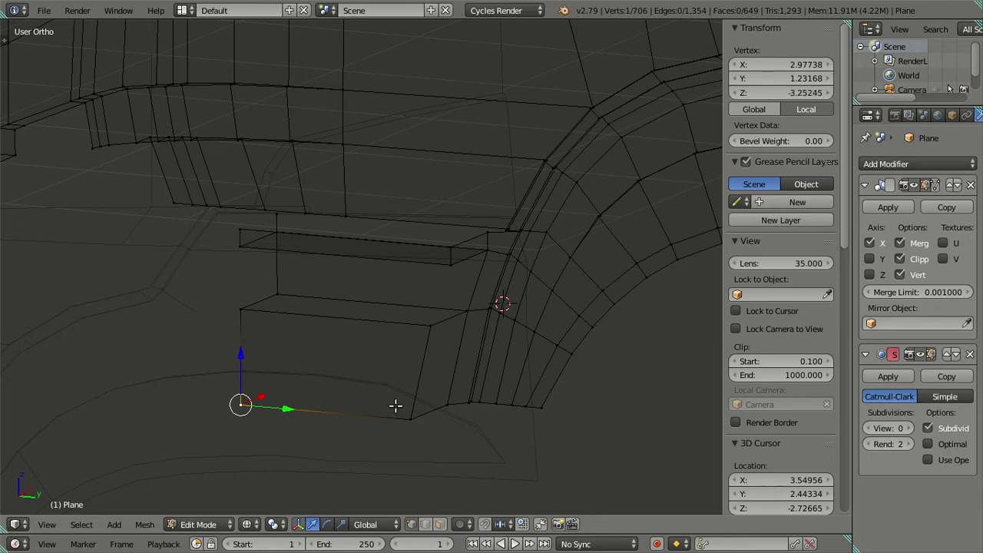
pyautogui.rightClick(286, 292)
pyautogui.press('e')
pyautogui.press('Escape')
pyautogui.hotkey('ctrl', 'z')
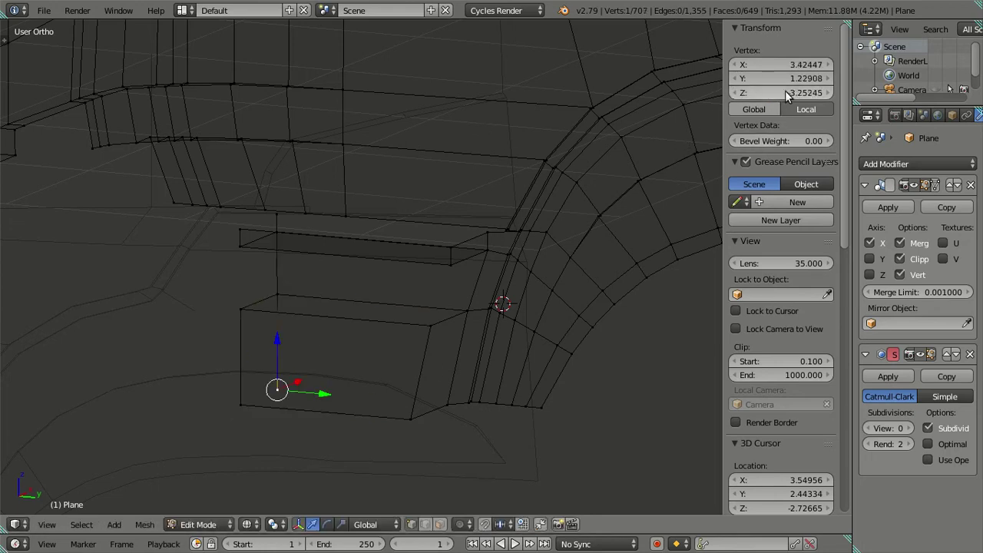
pyautogui.press('a')
# - Fill the ledge's left-end vertices and the lower box's left-end loop with new faces
pyautogui.moveTo(445, 237); pyautogui.dragTo(417, 281, button='middle')
pyautogui.press('z')
pyautogui.moveTo(321, 290)
pyautogui.mouseDown(button='middle')
pyautogui.moveTo(362, 281)
pyautogui.moveTo(307, 245)
pyautogui.mouseUp(button='middle')
pyautogui.rightClick(312, 230)
pyautogui.keyDown('alt'); pyautogui.rightClick(244, 229); pyautogui.keyUp('alt')
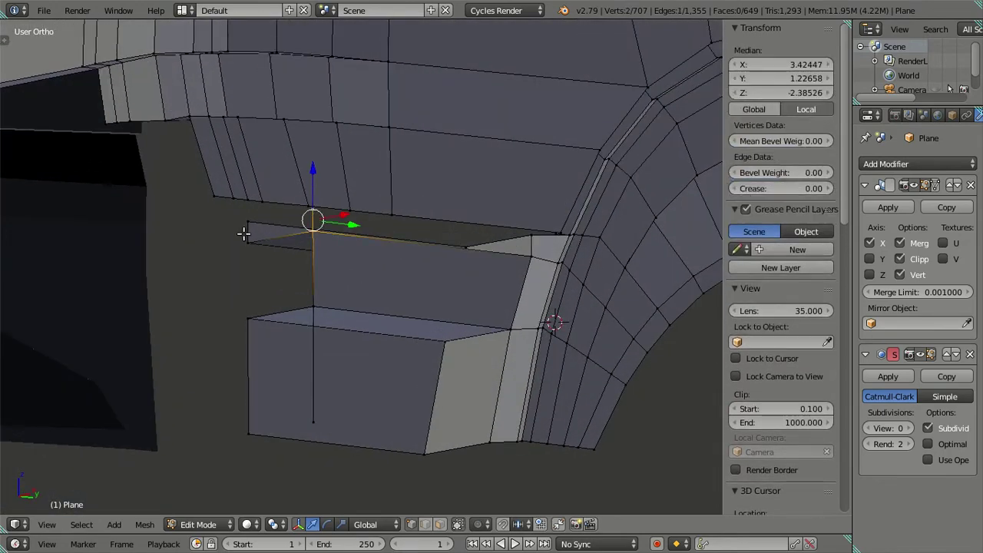
pyautogui.press('f')
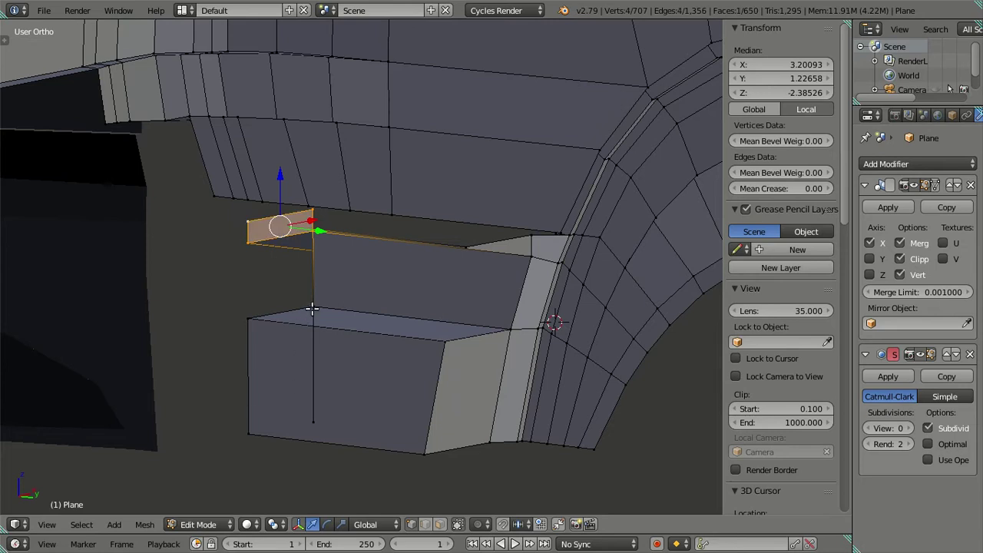
pyautogui.keyDown('alt'); pyautogui.rightClick(257, 428); pyautogui.keyUp('alt')
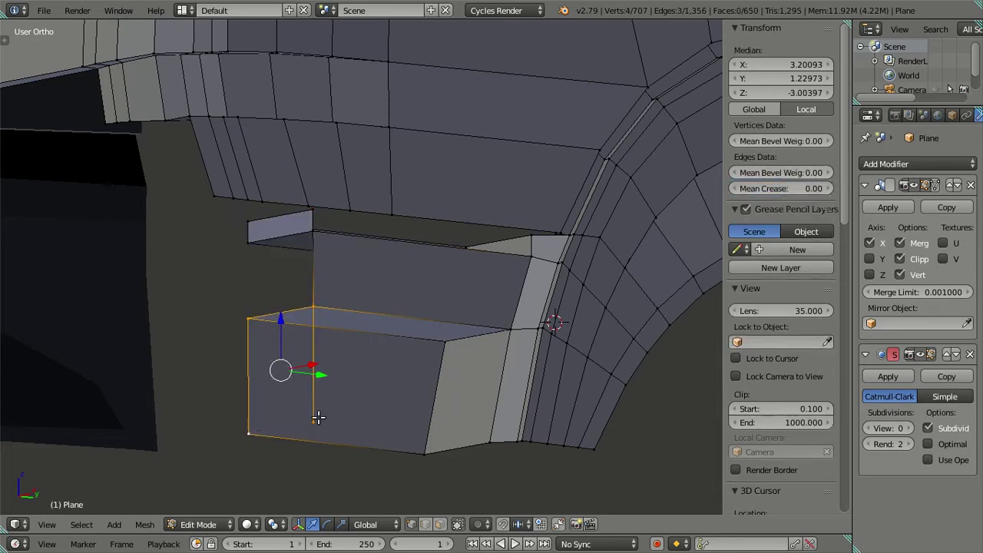
pyautogui.press('f')
pyautogui.press('a')
pyautogui.moveTo(333, 400)
pyautogui.mouseDown(button='middle')
pyautogui.moveTo(417, 377)
pyautogui.moveTo(400, 299)
pyautogui.moveTo(198, 277)
pyautogui.moveTo(335, 329)
pyautogui.moveTo(367, 325)
pyautogui.moveTo(320, 294)
pyautogui.moveTo(299, 295)
pyautogui.moveTo(325, 305)
pyautogui.moveTo(298, 280)
pyautogui.mouseUp(button='middle')
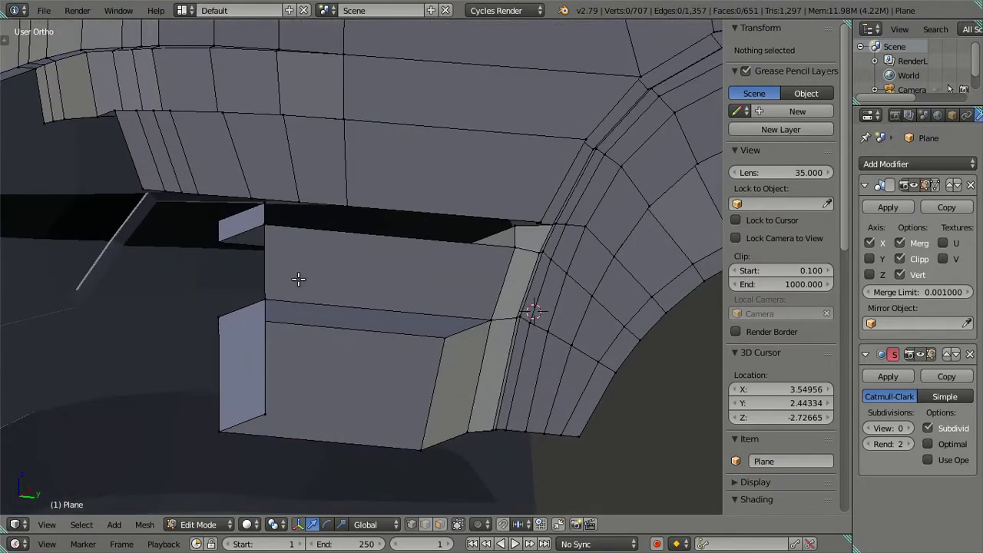
# - Select the door panel's left vertical edge and view it from the side against the reference
pyautogui.moveTo(315, 229); pyautogui.dragTo(354, 231, button='middle')
pyautogui.rightClick(321, 197)
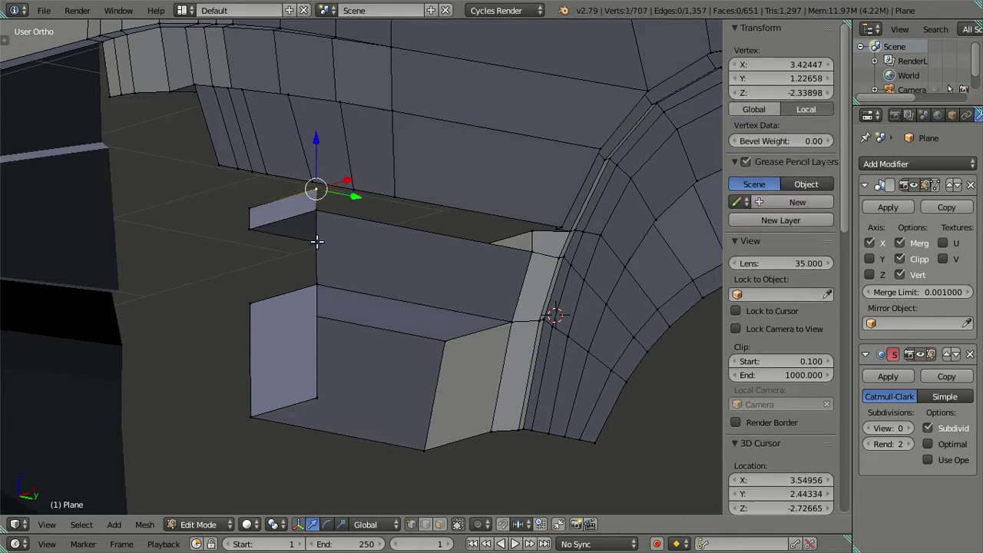
pyautogui.keyDown('ctrl'); pyautogui.rightClick(320, 412); pyautogui.keyUp('ctrl')
pyautogui.moveTo(335, 366); pyautogui.dragTo(478, 352, button='middle')
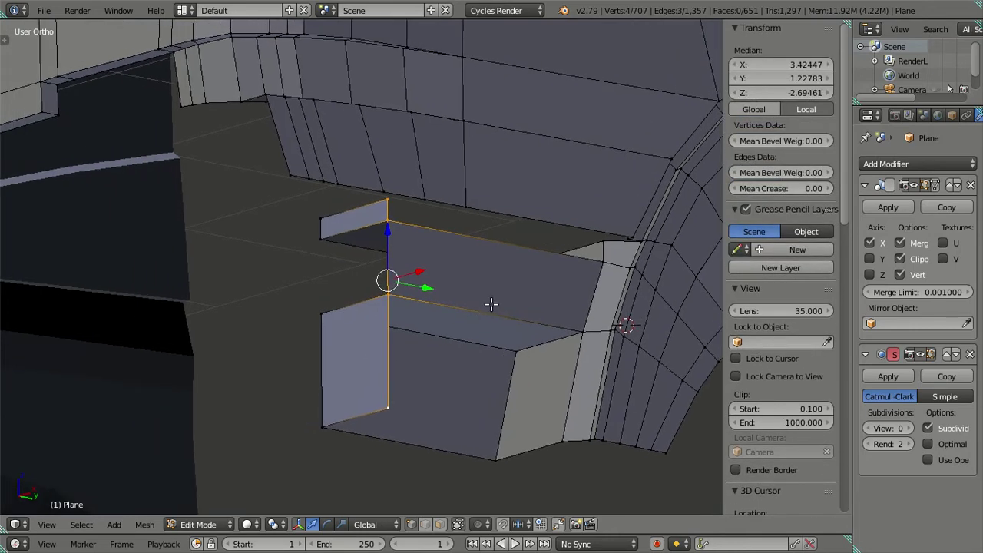
pyautogui.press('KP_3')
pyautogui.press('z')
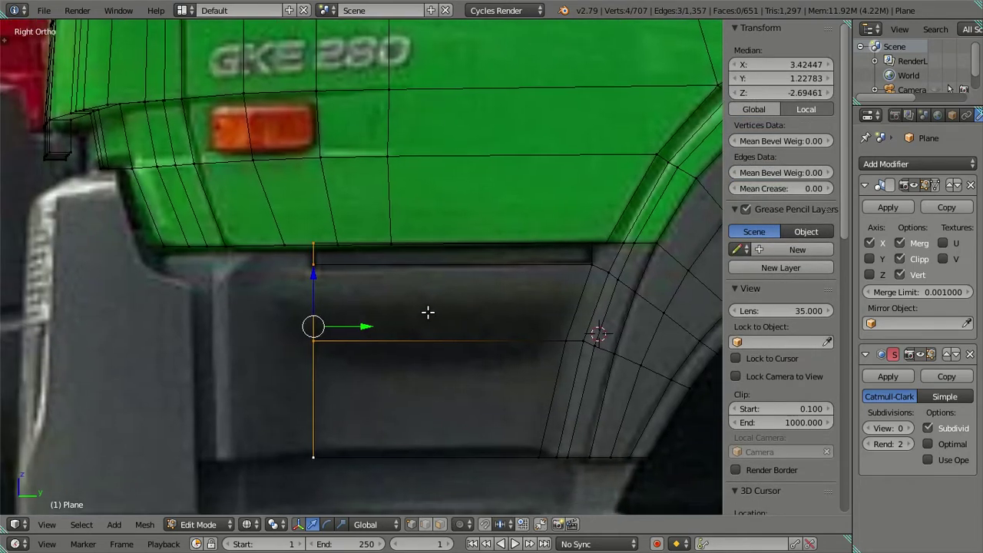
# - Extrude the left edge twice along Y, matching the reference image for each new column
pyautogui.press('e')
pyautogui.press('Escape')
pyautogui.press('g')
pyautogui.press('y')
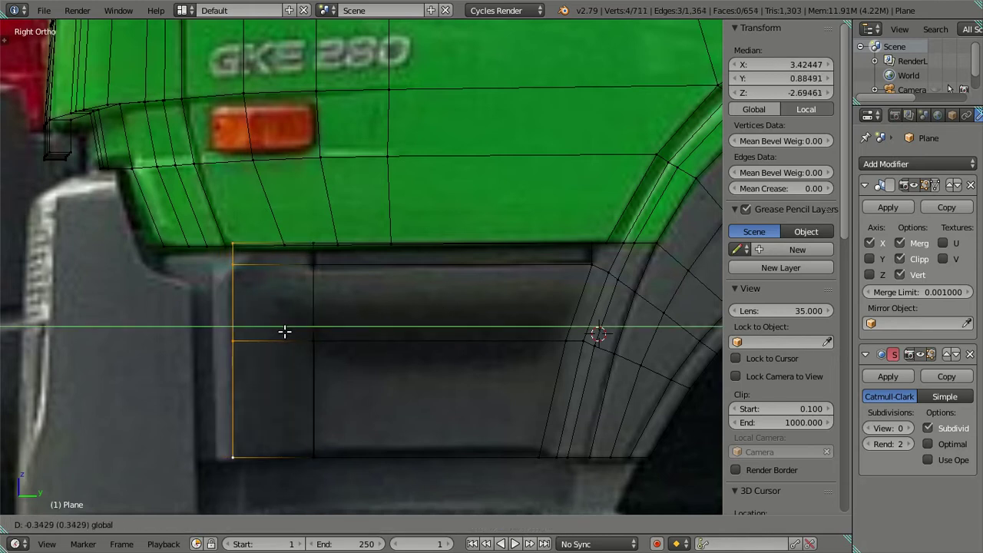
pyautogui.click(291, 330)
pyautogui.press('e')
pyautogui.press('Escape')
pyautogui.press('g')
pyautogui.press('y')
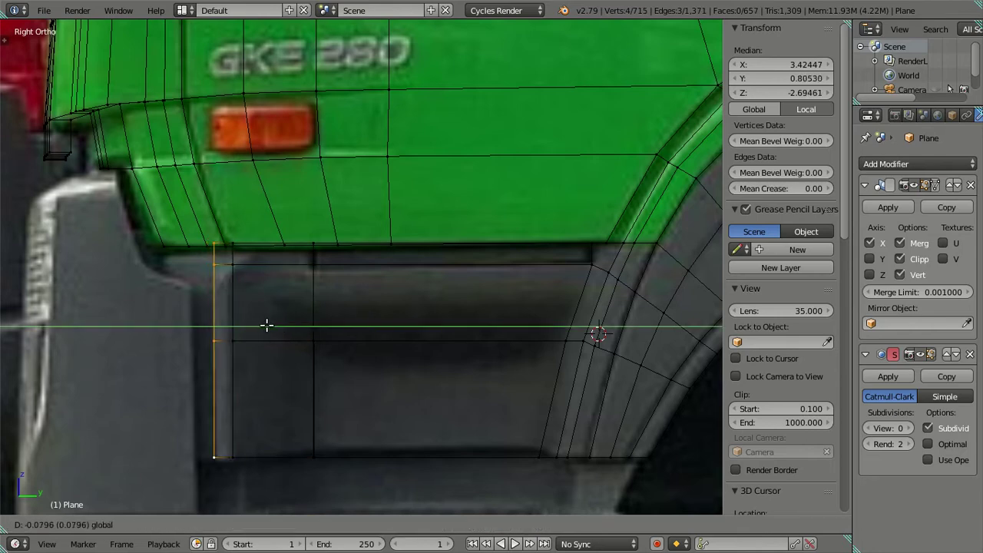
pyautogui.click(265, 325)
pyautogui.press('a')
pyautogui.moveTo(307, 325)
pyautogui.mouseDown(button='middle')
pyautogui.moveTo(415, 322)
pyautogui.moveTo(333, 284)
pyautogui.moveTo(397, 314)
pyautogui.moveTo(350, 309)
pyautogui.mouseUp(button='middle')
pyautogui.press('KP_3')
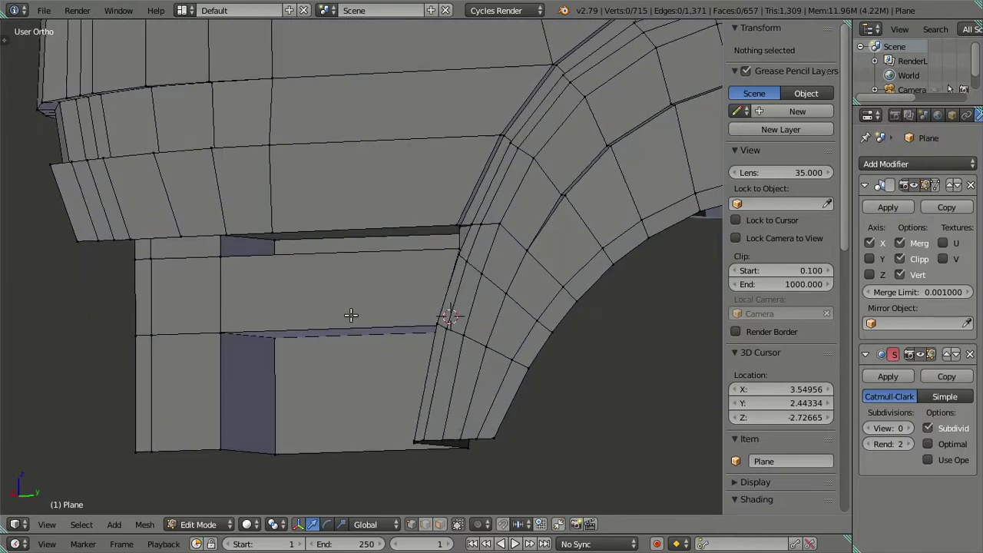
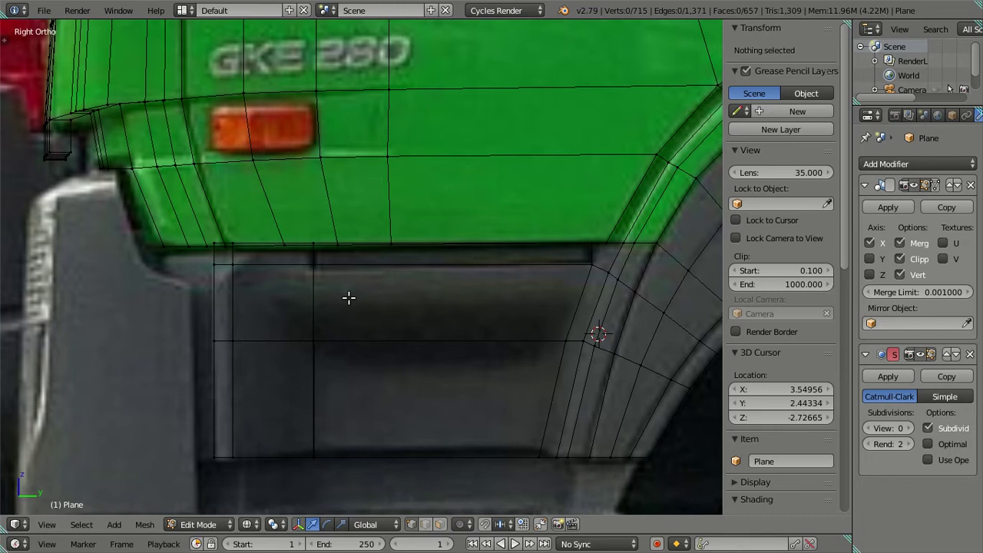
# - Inspect the recessed step box in solid shading and briefly preview it at subdivision level 2
pyautogui.press('z')
pyautogui.press('z')
pyautogui.moveTo(346, 297)
pyautogui.mouseDown(button='middle')
pyautogui.moveTo(400, 307)
pyautogui.moveTo(500, 310)
pyautogui.moveTo(505, 300)
pyautogui.moveTo(478, 305)
pyautogui.moveTo(487, 315)
pyautogui.moveTo(408, 308)
pyautogui.mouseUp(button='middle')
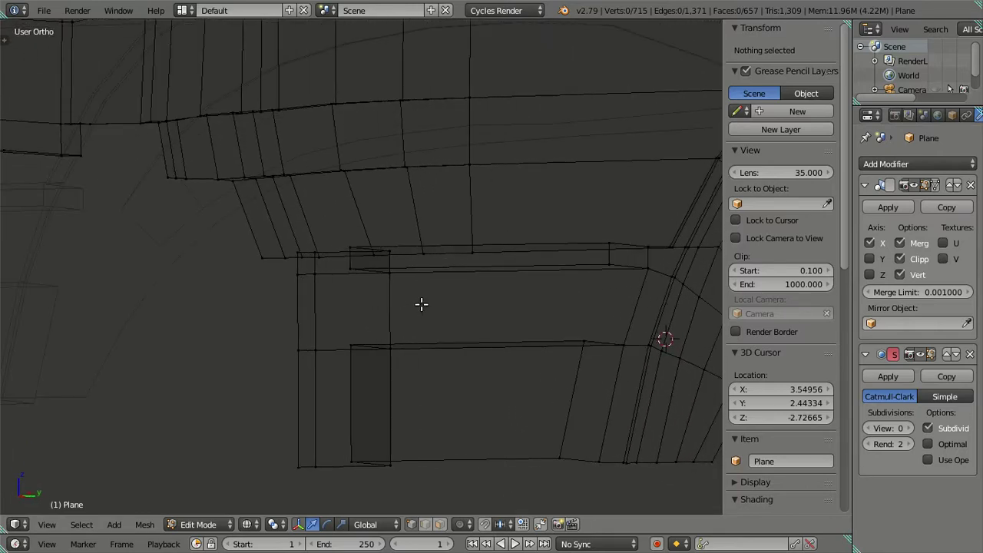
pyautogui.press('KP_3')
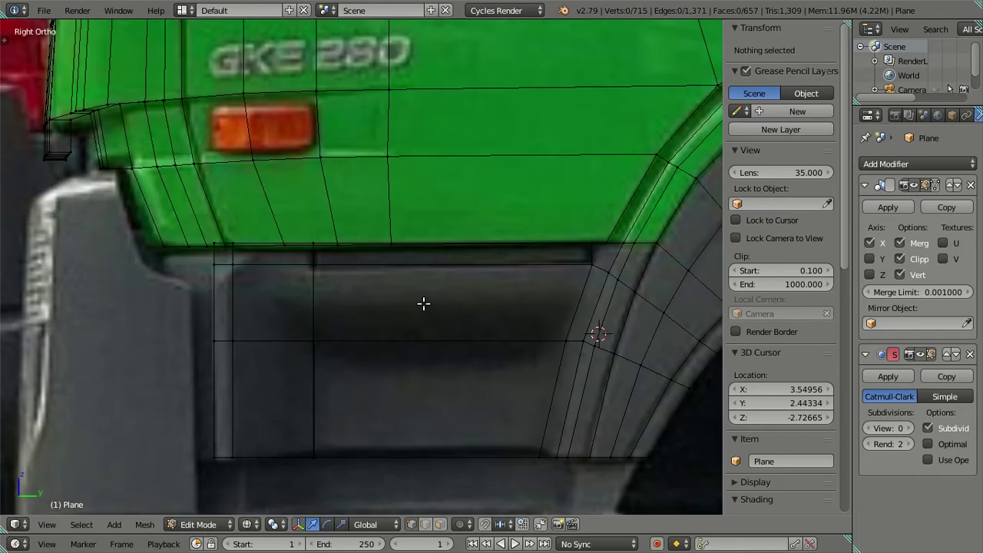
pyautogui.press('z')
pyautogui.moveTo(423, 303); pyautogui.dragTo(346, 298, button='middle')
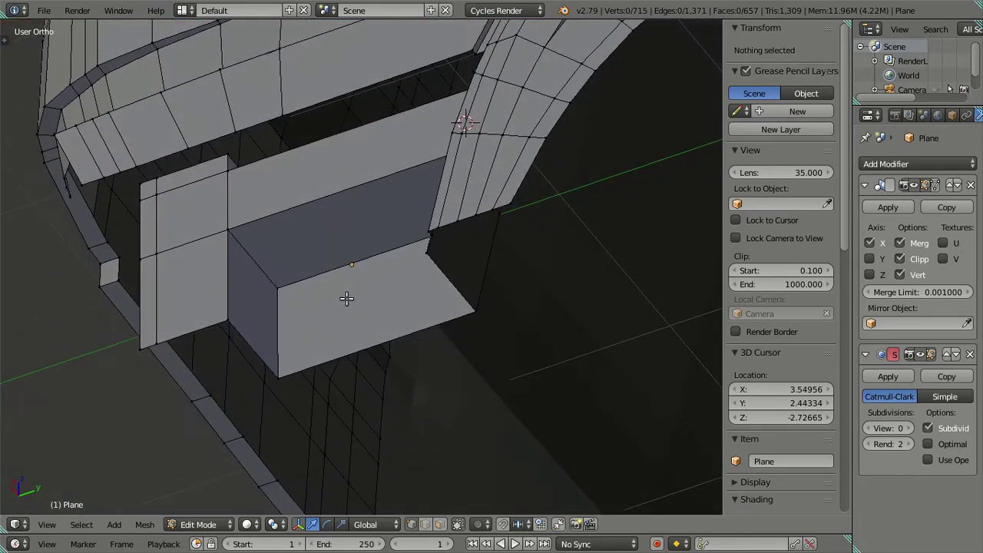
pyautogui.moveTo(226, 280); pyautogui.dragTo(235, 248, button='middle')
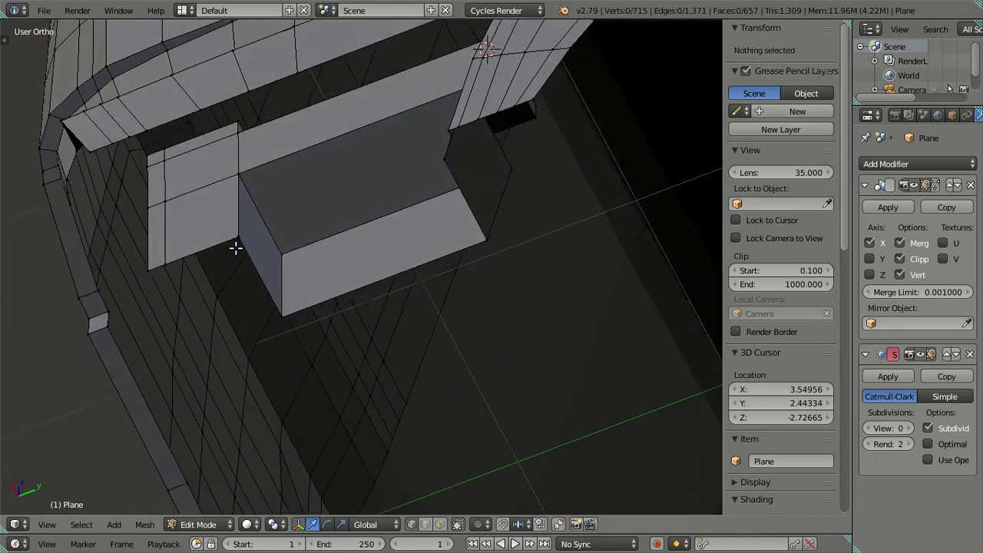
pyautogui.moveTo(891, 427); pyautogui.dragTo(899, 427)
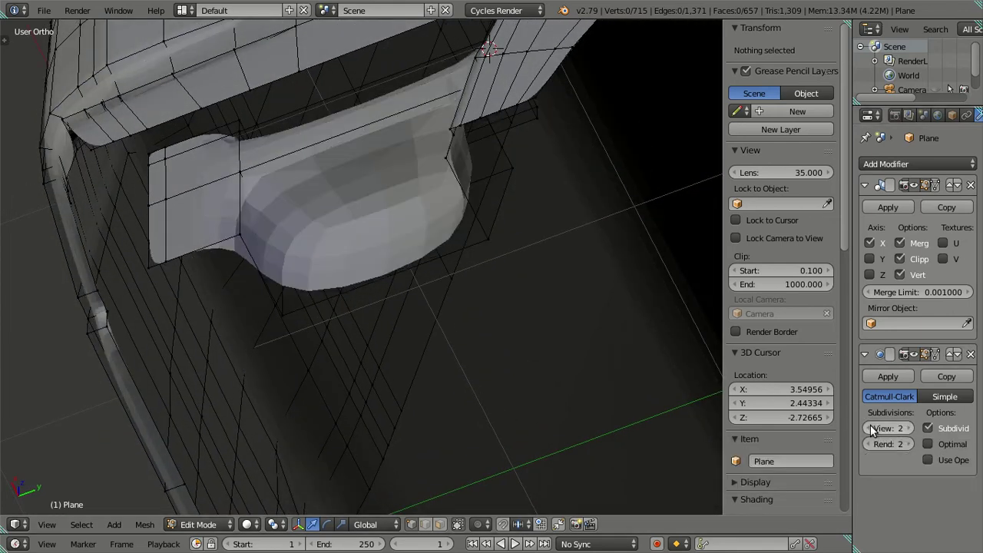
pyautogui.moveTo(870, 425); pyautogui.dragTo(833, 414)
pyautogui.moveTo(471, 348); pyautogui.dragTo(477, 351, button='middle')
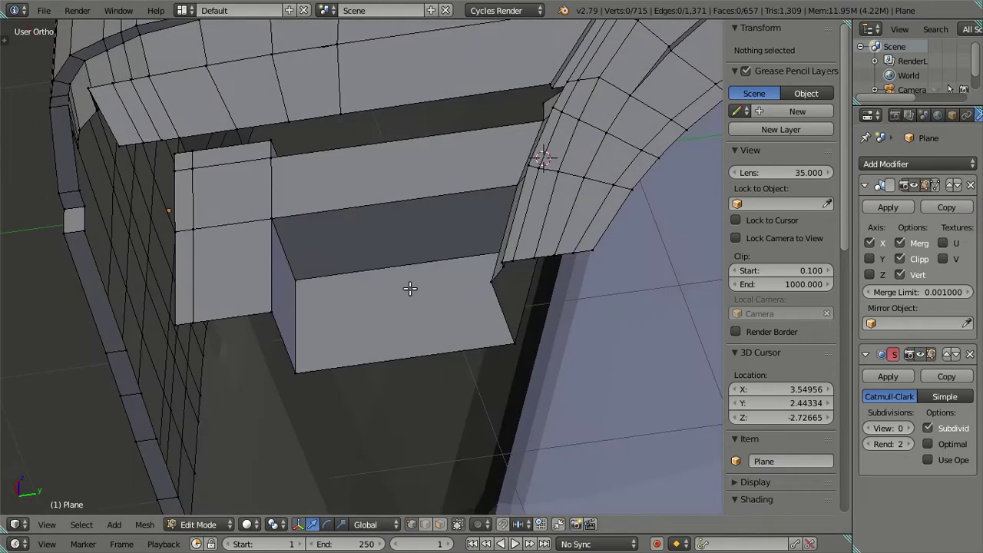
pyautogui.press('KP_3')
pyautogui.scroll(1, 354, 313)
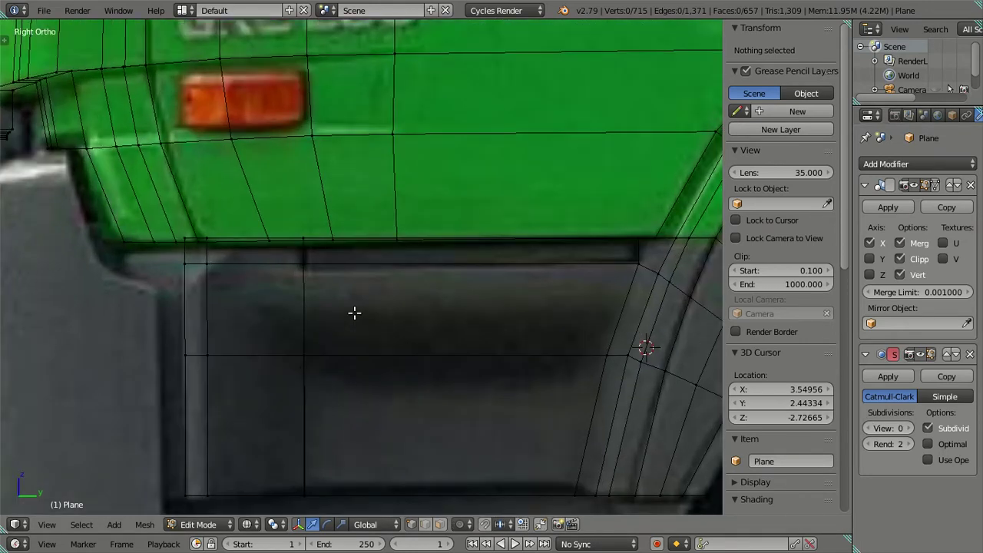
pyautogui.moveTo(363, 324)
pyautogui.mouseDown(button='middle')
pyautogui.moveTo(325, 324)
pyautogui.moveTo(366, 356)
pyautogui.moveTo(446, 351)
pyautogui.moveTo(400, 343)
pyautogui.moveTo(435, 324)
pyautogui.mouseUp(button='middle')
# - Cut an edge loop across the recess top and align two recess vertices to the side photo
pyautogui.hotkey('ctrl', 'r')
pyautogui.click(553, 234)
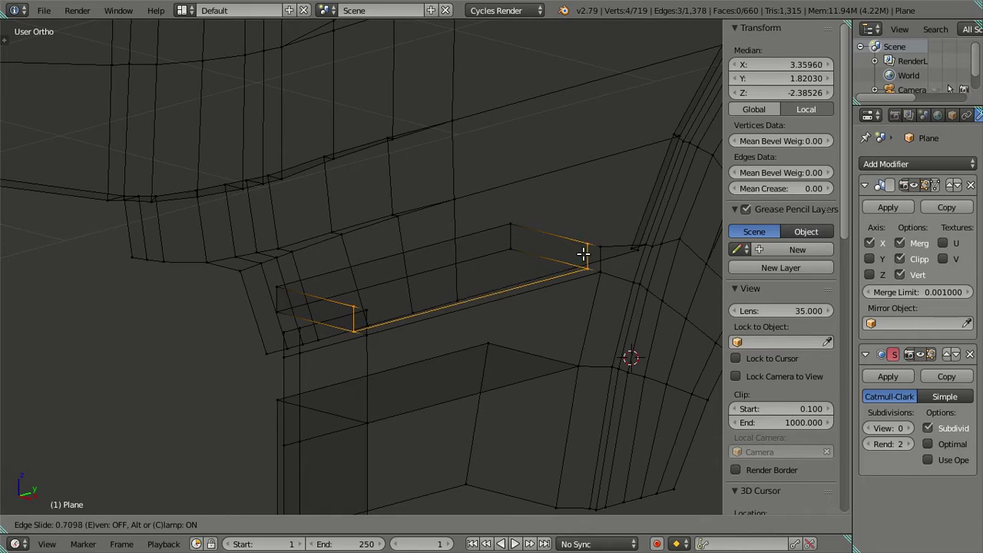
pyautogui.click(579, 249)
pyautogui.moveTo(579, 250)
pyautogui.mouseDown(button='middle')
pyautogui.moveTo(446, 345)
pyautogui.moveTo(354, 295)
pyautogui.moveTo(239, 300)
pyautogui.moveTo(153, 252)
pyautogui.moveTo(143, 307)
pyautogui.moveTo(180, 387)
pyautogui.mouseUp(button='middle')
pyautogui.press('a')
pyautogui.rightClick(153, 251)
pyautogui.keyDown('ctrl'); pyautogui.rightClick(244, 414); pyautogui.keyUp('ctrl')
pyautogui.moveTo(244, 413)
pyautogui.mouseDown(button='middle')
pyautogui.moveTo(281, 384)
pyautogui.moveTo(333, 377)
pyautogui.mouseUp(button='middle')
pyautogui.press('KP_3')
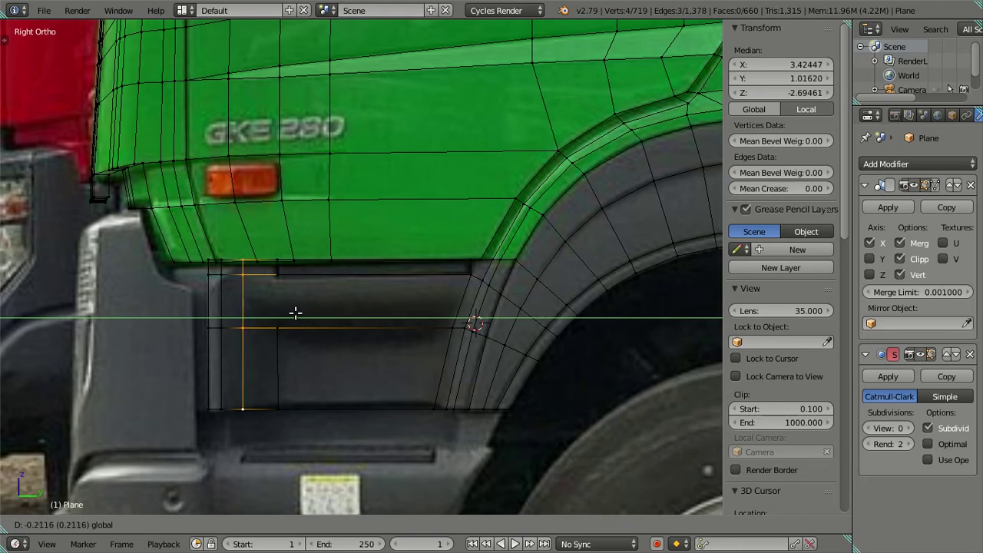
pyautogui.click(296, 313)
pyautogui.press('a')
pyautogui.moveTo(314, 334)
pyautogui.mouseDown(button='middle')
pyautogui.moveTo(322, 202)
pyautogui.moveTo(340, 238)
pyautogui.moveTo(296, 283)
pyautogui.moveTo(300, 358)
pyautogui.moveTo(362, 367)
pyautogui.moveTo(430, 358)
pyautogui.moveTo(395, 302)
pyautogui.moveTo(345, 321)
pyautogui.moveTo(386, 338)
pyautogui.moveTo(476, 351)
pyautogui.moveTo(454, 362)
pyautogui.moveTo(469, 365)
pyautogui.mouseUp(button='middle')
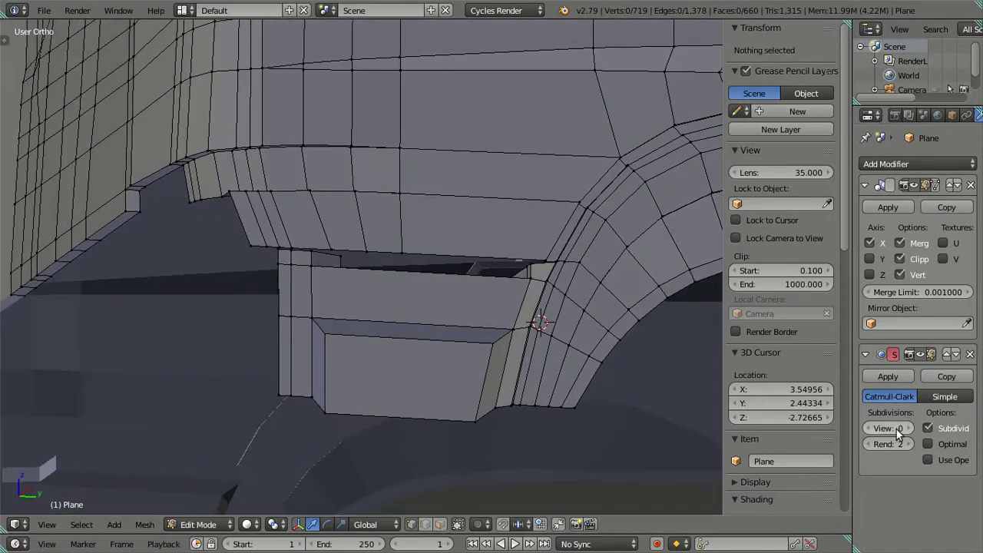
# - Test ten edge loops across the recess at subdivision level 2, then remove them
pyautogui.click(908, 428)
pyautogui.click(908, 428)
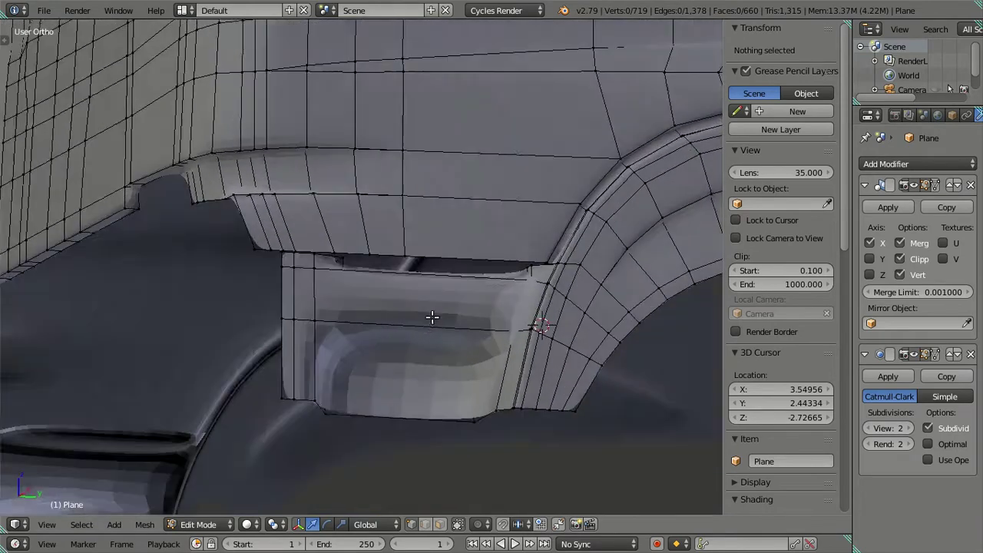
pyautogui.moveTo(432, 317); pyautogui.dragTo(396, 306, button='middle')
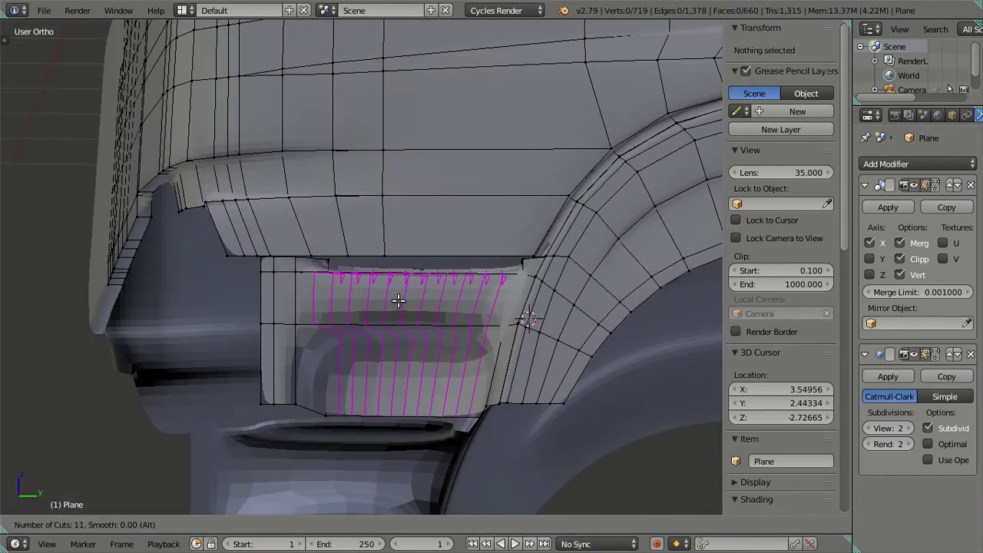
pyautogui.click(397, 300)
pyautogui.rightClick(338, 307)
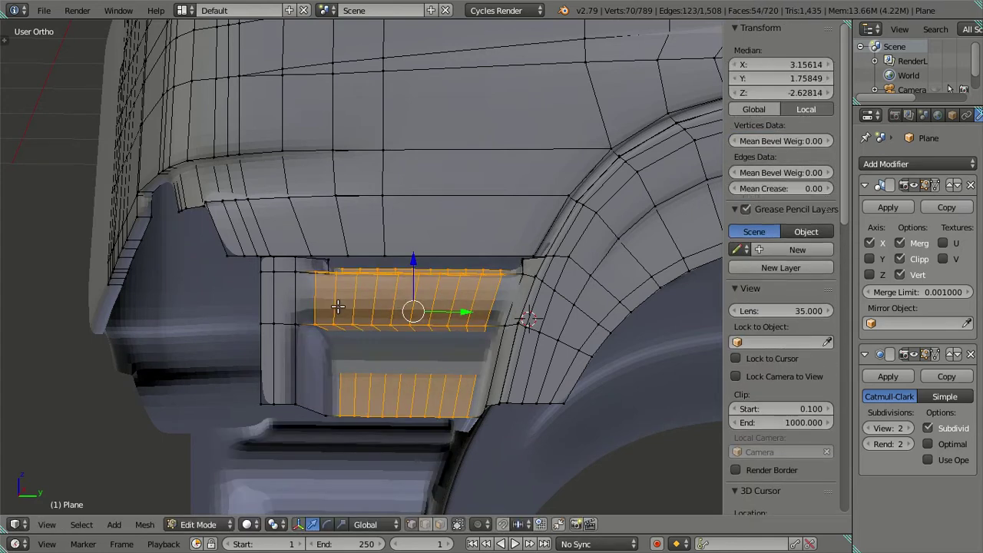
pyautogui.press('x')
pyautogui.click(536, 307)
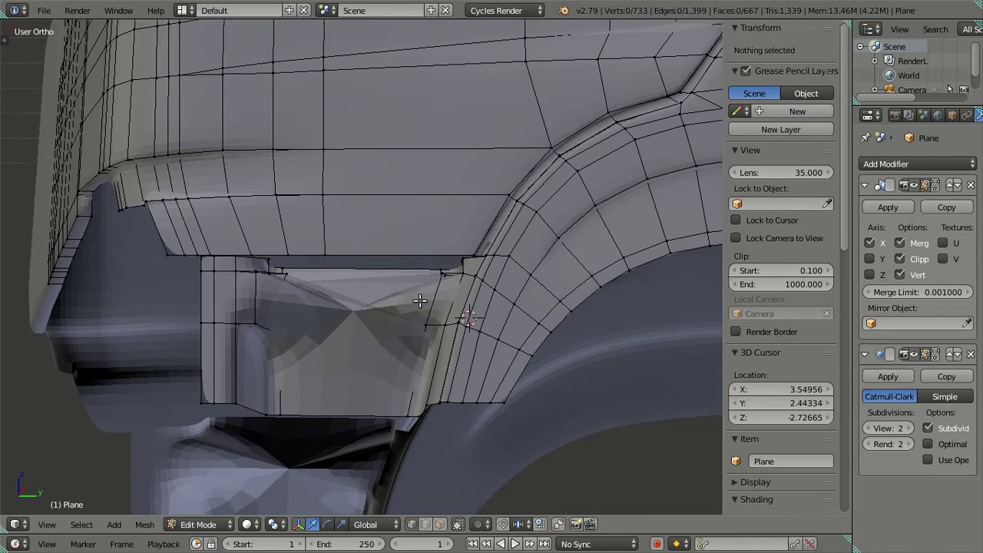
pyautogui.hotkey('ctrl', 'z')
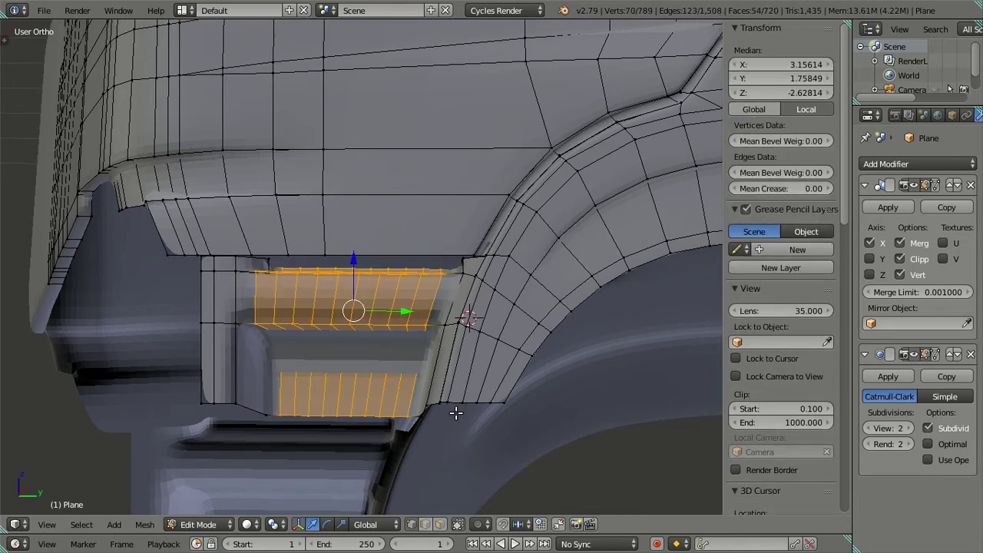
pyautogui.press('x')
pyautogui.click(435, 496)
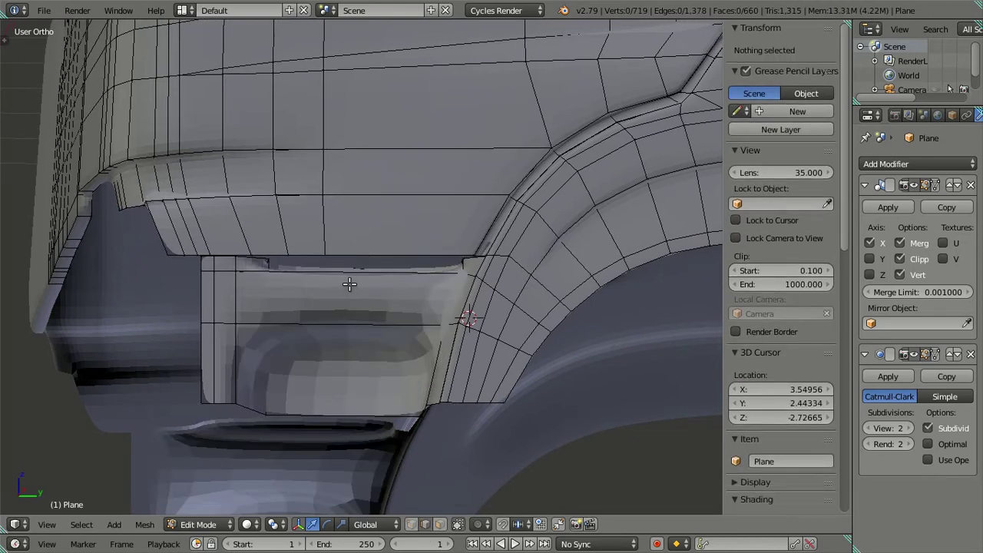
# - Add six edge loops across the recess and dissolve all but the rightmost one
pyautogui.click(350, 284)
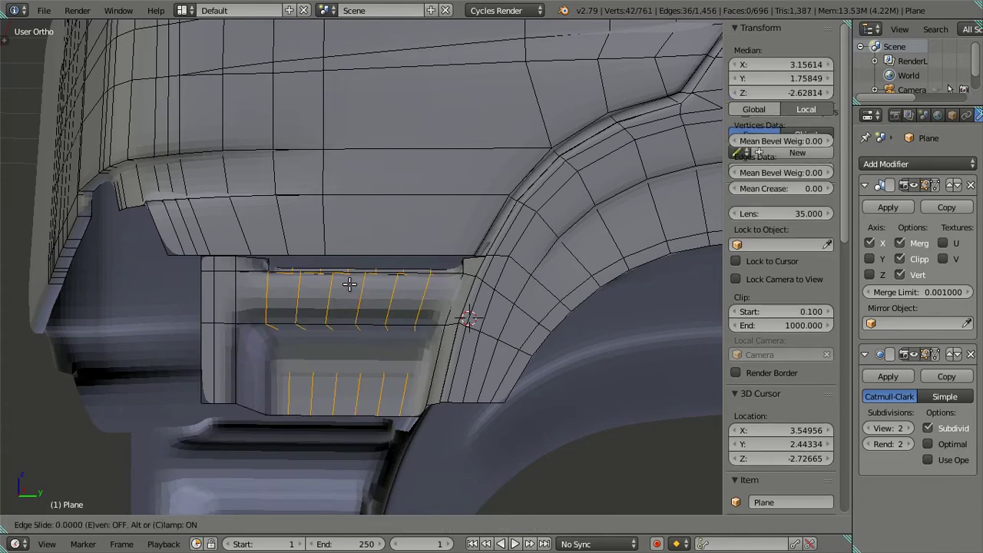
pyautogui.keyDown('alt'); pyautogui.keyDown('shift'); pyautogui.rightClick(420, 311); pyautogui.keyUp('shift'); pyautogui.keyUp('alt')
pyautogui.press('x')
pyautogui.click(564, 317)
pyautogui.moveTo(564, 317)
pyautogui.mouseDown(button='middle')
pyautogui.moveTo(481, 320)
pyautogui.moveTo(496, 327)
pyautogui.moveTo(488, 305)
pyautogui.mouseUp(button='middle')
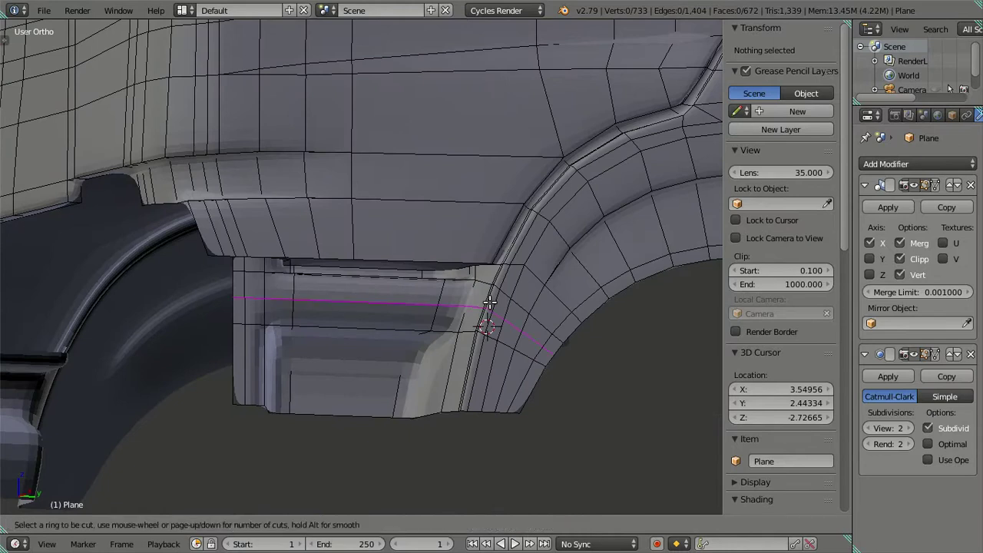
# - Cut an edge loop through the wheel-arch corner and check the cab in Object Mode
pyautogui.click(489, 303)
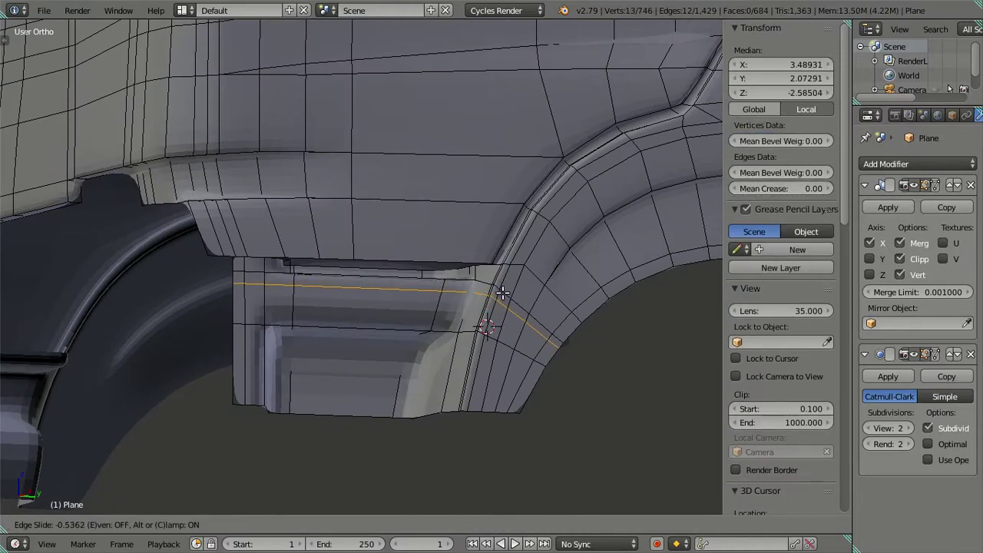
pyautogui.click(502, 293)
pyautogui.press('Tab')
pyautogui.moveTo(500, 333)
pyautogui.mouseDown(button='middle')
pyautogui.moveTo(461, 291)
pyautogui.moveTo(488, 265)
pyautogui.moveTo(542, 302)
pyautogui.moveTo(582, 308)
pyautogui.moveTo(617, 331)
pyautogui.moveTo(473, 316)
pyautogui.moveTo(411, 325)
pyautogui.moveTo(424, 336)
pyautogui.moveTo(432, 328)
pyautogui.mouseUp(button='middle')
# - In wireframe with the side panel hidden, undo the surplus recess-top edges, dropping the mesh from 746 to 719 vertices
pyautogui.press('KP_3')
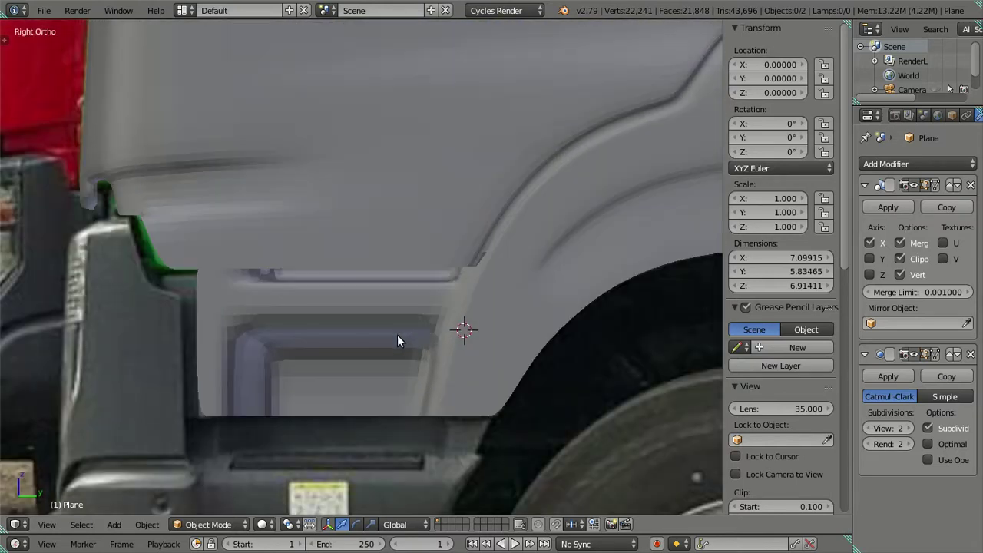
pyautogui.press('z')
pyautogui.press('z')
pyautogui.press('n')
pyautogui.moveTo(472, 320)
pyautogui.mouseDown(button='middle')
pyautogui.moveTo(544, 321)
pyautogui.moveTo(565, 253)
pyautogui.moveTo(493, 267)
pyautogui.mouseUp(button='middle')
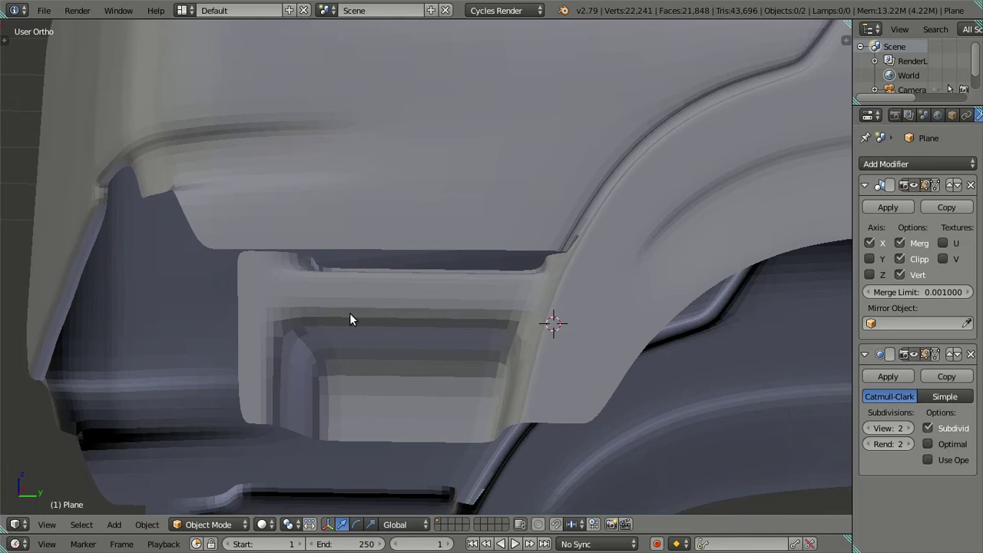
pyautogui.moveTo(342, 154)
pyautogui.mouseDown(button='middle')
pyautogui.moveTo(430, 248)
pyautogui.moveTo(395, 222)
pyautogui.moveTo(448, 241)
pyautogui.moveTo(523, 173)
pyautogui.moveTo(425, 197)
pyautogui.moveTo(483, 284)
pyautogui.moveTo(400, 254)
pyautogui.moveTo(465, 261)
pyautogui.moveTo(500, 305)
pyautogui.moveTo(403, 281)
pyautogui.moveTo(320, 283)
pyautogui.moveTo(312, 257)
pyautogui.moveTo(377, 259)
pyautogui.moveTo(496, 237)
pyautogui.moveTo(465, 276)
pyautogui.moveTo(520, 265)
pyautogui.moveTo(558, 283)
pyautogui.moveTo(532, 288)
pyautogui.moveTo(501, 248)
pyautogui.mouseUp(button='middle')
pyautogui.press('Tab')
pyautogui.hotkey('ctrl', 'z')
pyautogui.hotkey('ctrl', 'z')
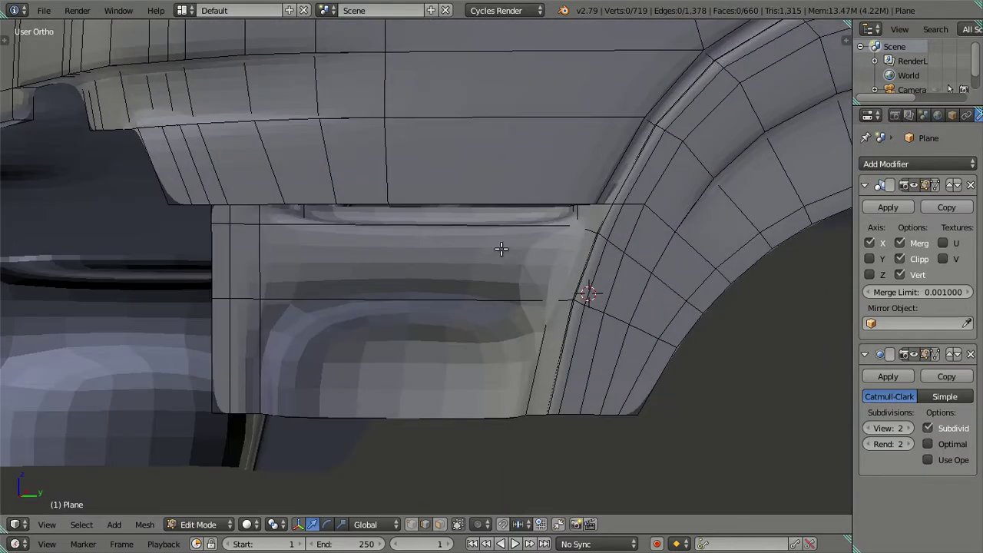
# - Show the mesh in wireframe with smoothing off and zoom in on the recess corner
pyautogui.scroll(-4, 501, 248)
pyautogui.press('KP_3')
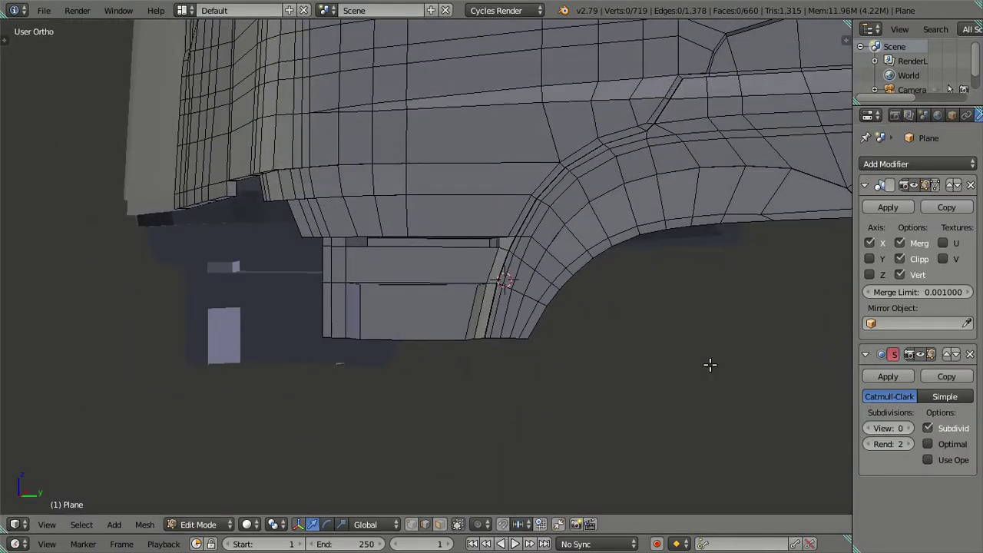
pyautogui.hotkey('ctrl', '0')
pyautogui.press('z')
pyautogui.scroll(2, 453, 255)
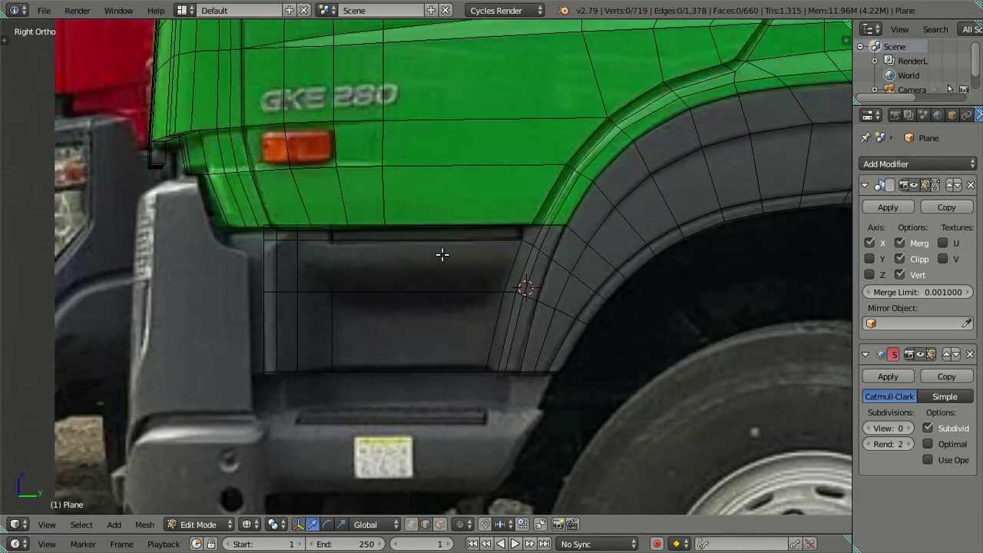
pyautogui.keyDown('shift'); pyautogui.scroll(-1, 441, 254); pyautogui.keyUp('shift')
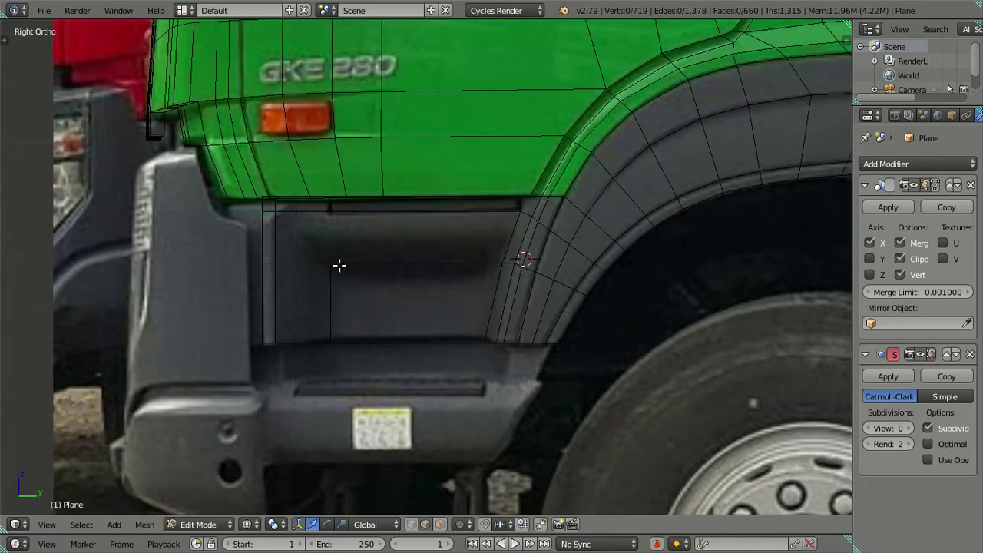
pyautogui.moveTo(329, 263)
pyautogui.mouseDown(button='middle')
pyautogui.moveTo(397, 274)
pyautogui.moveTo(408, 290)
pyautogui.moveTo(407, 301)
pyautogui.moveTo(364, 299)
pyautogui.moveTo(361, 333)
pyautogui.moveTo(386, 346)
pyautogui.moveTo(386, 290)
pyautogui.moveTo(367, 256)
pyautogui.moveTo(340, 254)
pyautogui.moveTo(336, 280)
pyautogui.moveTo(356, 314)
pyautogui.moveTo(361, 292)
pyautogui.moveTo(338, 260)
pyautogui.mouseUp(button='middle')
pyautogui.scroll(3, 338, 260)
pyautogui.moveTo(672, 307); pyautogui.dragTo(464, 494, button='middle')
pyautogui.moveTo(413, 460)
pyautogui.mouseDown(button='middle')
pyautogui.moveTo(414, 351)
pyautogui.moveTo(443, 314)
pyautogui.moveTo(485, 323)
pyautogui.moveTo(489, 274)
pyautogui.mouseUp(button='middle')
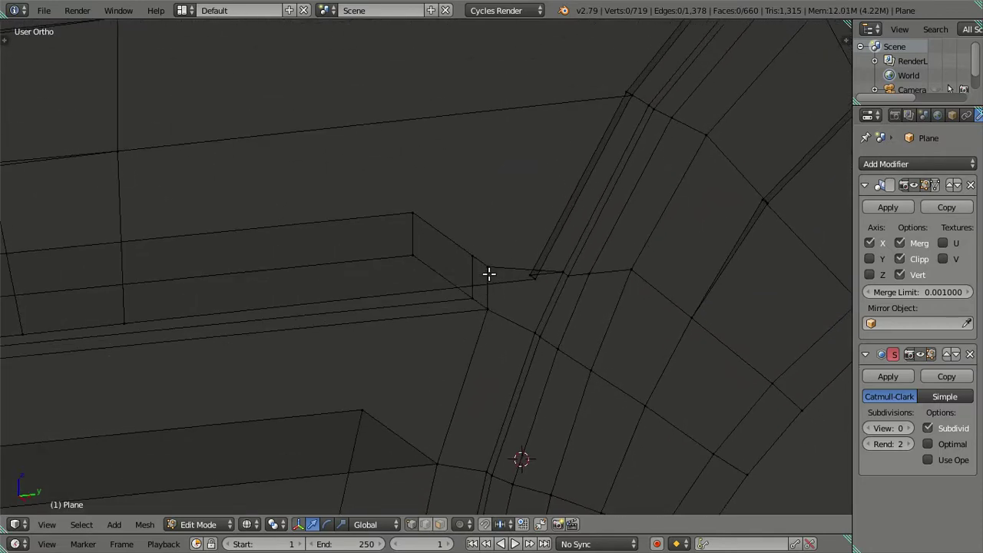
# - Align the corner vertex to the reference photo and open the viewport side panel of properties
pyautogui.press('KP_3')
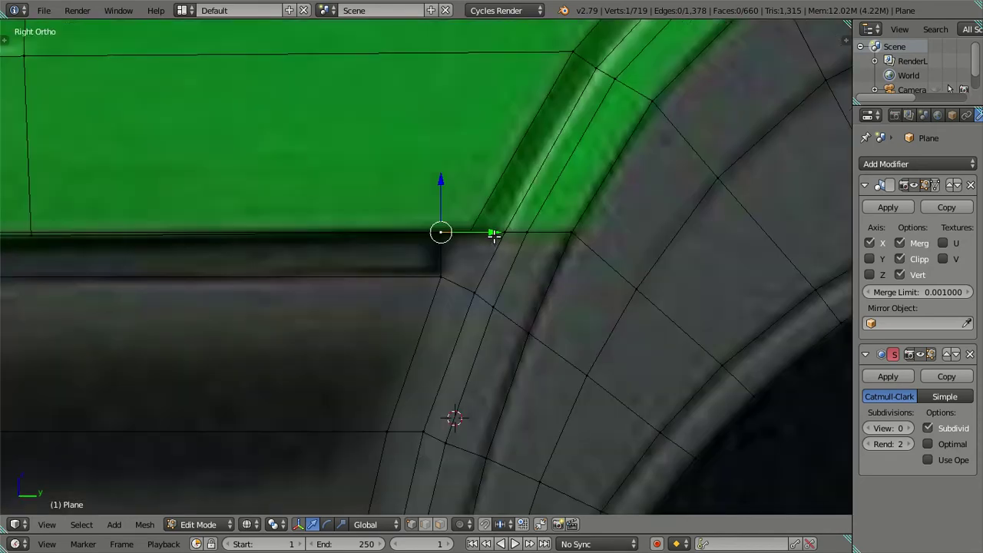
pyautogui.moveTo(494, 235); pyautogui.dragTo(503, 234)
pyautogui.scroll(1, 503, 255)
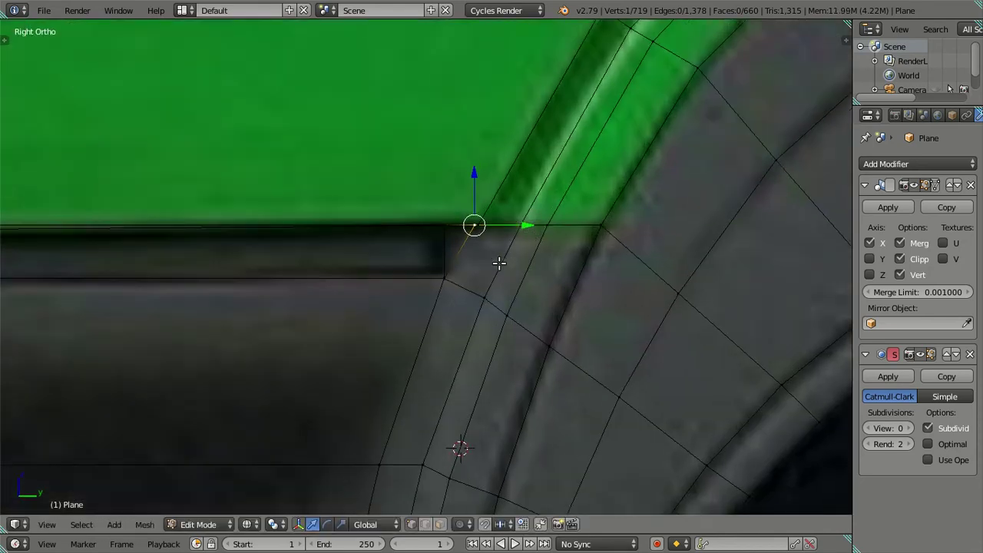
pyautogui.scroll(1, 514, 225)
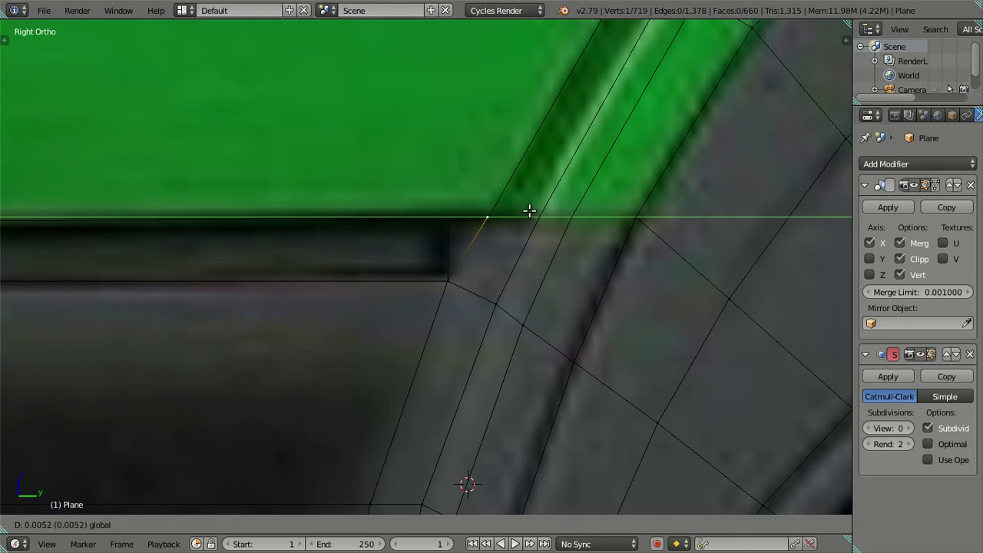
pyautogui.moveTo(530, 237); pyautogui.dragTo(466, 260, button='middle')
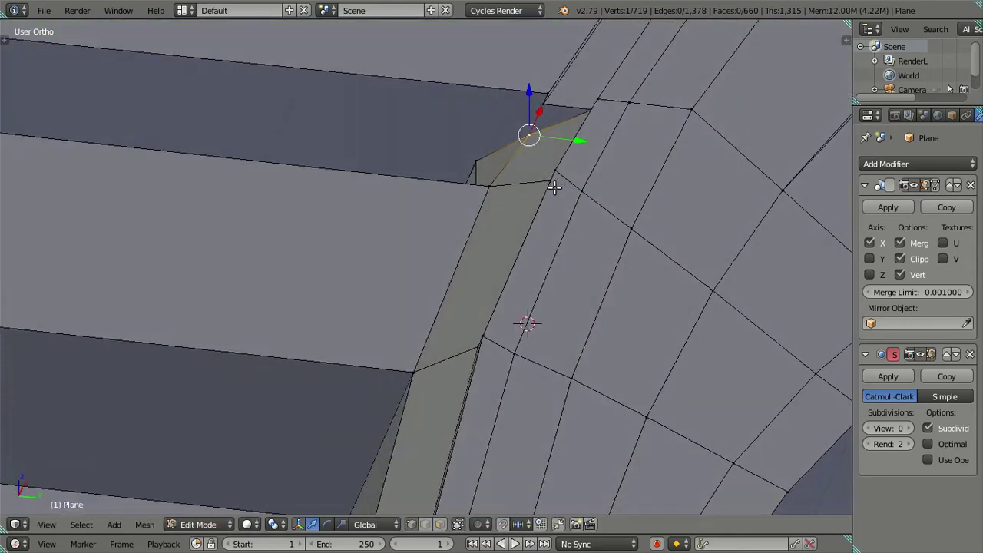
pyautogui.press('n')
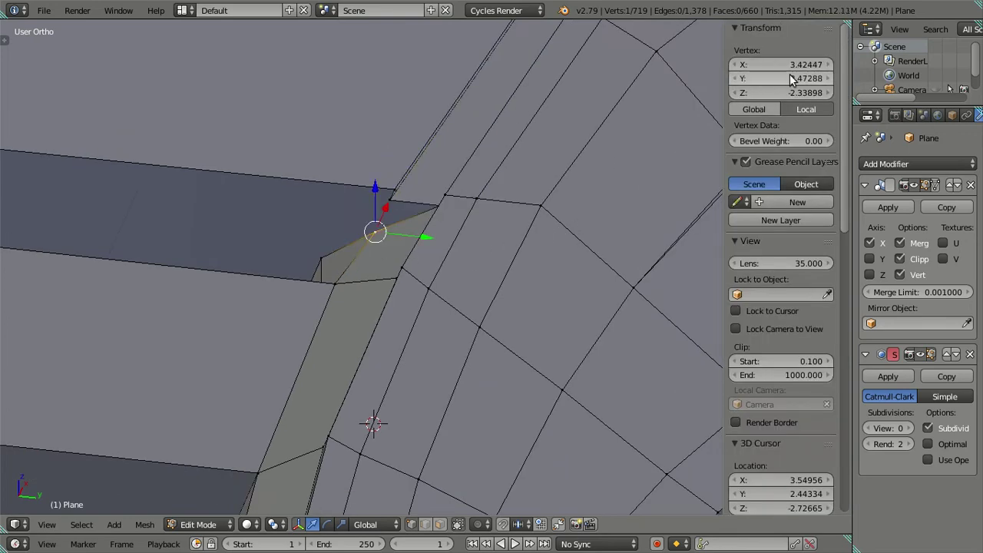
pyautogui.press('a')
pyautogui.moveTo(411, 300)
pyautogui.mouseDown(button='middle')
pyautogui.moveTo(500, 274)
pyautogui.moveTo(466, 245)
pyautogui.moveTo(388, 270)
pyautogui.moveTo(410, 279)
pyautogui.moveTo(487, 259)
pyautogui.moveTo(459, 232)
pyautogui.mouseUp(button='middle')
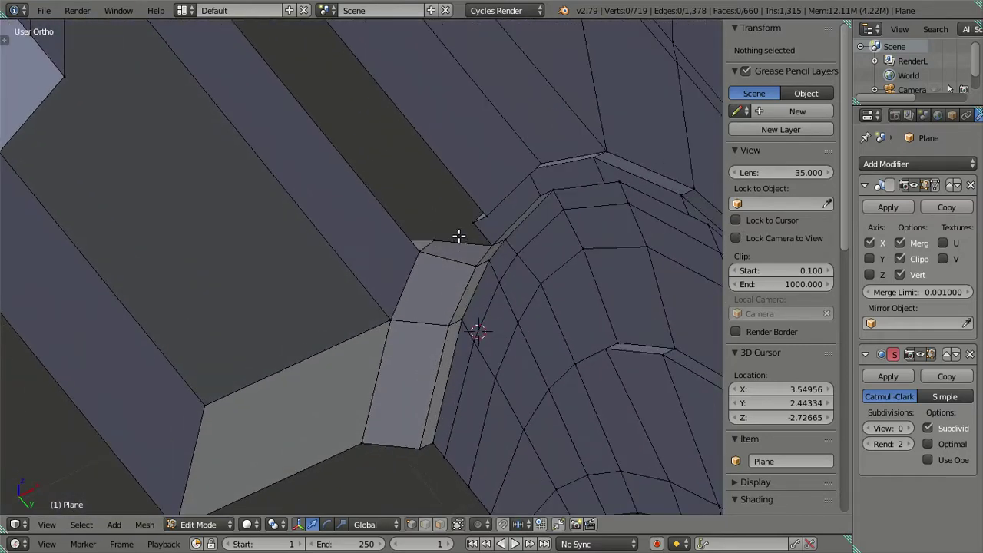
# - Merge the stray rear-door corner vertex at last and check the smoothed result
pyautogui.rightClick(448, 240)
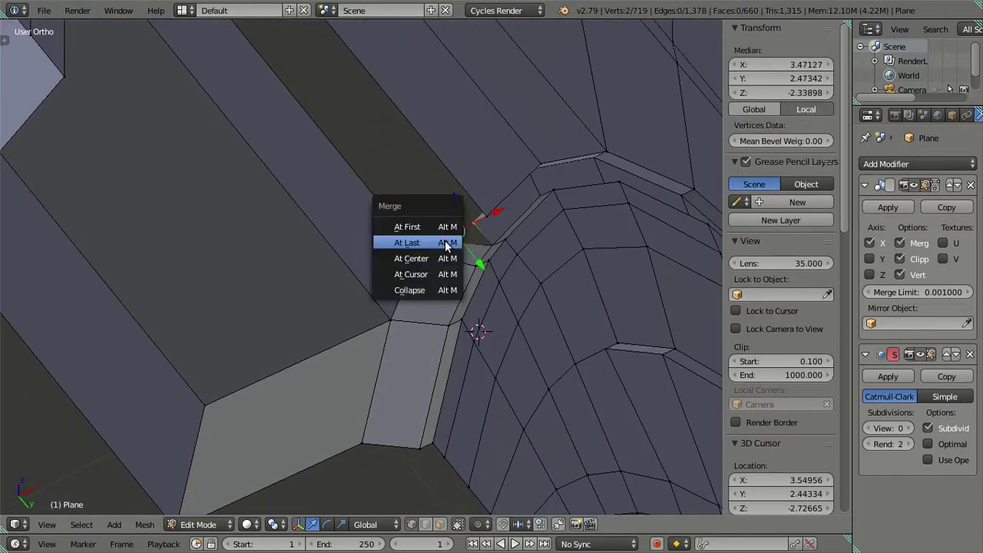
pyautogui.click(447, 243)
pyautogui.press('a')
pyautogui.moveTo(509, 266); pyautogui.dragTo(408, 307, button='middle')
pyautogui.scroll(2, 411, 342)
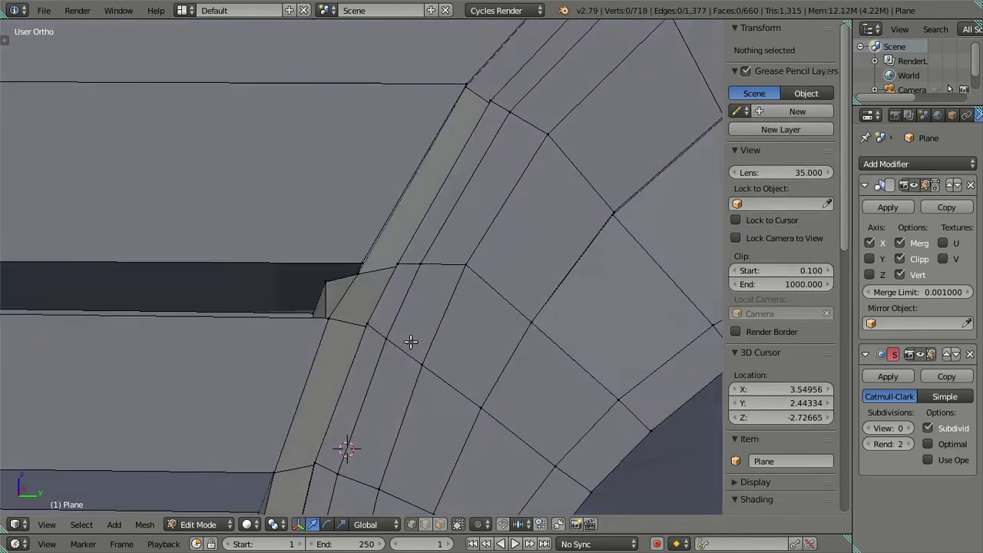
pyautogui.moveTo(411, 342); pyautogui.dragTo(420, 343, button='middle')
pyautogui.click(909, 427)
pyautogui.click(909, 428)
pyautogui.press('Tab')
pyautogui.moveTo(495, 312)
pyautogui.mouseDown(button='middle')
pyautogui.moveTo(515, 310)
pyautogui.moveTo(534, 264)
pyautogui.moveTo(448, 235)
pyautogui.moveTo(259, 226)
pyautogui.moveTo(299, 292)
pyautogui.moveTo(237, 219)
pyautogui.moveTo(312, 278)
pyautogui.moveTo(382, 268)
pyautogui.moveTo(358, 268)
pyautogui.moveTo(296, 172)
pyautogui.mouseUp(button='middle')
pyautogui.click(868, 427)
pyautogui.click(867, 428)
pyautogui.press('Tab')
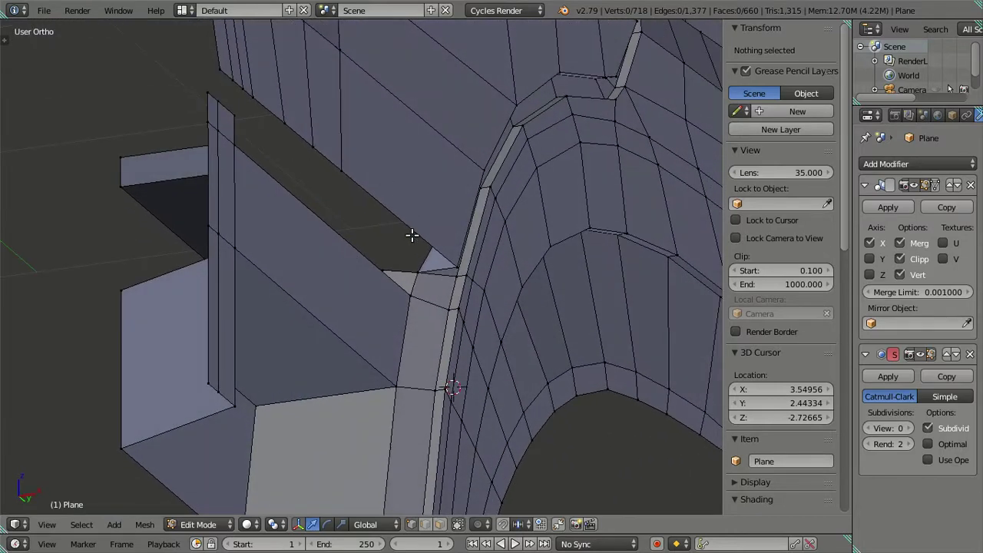
# - Extrude the ledge edges in place and preview the cab at subdivision level 2
pyautogui.rightClick(418, 259)
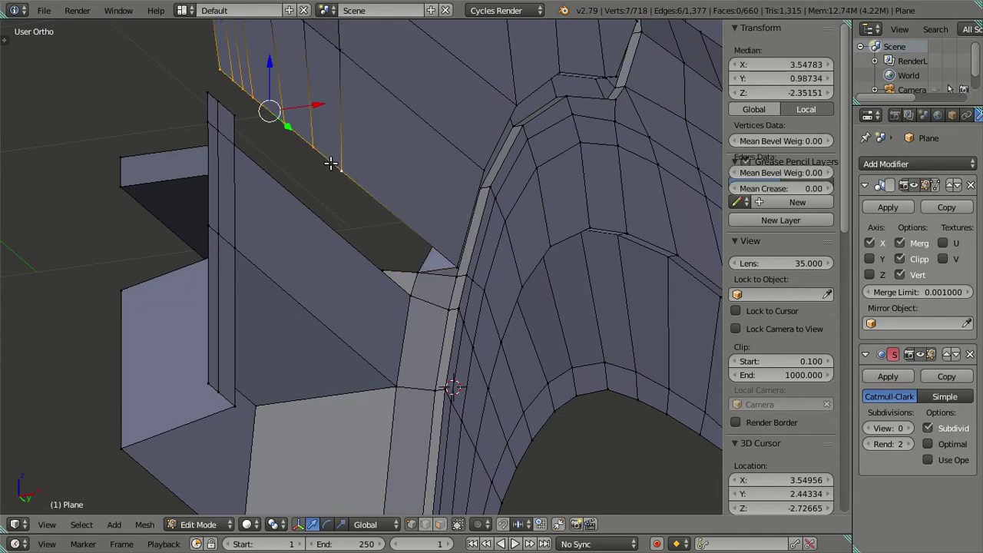
pyautogui.rightClick(563, 141)
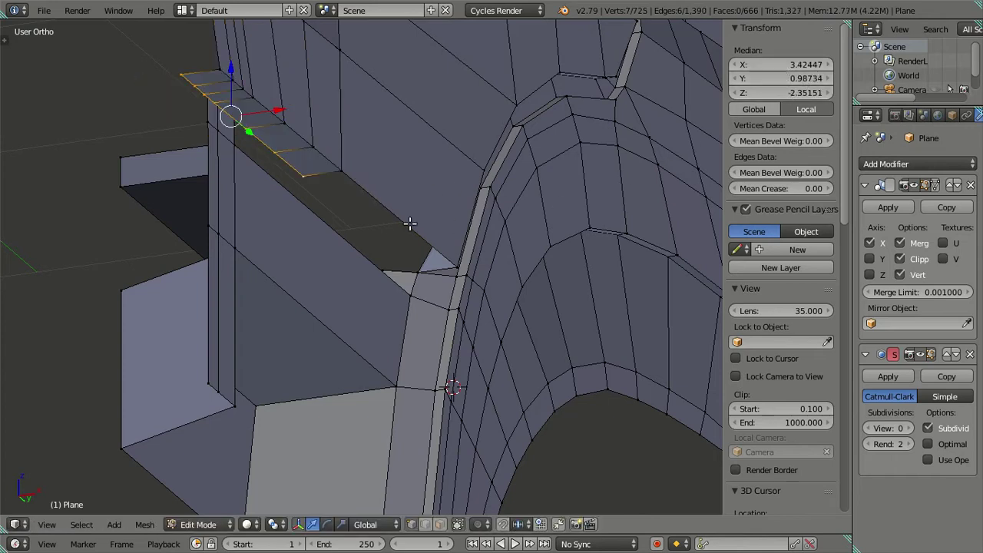
pyautogui.rightClick(415, 269)
pyautogui.keyDown('ctrl'); pyautogui.rightClick(307, 173); pyautogui.keyUp('ctrl')
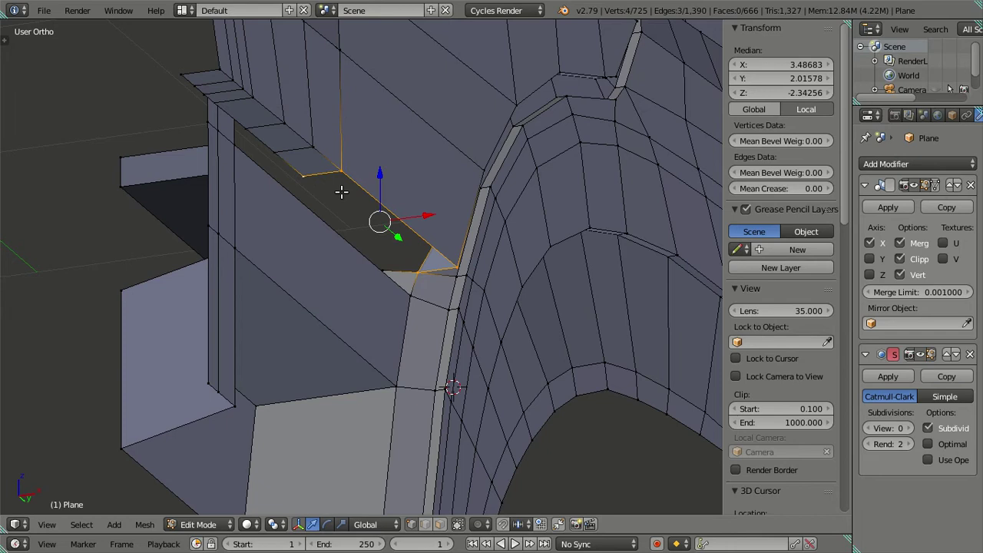
pyautogui.press('Tab')
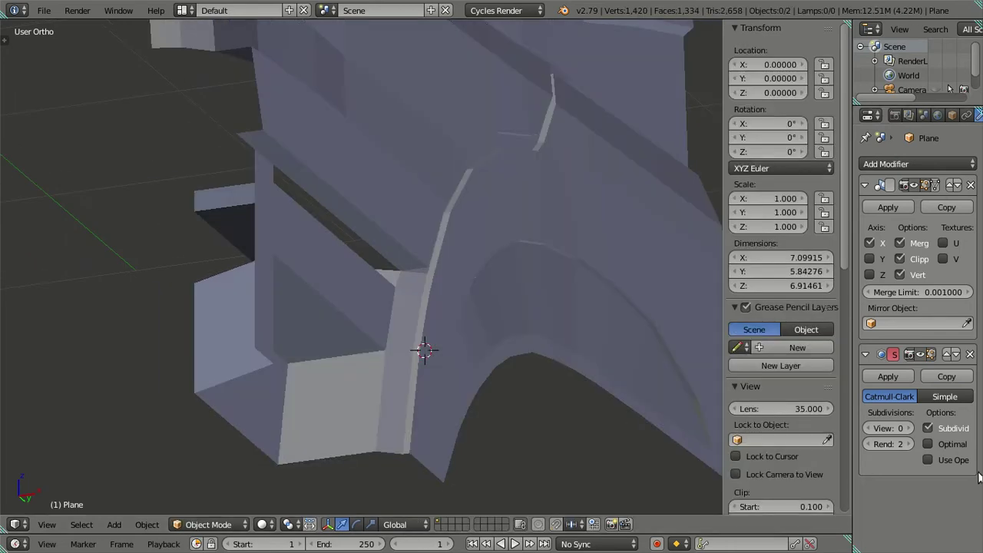
pyautogui.hotkey('ctrl', '2')
pyautogui.scroll(2, 461, 342)
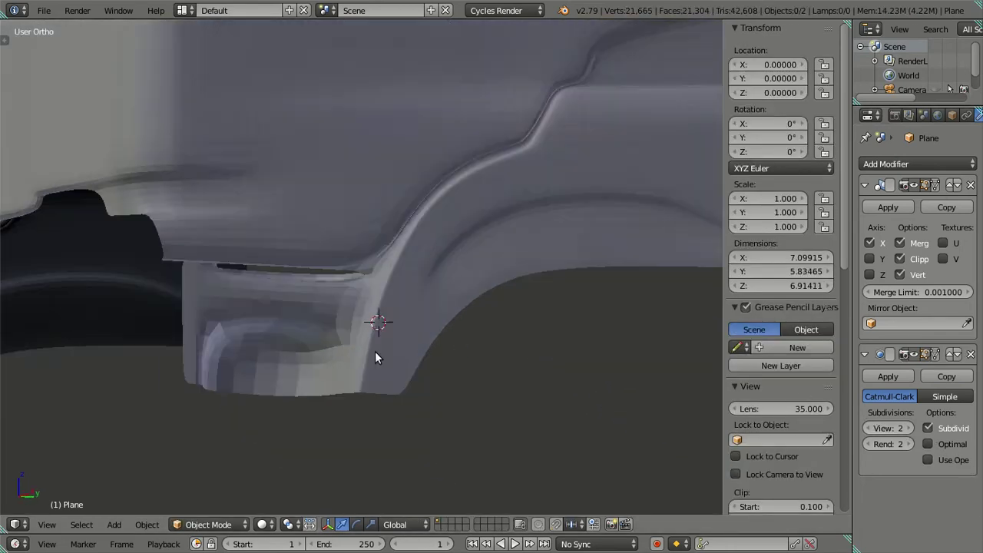
pyautogui.scroll(2, 353, 347)
pyautogui.scroll(2, 349, 344)
pyautogui.moveTo(365, 335); pyautogui.dragTo(406, 313, button='middle')
# - Add supporting edge loops along the front wheel-arch corner, checking the smoothing between cuts
pyautogui.press('Tab')
pyautogui.press('a')
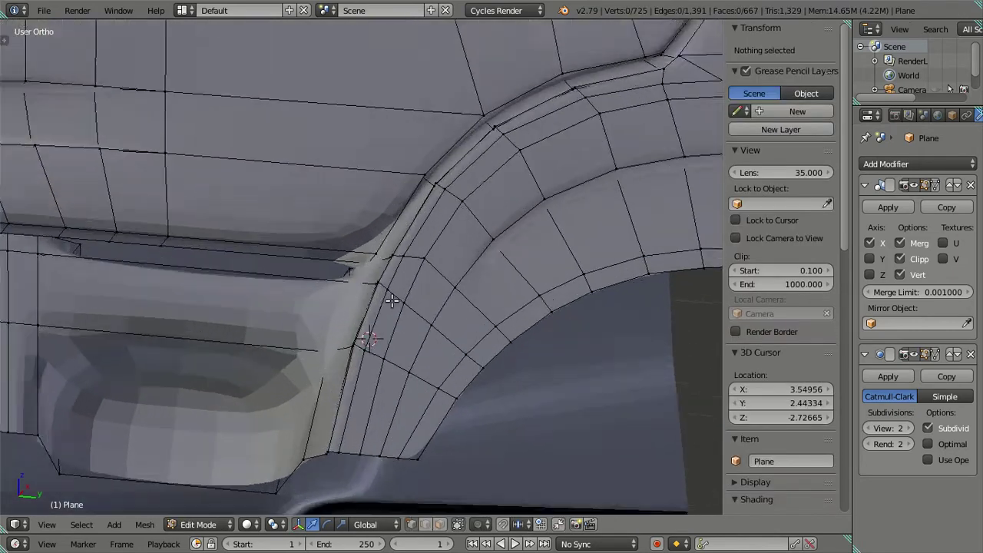
pyautogui.scroll(2, 401, 258)
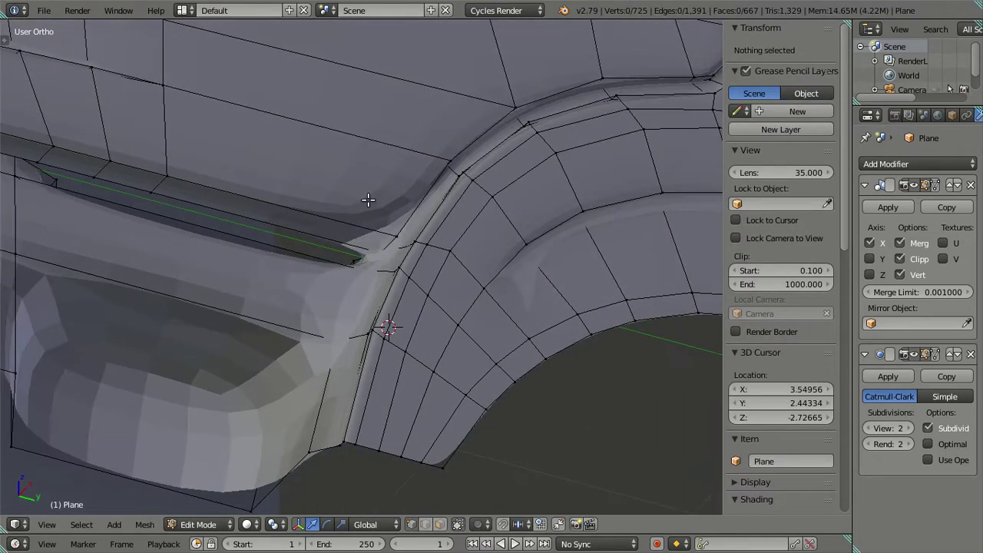
pyautogui.click(368, 200)
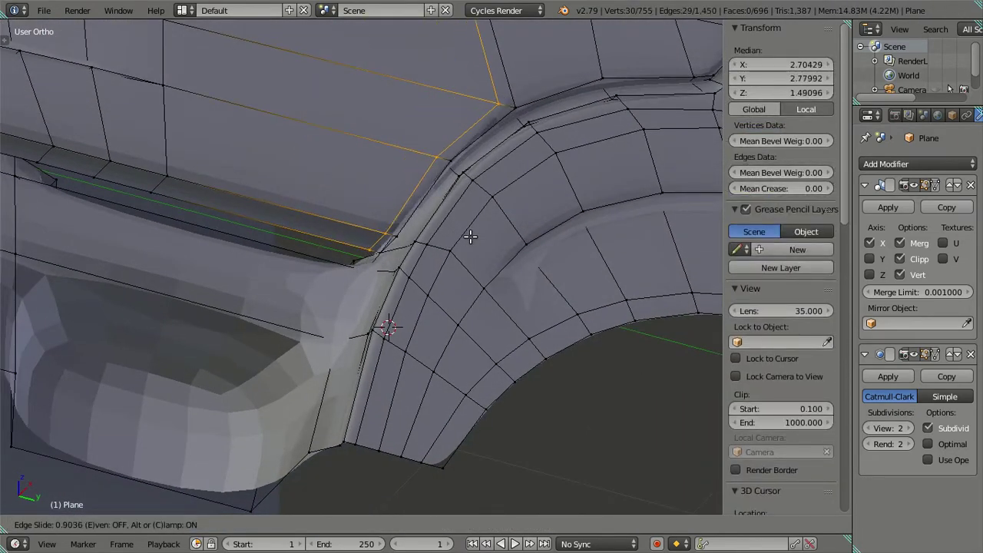
pyautogui.click(470, 236)
pyautogui.press('Tab')
pyautogui.moveTo(458, 253)
pyautogui.mouseDown(button='middle')
pyautogui.moveTo(397, 322)
pyautogui.moveTo(385, 295)
pyautogui.moveTo(440, 309)
pyautogui.moveTo(361, 286)
pyautogui.moveTo(355, 250)
pyautogui.mouseUp(button='middle')
pyautogui.press('Tab')
pyautogui.scroll(3, 415, 300)
pyautogui.keyDown('alt'); pyautogui.rightClick(370, 243); pyautogui.keyUp('alt')
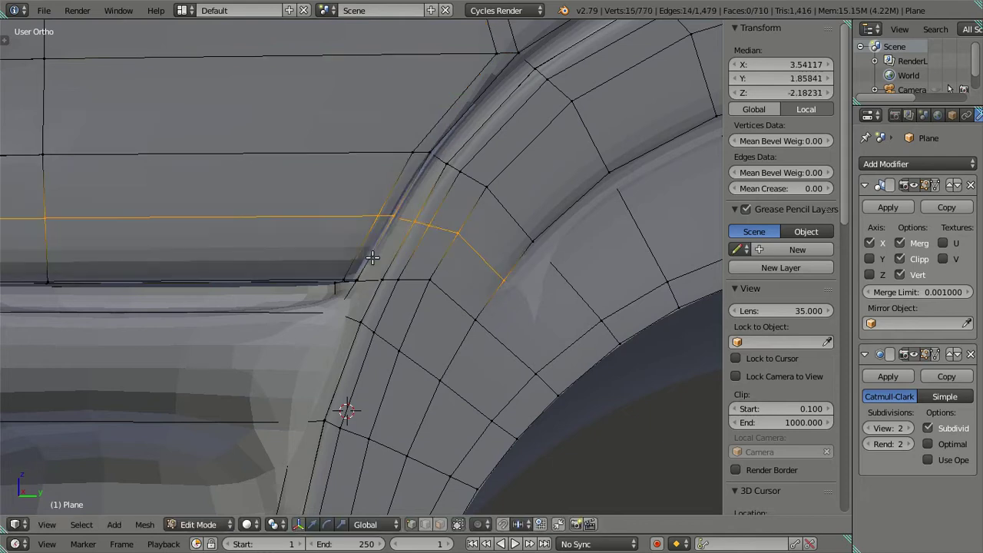
# - Slide the new front-corner loop, then dissolve it and set the subdivision view level to 0
pyautogui.press('g')
pyautogui.press('g')
pyautogui.click(393, 320)
pyautogui.press('Tab')
pyautogui.moveTo(393, 317)
pyautogui.mouseDown(button='middle')
pyautogui.moveTo(412, 279)
pyautogui.moveTo(481, 288)
pyautogui.moveTo(397, 285)
pyautogui.mouseUp(button='middle')
pyautogui.press('Tab')
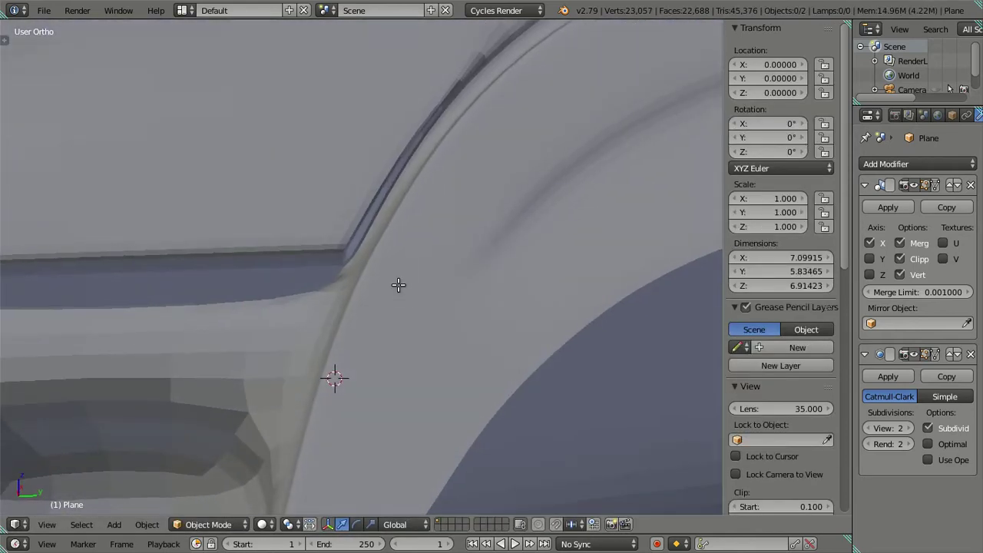
pyautogui.hotkey('ctrl', 'x')
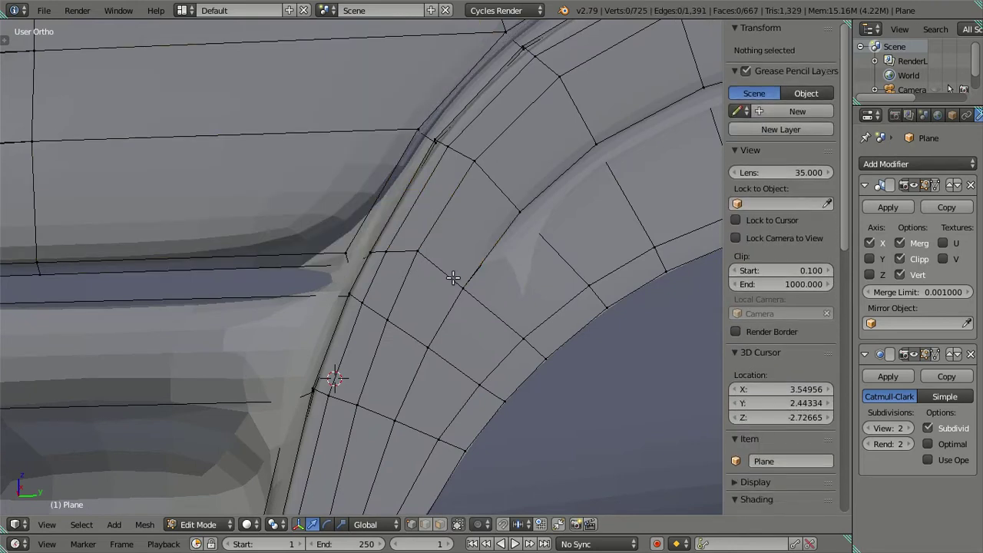
pyautogui.click(865, 428)
pyautogui.click(866, 427)
# - Orbit around the unsmoothed cab to inspect the rear door corner and recess side faces
pyautogui.scroll(-2, 782, 321)
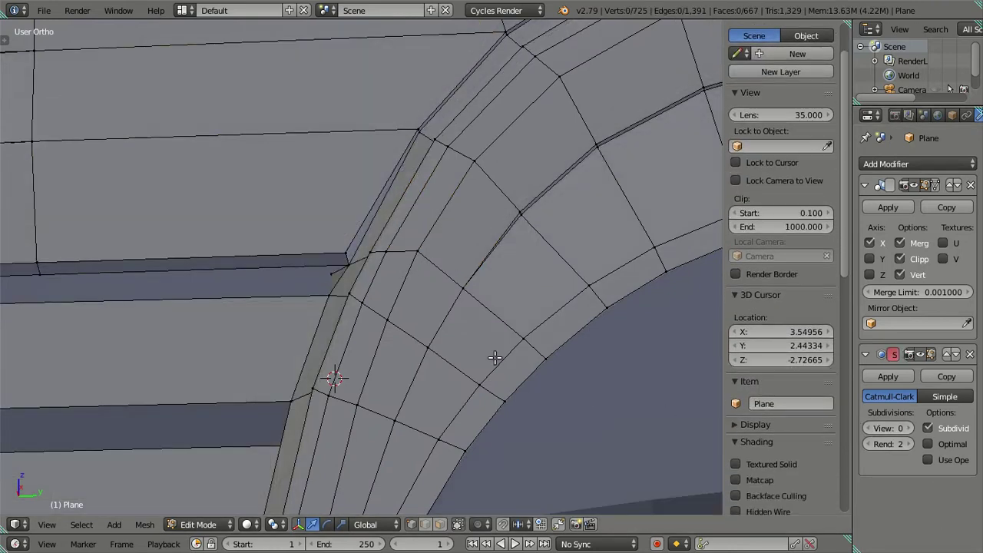
pyautogui.scroll(2, 782, 321)
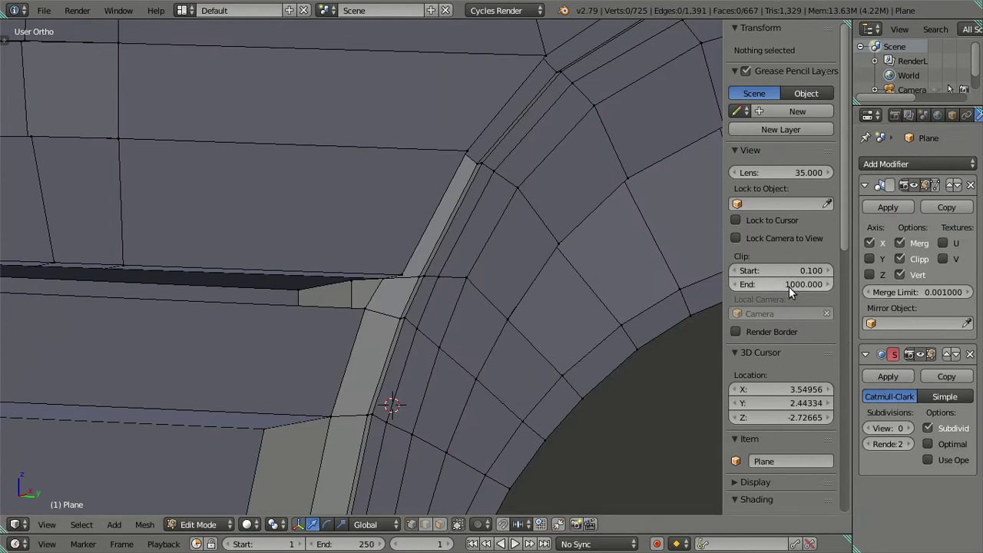
pyautogui.scroll(-3, 419, 250)
pyautogui.moveTo(461, 253)
pyautogui.mouseDown(button='middle')
pyautogui.moveTo(420, 249)
pyautogui.moveTo(395, 213)
pyautogui.mouseUp(button='middle')
pyautogui.scroll(3, 419, 249)
pyautogui.scroll(2, 308, 191)
pyautogui.moveTo(309, 192)
pyautogui.mouseDown(button='middle')
pyautogui.moveTo(361, 259)
pyautogui.moveTo(479, 268)
pyautogui.moveTo(461, 337)
pyautogui.moveTo(438, 334)
pyautogui.moveTo(454, 333)
pyautogui.mouseUp(button='middle')
pyautogui.scroll(3, 391, 296)
pyautogui.moveTo(391, 296)
pyautogui.mouseDown(button='middle')
pyautogui.moveTo(318, 312)
pyautogui.moveTo(345, 325)
pyautogui.moveTo(388, 278)
pyautogui.moveTo(371, 274)
pyautogui.moveTo(382, 325)
pyautogui.moveTo(428, 312)
pyautogui.moveTo(445, 341)
pyautogui.moveTo(545, 358)
pyautogui.moveTo(500, 307)
pyautogui.moveTo(445, 291)
pyautogui.moveTo(430, 314)
pyautogui.moveTo(454, 281)
pyautogui.moveTo(408, 296)
pyautogui.moveTo(473, 330)
pyautogui.mouseUp(button='middle')
pyautogui.moveTo(459, 293)
pyautogui.mouseDown(button='middle')
pyautogui.moveTo(430, 305)
pyautogui.moveTo(474, 332)
pyautogui.moveTo(358, 294)
pyautogui.moveTo(287, 314)
pyautogui.moveTo(282, 332)
pyautogui.moveTo(292, 308)
pyautogui.moveTo(254, 303)
pyautogui.moveTo(439, 259)
pyautogui.moveTo(581, 255)
pyautogui.moveTo(412, 228)
pyautogui.moveTo(441, 257)
pyautogui.moveTo(465, 241)
pyautogui.moveTo(549, 299)
pyautogui.mouseUp(button='middle')
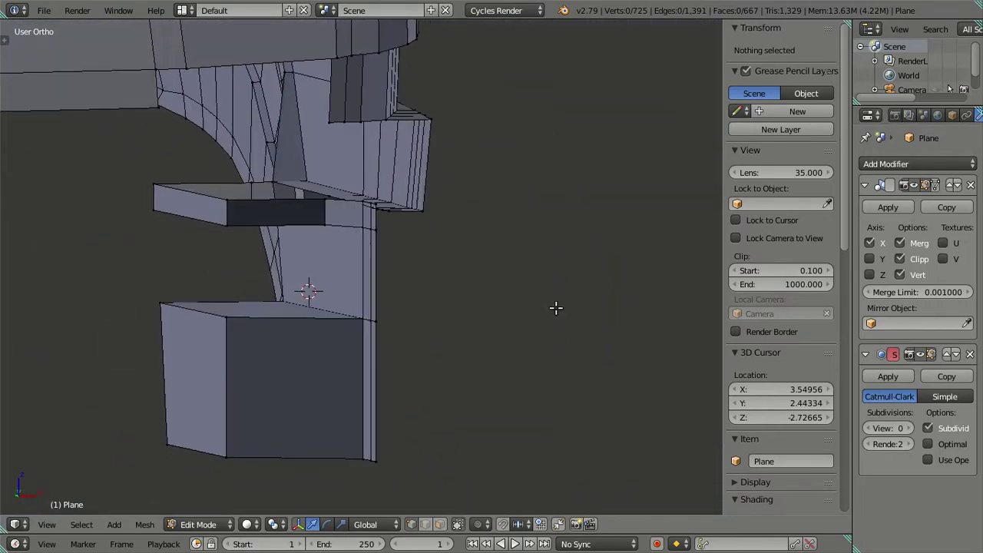
pyautogui.moveTo(531, 302)
pyautogui.mouseDown(button='middle')
pyautogui.moveTo(518, 294)
pyautogui.moveTo(528, 305)
pyautogui.moveTo(520, 305)
pyautogui.mouseUp(button='middle')
pyautogui.scroll(4, 381, 296)
pyautogui.moveTo(381, 295)
pyautogui.mouseDown(button='middle')
pyautogui.moveTo(363, 262)
pyautogui.moveTo(324, 274)
pyautogui.moveTo(379, 274)
pyautogui.moveTo(384, 325)
pyautogui.moveTo(315, 249)
pyautogui.mouseUp(button='middle')
# - Select the vertical edge loop at the recess edge and view it from the right side
pyautogui.keyDown('alt'); pyautogui.rightClick(315, 249); pyautogui.keyUp('alt')
pyautogui.moveTo(373, 307); pyautogui.dragTo(389, 308, button='middle')
pyautogui.press('KP_3')
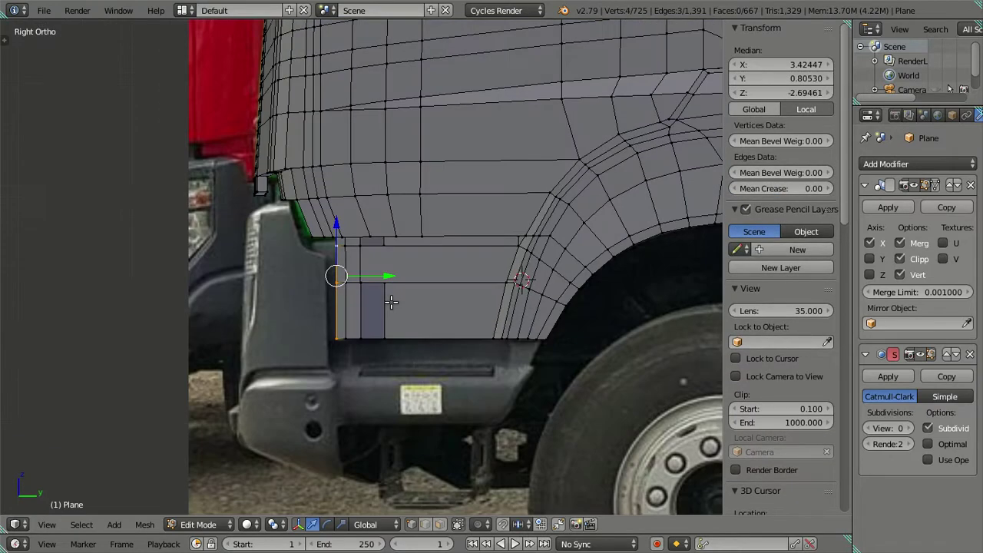
pyautogui.scroll(1, 391, 302)
pyautogui.scroll(1, 391, 303)
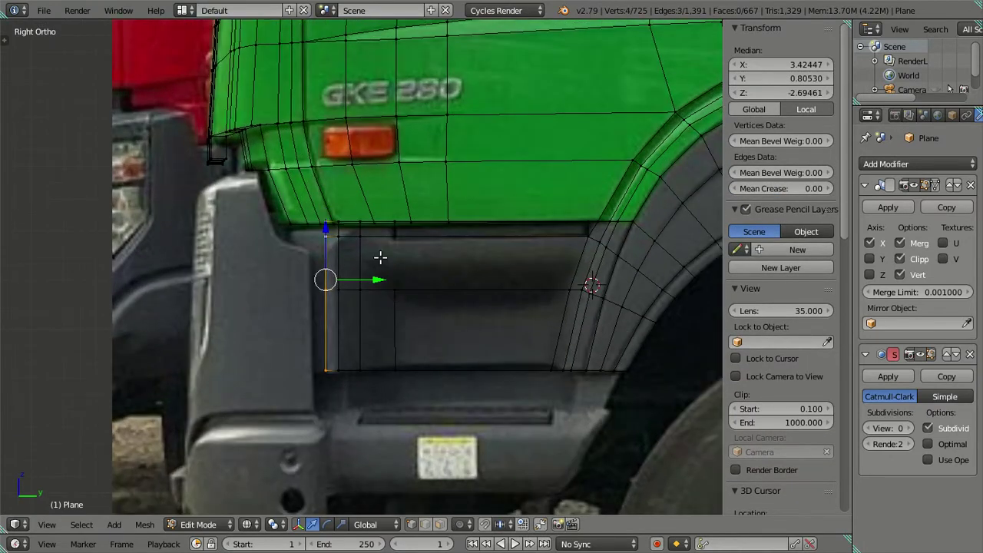
pyautogui.moveTo(373, 274)
pyautogui.mouseDown(button='middle')
pyautogui.moveTo(458, 291)
pyautogui.moveTo(494, 272)
pyautogui.moveTo(324, 241)
pyautogui.mouseUp(button='middle')
# - Pick a recess vertex, then the recess edge loop, and cancel a trial extrusion of it
pyautogui.rightClick(300, 208)
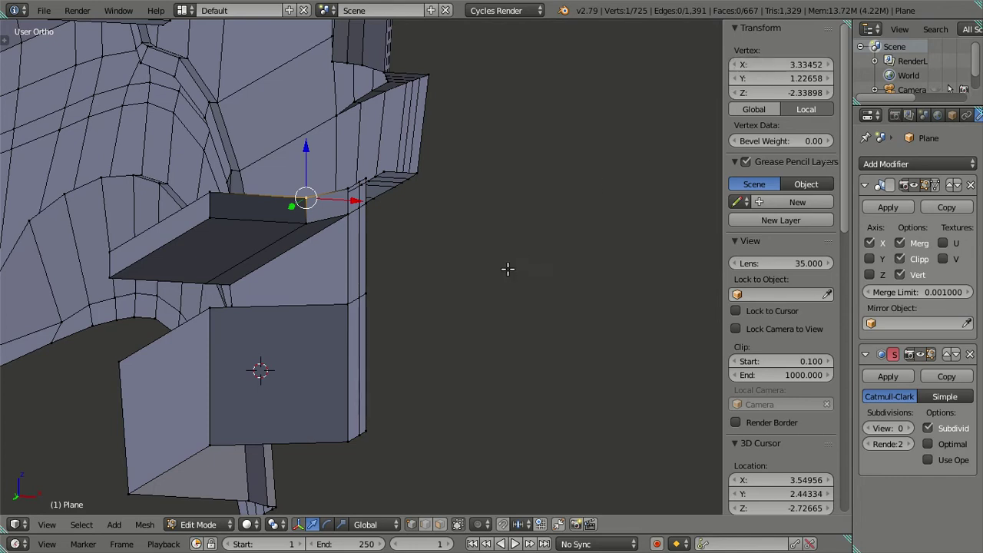
pyautogui.moveTo(508, 268); pyautogui.dragTo(458, 284, button='middle')
pyautogui.press('a')
pyautogui.keyDown('alt'); pyautogui.rightClick(384, 273); pyautogui.keyUp('alt')
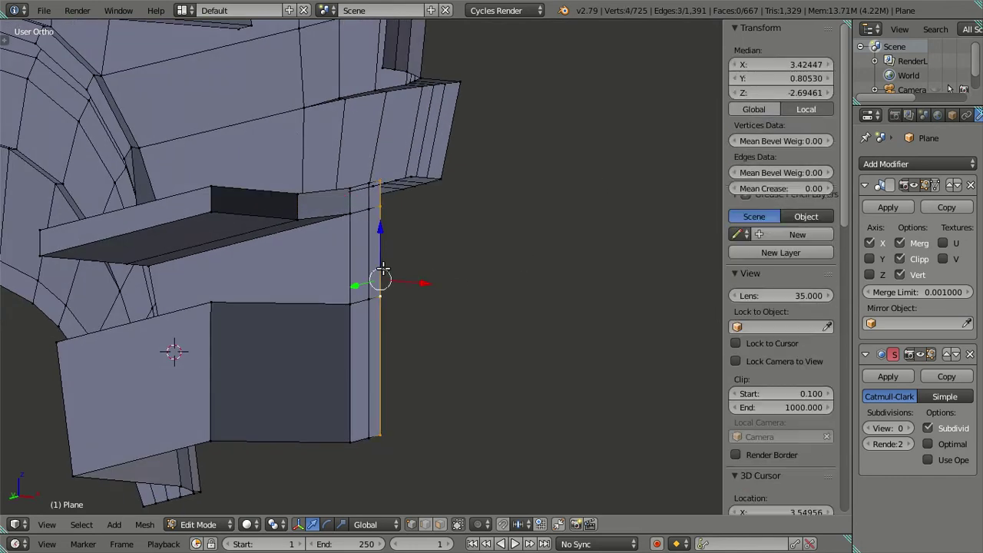
pyautogui.press('e')
pyautogui.rightClick(519, 243)
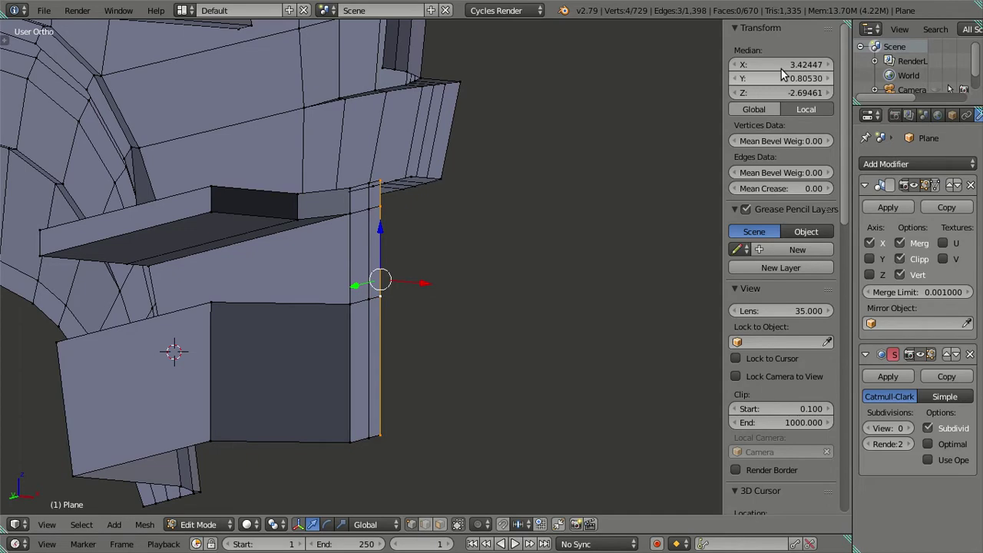
pyautogui.press('a')
pyautogui.moveTo(467, 261)
pyautogui.mouseDown(button='middle')
pyautogui.moveTo(351, 292)
pyautogui.moveTo(265, 266)
pyautogui.moveTo(285, 235)
pyautogui.moveTo(314, 257)
pyautogui.mouseUp(button='middle')
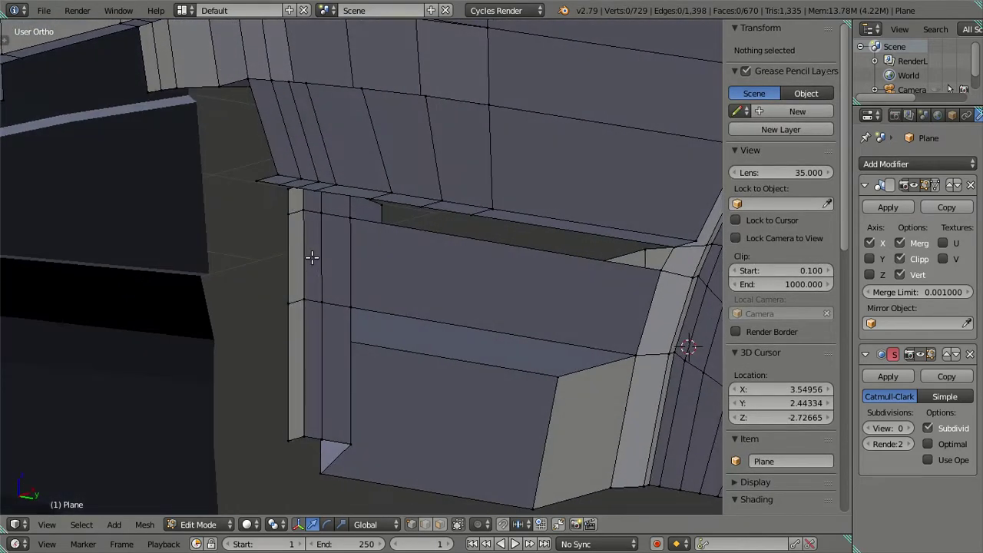
# - Shift the door-edge vertical loop left in wireframe to match the reference photo
pyautogui.keyDown('alt'); pyautogui.rightClick(289, 266); pyautogui.keyUp('alt')
pyautogui.press('KP_3')
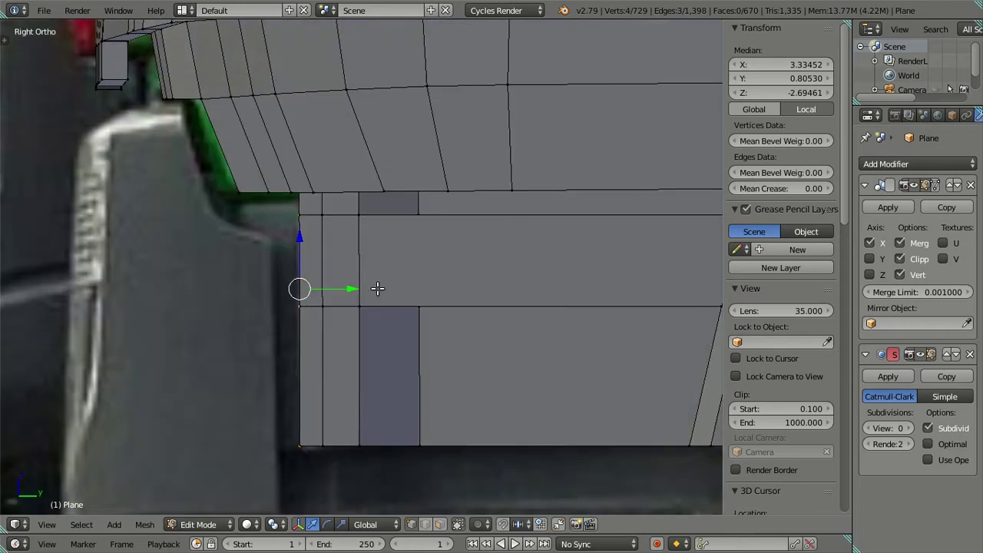
pyautogui.press('z')
pyautogui.scroll(-1, 384, 304)
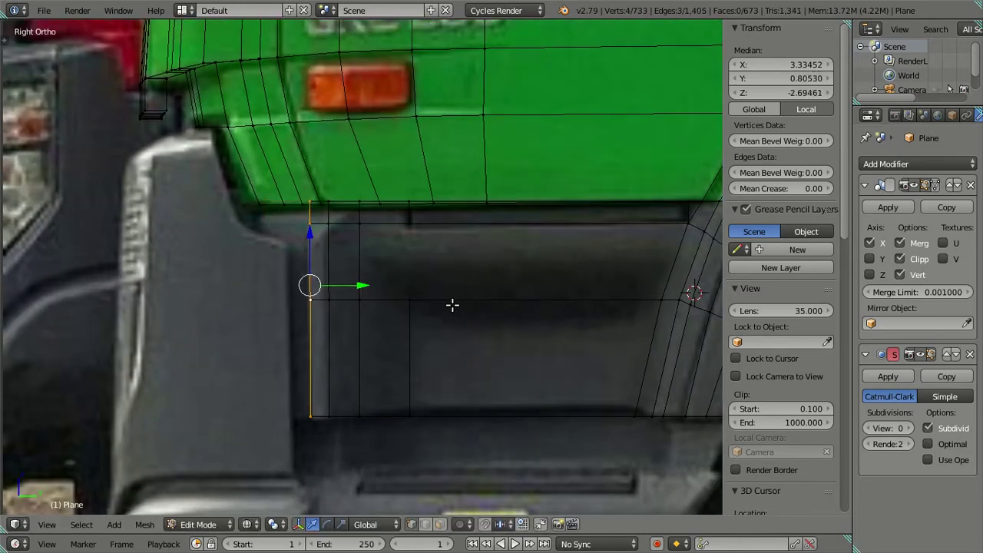
pyautogui.moveTo(367, 285); pyautogui.dragTo(305, 278)
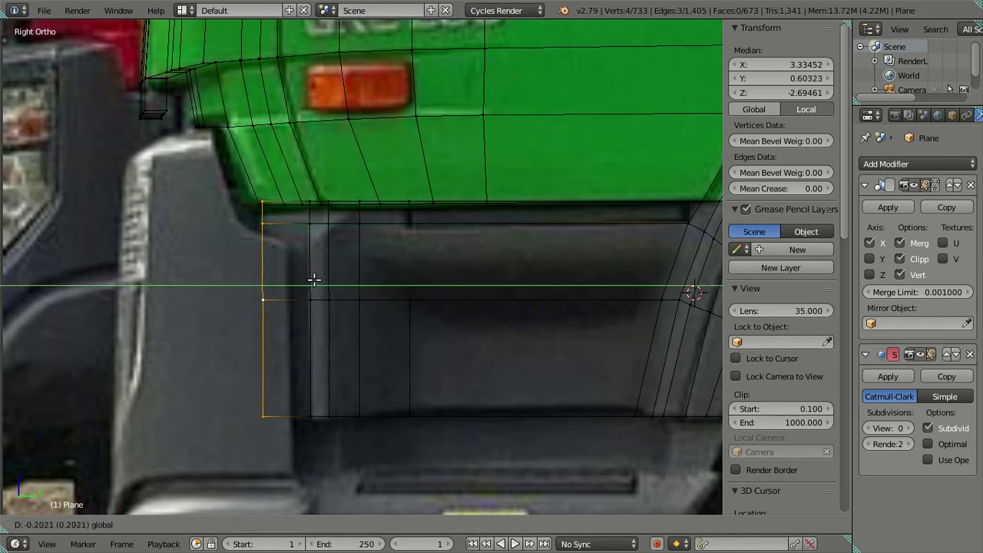
pyautogui.press('a')
pyautogui.press('z')
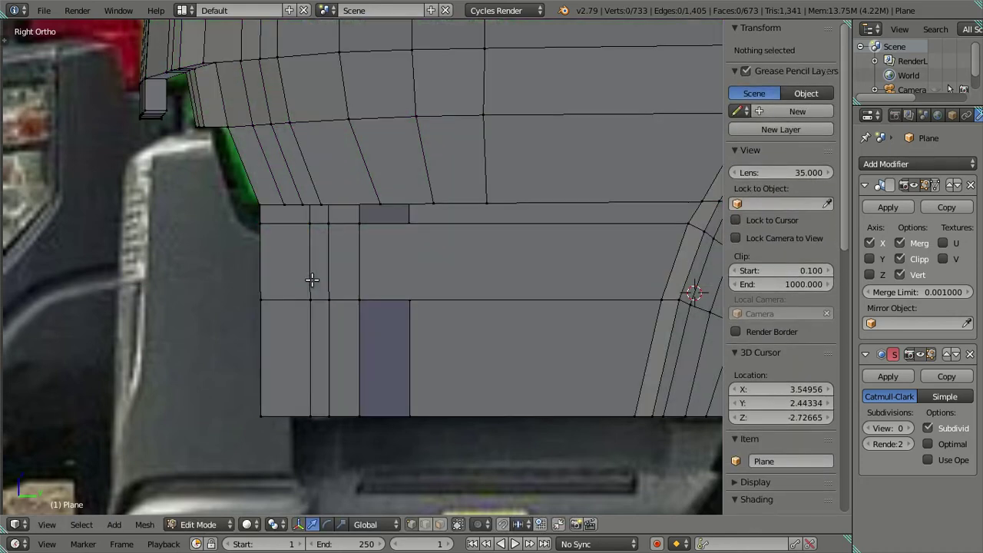
pyautogui.scroll(2, 312, 280)
# - Compare the roof corner vertex with the panel-end edge loop, then deselect all
pyautogui.keyDown('alt'); pyautogui.rightClick(217, 360); pyautogui.keyUp('alt')
pyautogui.moveTo(216, 361); pyautogui.dragTo(241, 174, button='middle')
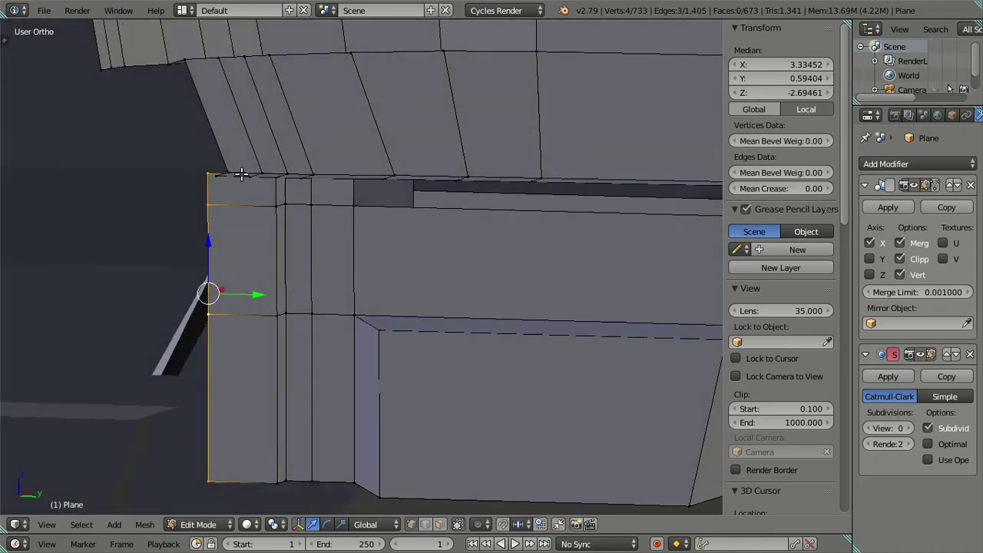
pyautogui.rightClick(230, 173)
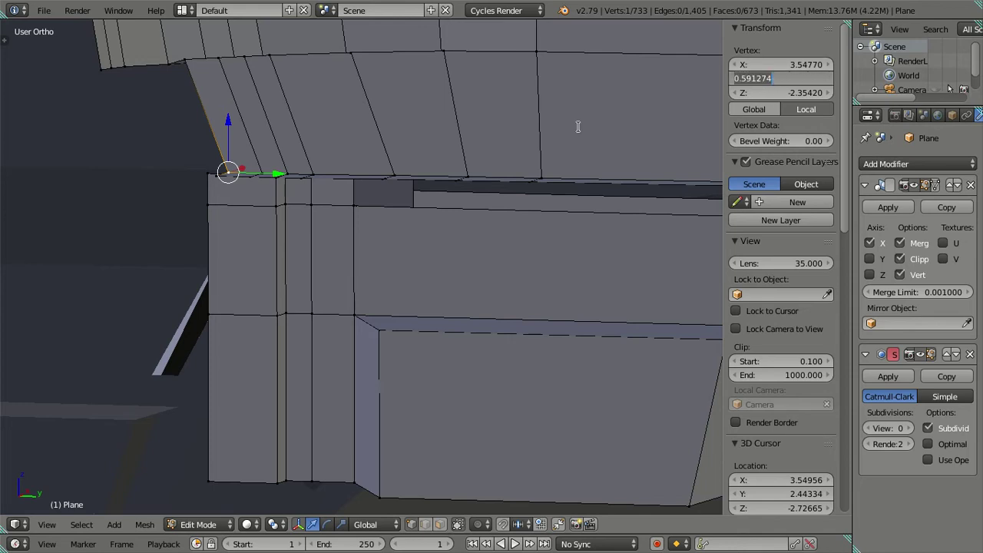
pyautogui.keyDown('alt'); pyautogui.rightClick(230, 279); pyautogui.keyUp('alt')
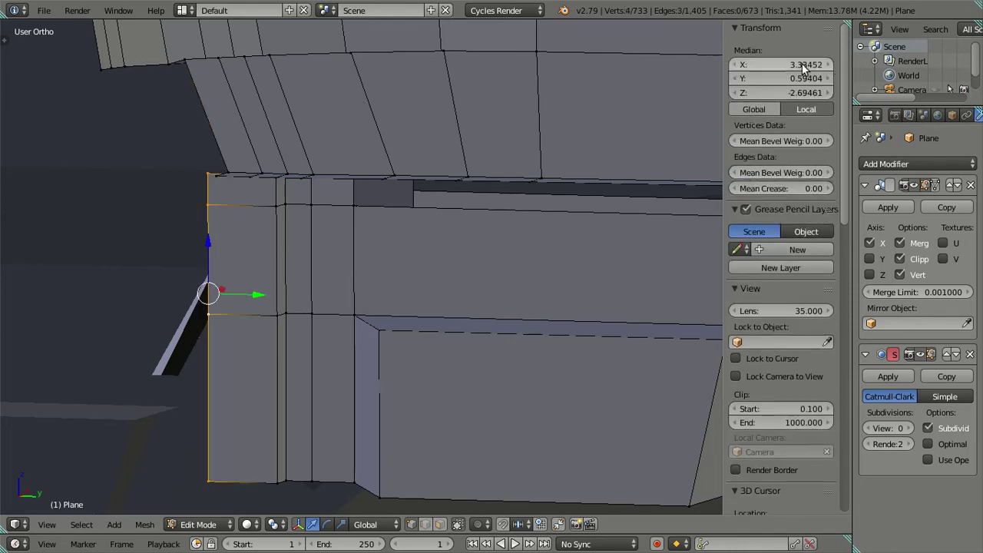
pyautogui.press('a')
pyautogui.moveTo(721, 109)
pyautogui.mouseDown(button='middle')
pyautogui.moveTo(361, 268)
pyautogui.moveTo(368, 243)
pyautogui.moveTo(456, 263)
pyautogui.moveTo(515, 325)
pyautogui.moveTo(520, 302)
pyautogui.moveTo(535, 334)
pyautogui.moveTo(488, 292)
pyautogui.moveTo(344, 282)
pyautogui.moveTo(348, 292)
pyautogui.moveTo(443, 305)
pyautogui.moveTo(459, 205)
pyautogui.mouseUp(button='middle')
pyautogui.press('KP_3')
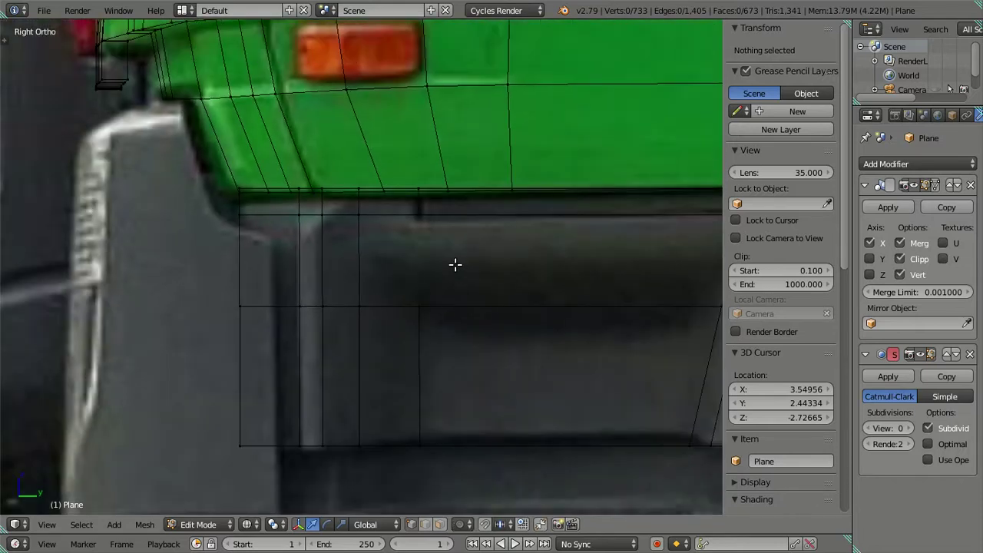
pyautogui.moveTo(455, 265)
pyautogui.mouseDown(button='middle')
pyautogui.moveTo(408, 230)
pyautogui.moveTo(530, 253)
pyautogui.moveTo(564, 248)
pyautogui.moveTo(403, 238)
pyautogui.moveTo(373, 176)
pyautogui.moveTo(351, 172)
pyautogui.moveTo(296, 167)
pyautogui.moveTo(252, 194)
pyautogui.mouseUp(button='middle')
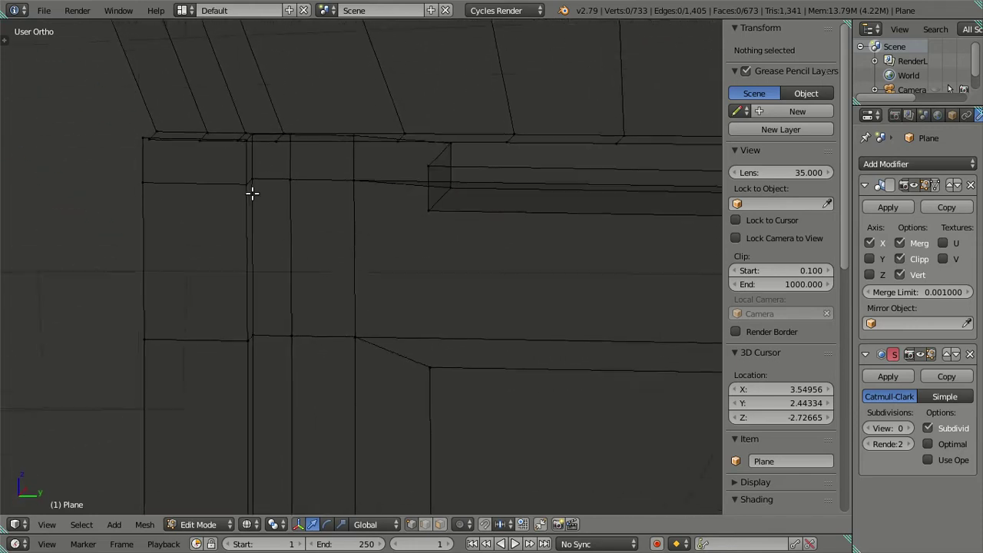
pyautogui.moveTo(322, 208)
pyautogui.mouseDown(button='middle')
pyautogui.moveTo(390, 232)
pyautogui.moveTo(389, 218)
pyautogui.moveTo(360, 208)
pyautogui.moveTo(353, 218)
pyautogui.moveTo(377, 235)
pyautogui.moveTo(368, 204)
pyautogui.mouseUp(button='middle')
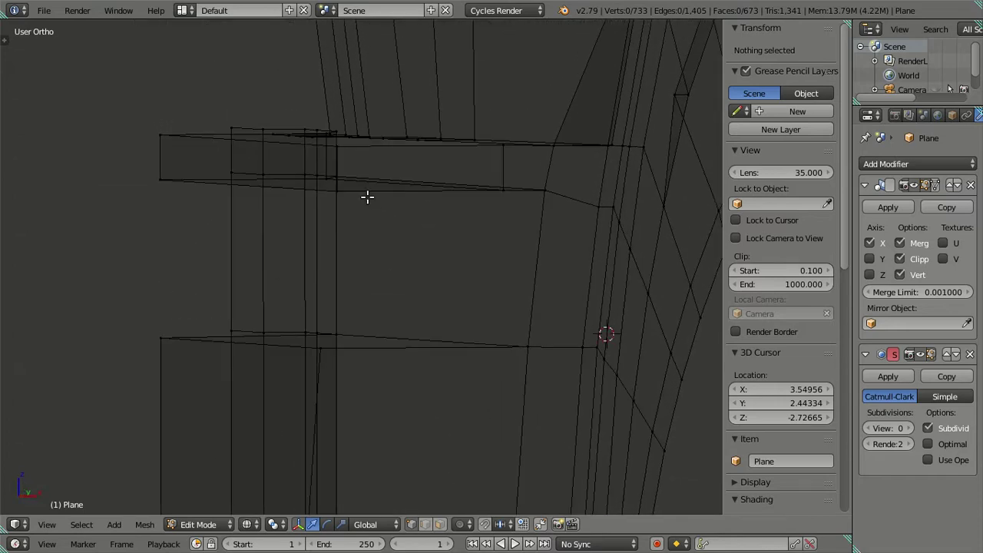
pyautogui.press('z')
pyautogui.moveTo(364, 197)
pyautogui.mouseDown(button='middle')
pyautogui.moveTo(220, 169)
pyautogui.moveTo(220, 180)
pyautogui.moveTo(381, 217)
pyautogui.moveTo(384, 228)
pyautogui.moveTo(672, 337)
pyautogui.mouseUp(button='middle')
pyautogui.doubleClick(907, 428)
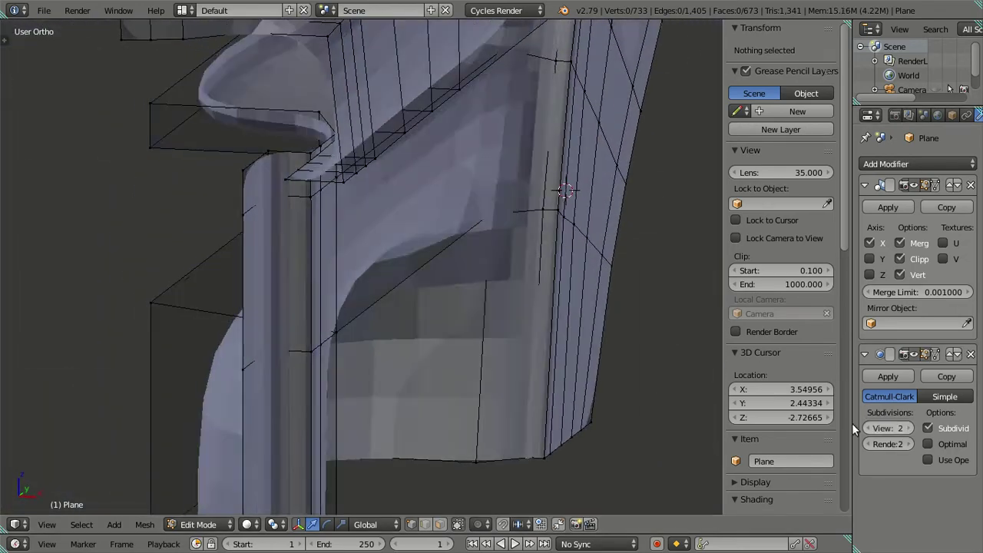
pyautogui.scroll(3, 480, 246)
pyautogui.moveTo(481, 246)
pyautogui.mouseDown(button='middle')
pyautogui.moveTo(341, 230)
pyautogui.moveTo(397, 208)
pyautogui.moveTo(433, 235)
pyautogui.moveTo(481, 241)
pyautogui.mouseUp(button='middle')
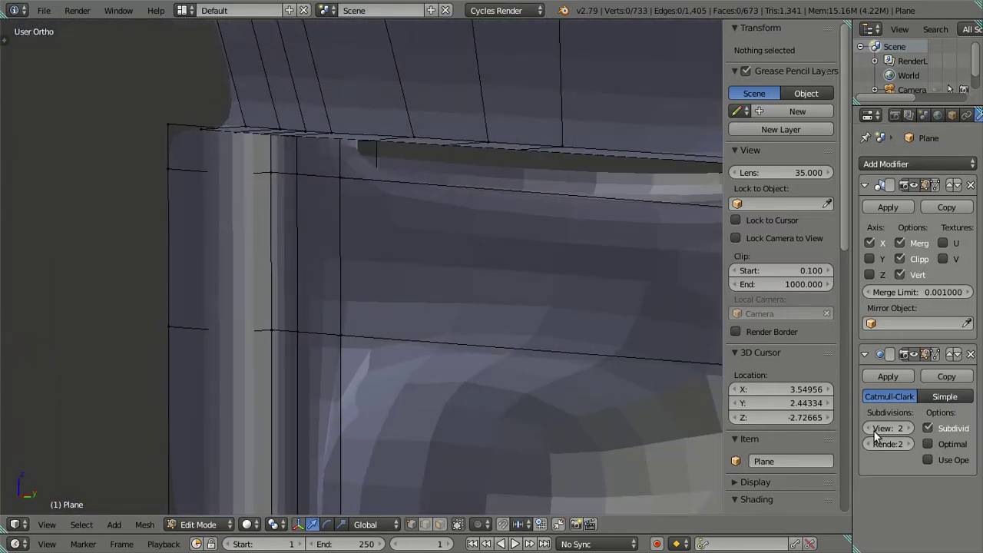
pyautogui.doubleClick(866, 428)
pyautogui.moveTo(636, 322)
pyautogui.mouseDown(button='middle')
pyautogui.moveTo(604, 296)
pyautogui.moveTo(691, 317)
pyautogui.moveTo(508, 297)
pyautogui.moveTo(514, 309)
pyautogui.moveTo(450, 215)
pyautogui.moveTo(460, 257)
pyautogui.moveTo(419, 303)
pyautogui.moveTo(373, 292)
pyautogui.moveTo(434, 272)
pyautogui.moveTo(418, 325)
pyautogui.mouseUp(button='middle')
pyautogui.scroll(3, 391, 191)
pyautogui.scroll(-2, 394, 191)
pyautogui.scroll(-1, 402, 193)
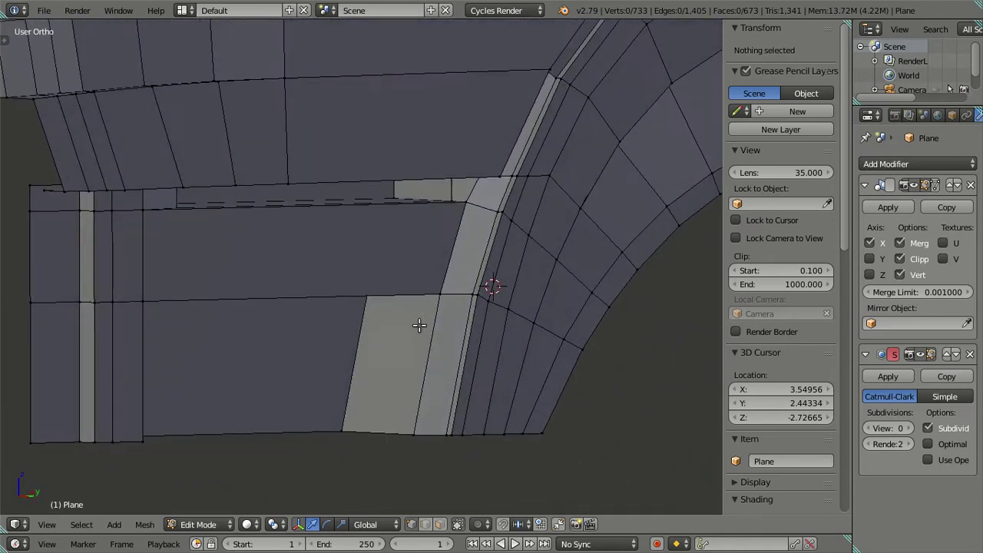
# - Frame the lower side panel in Right Ortho, cancelling a first loop-cut preview
pyautogui.moveTo(450, 399)
pyautogui.mouseDown(button='middle')
pyautogui.moveTo(458, 274)
pyautogui.moveTo(438, 269)
pyautogui.mouseUp(button='middle')
pyautogui.press('KP_3')
pyautogui.keyDown('shift'); pyautogui.moveTo(498, 265); pyautogui.dragTo(510, 285, button='middle'); pyautogui.keyUp('shift')
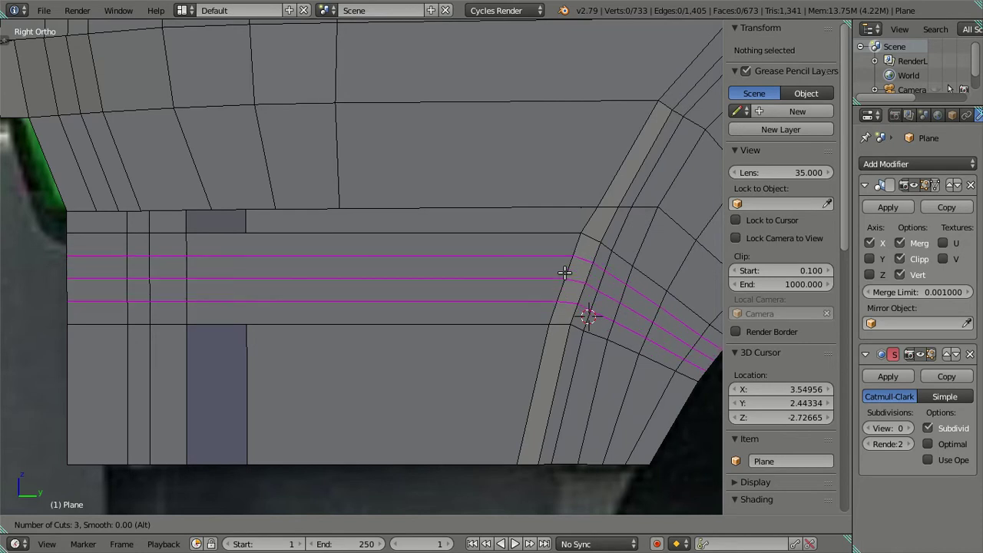
pyautogui.press('Escape')
pyautogui.press('z')
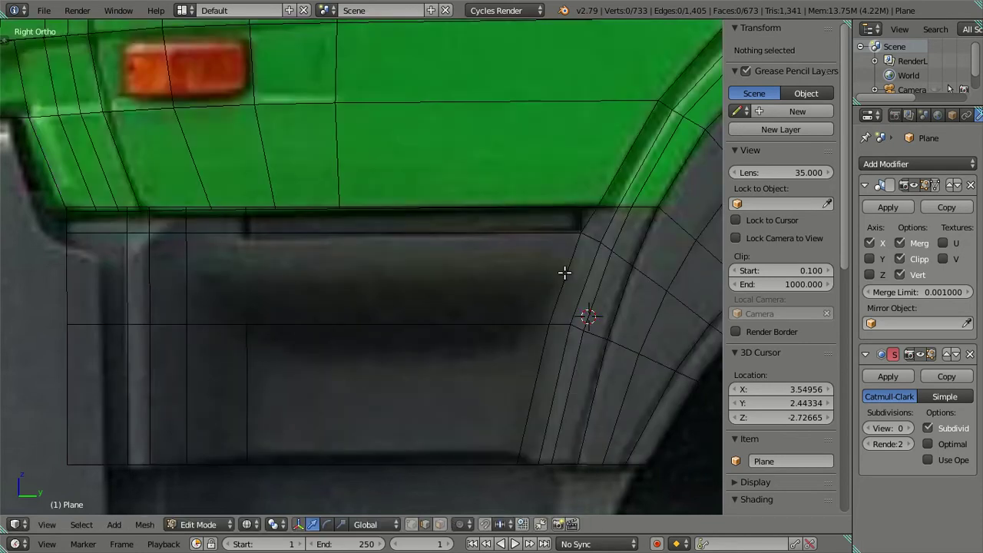
pyautogui.press('z')
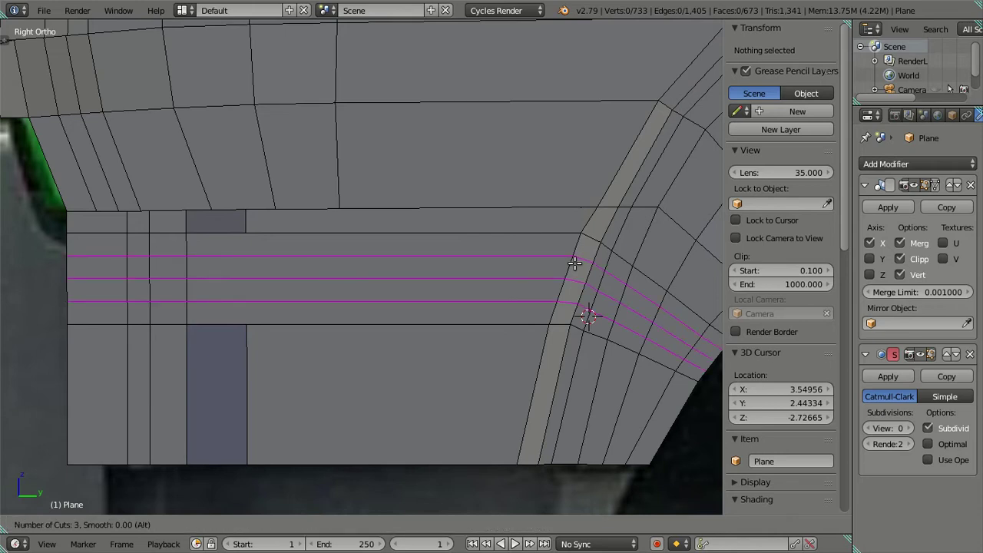
# - Add three horizontal trial loop cuts, then dissolve them
pyautogui.click(574, 263)
pyautogui.rightClick(535, 264)
pyautogui.press('x')
pyautogui.click(568, 266)
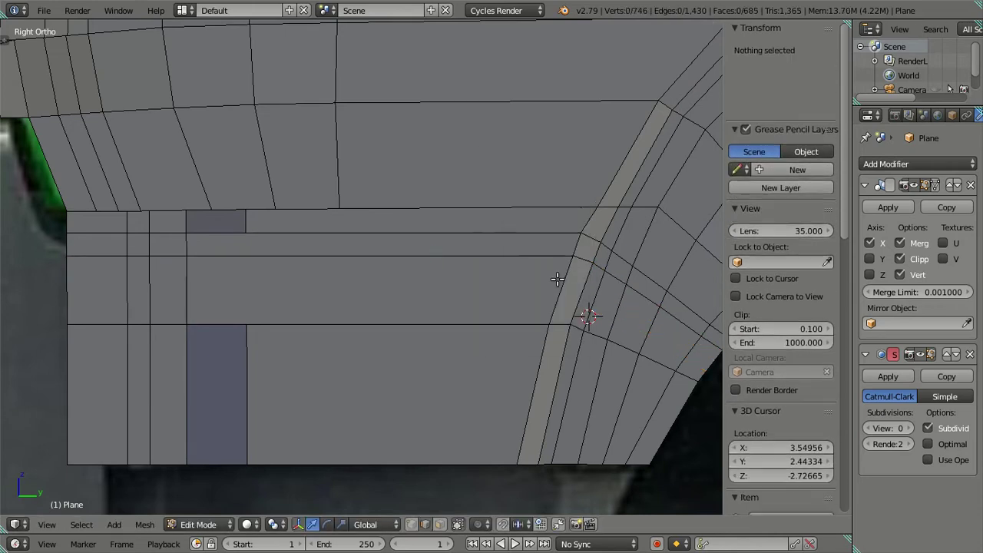
pyautogui.moveTo(557, 279); pyautogui.dragTo(468, 289, button='middle')
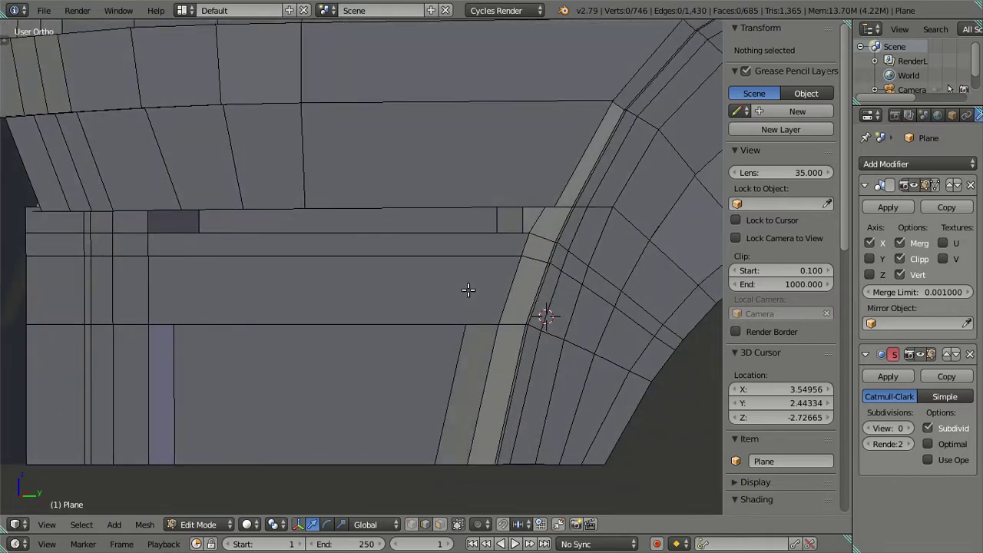
pyautogui.press('KP_3')
pyautogui.scroll(-3, 470, 288)
# - Add five vertical loop cuts across the panel, then dissolve them
pyautogui.moveTo(471, 285)
pyautogui.mouseDown(button='middle')
pyautogui.moveTo(458, 272)
pyautogui.moveTo(504, 297)
pyautogui.moveTo(451, 257)
pyautogui.mouseUp(button='middle')
pyautogui.press('KP_3')
pyautogui.scroll(3, 445, 258)
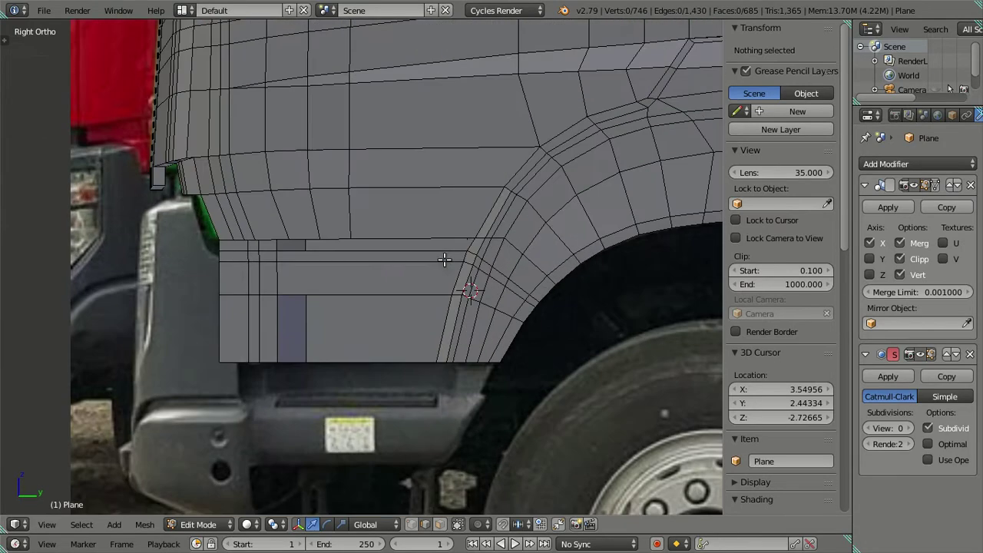
pyautogui.scroll(2, 470, 261)
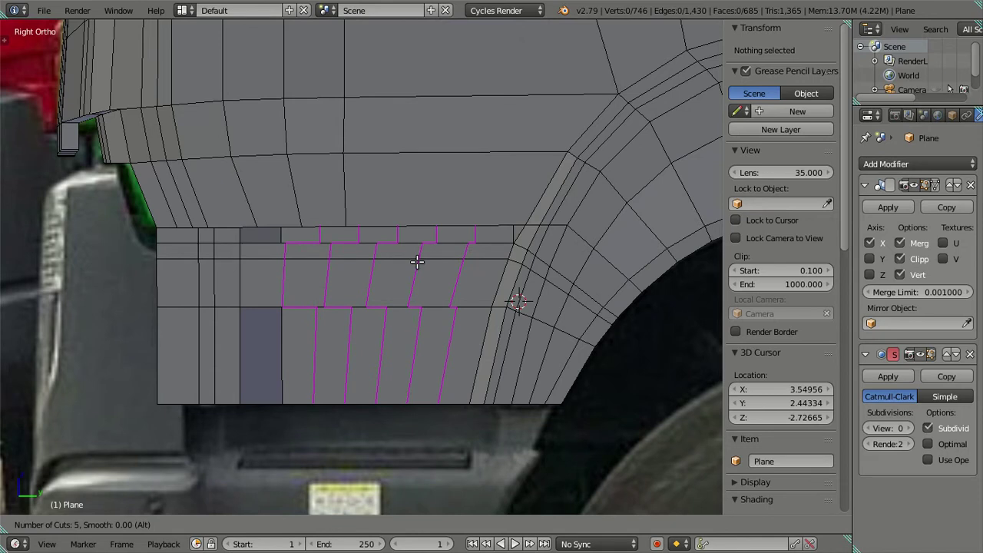
pyautogui.click(417, 262)
pyautogui.rightClick(352, 275)
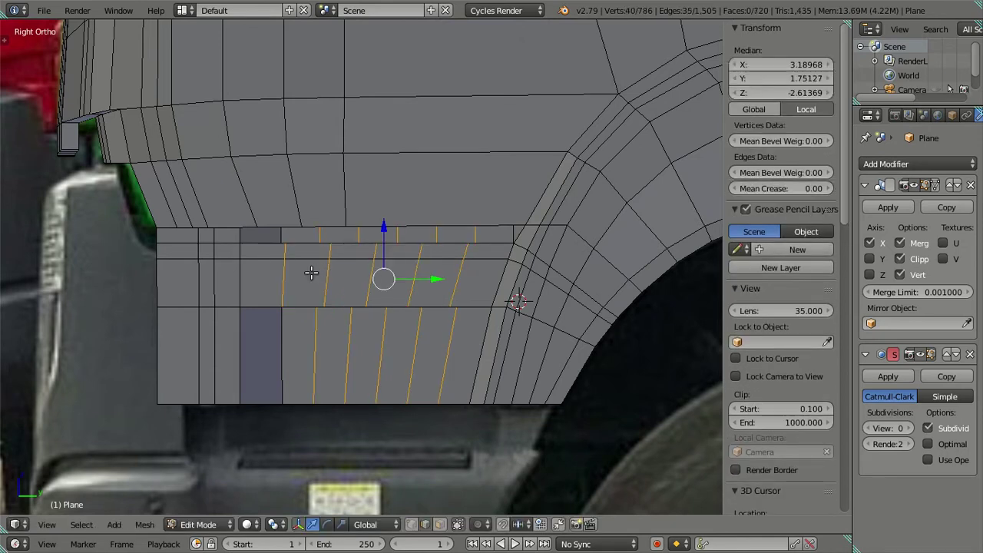
pyautogui.press('x')
pyautogui.click(565, 300)
# - Preview subdivision level 2, set it back to 0, and redo the vertical loop cuts
pyautogui.press('z')
pyautogui.press('z')
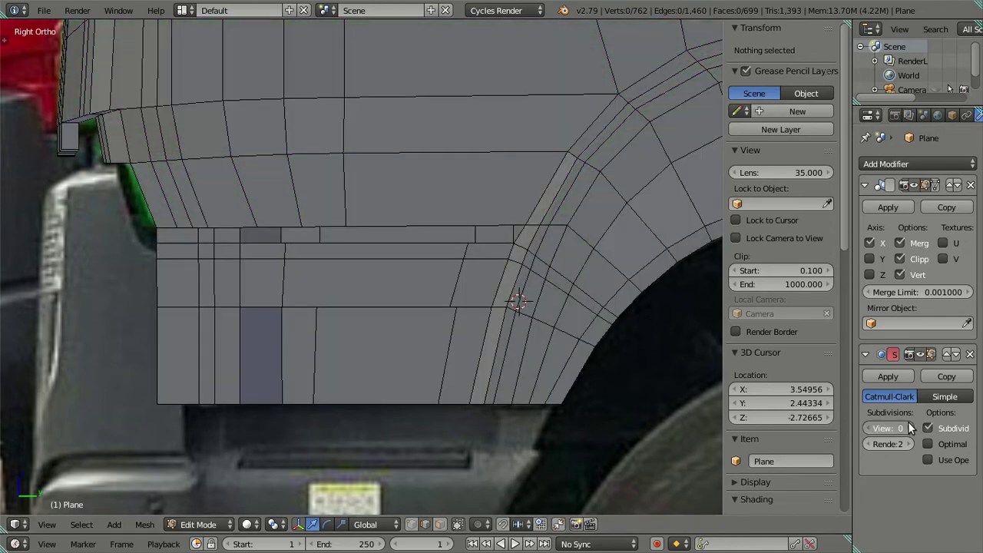
pyautogui.click(909, 428)
pyautogui.click(909, 428)
pyautogui.scroll(1, 526, 260)
pyautogui.scroll(1, 526, 260)
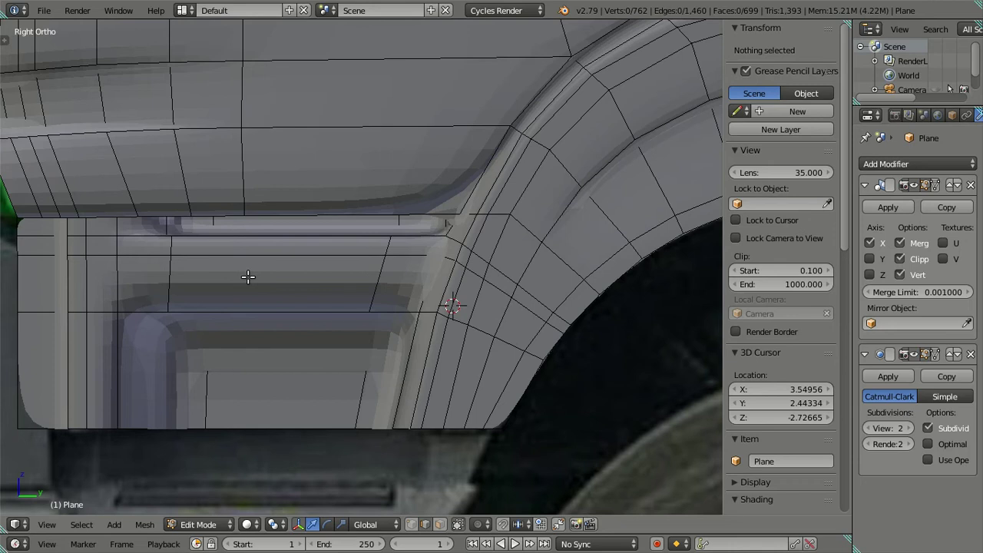
pyautogui.click(870, 427)
pyautogui.click(870, 427)
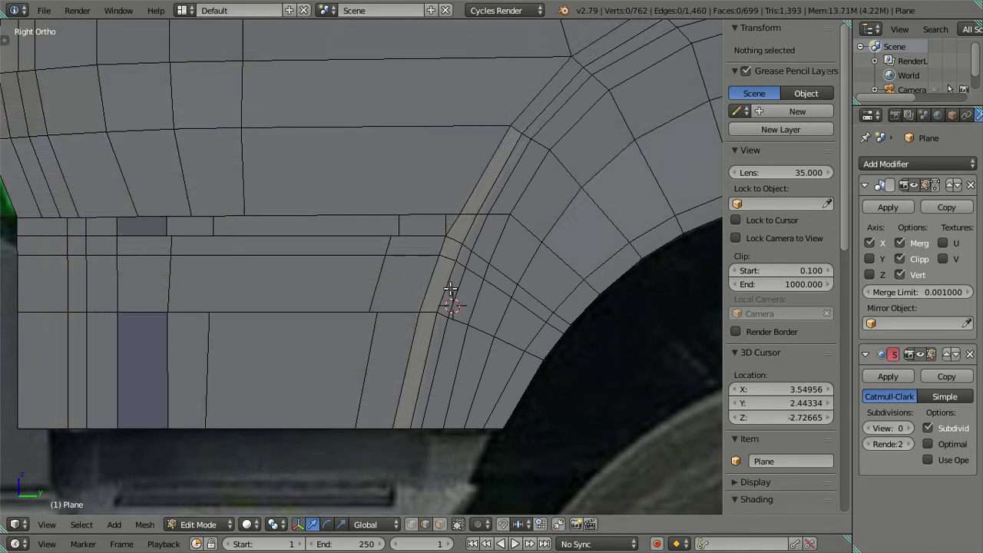
pyautogui.hotkey('ctrl', 'r')
pyautogui.click(327, 254)
pyautogui.rightClick(327, 254)
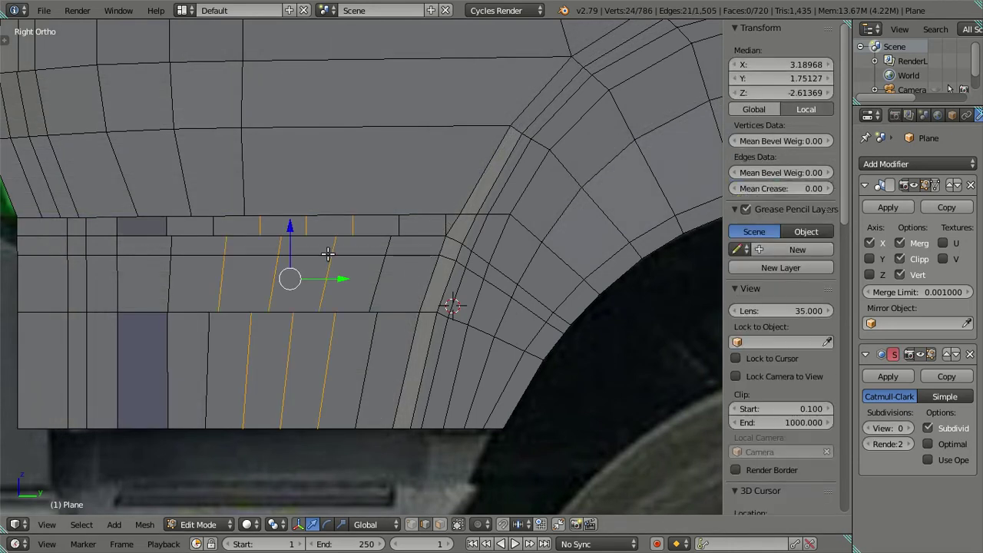
# - Dissolve the extra edge loop on the side panel
pyautogui.press('a')
pyautogui.moveTo(199, 251)
pyautogui.mouseDown(button='middle')
pyautogui.moveTo(252, 277)
pyautogui.moveTo(306, 275)
pyautogui.moveTo(307, 292)
pyautogui.moveTo(241, 331)
pyautogui.moveTo(285, 289)
pyautogui.moveTo(241, 256)
pyautogui.moveTo(383, 309)
pyautogui.moveTo(322, 269)
pyautogui.moveTo(305, 272)
pyautogui.moveTo(354, 294)
pyautogui.moveTo(328, 276)
pyautogui.moveTo(323, 290)
pyautogui.moveTo(386, 299)
pyautogui.moveTo(400, 312)
pyautogui.moveTo(320, 285)
pyautogui.moveTo(262, 292)
pyautogui.moveTo(346, 285)
pyautogui.moveTo(333, 269)
pyautogui.mouseUp(button='middle')
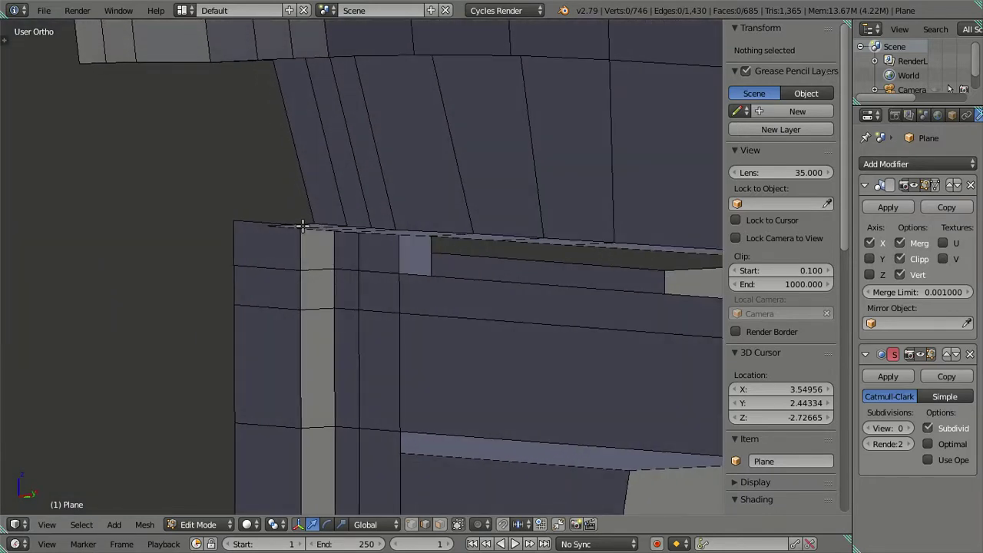
pyautogui.scroll(-2, 412, 314)
pyautogui.moveTo(412, 314)
pyautogui.mouseDown(button='middle')
pyautogui.moveTo(454, 318)
pyautogui.moveTo(422, 307)
pyautogui.moveTo(468, 306)
pyautogui.moveTo(394, 311)
pyautogui.moveTo(407, 324)
pyautogui.mouseUp(button='middle')
pyautogui.keyDown('alt'); pyautogui.rightClick(506, 319); pyautogui.keyUp('alt')
pyautogui.press('x')
pyautogui.click(506, 318)
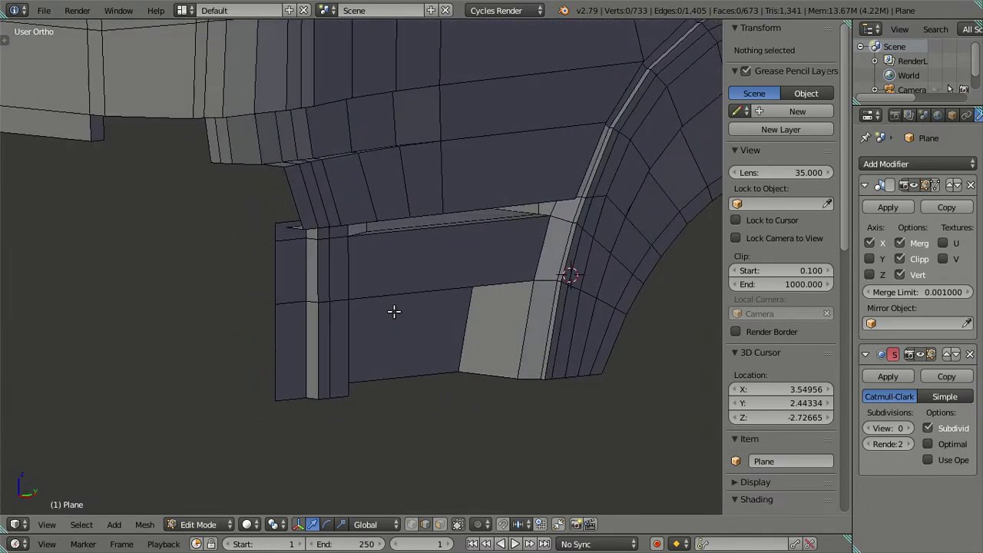
# - Compare the mesh with the front reference photo in wireframe
pyautogui.press('KP_1')
pyautogui.press('z')
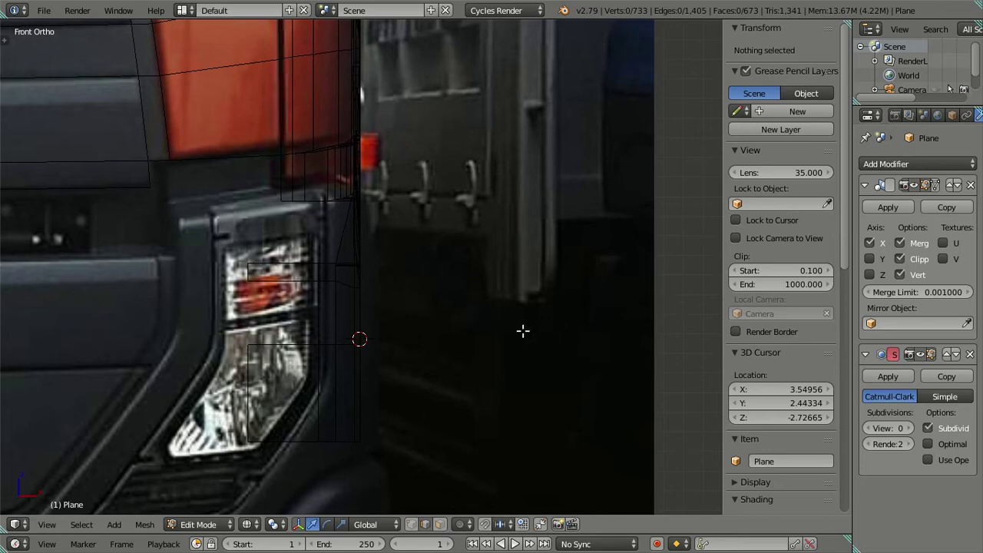
pyautogui.press('z')
pyautogui.moveTo(522, 331)
pyautogui.mouseDown(button='middle')
pyautogui.moveTo(482, 329)
pyautogui.moveTo(435, 386)
pyautogui.moveTo(413, 340)
pyautogui.moveTo(318, 325)
pyautogui.moveTo(399, 314)
pyautogui.mouseUp(button='middle')
# - Select the corner vertical edge loop and check it against front and side references
pyautogui.keyDown('alt'); pyautogui.rightClick(296, 325); pyautogui.keyUp('alt')
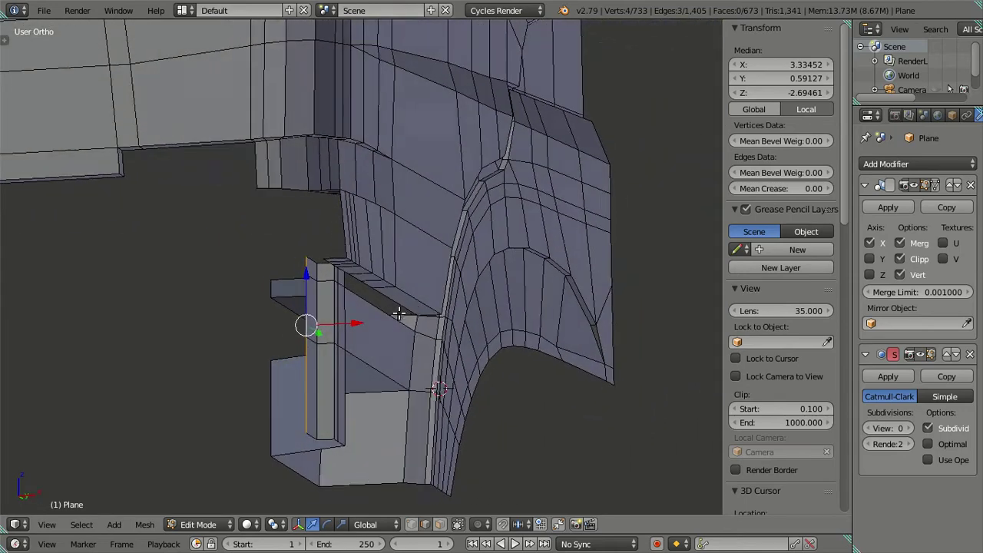
pyautogui.press('KP_1')
pyautogui.press('z')
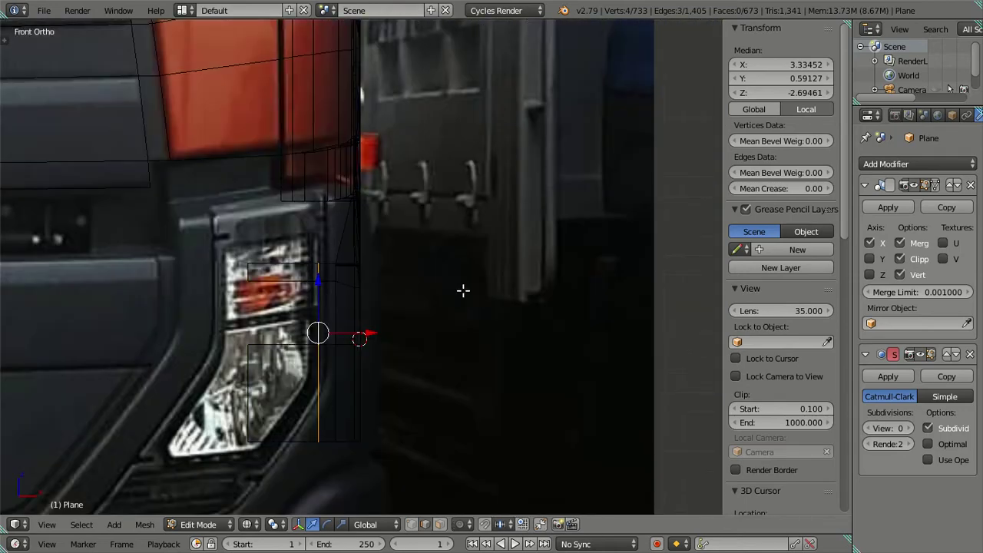
pyautogui.press('z')
pyautogui.moveTo(499, 285); pyautogui.dragTo(360, 266, button='middle')
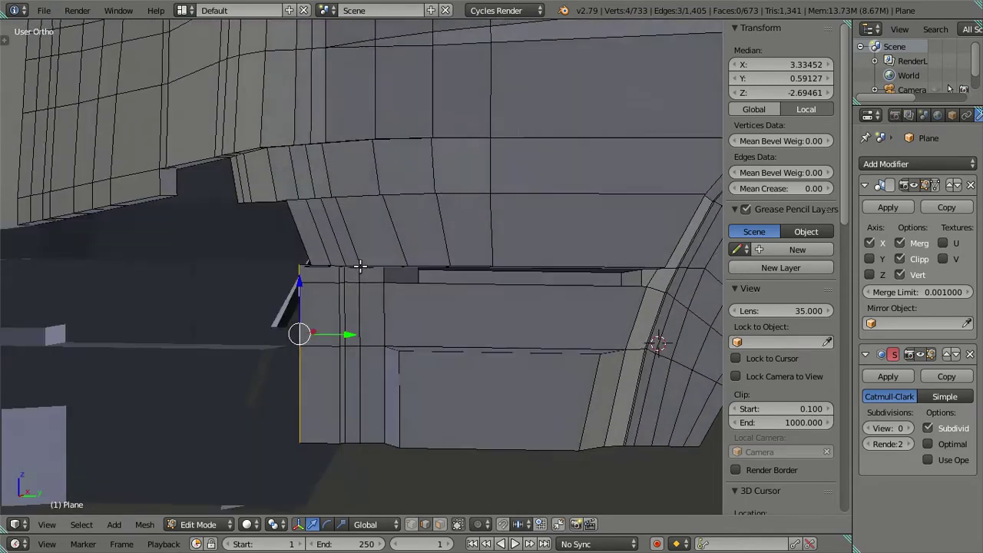
pyautogui.press('KP_3')
pyautogui.press('z')
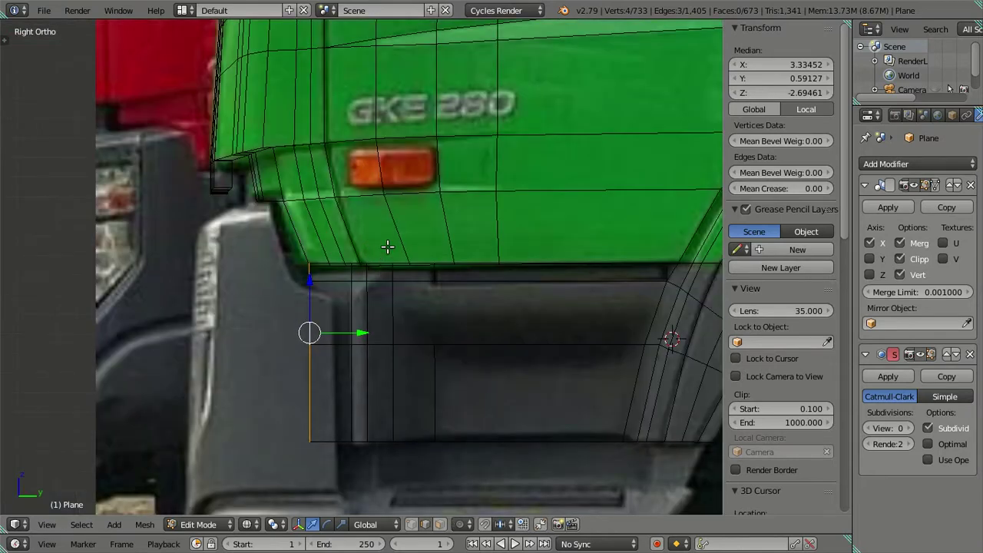
pyautogui.press('KP_1')
pyautogui.press('z')
pyautogui.moveTo(492, 258)
pyautogui.mouseDown(button='middle')
pyautogui.moveTo(399, 228)
pyautogui.moveTo(358, 244)
pyautogui.moveTo(389, 205)
pyautogui.moveTo(340, 161)
pyautogui.moveTo(335, 235)
pyautogui.moveTo(406, 253)
pyautogui.moveTo(421, 278)
pyautogui.moveTo(392, 309)
pyautogui.mouseUp(button='middle')
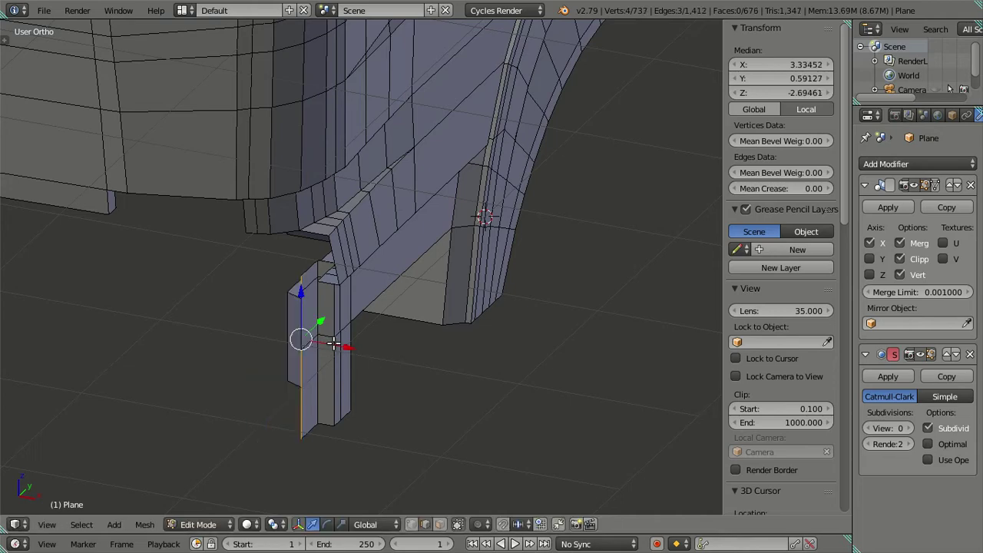
# - Deselect everything and review the mesh from the right side
pyautogui.press('a')
pyautogui.scroll(3, 354, 354)
pyautogui.moveTo(353, 355)
pyautogui.mouseDown(button='middle')
pyautogui.moveTo(291, 267)
pyautogui.moveTo(381, 252)
pyautogui.moveTo(340, 325)
pyautogui.moveTo(379, 358)
pyautogui.moveTo(389, 393)
pyautogui.moveTo(424, 383)
pyautogui.moveTo(430, 361)
pyautogui.moveTo(412, 394)
pyautogui.moveTo(377, 395)
pyautogui.moveTo(353, 372)
pyautogui.moveTo(377, 360)
pyautogui.moveTo(340, 235)
pyautogui.moveTo(354, 228)
pyautogui.mouseUp(button='middle')
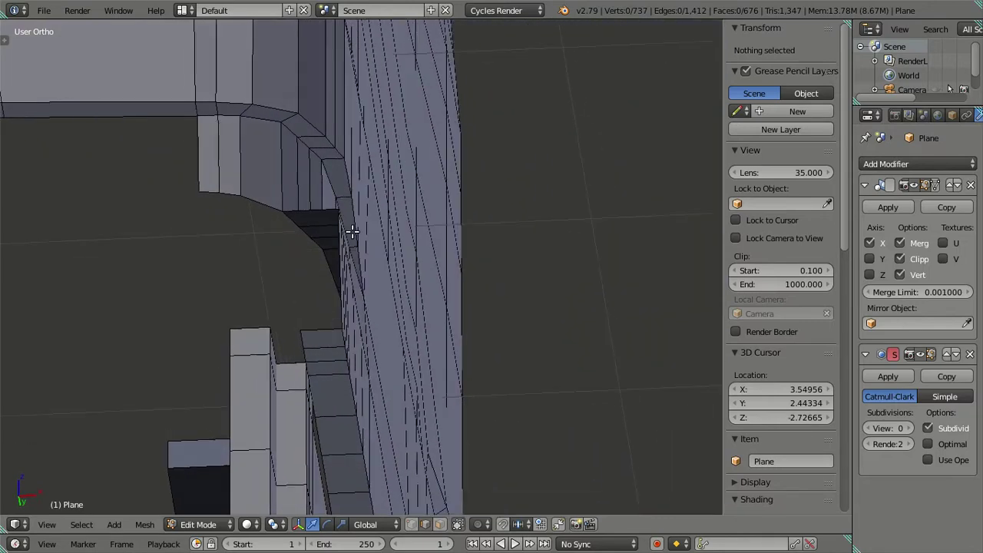
pyautogui.press('KP_3')
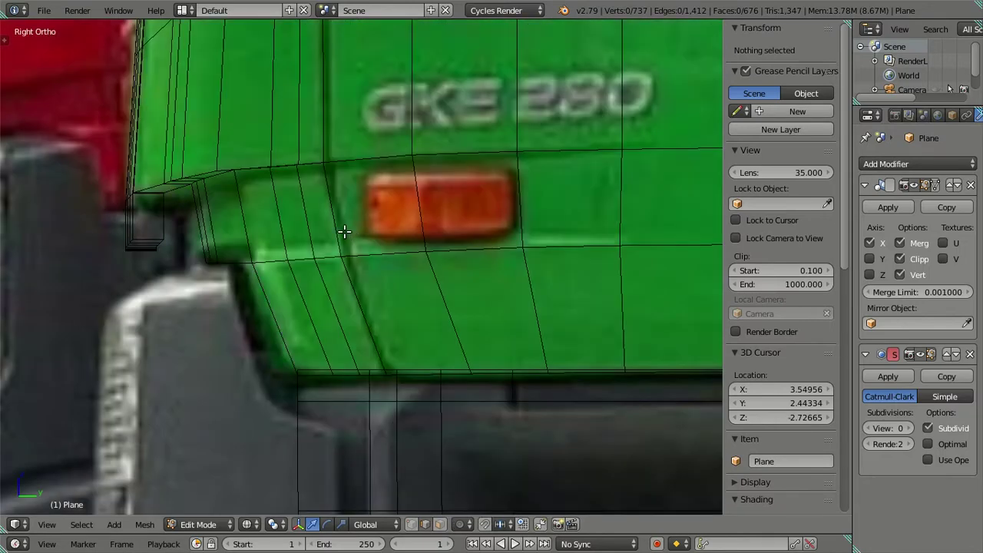
pyautogui.moveTo(225, 285)
pyautogui.mouseDown(button='middle')
pyautogui.moveTo(312, 248)
pyautogui.moveTo(362, 202)
pyautogui.moveTo(389, 213)
pyautogui.moveTo(390, 324)
pyautogui.moveTo(406, 325)
pyautogui.moveTo(336, 285)
pyautogui.moveTo(343, 291)
pyautogui.mouseUp(button='middle')
# - Fill a new face at the door corner edge
pyautogui.rightClick(285, 290)
pyautogui.moveTo(302, 343)
pyautogui.mouseDown(button='middle')
pyautogui.moveTo(392, 333)
pyautogui.moveTo(345, 292)
pyautogui.moveTo(374, 274)
pyautogui.moveTo(401, 301)
pyautogui.moveTo(511, 331)
pyautogui.moveTo(396, 358)
pyautogui.moveTo(335, 327)
pyautogui.moveTo(319, 251)
pyautogui.moveTo(342, 264)
pyautogui.moveTo(267, 296)
pyautogui.moveTo(311, 220)
pyautogui.moveTo(330, 369)
pyautogui.moveTo(533, 362)
pyautogui.mouseUp(button='middle')
pyautogui.press('f')
pyautogui.press('a')
# - In Object Mode, preview subdivision level 2, then set the View level to 0
pyautogui.press('Tab')
pyautogui.moveTo(879, 427); pyautogui.dragTo(906, 428)
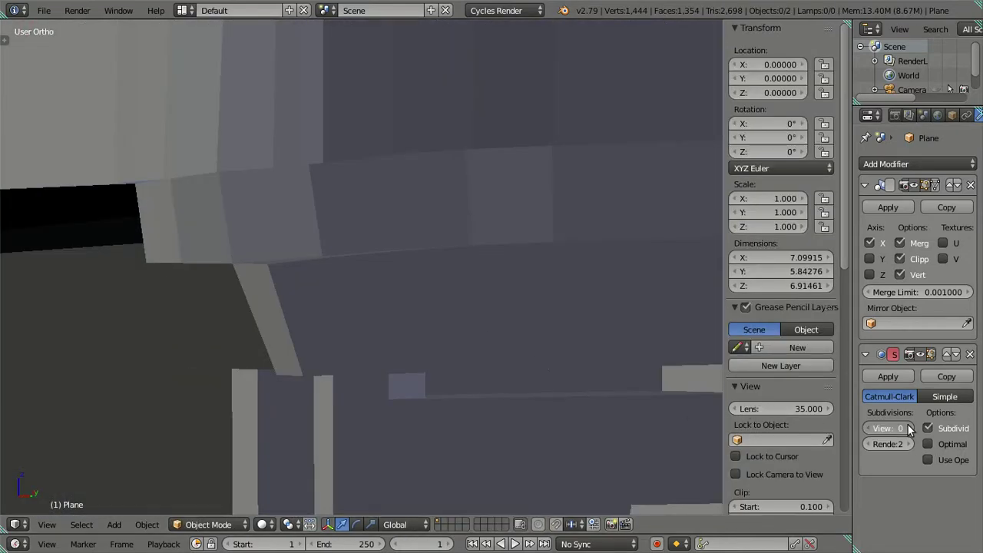
pyautogui.moveTo(465, 386)
pyautogui.mouseDown(button='middle')
pyautogui.moveTo(323, 367)
pyautogui.moveTo(364, 344)
pyautogui.moveTo(365, 322)
pyautogui.mouseUp(button='middle')
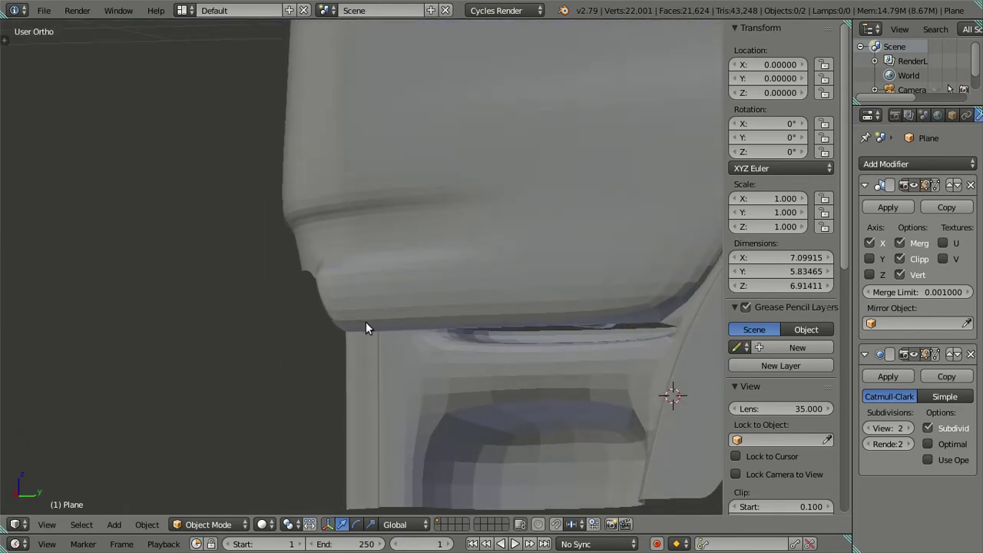
pyautogui.press('KP_3')
pyautogui.press('z')
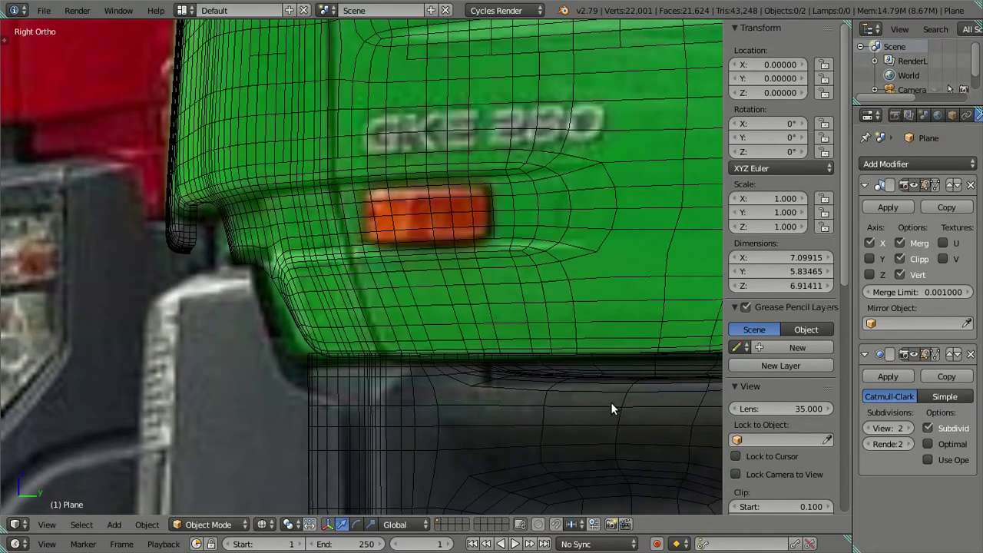
pyautogui.doubleClick(865, 428)
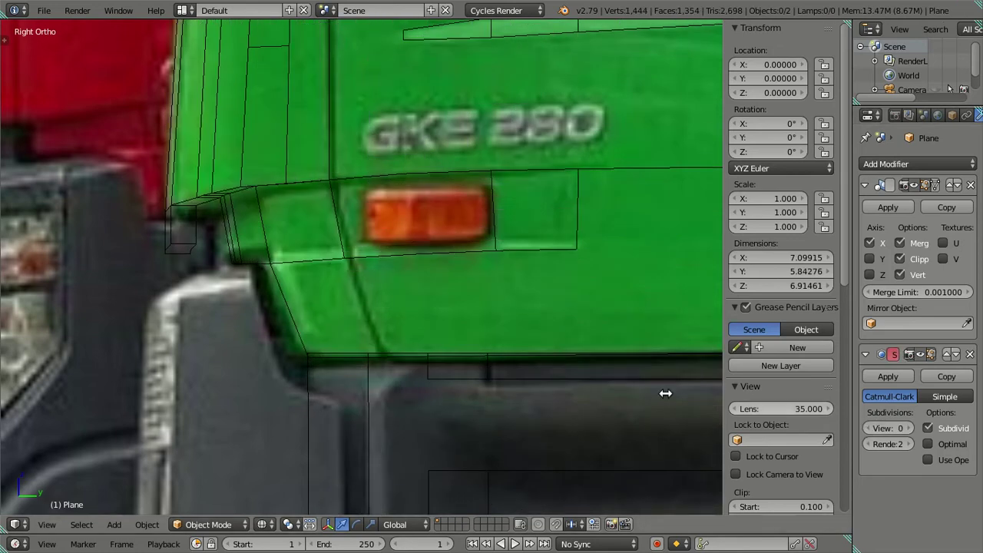
pyautogui.press('z')
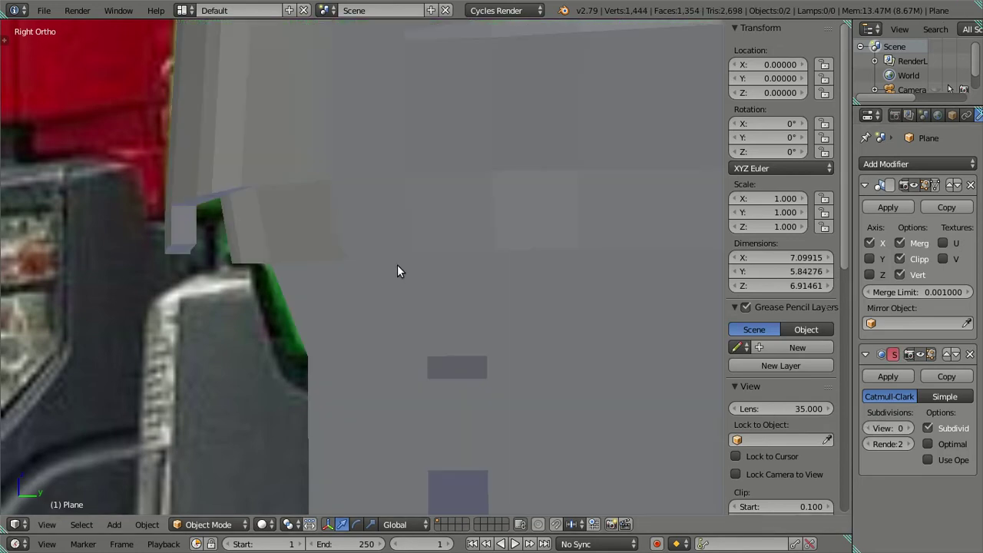
# - Return the cab mesh to Edit Mode
pyautogui.scroll(-2, 367, 273)
pyautogui.press('z')
pyautogui.moveTo(368, 273); pyautogui.dragTo(454, 281, button='middle')
pyautogui.press('Tab')
pyautogui.scroll(2, 443, 281)
# - Save over Nissan Quester.blend
pyautogui.press('z')
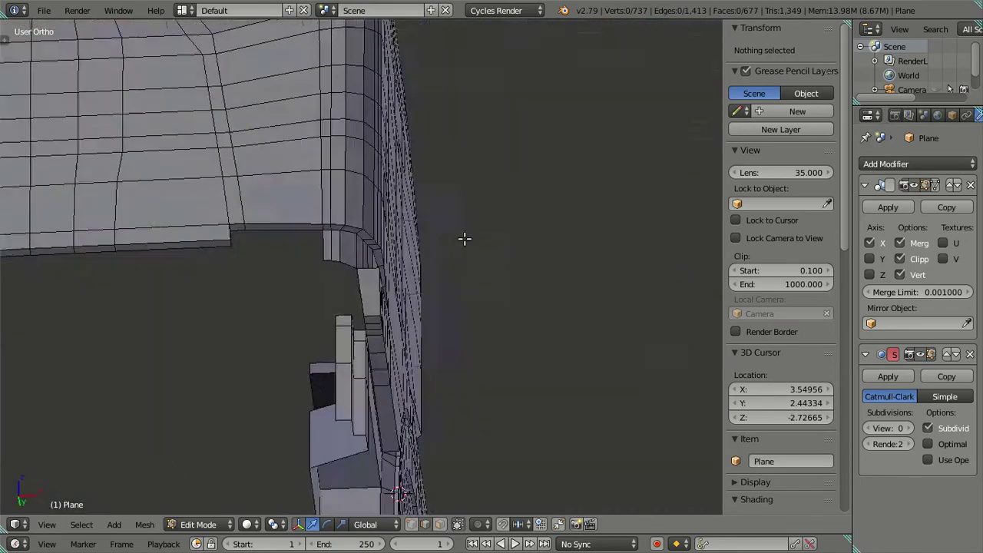
pyautogui.scroll(2, 454, 281)
pyautogui.hotkey('ctrl', 's')
pyautogui.click(453, 281)
pyautogui.scroll(3, 493, 313)
# - Hide the properties panel and frame the cab side in wireframe, wheel arch to back edge
pyautogui.moveTo(493, 313)
pyautogui.mouseDown(button='middle')
pyautogui.moveTo(425, 334)
pyautogui.moveTo(329, 227)
pyautogui.mouseUp(button='middle')
pyautogui.press('KP_3')
pyautogui.scroll(1, 426, 335)
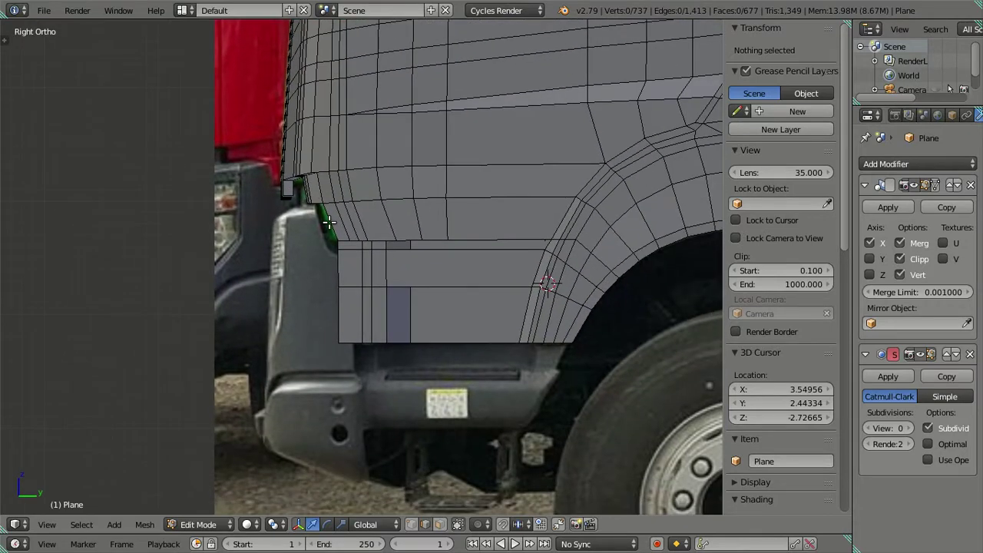
pyautogui.press('n')
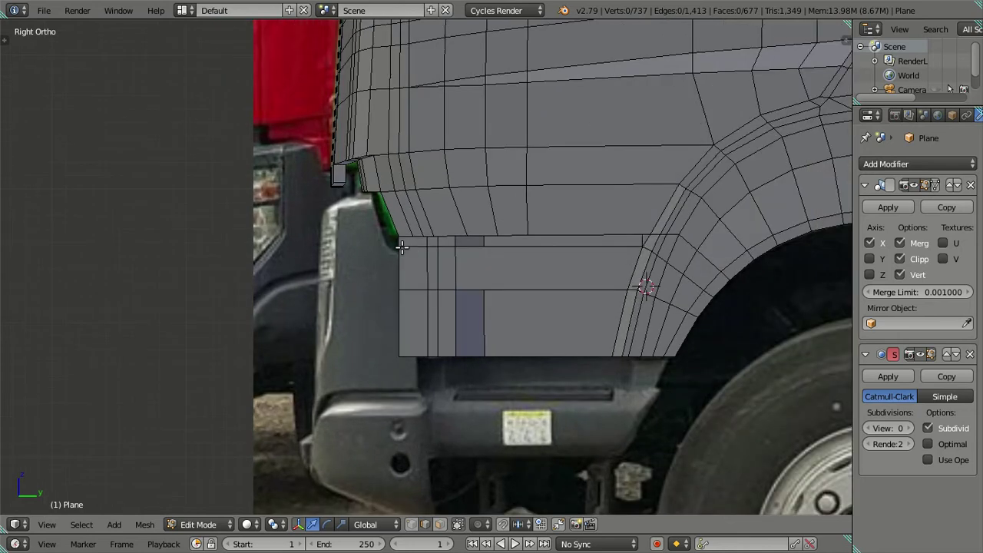
pyautogui.press('z')
pyautogui.scroll(-2, 504, 245)
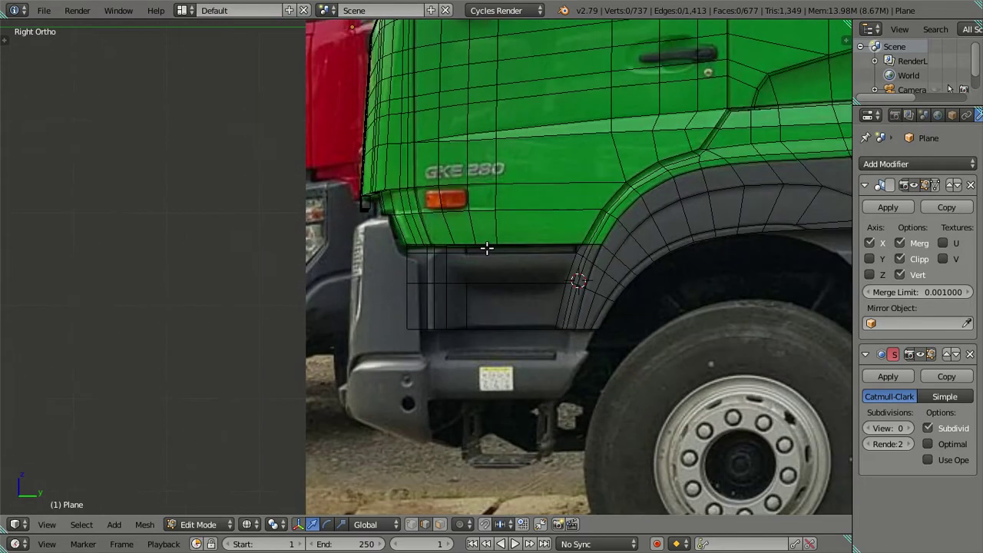
pyautogui.keyDown('shift'); pyautogui.moveTo(487, 248); pyautogui.dragTo(271, 257, button='middle'); pyautogui.keyUp('shift')
pyautogui.keyDown('shift'); pyautogui.moveTo(647, 271); pyautogui.dragTo(499, 259, button='middle'); pyautogui.keyUp('shift')
pyautogui.scroll(3, 500, 259)
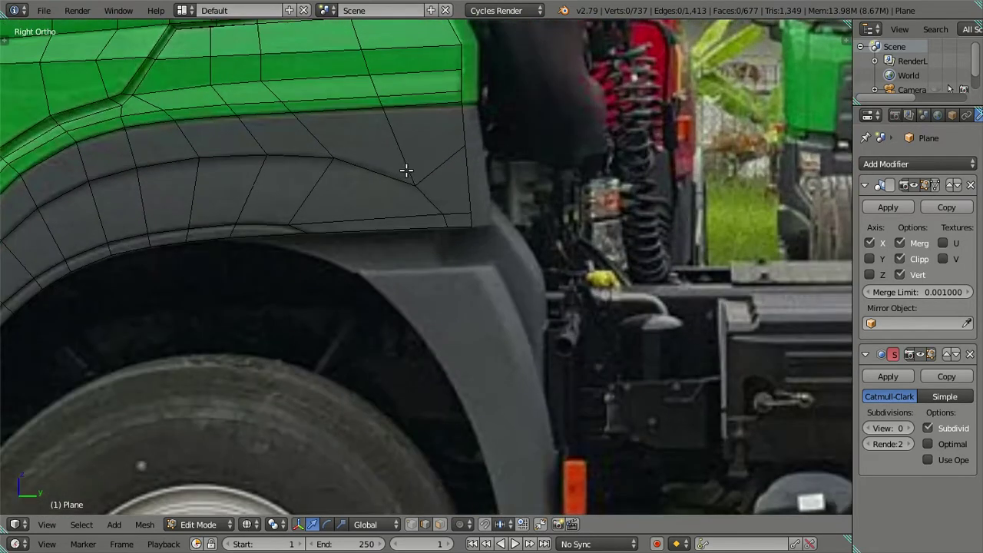
pyautogui.keyDown('shift'); pyautogui.moveTo(406, 168); pyautogui.dragTo(499, 345, button='middle'); pyautogui.keyUp('shift')
# - Select the cab's back edge loop and line it up against the reference photo in side view
pyautogui.press('z')
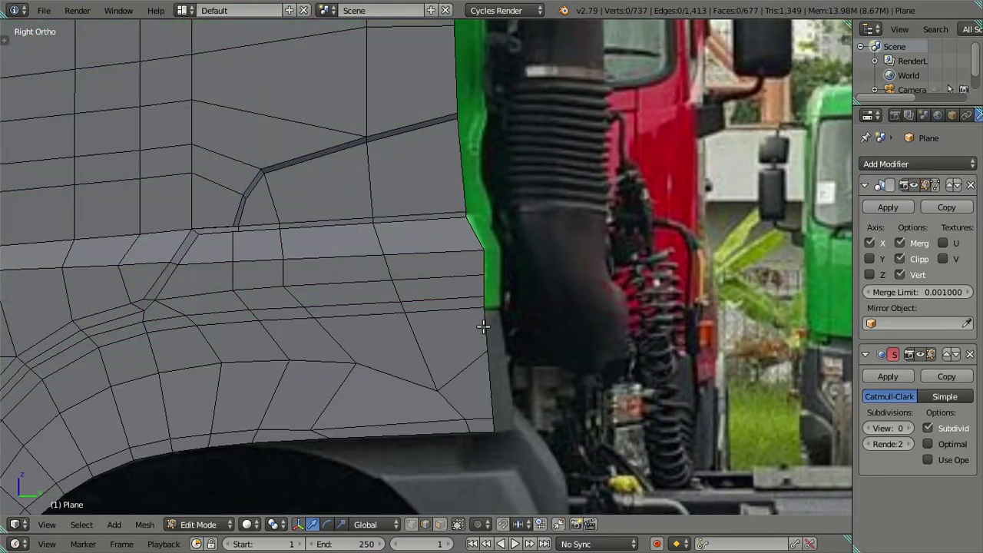
pyautogui.keyDown('alt'); pyautogui.rightClick(483, 326); pyautogui.keyUp('alt')
pyautogui.scroll(-4, 483, 325)
pyautogui.keyDown('shift'); pyautogui.moveTo(481, 248); pyautogui.dragTo(478, 362, button='middle'); pyautogui.keyUp('shift')
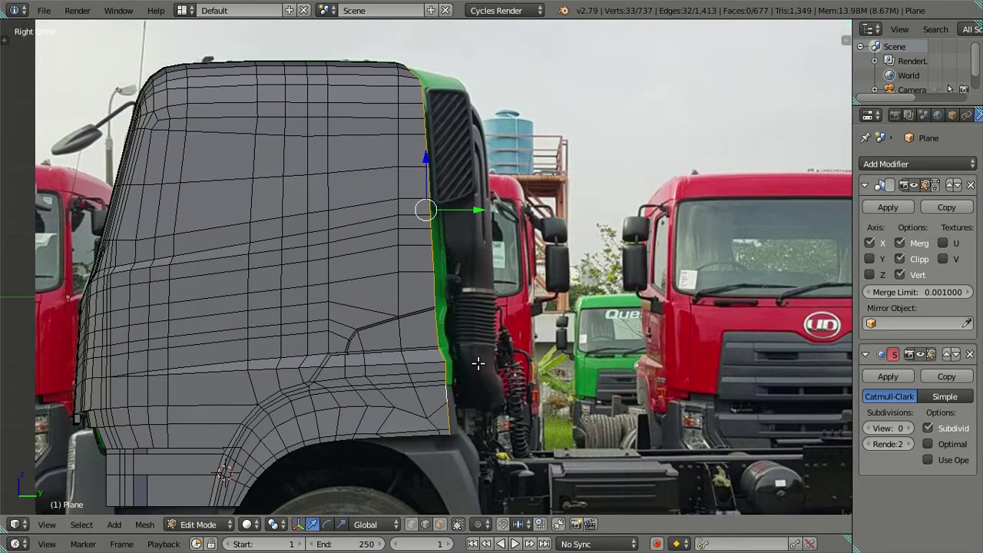
pyautogui.press('z')
pyautogui.scroll(1, 475, 351)
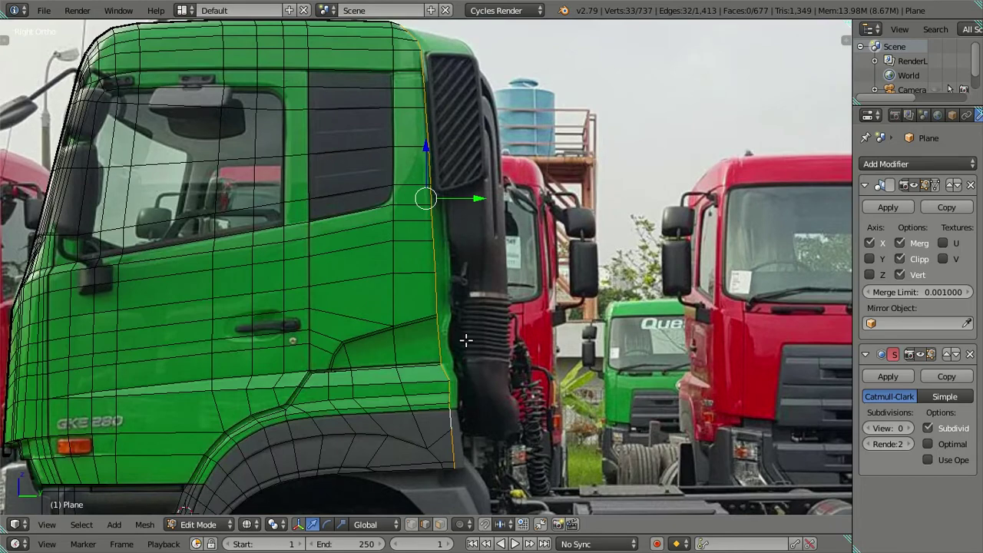
pyautogui.moveTo(513, 350)
pyautogui.mouseDown(button='middle')
pyautogui.moveTo(459, 377)
pyautogui.moveTo(419, 442)
pyautogui.moveTo(428, 407)
pyautogui.moveTo(468, 412)
pyautogui.moveTo(480, 399)
pyautogui.moveTo(498, 371)
pyautogui.moveTo(494, 342)
pyautogui.mouseUp(button='middle')
pyautogui.press('z')
pyautogui.press('KP_3')
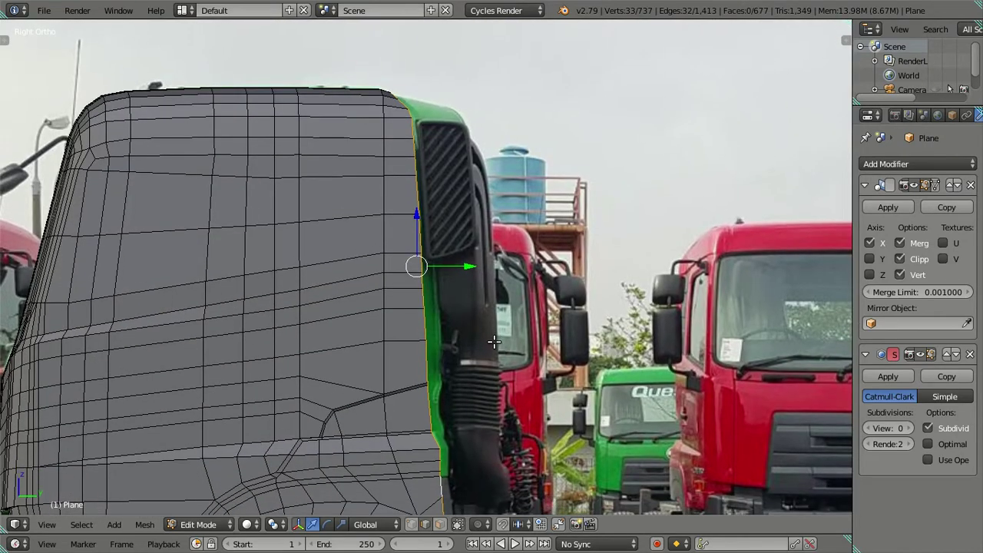
pyautogui.click(115, 10)
pyautogui.scroll(-1, 586, 265)
pyautogui.scroll(-2, 427, 192)
pyautogui.scroll(6, 558, 225)
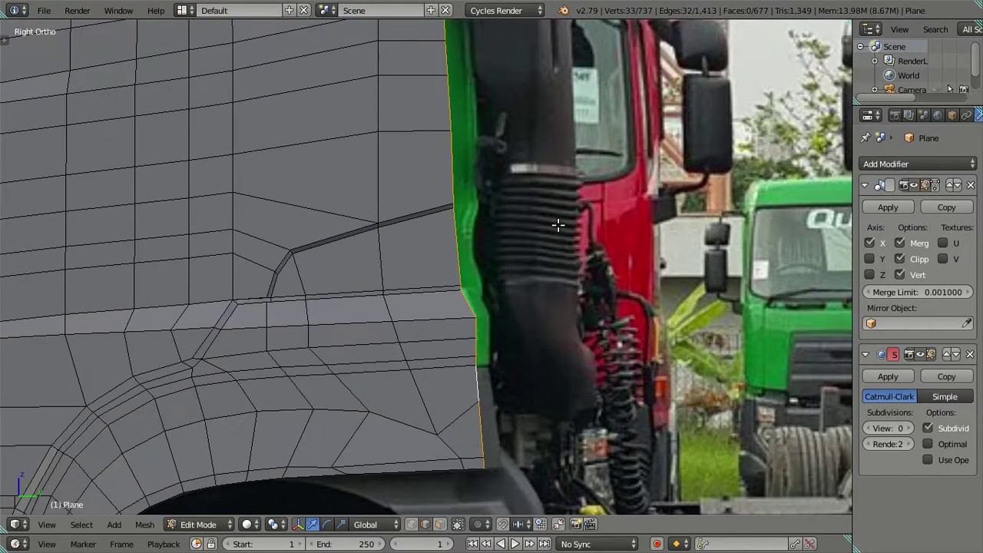
pyautogui.keyDown('shift'); pyautogui.moveTo(558, 225); pyautogui.dragTo(554, 237, button='middle'); pyautogui.keyUp('shift')
# - Extrude the back edge loop rearward along Y and settle it on the photo's rear cab edge
pyautogui.press('e')
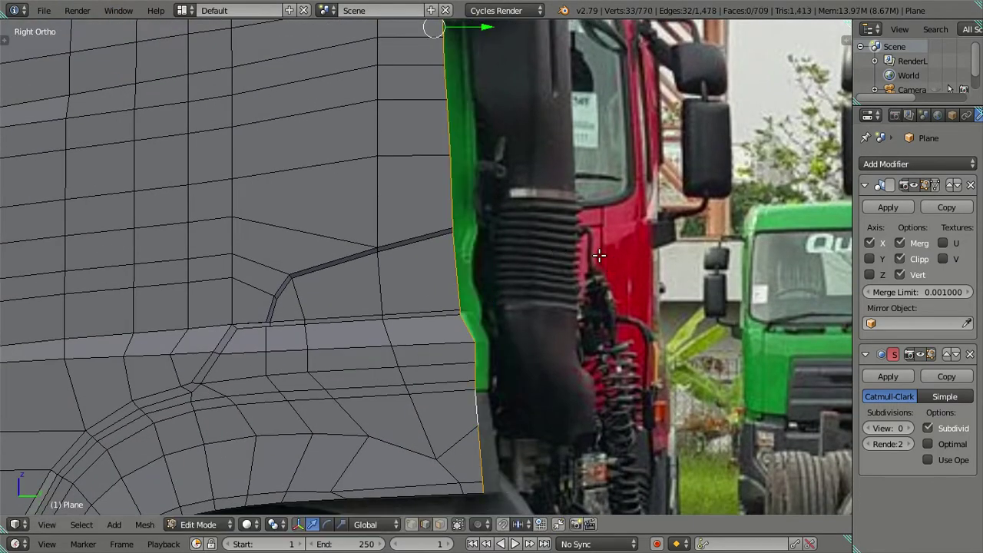
pyautogui.keyDown('shift'); pyautogui.moveTo(515, 116); pyautogui.dragTo(505, 154, button='middle'); pyautogui.keyUp('shift')
pyautogui.moveTo(482, 64); pyautogui.dragTo(494, 61)
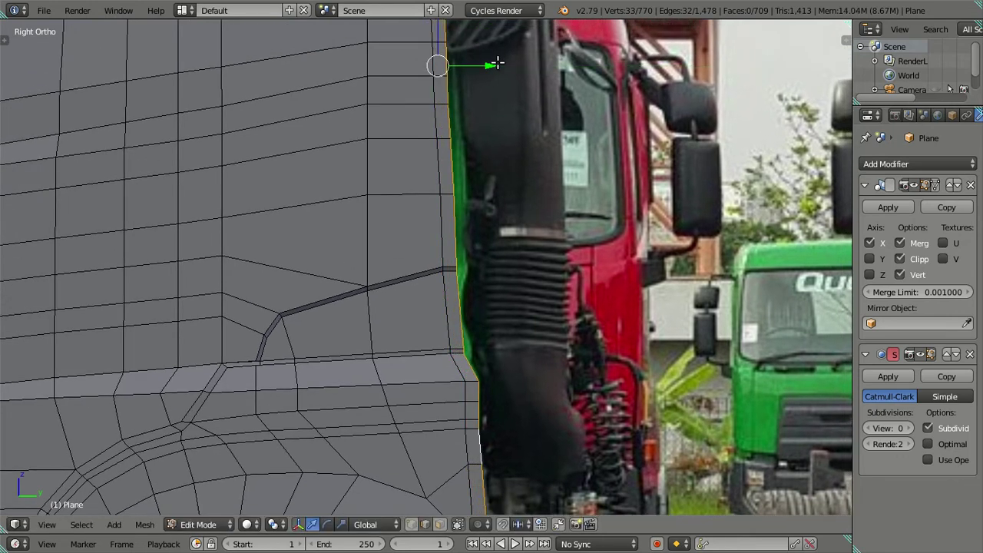
pyautogui.press('z')
pyautogui.keyDown('shift'); pyautogui.moveTo(494, 61); pyautogui.dragTo(500, 233, button='middle'); pyautogui.keyUp('shift')
pyautogui.scroll(-2, 492, 223)
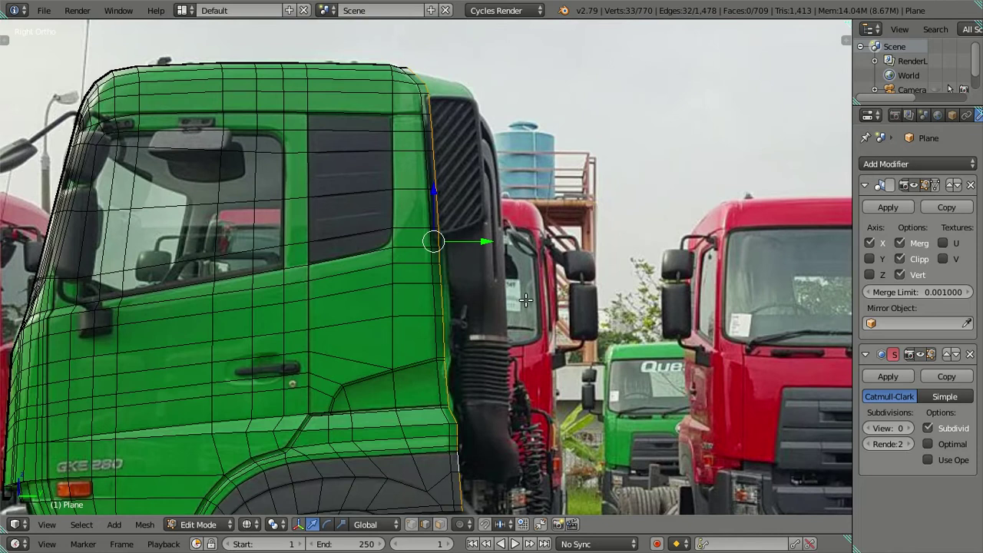
pyautogui.hotkey('ctrl', 'z')
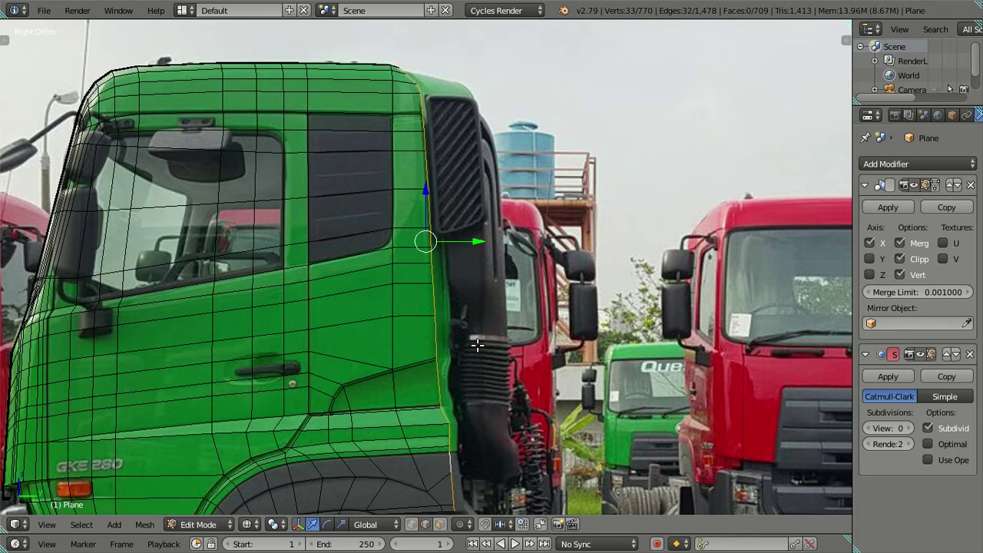
pyautogui.scroll(1, 477, 345)
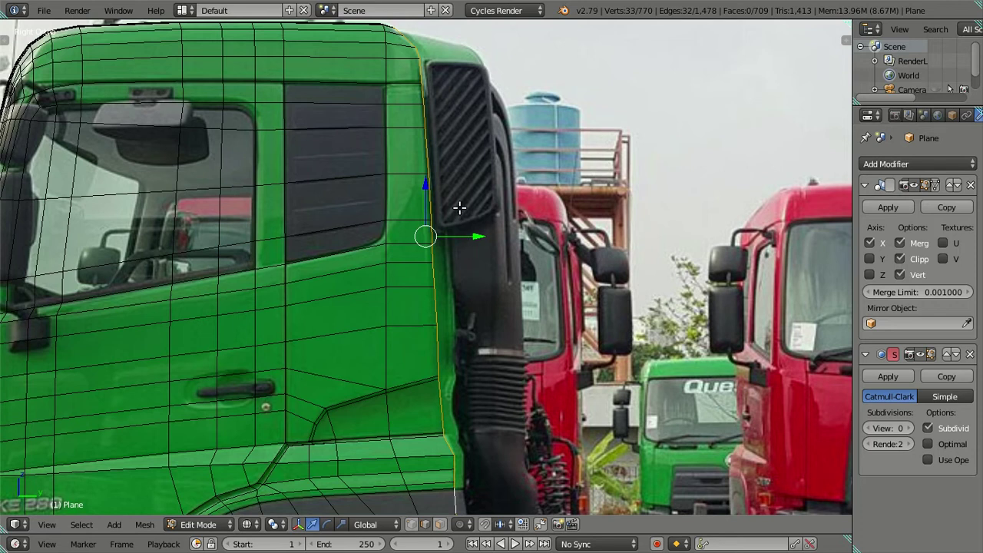
pyautogui.keyDown('shift'); pyautogui.moveTo(460, 207); pyautogui.dragTo(465, 245, button='middle'); pyautogui.keyUp('shift')
pyautogui.moveTo(479, 266); pyautogui.dragTo(485, 266)
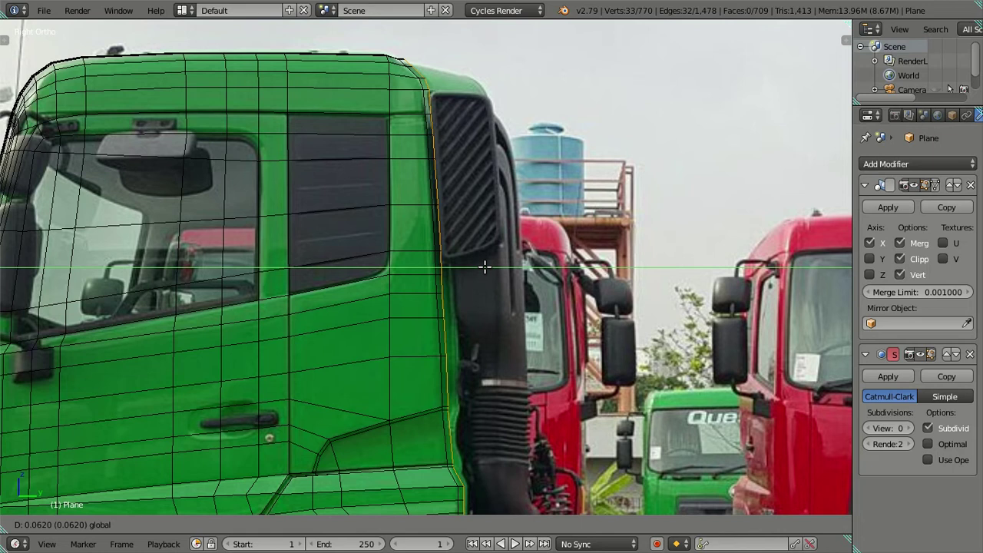
pyautogui.moveTo(484, 266); pyautogui.dragTo(480, 266)
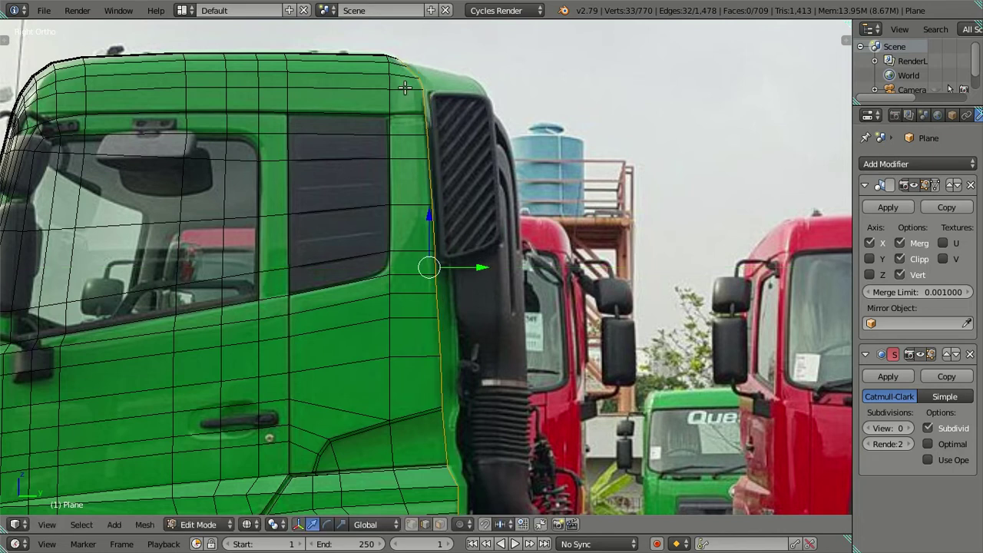
# - Drop the loop's top vertices from the selection and shift the lower ones slightly rearward
pyautogui.press('c')
pyautogui.moveTo(407, 78); pyautogui.dragTo(415, 79, button='middle')
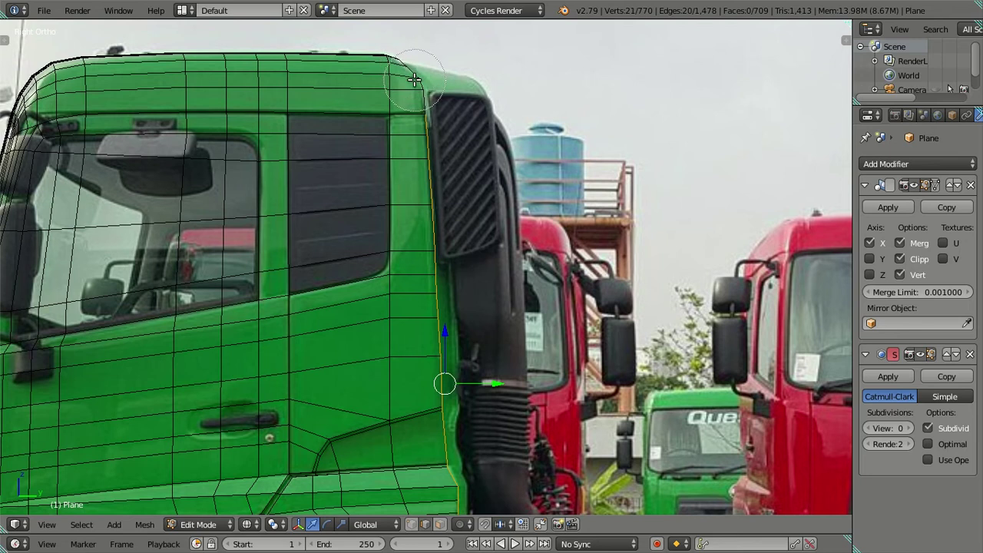
pyautogui.middleClick(415, 80)
pyautogui.press('Escape')
pyautogui.moveTo(495, 389); pyautogui.dragTo(499, 398)
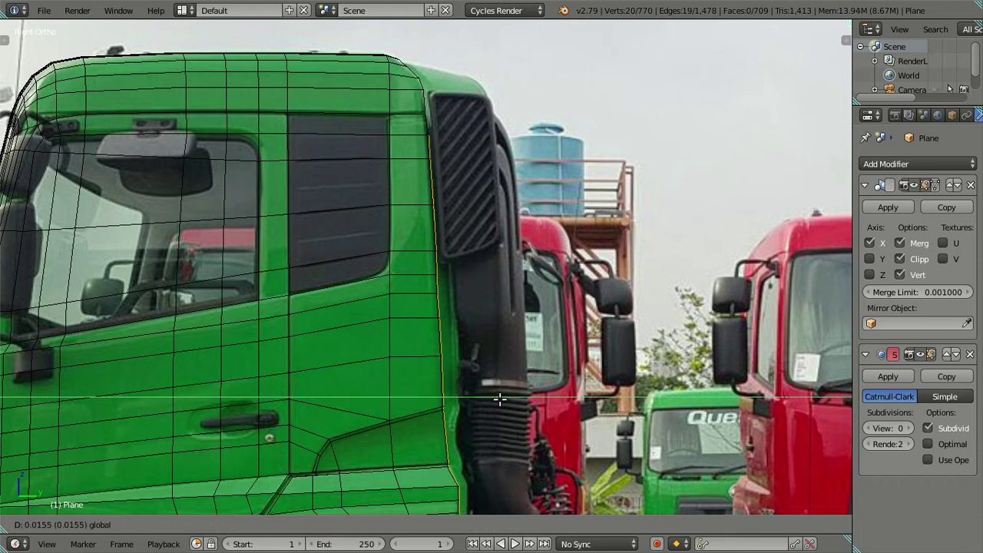
pyautogui.click(499, 399)
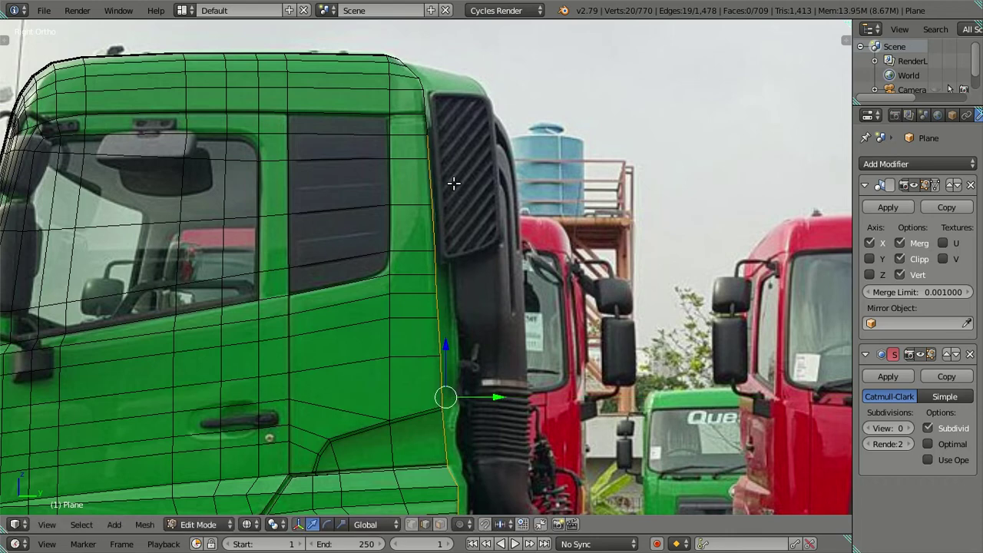
pyautogui.scroll(2, 454, 181)
pyautogui.scroll(-4, 465, 197)
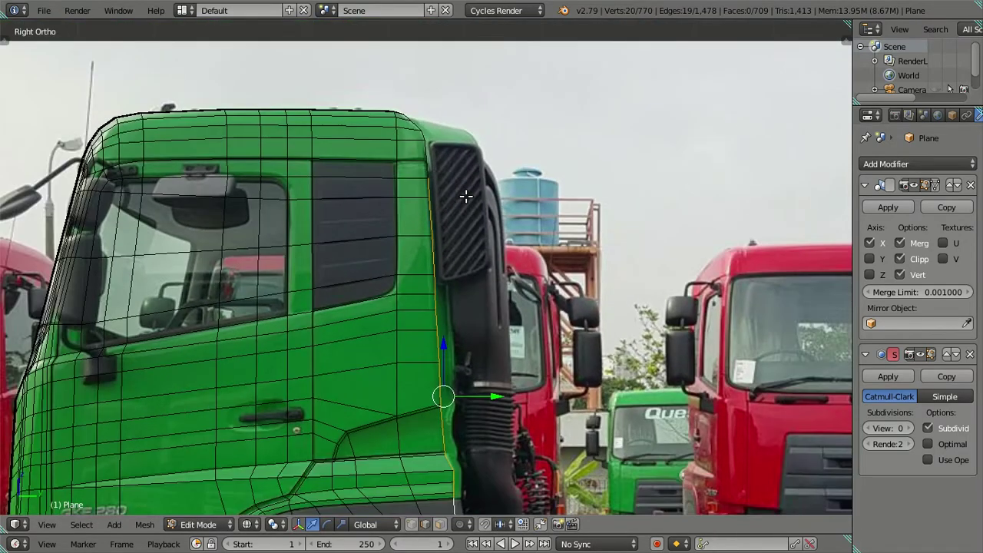
pyautogui.scroll(3, 465, 197)
pyautogui.keyDown('shift'); pyautogui.moveTo(460, 168); pyautogui.dragTo(461, 220, button='middle'); pyautogui.keyUp('shift')
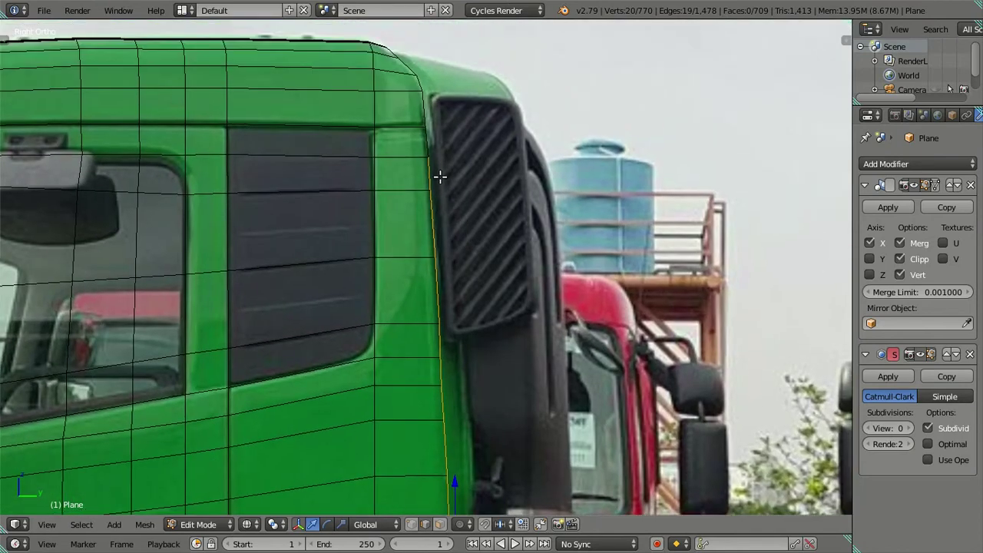
pyautogui.keyDown('shift'); pyautogui.moveTo(487, 407); pyautogui.dragTo(498, 349, button='middle'); pyautogui.keyUp('shift')
# - Trim more top vertices from the selection and move the remaining ones further rearward along Y
pyautogui.press('c')
pyautogui.middleClick(430, 82)
pyautogui.rightClick(430, 82)
pyautogui.press('g')
pyautogui.press('y')
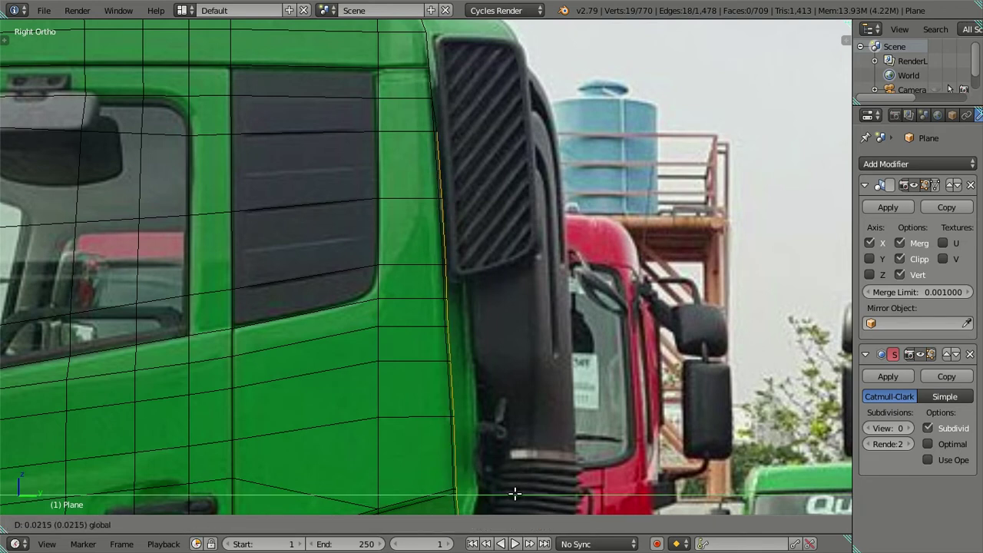
pyautogui.click(514, 494)
pyautogui.press('c')
pyautogui.middleClick(435, 127)
pyautogui.rightClick(435, 127)
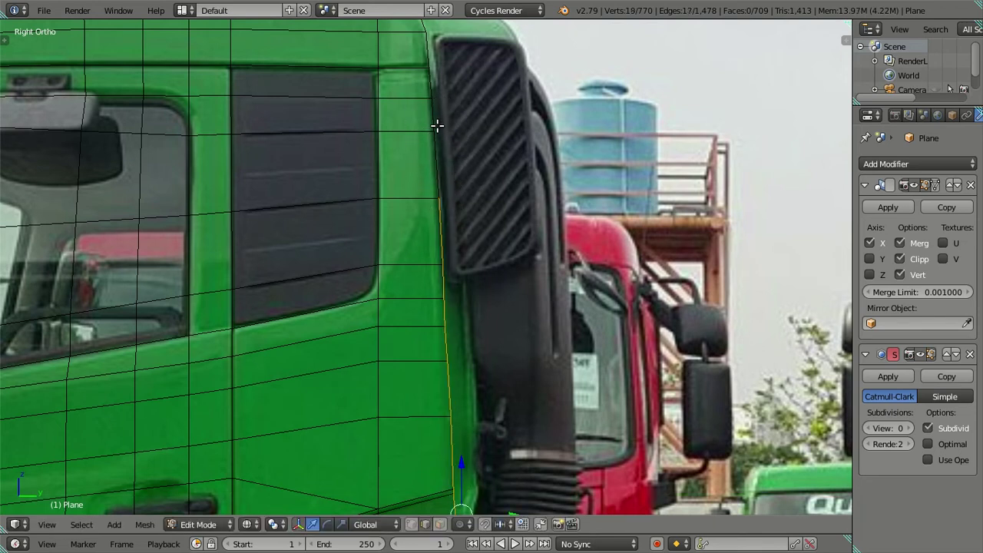
pyautogui.keyDown('shift'); pyautogui.scroll(-5, 515, 315); pyautogui.keyUp('shift')
pyautogui.moveTo(512, 405); pyautogui.dragTo(519, 408)
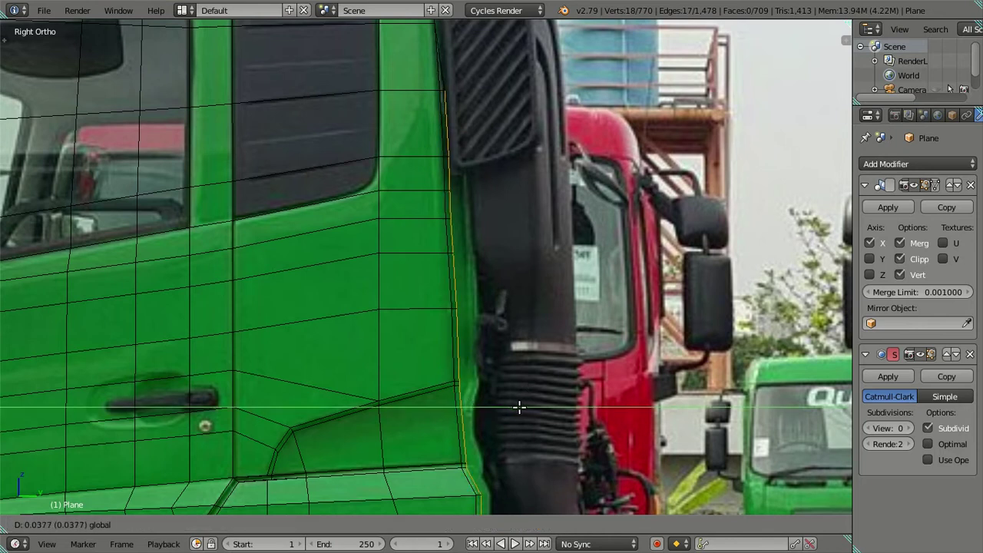
pyautogui.click(519, 407)
pyautogui.keyDown('shift'); pyautogui.rightClick(446, 86); pyautogui.keyUp('shift')
pyautogui.keyDown('shift'); pyautogui.scroll(-2, 506, 364); pyautogui.keyUp('shift')
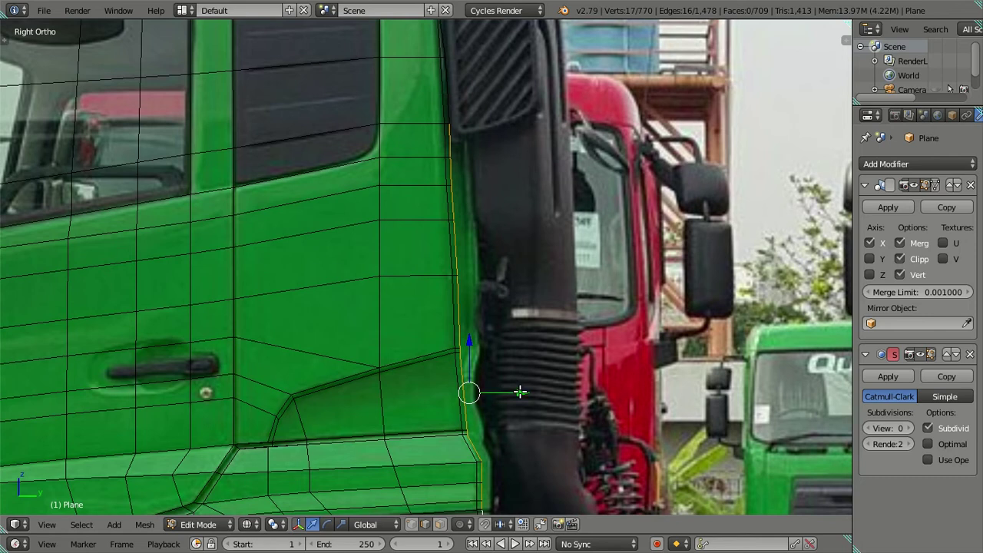
pyautogui.moveTo(520, 392); pyautogui.dragTo(522, 394)
# - Narrow the selection to the lowest vertices and push them rearward to follow the photo
pyautogui.press('c')
pyautogui.moveTo(461, 110)
pyautogui.mouseDown(button='middle')
pyautogui.moveTo(452, 114)
pyautogui.moveTo(457, 197)
pyautogui.mouseUp(button='middle')
pyautogui.press('Escape')
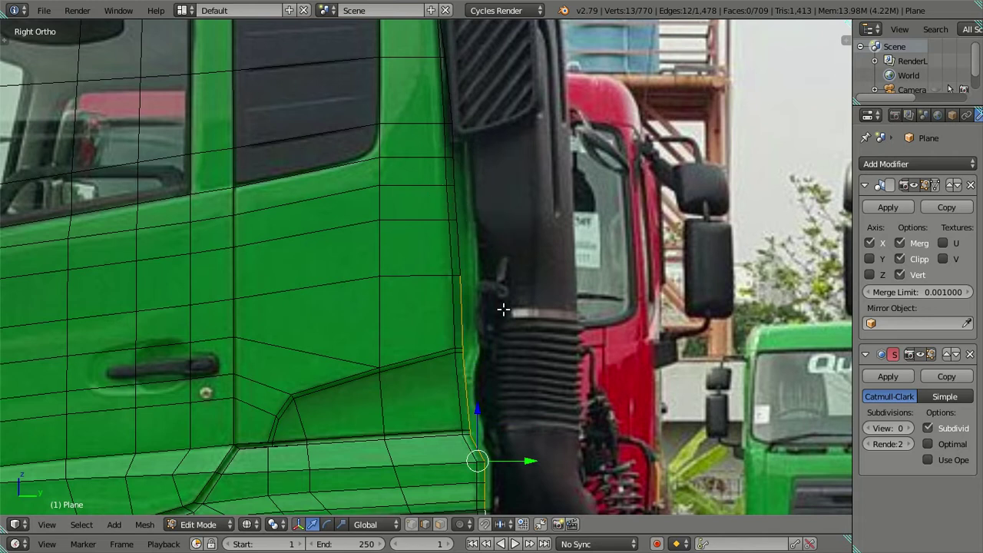
pyautogui.press('c')
pyautogui.middleClick(458, 253)
pyautogui.press('Escape')
pyautogui.moveTo(530, 471); pyautogui.dragTo(528, 467)
pyautogui.press('a')
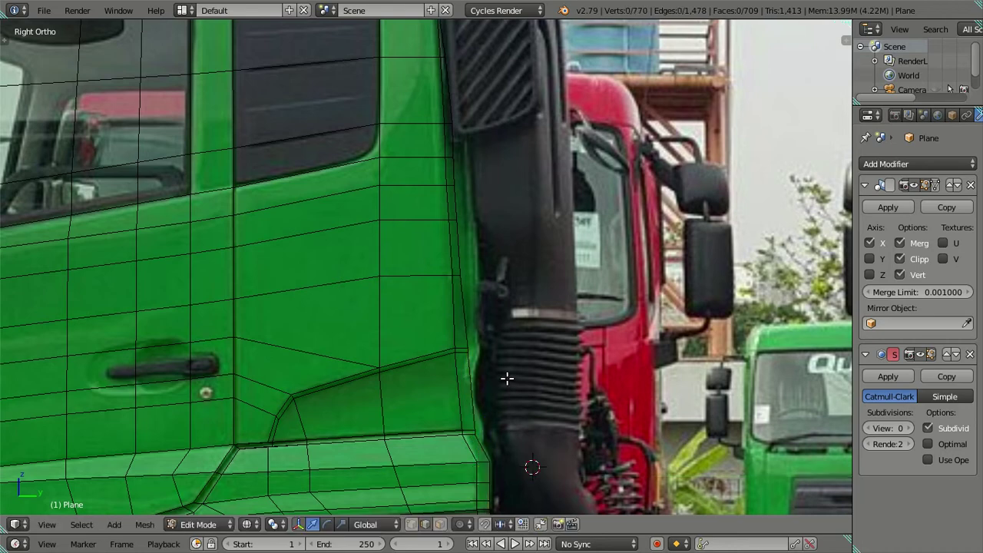
pyautogui.press('z')
pyautogui.scroll(-2, 506, 377)
pyautogui.scroll(-2, 510, 338)
pyautogui.scroll(4, 512, 309)
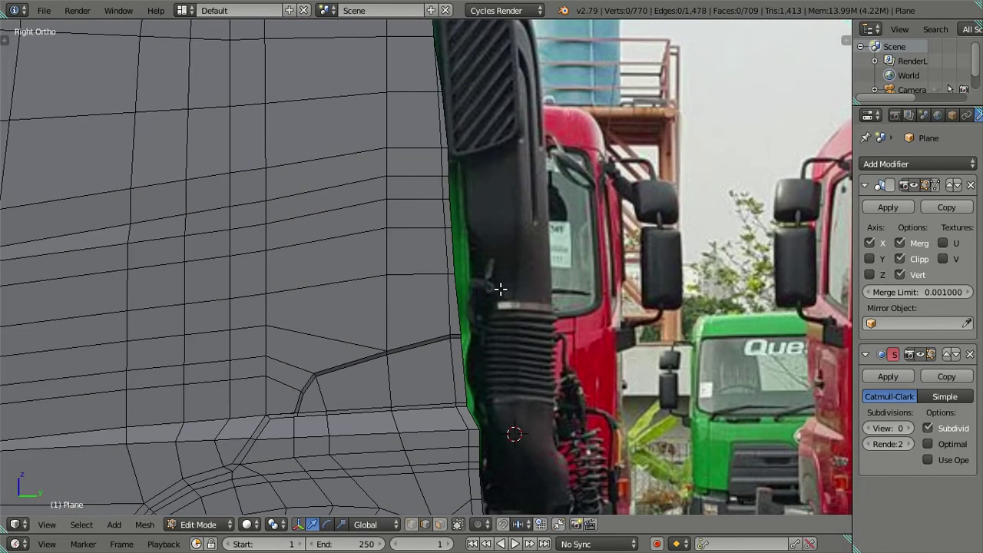
pyautogui.scroll(2, 500, 289)
pyautogui.moveTo(496, 334)
pyautogui.mouseDown(button='middle')
pyautogui.moveTo(427, 334)
pyautogui.moveTo(467, 421)
pyautogui.moveTo(437, 344)
pyautogui.moveTo(485, 316)
pyautogui.moveTo(404, 261)
pyautogui.moveTo(397, 307)
pyautogui.moveTo(414, 296)
pyautogui.moveTo(439, 301)
pyautogui.moveTo(446, 283)
pyautogui.moveTo(496, 285)
pyautogui.moveTo(496, 277)
pyautogui.moveTo(417, 276)
pyautogui.moveTo(432, 274)
pyautogui.moveTo(450, 296)
pyautogui.moveTo(456, 329)
pyautogui.mouseUp(button='middle')
# - Select the edge loop around the rear door opening, then exit fullscreen and minimize Blender
pyautogui.keyDown('alt'); pyautogui.rightClick(426, 348); pyautogui.keyUp('alt')
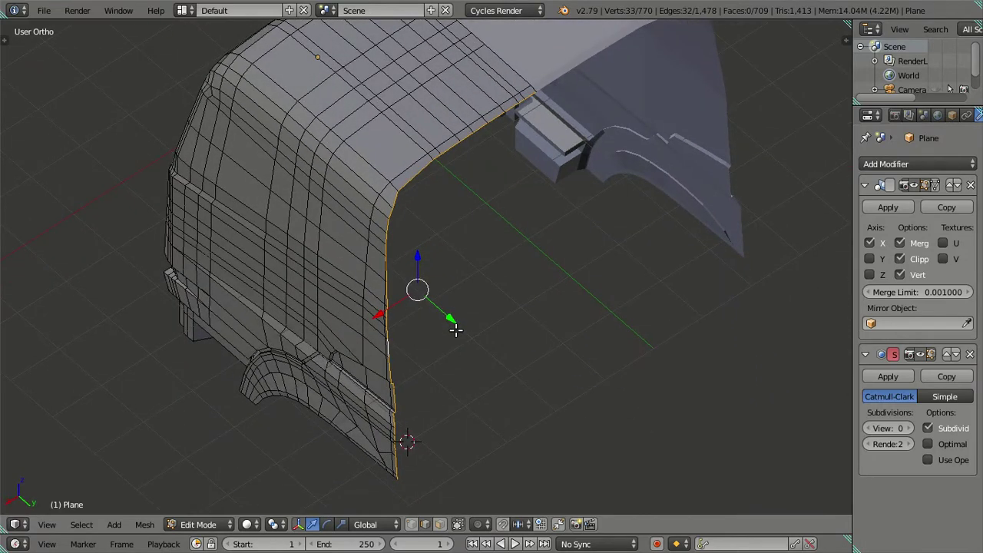
pyautogui.moveTo(443, 227)
pyautogui.mouseDown(button='middle')
pyautogui.moveTo(551, 269)
pyautogui.moveTo(532, 287)
pyautogui.moveTo(487, 266)
pyautogui.moveTo(515, 279)
pyautogui.mouseUp(button='middle')
pyautogui.click(117, 10)
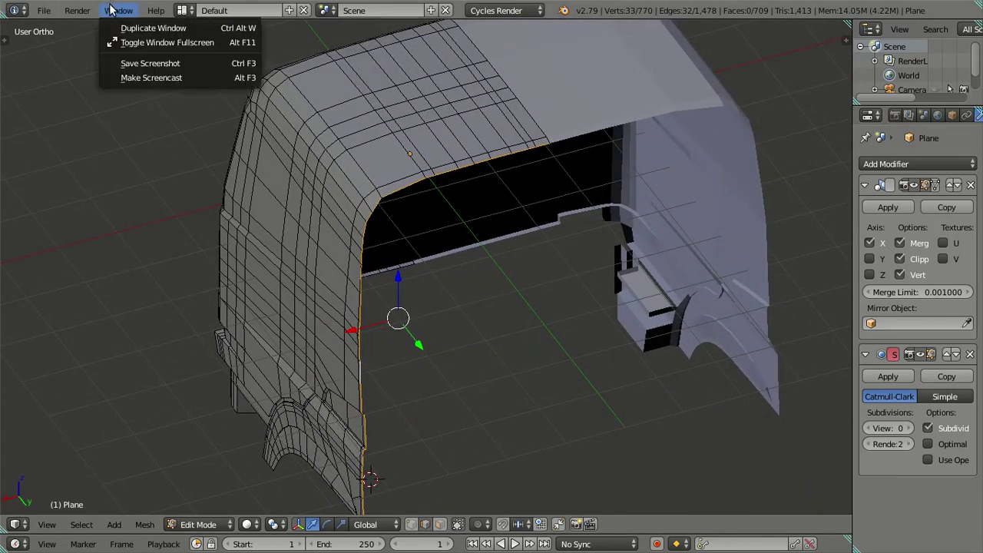
pyautogui.click(127, 39)
pyautogui.click(23, 8)
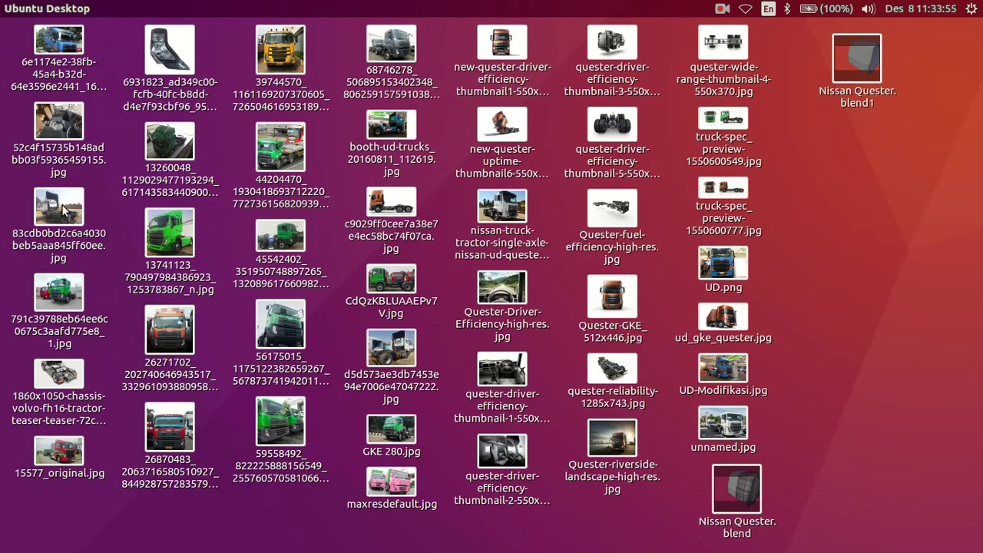
# - View the rear-view truck photo d5d573ae3db7453e94e7006e47047222.jpg in Image Viewer, then close it
pyautogui.click(392, 358)
pyautogui.press('Return')
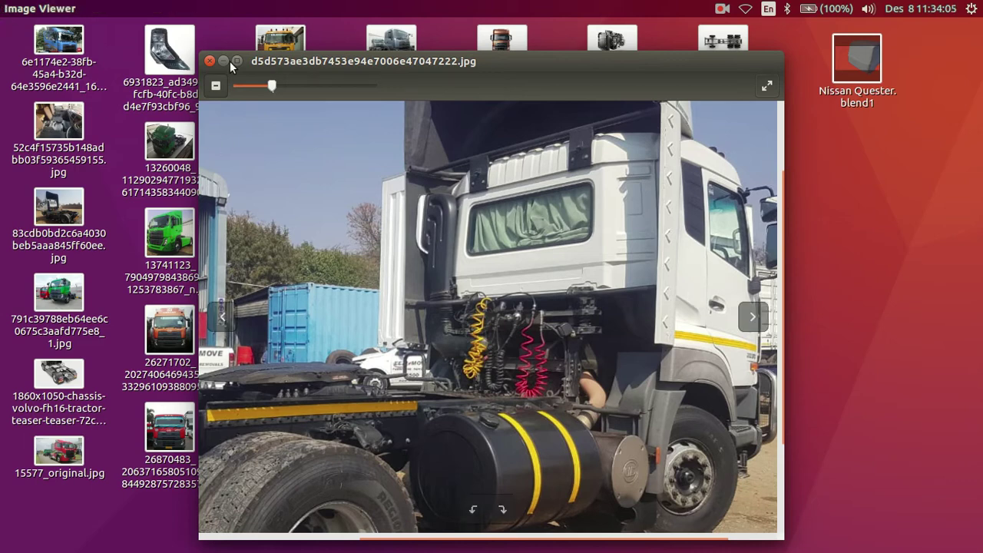
pyautogui.hotkey('ctrl', 'w')
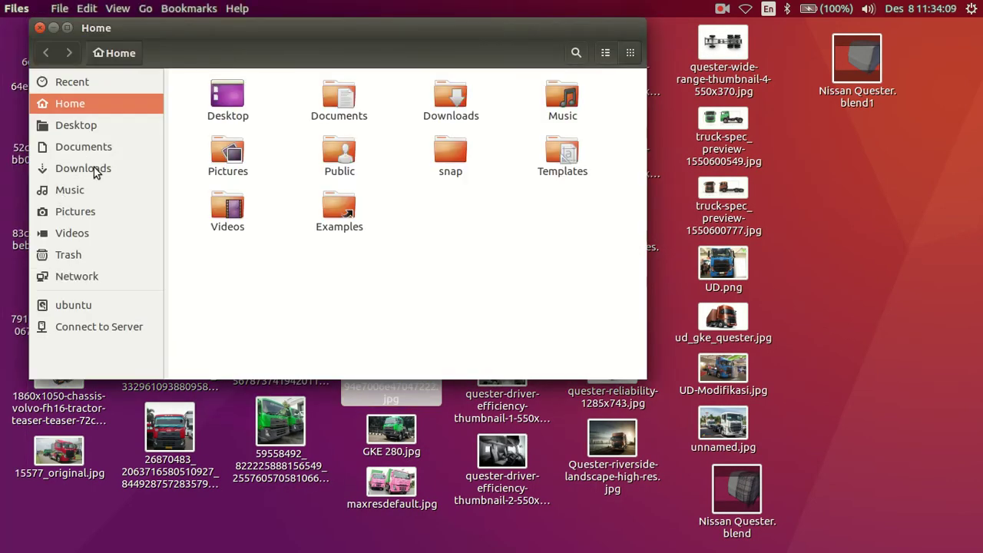
# - In Downloads, select the five FB_IMG photos and unnamed.jpg, leaving out Ladybug.mp3
pyautogui.click(83, 168)
pyautogui.click(339, 103)
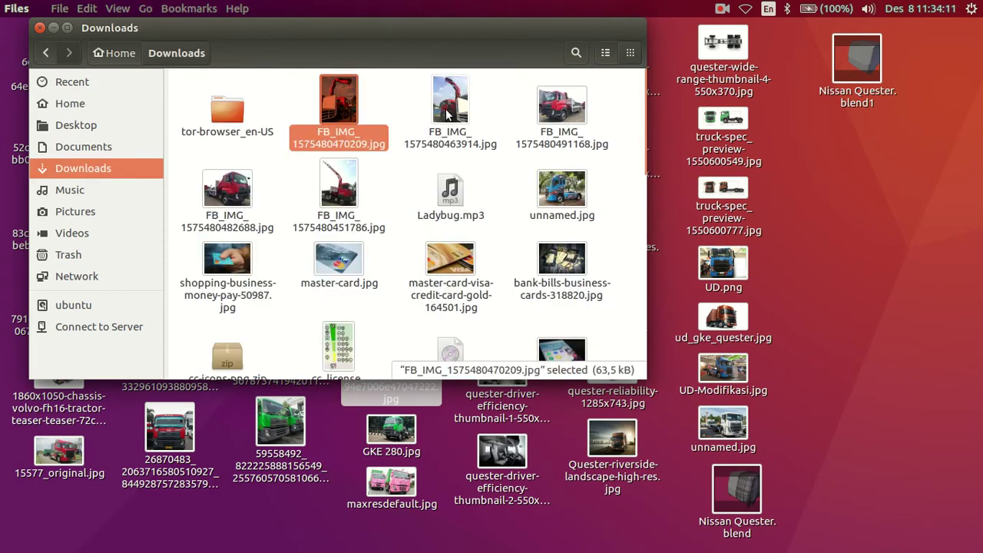
pyautogui.keyDown('ctrl'); pyautogui.click(448, 111); pyautogui.keyUp('ctrl')
pyautogui.keyDown('ctrl'); pyautogui.click(562, 108); pyautogui.keyUp('ctrl')
pyautogui.keyDown('ctrl'); pyautogui.click(228, 192); pyautogui.keyUp('ctrl')
pyautogui.keyDown('ctrl'); pyautogui.click(341, 196); pyautogui.keyUp('ctrl')
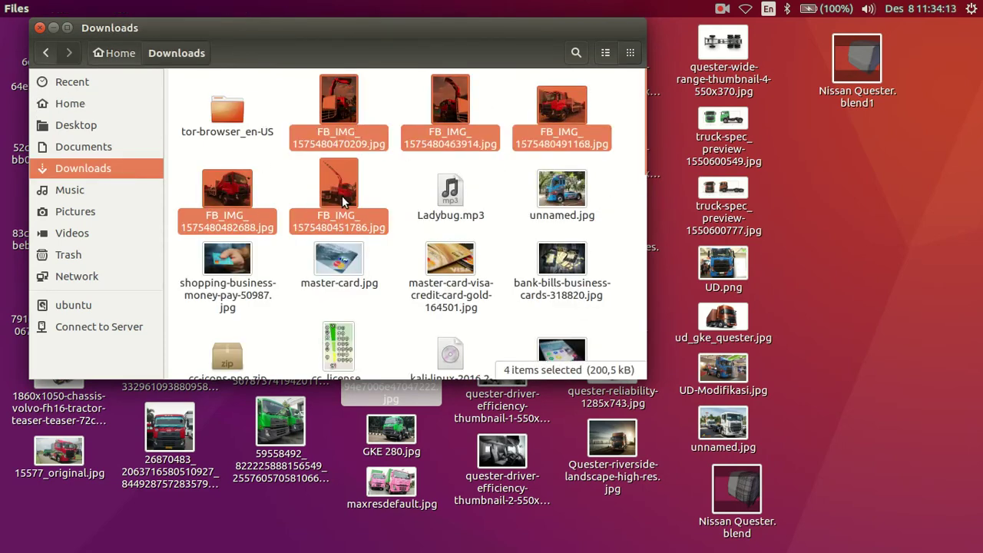
pyautogui.keyDown('shift'); pyautogui.click(551, 198); pyautogui.keyUp('shift')
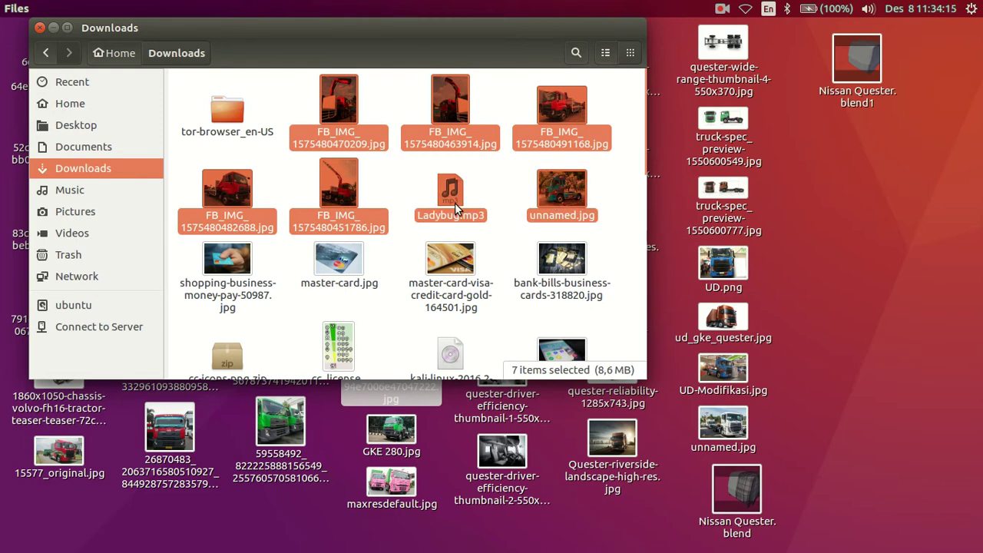
pyautogui.keyDown('shift'); pyautogui.click(455, 203); pyautogui.keyUp('shift')
pyautogui.keyDown('ctrl'); pyautogui.click(530, 206); pyautogui.keyUp('ctrl')
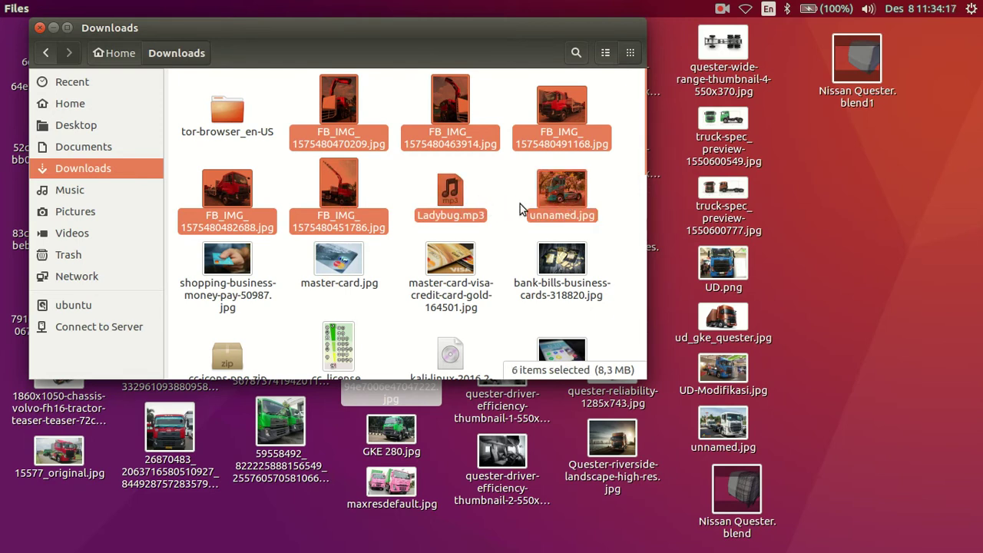
pyautogui.keyDown('ctrl'); pyautogui.click(459, 207); pyautogui.keyUp('ctrl')
# - Move them to the desktop, replacing the older unnamed.jpg, and close the Downloads window
pyautogui.moveTo(545, 202); pyautogui.dragTo(862, 182)
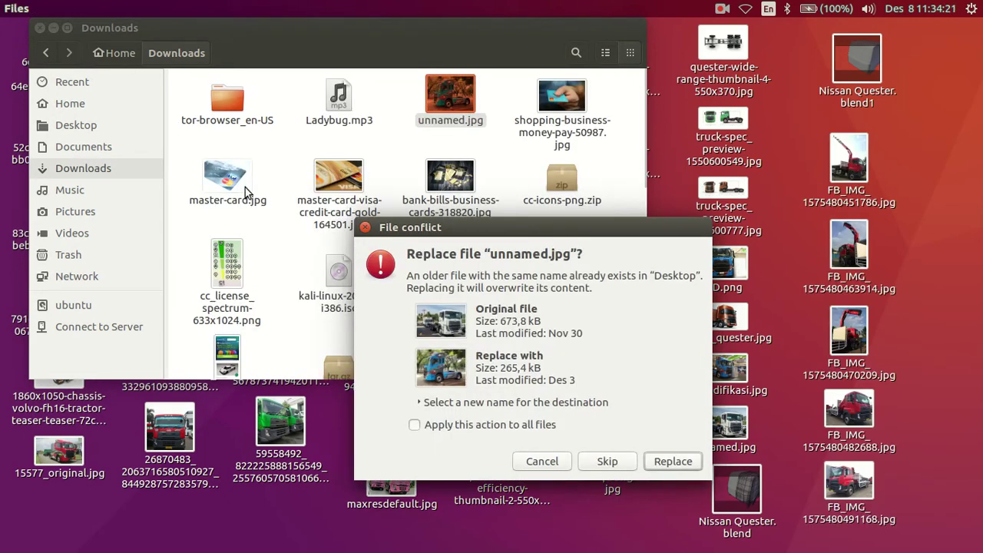
pyautogui.click(657, 463)
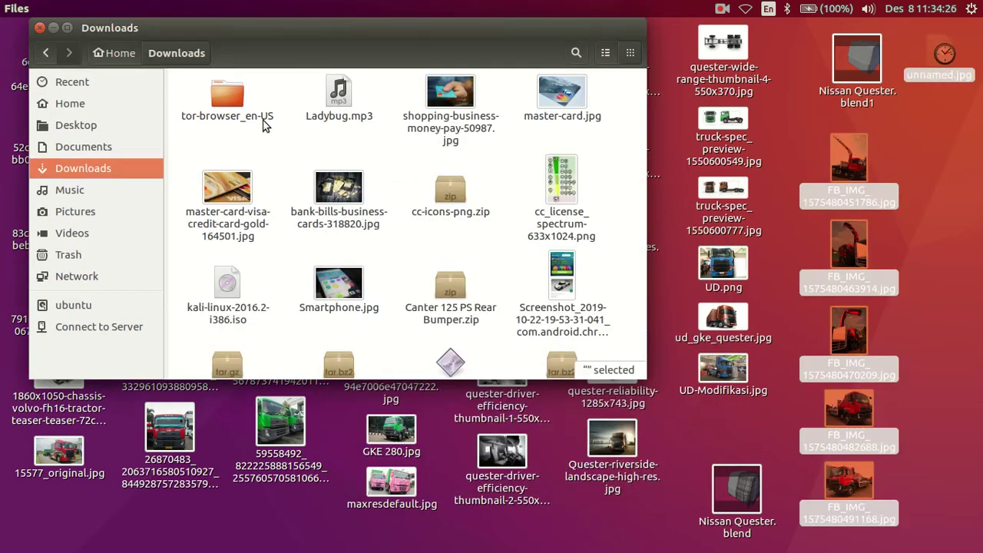
pyautogui.click(38, 30)
pyautogui.click(933, 229)
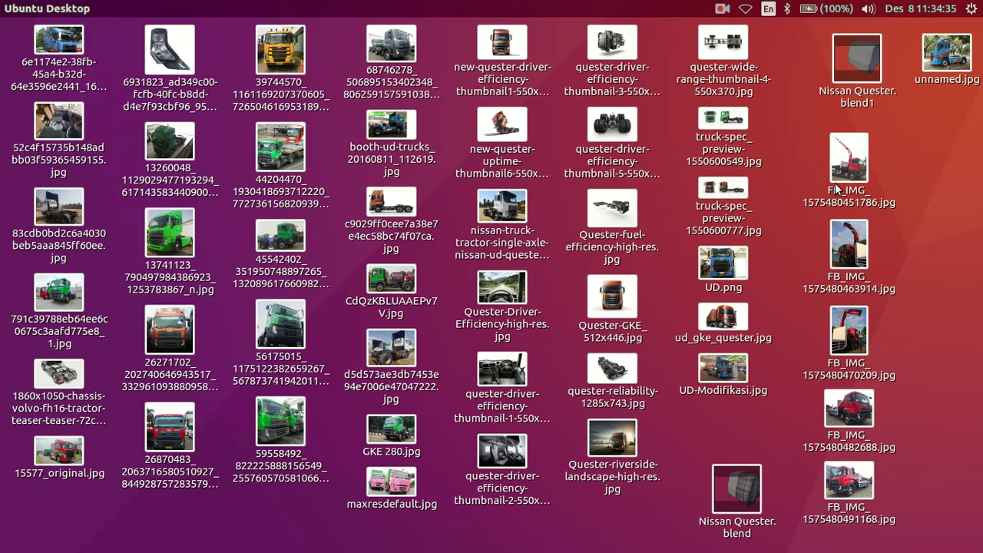
# - Open FB_IMG_1575480470209.jpg, zoom in on the red truck's rear cab, then resume orbiting in Blender
pyautogui.doubleClick(848, 334)
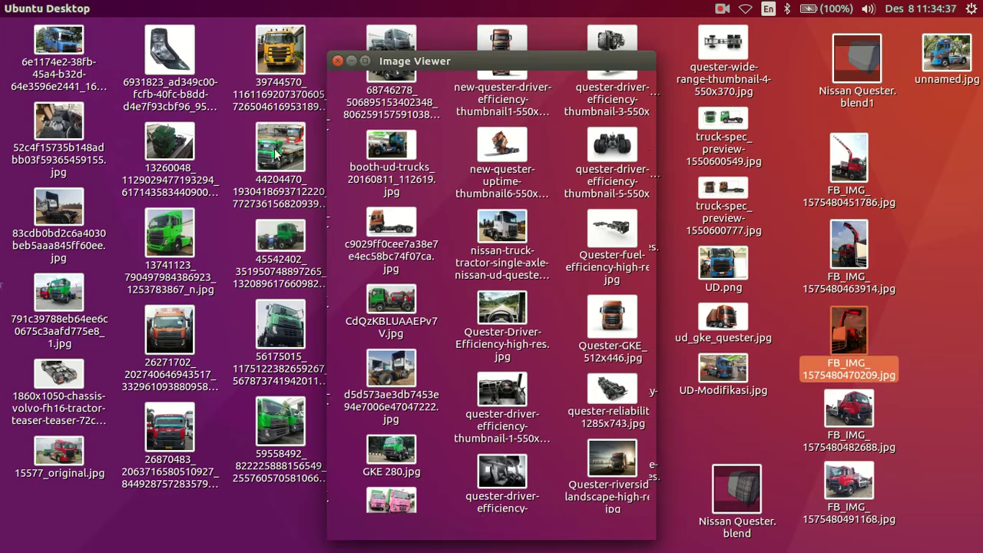
pyautogui.scroll(2, 524, 401)
pyautogui.scroll(2, 541, 385)
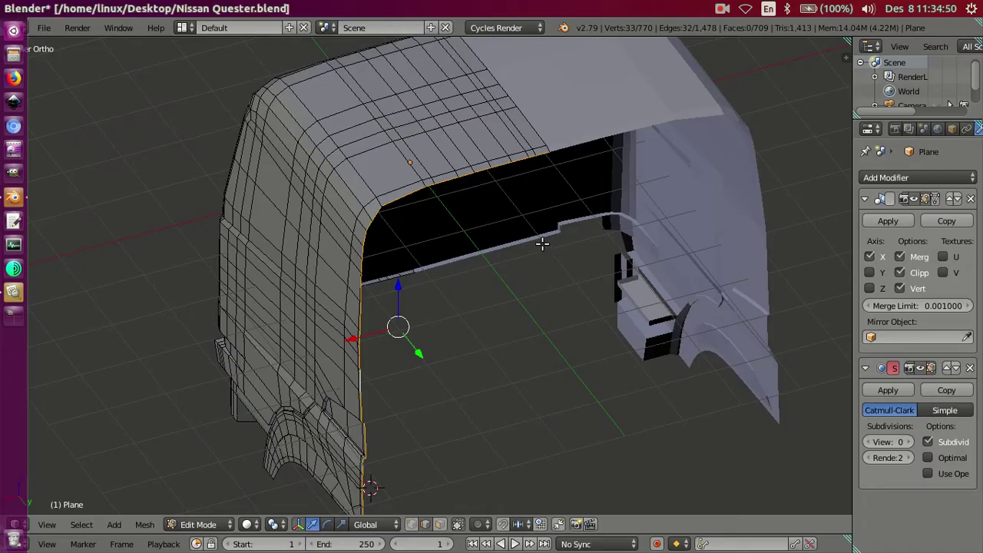
pyautogui.moveTo(542, 241)
pyautogui.mouseDown(button='middle')
pyautogui.moveTo(566, 213)
pyautogui.moveTo(522, 274)
pyautogui.moveTo(471, 121)
pyautogui.moveTo(502, 121)
pyautogui.moveTo(480, 161)
pyautogui.moveTo(445, 179)
pyautogui.moveTo(417, 235)
pyautogui.moveTo(437, 294)
pyautogui.moveTo(424, 211)
pyautogui.moveTo(425, 246)
pyautogui.mouseUp(button='middle')
# - Circle-deselect the top vertices so only the vertical door-opening edge stays selected
pyautogui.press('z')
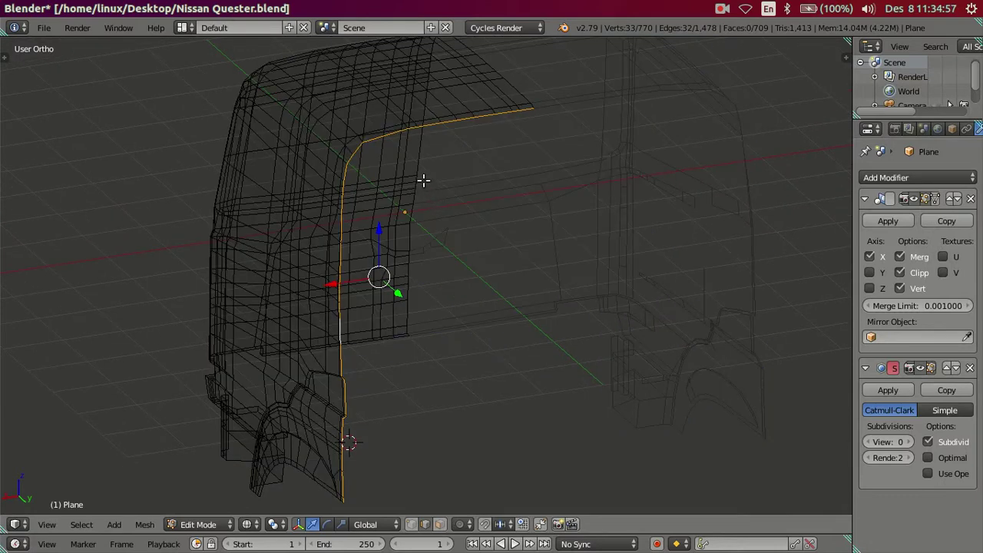
pyautogui.press('c')
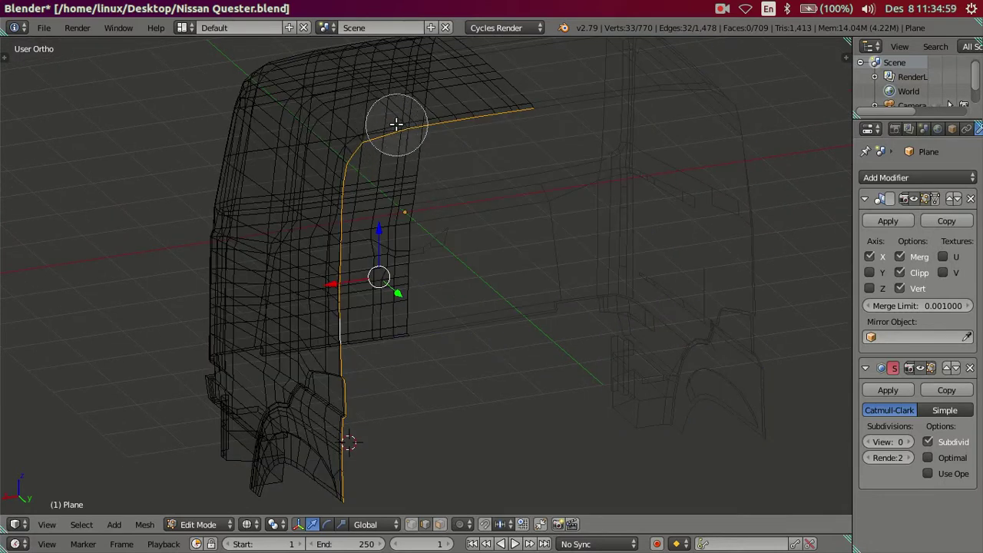
pyautogui.moveTo(403, 124); pyautogui.dragTo(520, 125, button='middle')
pyautogui.rightClick(544, 125)
pyautogui.press('z')
pyautogui.moveTo(430, 206)
pyautogui.mouseDown(button='middle')
pyautogui.moveTo(449, 211)
pyautogui.moveTo(427, 205)
pyautogui.mouseUp(button='middle')
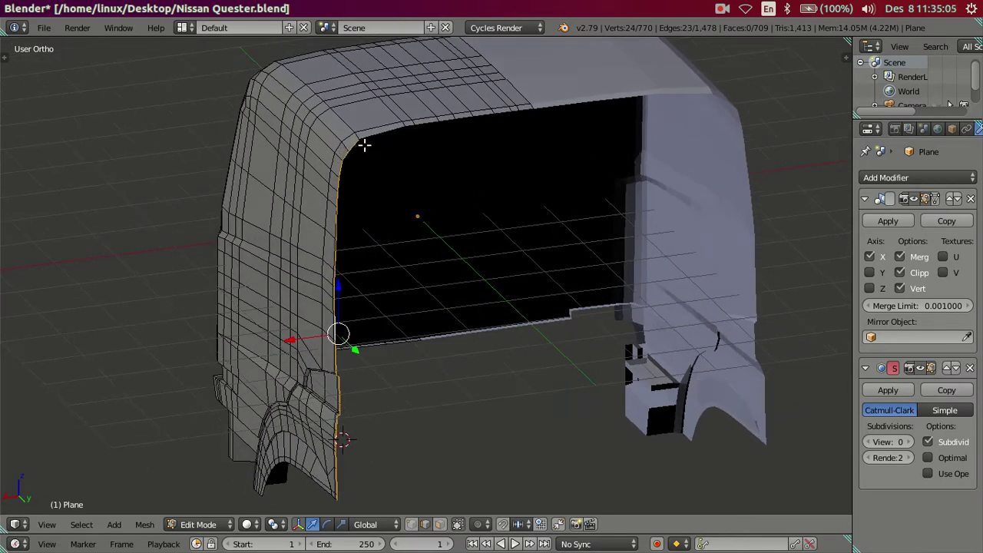
pyautogui.press('z')
pyautogui.press('c')
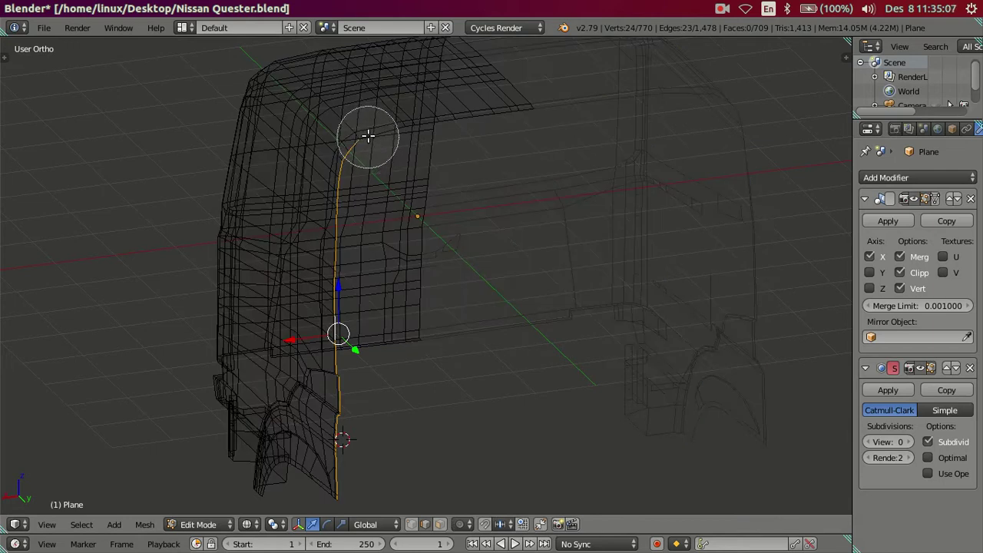
pyautogui.middleClick(368, 135)
pyautogui.press('Escape')
pyautogui.press('z')
# - Extrude the vertical door edge along X into a return strip, checking it against the red truck photo
pyautogui.press('e')
pyautogui.press('x')
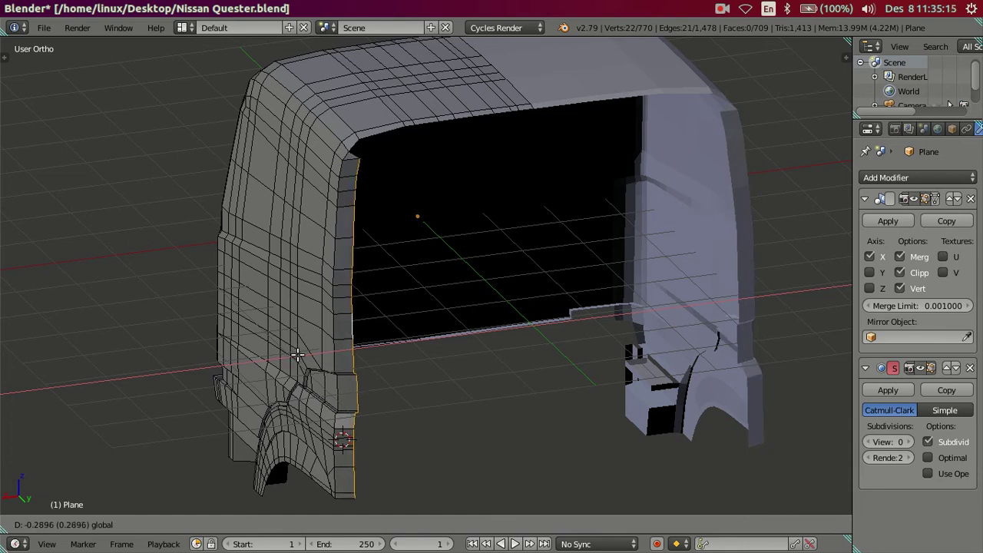
pyautogui.click(306, 355)
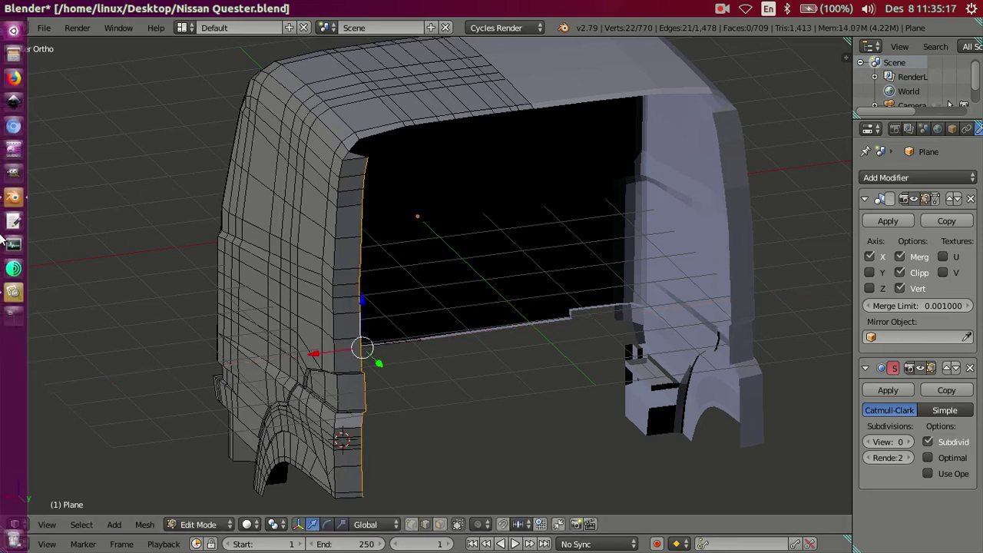
pyautogui.click(14, 292)
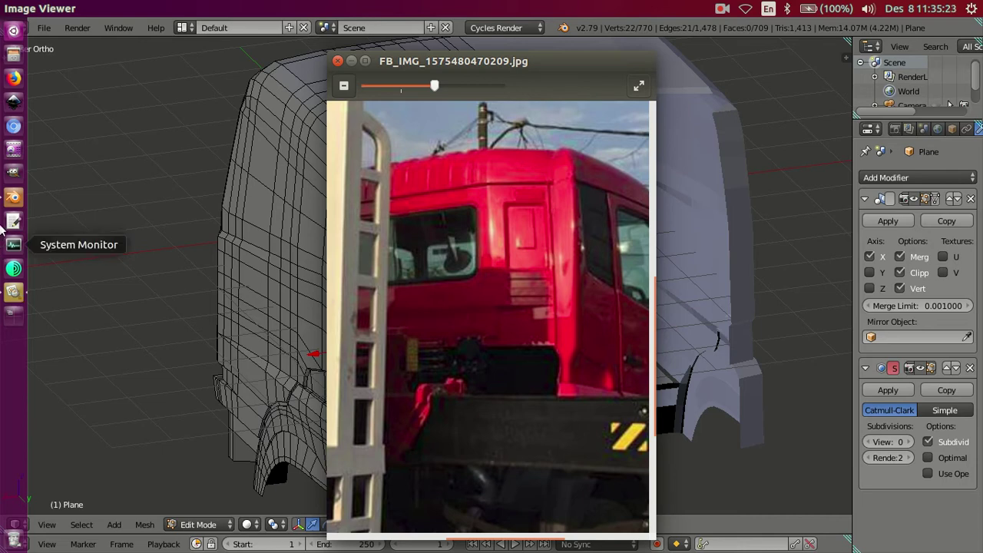
pyautogui.click(14, 196)
pyautogui.moveTo(340, 291)
pyautogui.mouseDown(button='middle')
pyautogui.moveTo(254, 268)
pyautogui.moveTo(251, 323)
pyautogui.moveTo(387, 321)
pyautogui.moveTo(402, 268)
pyautogui.moveTo(370, 274)
pyautogui.moveTo(370, 300)
pyautogui.mouseUp(button='middle')
pyautogui.press('g')
pyautogui.press('x')
pyautogui.click(252, 325)
# - Shift the extruded strip slightly along X to match the photo
pyautogui.scroll(2, 387, 321)
pyautogui.moveTo(337, 441)
pyautogui.mouseDown(button='middle')
pyautogui.moveTo(389, 430)
pyautogui.moveTo(369, 315)
pyautogui.mouseUp(button='middle')
pyautogui.press('a')
pyautogui.keyDown('alt'); pyautogui.rightClick(364, 460); pyautogui.keyUp('alt')
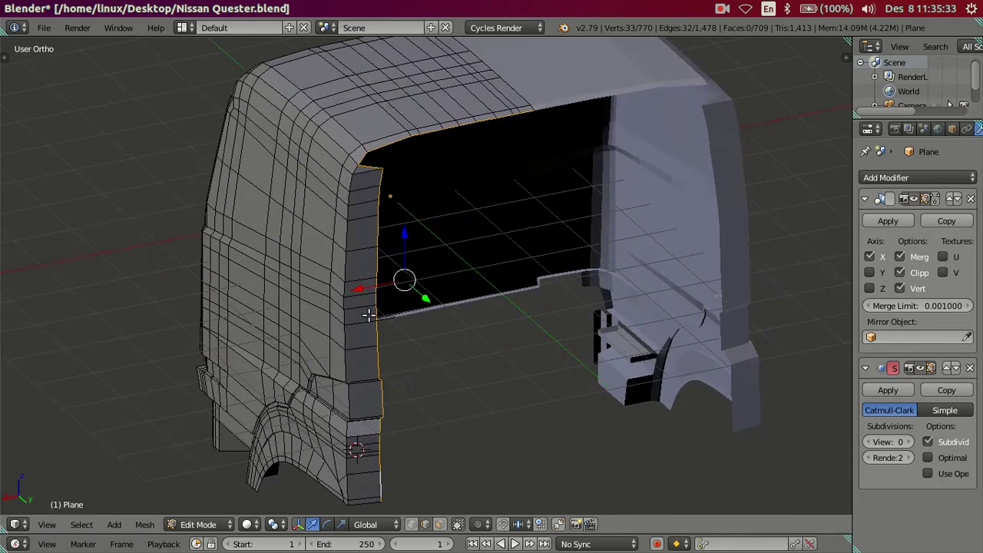
pyautogui.press('g')
pyautogui.press('x')
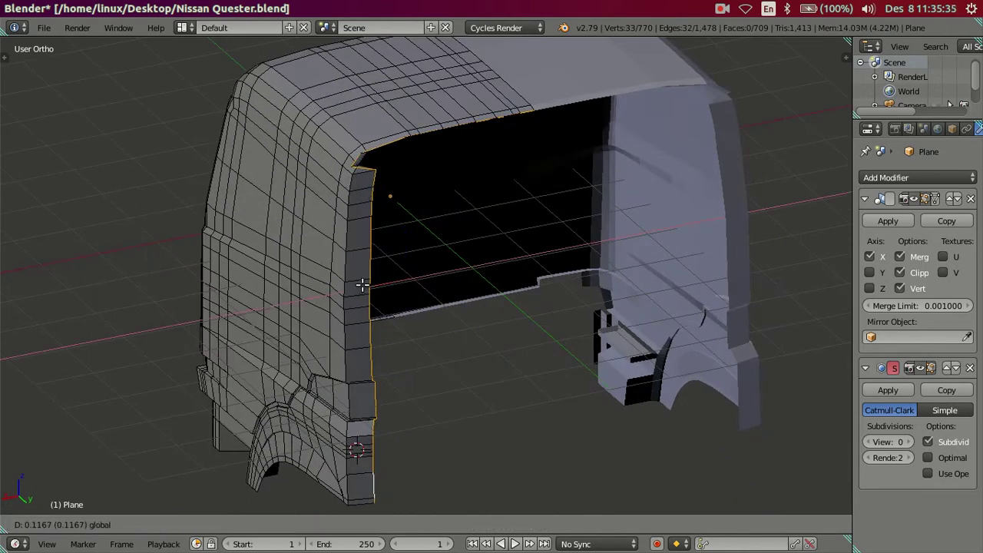
pyautogui.rightClick(362, 285)
pyautogui.hotkey('ctrl', 'z')
# - Reselect the full door-edge loop and circle-deselect its upper vertical vertices
pyautogui.hotkey('ctrl', 'z')
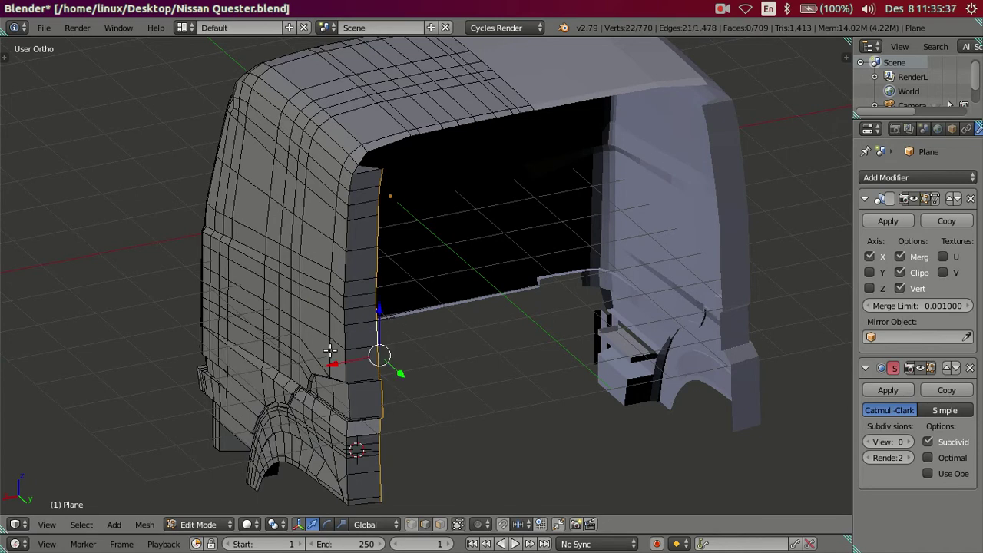
pyautogui.press('g')
pyautogui.press('x')
pyautogui.click(369, 362)
pyautogui.hotkey('ctrl', 'z')
pyautogui.keyDown('alt'); pyautogui.rightClick(377, 403); pyautogui.keyUp('alt')
pyautogui.moveTo(377, 402); pyautogui.dragTo(412, 308, button='middle')
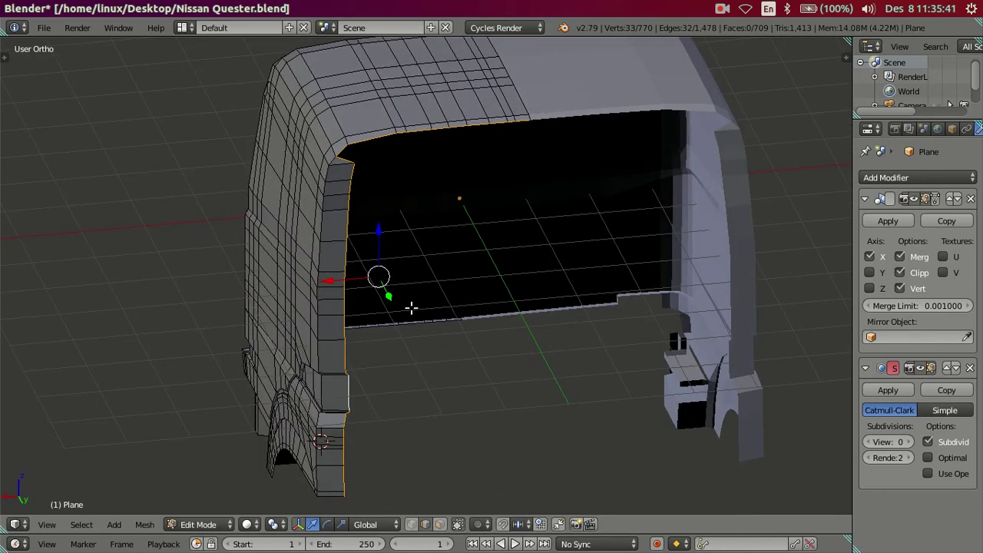
pyautogui.press('z')
pyautogui.press('c')
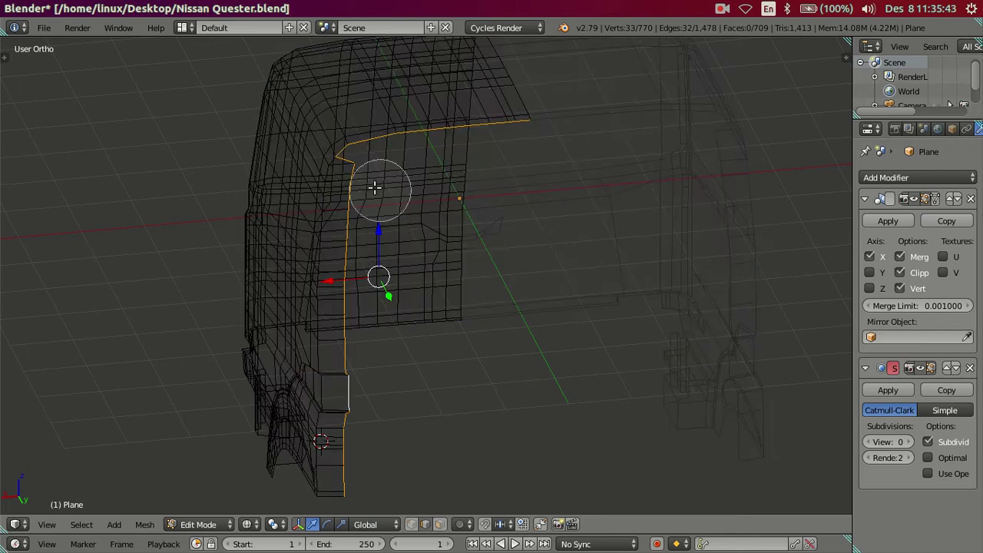
pyautogui.moveTo(371, 188); pyautogui.dragTo(341, 477, button='middle')
# - Deselect the lower edge vertices and nudge the selected roof corner edge along Y
pyautogui.press('Escape')
pyautogui.moveTo(322, 442)
pyautogui.mouseDown(button='middle')
pyautogui.moveTo(392, 268)
pyautogui.moveTo(374, 280)
pyautogui.moveTo(531, 225)
pyautogui.mouseUp(button='middle')
pyautogui.moveTo(521, 180); pyautogui.dragTo(543, 201, button='middle')
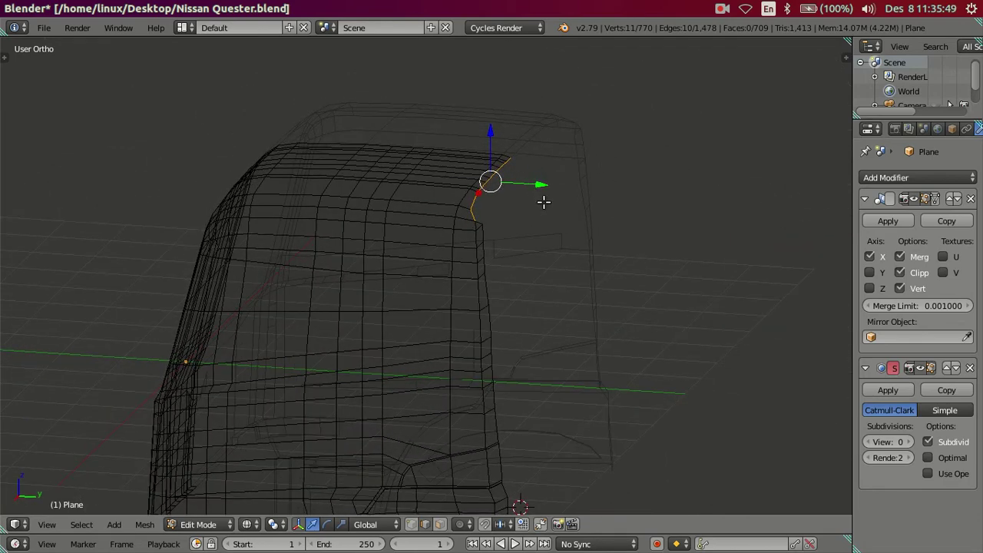
pyautogui.moveTo(539, 186); pyautogui.dragTo(550, 193)
pyautogui.moveTo(517, 147)
pyautogui.mouseDown(button='middle')
pyautogui.moveTo(566, 242)
pyautogui.moveTo(511, 204)
pyautogui.moveTo(492, 227)
pyautogui.mouseUp(button='middle')
pyautogui.press('z')
pyautogui.scroll(5, 445, 161)
pyautogui.moveTo(446, 161)
pyautogui.mouseDown(button='middle')
pyautogui.moveTo(452, 266)
pyautogui.moveTo(321, 268)
pyautogui.moveTo(322, 247)
pyautogui.moveTo(376, 207)
pyautogui.mouseUp(button='middle')
# - Move the rear door-frame edges vertically along Z, then undo back to their earlier height
pyautogui.keyDown('shift'); pyautogui.rightClick(402, 212); pyautogui.keyUp('shift')
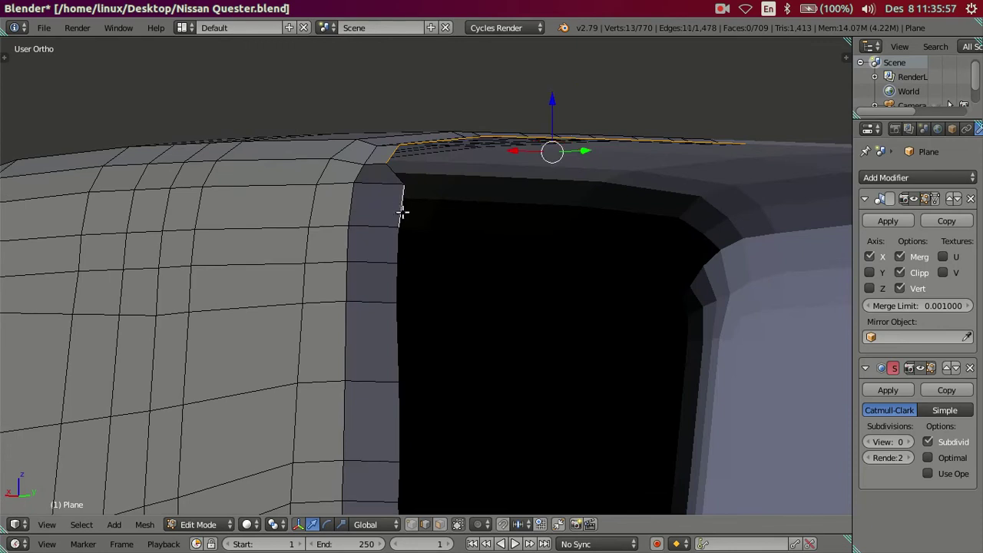
pyautogui.keyDown('shift'); pyautogui.rightClick(393, 247); pyautogui.keyUp('shift')
pyautogui.keyDown('shift'); pyautogui.rightClick(397, 299); pyautogui.keyUp('shift')
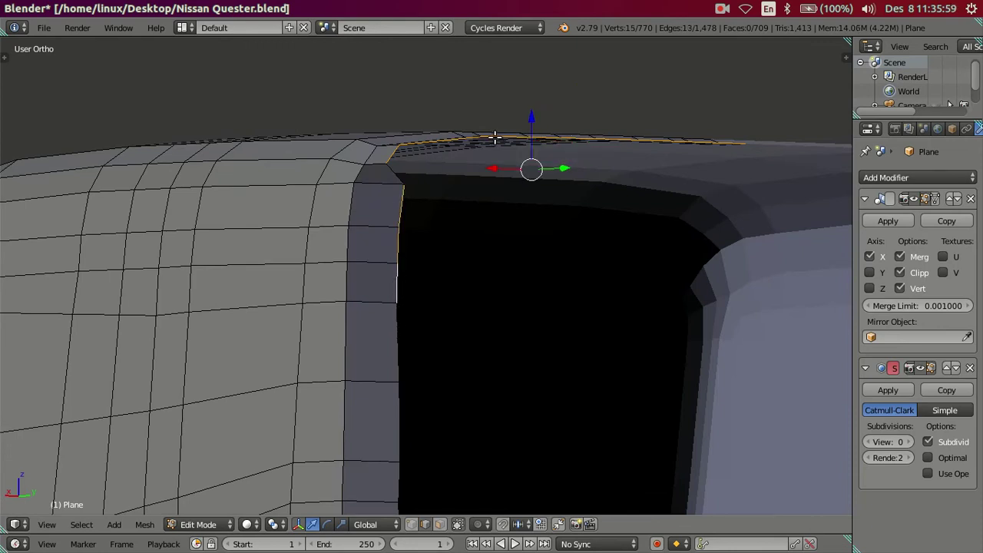
pyautogui.press('g')
pyautogui.press('z')
pyautogui.click(388, 207)
pyautogui.scroll(1, 388, 207)
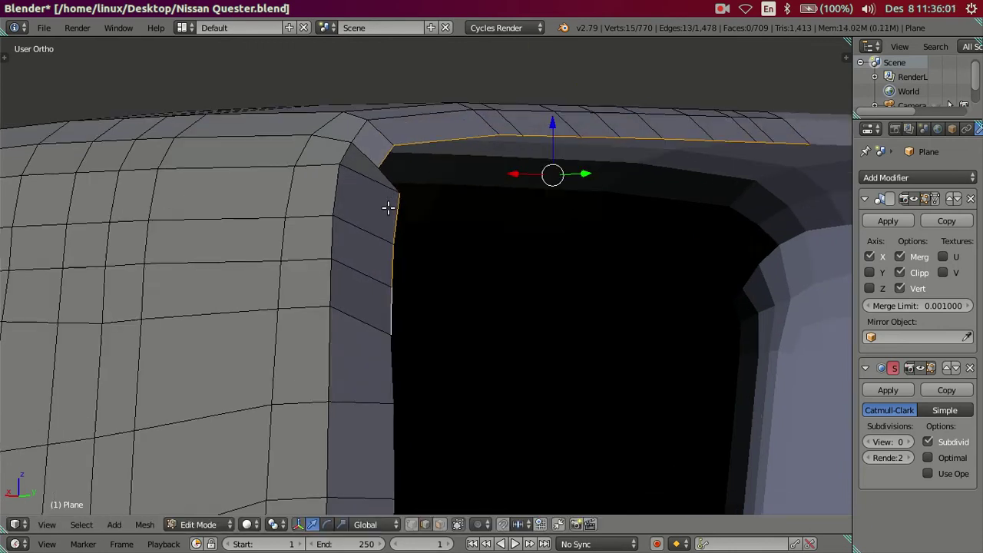
pyautogui.scroll(-2, 395, 176)
pyautogui.moveTo(420, 221)
pyautogui.mouseDown(button='middle')
pyautogui.moveTo(512, 285)
pyautogui.moveTo(469, 258)
pyautogui.mouseUp(button='middle')
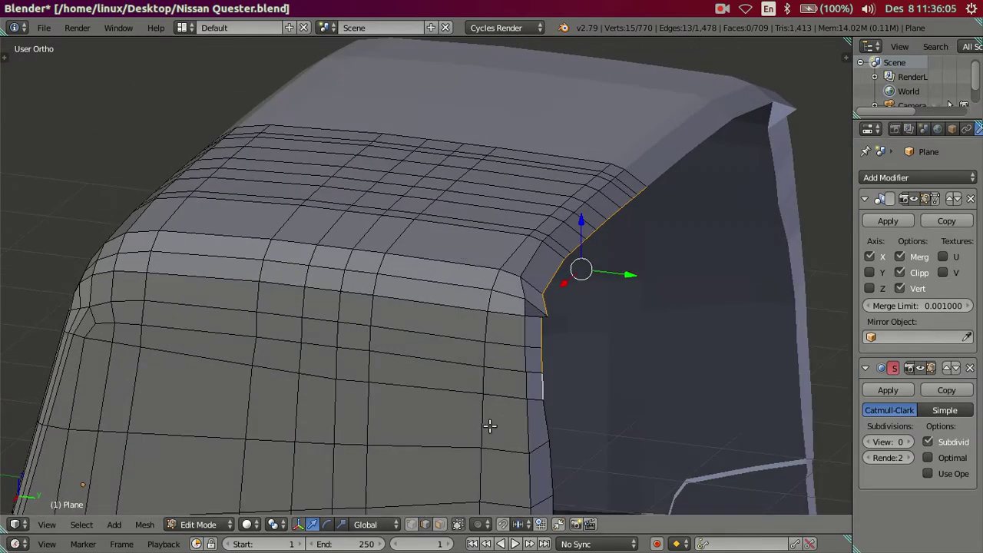
pyautogui.hotkey('ctrl', 'z')
# - Select the roof's rear corner edges and switch to the Right Ortho side view
pyautogui.press('a')
pyautogui.moveTo(565, 268)
pyautogui.mouseDown(button='middle')
pyautogui.moveTo(463, 302)
pyautogui.moveTo(518, 291)
pyautogui.moveTo(529, 300)
pyautogui.mouseUp(button='middle')
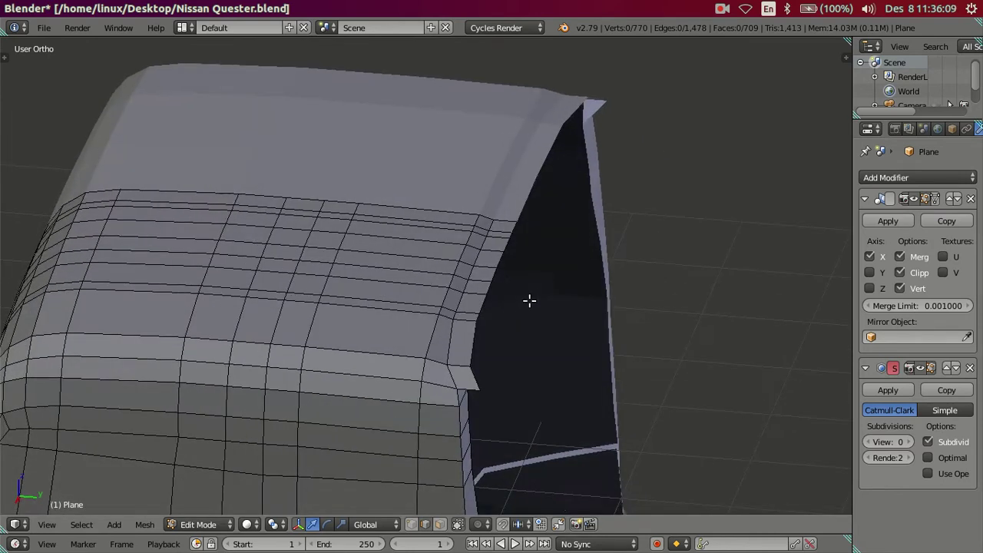
pyautogui.rightClick(478, 319)
pyautogui.scroll(2, 507, 276)
pyautogui.moveTo(505, 302); pyautogui.dragTo(518, 344, button='middle')
pyautogui.keyDown('ctrl'); pyautogui.rightClick(585, 193); pyautogui.keyUp('ctrl')
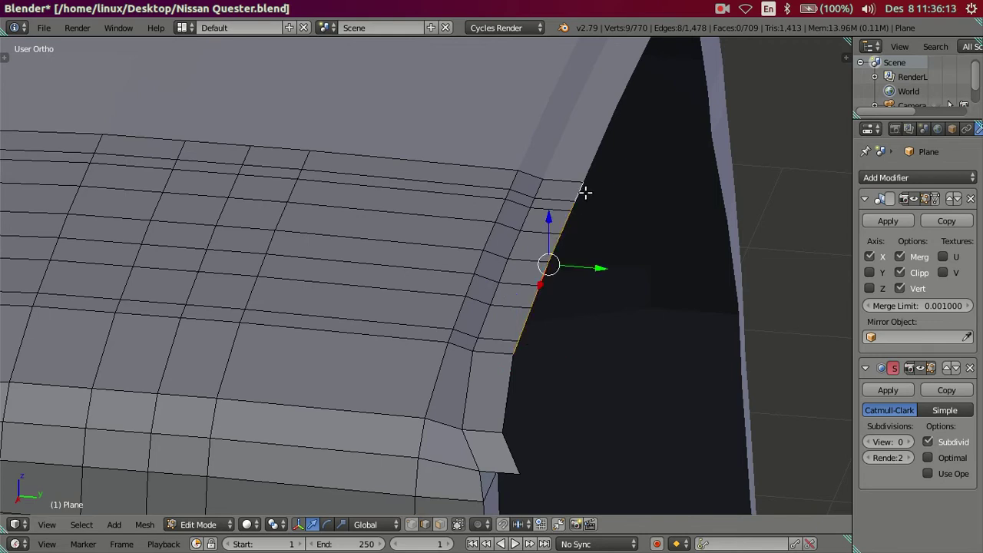
pyautogui.press('KP_3')
# - Lower the roof's rear corner edges vertically in wireframe to match the side photo
pyautogui.press('z')
pyautogui.keyDown('shift'); pyautogui.moveTo(604, 245); pyautogui.dragTo(503, 159, button='middle'); pyautogui.keyUp('shift')
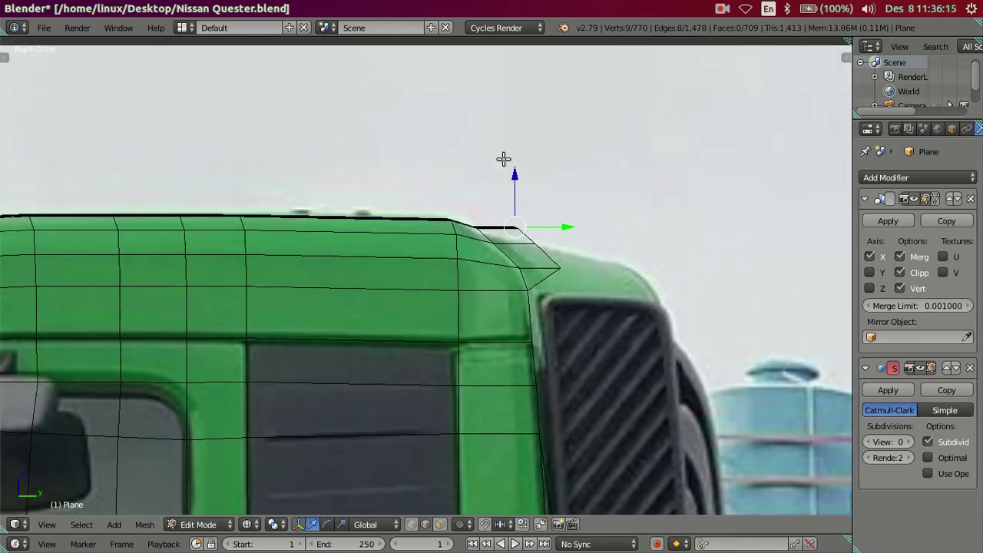
pyautogui.moveTo(516, 170); pyautogui.dragTo(527, 182)
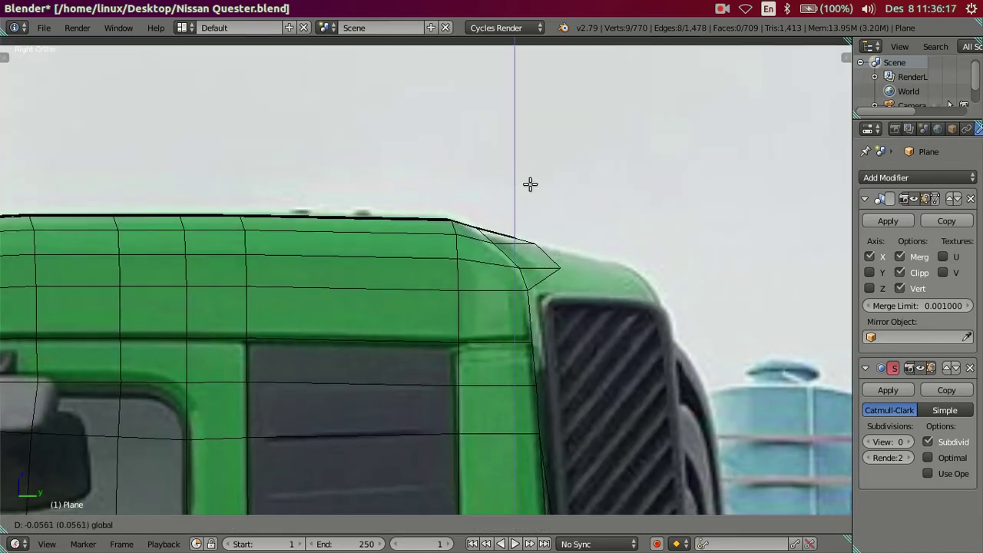
pyautogui.click(530, 184)
pyautogui.press('a')
# - Lower a roof-corner vertex and the corner's tip vertex along Z to follow the photo
pyautogui.scroll(2, 573, 284)
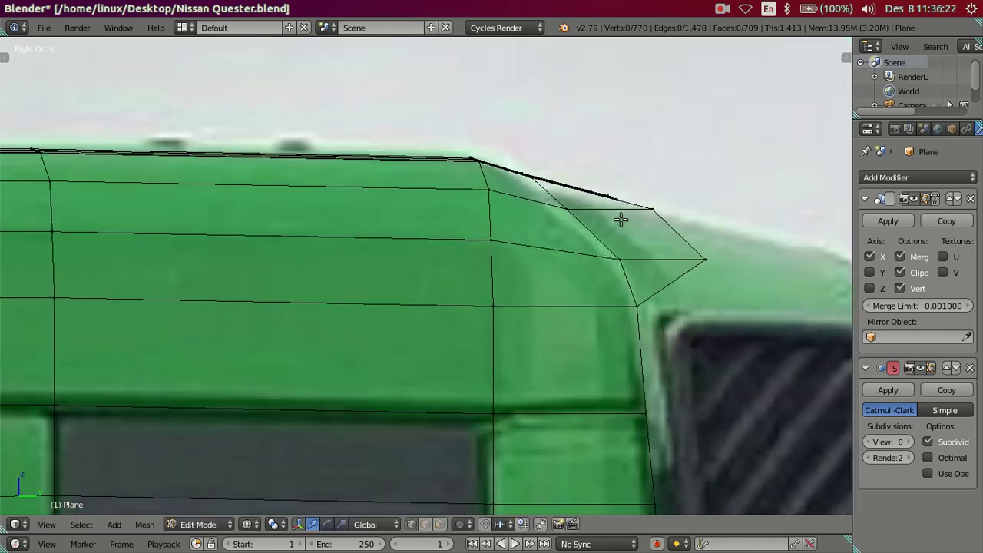
pyautogui.rightClick(653, 213)
pyautogui.press('z')
pyautogui.moveTo(654, 215); pyautogui.dragTo(648, 247, button='middle')
pyautogui.press('KP_3')
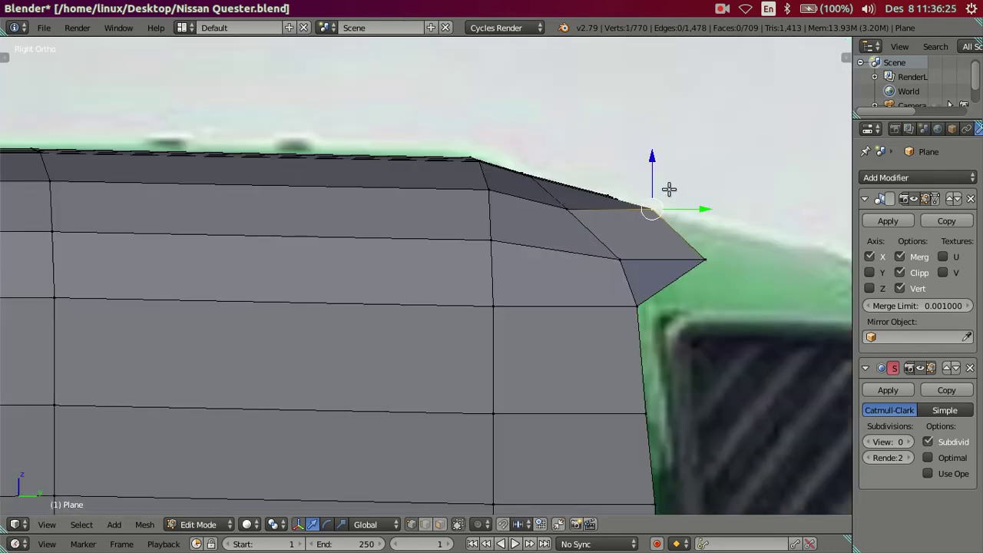
pyautogui.press('g')
pyautogui.press('z')
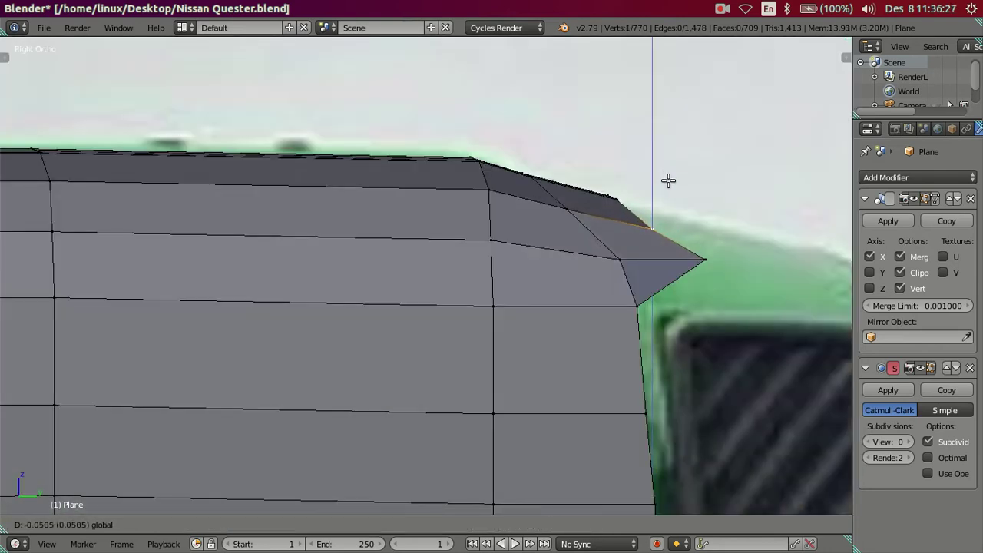
pyautogui.click(668, 180)
pyautogui.rightClick(704, 259)
pyautogui.press('g')
pyautogui.press('z')
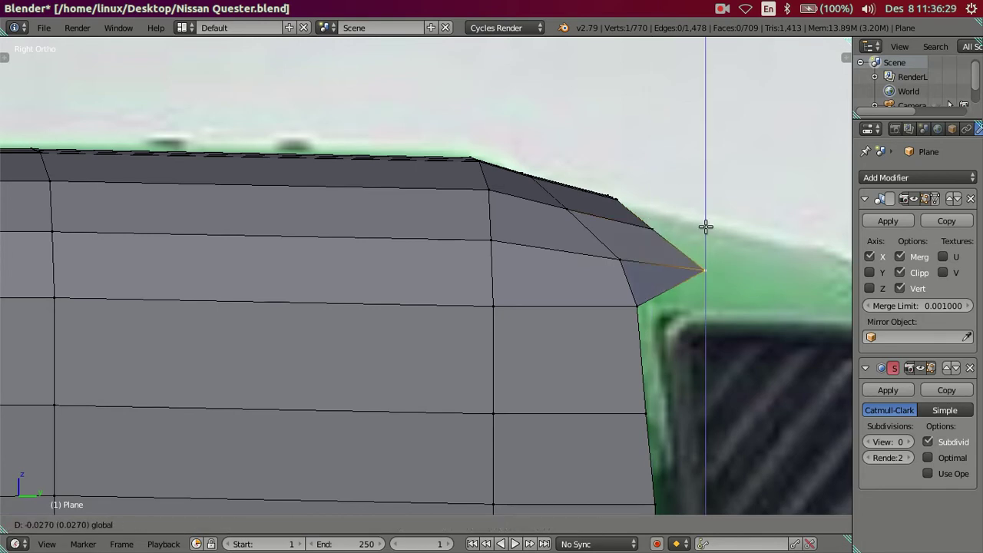
pyautogui.click(710, 236)
# - Shift a roof-corner vertex sideways along X by 0.2531 and switch to the front view
pyautogui.scroll(2, 699, 228)
pyautogui.scroll(2, 658, 259)
pyautogui.moveTo(658, 259)
pyautogui.mouseDown(button='middle')
pyautogui.moveTo(437, 299)
pyautogui.moveTo(399, 235)
pyautogui.moveTo(368, 366)
pyautogui.moveTo(358, 349)
pyautogui.mouseUp(button='middle')
pyautogui.rightClick(111, 336)
pyautogui.press('g')
pyautogui.press('x')
pyautogui.click(127, 326)
pyautogui.moveTo(127, 326)
pyautogui.mouseDown(button='middle')
pyautogui.moveTo(153, 325)
pyautogui.moveTo(205, 258)
pyautogui.moveTo(356, 312)
pyautogui.moveTo(357, 349)
pyautogui.moveTo(318, 340)
pyautogui.moveTo(507, 345)
pyautogui.moveTo(568, 289)
pyautogui.moveTo(547, 324)
pyautogui.moveTo(496, 223)
pyautogui.moveTo(518, 253)
pyautogui.moveTo(501, 240)
pyautogui.moveTo(500, 228)
pyautogui.moveTo(536, 213)
pyautogui.mouseUp(button='middle')
pyautogui.press('KP_1')
# - Select the top front-corner edge loop and view it in Front Ortho over the photo
pyautogui.scroll(2, 482, 275)
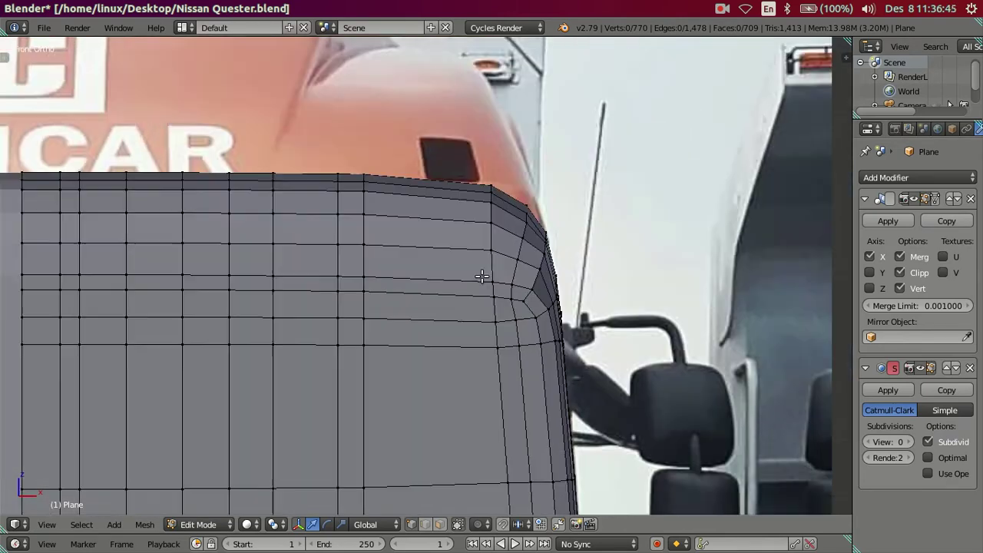
pyautogui.press('z')
pyautogui.scroll(2, 497, 254)
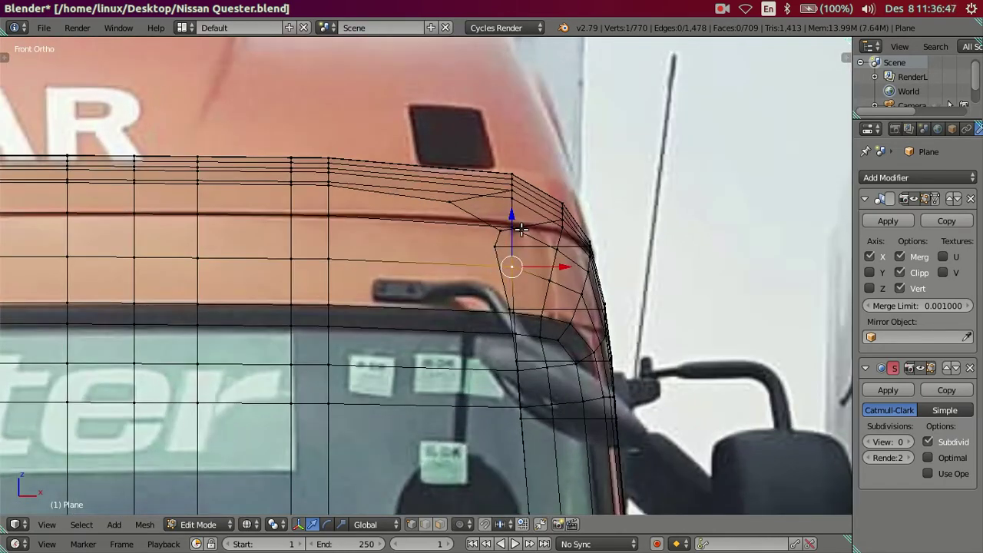
pyautogui.scroll(-4, 521, 229)
pyautogui.press('z')
pyautogui.moveTo(520, 229)
pyautogui.mouseDown(button='middle')
pyautogui.moveTo(515, 264)
pyautogui.moveTo(463, 276)
pyautogui.moveTo(414, 309)
pyautogui.moveTo(473, 274)
pyautogui.moveTo(518, 263)
pyautogui.moveTo(383, 256)
pyautogui.mouseUp(button='middle')
pyautogui.keyDown('alt'); pyautogui.rightClick(520, 263); pyautogui.keyUp('alt')
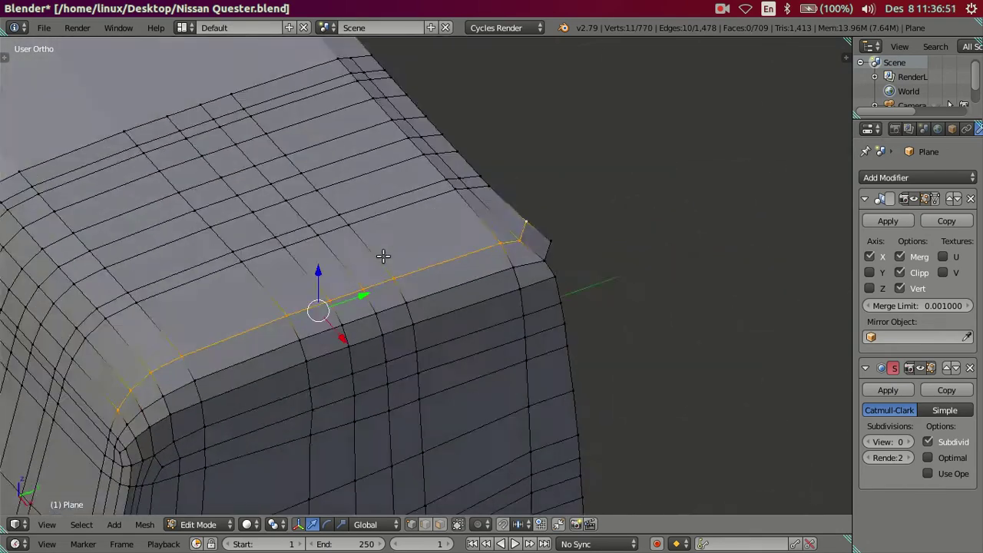
pyautogui.press('KP_1')
pyautogui.press('z')
pyautogui.scroll(2, 475, 280)
pyautogui.scroll(1, 475, 280)
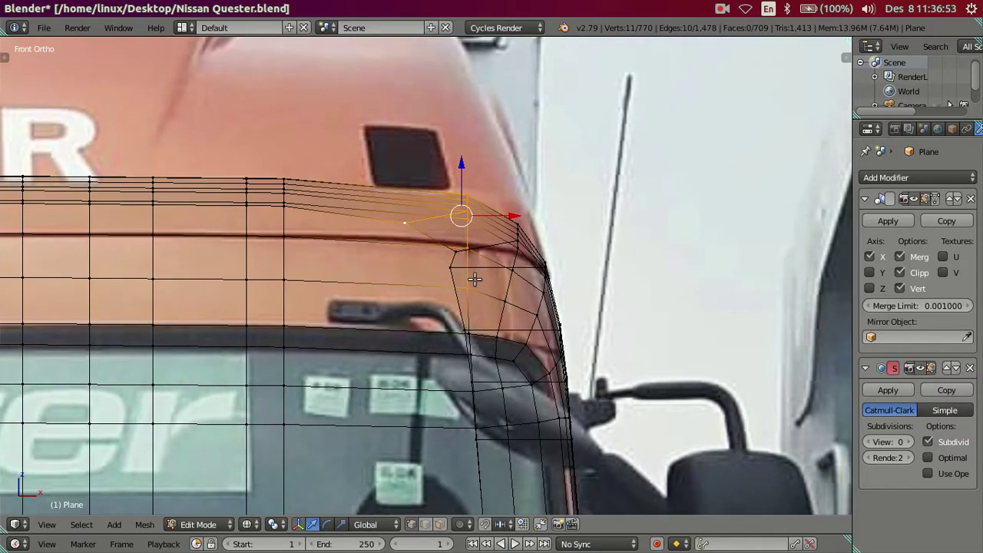
pyautogui.scroll(2, 475, 280)
pyautogui.press('z')
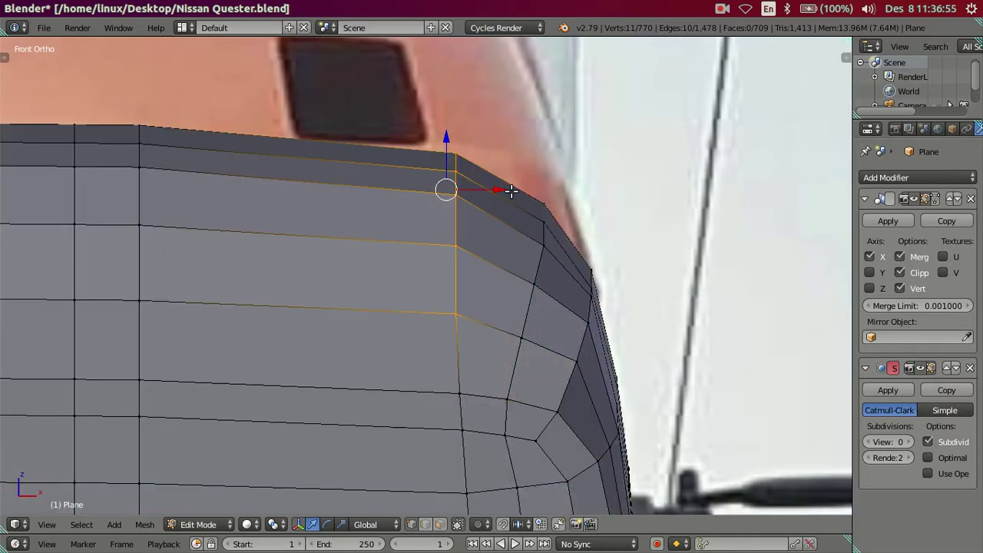
# - Pull the top edge loop inward along X in two moves (-0.0162), then deselect all
pyautogui.moveTo(511, 190); pyautogui.dragTo(493, 185)
pyautogui.keyDown('shift'); pyautogui.rightClick(450, 291); pyautogui.keyUp('shift')
pyautogui.moveTo(482, 180); pyautogui.dragTo(474, 158)
pyautogui.press('a')
pyautogui.scroll(-3, 496, 175)
pyautogui.scroll(-2, 533, 313)
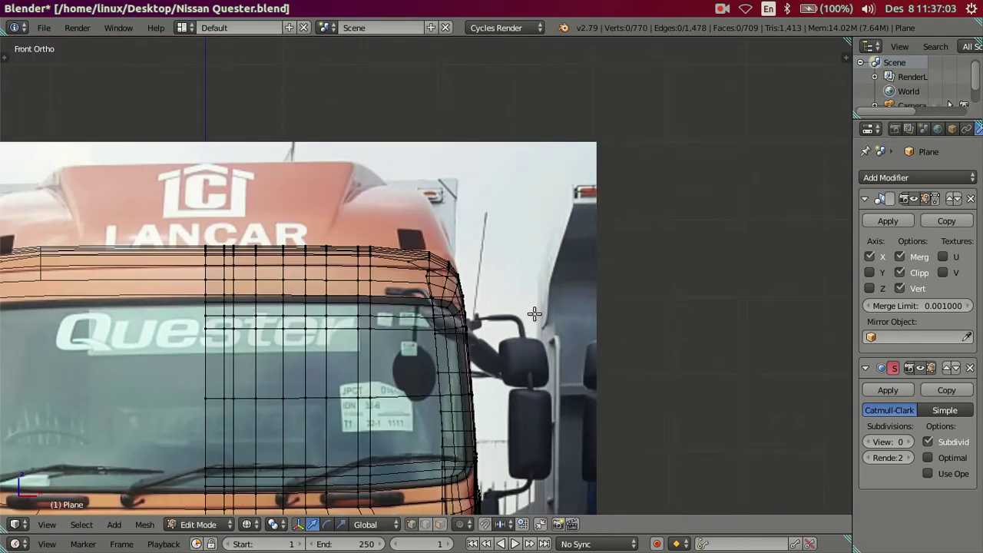
pyautogui.scroll(2, 533, 313)
pyautogui.scroll(2, 509, 322)
pyautogui.moveTo(509, 322)
pyautogui.mouseDown(button='middle')
pyautogui.moveTo(527, 379)
pyautogui.moveTo(476, 369)
pyautogui.moveTo(366, 443)
pyautogui.mouseUp(button='middle')
pyautogui.press('z')
pyautogui.scroll(-2, 351, 397)
# - Switch to Object Mode and set the Subdivision Surface viewport level to 2
pyautogui.press('Tab')
pyautogui.moveTo(351, 397); pyautogui.dragTo(390, 309, button='middle')
pyautogui.click(908, 441)
pyautogui.click(908, 441)
pyautogui.moveTo(507, 361)
pyautogui.mouseDown(button='middle')
pyautogui.moveTo(379, 397)
pyautogui.moveTo(394, 421)
pyautogui.moveTo(489, 411)
pyautogui.mouseUp(button='middle')
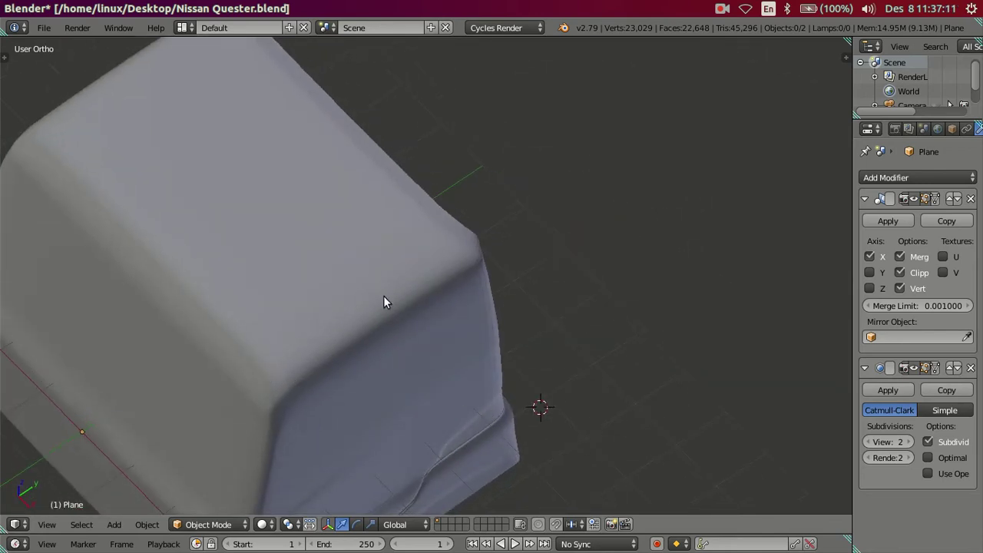
# - Inspect the smoothed cab and set the Subdivision Surface viewport level back to 0
pyautogui.press('Tab')
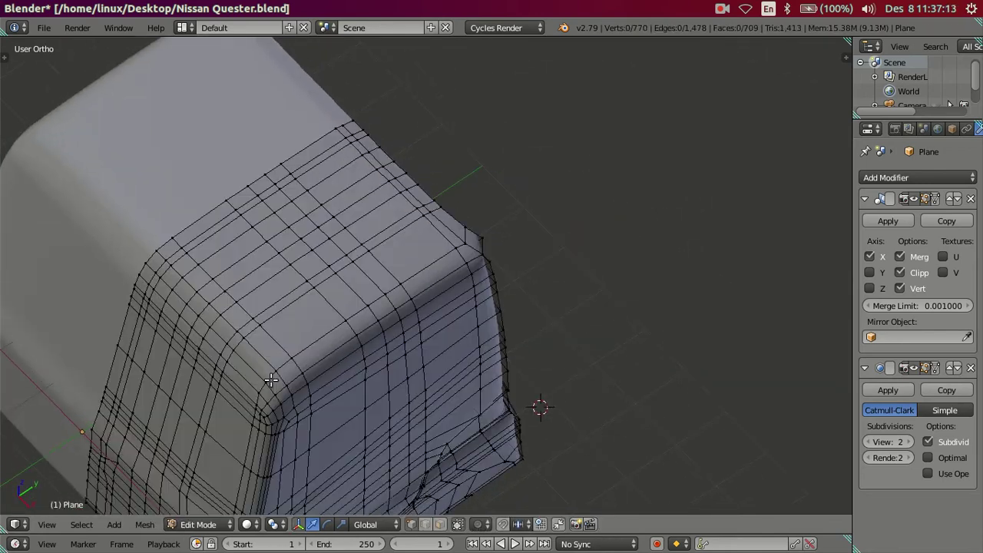
pyautogui.moveTo(271, 379)
pyautogui.mouseDown(button='middle')
pyautogui.moveTo(284, 351)
pyautogui.moveTo(450, 323)
pyautogui.moveTo(358, 347)
pyautogui.moveTo(417, 292)
pyautogui.moveTo(480, 320)
pyautogui.mouseUp(button='middle')
pyautogui.scroll(2, 476, 335)
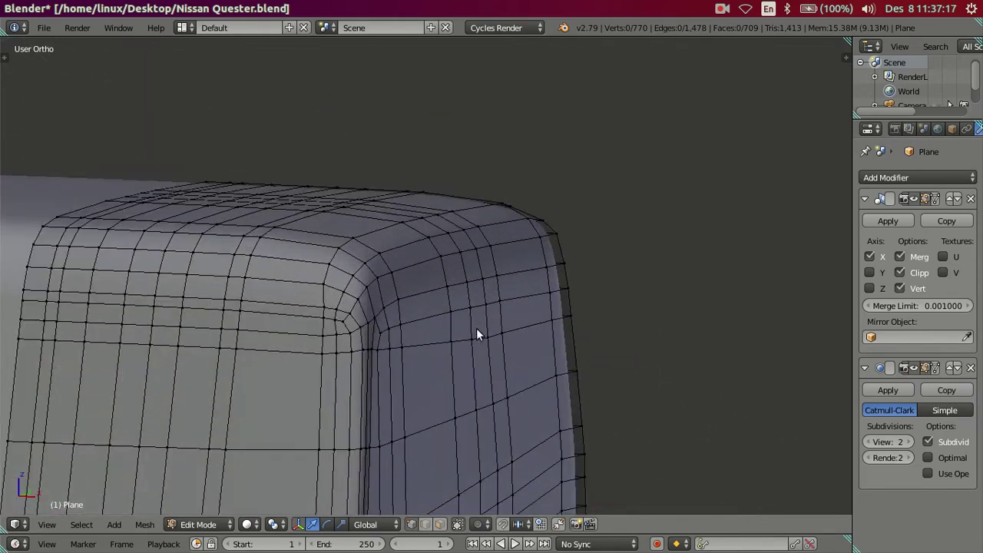
pyautogui.press('Tab')
pyautogui.click(869, 441)
pyautogui.click(869, 442)
# - Re-enter Edit Mode and orbit to the cab's front roof corner
pyautogui.press('Tab')
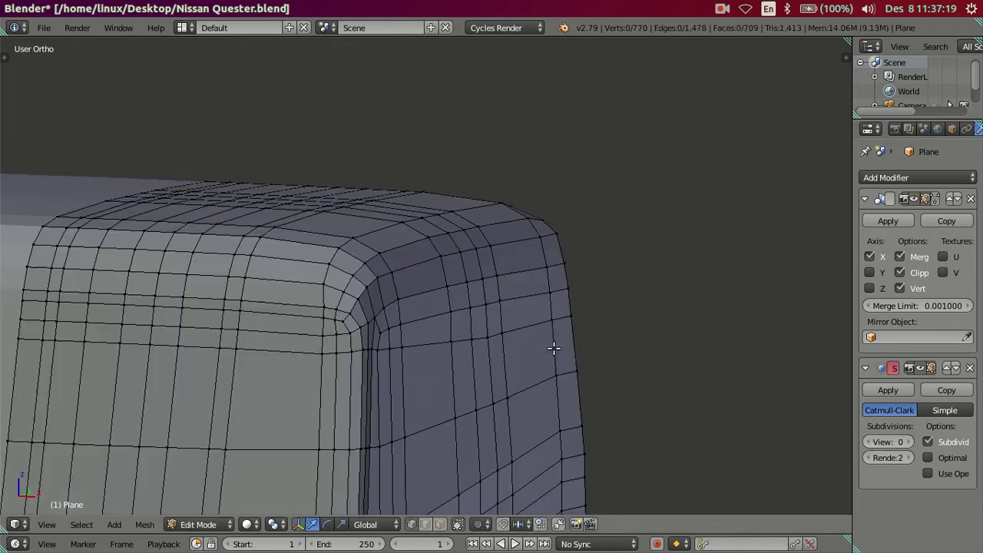
pyautogui.keyDown('alt'); pyautogui.rightClick(553, 346); pyautogui.keyUp('alt')
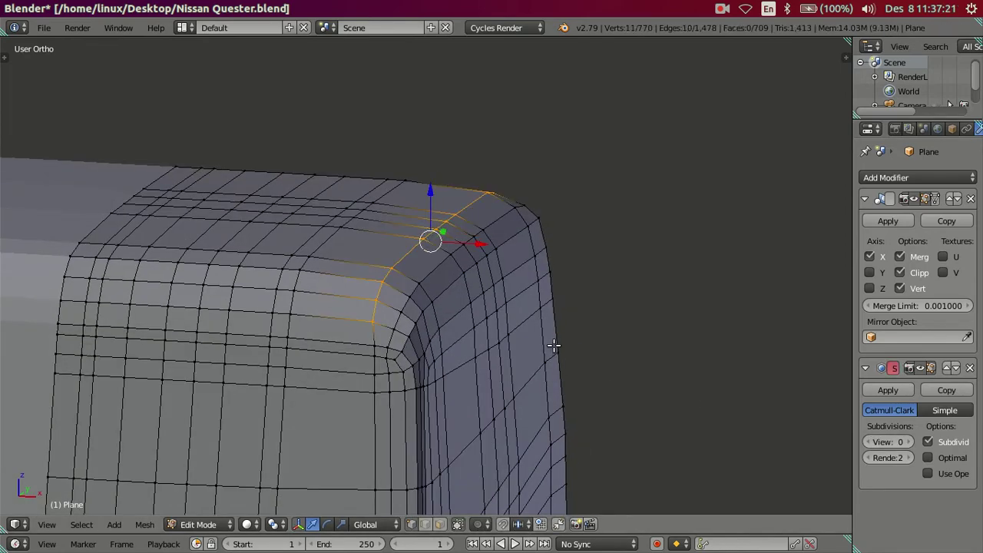
pyautogui.press('a')
pyautogui.moveTo(554, 346)
pyautogui.mouseDown(button='middle')
pyautogui.moveTo(479, 321)
pyautogui.moveTo(318, 309)
pyautogui.moveTo(297, 321)
pyautogui.moveTo(297, 294)
pyautogui.moveTo(328, 298)
pyautogui.moveTo(353, 281)
pyautogui.moveTo(412, 285)
pyautogui.moveTo(423, 268)
pyautogui.moveTo(415, 247)
pyautogui.moveTo(564, 264)
pyautogui.mouseUp(button='middle')
pyautogui.moveTo(631, 272)
pyautogui.mouseDown(button='middle')
pyautogui.moveTo(619, 300)
pyautogui.moveTo(605, 302)
pyautogui.moveTo(628, 307)
pyautogui.moveTo(635, 360)
pyautogui.moveTo(601, 403)
pyautogui.moveTo(585, 293)
pyautogui.mouseUp(button='middle')
# - Move a front-corner vertex along Y in two nudges
pyautogui.rightClick(551, 301)
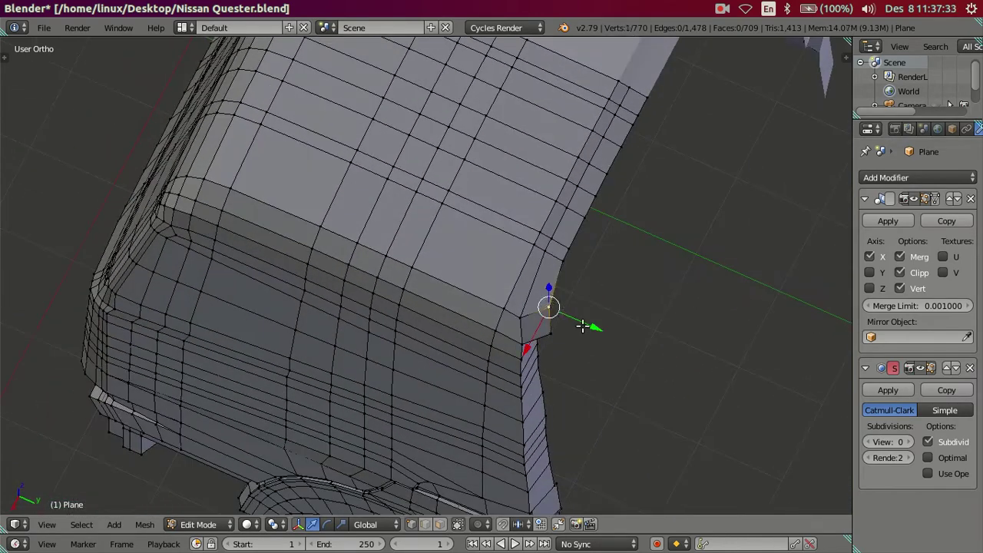
pyautogui.press('g')
pyautogui.press('y')
pyautogui.click(584, 328)
pyautogui.press('g')
pyautogui.press('y')
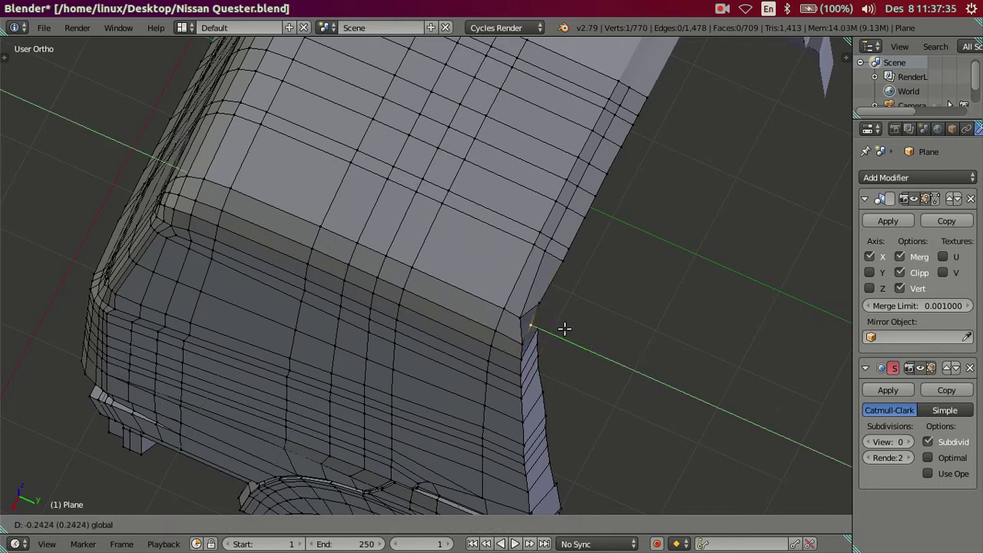
pyautogui.click(573, 329)
# - In the Right Ortho wireframe view, shift a roof-corner vertex along Y
pyautogui.press('KP_3')
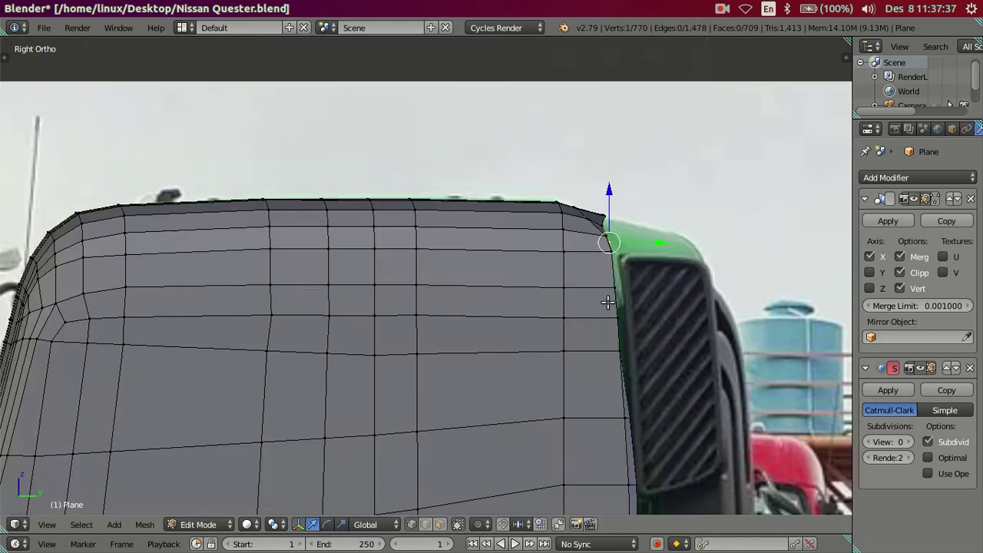
pyautogui.scroll(3, 621, 356)
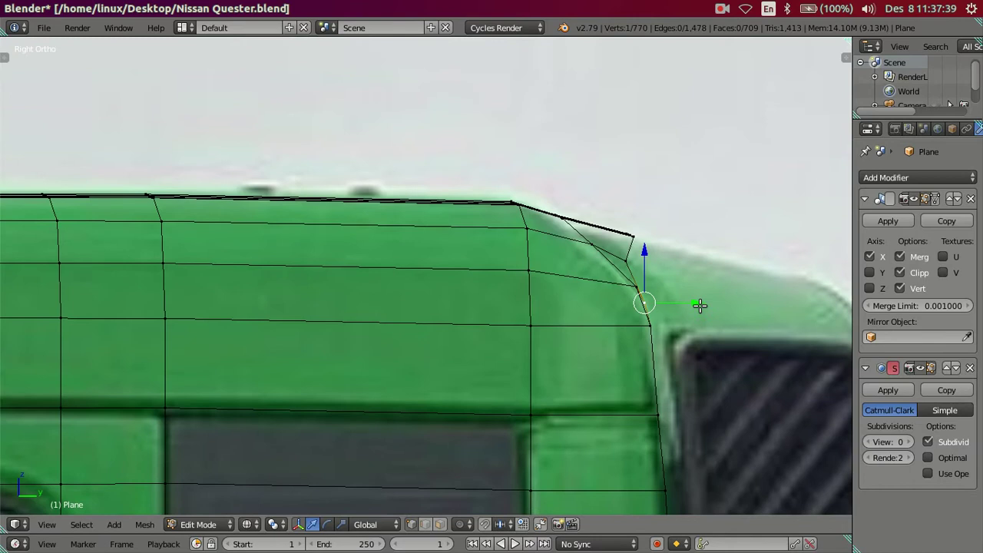
pyautogui.scroll(1, 699, 311)
pyautogui.keyDown('shift'); pyautogui.moveTo(699, 311); pyautogui.dragTo(577, 308, button='middle'); pyautogui.keyUp('shift')
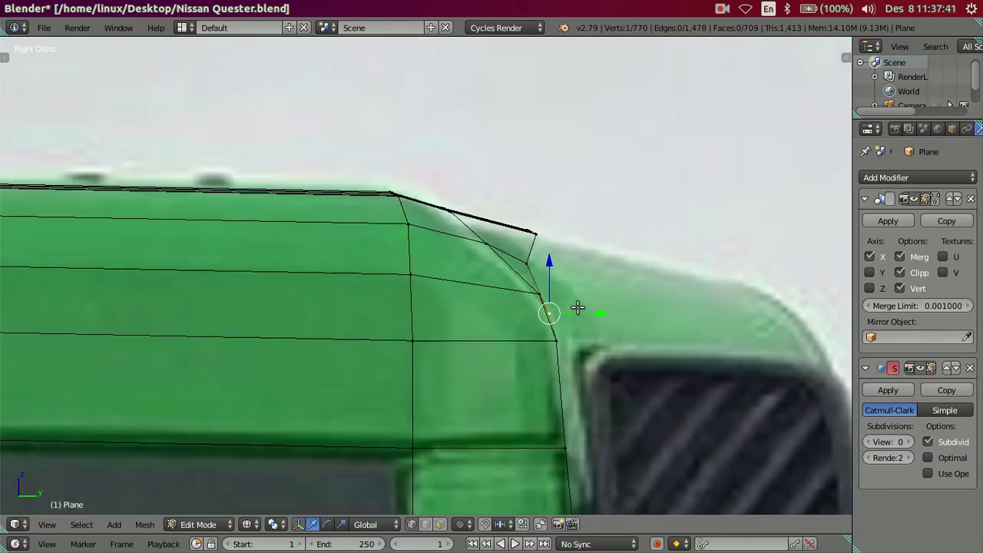
pyautogui.press('z')
pyautogui.rightClick(546, 261)
pyautogui.press('z')
pyautogui.press('g')
pyautogui.press('y')
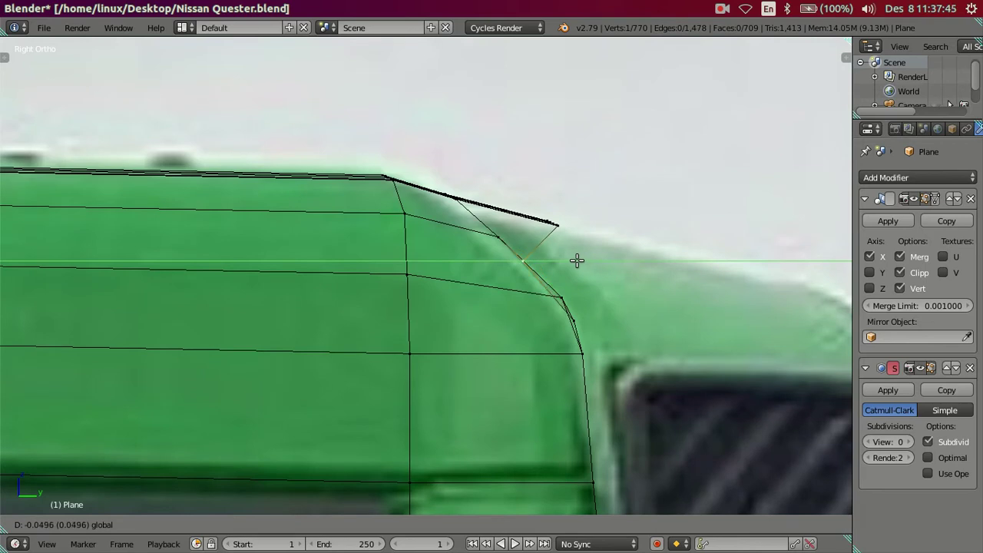
pyautogui.click(576, 261)
# - Move another corner vertex along Z, then along Y, toward the photo's curve
pyautogui.rightClick(589, 303)
pyautogui.press('g')
pyautogui.press('z')
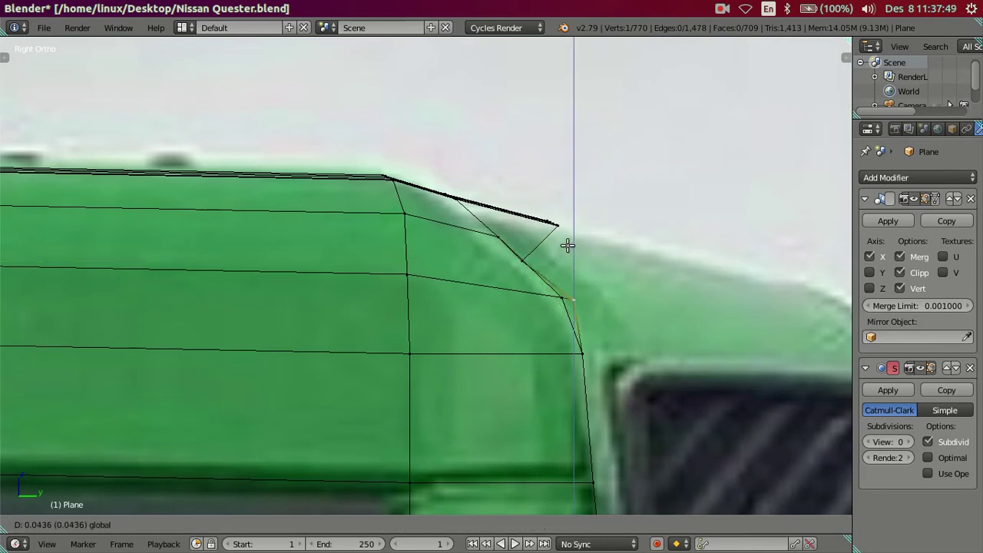
pyautogui.click(573, 246)
pyautogui.press('g')
pyautogui.press('y')
pyautogui.click(601, 292)
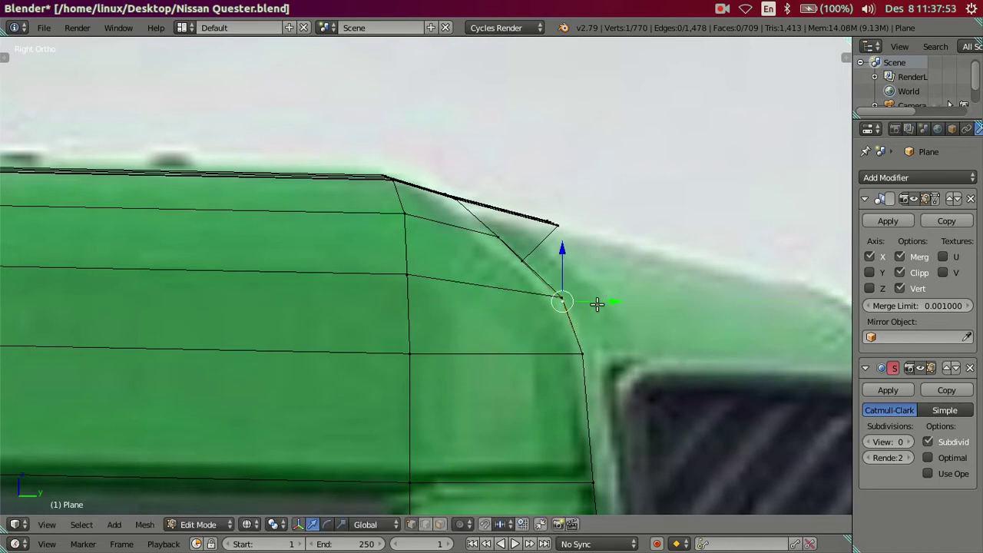
# - Reposition the roof-corner vertex by Dy -0.0489 and Dz 0.0537 to follow the curved roof
pyautogui.scroll(4, 591, 302)
pyautogui.press('g')
pyautogui.press('z')
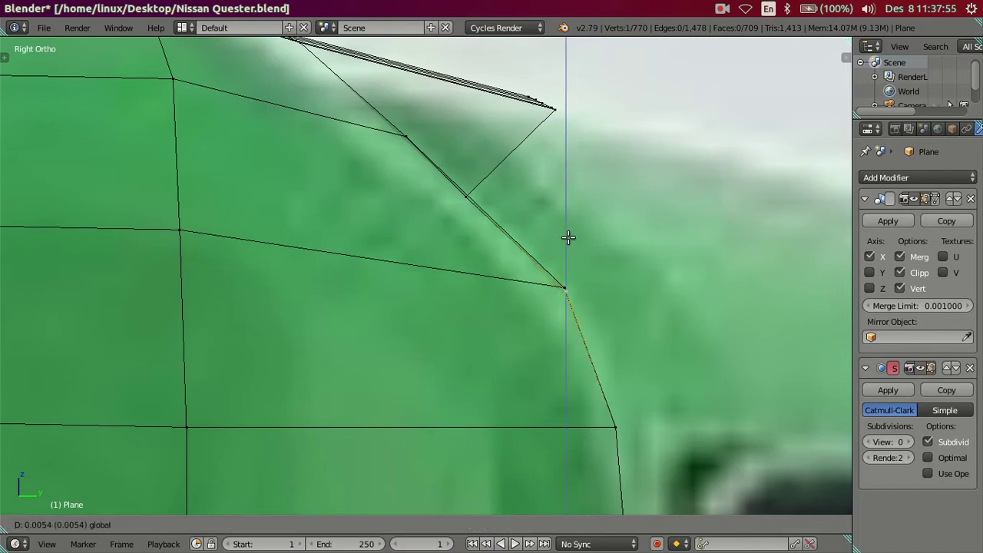
pyautogui.click(568, 237)
pyautogui.press('g')
pyautogui.press('y')
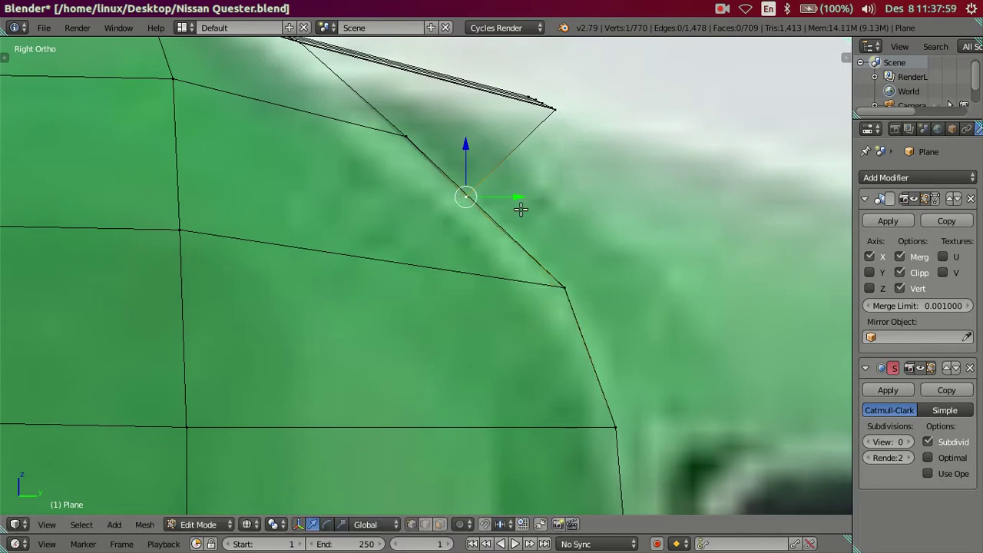
pyautogui.press('g')
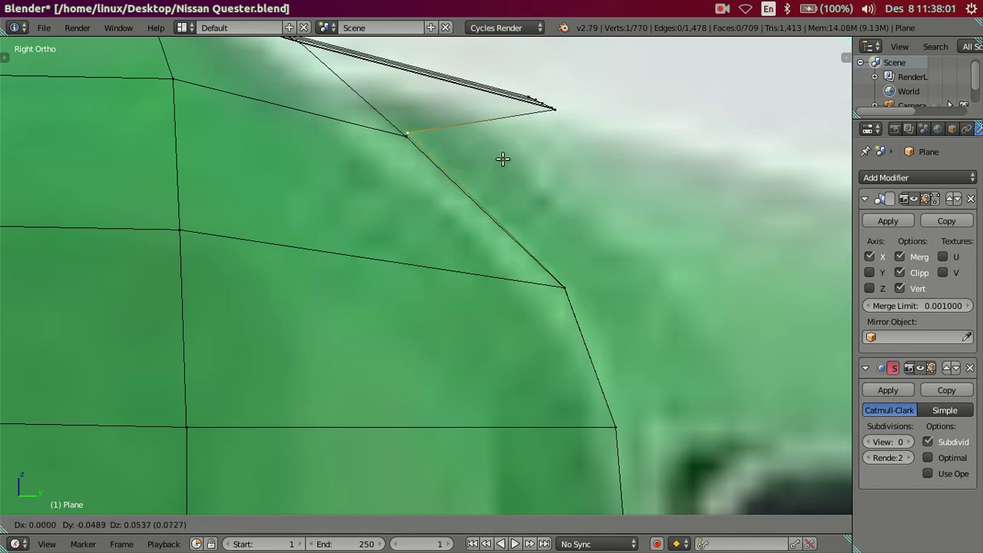
pyautogui.click(502, 162)
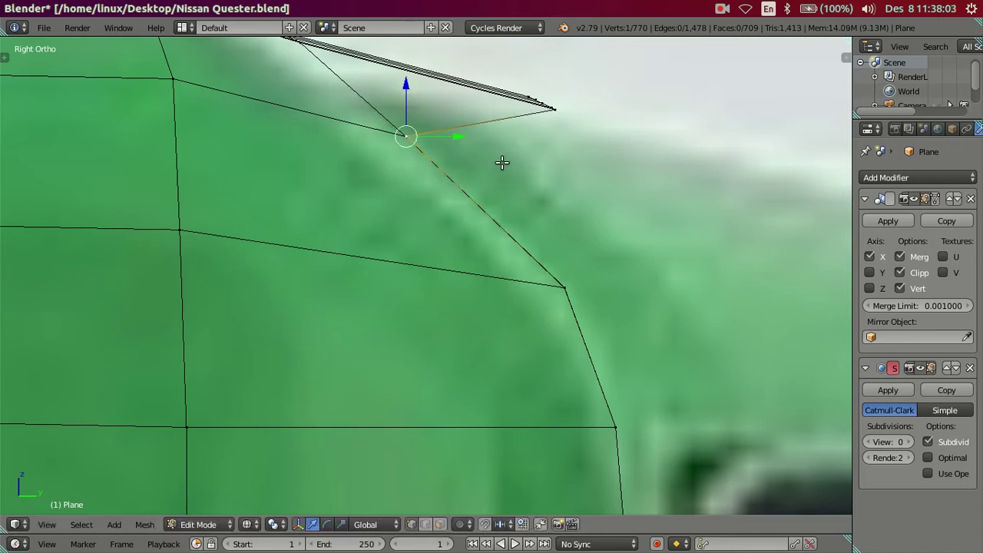
pyautogui.scroll(-4, 491, 207)
# - In solid shading, slide the roof-corner vertex left along X and check it from the top view
pyautogui.press('z')
pyautogui.moveTo(531, 252)
pyautogui.mouseDown(button='middle')
pyautogui.moveTo(439, 307)
pyautogui.moveTo(391, 302)
pyautogui.moveTo(354, 325)
pyautogui.moveTo(358, 316)
pyautogui.moveTo(388, 341)
pyautogui.mouseUp(button='middle')
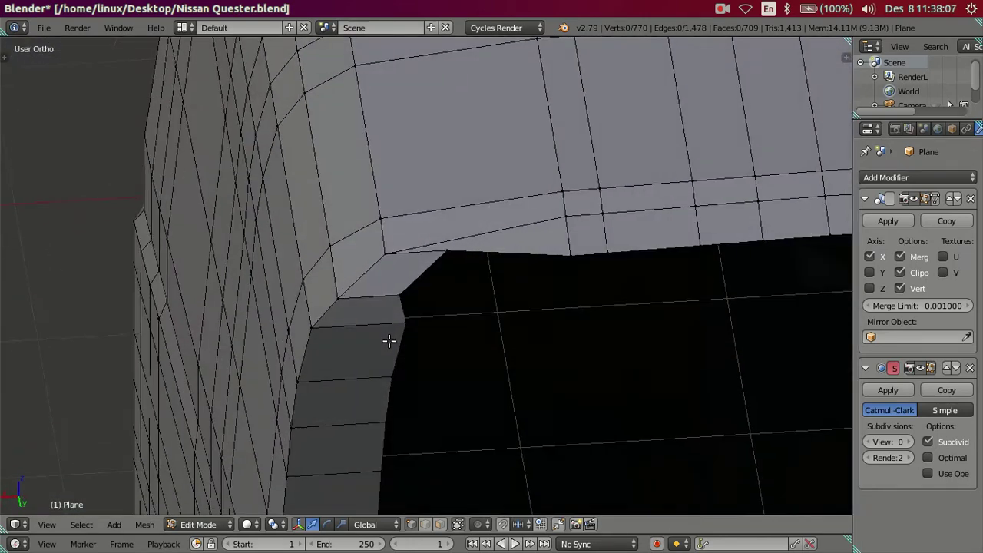
pyautogui.moveTo(428, 249)
pyautogui.mouseDown()
pyautogui.moveTo(335, 263)
pyautogui.moveTo(343, 267)
pyautogui.mouseUp()
pyautogui.moveTo(466, 281)
pyautogui.mouseDown(button='middle')
pyautogui.moveTo(524, 213)
pyautogui.moveTo(592, 281)
pyautogui.mouseUp(button='middle')
pyautogui.scroll(3, 611, 337)
pyautogui.moveTo(612, 336)
pyautogui.mouseDown(button='middle')
pyautogui.moveTo(632, 377)
pyautogui.moveTo(654, 386)
pyautogui.moveTo(687, 369)
pyautogui.moveTo(695, 384)
pyautogui.moveTo(634, 322)
pyautogui.mouseUp(button='middle')
pyautogui.press('KP_7')
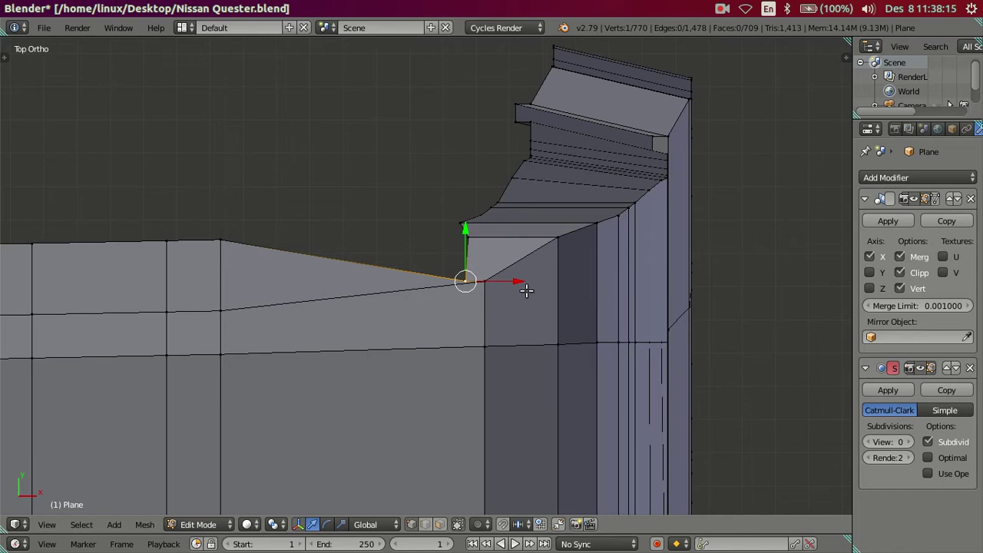
pyautogui.keyDown('shift'); pyautogui.moveTo(526, 290); pyautogui.dragTo(534, 281, button='middle'); pyautogui.keyUp('shift')
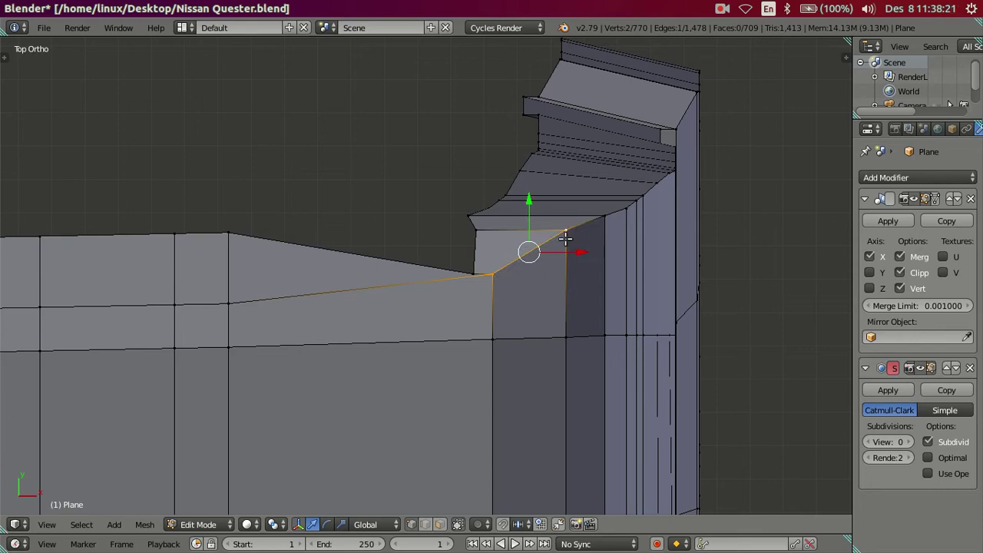
# - Nudge the selected roof-corner edge slightly left along X, checked against the side reference photo
pyautogui.press('KP_3')
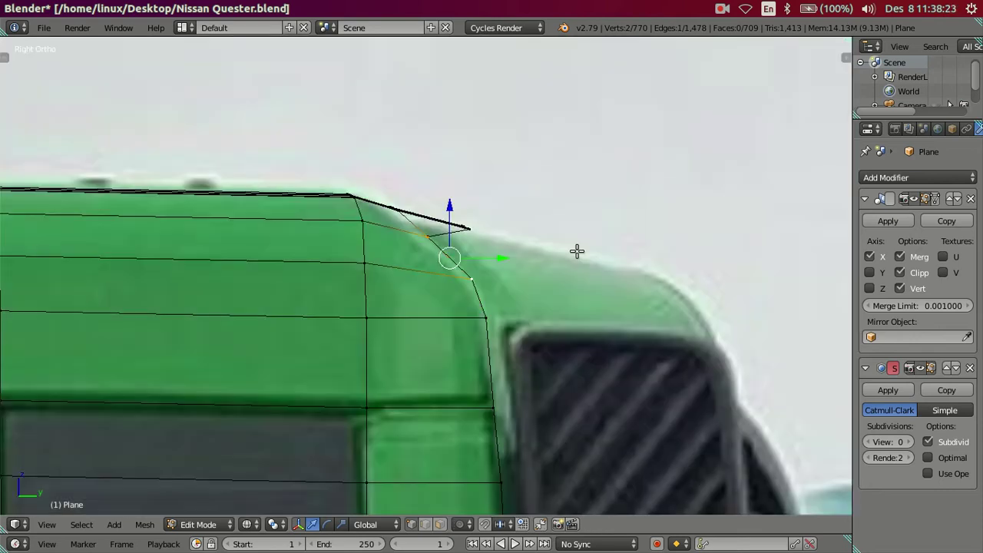
pyautogui.scroll(-3, 577, 252)
pyautogui.scroll(-2, 579, 257)
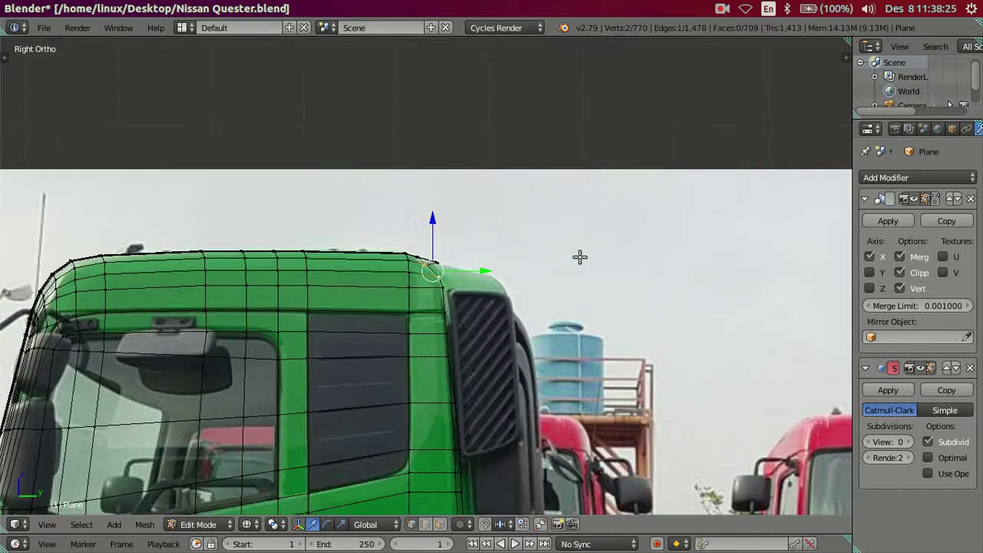
pyautogui.scroll(2, 580, 256)
pyautogui.scroll(2, 579, 256)
pyautogui.moveTo(580, 256)
pyautogui.mouseDown(button='middle')
pyautogui.moveTo(448, 248)
pyautogui.moveTo(425, 263)
pyautogui.moveTo(443, 356)
pyautogui.moveTo(487, 433)
pyautogui.moveTo(581, 438)
pyautogui.mouseUp(button='middle')
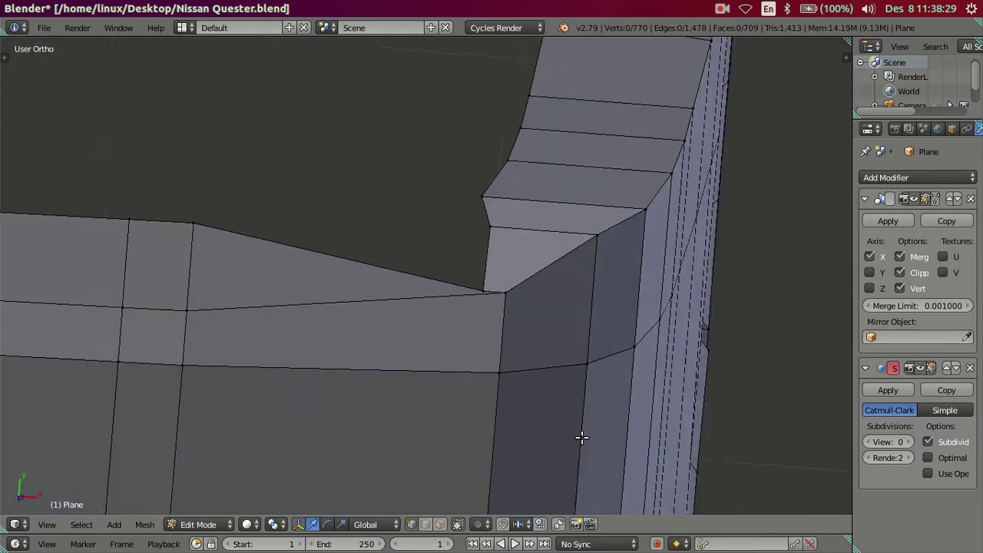
pyautogui.moveTo(531, 261); pyautogui.dragTo(522, 250)
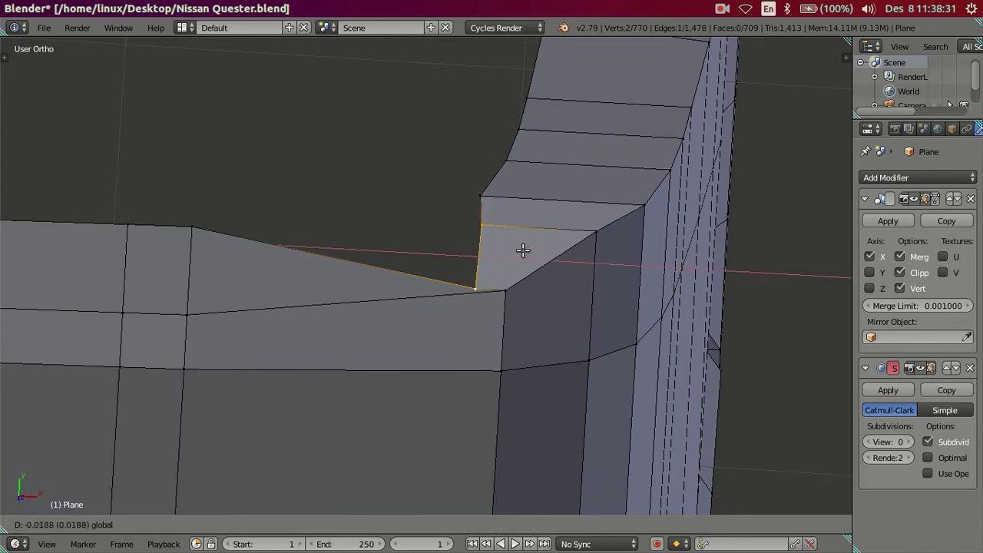
pyautogui.click(517, 246)
# - Slide a corner vertex along Y, then raise a vertex along Z to match the side reference
pyautogui.moveTo(515, 248)
pyautogui.mouseDown(button='middle')
pyautogui.moveTo(533, 251)
pyautogui.moveTo(388, 358)
pyautogui.moveTo(314, 296)
pyautogui.moveTo(272, 290)
pyautogui.moveTo(333, 235)
pyautogui.moveTo(458, 199)
pyautogui.moveTo(425, 191)
pyautogui.moveTo(325, 261)
pyautogui.moveTo(369, 281)
pyautogui.moveTo(437, 367)
pyautogui.moveTo(504, 356)
pyautogui.moveTo(446, 323)
pyautogui.mouseUp(button='middle')
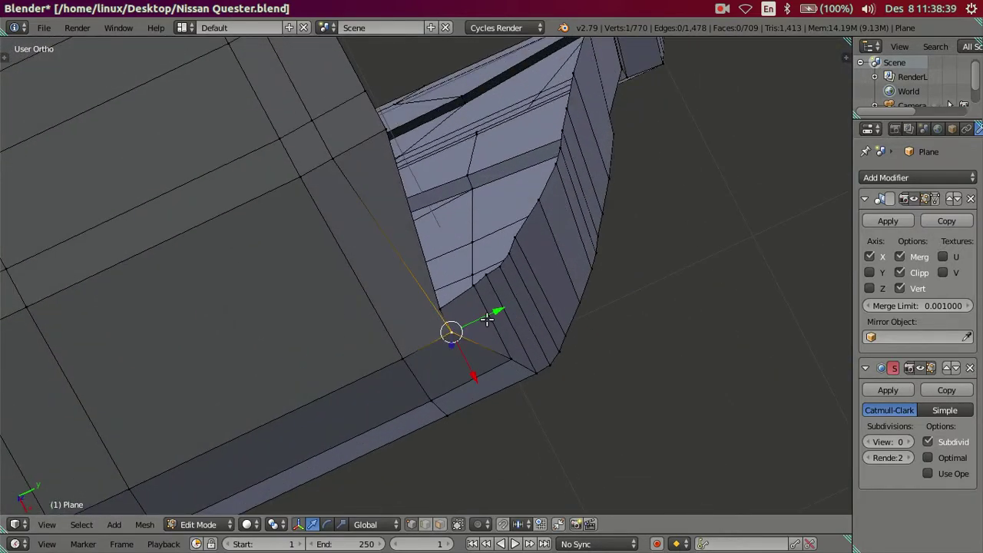
pyautogui.moveTo(487, 319); pyautogui.dragTo(475, 312)
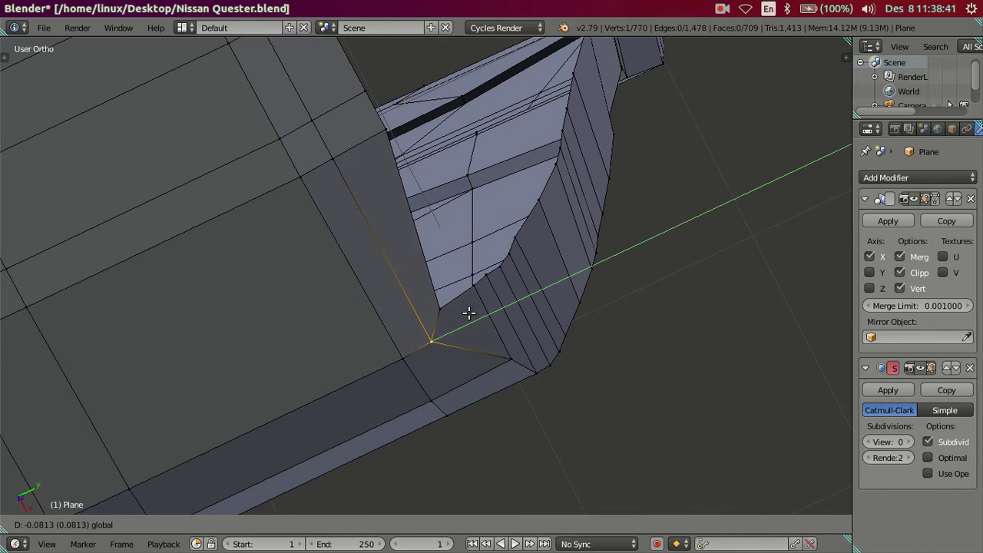
pyautogui.click(468, 313)
pyautogui.moveTo(469, 313)
pyautogui.mouseDown(button='middle')
pyautogui.moveTo(456, 248)
pyautogui.moveTo(515, 200)
pyautogui.moveTo(467, 281)
pyautogui.moveTo(542, 299)
pyautogui.moveTo(435, 329)
pyautogui.moveTo(397, 430)
pyautogui.moveTo(384, 303)
pyautogui.moveTo(395, 334)
pyautogui.moveTo(527, 294)
pyautogui.moveTo(548, 300)
pyautogui.moveTo(475, 266)
pyautogui.mouseUp(button='middle')
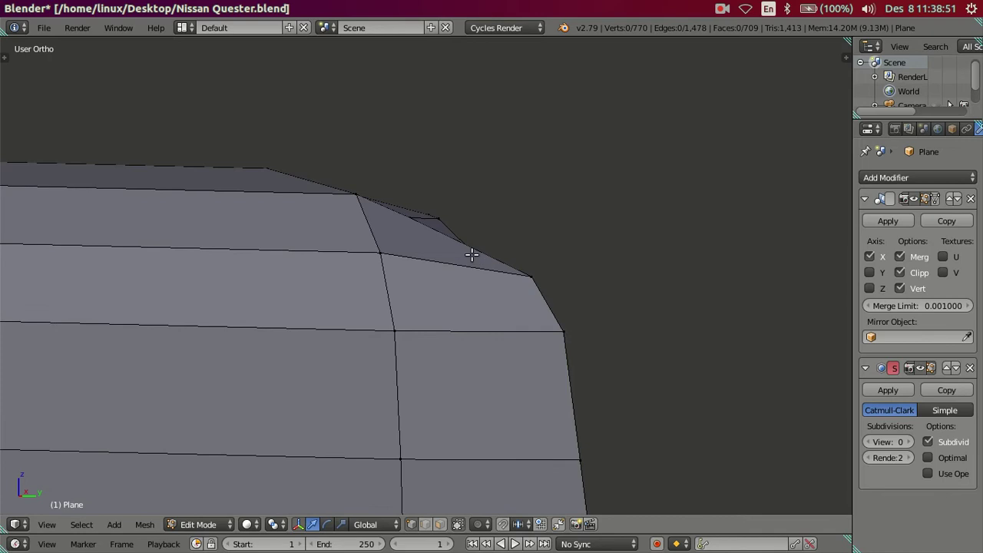
pyautogui.press('KP_3')
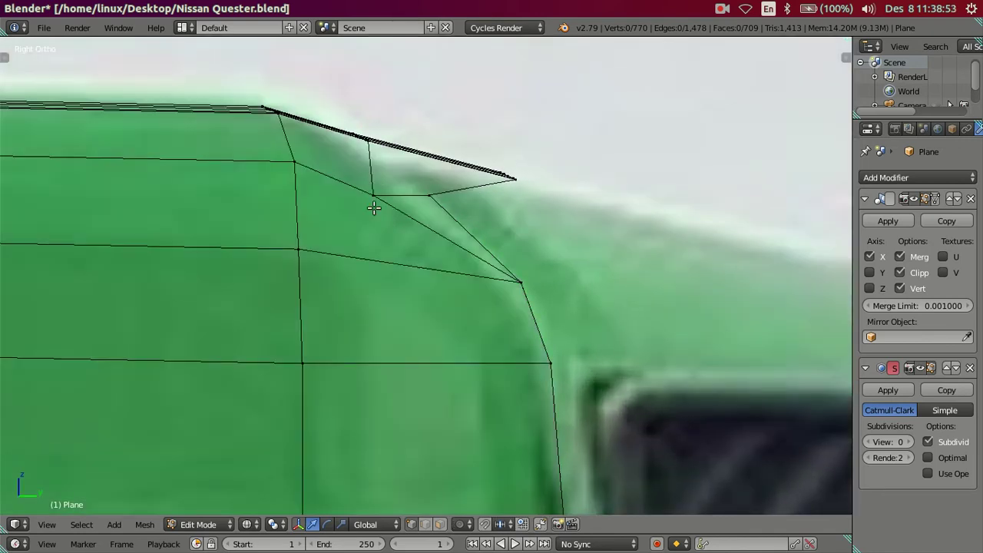
pyautogui.moveTo(376, 144); pyautogui.dragTo(393, 122)
pyautogui.moveTo(409, 130)
pyautogui.mouseDown(button='middle')
pyautogui.moveTo(453, 174)
pyautogui.moveTo(607, 252)
pyautogui.moveTo(528, 241)
pyautogui.moveTo(414, 268)
pyautogui.moveTo(329, 259)
pyautogui.moveTo(483, 248)
pyautogui.moveTo(558, 285)
pyautogui.moveTo(518, 284)
pyautogui.moveTo(485, 363)
pyautogui.moveTo(456, 336)
pyautogui.moveTo(481, 325)
pyautogui.moveTo(461, 328)
pyautogui.moveTo(485, 252)
pyautogui.moveTo(440, 314)
pyautogui.moveTo(458, 351)
pyautogui.moveTo(448, 275)
pyautogui.mouseUp(button='middle')
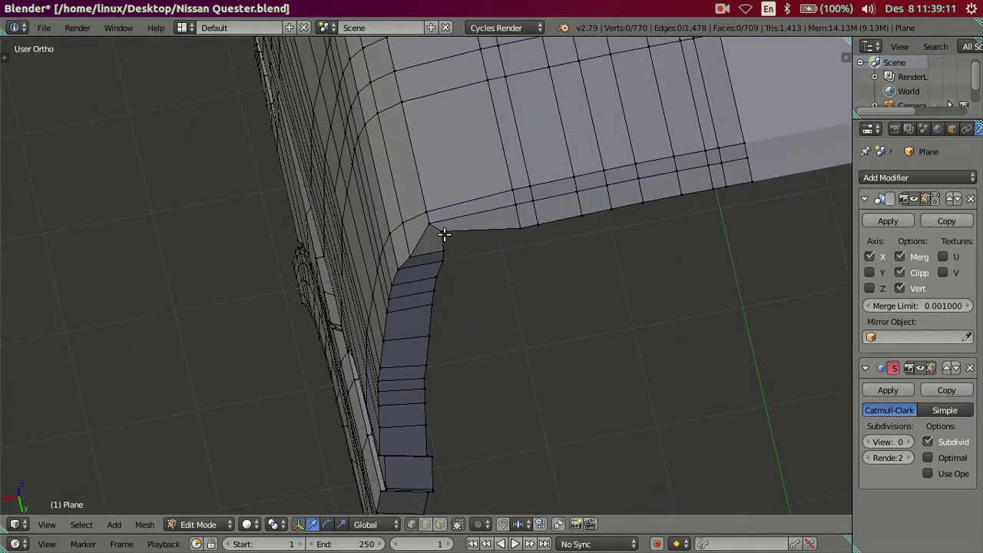
# - Move the selected rear door-opening edge loop sideways along X, then deselect all
pyautogui.scroll(-3, 436, 413)
pyautogui.moveTo(467, 410); pyautogui.dragTo(468, 351, button='middle')
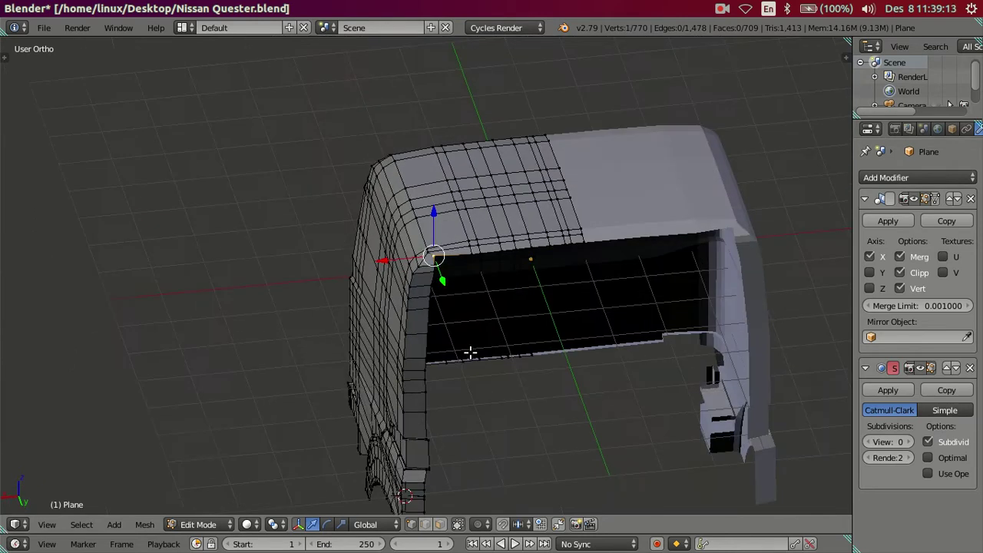
pyautogui.scroll(-2, 463, 443)
pyautogui.moveTo(435, 434); pyautogui.dragTo(465, 333, button='middle')
pyautogui.scroll(2, 478, 483)
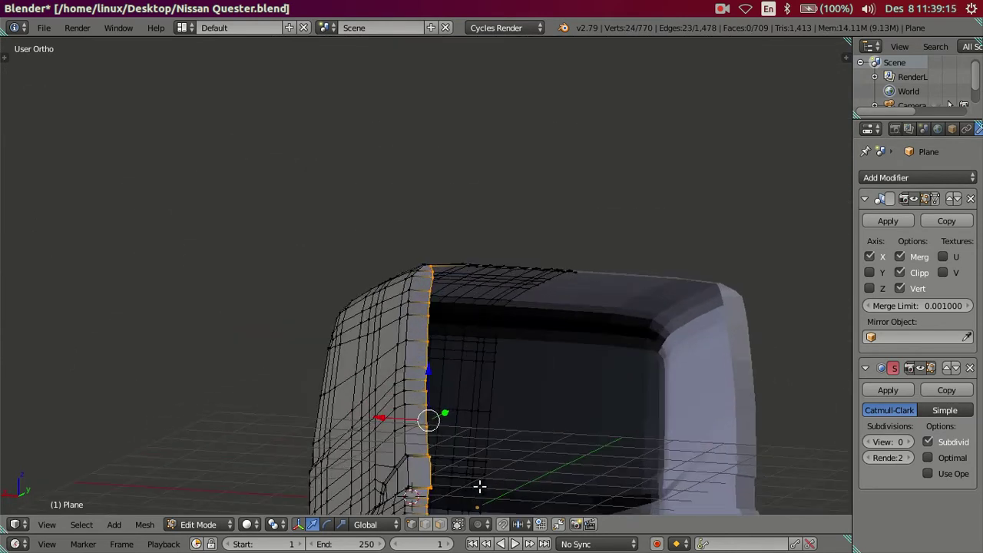
pyautogui.scroll(3, 544, 206)
pyautogui.scroll(2, 544, 239)
pyautogui.moveTo(545, 232)
pyautogui.mouseDown(button='middle')
pyautogui.moveTo(492, 323)
pyautogui.moveTo(437, 314)
pyautogui.moveTo(443, 230)
pyautogui.moveTo(433, 273)
pyautogui.mouseUp(button='middle')
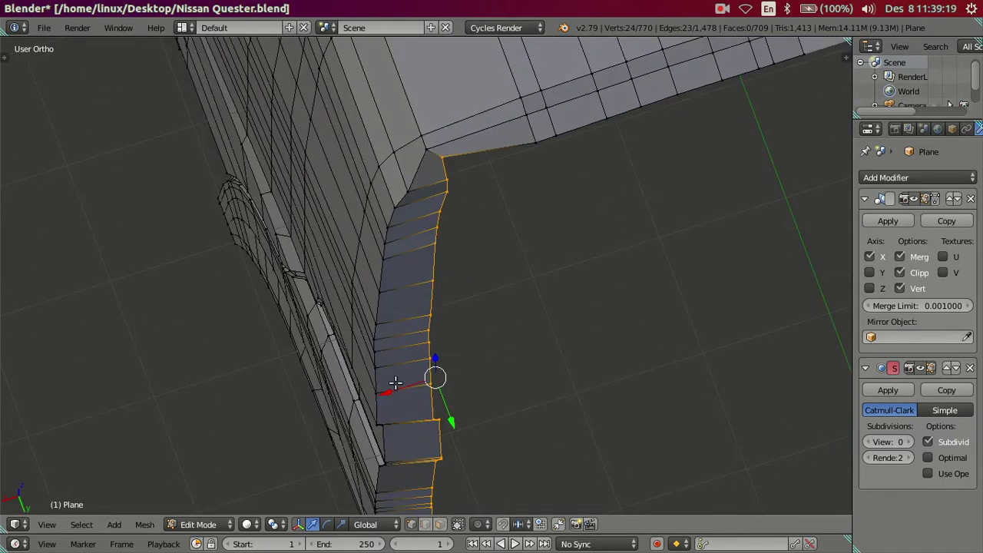
pyautogui.press('g')
pyautogui.press('x')
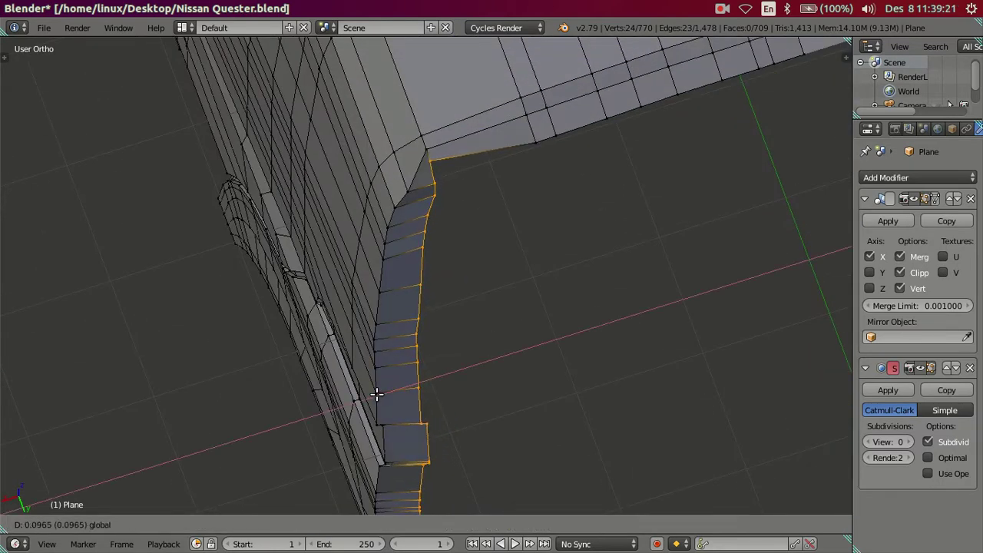
pyautogui.click(379, 395)
pyautogui.press('a')
# - Compare the roof corner with the red truck reference photo and zoom in on it
pyautogui.moveTo(461, 256)
pyautogui.mouseDown(button='middle')
pyautogui.moveTo(453, 408)
pyautogui.moveTo(434, 317)
pyautogui.moveTo(456, 310)
pyautogui.mouseUp(button='middle')
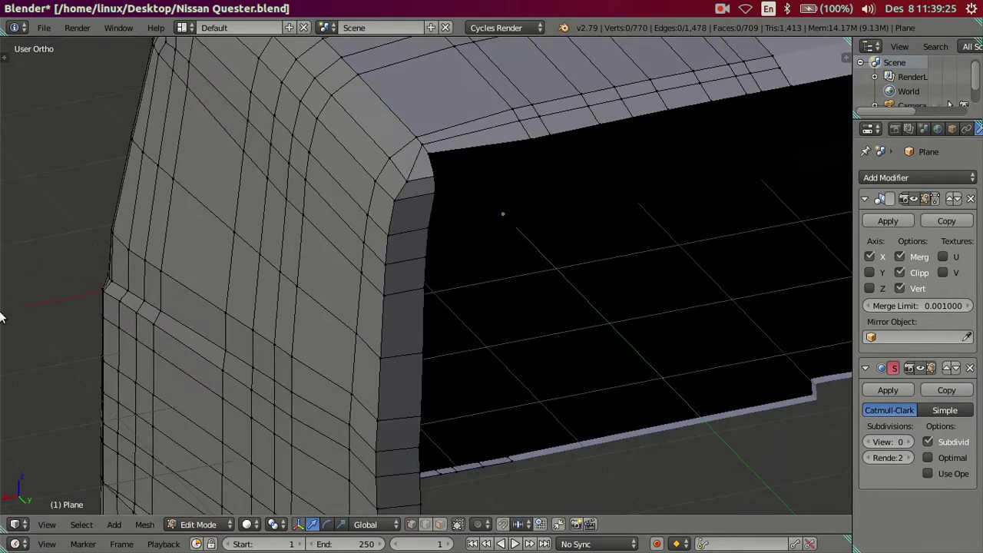
pyautogui.click(4, 301)
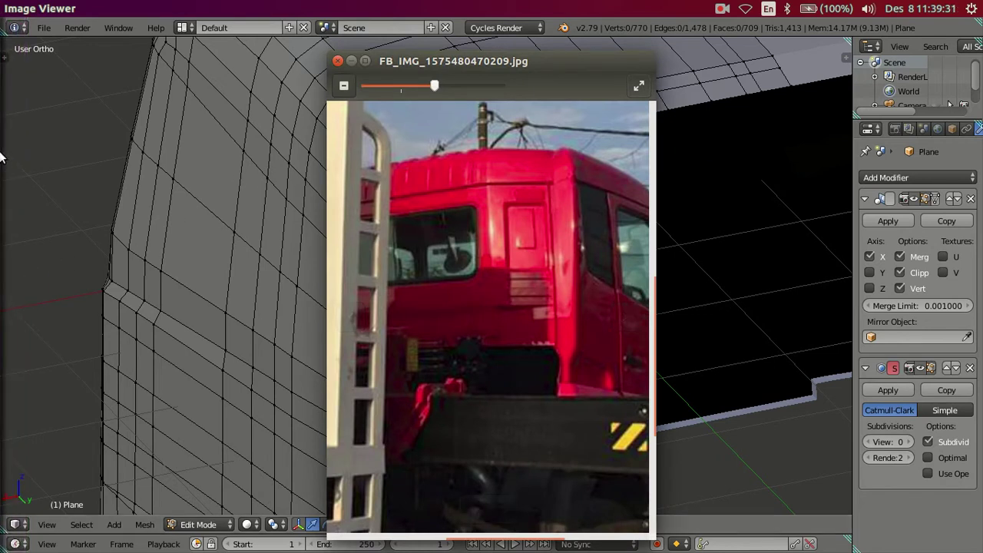
pyautogui.click(10, 200)
pyautogui.scroll(2, 461, 259)
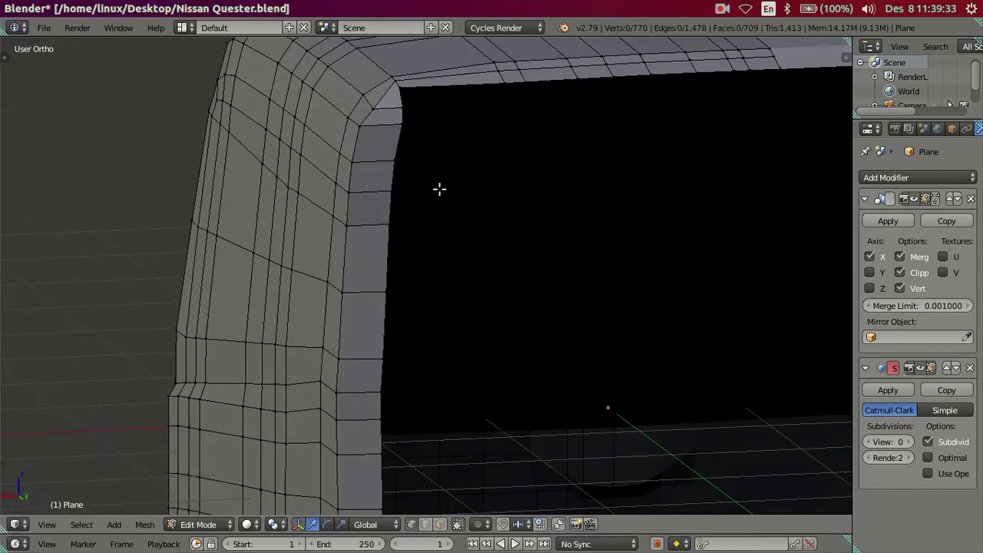
pyautogui.keyDown('shift'); pyautogui.moveTo(438, 188); pyautogui.dragTo(449, 285, button='middle'); pyautogui.keyUp('shift')
pyautogui.scroll(2, 450, 285)
pyautogui.scroll(1, 427, 292)
pyautogui.scroll(1, 422, 281)
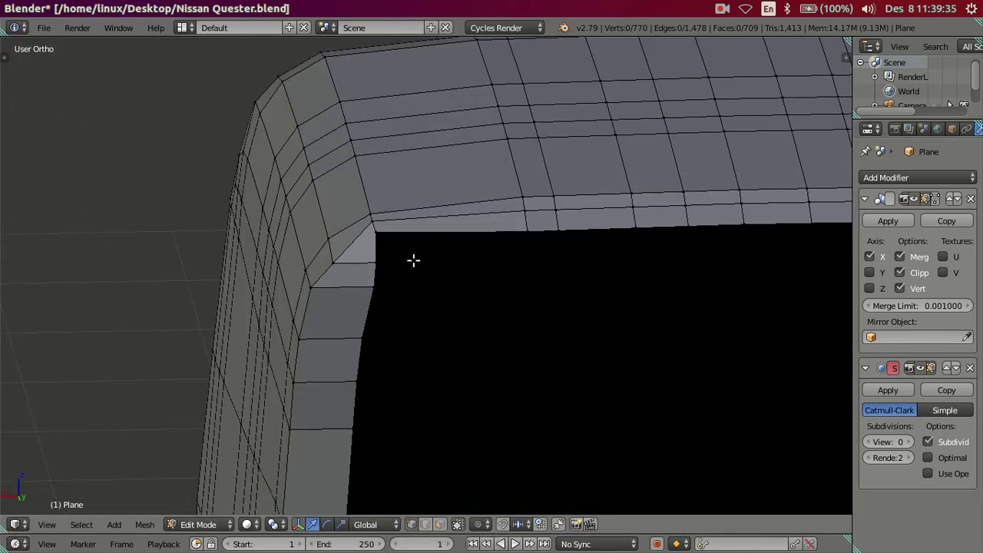
pyautogui.scroll(-1, 422, 230)
pyautogui.scroll(-1, 419, 219)
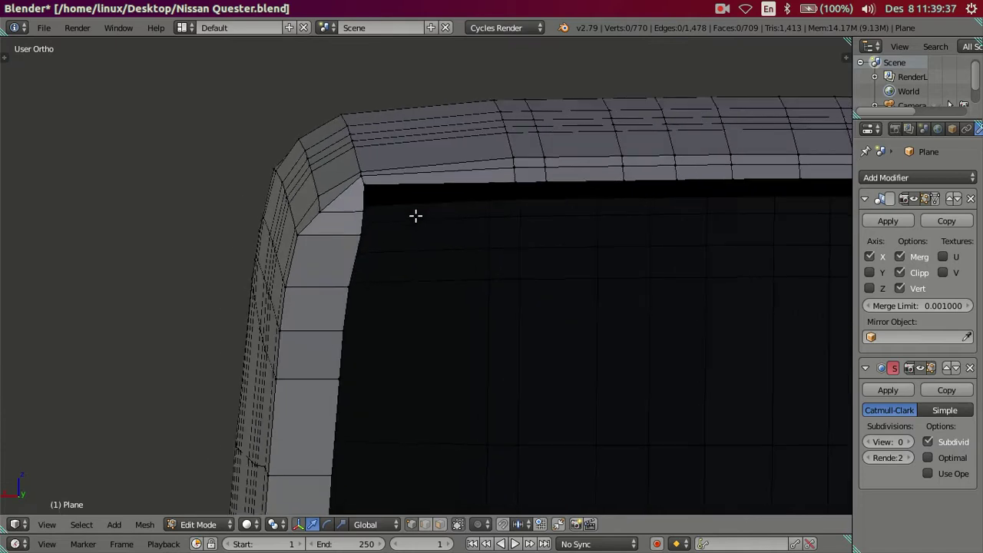
pyautogui.scroll(1, 417, 221)
pyautogui.scroll(1, 417, 222)
pyautogui.scroll(-1, 416, 223)
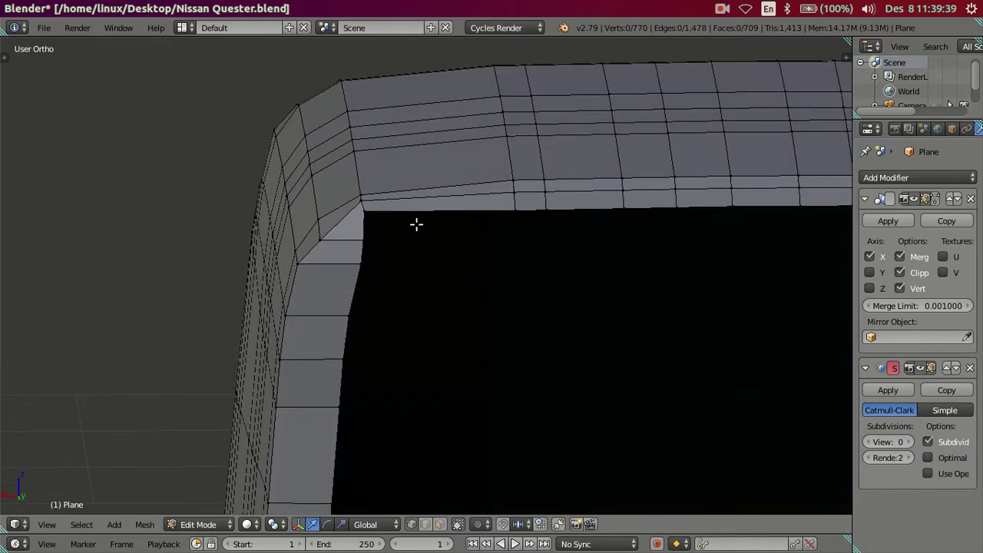
pyautogui.scroll(1, 368, 221)
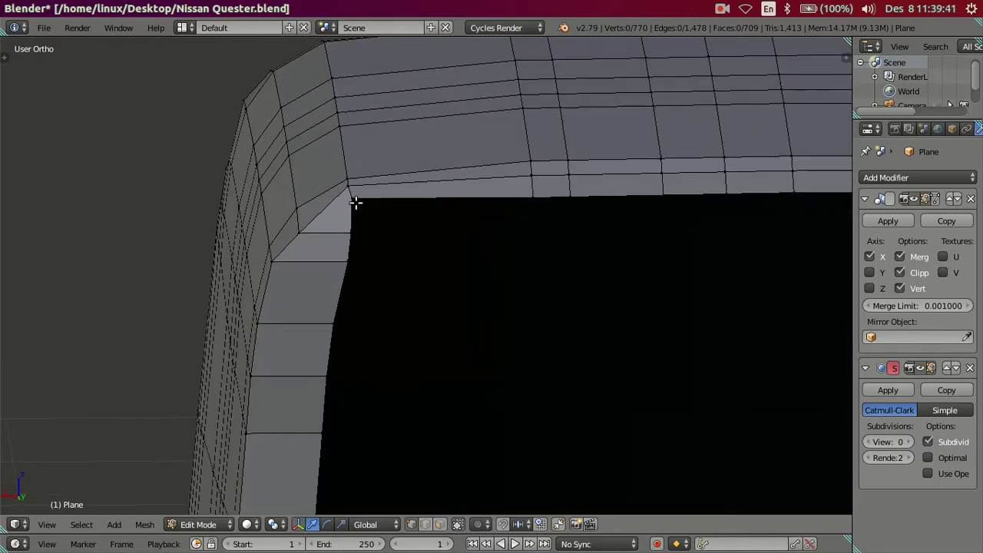
# - Try sliding the corner vertex along X, cancel it, and inspect the corner from several angles
pyautogui.moveTo(307, 198); pyautogui.dragTo(331, 203)
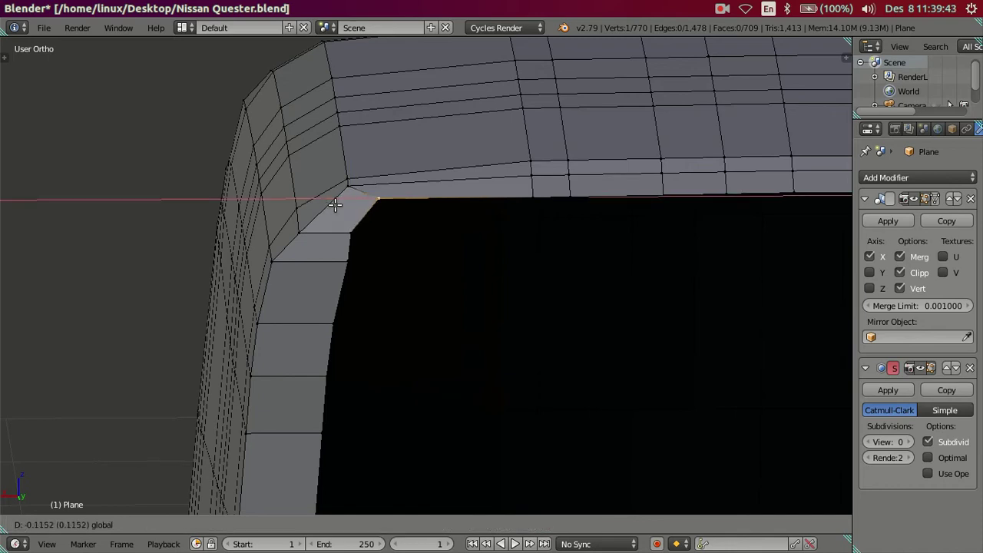
pyautogui.press('Escape')
pyautogui.moveTo(377, 246); pyautogui.dragTo(389, 226, button='middle')
pyautogui.moveTo(327, 207)
pyautogui.mouseDown(button='middle')
pyautogui.moveTo(340, 204)
pyautogui.moveTo(358, 225)
pyautogui.moveTo(366, 212)
pyautogui.moveTo(327, 203)
pyautogui.moveTo(413, 257)
pyautogui.mouseUp(button='middle')
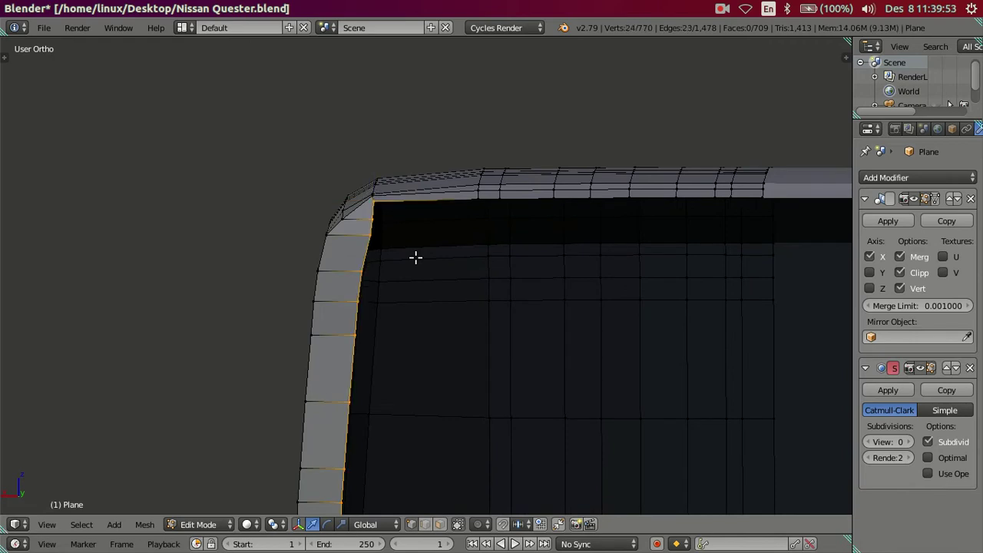
pyautogui.moveTo(414, 258); pyautogui.dragTo(395, 237, button='middle')
pyautogui.moveTo(364, 202)
pyautogui.mouseDown(button='middle')
pyautogui.moveTo(355, 149)
pyautogui.moveTo(377, 259)
pyautogui.moveTo(345, 228)
pyautogui.moveTo(444, 311)
pyautogui.moveTo(566, 274)
pyautogui.moveTo(343, 229)
pyautogui.moveTo(340, 248)
pyautogui.moveTo(577, 288)
pyautogui.moveTo(682, 244)
pyautogui.moveTo(649, 184)
pyautogui.moveTo(627, 217)
pyautogui.mouseUp(button='middle')
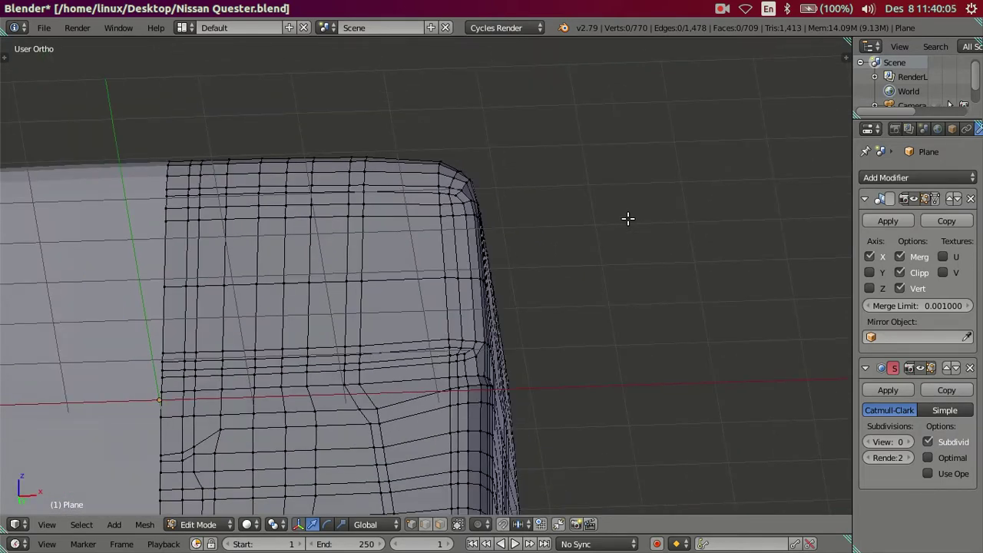
# - Zoom in on the lower front corner in front view, comparing the mesh with the reference
pyautogui.press('KP_1')
pyautogui.scroll(2, 628, 217)
pyautogui.scroll(2, 520, 121)
pyautogui.scroll(2, 474, 283)
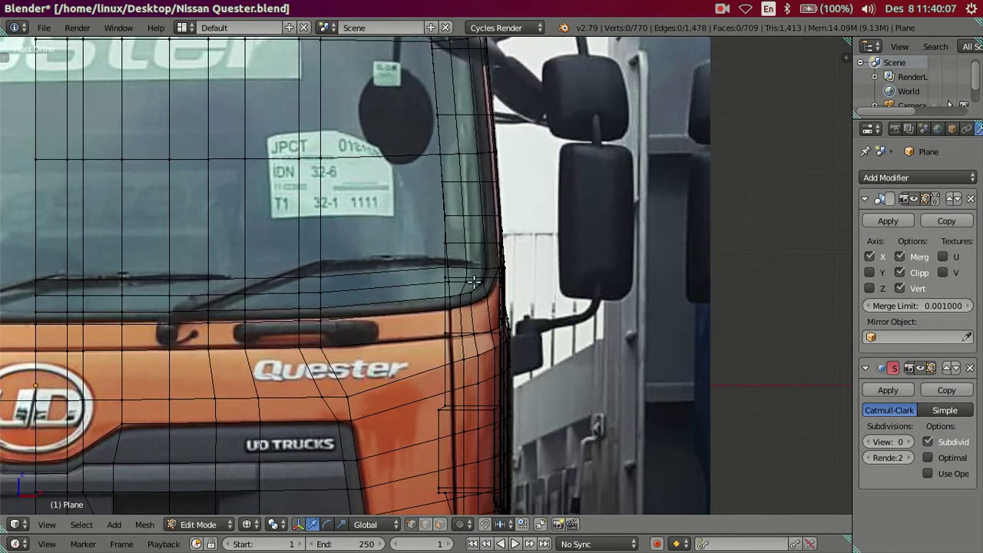
pyautogui.scroll(2, 476, 285)
pyautogui.scroll(2, 471, 289)
pyautogui.press('z')
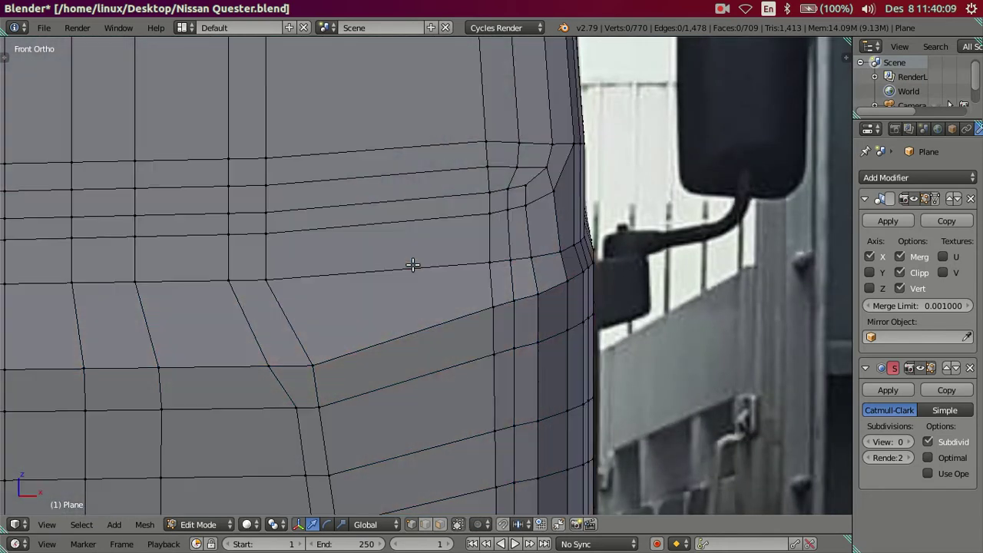
pyautogui.press('z')
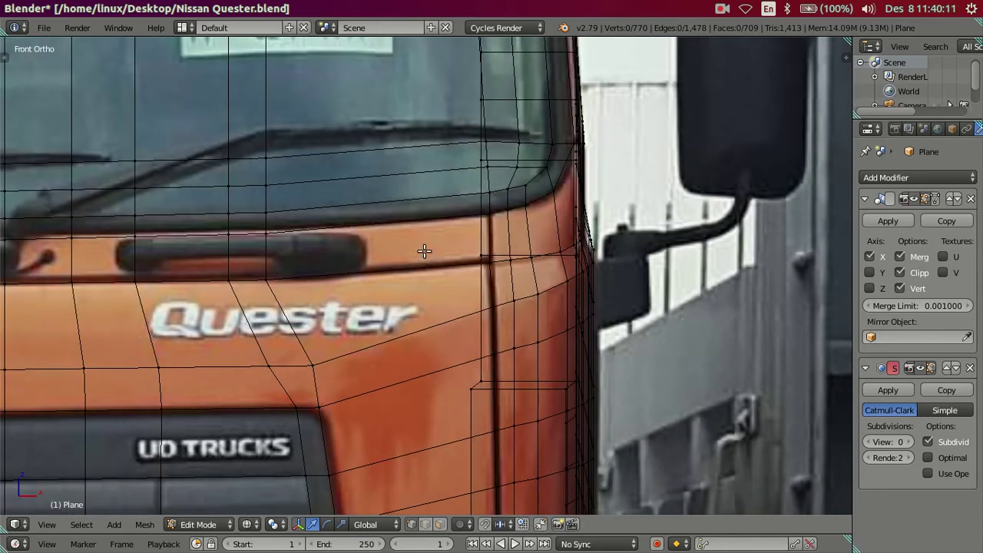
# - Cut four edge loops across the lower front corner, redo the cut lower, then dissolve the selected edges
pyautogui.hotkey('ctrl', 'r')
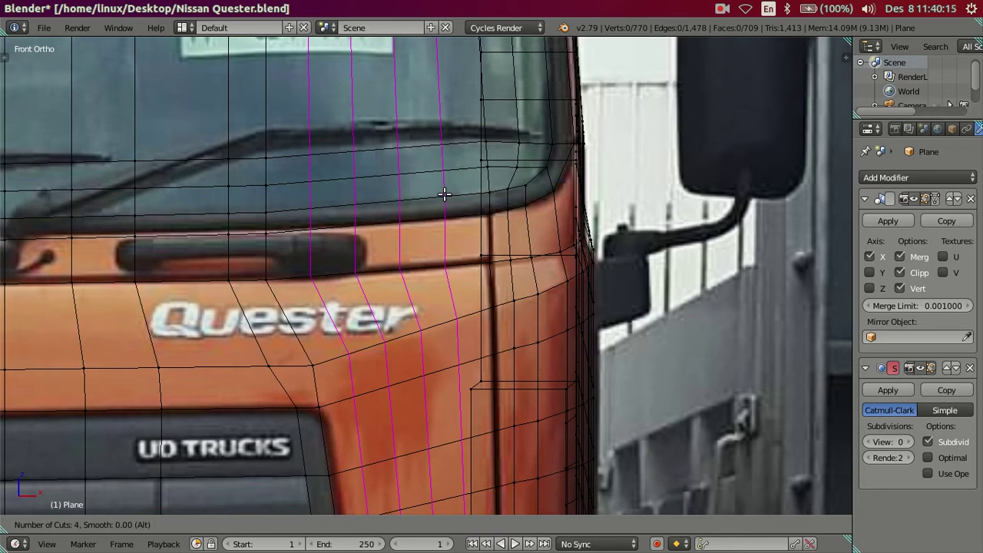
pyautogui.click(444, 194)
pyautogui.keyDown('shift'); pyautogui.scroll(-6, 476, 215); pyautogui.keyUp('shift')
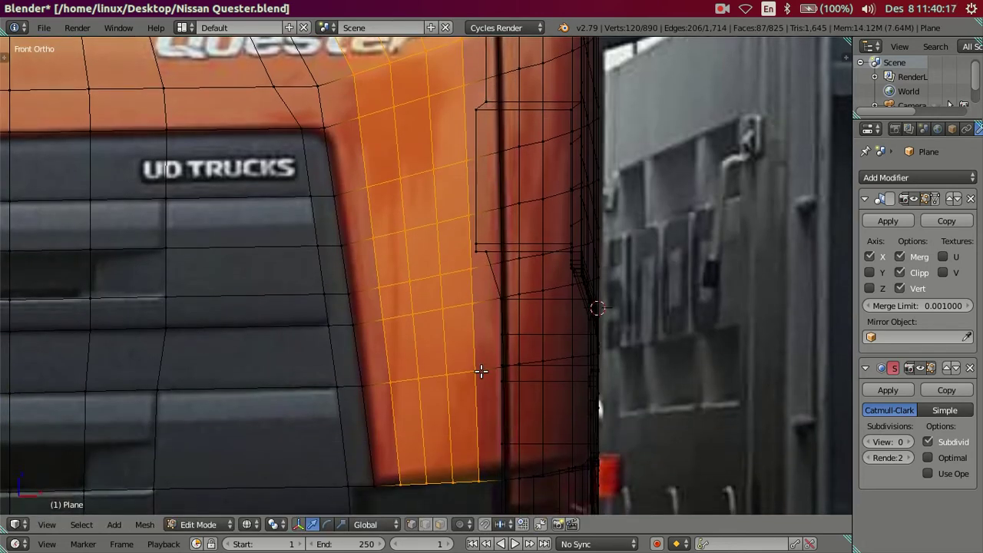
pyautogui.hotkey('ctrl', 'z')
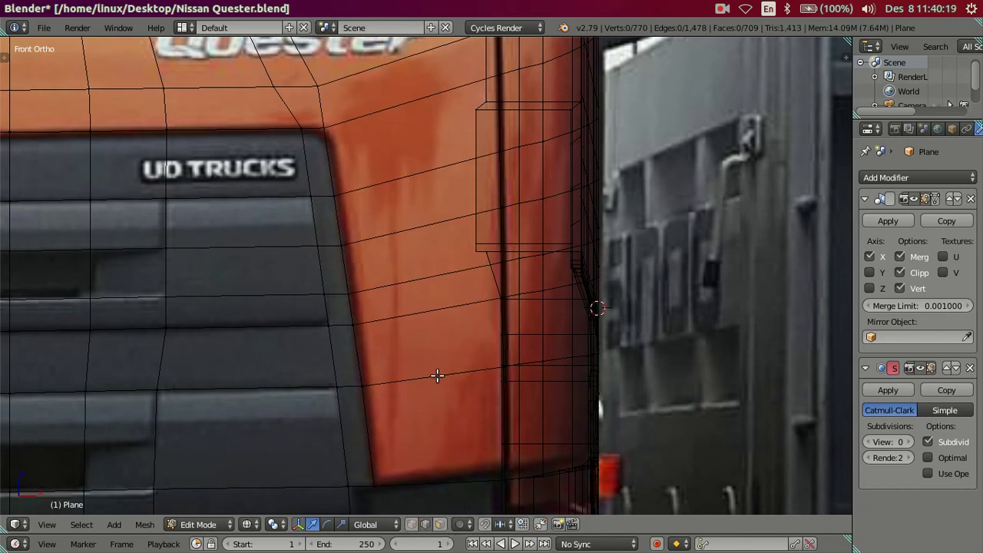
pyautogui.hotkey('ctrl', 'r')
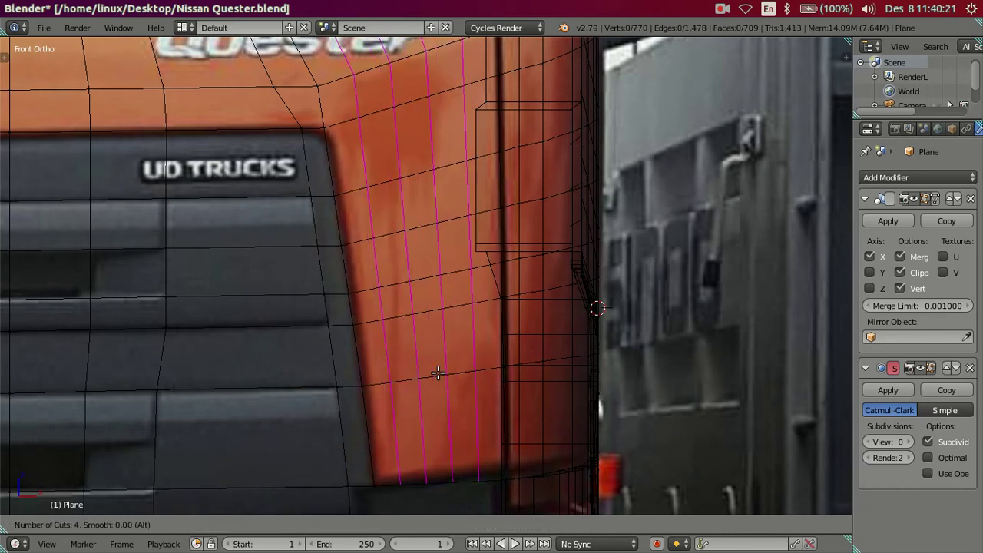
pyautogui.click(437, 372)
pyautogui.press('x')
pyautogui.click(582, 355)
pyautogui.press('a')
pyautogui.press('a')
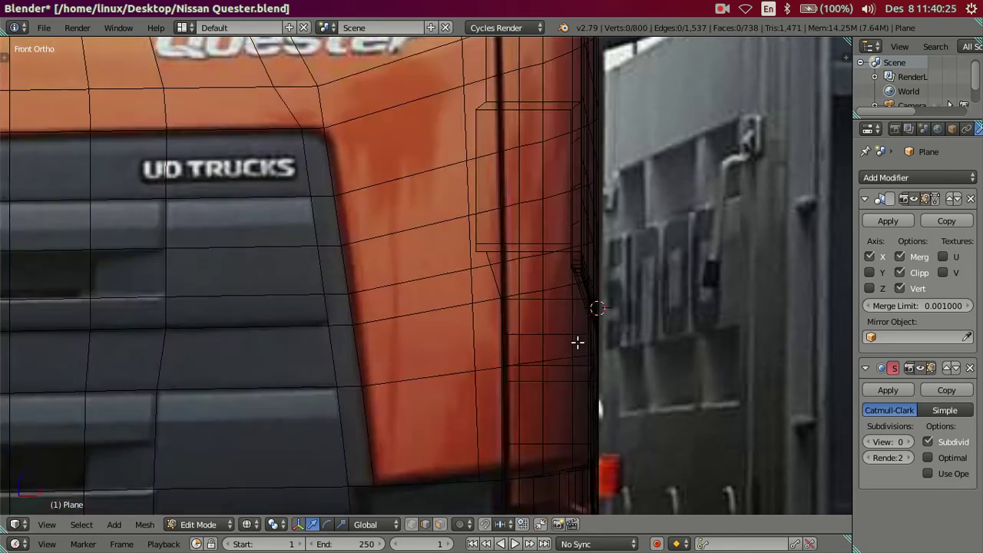
# - Return to solid shading and orbit toward the rear door opening's corner
pyautogui.hotkey('alt', 'z')
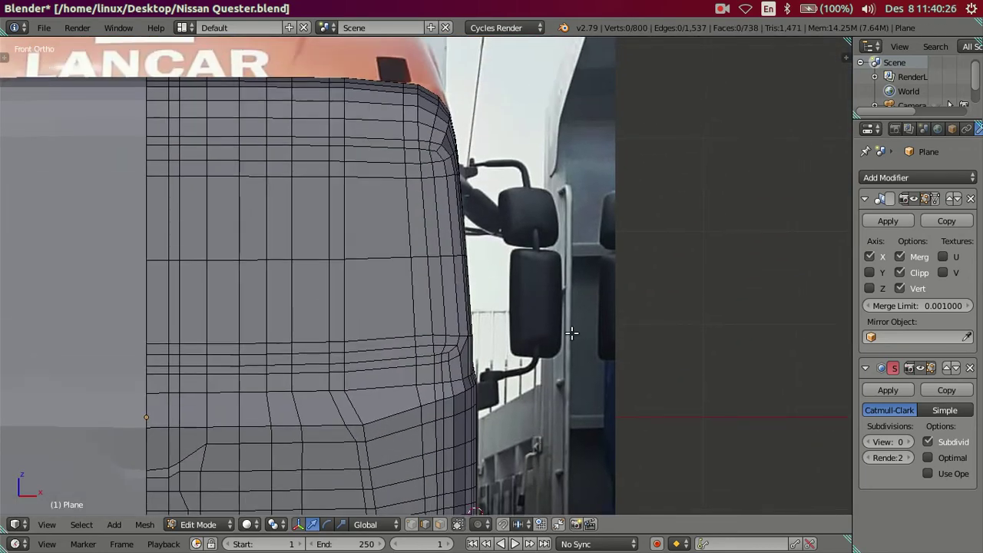
pyautogui.moveTo(573, 335)
pyautogui.mouseDown(button='middle')
pyautogui.moveTo(387, 300)
pyautogui.moveTo(527, 281)
pyautogui.moveTo(443, 312)
pyautogui.mouseUp(button='middle')
pyautogui.scroll(3, 492, 285)
pyautogui.scroll(2, 472, 285)
pyautogui.scroll(2, 430, 284)
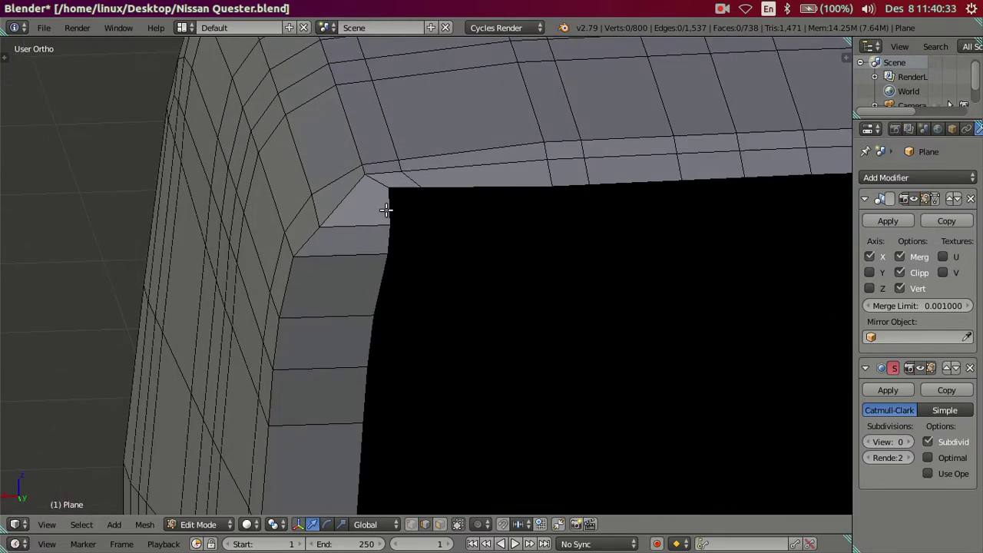
# - Select the rear door opening's edge loop, then deselect its top edges to keep only the sides
pyautogui.rightClick(385, 209)
pyautogui.scroll(-2, 391, 223)
pyautogui.scroll(-3, 431, 386)
pyautogui.keyDown('alt'); pyautogui.rightClick(413, 351); pyautogui.keyUp('alt')
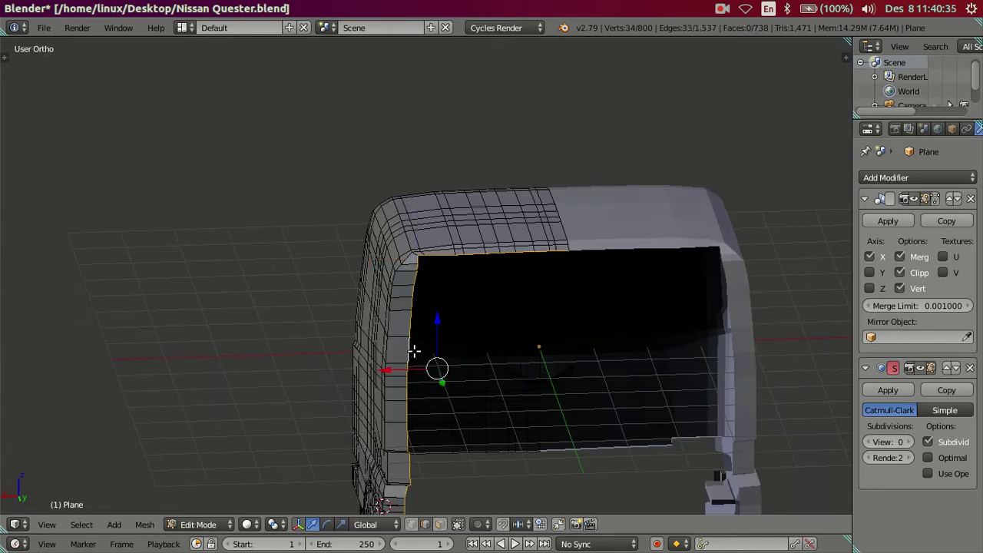
pyautogui.press('z')
pyautogui.scroll(2, 492, 299)
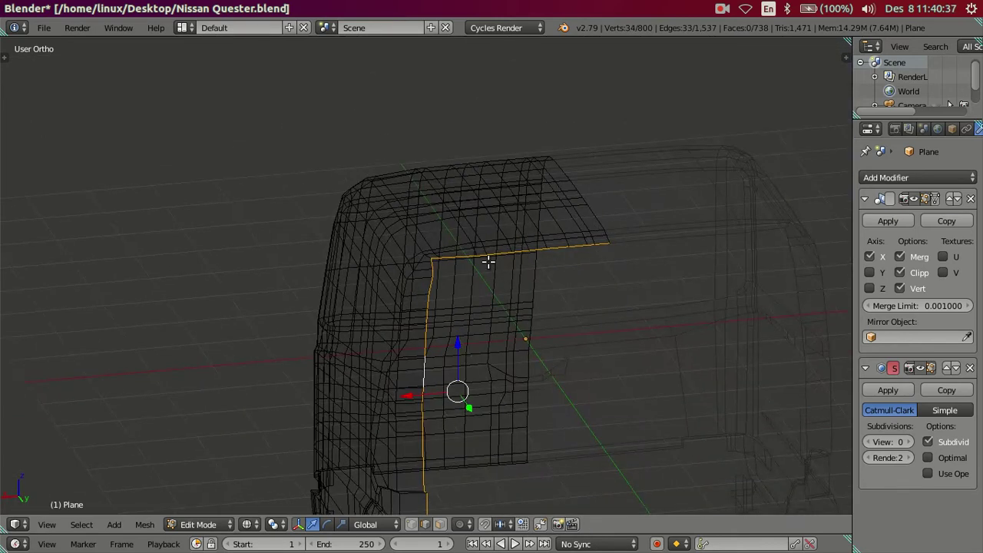
pyautogui.scroll(1, 476, 261)
pyautogui.moveTo(461, 230); pyautogui.dragTo(702, 229, button='middle')
pyautogui.keyDown('shift'); pyautogui.moveTo(538, 322); pyautogui.dragTo(589, 187, button='middle'); pyautogui.keyUp('shift')
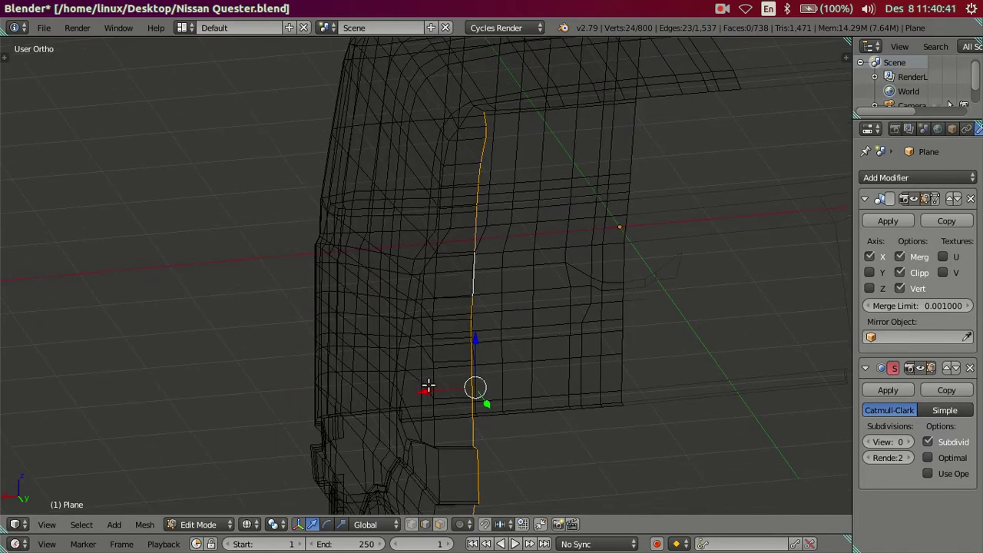
# - From the top view, move the selected side edges sideways along X
pyautogui.press('KP_7')
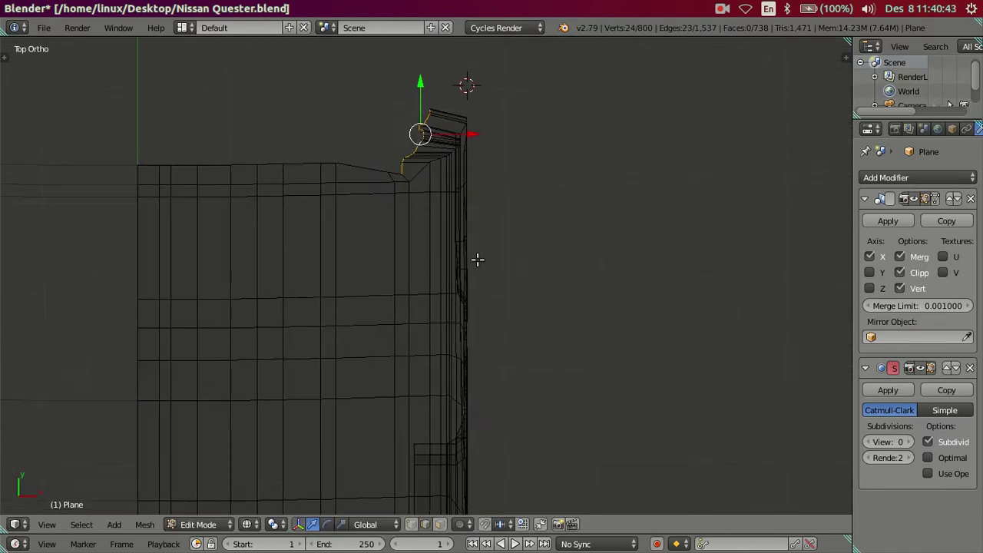
pyautogui.scroll(3, 478, 260)
pyautogui.scroll(2, 500, 281)
pyautogui.scroll(1, 509, 279)
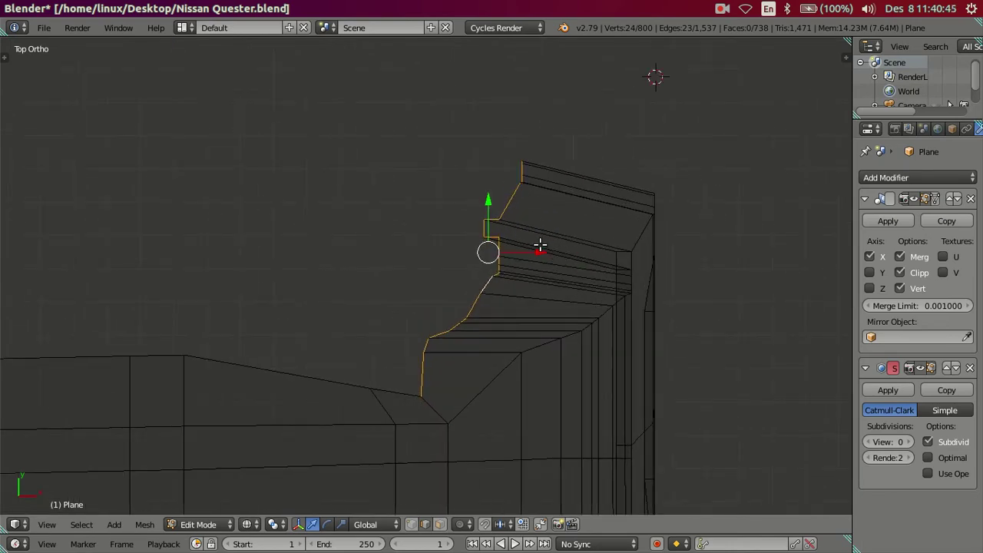
pyautogui.moveTo(540, 244); pyautogui.dragTo(568, 248)
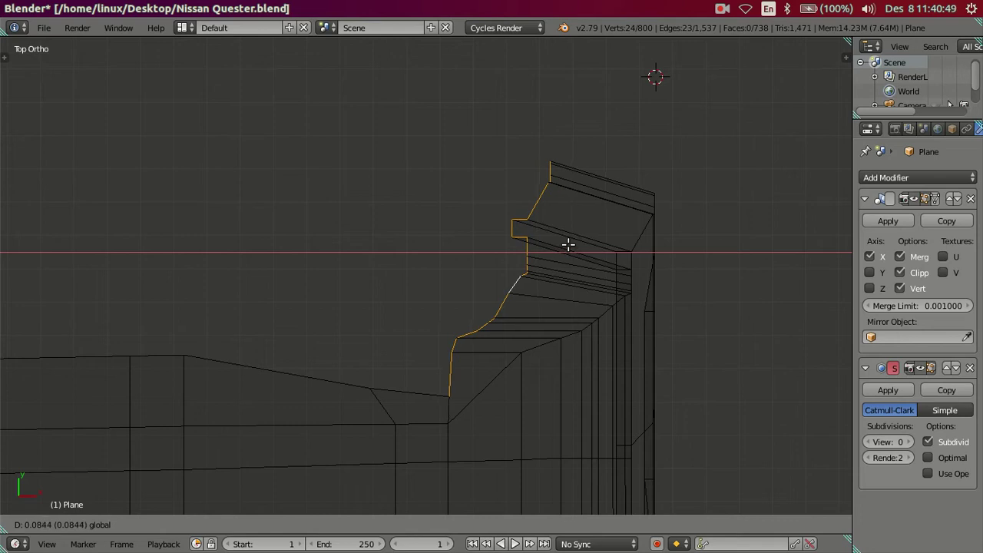
pyautogui.moveTo(566, 243); pyautogui.dragTo(565, 243)
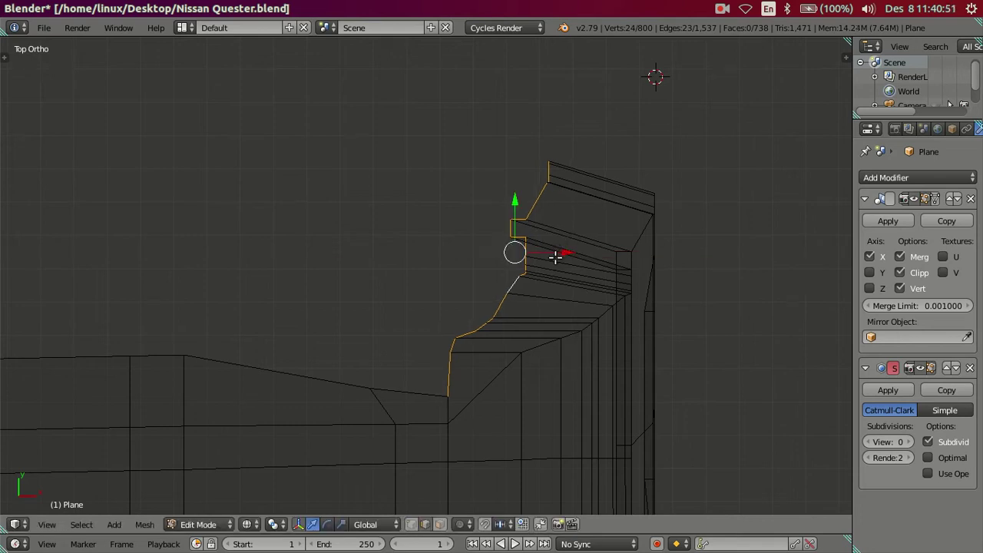
pyautogui.press('a')
pyautogui.press('z')
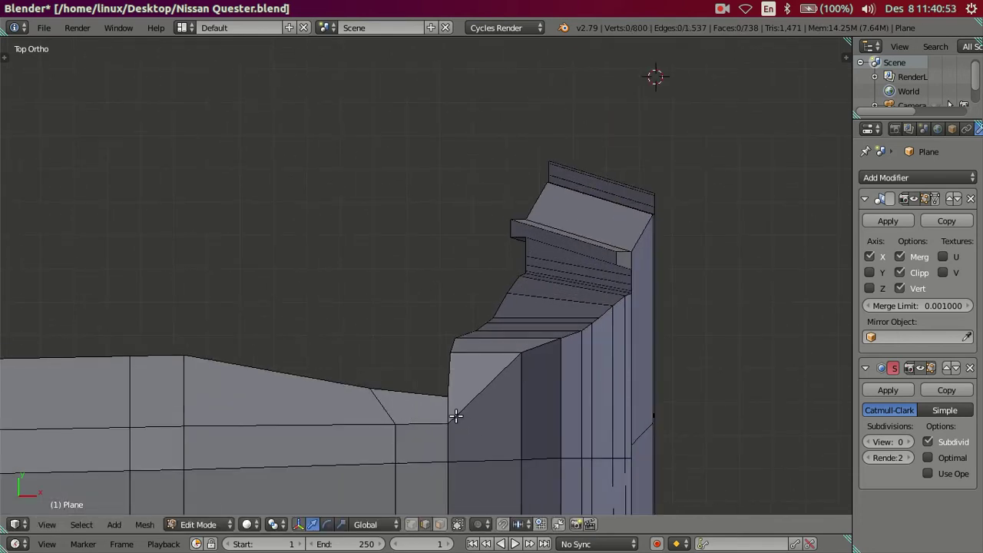
# - Slide a single corner vertex along X and inspect the opening's frame
pyautogui.moveTo(566, 424)
pyautogui.mouseDown(button='middle')
pyautogui.moveTo(336, 356)
pyautogui.moveTo(344, 241)
pyautogui.moveTo(476, 386)
pyautogui.moveTo(400, 216)
pyautogui.moveTo(422, 318)
pyautogui.moveTo(452, 254)
pyautogui.moveTo(527, 181)
pyautogui.moveTo(487, 320)
pyautogui.moveTo(445, 333)
pyautogui.mouseUp(button='middle')
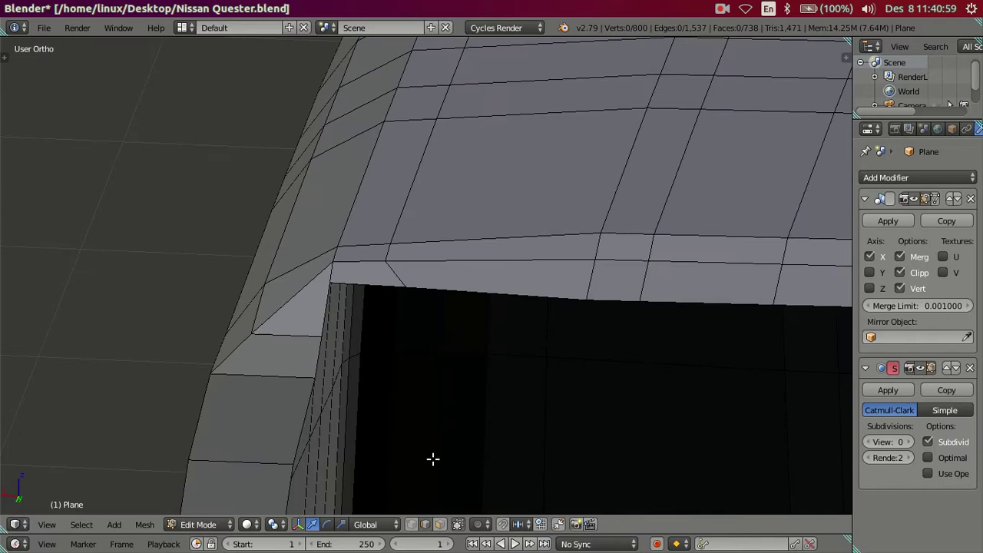
pyautogui.moveTo(440, 390); pyautogui.dragTo(467, 366, button='middle')
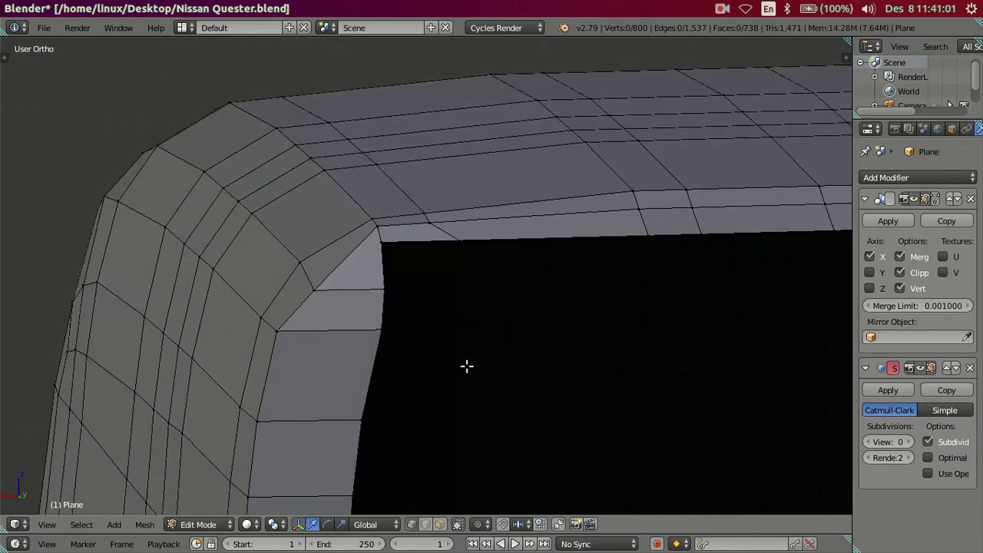
pyautogui.moveTo(421, 242)
pyautogui.mouseDown()
pyautogui.moveTo(399, 239)
pyautogui.moveTo(437, 237)
pyautogui.mouseUp()
pyautogui.moveTo(437, 237)
pyautogui.mouseDown(button='middle')
pyautogui.moveTo(458, 402)
pyautogui.moveTo(410, 375)
pyautogui.moveTo(432, 343)
pyautogui.moveTo(471, 356)
pyautogui.moveTo(422, 289)
pyautogui.moveTo(460, 353)
pyautogui.moveTo(491, 356)
pyautogui.moveTo(439, 300)
pyautogui.moveTo(401, 284)
pyautogui.moveTo(409, 280)
pyautogui.mouseUp(button='middle')
pyautogui.moveTo(409, 352)
pyautogui.mouseDown(button='middle')
pyautogui.moveTo(397, 412)
pyautogui.moveTo(430, 351)
pyautogui.moveTo(429, 193)
pyautogui.moveTo(418, 317)
pyautogui.mouseUp(button='middle')
pyautogui.moveTo(382, 357)
pyautogui.mouseDown(button='middle')
pyautogui.moveTo(461, 345)
pyautogui.moveTo(446, 364)
pyautogui.moveTo(531, 352)
pyautogui.mouseUp(button='middle')
# - From the top view, move the selected side-edge vertices along X
pyautogui.press('KP_7')
pyautogui.scroll(2, 530, 318)
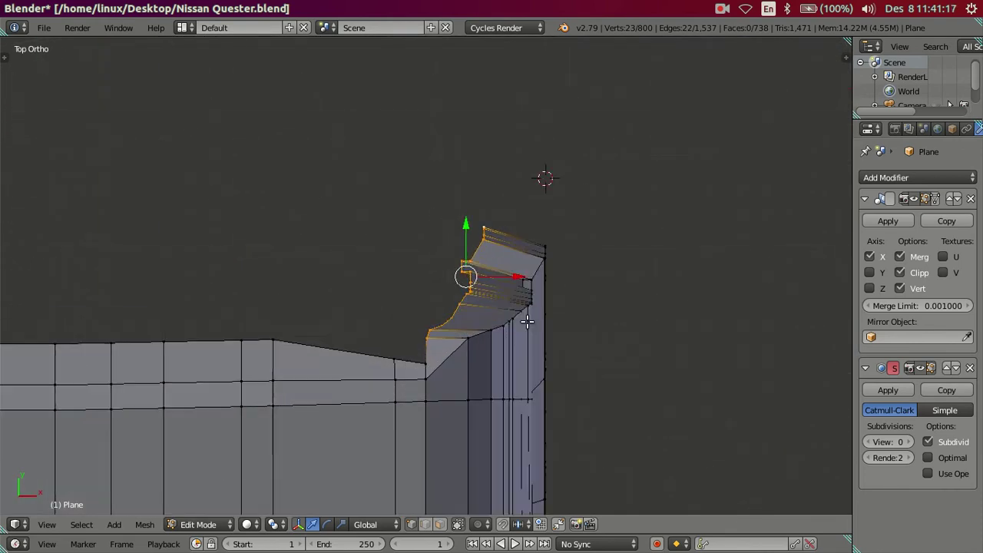
pyautogui.press('g')
pyautogui.press('x')
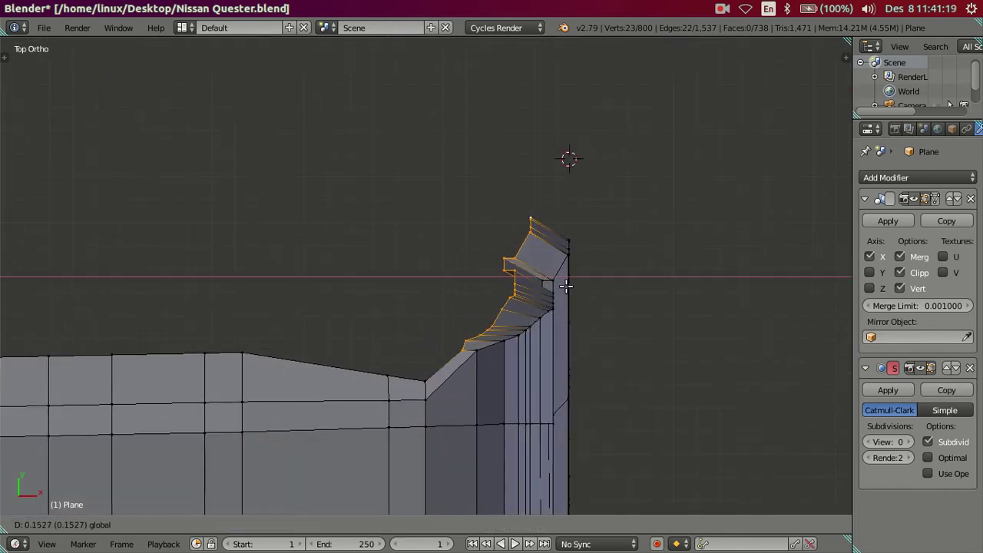
pyautogui.click(560, 285)
# - Deselect the lower-left vertex and shift the remaining vertices further along X
pyautogui.scroll(2, 457, 377)
pyautogui.keyDown('shift'); pyautogui.rightClick(487, 368); pyautogui.keyUp('shift')
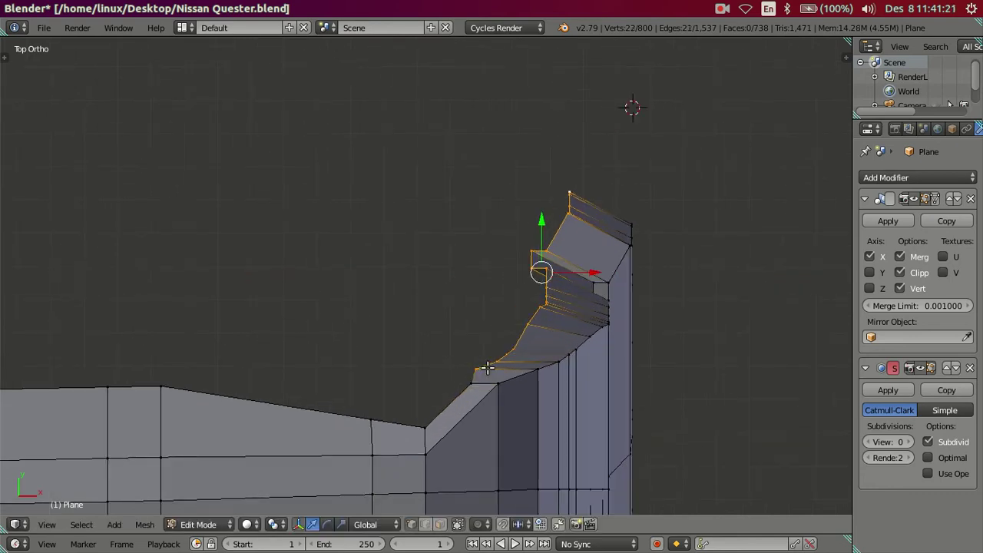
pyautogui.moveTo(589, 271); pyautogui.dragTo(607, 274)
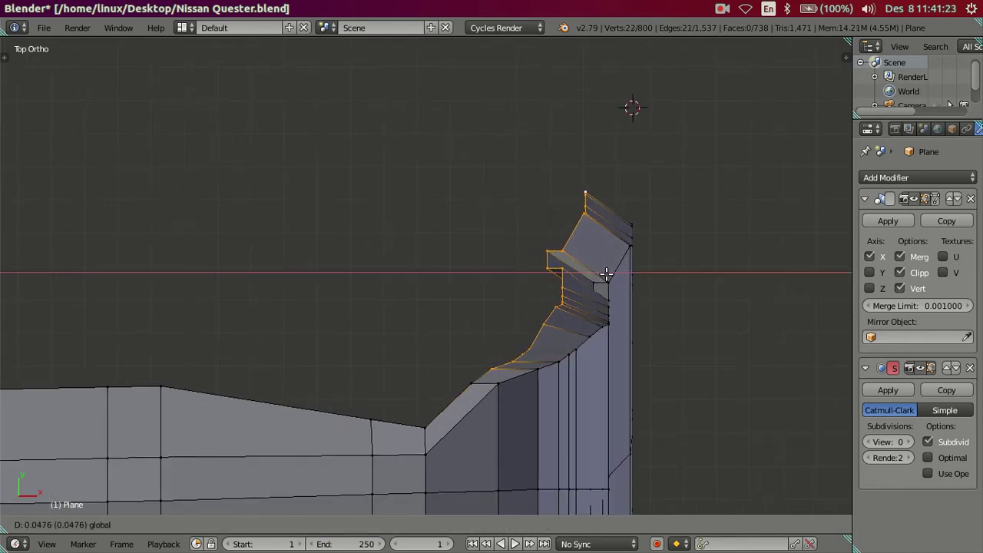
pyautogui.click(607, 274)
# - Zoom in on the step in the edge, deselect one lower vertex, and view it at an angle
pyautogui.keyDown('shift'); pyautogui.moveTo(566, 328); pyautogui.dragTo(494, 368, button='middle'); pyautogui.keyUp('shift')
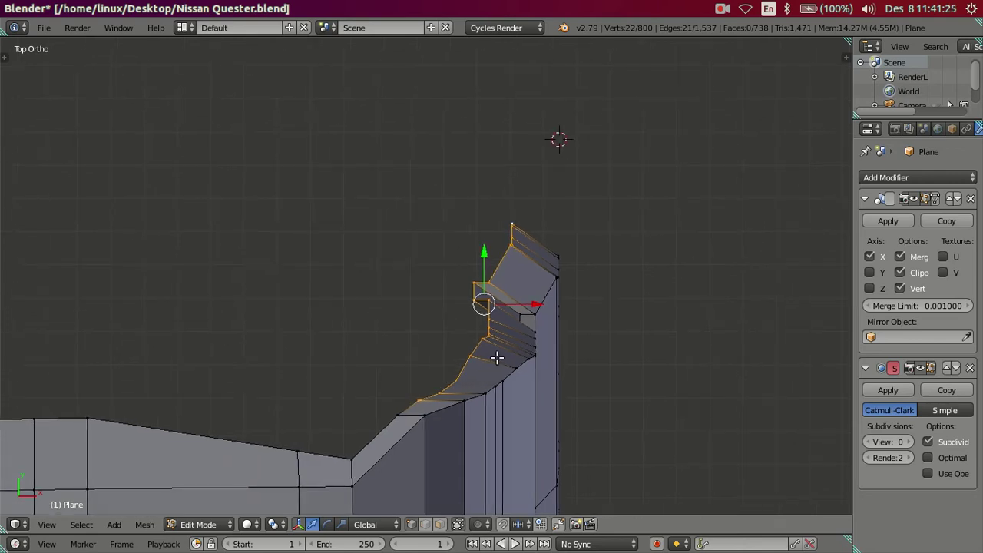
pyautogui.scroll(2, 494, 368)
pyautogui.moveTo(488, 414)
pyautogui.keyDown('shift'); pyautogui.mouseDown(button='middle')
pyautogui.moveTo(478, 368)
pyautogui.moveTo(484, 318)
pyautogui.mouseUp(button='middle'); pyautogui.keyUp('shift')
pyautogui.scroll(1, 486, 317)
pyautogui.scroll(-2, 486, 314)
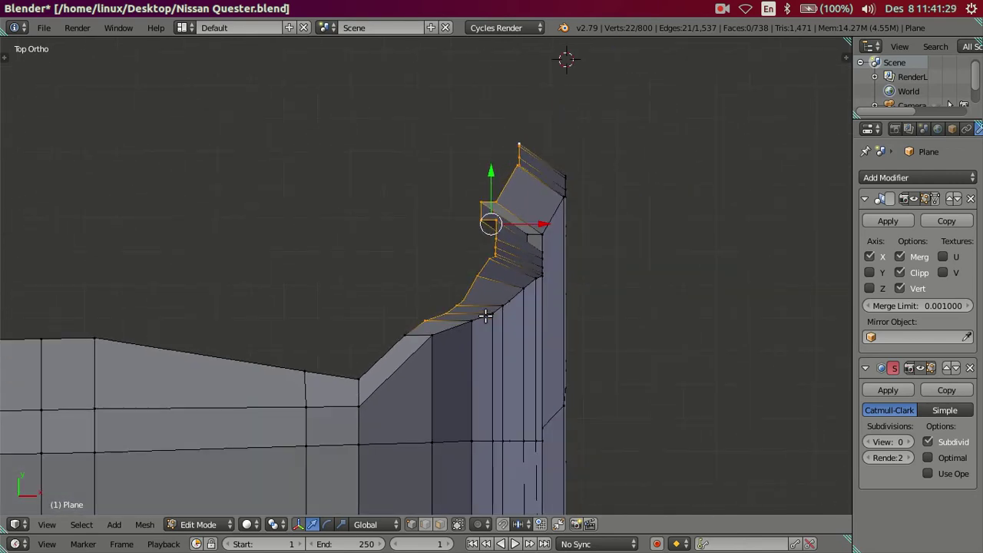
pyautogui.keyDown('shift'); pyautogui.moveTo(517, 223); pyautogui.dragTo(491, 274, button='middle'); pyautogui.keyUp('shift')
pyautogui.scroll(3, 498, 239)
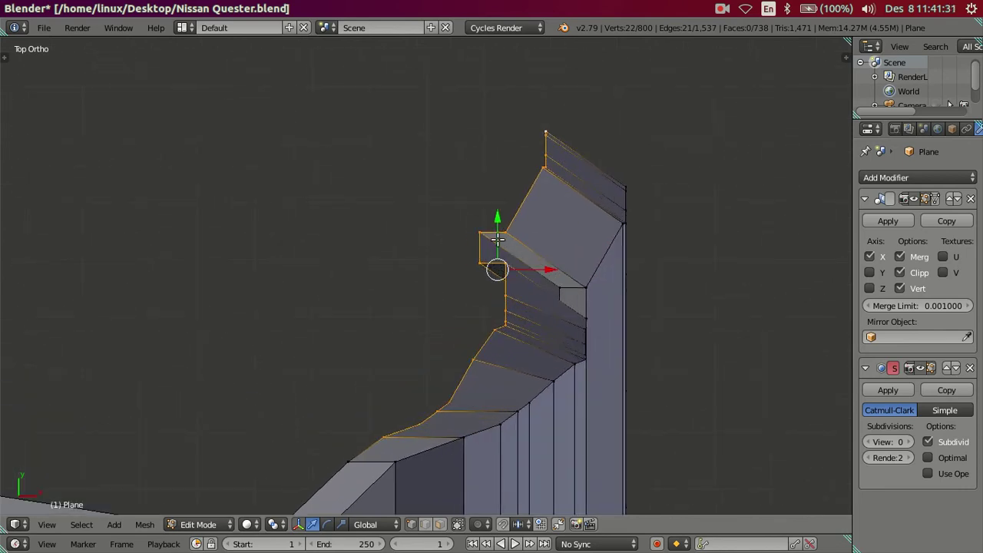
pyautogui.keyDown('shift'); pyautogui.rightClick(388, 439); pyautogui.keyUp('shift')
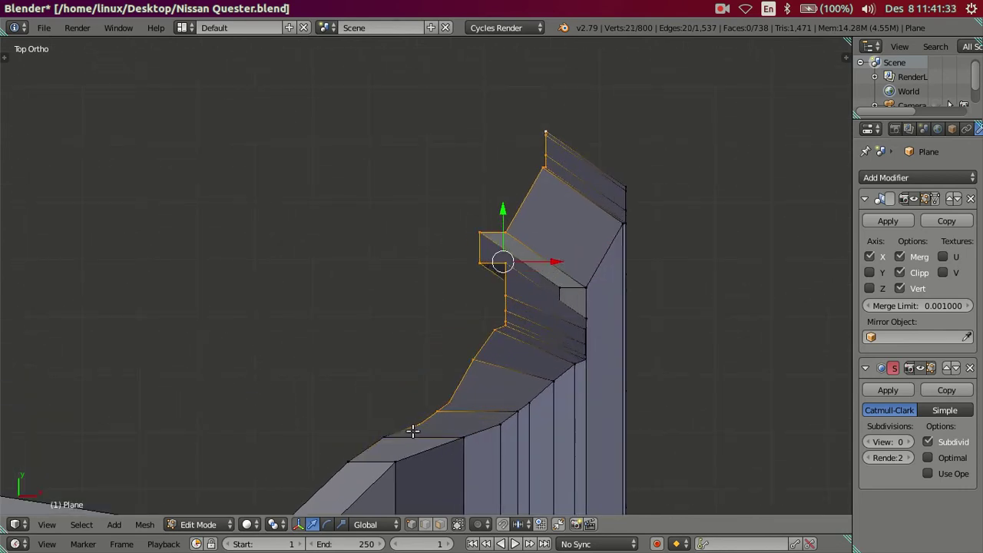
pyautogui.moveTo(416, 420); pyautogui.dragTo(483, 336, button='middle')
# - Frame the rear door opening from the back view and make the Blender window fullscreen
pyautogui.press('ctrl+KP_1')
pyautogui.scroll(-1, 481, 333)
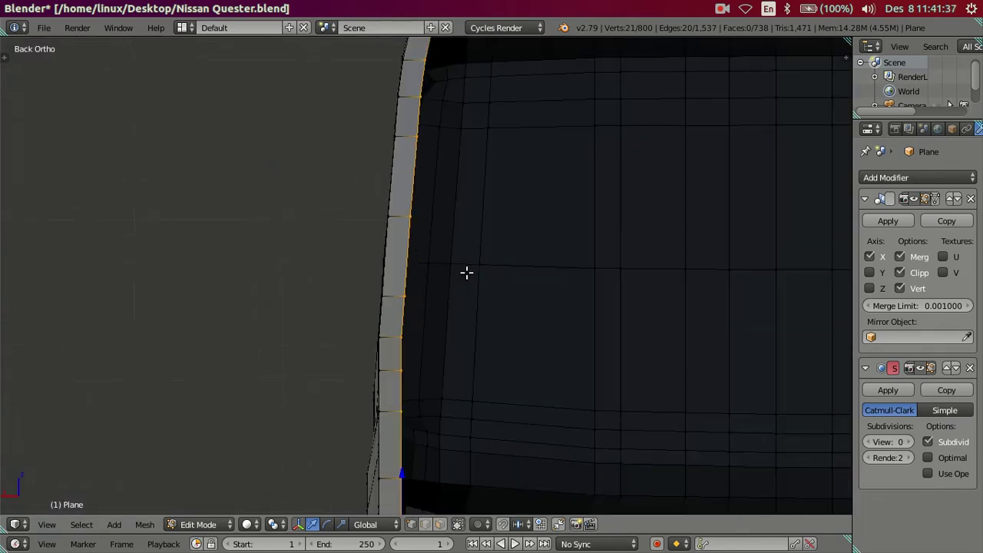
pyautogui.scroll(-2, 466, 272)
pyautogui.keyDown('shift'); pyautogui.moveTo(455, 230); pyautogui.dragTo(454, 344, button='middle'); pyautogui.keyUp('shift')
pyautogui.scroll(2, 453, 336)
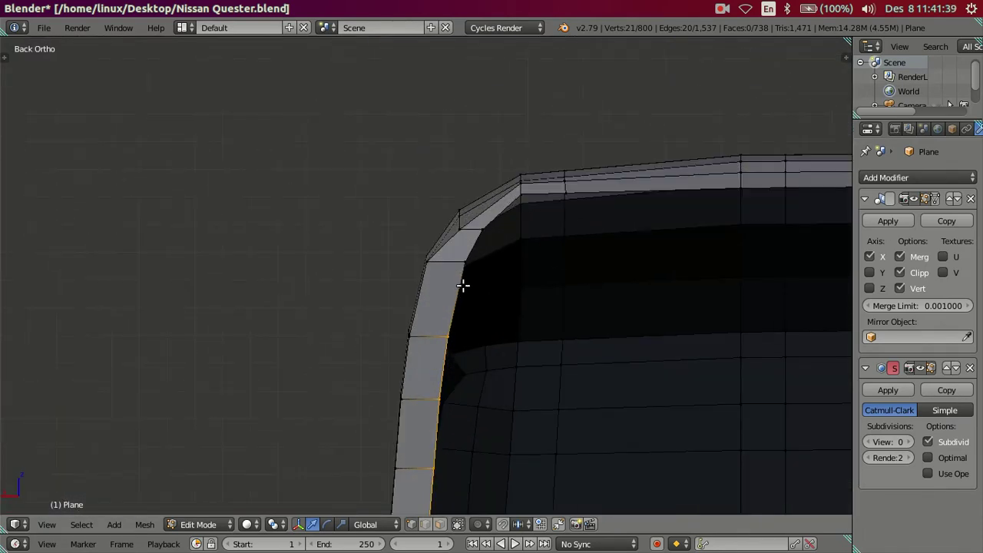
pyautogui.scroll(-2, 487, 281)
pyautogui.scroll(-2, 410, 384)
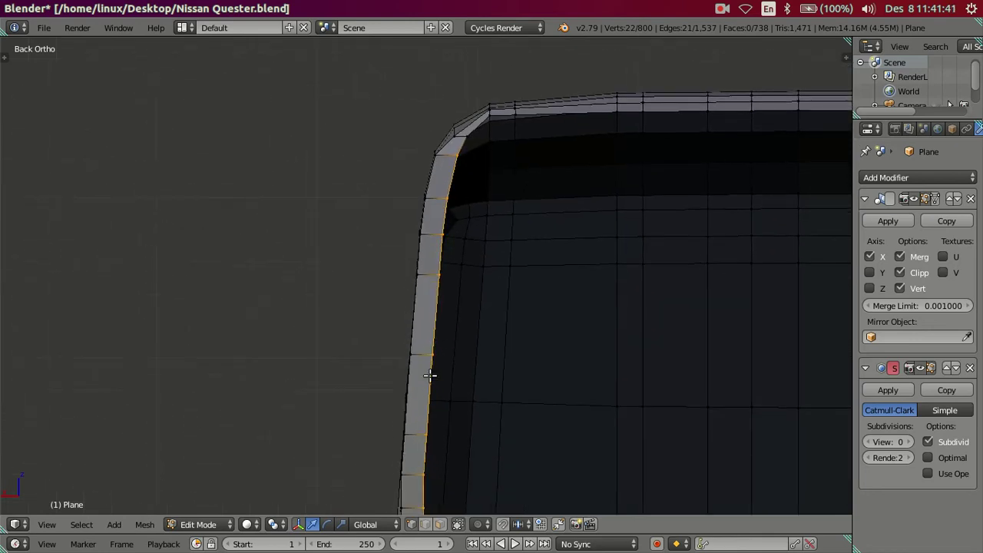
pyautogui.scroll(1, 405, 452)
pyautogui.scroll(1, 420, 408)
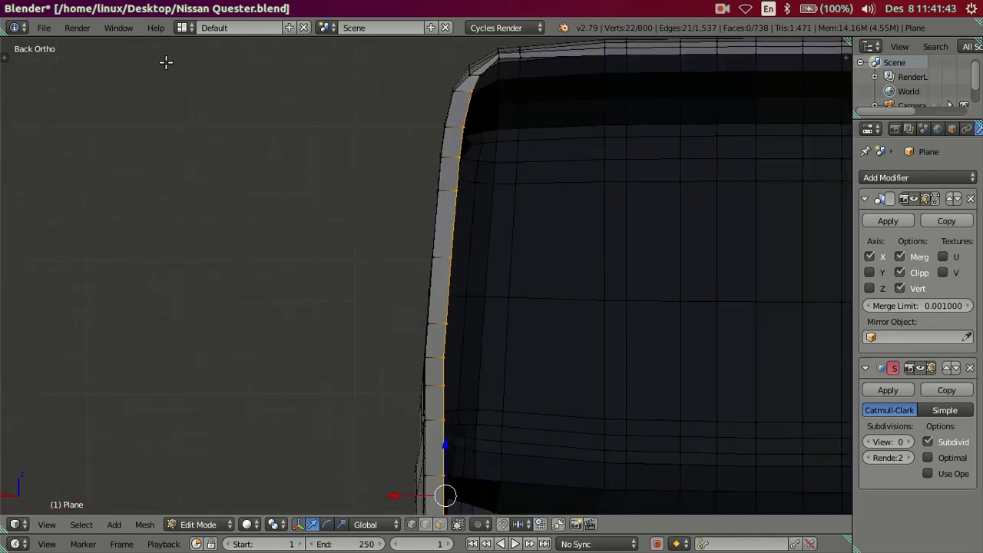
pyautogui.click(121, 28)
pyautogui.click(131, 62)
# - Shift the selected edge slightly left along X and reposition the first rounded-corner vertex
pyautogui.moveTo(399, 488); pyautogui.dragTo(388, 488)
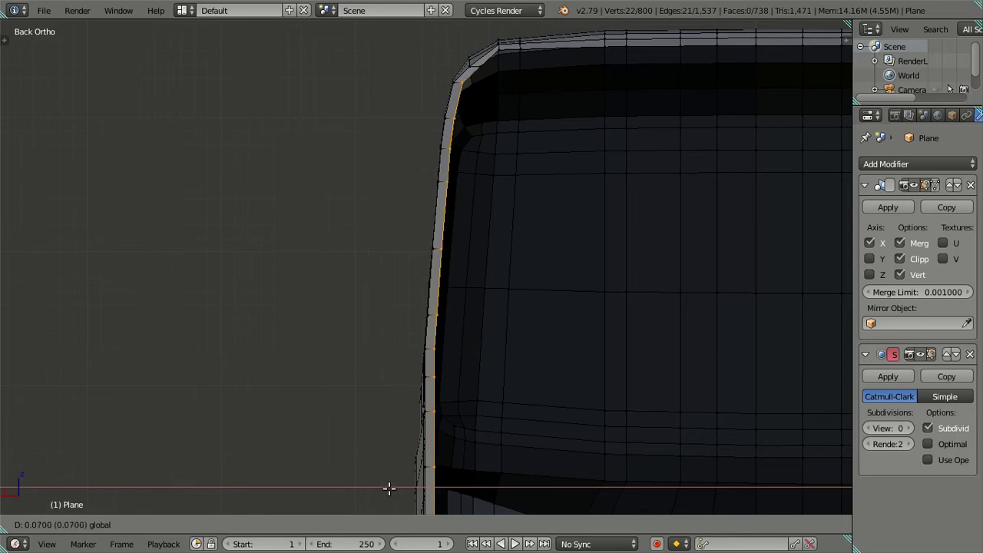
pyautogui.moveTo(389, 489); pyautogui.dragTo(389, 487)
pyautogui.keyDown('shift'); pyautogui.moveTo(500, 307); pyautogui.dragTo(443, 412, button='middle'); pyautogui.keyUp('shift')
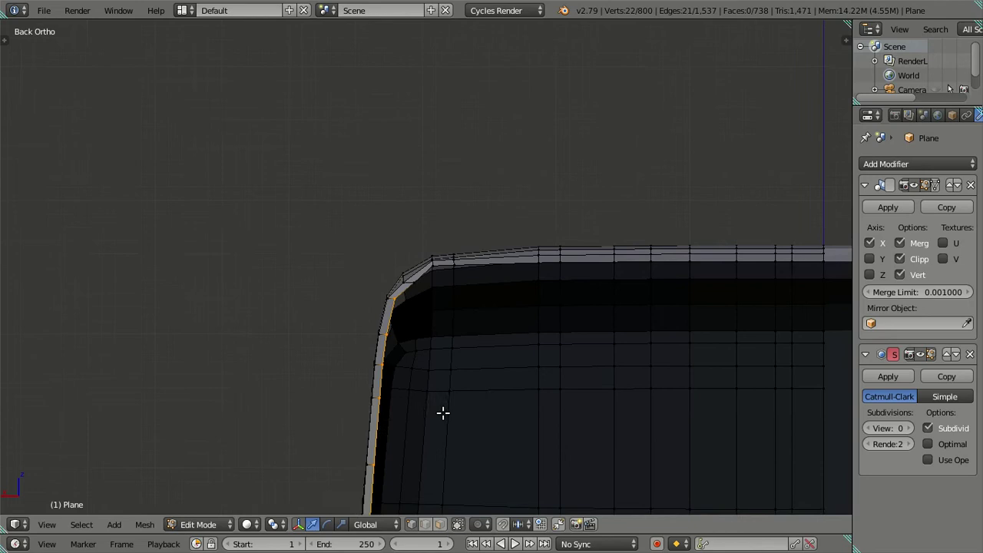
pyautogui.scroll(2, 435, 317)
pyautogui.scroll(4, 435, 317)
pyautogui.press('z')
pyautogui.rightClick(376, 364)
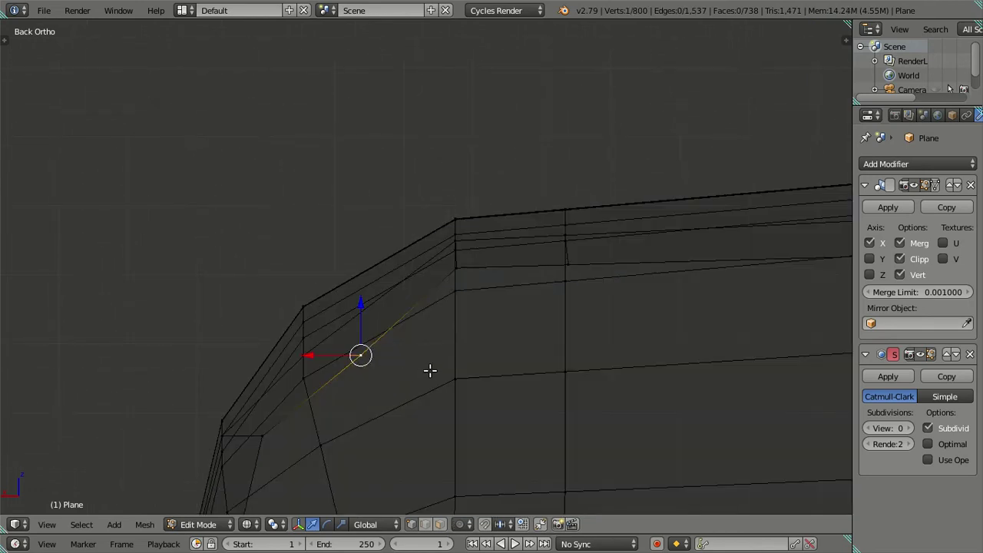
pyautogui.press('z')
pyautogui.press('g')
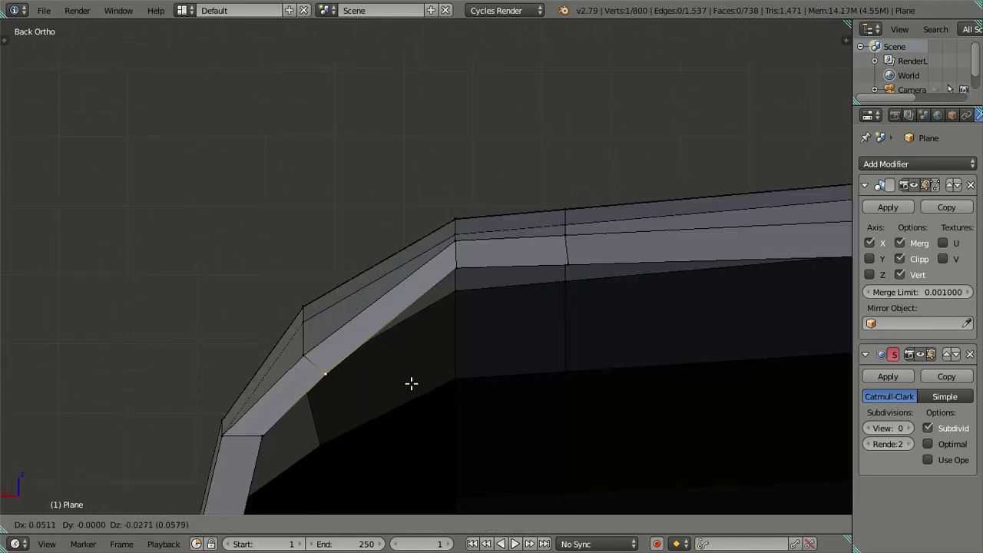
pyautogui.click(408, 386)
# - Move the next corner vertex freely and another one vertically along Z
pyautogui.keyDown('shift'); pyautogui.moveTo(382, 399); pyautogui.dragTo(501, 162, button='middle'); pyautogui.keyUp('shift')
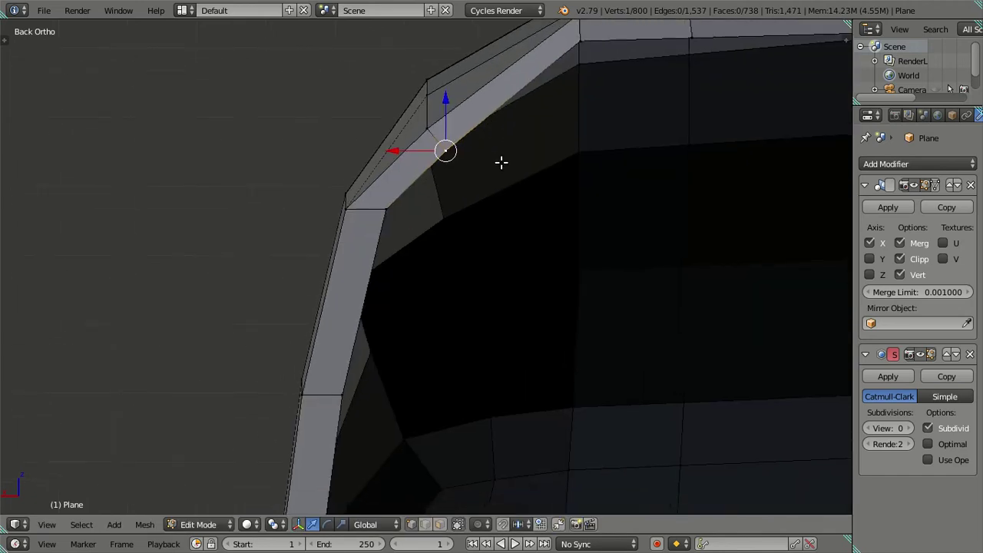
pyautogui.rightClick(396, 219)
pyautogui.press('g')
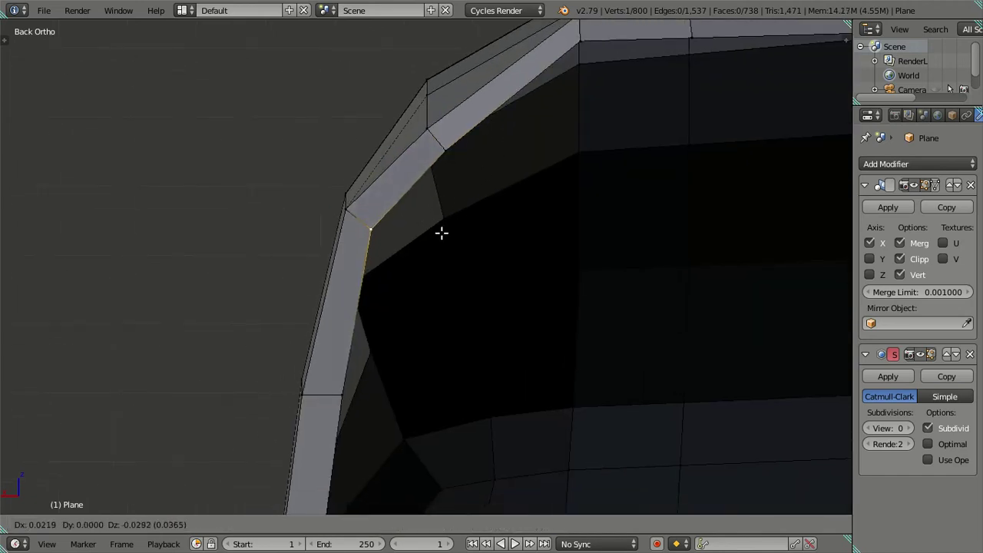
pyautogui.click(442, 232)
pyautogui.scroll(-2, 486, 187)
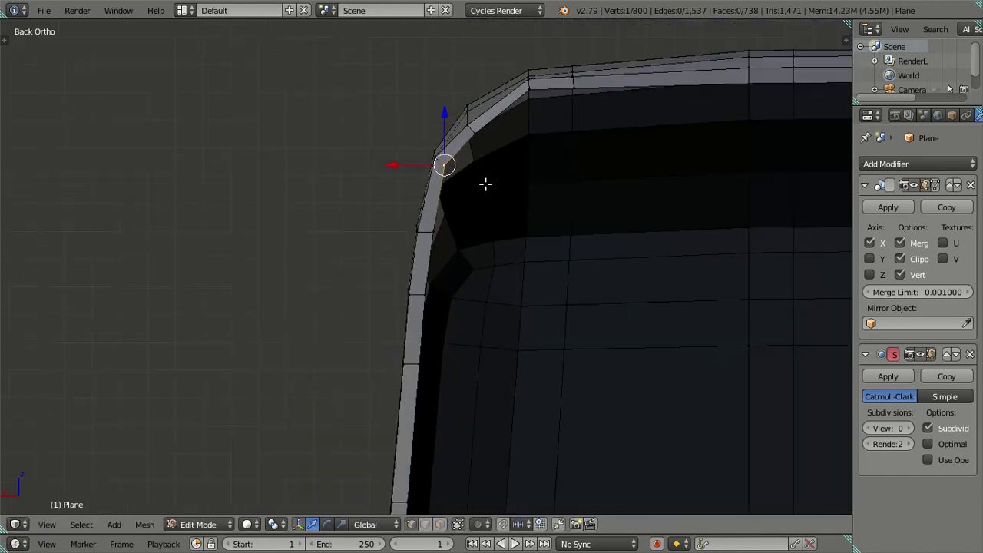
pyautogui.keyDown('shift'); pyautogui.moveTo(539, 115); pyautogui.dragTo(470, 312, button='middle'); pyautogui.keyUp('shift')
pyautogui.scroll(2, 469, 311)
pyautogui.rightClick(488, 280)
pyautogui.press('g')
pyautogui.press('z')
pyautogui.click(498, 260)
# - Slide the roof-edge vertex along X to round off the corner, then deselect all
pyautogui.scroll(2, 525, 346)
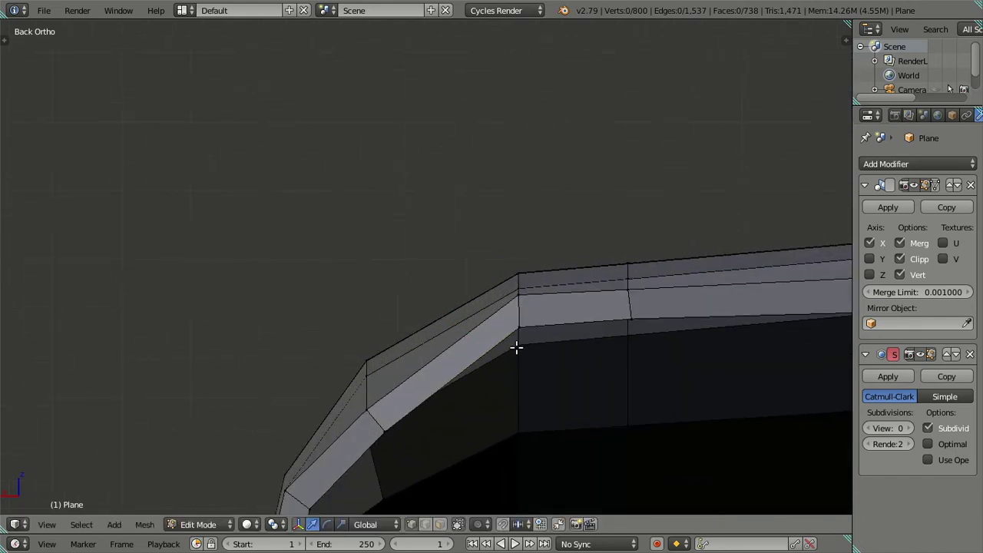
pyautogui.rightClick(630, 319)
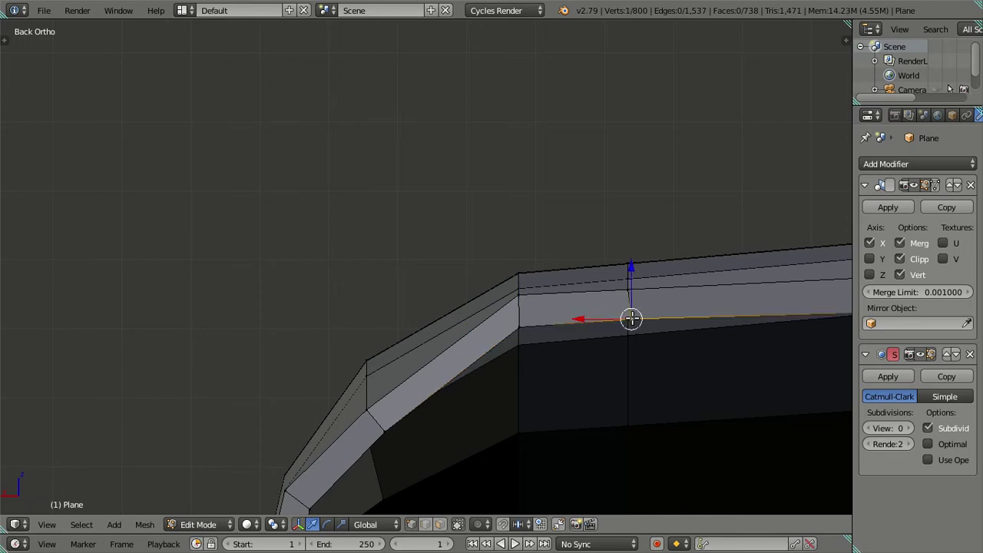
pyautogui.press('g')
pyautogui.press('x')
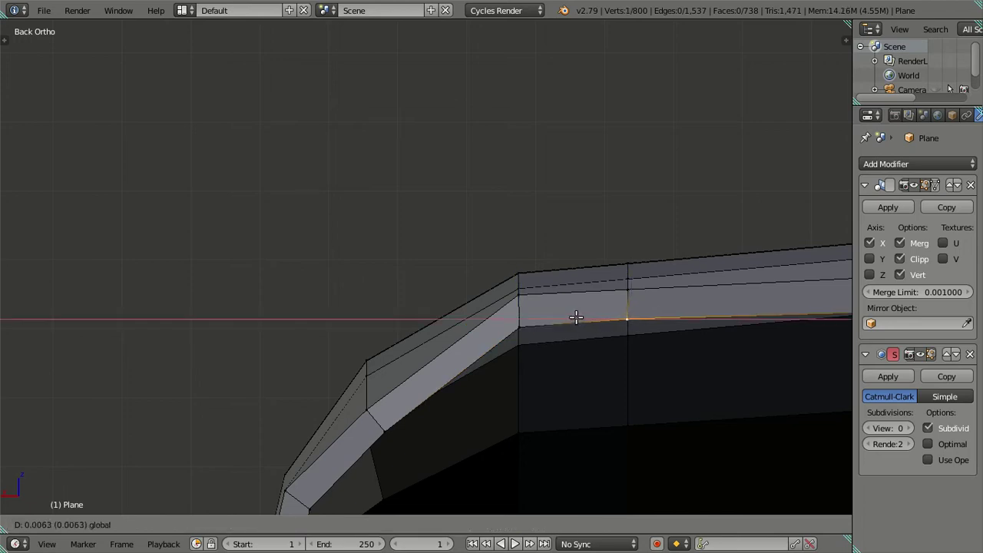
pyautogui.click(576, 317)
pyautogui.scroll(-2, 576, 318)
pyautogui.press('a')
pyautogui.scroll(-2, 575, 317)
# - Move the front corner edge vertices along Y to match the side reference outline
pyautogui.moveTo(463, 340)
pyautogui.mouseDown(button='middle')
pyautogui.moveTo(501, 378)
pyautogui.moveTo(531, 373)
pyautogui.mouseUp(button='middle')
pyautogui.scroll(2, 531, 373)
pyautogui.moveTo(461, 356)
pyautogui.mouseDown(button='middle')
pyautogui.moveTo(467, 461)
pyautogui.moveTo(501, 460)
pyautogui.mouseUp(button='middle')
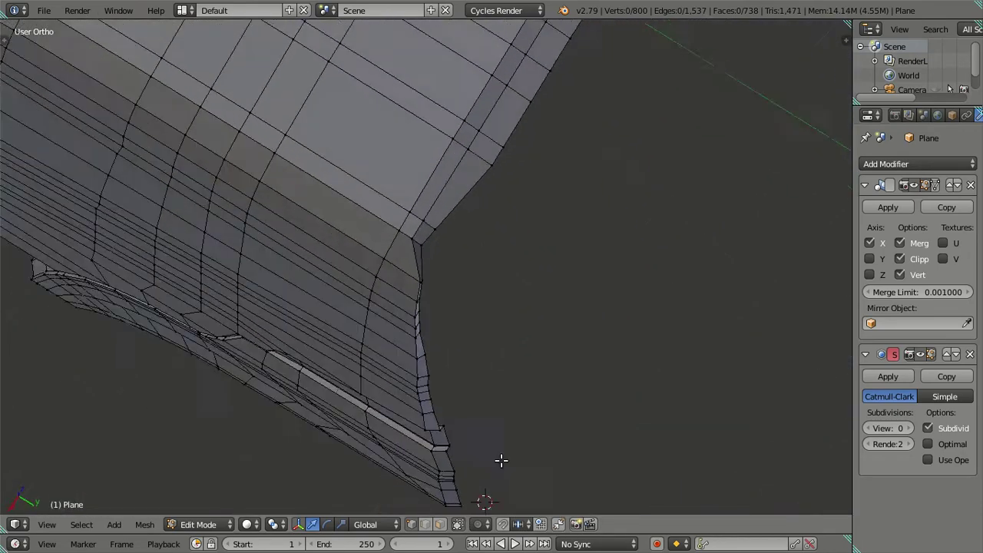
pyautogui.scroll(3, 501, 460)
pyautogui.moveTo(460, 380); pyautogui.dragTo(475, 307, button='middle')
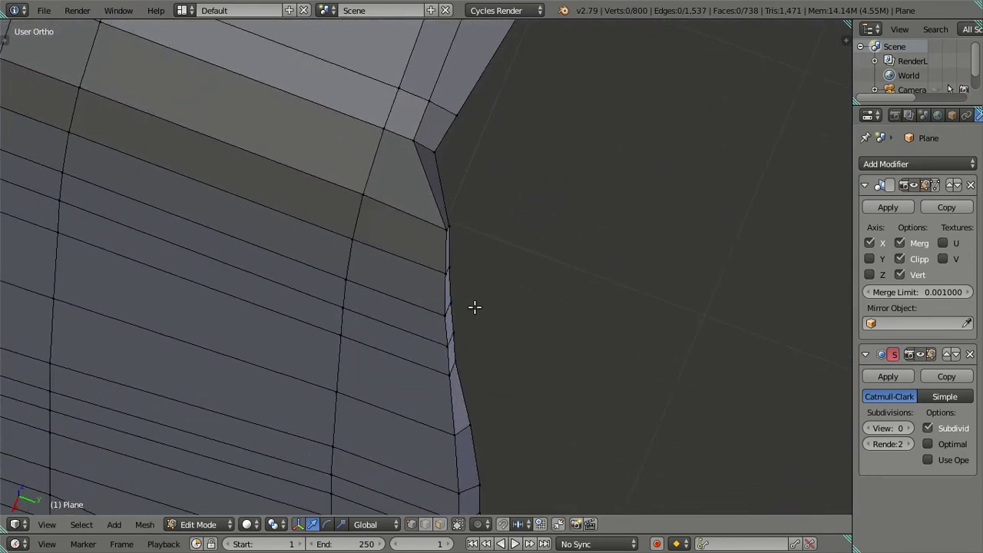
pyautogui.rightClick(441, 229)
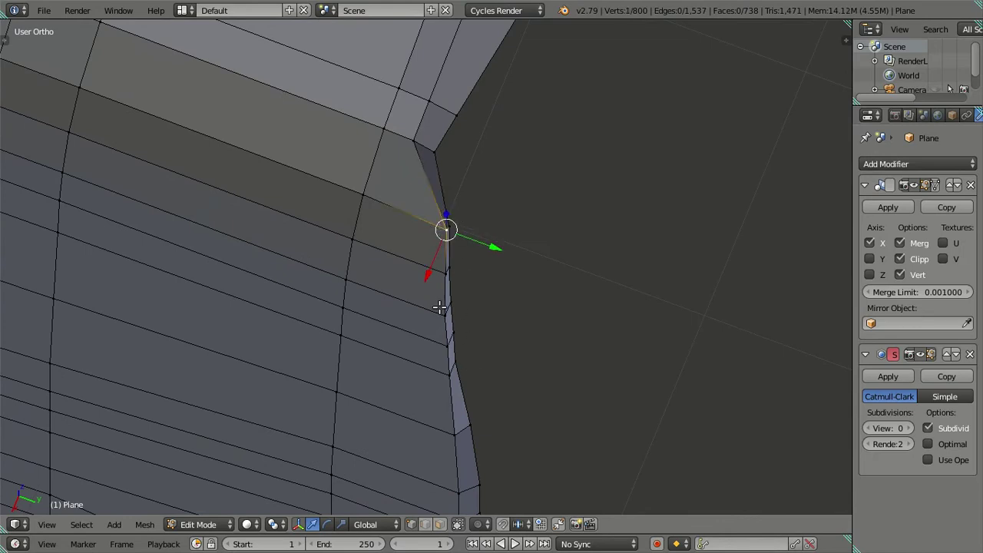
pyautogui.rightClick(462, 361)
pyautogui.rightClick(456, 216)
pyautogui.keyDown('ctrl'); pyautogui.rightClick(468, 358); pyautogui.keyUp('ctrl')
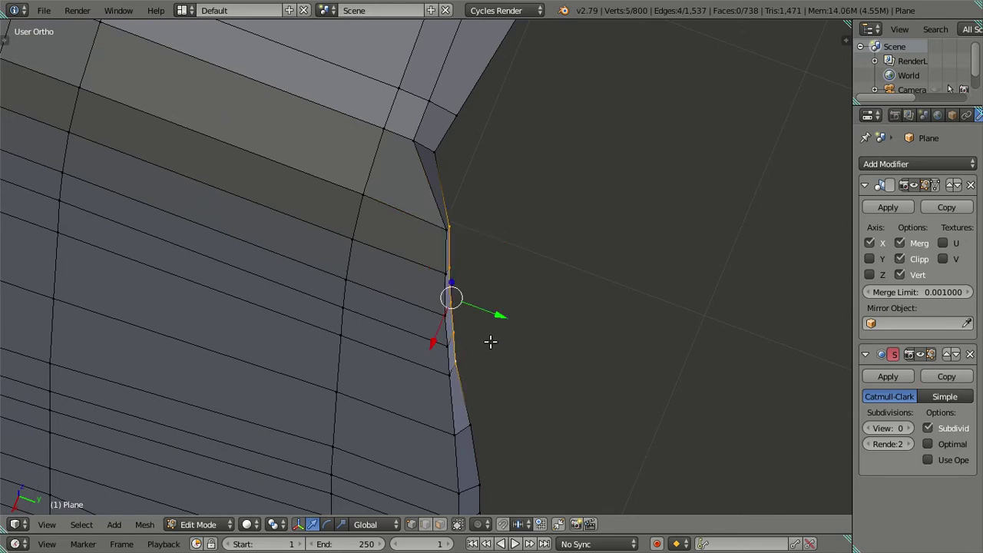
pyautogui.press('KP_3')
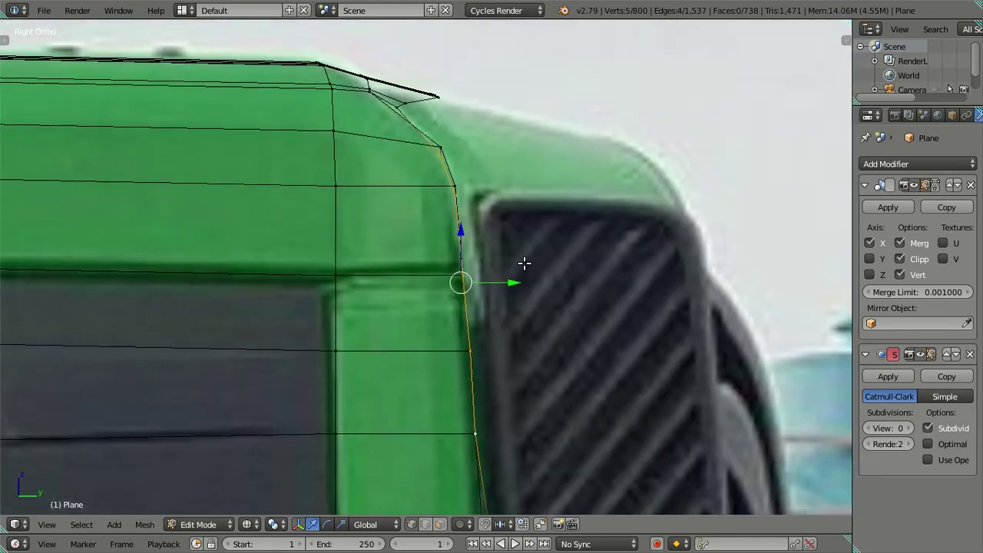
pyautogui.press('g')
pyautogui.press('y')
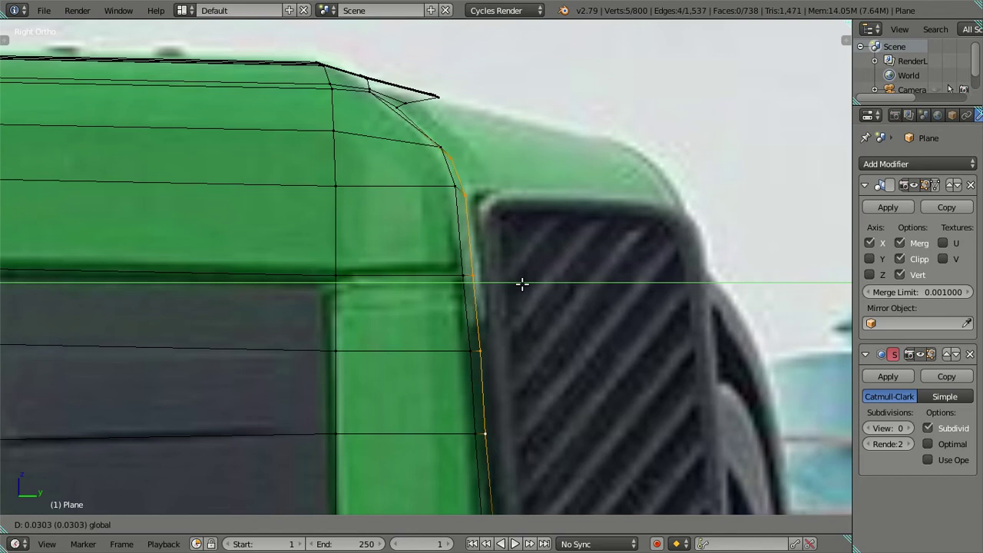
pyautogui.click(522, 283)
# - Align a single corner vertex along Y with the reference truck's outline in Right view
pyautogui.press('a')
pyautogui.moveTo(487, 243)
pyautogui.mouseDown(button='middle')
pyautogui.moveTo(451, 249)
pyautogui.moveTo(461, 202)
pyautogui.mouseUp(button='middle')
pyautogui.rightClick(458, 175)
pyautogui.keyDown('shift'); pyautogui.rightClick(477, 237); pyautogui.keyUp('shift')
pyautogui.rightClick(462, 226)
pyautogui.press('KP_3')
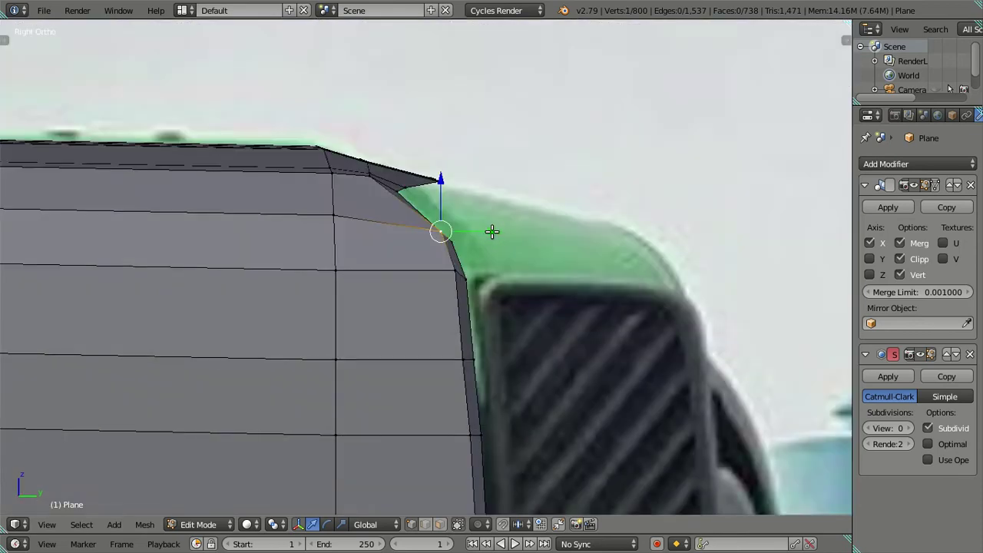
pyautogui.press('g')
pyautogui.press('y')
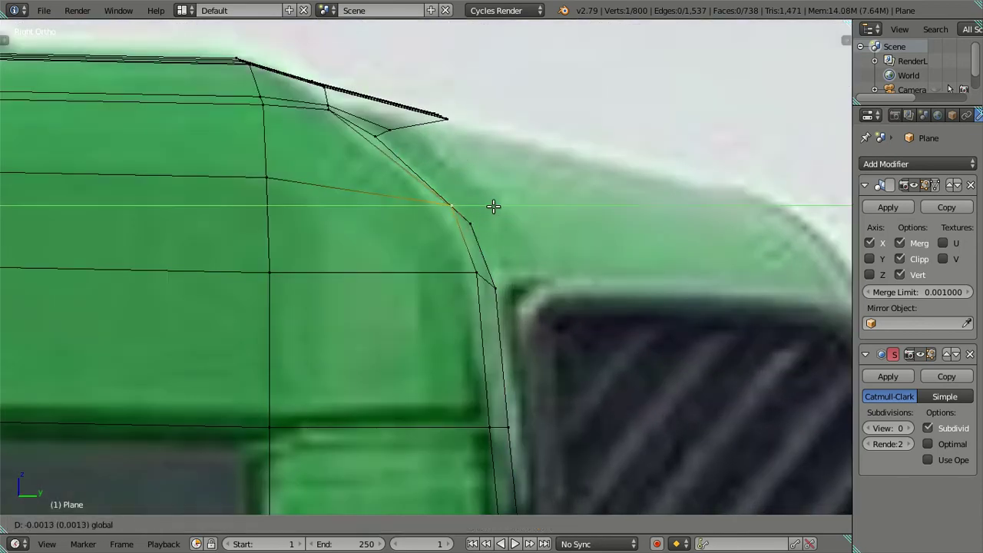
pyautogui.click(480, 207)
# - Nudge the lower and upper corner vertices along Y to follow the photo's curve
pyautogui.rightClick(521, 270)
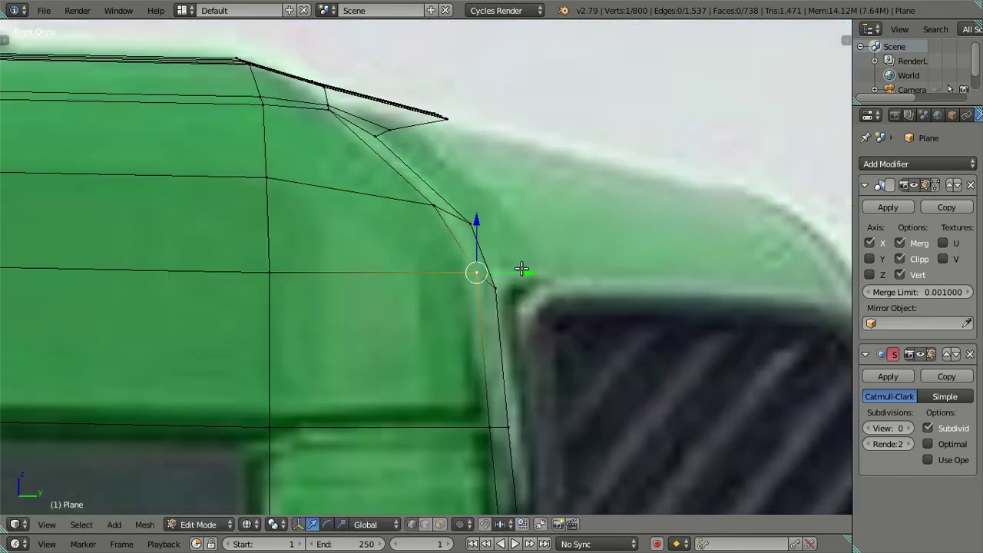
pyautogui.press('g')
pyautogui.press('y')
pyautogui.click(516, 269)
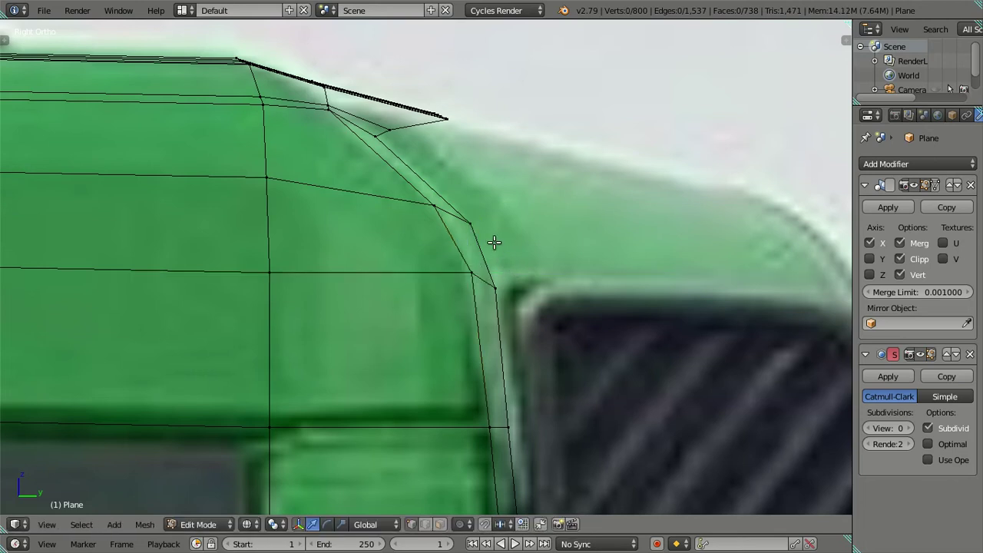
pyautogui.press('z')
pyautogui.rightClick(434, 205)
pyautogui.press('g')
pyautogui.press('y')
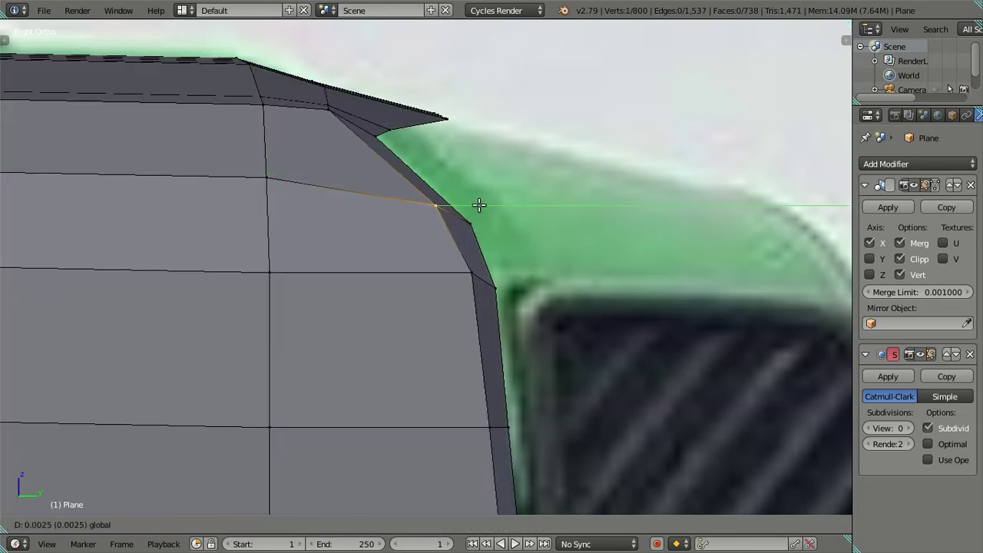
pyautogui.click(480, 205)
# - Preview the cab at viewport subdivision level 2, reset it to 0, and return to Edit Mode
pyautogui.press('a')
pyautogui.moveTo(665, 291)
pyautogui.mouseDown(button='middle')
pyautogui.moveTo(647, 322)
pyautogui.moveTo(536, 358)
pyautogui.moveTo(529, 331)
pyautogui.mouseUp(button='middle')
pyautogui.press('Tab')
pyautogui.scroll(4, 592, 321)
pyautogui.moveTo(592, 320); pyautogui.dragTo(797, 388, button='middle')
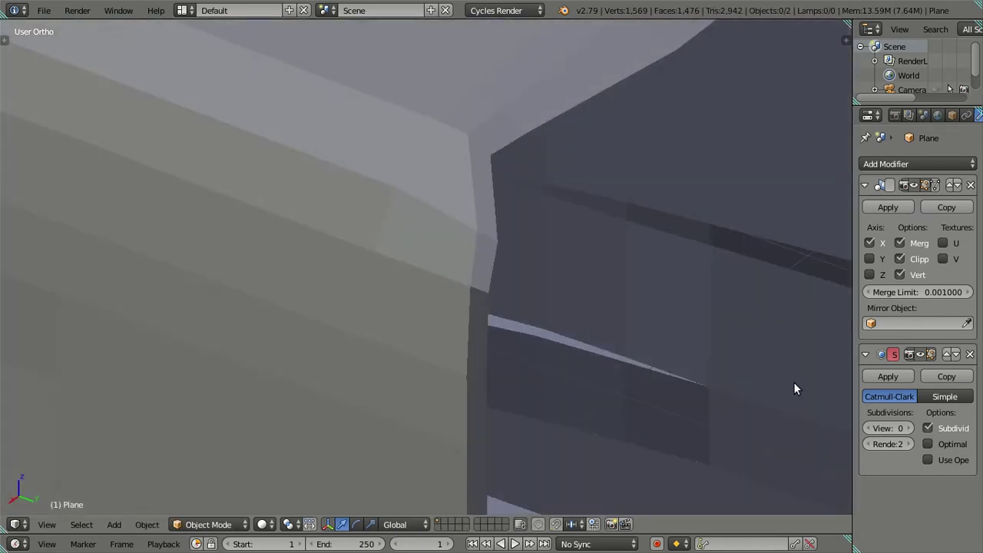
pyautogui.click(907, 429)
pyautogui.click(906, 428)
pyautogui.scroll(-3, 547, 328)
pyautogui.moveTo(548, 329)
pyautogui.mouseDown(button='middle')
pyautogui.moveTo(482, 306)
pyautogui.moveTo(540, 329)
pyautogui.moveTo(479, 334)
pyautogui.moveTo(847, 377)
pyautogui.mouseUp(button='middle')
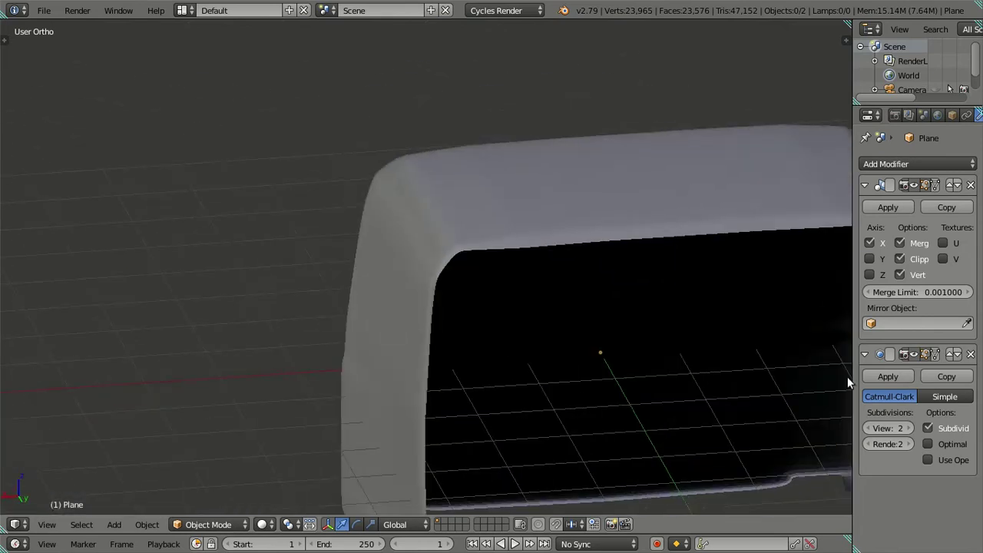
pyautogui.click(871, 428)
pyautogui.click(871, 429)
pyautogui.moveTo(588, 344)
pyautogui.mouseDown(button='middle')
pyautogui.moveTo(435, 279)
pyautogui.moveTo(2, 266)
pyautogui.mouseUp(button='middle')
pyautogui.press('Tab')
# - Exit fullscreen and open the red truck photo FB_IMG_1575480470209.jpg
pyautogui.scroll(2, 430, 267)
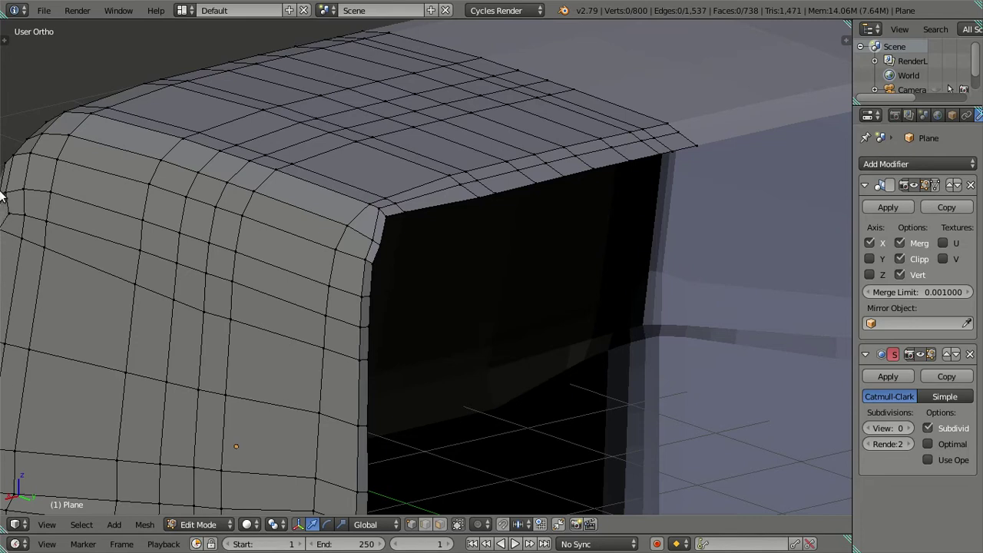
pyautogui.click(119, 10)
pyautogui.click(154, 53)
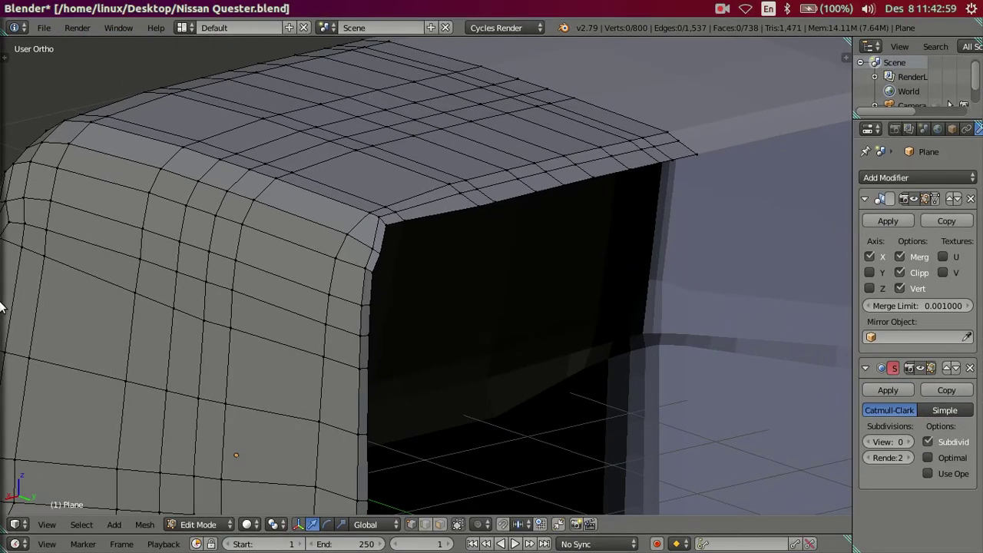
pyautogui.click(14, 294)
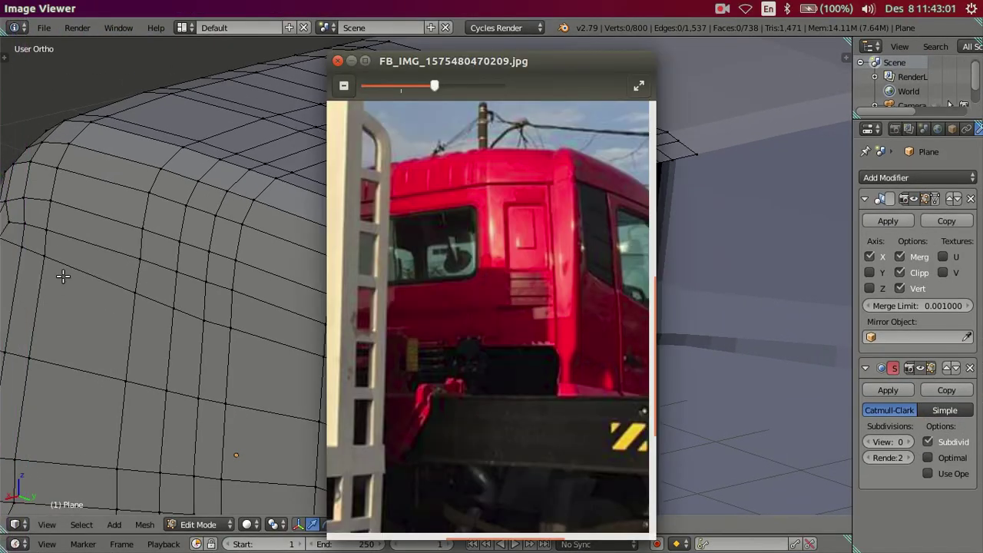
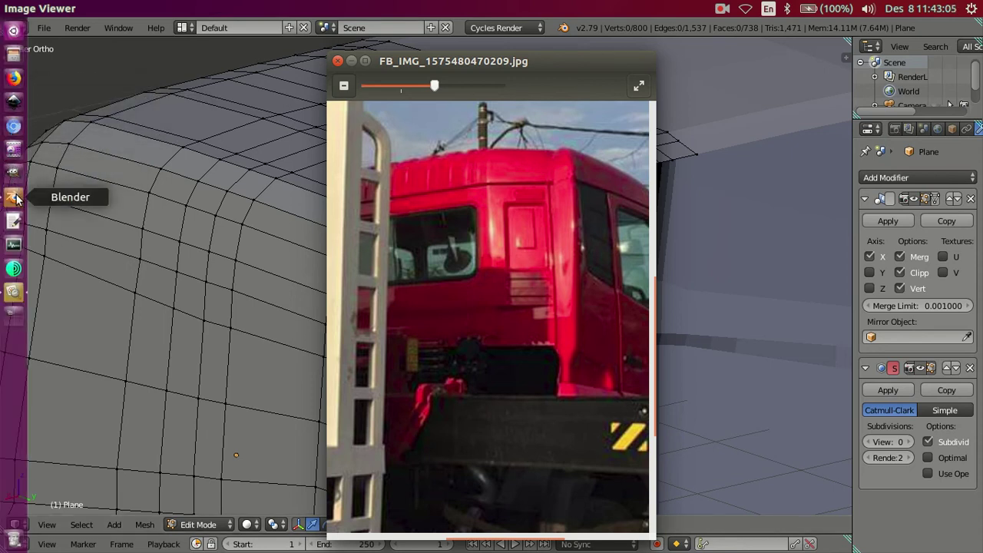
# - Return to the model, orbit beneath the roof's rear corner and clear the vertex selection
pyautogui.click(14, 196)
pyautogui.moveTo(348, 277)
pyautogui.mouseDown(button='middle')
pyautogui.moveTo(465, 281)
pyautogui.moveTo(474, 253)
pyautogui.moveTo(444, 263)
pyautogui.moveTo(272, 269)
pyautogui.moveTo(487, 336)
pyautogui.moveTo(607, 305)
pyautogui.moveTo(426, 225)
pyautogui.moveTo(438, 308)
pyautogui.moveTo(393, 237)
pyautogui.mouseUp(button='middle')
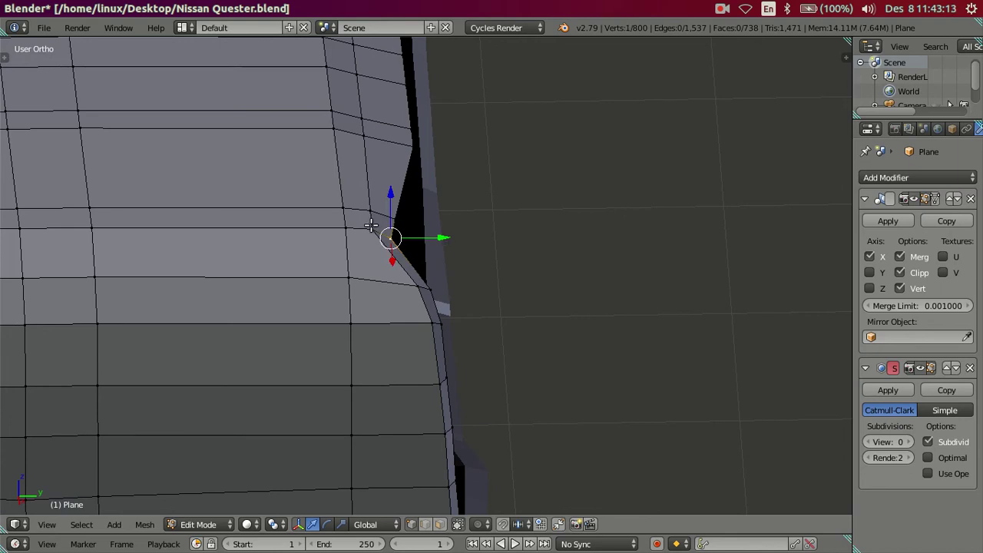
pyautogui.keyDown('shift'); pyautogui.click(372, 230); pyautogui.keyUp('shift')
pyautogui.press('KP_3')
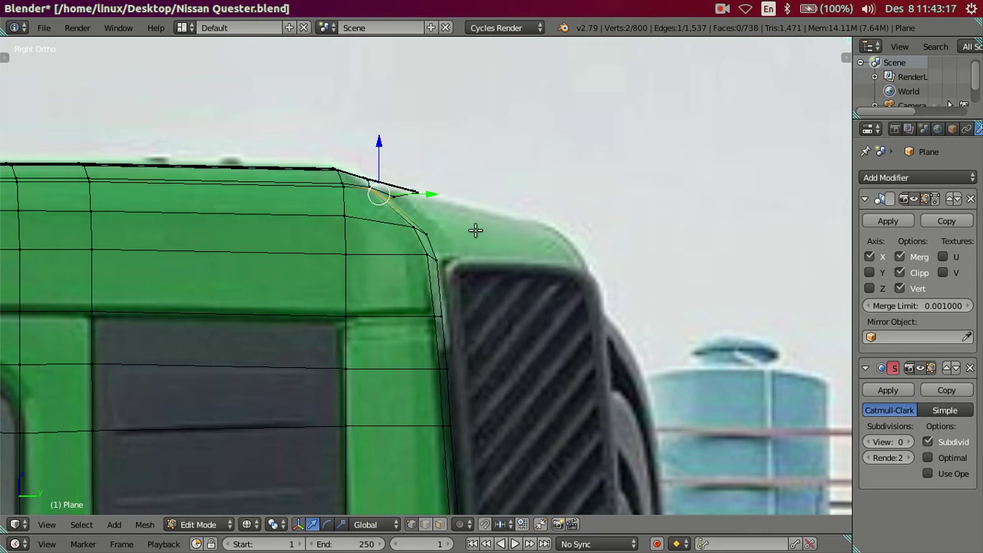
pyautogui.moveTo(513, 237)
pyautogui.mouseDown(button='middle')
pyautogui.moveTo(599, 248)
pyautogui.moveTo(509, 281)
pyautogui.moveTo(473, 261)
pyautogui.mouseUp(button='middle')
pyautogui.press('a')
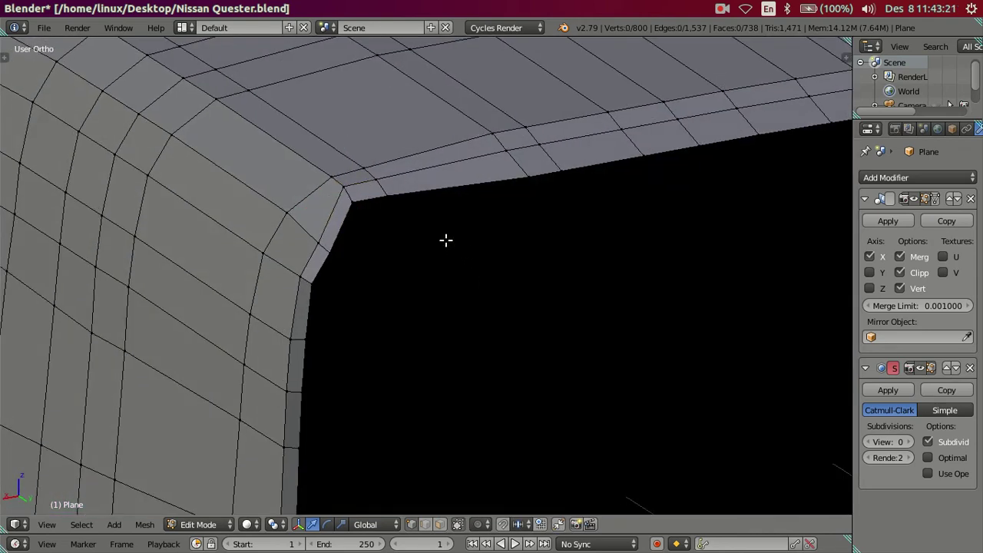
pyautogui.moveTo(380, 208)
pyautogui.mouseDown(button='middle')
pyautogui.moveTo(406, 270)
pyautogui.moveTo(399, 296)
pyautogui.moveTo(379, 237)
pyautogui.moveTo(463, 166)
pyautogui.moveTo(418, 469)
pyautogui.mouseUp(button='middle')
pyautogui.scroll(-3, 331, 265)
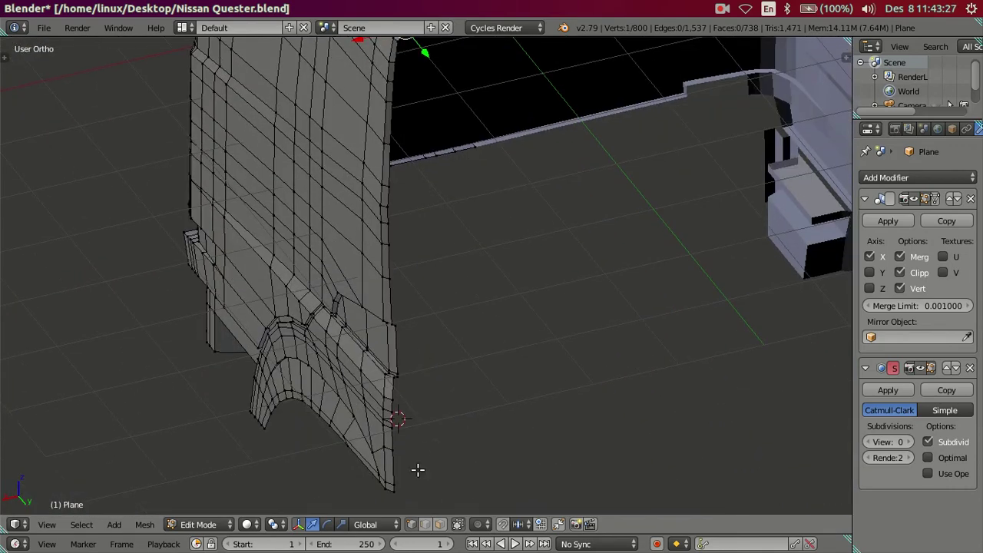
# - Extrude the rear vertical edge loop in place and slide it sideways along X
pyautogui.keyDown('alt'); pyautogui.rightClick(395, 487); pyautogui.keyUp('alt')
pyautogui.moveTo(426, 377); pyautogui.dragTo(458, 361, button='middle')
pyautogui.press('e')
pyautogui.rightClick(504, 351)
pyautogui.moveTo(346, 401); pyautogui.dragTo(390, 405)
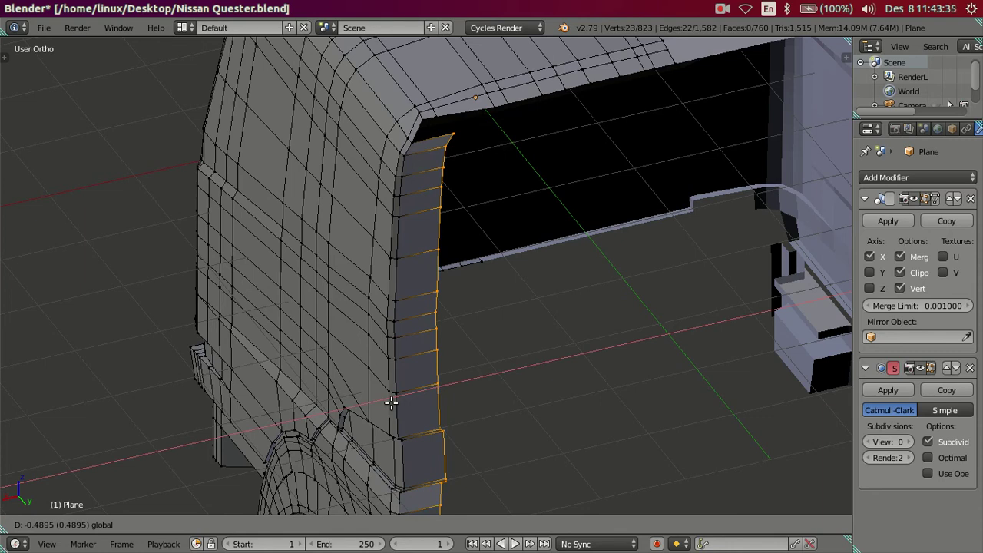
# - Confirm the new strip's placement and slide the top corner vertex along X
pyautogui.click(391, 405)
pyautogui.moveTo(468, 333)
pyautogui.mouseDown(button='middle')
pyautogui.moveTo(461, 355)
pyautogui.moveTo(423, 327)
pyautogui.moveTo(428, 307)
pyautogui.mouseUp(button='middle')
pyautogui.press('a')
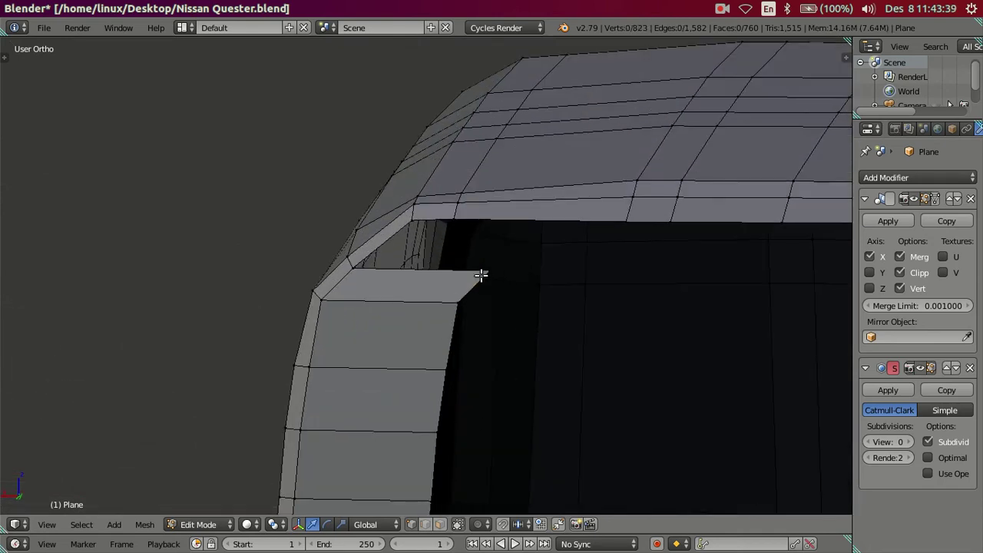
pyautogui.moveTo(477, 268); pyautogui.dragTo(408, 262)
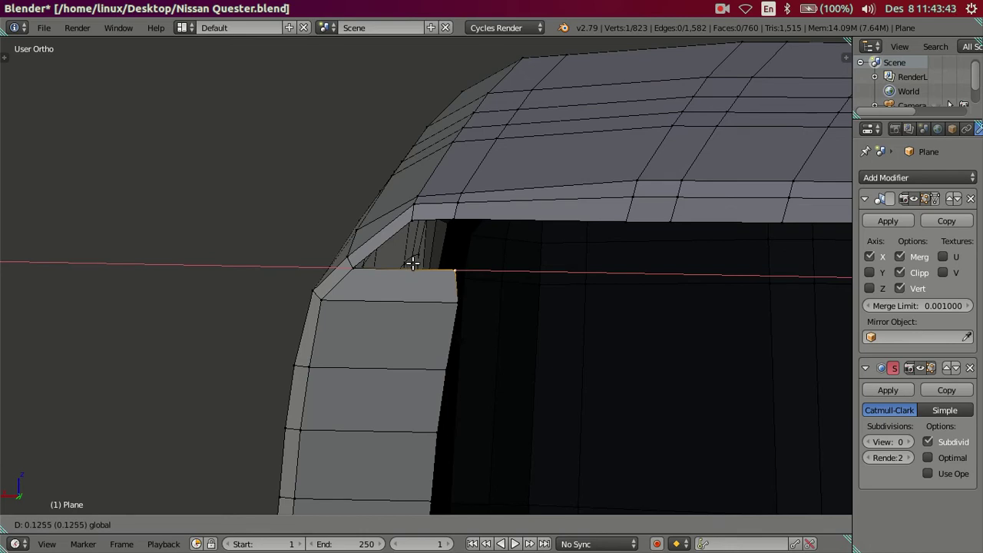
pyautogui.click(412, 263)
# - Fill the gap at the roof corner with a new face
pyautogui.keyDown('alt'); pyautogui.rightClick(458, 228); pyautogui.keyUp('alt')
pyautogui.moveTo(458, 228)
pyautogui.mouseDown(button='middle')
pyautogui.moveTo(502, 259)
pyautogui.moveTo(499, 238)
pyautogui.moveTo(465, 274)
pyautogui.moveTo(511, 330)
pyautogui.moveTo(467, 202)
pyautogui.mouseUp(button='middle')
pyautogui.press('f')
pyautogui.press('a')
# - Inspect the new rear strip from the Back Ortho view, zooming and panning across the cab
pyautogui.press('ctrl+KP_1')
pyautogui.scroll(1, 422, 232)
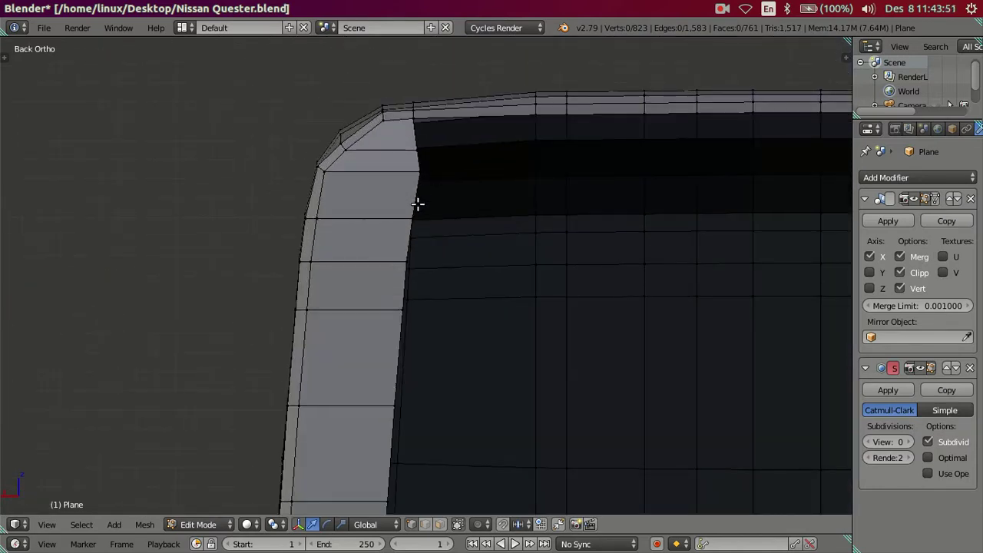
pyautogui.scroll(-3, 476, 373)
pyautogui.moveTo(476, 374)
pyautogui.keyDown('shift'); pyautogui.mouseDown(button='middle')
pyautogui.moveTo(478, 168)
pyautogui.moveTo(461, 215)
pyautogui.moveTo(463, 377)
pyautogui.mouseUp(button='middle'); pyautogui.keyUp('shift')
pyautogui.scroll(-4, 459, 218)
pyautogui.scroll(1, 505, 243)
pyautogui.scroll(2, 450, 202)
pyautogui.scroll(1, 457, 279)
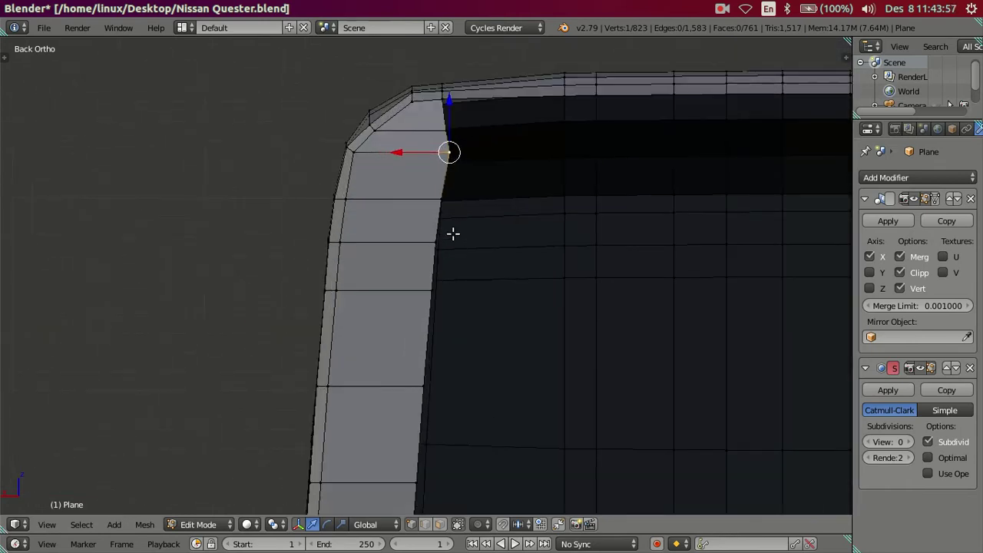
pyautogui.scroll(-2, 435, 238)
pyautogui.scroll(-2, 658, 350)
pyautogui.moveTo(658, 351)
pyautogui.mouseDown(button='middle')
pyautogui.moveTo(630, 351)
pyautogui.moveTo(628, 336)
pyautogui.moveTo(652, 340)
pyautogui.mouseUp(button='middle')
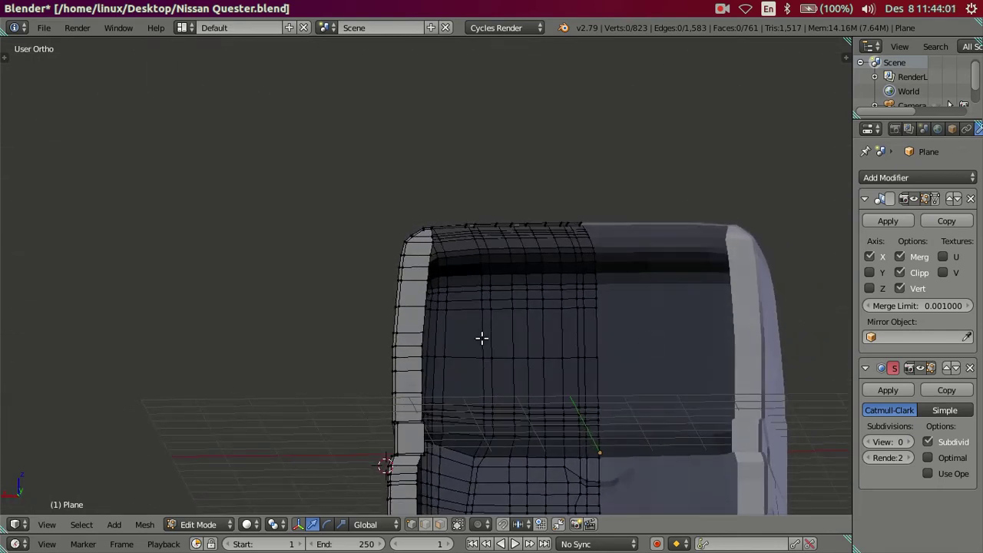
# - Compare with the red truck reference photo and level the view on the rear pillar
pyautogui.click(12, 294)
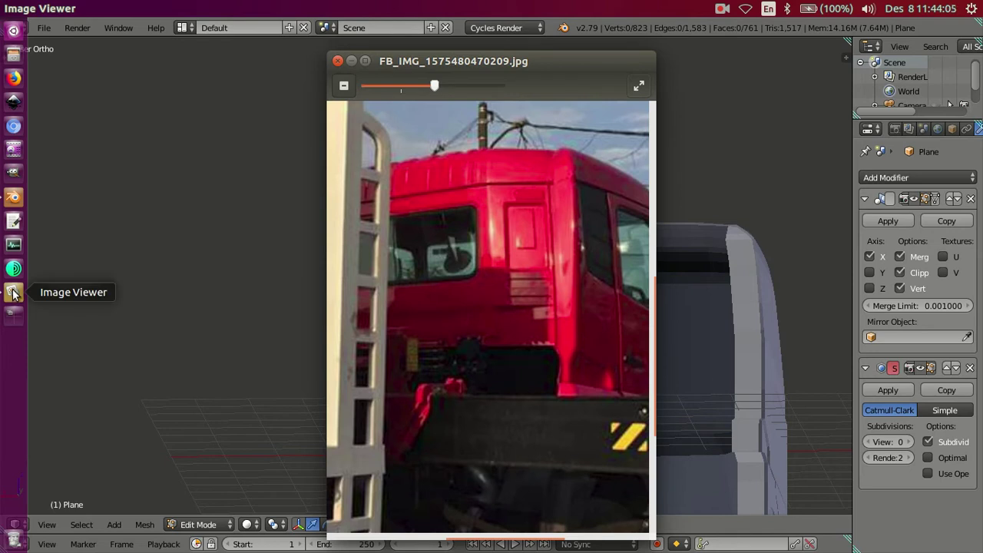
pyautogui.click(13, 197)
pyautogui.moveTo(423, 396)
pyautogui.mouseDown(button='middle')
pyautogui.moveTo(402, 256)
pyautogui.moveTo(430, 289)
pyautogui.mouseUp(button='middle')
pyautogui.scroll(4, 434, 299)
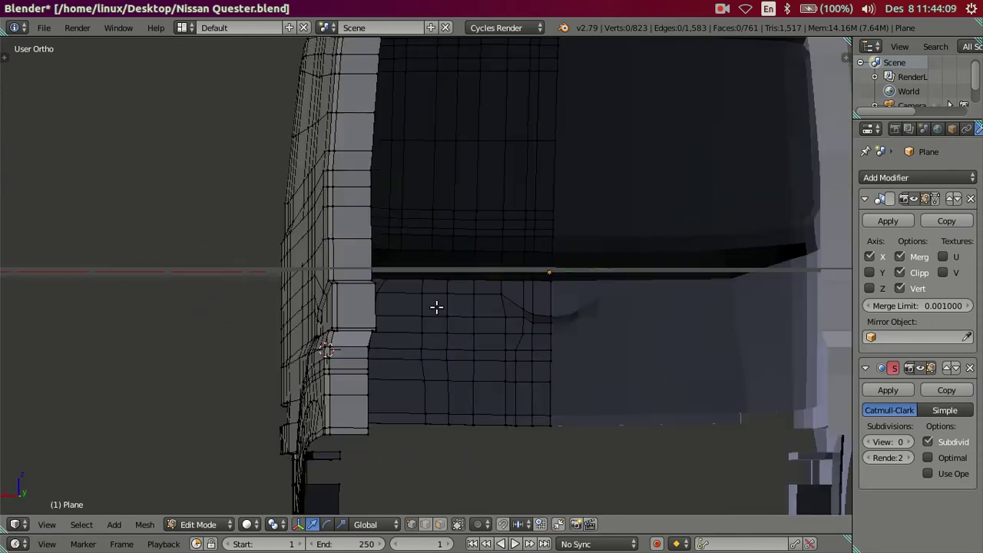
pyautogui.scroll(2, 437, 307)
pyautogui.press('Tab')
pyautogui.moveTo(377, 309)
pyautogui.mouseDown(button='middle')
pyautogui.moveTo(395, 275)
pyautogui.moveTo(400, 291)
pyautogui.mouseUp(button='middle')
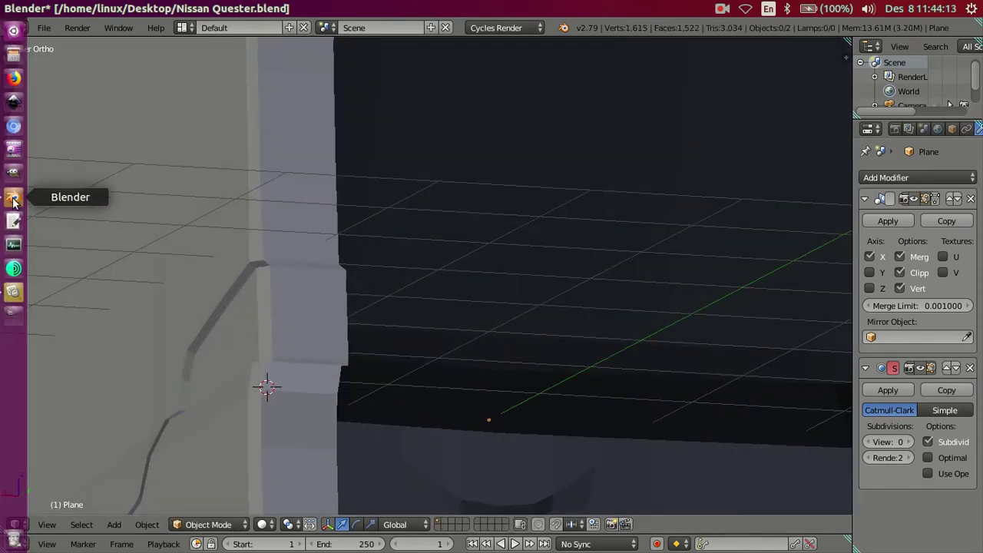
pyautogui.scroll(2, 423, 285)
pyautogui.press('Tab')
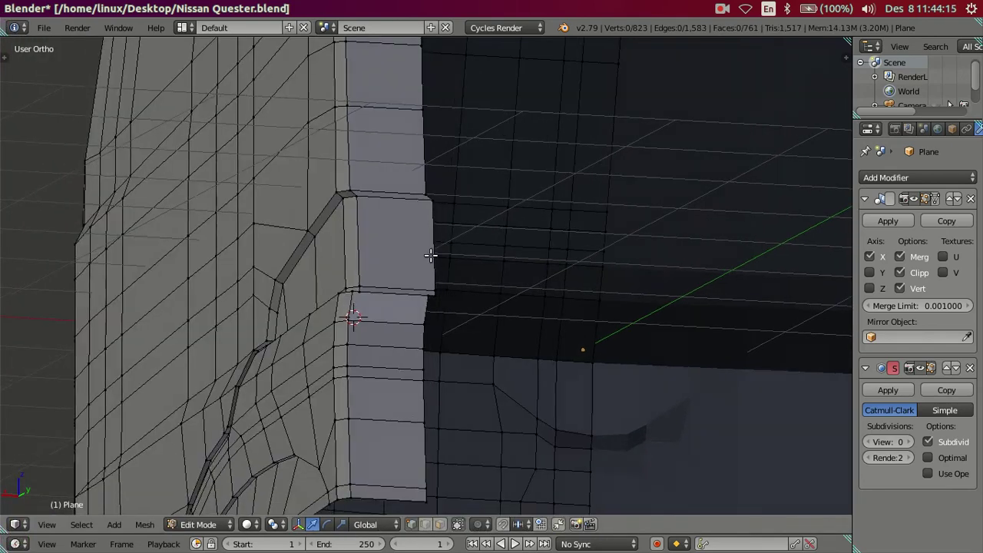
pyautogui.moveTo(432, 254); pyautogui.dragTo(385, 250, button='middle')
pyautogui.scroll(3, 385, 249)
# - Select the rear pillar's vertex and vertical edge and check them against the side reference
pyautogui.rightClick(342, 209)
pyautogui.moveTo(344, 313); pyautogui.dragTo(405, 349, button='middle')
pyautogui.keyDown('shift'); pyautogui.rightClick(445, 396); pyautogui.keyUp('shift')
pyautogui.moveTo(461, 405)
pyautogui.mouseDown(button='middle')
pyautogui.moveTo(485, 265)
pyautogui.moveTo(438, 285)
pyautogui.moveTo(485, 285)
pyautogui.moveTo(463, 259)
pyautogui.moveTo(460, 322)
pyautogui.moveTo(450, 256)
pyautogui.moveTo(461, 253)
pyautogui.moveTo(408, 281)
pyautogui.mouseUp(button='middle')
pyautogui.moveTo(48, 281)
pyautogui.mouseDown(button='middle')
pyautogui.moveTo(268, 185)
pyautogui.moveTo(5, 303)
pyautogui.mouseUp(button='middle')
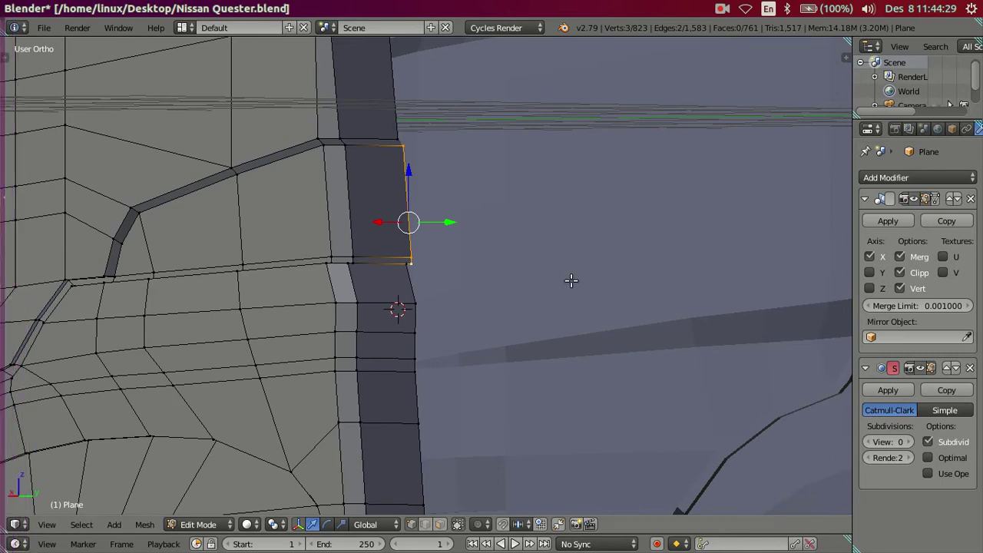
pyautogui.press('KP_3')
pyautogui.scroll(-4, 529, 210)
pyautogui.scroll(4, 532, 210)
pyautogui.moveTo(531, 210)
pyautogui.mouseDown(button='middle')
pyautogui.moveTo(439, 226)
pyautogui.moveTo(456, 243)
pyautogui.mouseUp(button='middle')
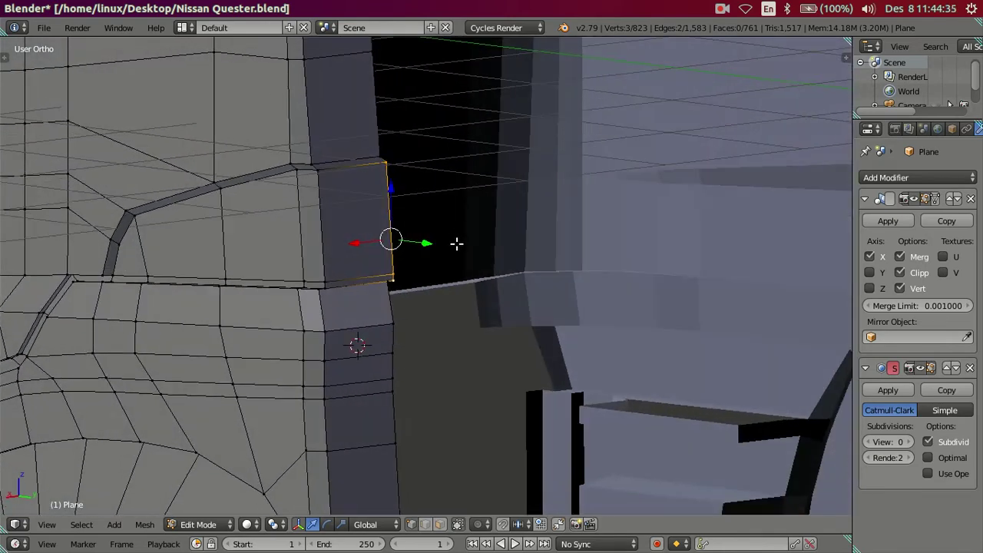
# - In face mode, push the two pillar faces beside the window along Y to the outline
pyautogui.click(440, 524)
pyautogui.click(338, 235)
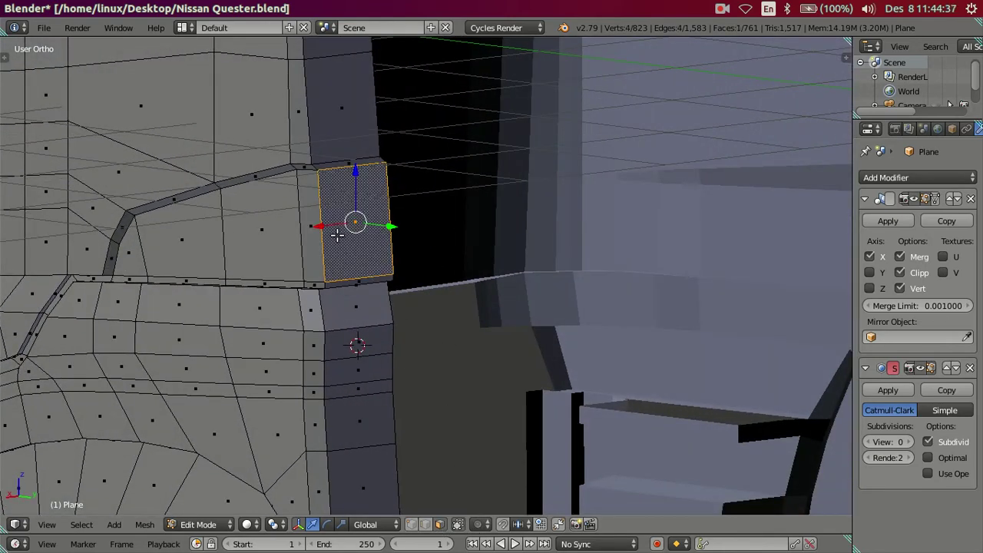
pyautogui.keyDown('shift'); pyautogui.click(312, 234); pyautogui.keyUp('shift')
pyautogui.scroll(2, 424, 214)
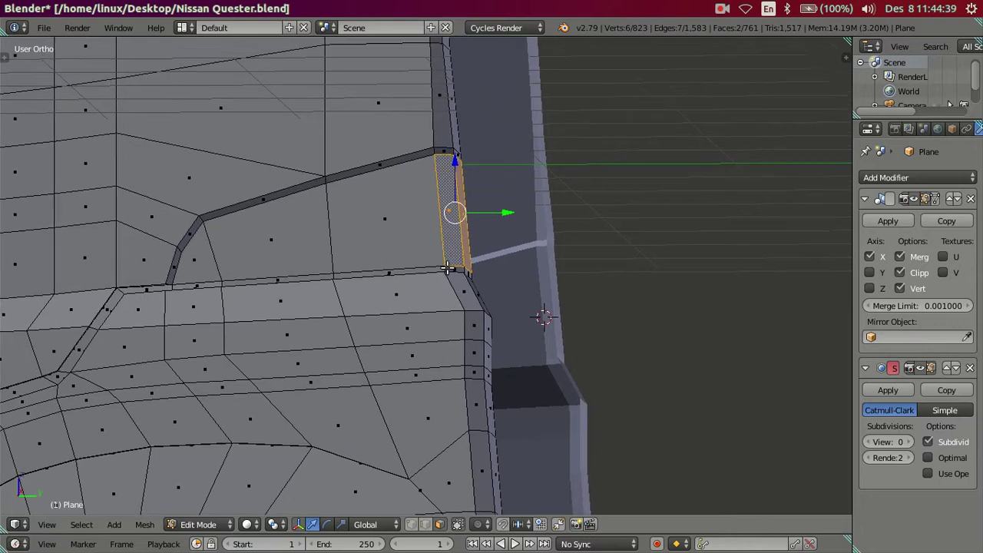
pyautogui.press('KP_3')
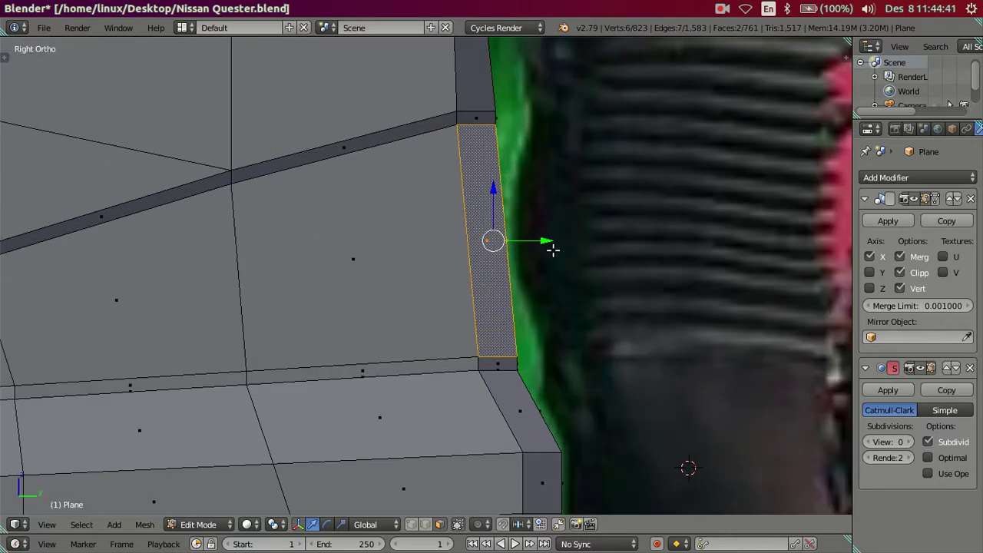
pyautogui.moveTo(547, 240); pyautogui.dragTo(543, 236)
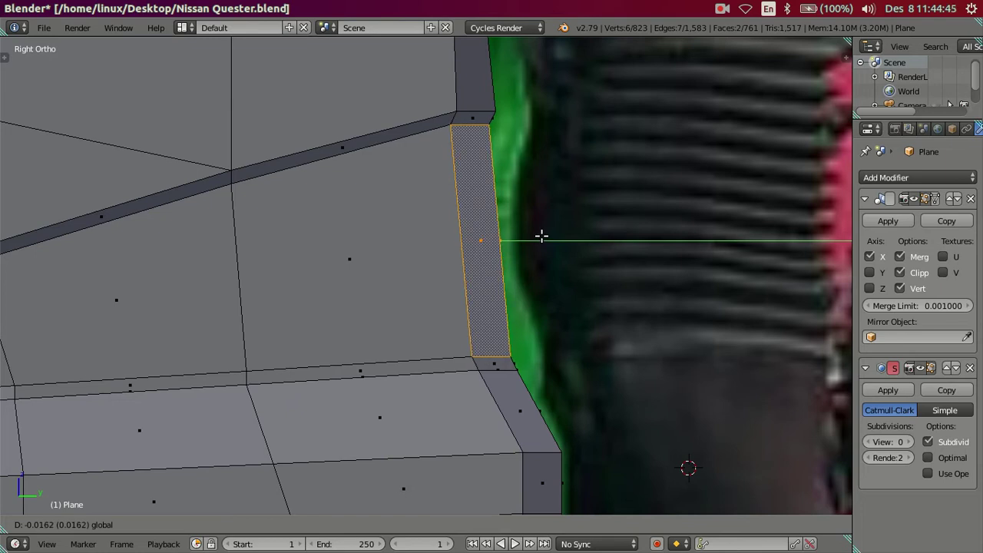
pyautogui.moveTo(541, 236); pyautogui.dragTo(542, 238)
pyautogui.moveTo(542, 272); pyautogui.dragTo(480, 248, button='middle')
# - Move the lower strip and left pillar faces along Y to match the outline
pyautogui.press('a')
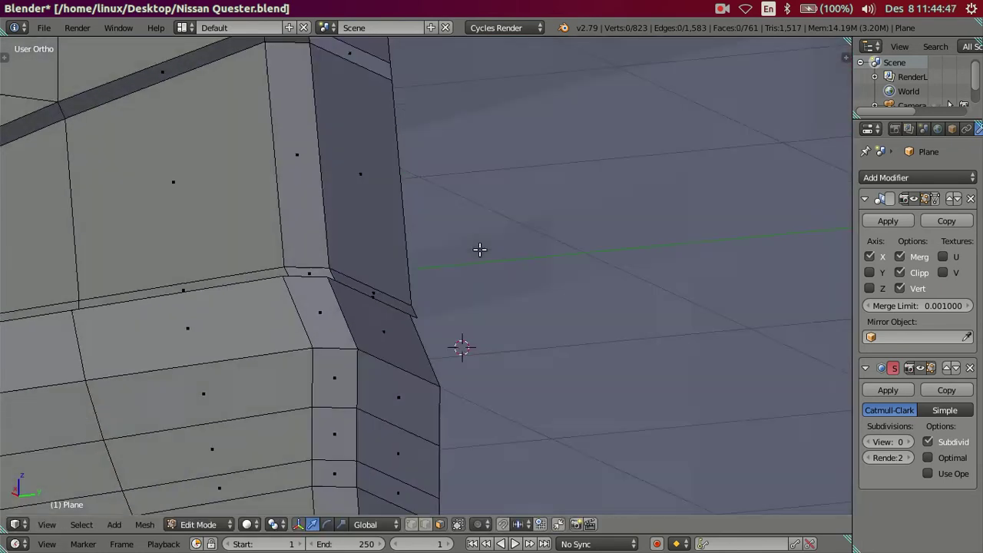
pyautogui.hotkey('ctrl', 'z')
pyautogui.keyDown('shift'); pyautogui.rightClick(347, 269); pyautogui.keyUp('shift')
pyautogui.keyDown('shift'); pyautogui.rightClick(321, 258); pyautogui.keyUp('shift')
pyautogui.press('KP_3')
pyautogui.moveTo(551, 282); pyautogui.dragTo(540, 278)
pyautogui.moveTo(541, 278)
pyautogui.mouseDown(button='middle')
pyautogui.moveTo(517, 335)
pyautogui.moveTo(509, 346)
pyautogui.moveTo(495, 342)
pyautogui.moveTo(511, 355)
pyautogui.moveTo(530, 329)
pyautogui.moveTo(427, 341)
pyautogui.moveTo(406, 353)
pyautogui.moveTo(410, 314)
pyautogui.moveTo(411, 322)
pyautogui.mouseUp(button='middle')
pyautogui.press('a')
# - Slide the pillar's vertical edge inward along X
pyautogui.moveTo(398, 454); pyautogui.dragTo(371, 369, button='middle')
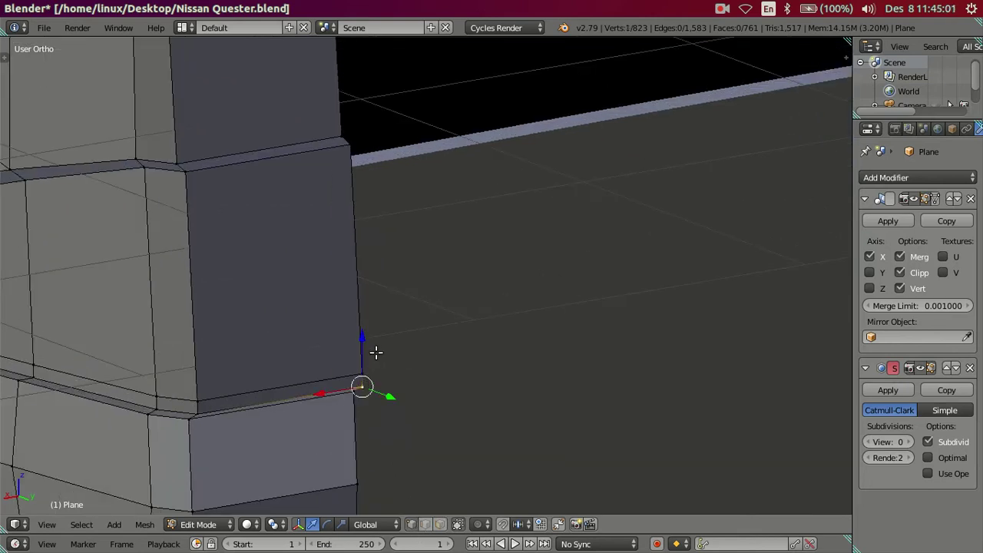
pyautogui.keyDown('ctrl'); pyautogui.rightClick(356, 149); pyautogui.keyUp('ctrl')
pyautogui.moveTo(351, 147)
pyautogui.mouseDown(button='middle')
pyautogui.moveTo(417, 321)
pyautogui.moveTo(377, 322)
pyautogui.moveTo(310, 277)
pyautogui.mouseUp(button='middle')
pyautogui.press('g')
pyautogui.press('x')
pyautogui.click(237, 281)
pyautogui.moveTo(237, 282); pyautogui.dragTo(342, 386, button='middle')
# - Try moving the lower corner vertex along X, then undo it
pyautogui.rightClick(342, 375)
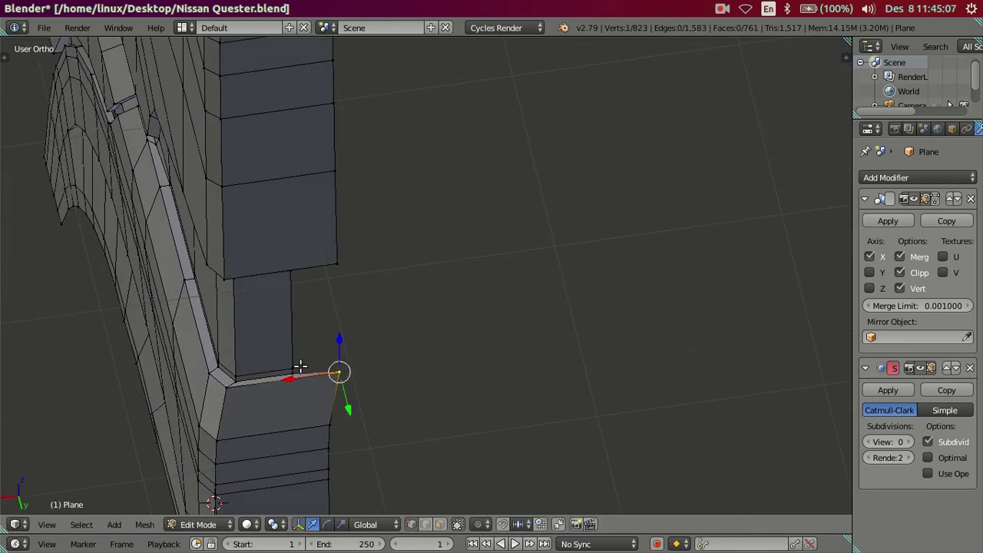
pyautogui.press('g')
pyautogui.press('x')
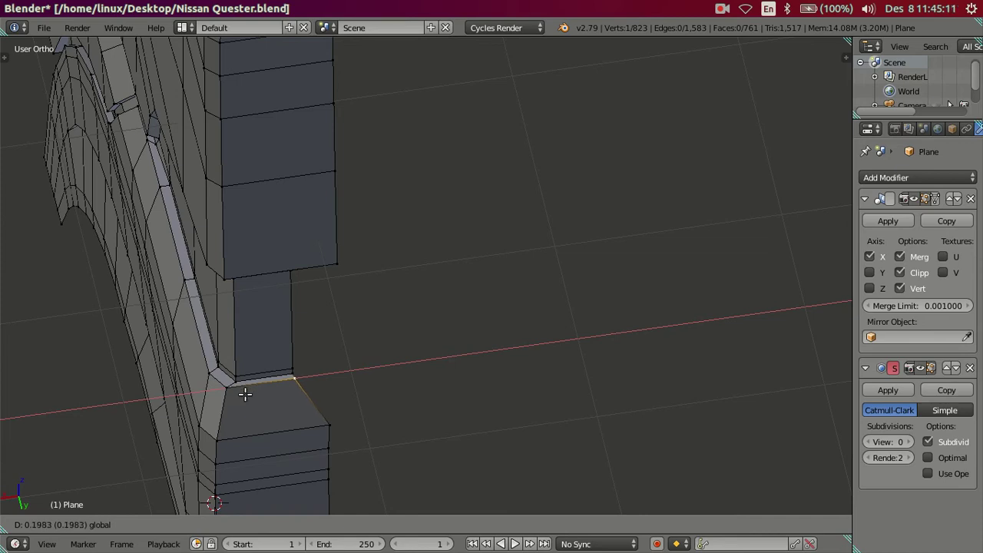
pyautogui.click(243, 394)
pyautogui.hotkey('ctrl', 'z')
pyautogui.hotkey('ctrl', 'z')
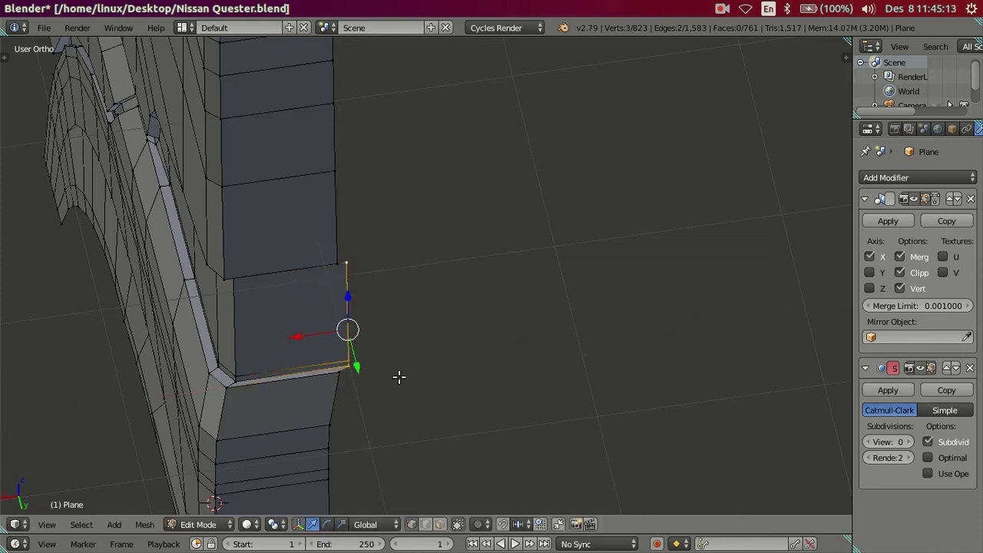
pyautogui.moveTo(375, 310); pyautogui.dragTo(370, 184, button='middle')
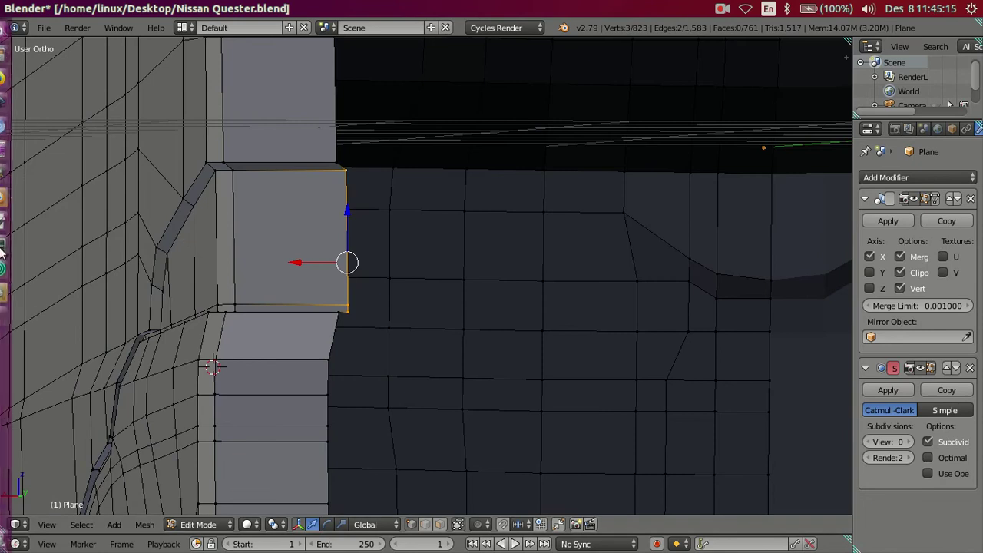
# - Check the reference photo, then scale the selected pillar face vertically along Z
pyautogui.click(11, 292)
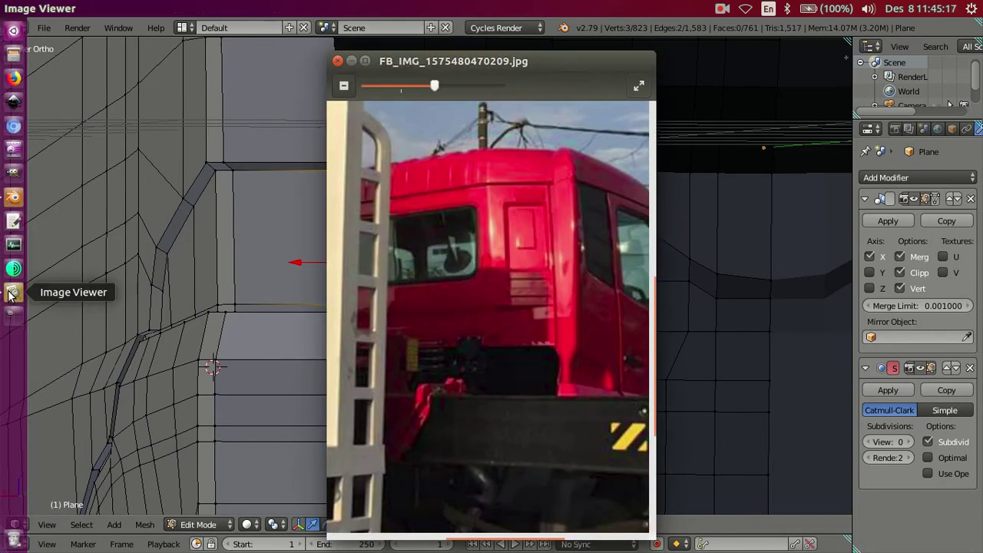
pyautogui.click(13, 196)
pyautogui.moveTo(346, 259)
pyautogui.mouseDown(button='middle')
pyautogui.moveTo(369, 305)
pyautogui.moveTo(381, 212)
pyautogui.mouseUp(button='middle')
pyautogui.moveTo(379, 172); pyautogui.dragTo(358, 300, button='middle')
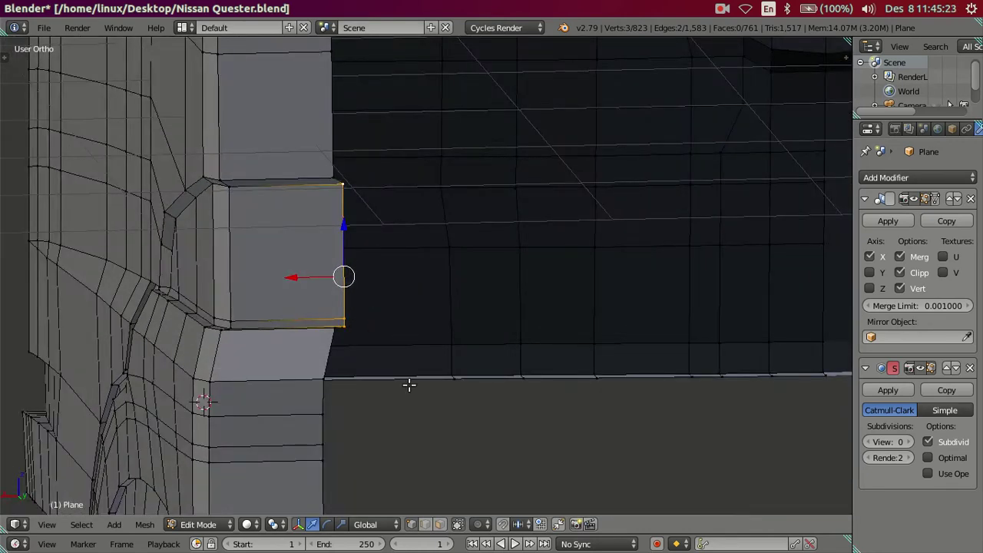
pyautogui.press('s')
pyautogui.press('z')
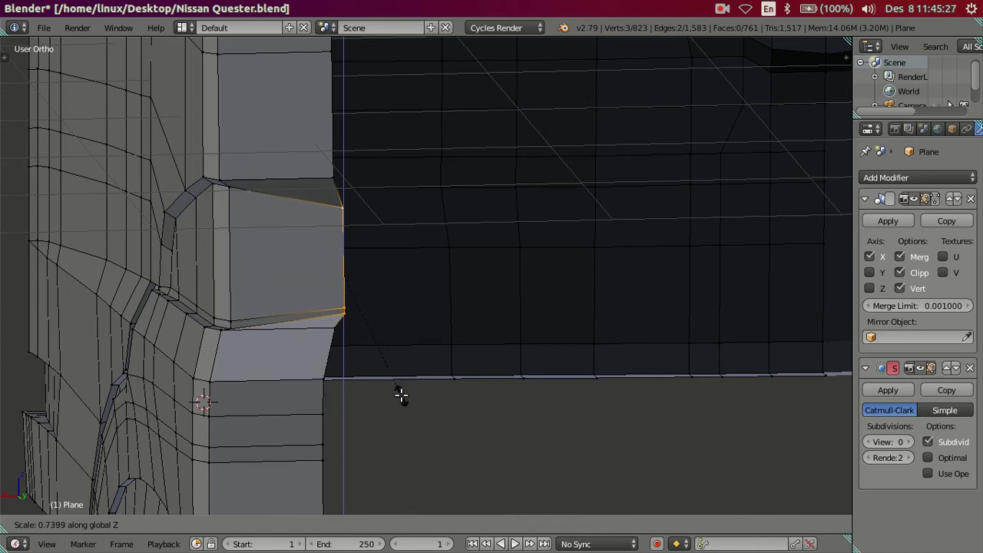
pyautogui.click(400, 396)
# - Scale the thin strip face and the face above it vertically along Z
pyautogui.moveTo(401, 395)
pyautogui.mouseDown(button='middle')
pyautogui.moveTo(408, 320)
pyautogui.moveTo(476, 307)
pyautogui.moveTo(503, 315)
pyautogui.moveTo(489, 338)
pyautogui.mouseUp(button='middle')
pyautogui.keyDown('alt'); pyautogui.rightClick(525, 328); pyautogui.keyUp('alt')
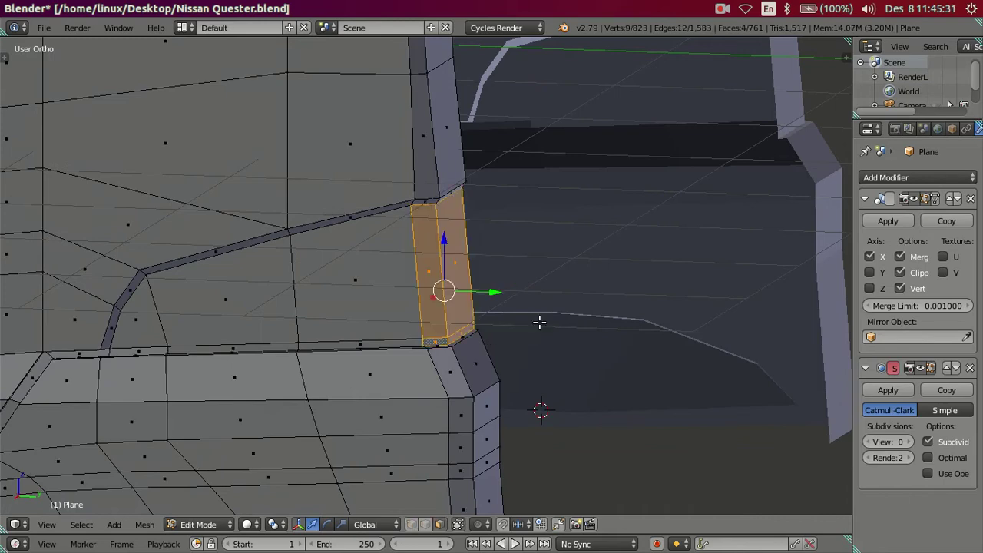
pyautogui.moveTo(586, 259)
pyautogui.mouseDown(button='middle')
pyautogui.moveTo(544, 241)
pyautogui.moveTo(465, 250)
pyautogui.mouseUp(button='middle')
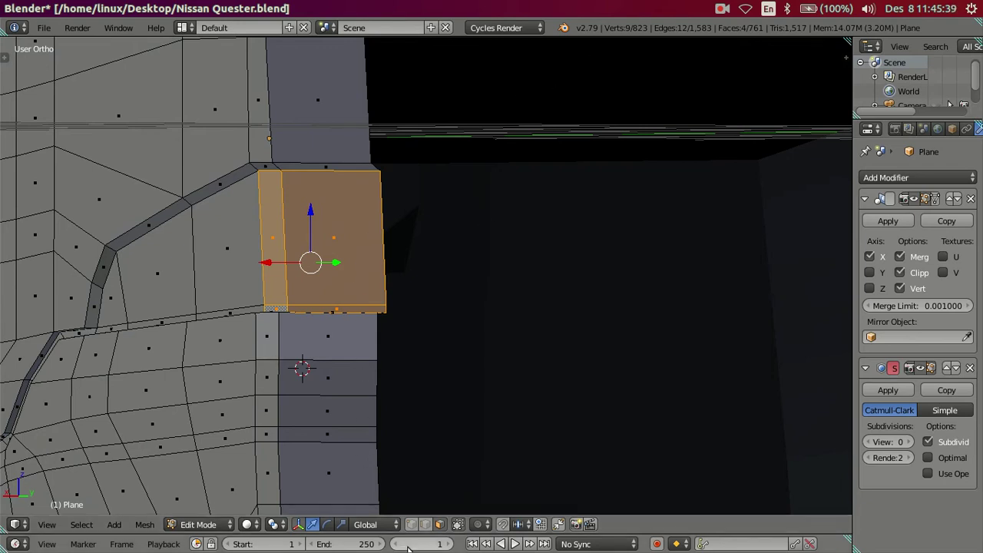
pyautogui.moveTo(463, 263); pyautogui.dragTo(492, 269, button='middle')
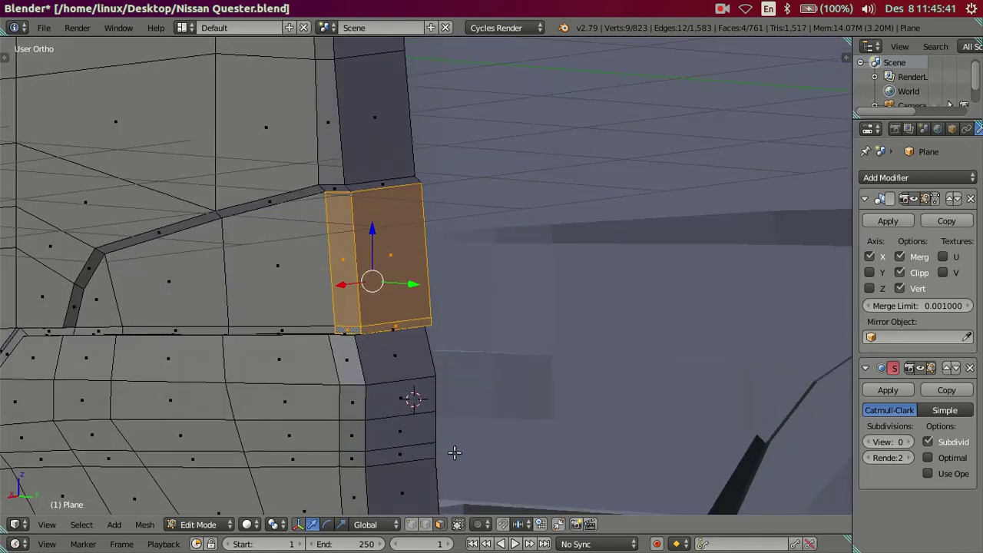
pyautogui.rightClick(395, 323)
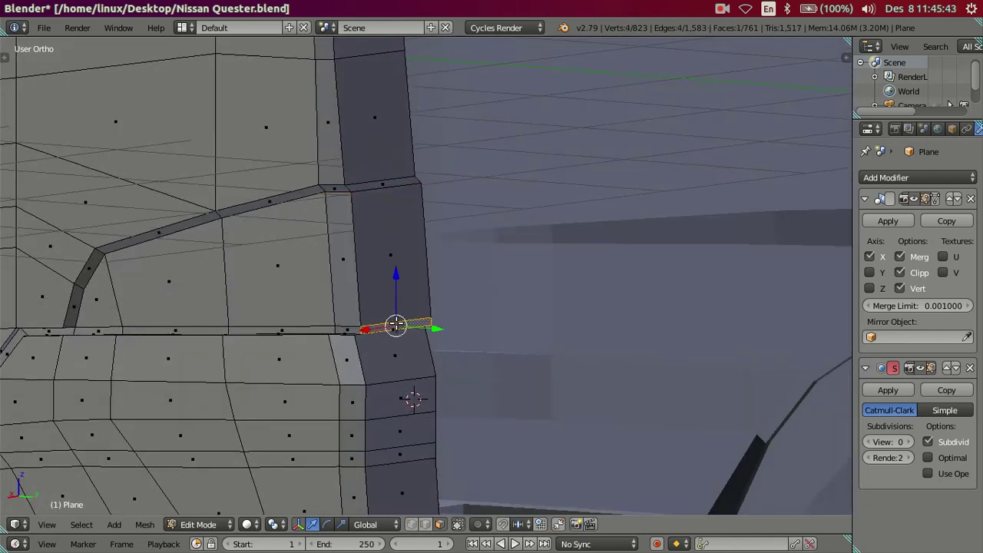
pyautogui.keyDown('shift'); pyautogui.rightClick(395, 298); pyautogui.keyUp('shift')
pyautogui.press('s')
pyautogui.press('z')
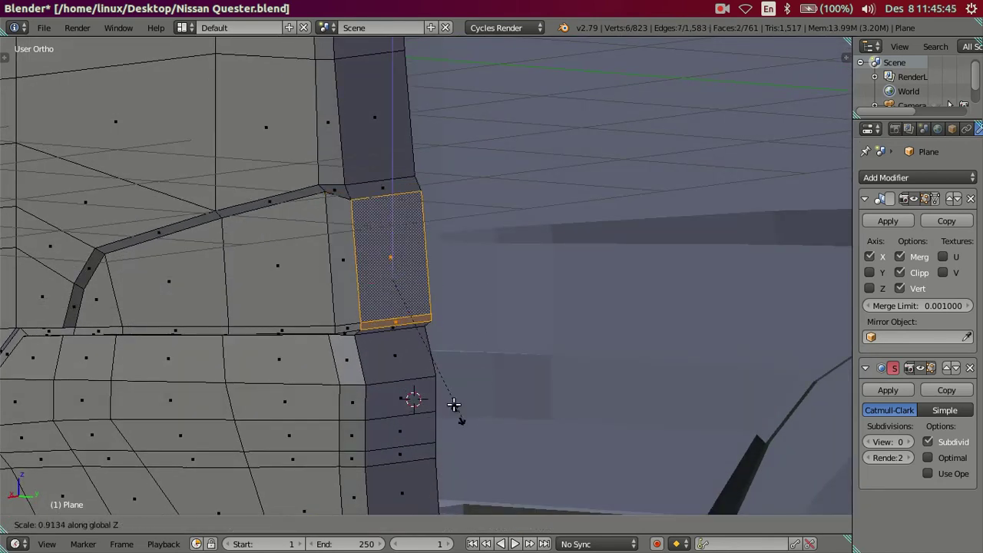
pyautogui.click(457, 412)
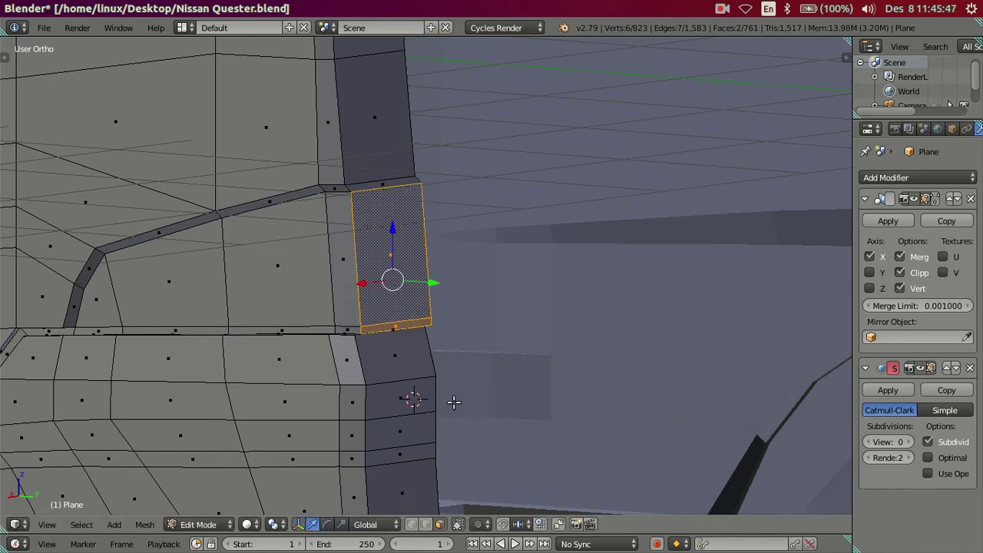
# - Scale the panel's bottom-right corner edge vertically along Z
pyautogui.moveTo(452, 400); pyautogui.dragTo(354, 344, button='middle')
pyautogui.keyDown('shift'); pyautogui.rightClick(324, 311); pyautogui.keyUp('shift')
pyautogui.moveTo(322, 309); pyautogui.dragTo(393, 349, button='middle')
pyautogui.scroll(2, 393, 348)
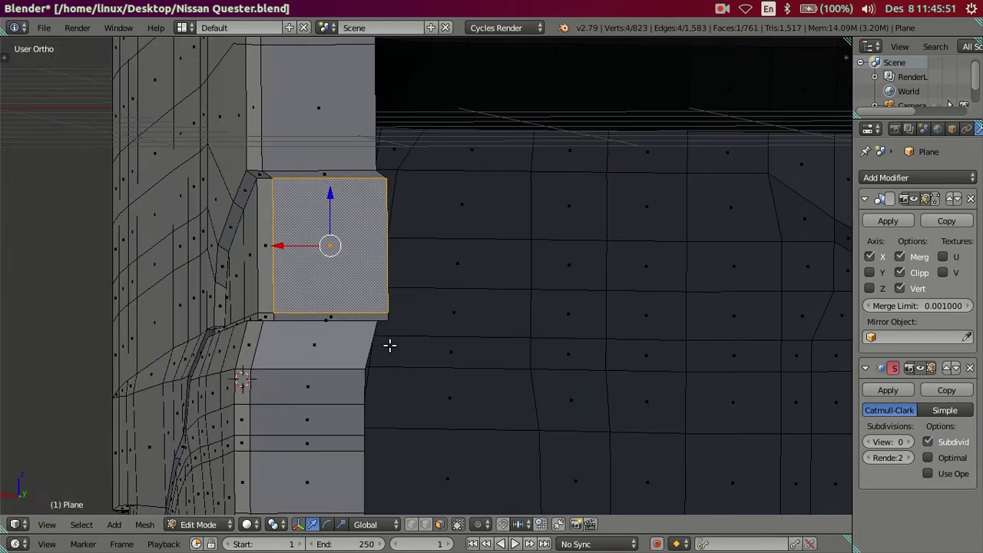
pyautogui.rightClick(371, 333)
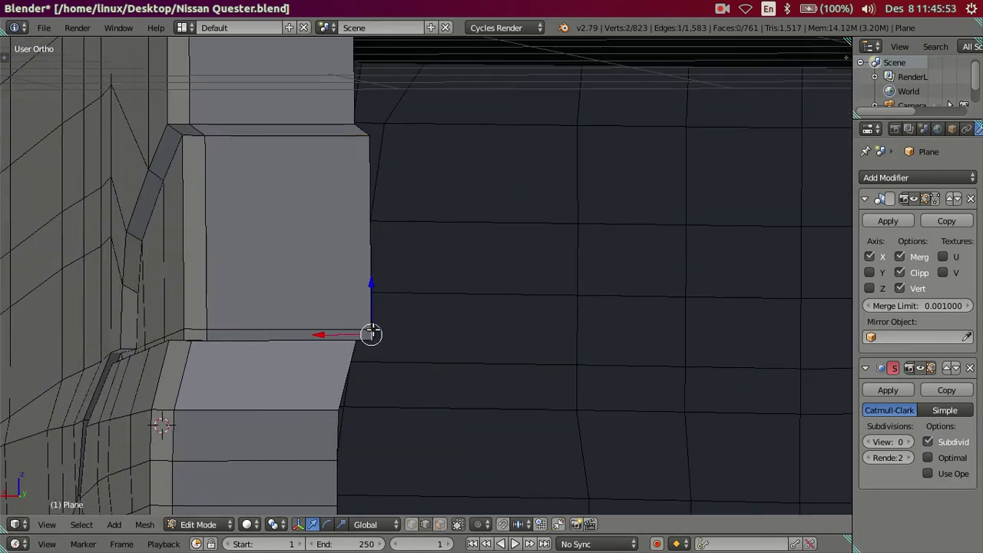
pyautogui.moveTo(378, 196); pyautogui.dragTo(468, 362, button='middle')
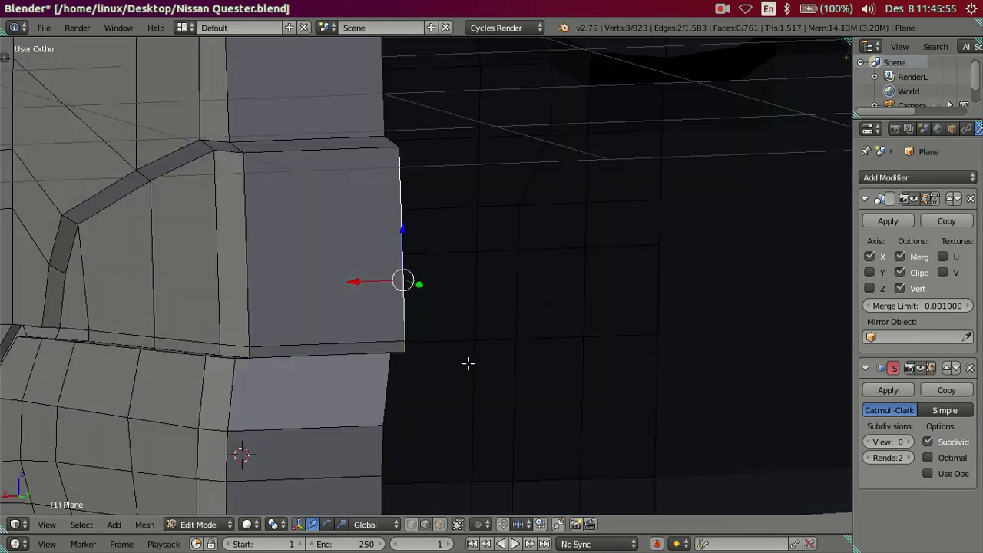
pyautogui.press('s')
pyautogui.press('z')
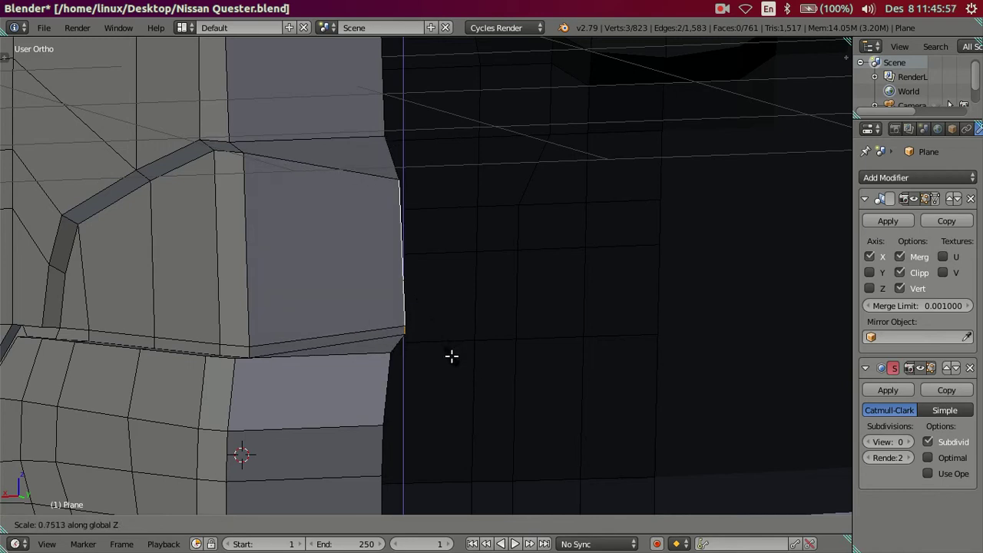
pyautogui.click(451, 355)
# - Slide that edge sideways along X and the small diagonal corner edge along Y
pyautogui.moveTo(452, 355)
pyautogui.mouseDown(button='middle')
pyautogui.moveTo(399, 311)
pyautogui.moveTo(292, 261)
pyautogui.mouseUp(button='middle')
pyautogui.press('g')
pyautogui.press('x')
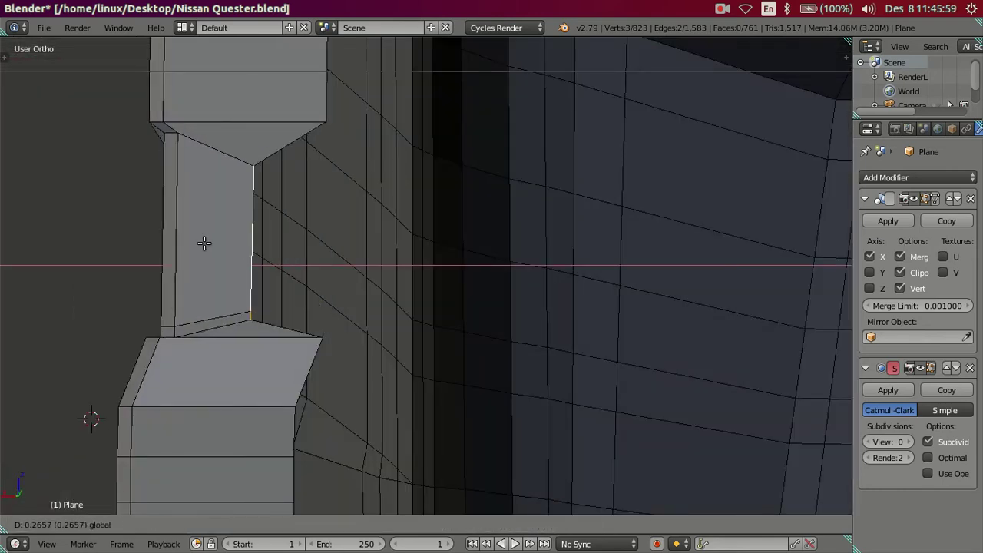
pyautogui.click(235, 238)
pyautogui.moveTo(235, 238)
pyautogui.mouseDown(button='middle')
pyautogui.moveTo(318, 290)
pyautogui.moveTo(373, 373)
pyautogui.moveTo(423, 412)
pyautogui.moveTo(397, 408)
pyautogui.moveTo(441, 369)
pyautogui.moveTo(494, 345)
pyautogui.moveTo(476, 395)
pyautogui.mouseUp(button='middle')
pyautogui.rightClick(477, 403)
pyautogui.moveTo(526, 392); pyautogui.dragTo(540, 396)
pyautogui.moveTo(575, 399)
pyautogui.mouseDown(button='middle')
pyautogui.moveTo(529, 351)
pyautogui.moveTo(434, 331)
pyautogui.moveTo(407, 359)
pyautogui.moveTo(410, 384)
pyautogui.mouseUp(button='middle')
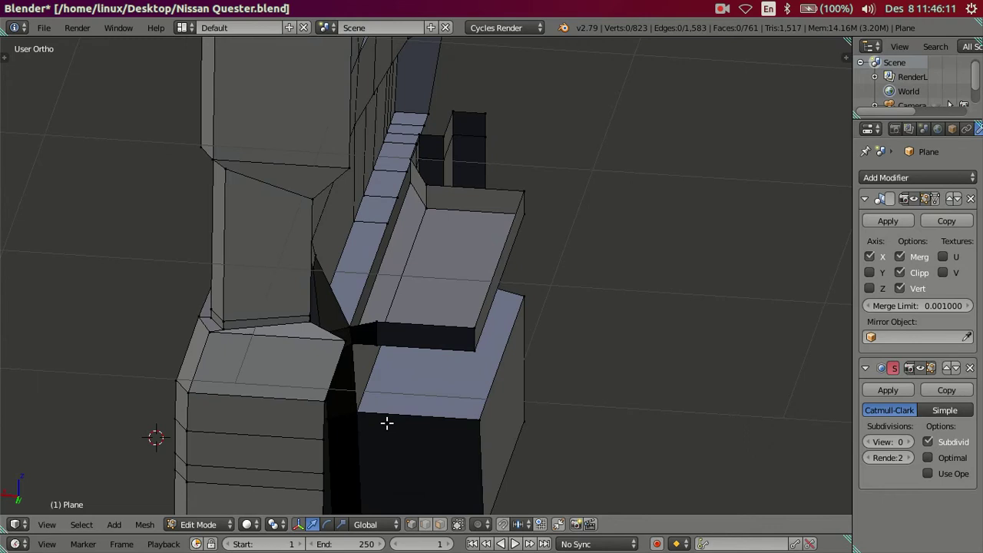
# - In Back Ortho view, slide the corner vertex left along X and raise it along Z
pyautogui.scroll(5, 380, 338)
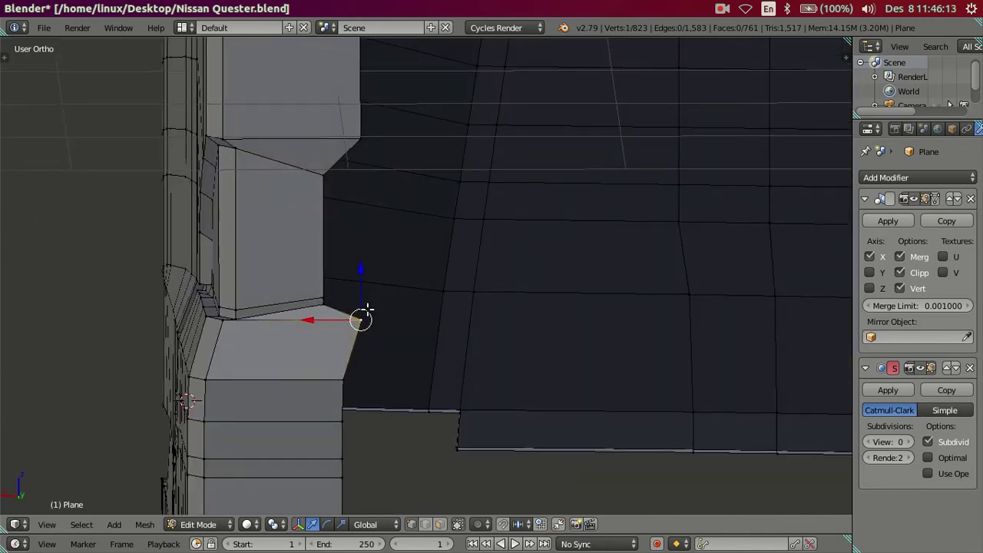
pyautogui.press('ctrl+KP_1')
pyautogui.moveTo(272, 323); pyautogui.dragTo(246, 314)
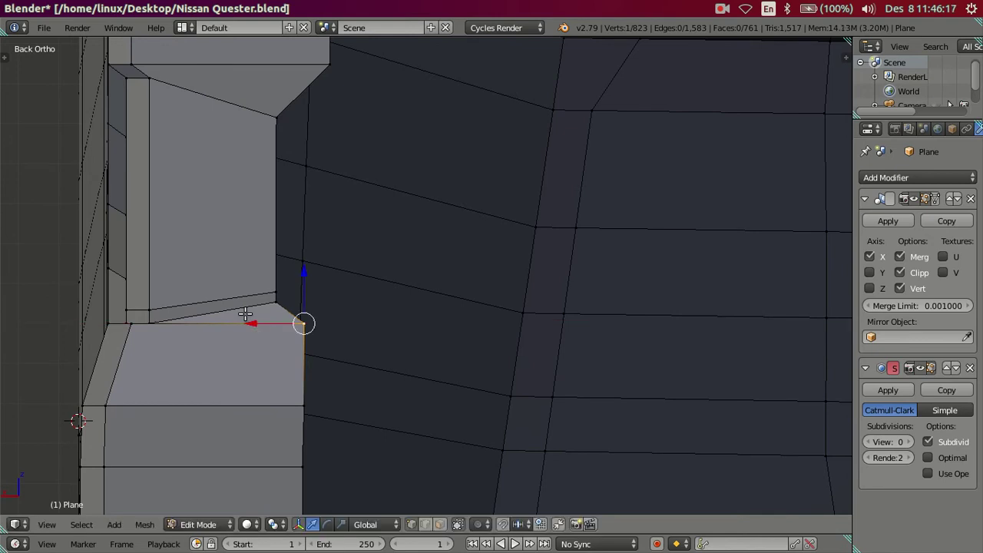
pyautogui.scroll(-2, 268, 310)
pyautogui.keyDown('shift'); pyautogui.moveTo(308, 245); pyautogui.dragTo(318, 274, button='middle'); pyautogui.keyUp('shift')
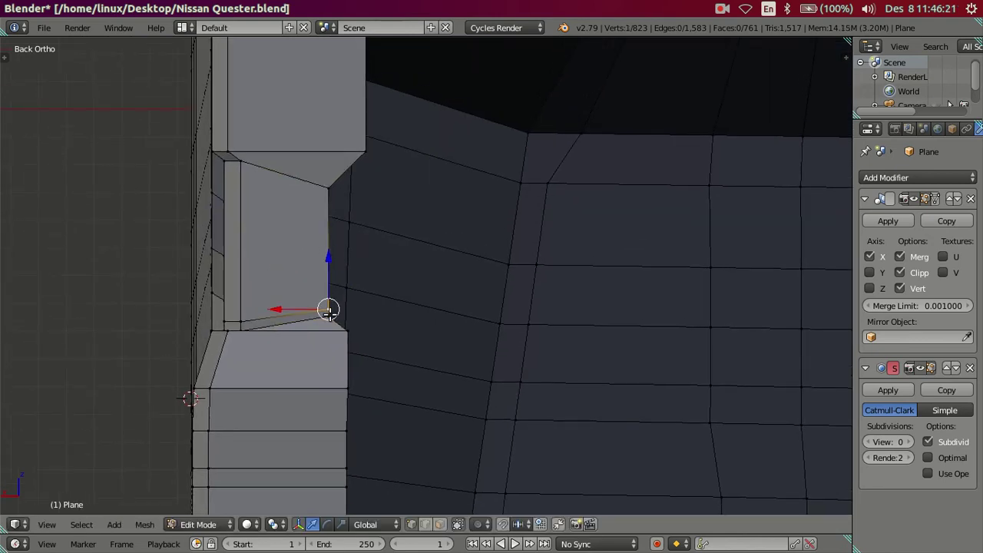
pyautogui.moveTo(322, 263)
pyautogui.mouseDown()
pyautogui.moveTo(320, 234)
pyautogui.moveTo(252, 246)
pyautogui.mouseUp()
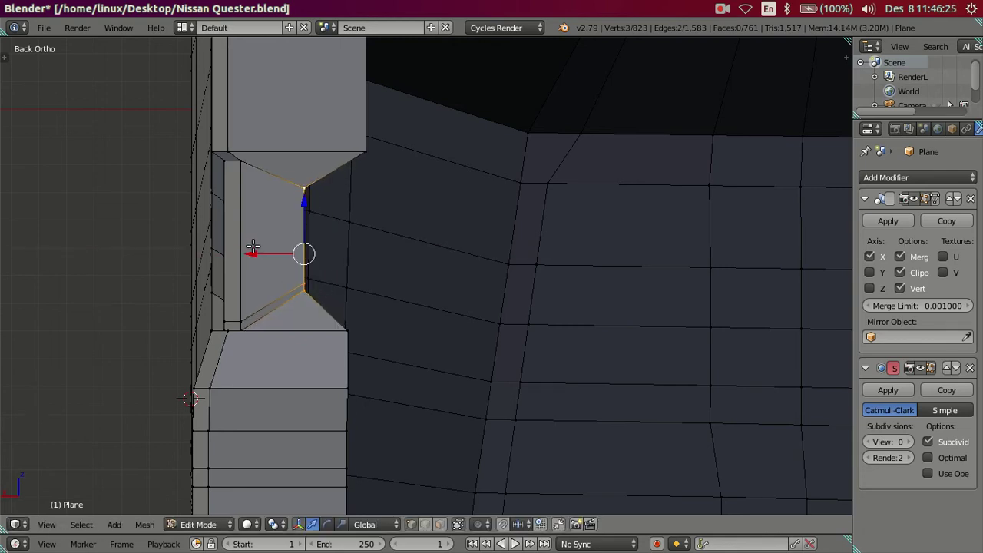
pyautogui.scroll(-3, 308, 179)
pyautogui.scroll(-3, 331, 147)
# - Preview the whole cab smoothed at subdivision level 2 in Object Mode
pyautogui.press('Tab')
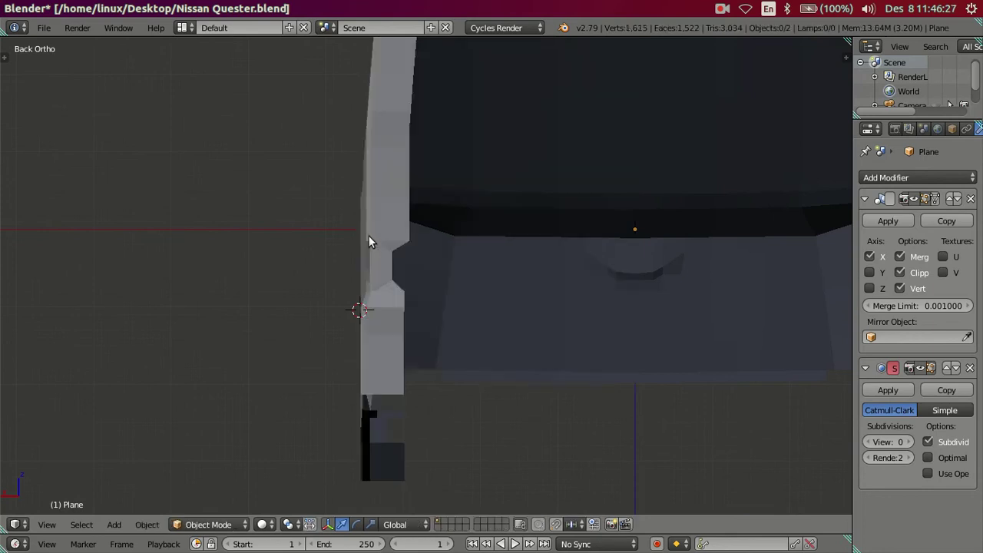
pyautogui.moveTo(369, 235); pyautogui.dragTo(457, 256, button='middle')
pyautogui.scroll(-4, 461, 253)
pyautogui.click(908, 443)
pyautogui.click(908, 444)
pyautogui.moveTo(522, 259)
pyautogui.mouseDown(button='middle')
pyautogui.moveTo(421, 251)
pyautogui.moveTo(416, 239)
pyautogui.moveTo(434, 245)
pyautogui.mouseUp(button='middle')
pyautogui.scroll(3, 441, 241)
# - In Edit Mode with subdivision at 0, move the pillar's corner vertex down along Z
pyautogui.press('Tab')
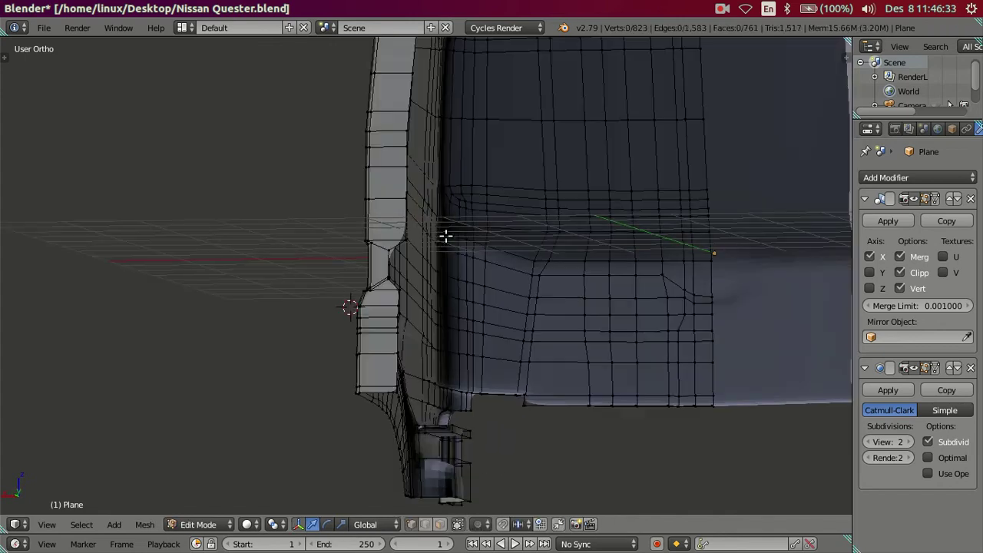
pyautogui.hotkey('ctrl', '0')
pyautogui.moveTo(403, 219)
pyautogui.mouseDown(button='middle')
pyautogui.moveTo(340, 330)
pyautogui.moveTo(361, 322)
pyautogui.moveTo(360, 340)
pyautogui.moveTo(381, 336)
pyautogui.moveTo(418, 371)
pyautogui.moveTo(391, 384)
pyautogui.moveTo(334, 302)
pyautogui.moveTo(349, 326)
pyautogui.moveTo(487, 287)
pyautogui.moveTo(526, 287)
pyautogui.moveTo(302, 288)
pyautogui.moveTo(305, 266)
pyautogui.moveTo(349, 218)
pyautogui.mouseUp(button='middle')
pyautogui.scroll(2, 322, 272)
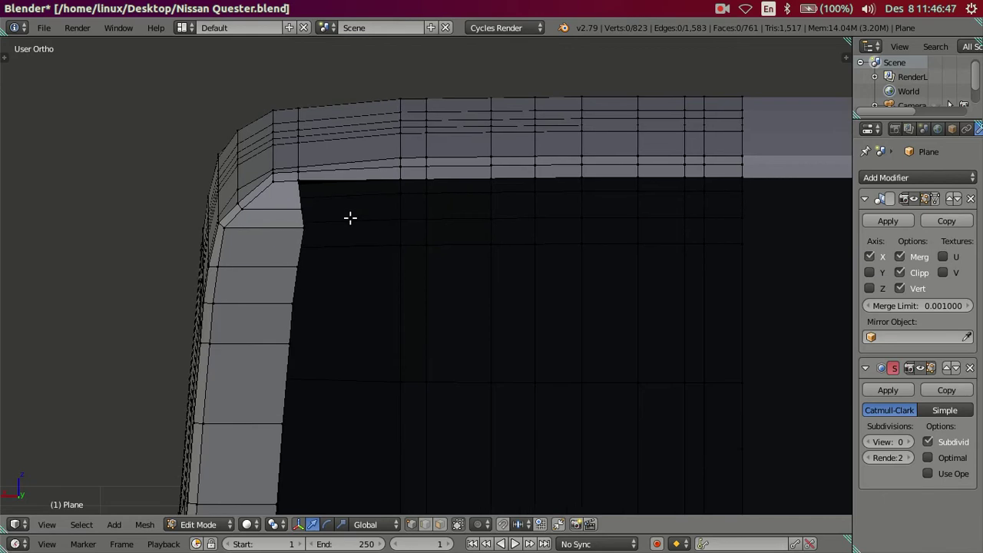
pyautogui.scroll(-2, 349, 218)
pyautogui.moveTo(397, 266)
pyautogui.mouseDown(button='middle')
pyautogui.moveTo(393, 225)
pyautogui.moveTo(404, 220)
pyautogui.moveTo(395, 325)
pyautogui.moveTo(342, 264)
pyautogui.moveTo(443, 303)
pyautogui.moveTo(410, 325)
pyautogui.moveTo(500, 312)
pyautogui.moveTo(444, 373)
pyautogui.moveTo(380, 233)
pyautogui.mouseUp(button='middle')
pyautogui.scroll(2, 292, 284)
pyautogui.scroll(2, 417, 321)
pyautogui.scroll(2, 293, 331)
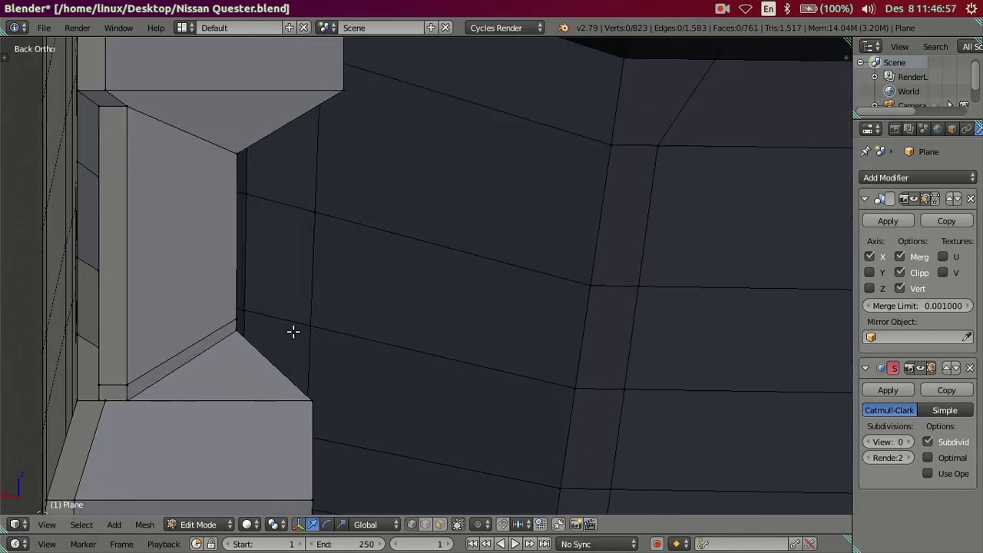
pyautogui.moveTo(241, 297)
pyautogui.mouseDown()
pyautogui.moveTo(251, 331)
pyautogui.moveTo(274, 313)
pyautogui.mouseUp()
pyautogui.scroll(-1, 271, 317)
pyautogui.scroll(-3, 269, 345)
pyautogui.moveTo(268, 374)
pyautogui.mouseDown(button='middle')
pyautogui.moveTo(413, 370)
pyautogui.moveTo(420, 346)
pyautogui.moveTo(437, 345)
pyautogui.moveTo(469, 392)
pyautogui.moveTo(417, 377)
pyautogui.moveTo(417, 389)
pyautogui.moveTo(402, 384)
pyautogui.mouseUp(button='middle')
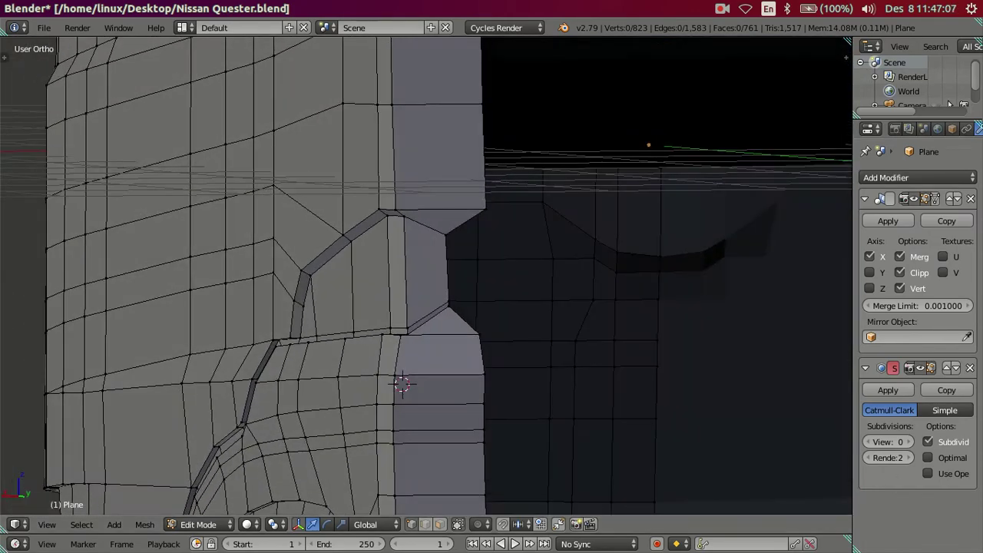
# - Re-check the smoothed cab from several angles, ending at its rear corner in Edit Mode
pyautogui.click(908, 442)
pyautogui.click(908, 442)
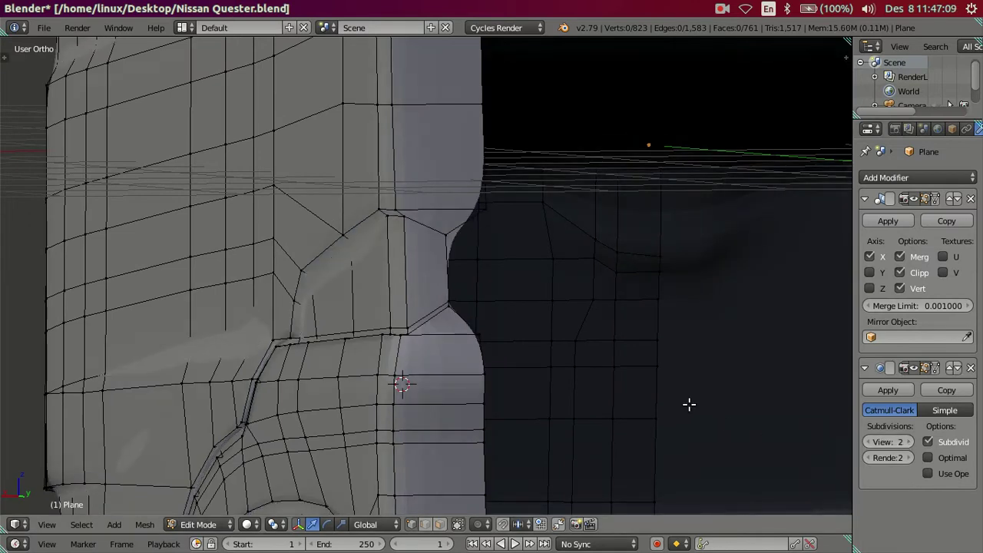
pyautogui.press('Tab')
pyautogui.click(867, 442)
pyautogui.click(867, 441)
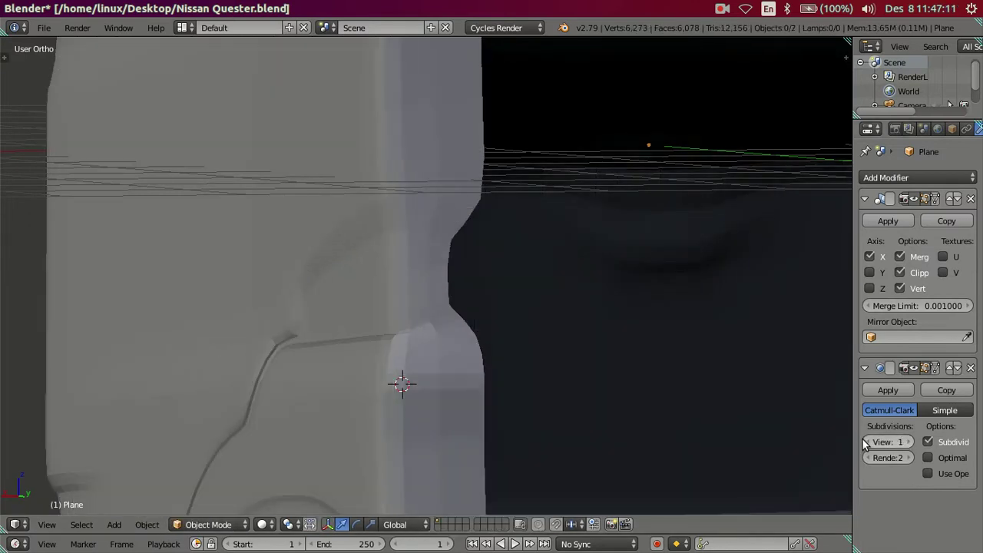
pyautogui.scroll(-2, 586, 282)
pyautogui.moveTo(585, 282); pyautogui.dragTo(460, 278, button='middle')
pyautogui.scroll(-5, 460, 278)
pyautogui.moveTo(479, 182)
pyautogui.mouseDown(button='middle')
pyautogui.moveTo(518, 213)
pyautogui.moveTo(451, 188)
pyautogui.mouseUp(button='middle')
pyautogui.press('Tab')
pyautogui.scroll(2, 427, 270)
pyautogui.moveTo(428, 270)
pyautogui.mouseDown(button='middle')
pyautogui.moveTo(386, 266)
pyautogui.moveTo(350, 278)
pyautogui.moveTo(404, 314)
pyautogui.moveTo(471, 327)
pyautogui.mouseUp(button='middle')
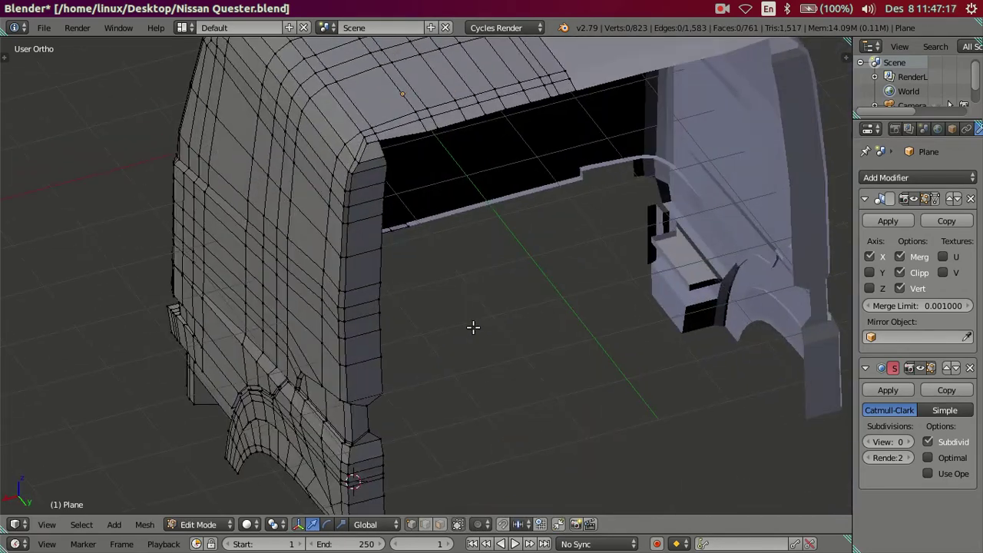
# - Select the roof-edge loop, switch to Back Ortho (Ctrl+Numpad 1), and bring up the red truck photo
pyautogui.scroll(1, 404, 345)
pyautogui.scroll(1, 374, 296)
pyautogui.keyDown('alt'); pyautogui.click(614, 158); pyautogui.keyUp('alt')
pyautogui.moveTo(612, 160)
pyautogui.mouseDown(button='middle')
pyautogui.moveTo(551, 217)
pyautogui.moveTo(560, 215)
pyautogui.moveTo(539, 199)
pyautogui.mouseUp(button='middle')
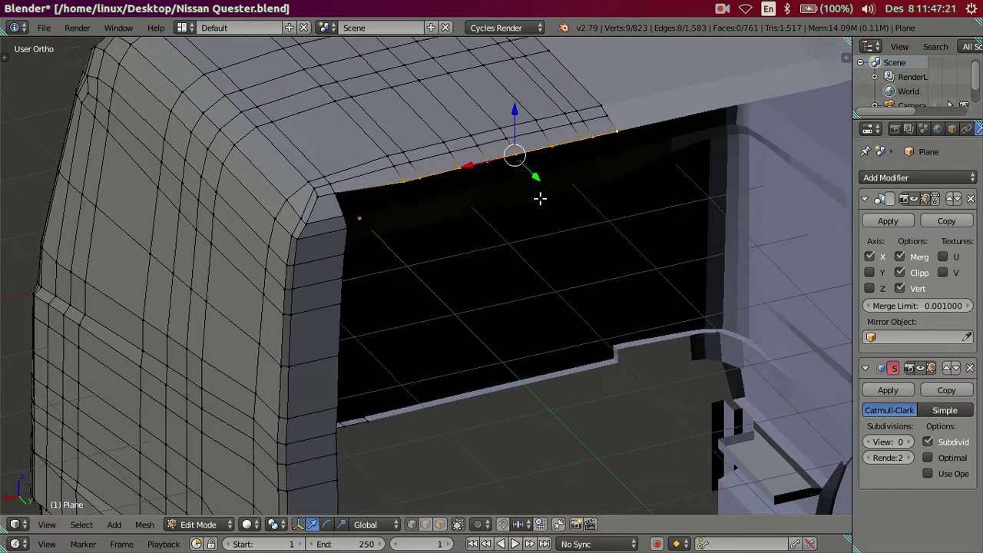
pyautogui.press('ctrl+KP_1')
pyautogui.scroll(-3, 177, 327)
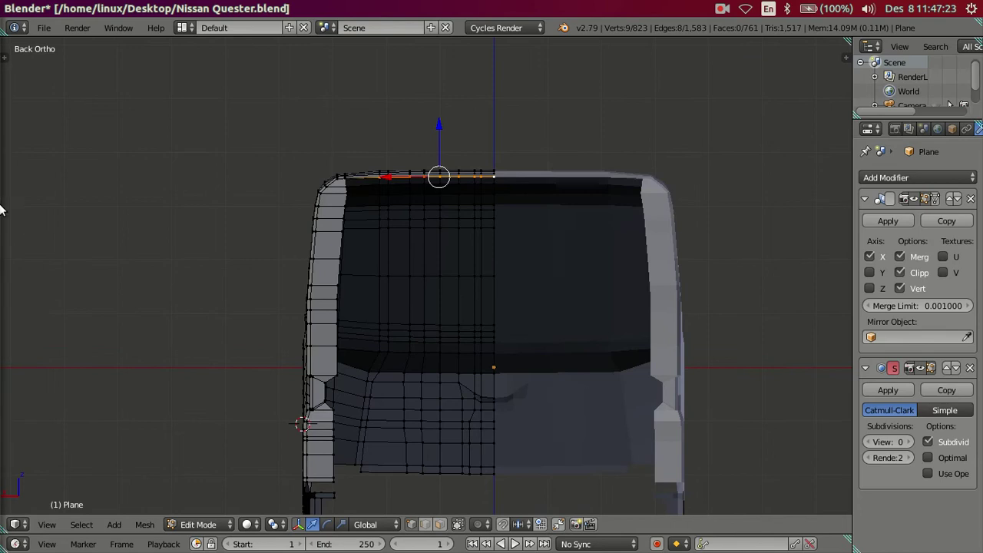
pyautogui.click(7, 294)
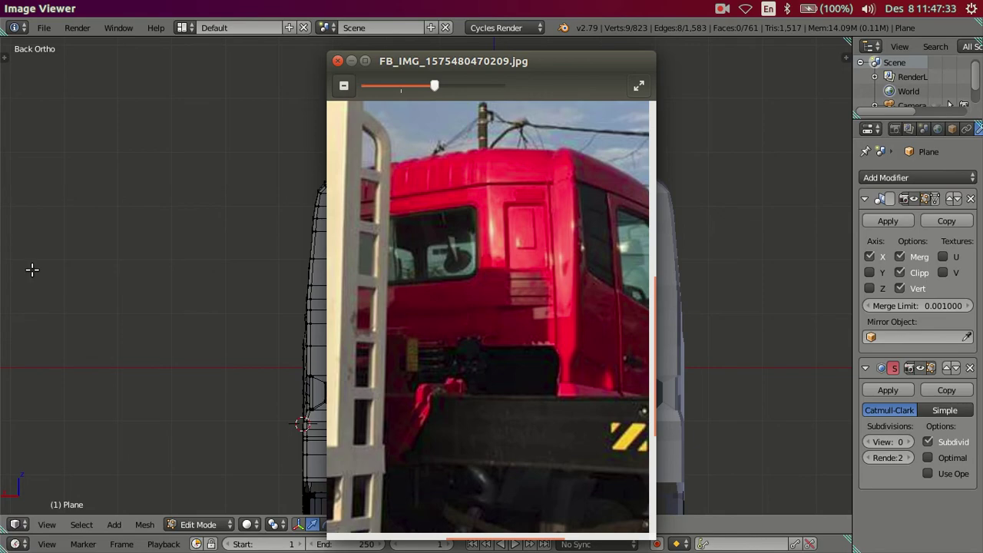
# - Compare the red truck photo's roof with the cab, finishing with Blender in front
pyautogui.click(143, 125)
pyautogui.moveTo(142, 125)
pyautogui.mouseDown(button='middle')
pyautogui.moveTo(384, 285)
pyautogui.moveTo(450, 311)
pyautogui.moveTo(461, 328)
pyautogui.moveTo(358, 316)
pyautogui.moveTo(23, 231)
pyautogui.mouseUp(button='middle')
pyautogui.click(14, 294)
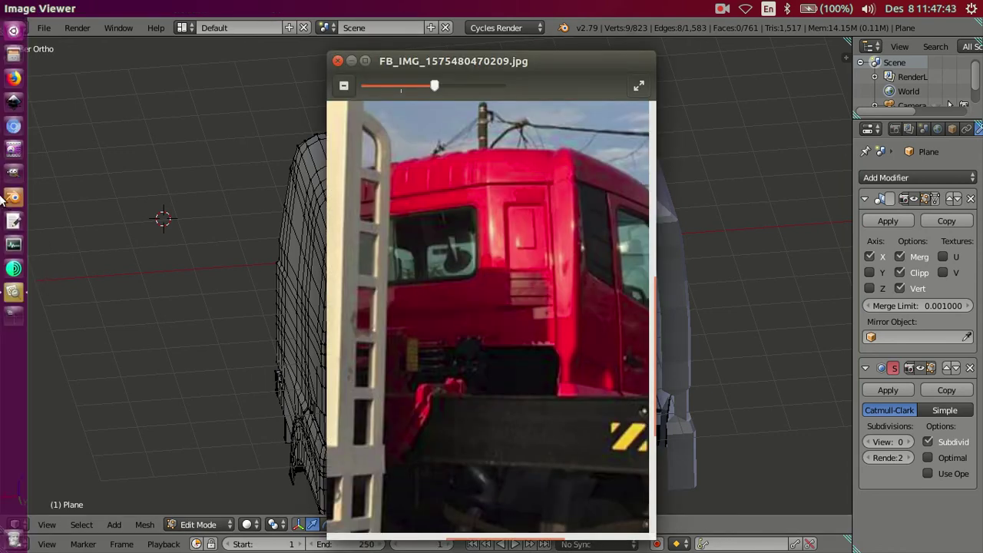
pyautogui.click(6, 200)
pyautogui.moveTo(315, 350); pyautogui.dragTo(379, 329, button='middle')
# - In Right Ortho view, extrude new vertices from the roof corner tracing the photo's curved rear roof
pyautogui.scroll(2, 373, 373)
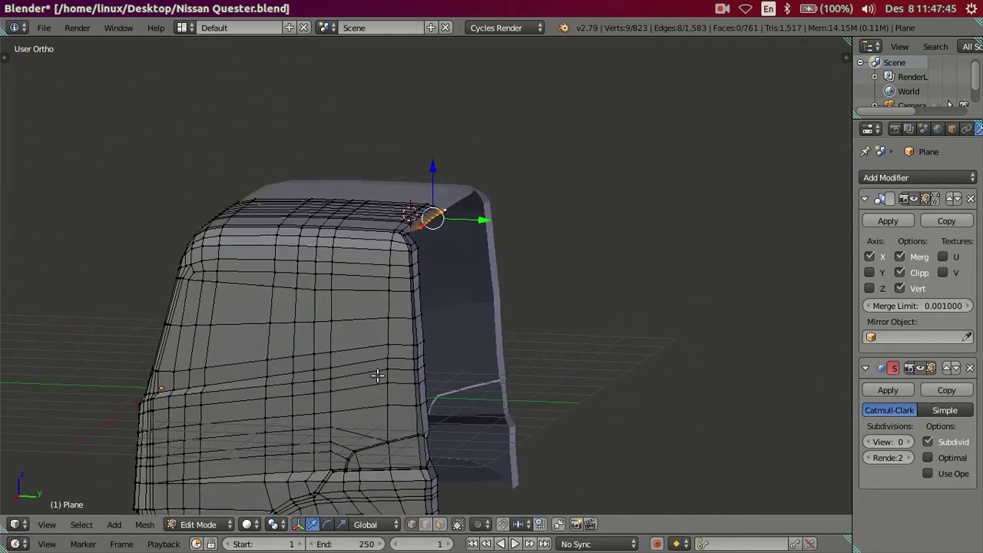
pyautogui.press('KP_3')
pyautogui.scroll(1, 415, 325)
pyautogui.scroll(2, 419, 326)
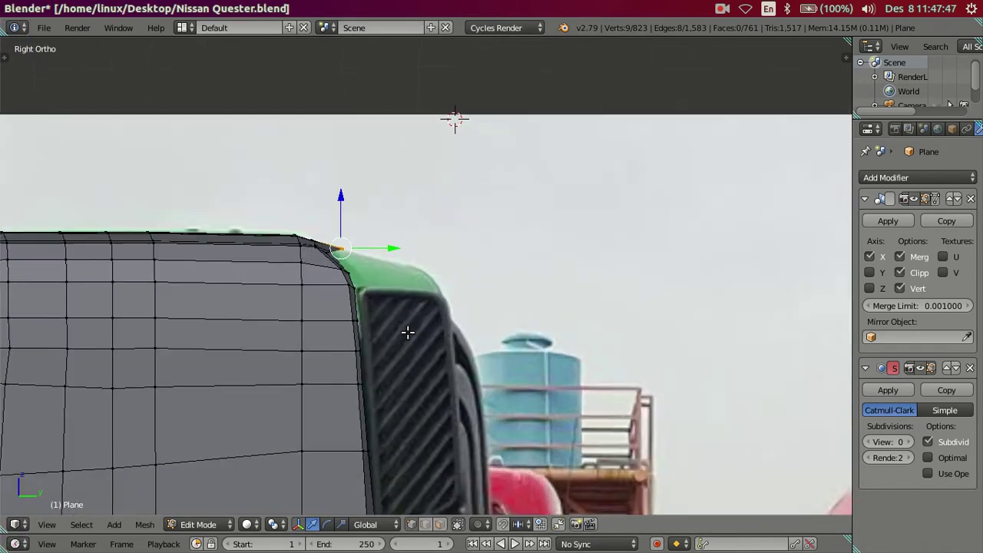
pyautogui.scroll(2, 404, 324)
pyautogui.scroll(1, 384, 299)
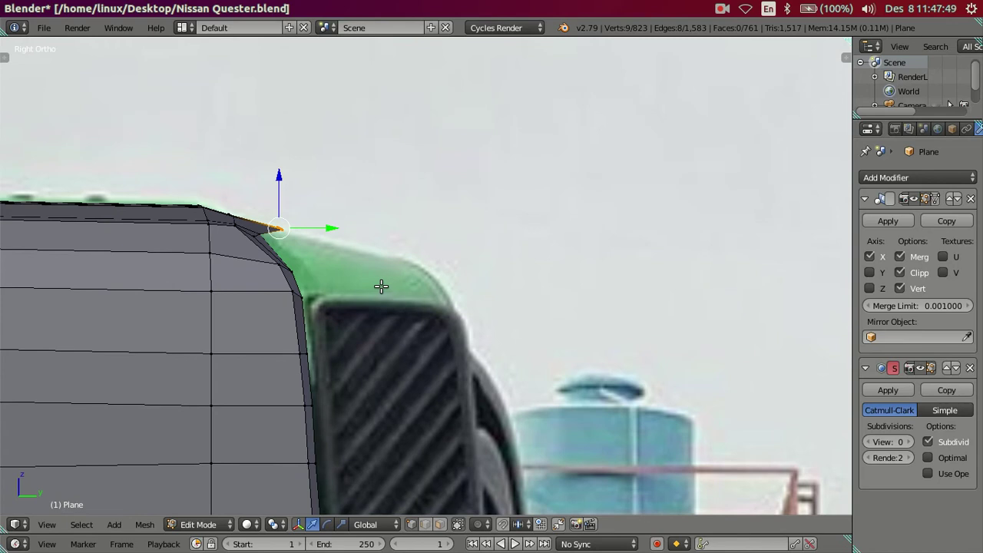
pyautogui.press('e')
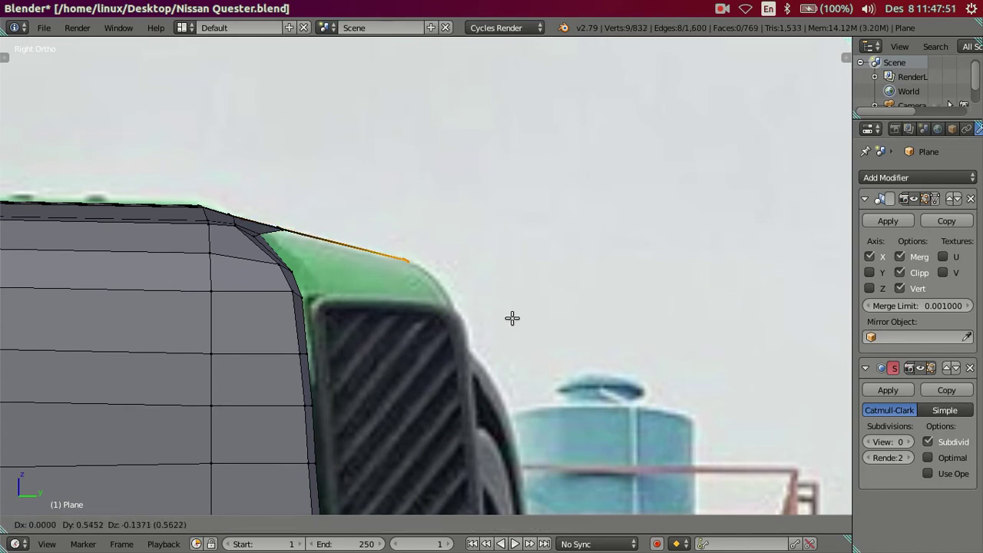
pyautogui.click(513, 317)
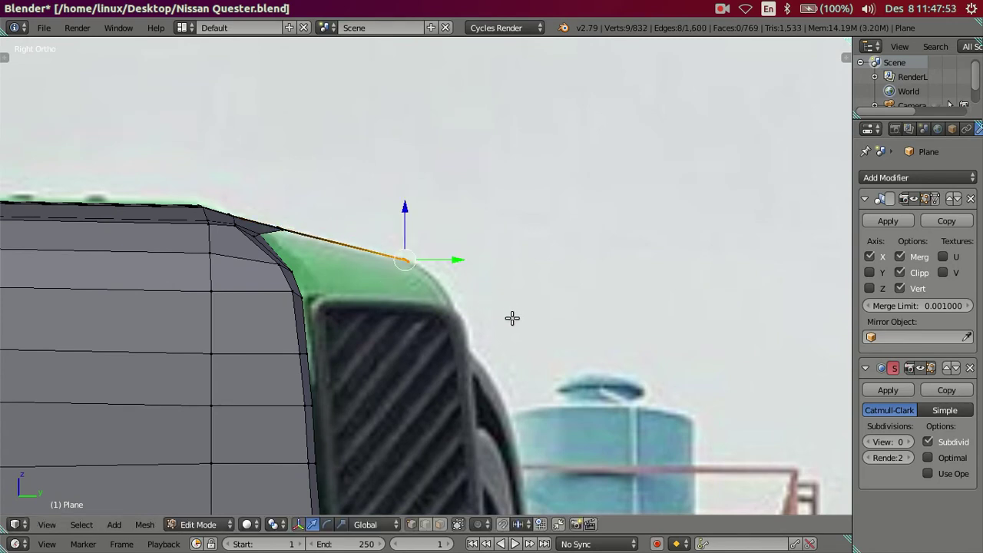
pyautogui.press('e')
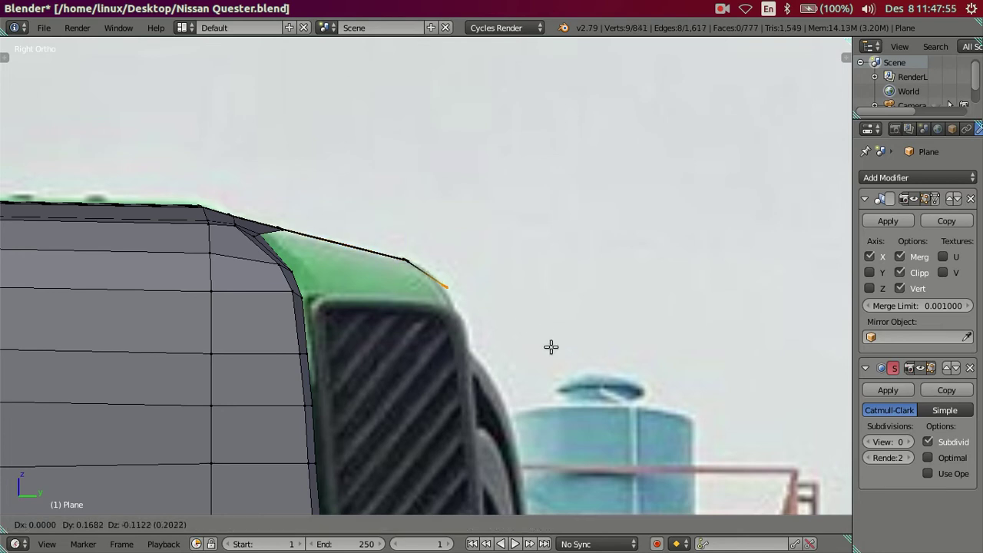
pyautogui.click(550, 351)
pyautogui.press('e')
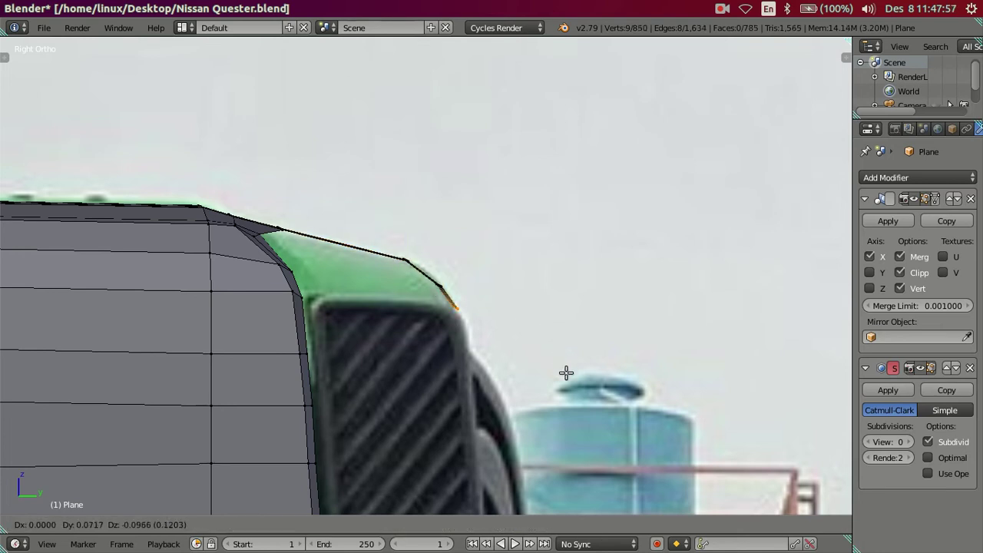
pyautogui.moveTo(467, 331)
pyautogui.mouseDown(button='middle')
pyautogui.moveTo(238, 344)
pyautogui.moveTo(412, 333)
pyautogui.moveTo(272, 340)
pyautogui.moveTo(314, 358)
pyautogui.moveTo(351, 308)
pyautogui.moveTo(448, 294)
pyautogui.moveTo(463, 279)
pyautogui.moveTo(445, 202)
pyautogui.moveTo(372, 274)
pyautogui.moveTo(395, 329)
pyautogui.moveTo(394, 276)
pyautogui.moveTo(366, 279)
pyautogui.moveTo(332, 301)
pyautogui.moveTo(331, 287)
pyautogui.moveTo(351, 287)
pyautogui.moveTo(379, 315)
pyautogui.moveTo(420, 272)
pyautogui.moveTo(351, 322)
pyautogui.moveTo(353, 282)
pyautogui.moveTo(691, 303)
pyautogui.moveTo(446, 248)
pyautogui.moveTo(507, 227)
pyautogui.moveTo(524, 271)
pyautogui.moveTo(542, 264)
pyautogui.moveTo(247, 259)
pyautogui.moveTo(325, 268)
pyautogui.mouseUp(button='middle')
pyautogui.press('Tab')
pyautogui.press('Tab')
# - Fill the notch at the rear window's top corner with a new face
pyautogui.rightClick(242, 229)
pyautogui.scroll(3, 250, 261)
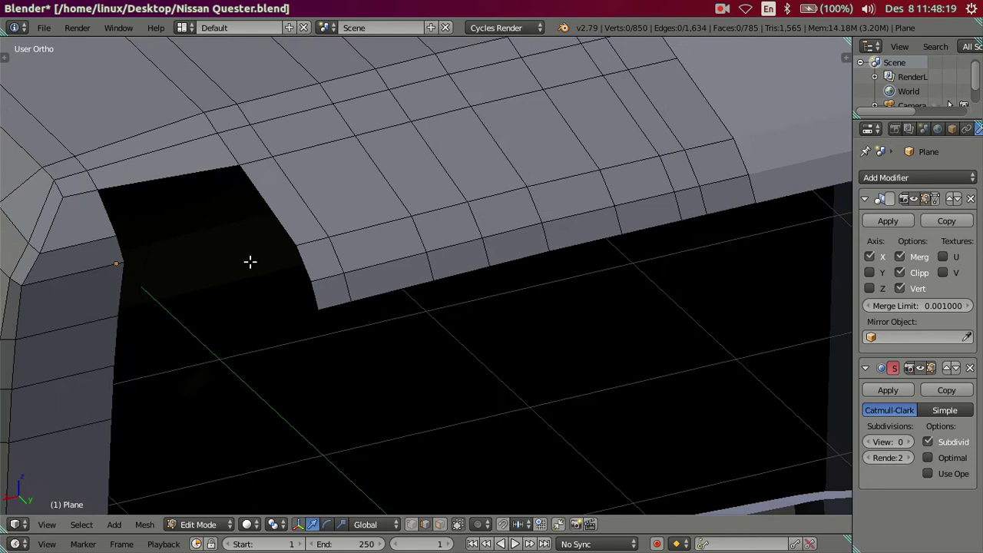
pyautogui.rightClick(112, 213)
pyautogui.rightClick(100, 217)
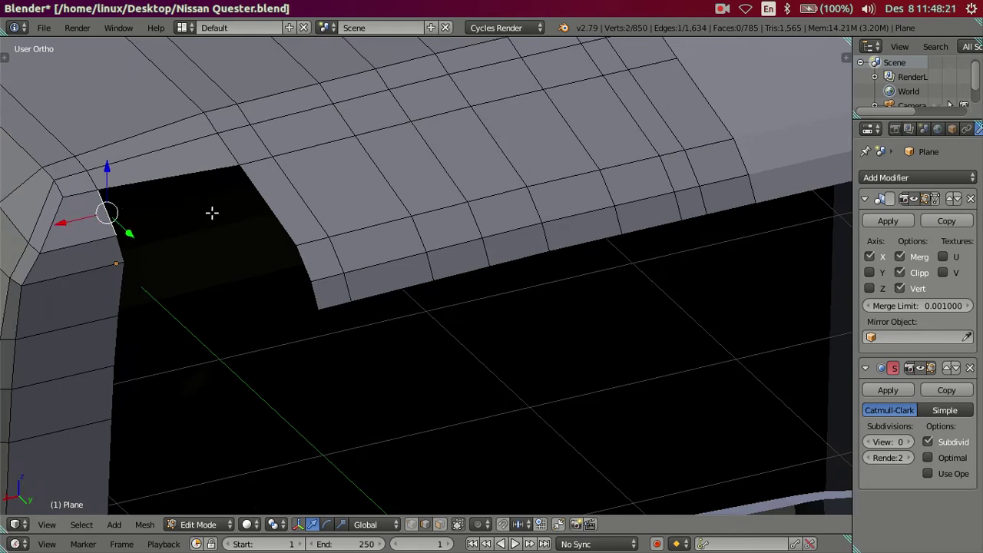
pyautogui.keyDown('ctrl'); pyautogui.rightClick(272, 205); pyautogui.keyUp('ctrl')
pyautogui.press('f')
pyautogui.press('a')
pyautogui.moveTo(272, 204)
pyautogui.mouseDown(button='middle')
pyautogui.moveTo(259, 220)
pyautogui.moveTo(283, 223)
pyautogui.moveTo(184, 154)
pyautogui.mouseUp(button='middle')
# - Fill a second face between the remaining notch edges, then clear the selection
pyautogui.rightClick(188, 164)
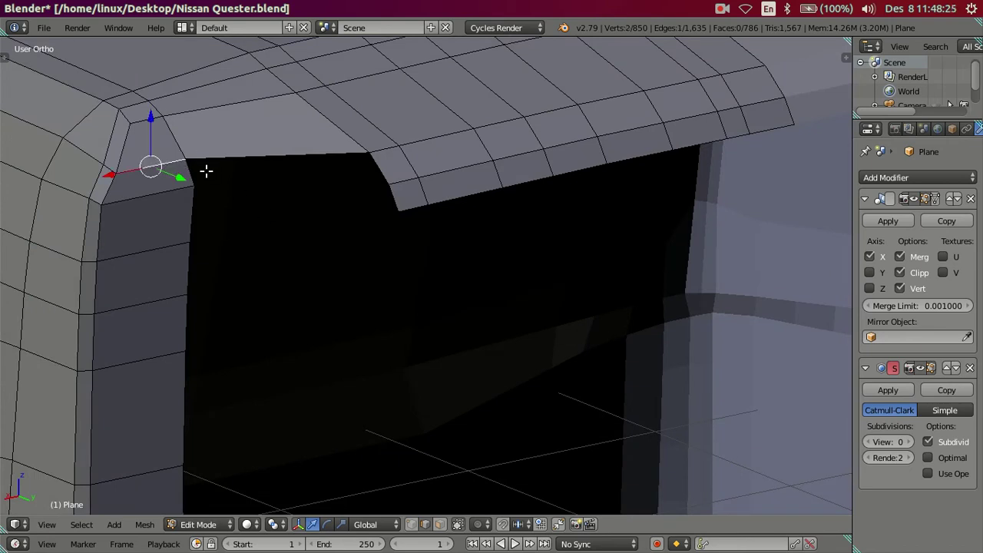
pyautogui.rightClick(185, 177)
pyautogui.keyDown('shift'); pyautogui.rightClick(383, 171); pyautogui.keyUp('shift')
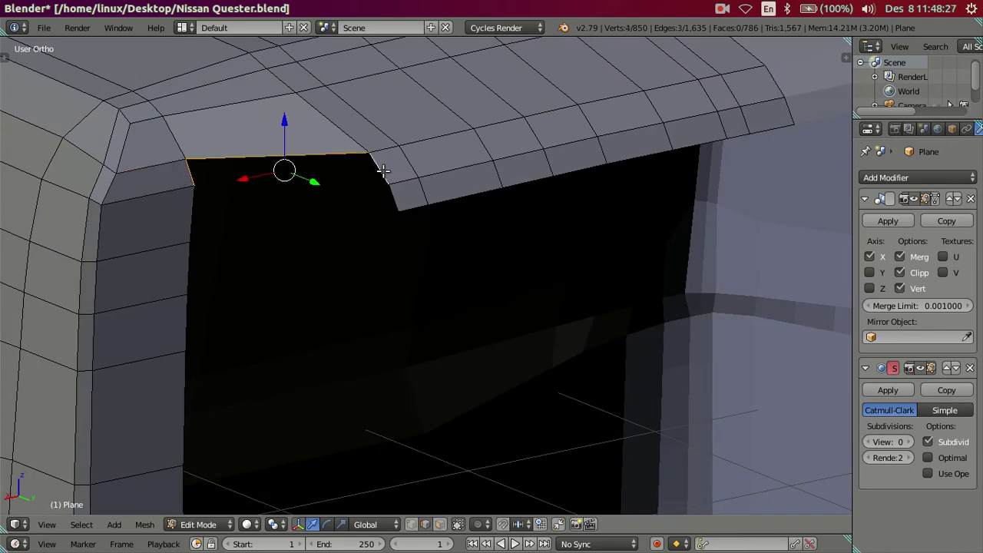
pyautogui.press('f')
pyautogui.rightClick(194, 203)
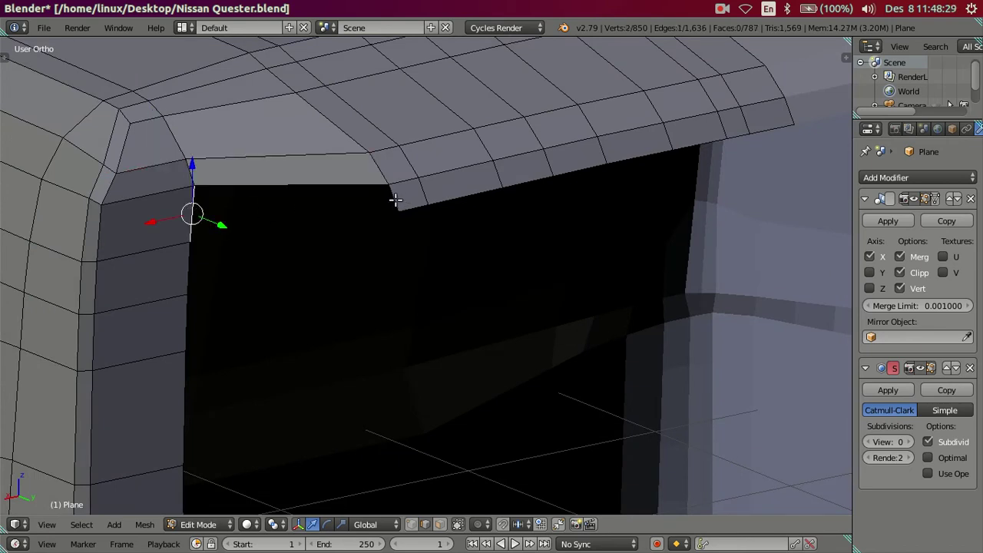
pyautogui.keyDown('ctrl'); pyautogui.rightClick(394, 199); pyautogui.keyUp('ctrl')
pyautogui.scroll(-2, 395, 199)
pyautogui.press('a')
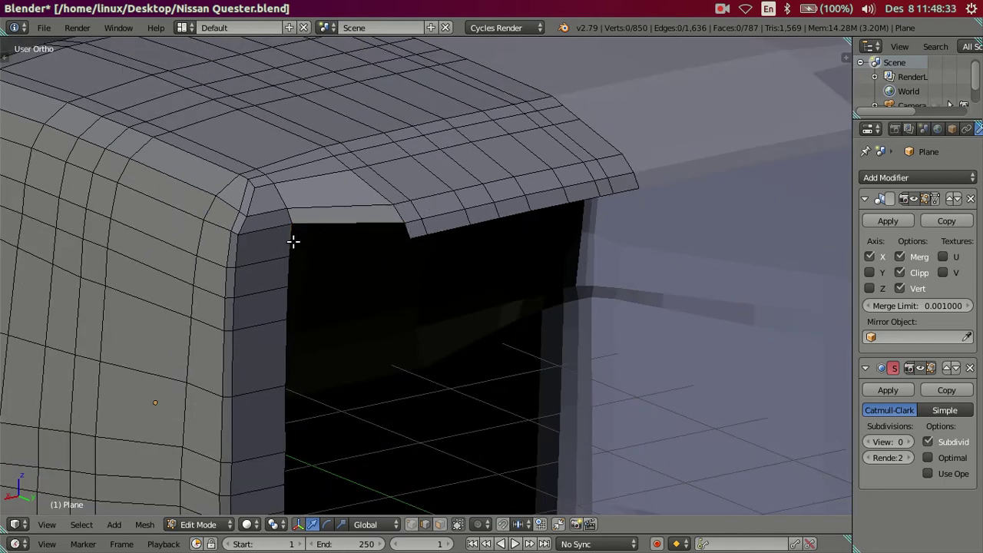
pyautogui.press('a')
# - Lower the lip's bottom edge loop along Z in Right Ortho to match the photo
pyautogui.keyDown('alt'); pyautogui.rightClick(485, 223); pyautogui.keyUp('alt')
pyautogui.press('KP_3')
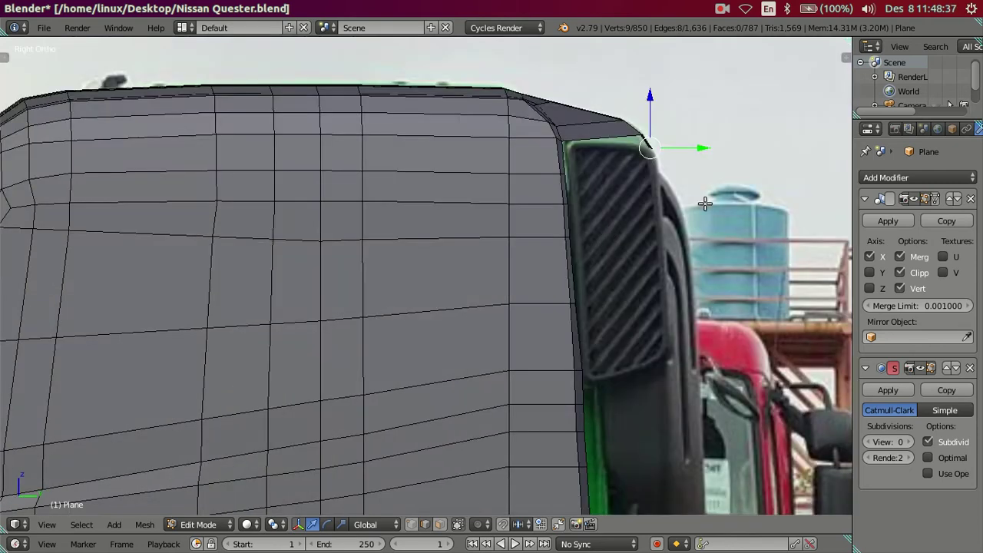
pyautogui.scroll(3, 589, 266)
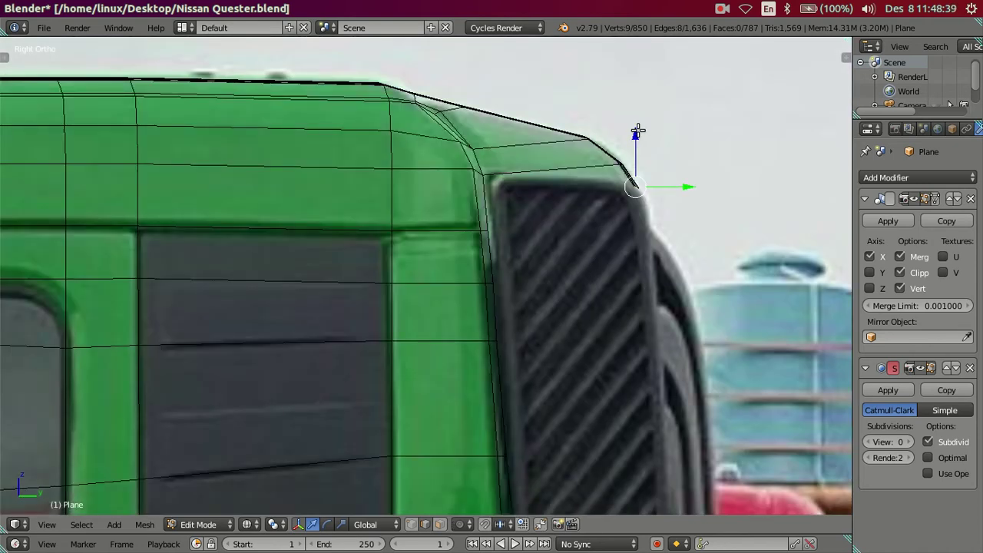
pyautogui.press('g')
pyautogui.press('z')
pyautogui.click(659, 184)
pyautogui.press('g')
pyautogui.press('y')
pyautogui.press('Escape')
pyautogui.scroll(-5, 658, 246)
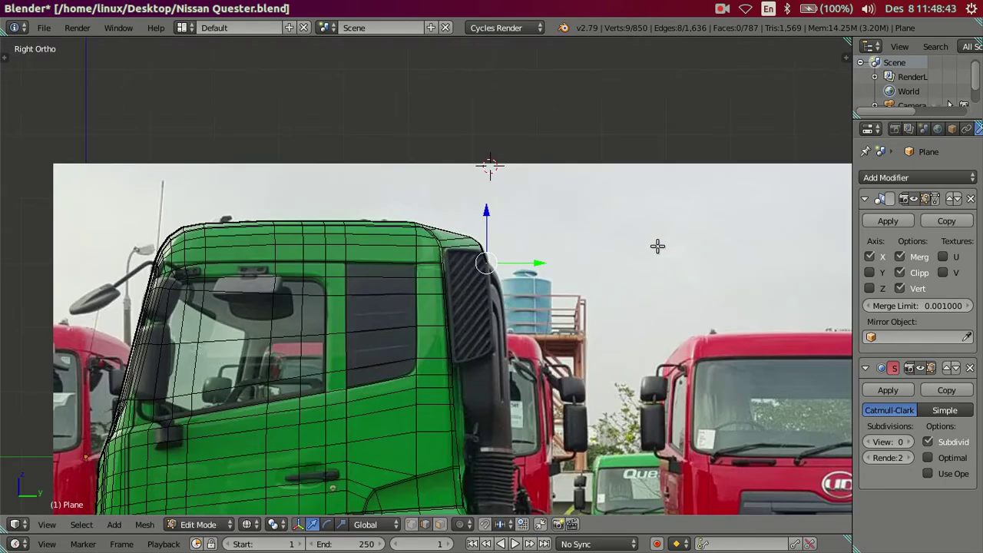
pyautogui.scroll(1, 651, 248)
pyautogui.scroll(1, 651, 247)
pyautogui.scroll(1, 649, 248)
# - Nudge the roof's rear edge loop slightly down over the reference photo in wireframe
pyautogui.press('a')
pyautogui.press('z')
pyautogui.moveTo(640, 224); pyautogui.dragTo(588, 235, button='middle')
pyautogui.scroll(2, 588, 235)
pyautogui.press('a')
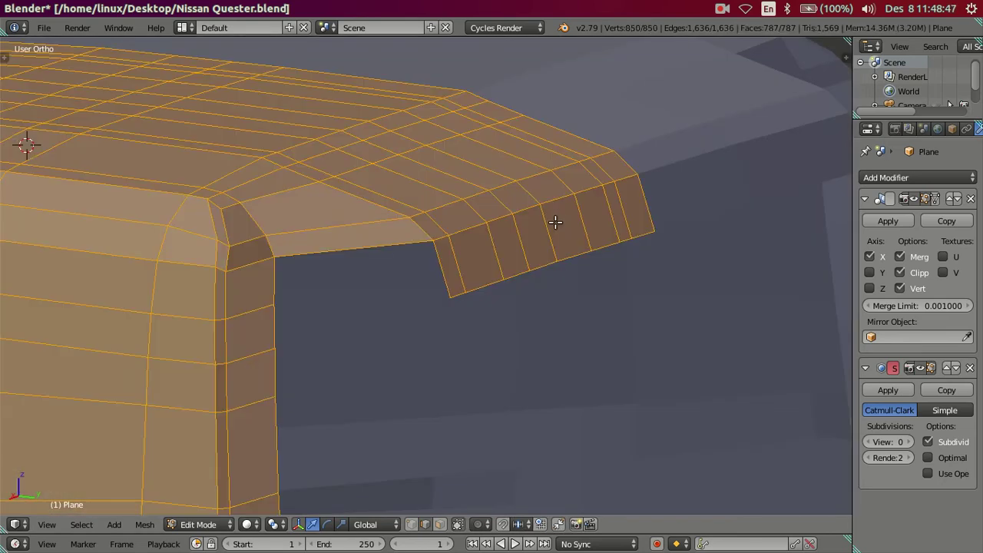
pyautogui.press('a')
pyautogui.keyDown('alt'); pyautogui.rightClick(556, 201); pyautogui.keyUp('alt')
pyautogui.press('KP_3')
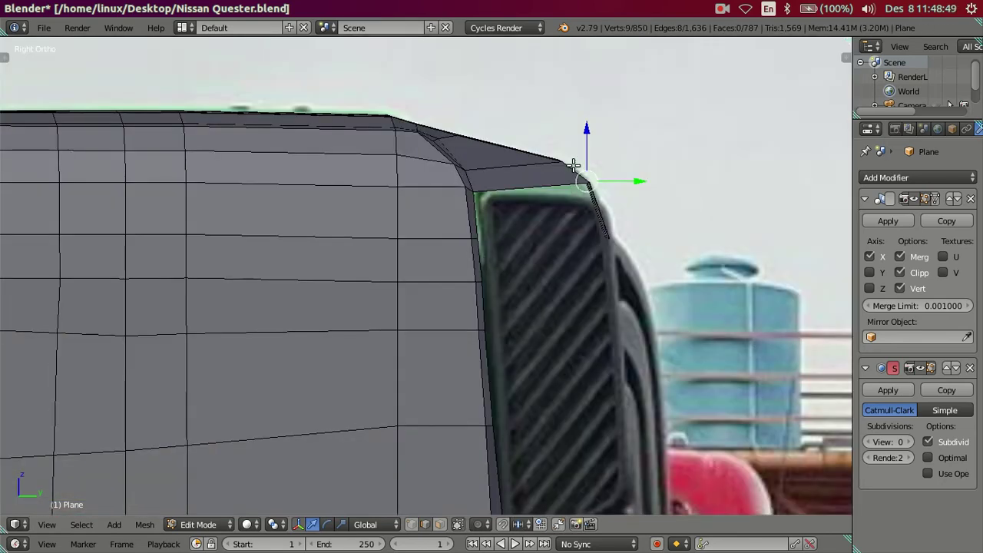
pyautogui.press('z')
pyautogui.moveTo(590, 132); pyautogui.dragTo(609, 142)
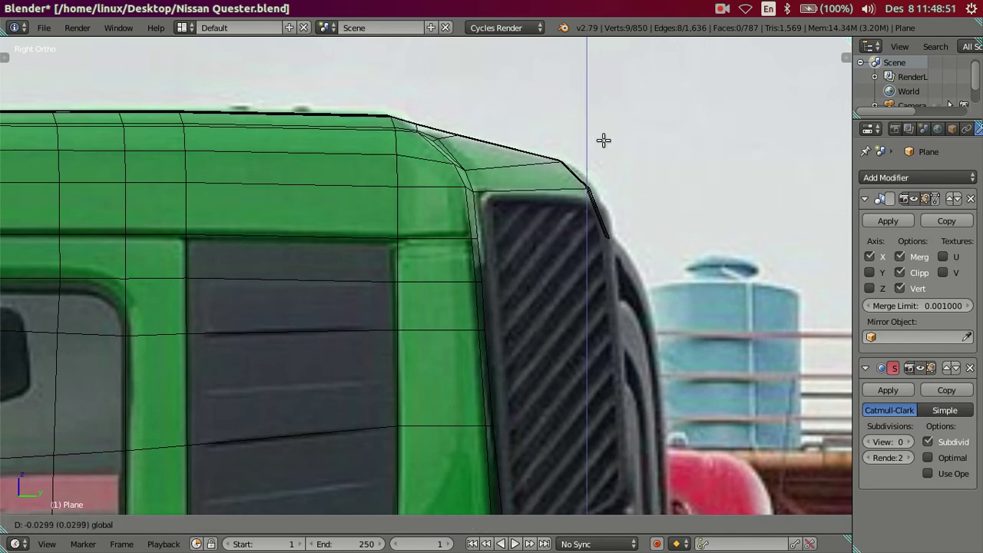
pyautogui.moveTo(615, 187); pyautogui.dragTo(623, 185)
pyautogui.press('z')
pyautogui.moveTo(617, 182); pyautogui.dragTo(577, 203, button='middle')
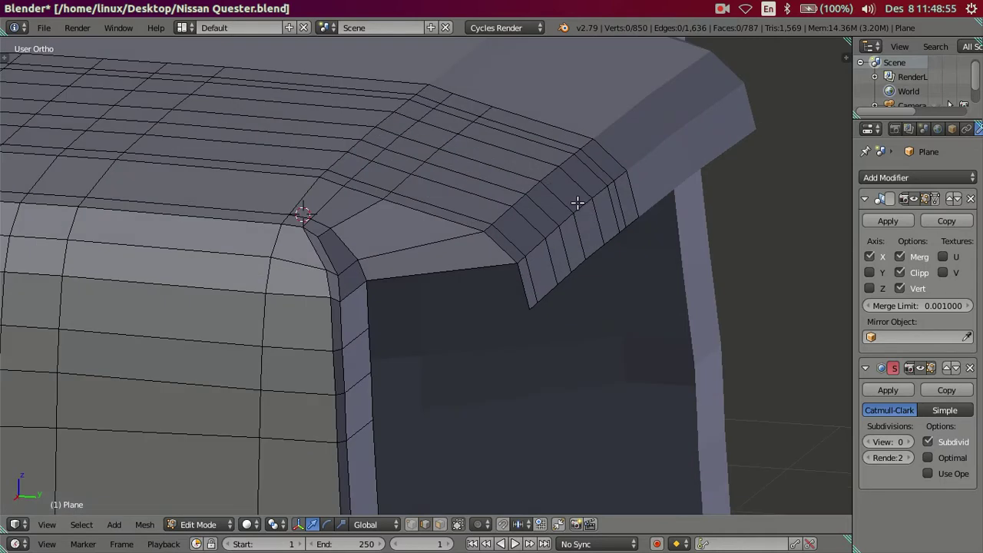
# - Move the lip's lower edges along Z in Right Ortho, then return to Object Mode
pyautogui.keyDown('alt'); pyautogui.rightClick(540, 186); pyautogui.keyUp('alt')
pyautogui.rightClick(485, 226)
pyautogui.keyDown('ctrl'); pyautogui.rightClick(582, 145); pyautogui.keyUp('ctrl')
pyautogui.press('KP_3')
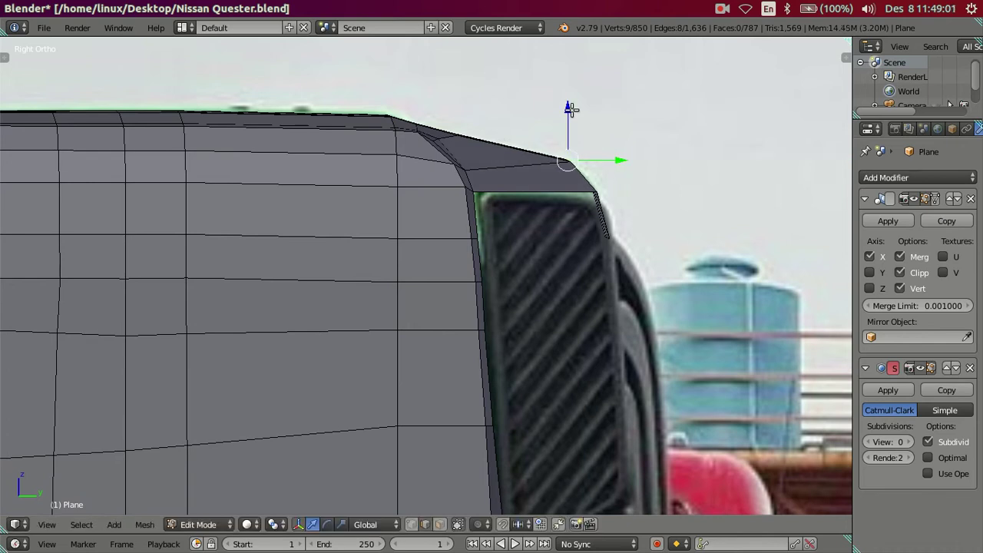
pyautogui.press('g')
pyautogui.press('z')
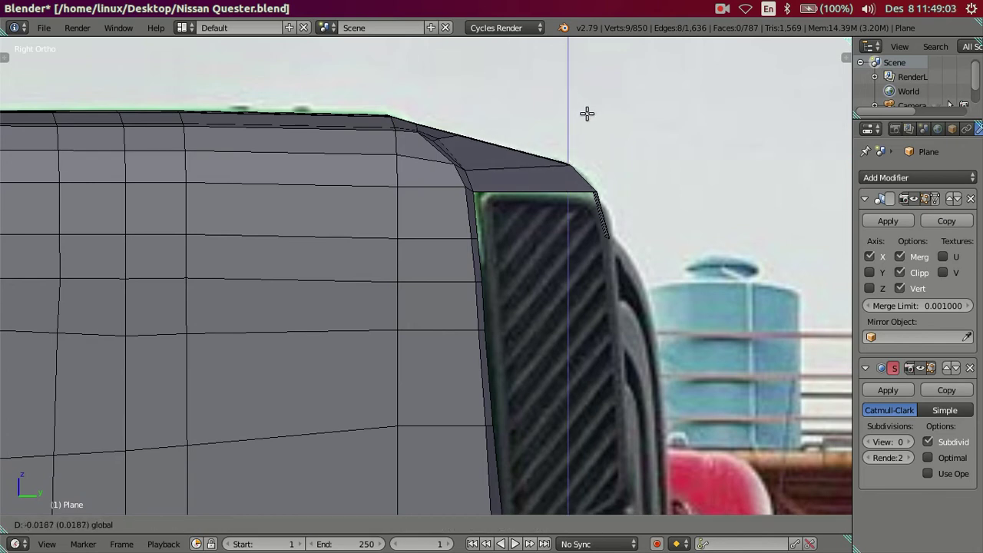
pyautogui.click(587, 114)
pyautogui.press('a')
pyautogui.moveTo(622, 213); pyautogui.dragTo(540, 221, button='middle')
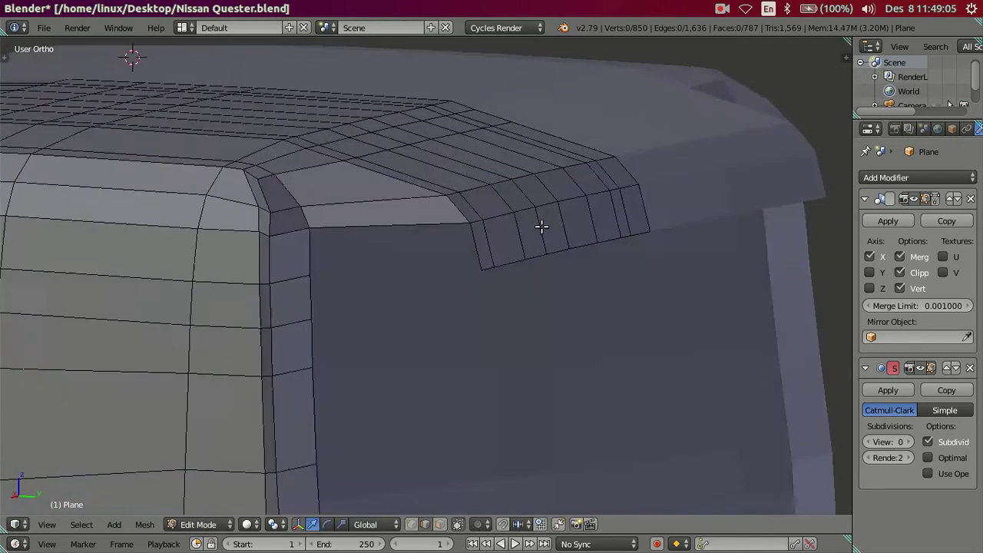
pyautogui.scroll(2, 540, 222)
pyautogui.keyDown('ctrl'); pyautogui.click(339, 259); pyautogui.keyUp('ctrl')
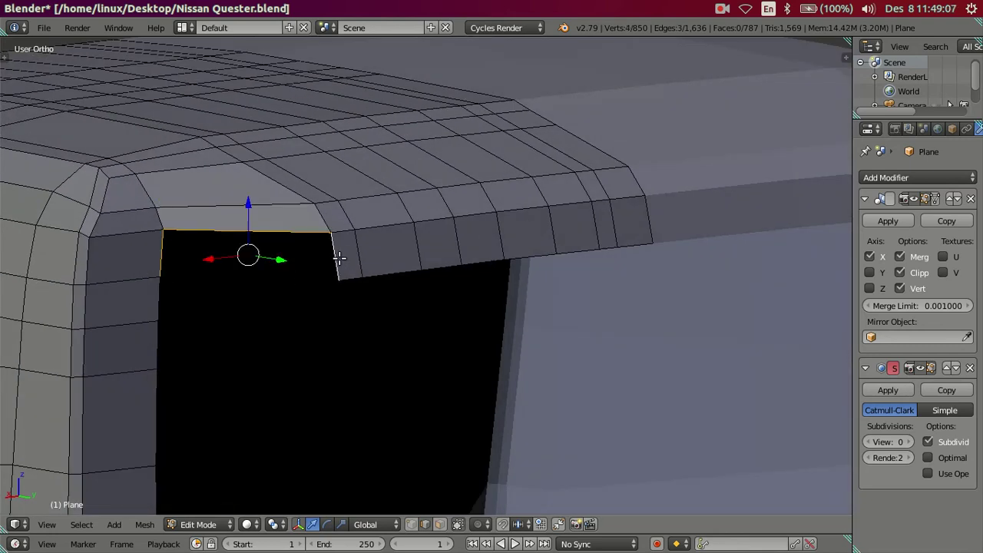
pyautogui.press('Tab')
pyautogui.scroll(-5, 351, 256)
pyautogui.scroll(-2, 369, 255)
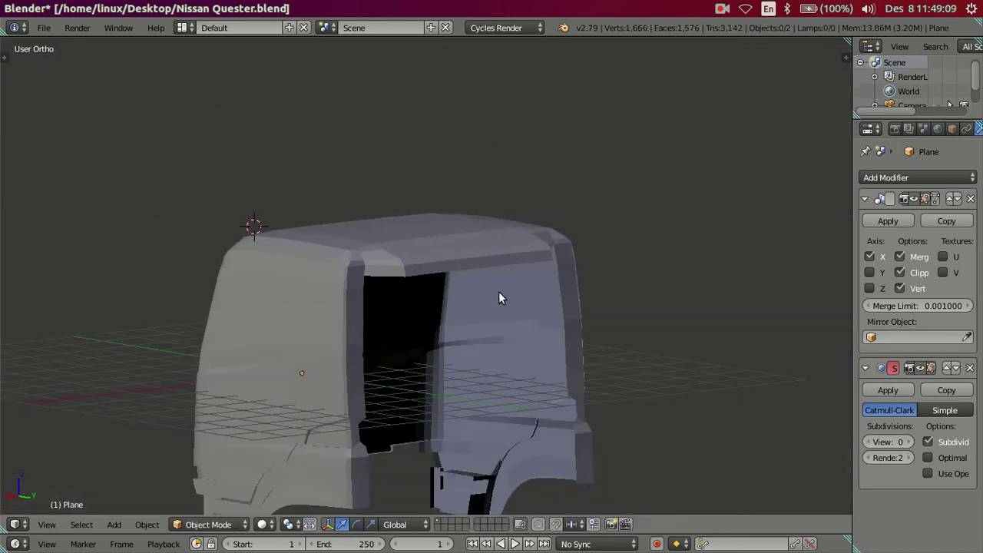
pyautogui.moveTo(498, 291); pyautogui.dragTo(380, 333, button='middle')
pyautogui.click(891, 441)
pyautogui.write('2')
pyautogui.press('Return')
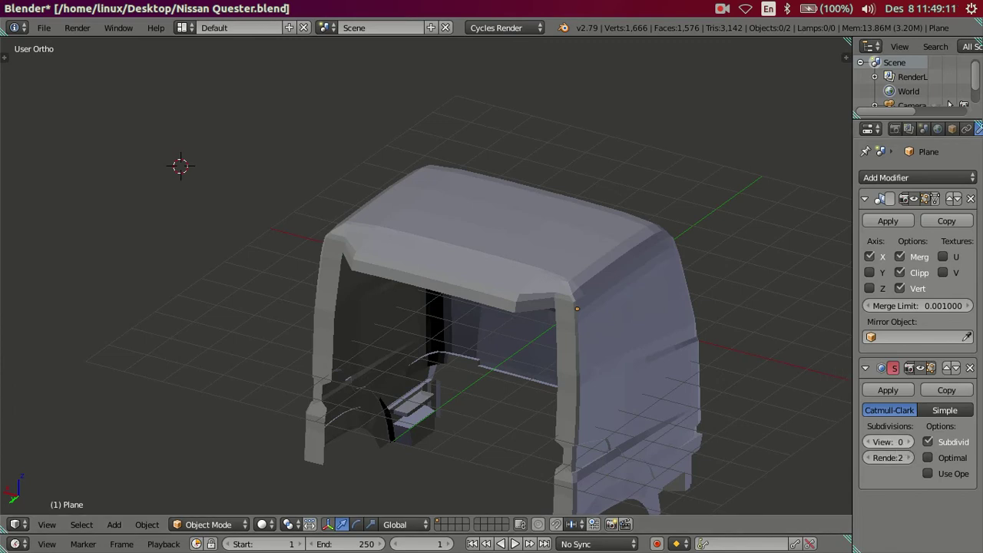
pyautogui.moveTo(527, 287)
pyautogui.mouseDown(button='middle')
pyautogui.moveTo(507, 297)
pyautogui.moveTo(517, 279)
pyautogui.mouseUp(button='middle')
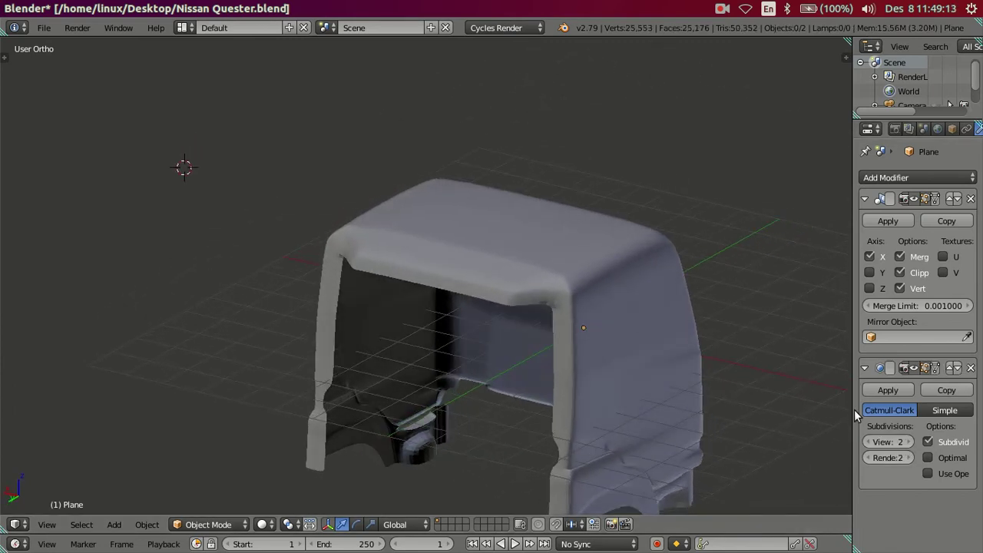
pyautogui.click(868, 442)
pyautogui.click(868, 442)
pyautogui.moveTo(813, 421)
pyautogui.mouseDown(button='middle')
pyautogui.moveTo(588, 329)
pyautogui.moveTo(558, 331)
pyautogui.moveTo(552, 300)
pyautogui.mouseUp(button='middle')
pyautogui.press('Tab')
pyautogui.scroll(3, 500, 292)
pyautogui.scroll(2, 509, 279)
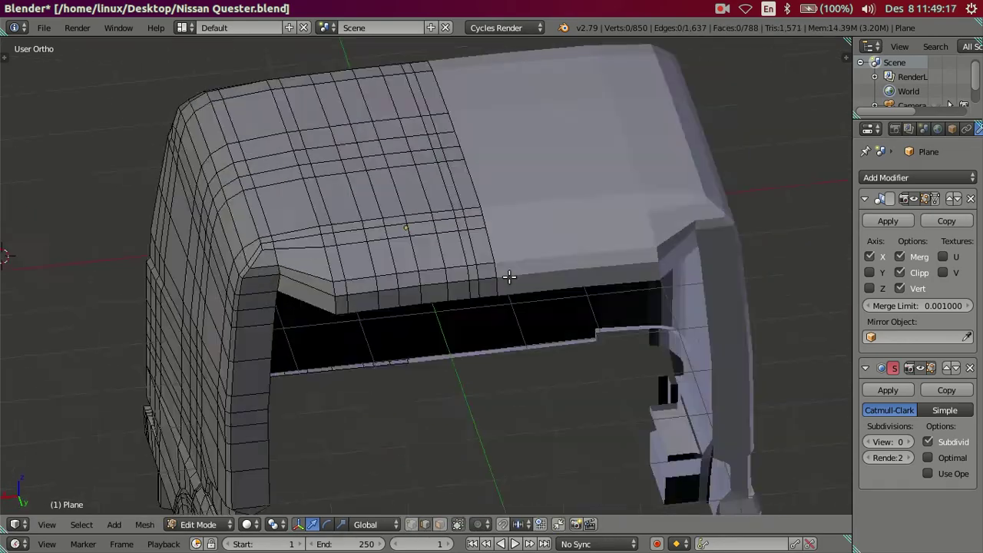
pyautogui.scroll(2, 528, 249)
pyautogui.moveTo(529, 249); pyautogui.dragTo(487, 215, button='middle')
pyautogui.scroll(-2, 440, 279)
pyautogui.moveTo(441, 279)
pyautogui.mouseDown(button='middle')
pyautogui.moveTo(371, 179)
pyautogui.moveTo(431, 227)
pyautogui.moveTo(322, 219)
pyautogui.mouseUp(button='middle')
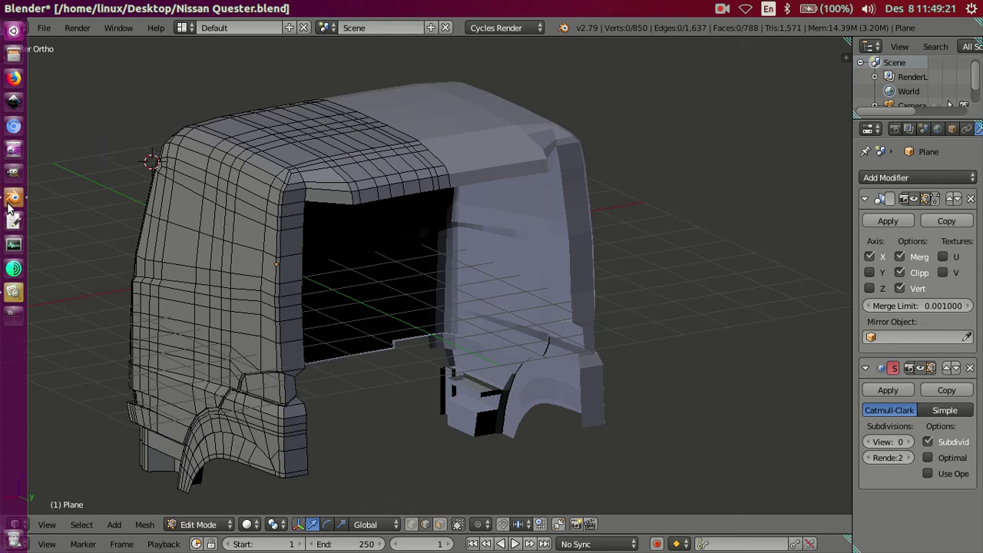
# - Open the truck reference photos and browse back and forth through them, zooming in on one
pyautogui.click(14, 290)
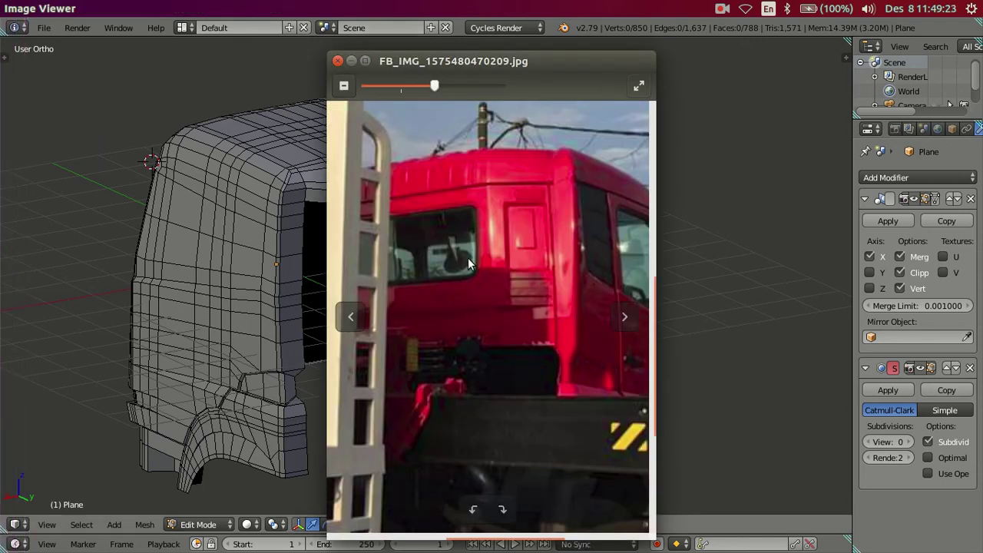
pyautogui.click(614, 323)
pyautogui.click(622, 324)
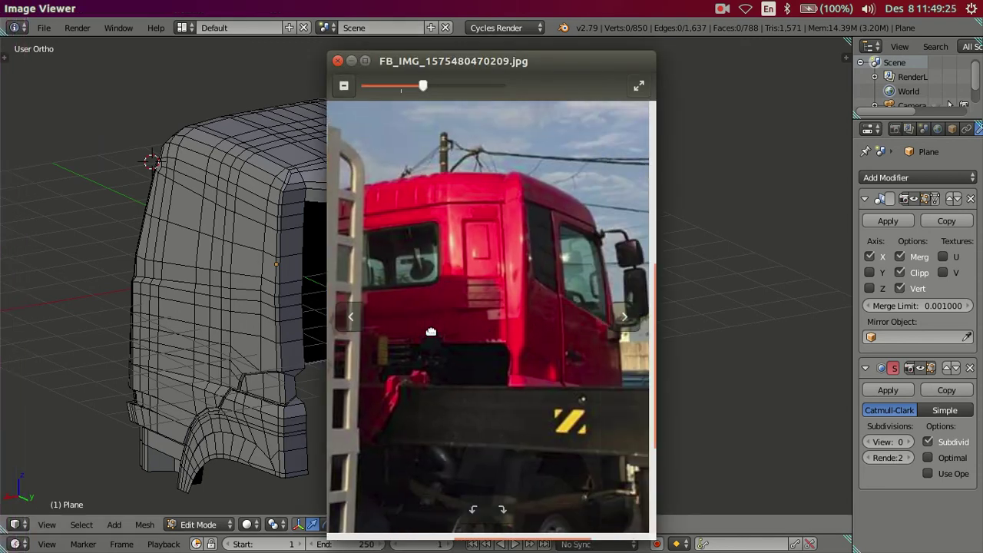
pyautogui.click(628, 327)
pyautogui.click(626, 326)
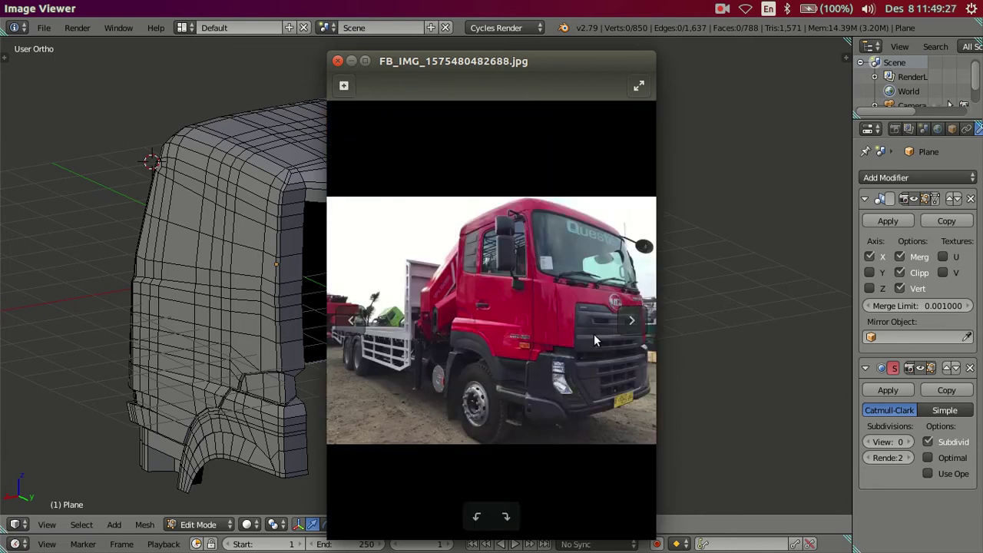
pyautogui.click(628, 323)
pyautogui.click(630, 326)
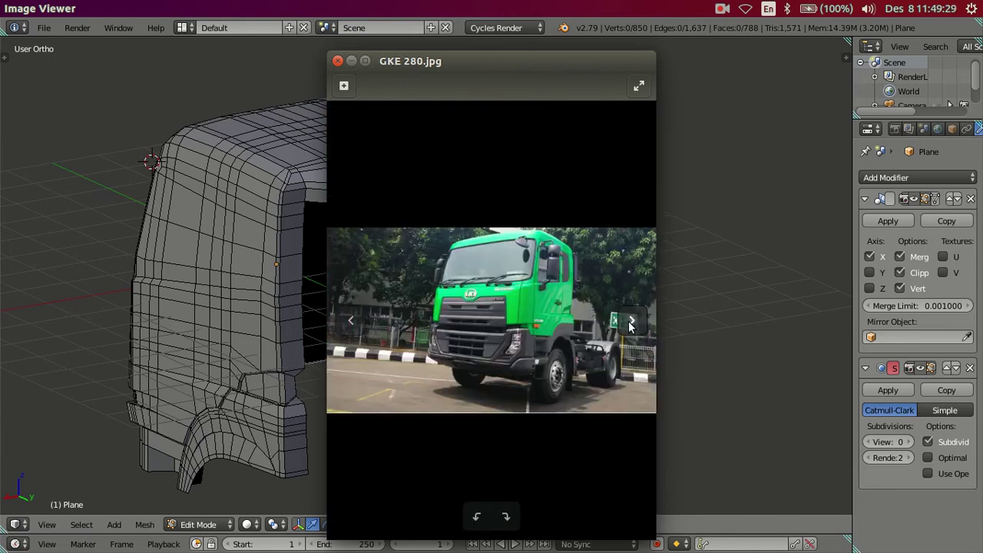
pyautogui.click(629, 326)
pyautogui.click(353, 323)
pyautogui.click(353, 322)
pyautogui.click(351, 321)
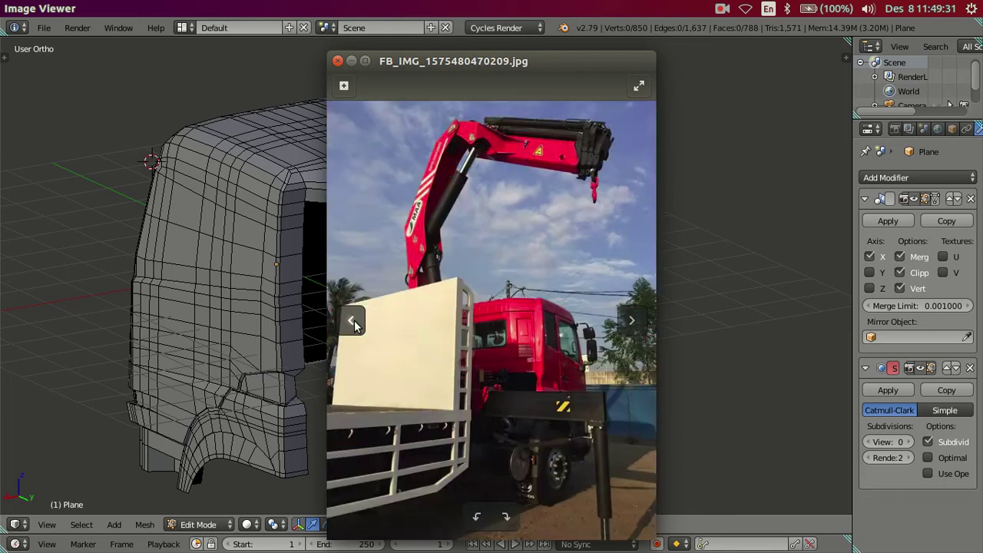
pyautogui.click(352, 322)
pyautogui.click(629, 323)
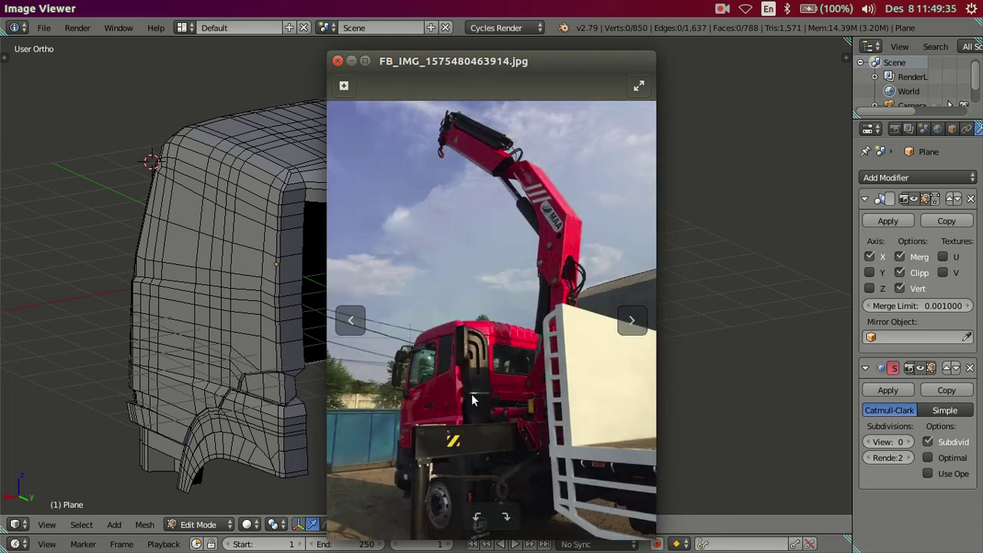
pyautogui.scroll(2, 481, 395)
pyautogui.scroll(1, 481, 395)
pyautogui.scroll(1, 482, 394)
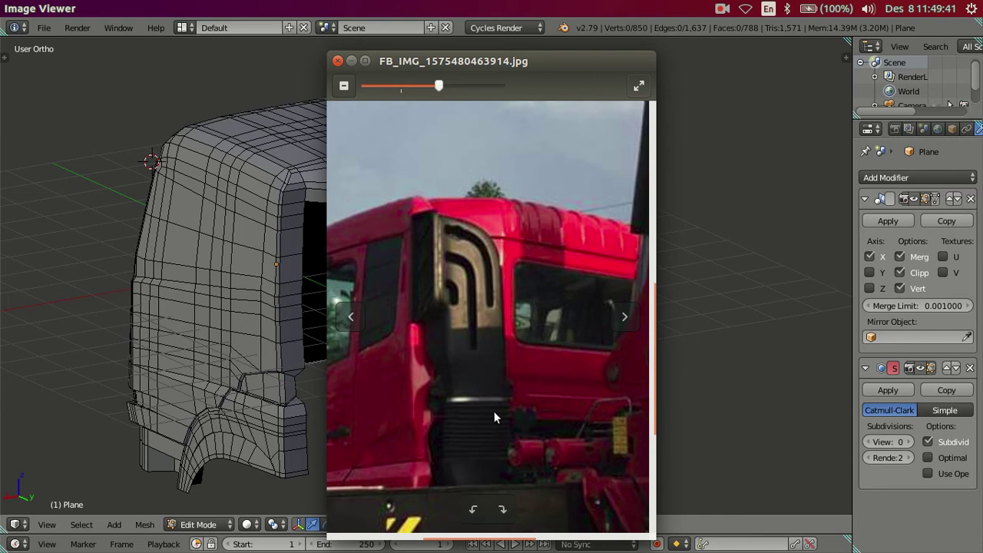
# - Settle on FB_IMG_1575480470209.jpg and zoom in on the cab's rear corner before switching to Blender
pyautogui.click(355, 318)
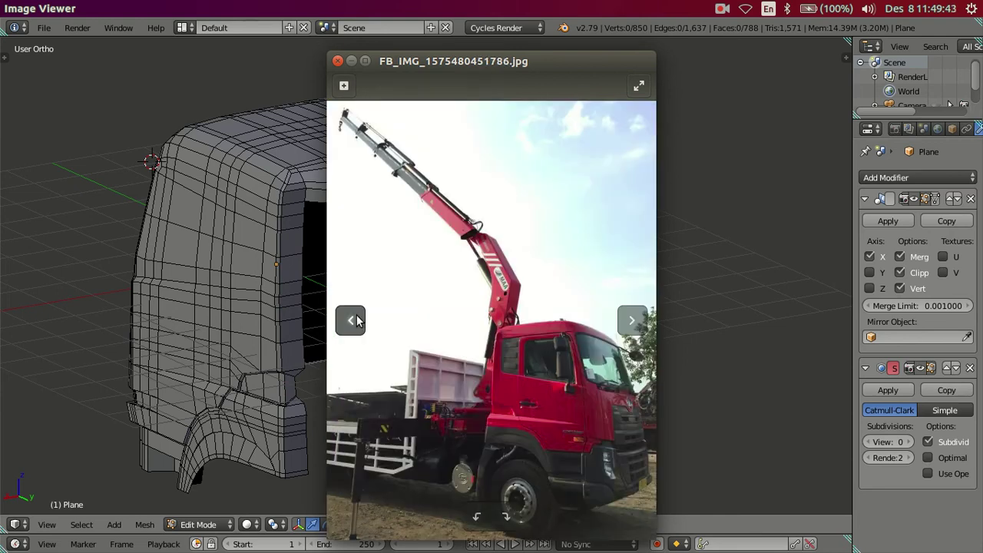
pyautogui.click(356, 320)
pyautogui.click(630, 320)
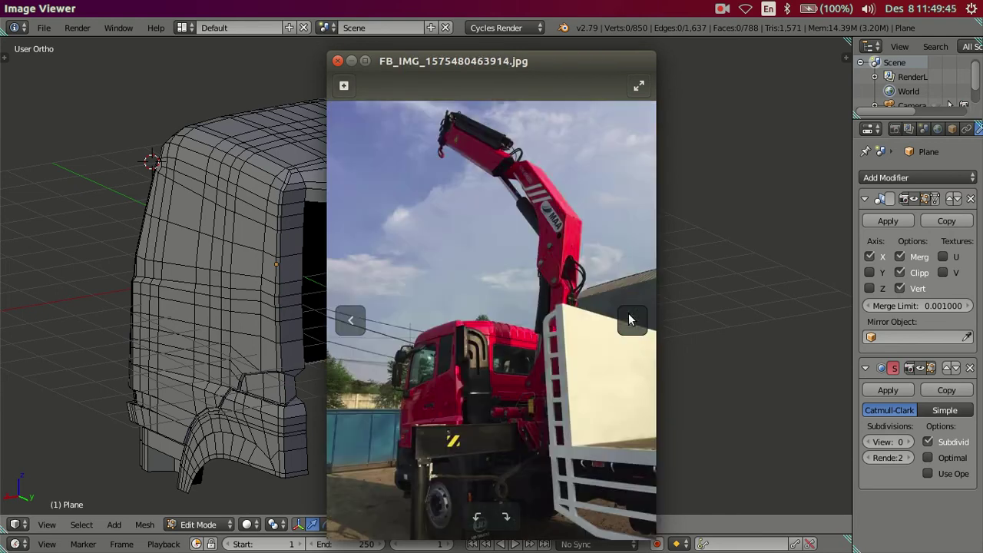
pyautogui.click(629, 319)
pyautogui.scroll(1, 508, 412)
pyautogui.scroll(1, 550, 401)
pyautogui.scroll(1, 549, 404)
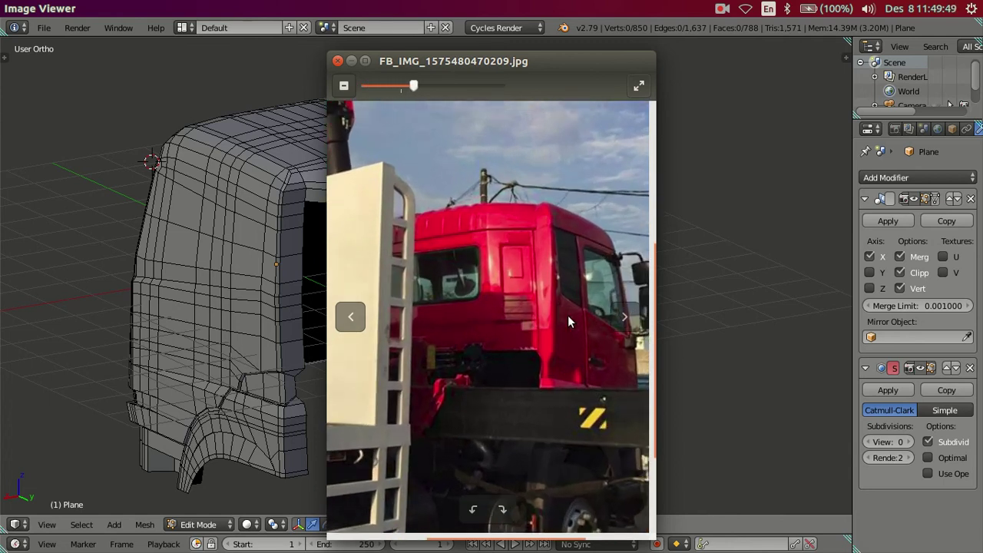
pyautogui.click(87, 112)
pyautogui.moveTo(340, 281)
pyautogui.mouseDown(button='middle')
pyautogui.moveTo(307, 353)
pyautogui.moveTo(342, 378)
pyautogui.mouseUp(button='middle')
pyautogui.press('Tab')
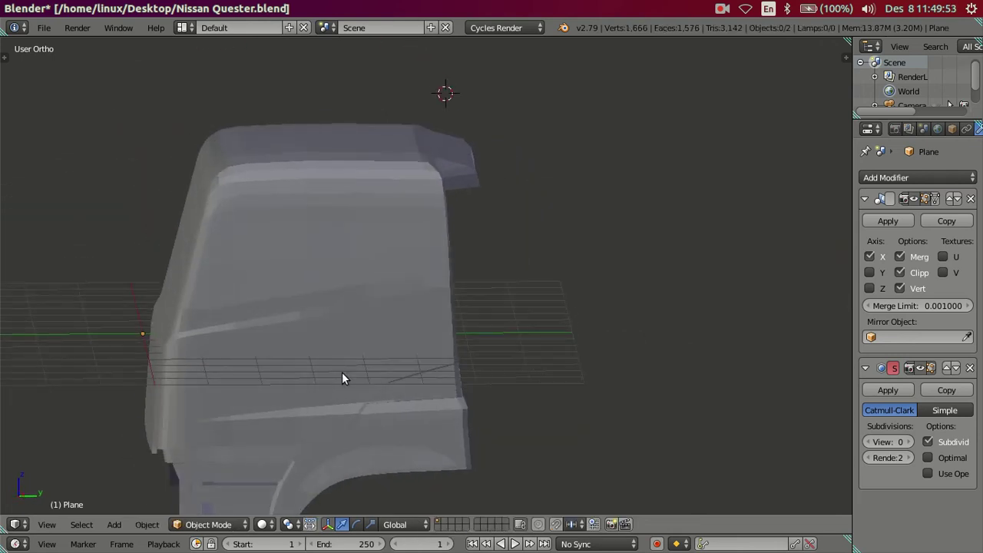
pyautogui.moveTo(453, 311); pyautogui.dragTo(397, 305, button='middle')
pyautogui.press('Tab')
pyautogui.moveTo(435, 236)
pyautogui.mouseDown(button='middle')
pyautogui.moveTo(456, 228)
pyautogui.moveTo(418, 258)
pyautogui.mouseUp(button='middle')
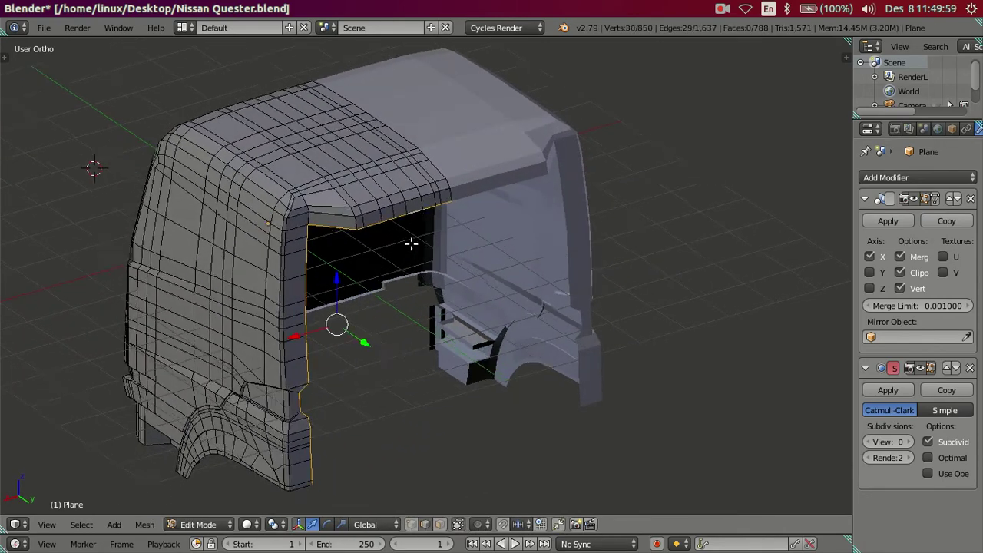
pyautogui.scroll(2, 412, 244)
pyautogui.scroll(2, 399, 217)
pyautogui.keyDown('shift'); pyautogui.moveTo(284, 154); pyautogui.dragTo(295, 235, button='middle'); pyautogui.keyUp('shift')
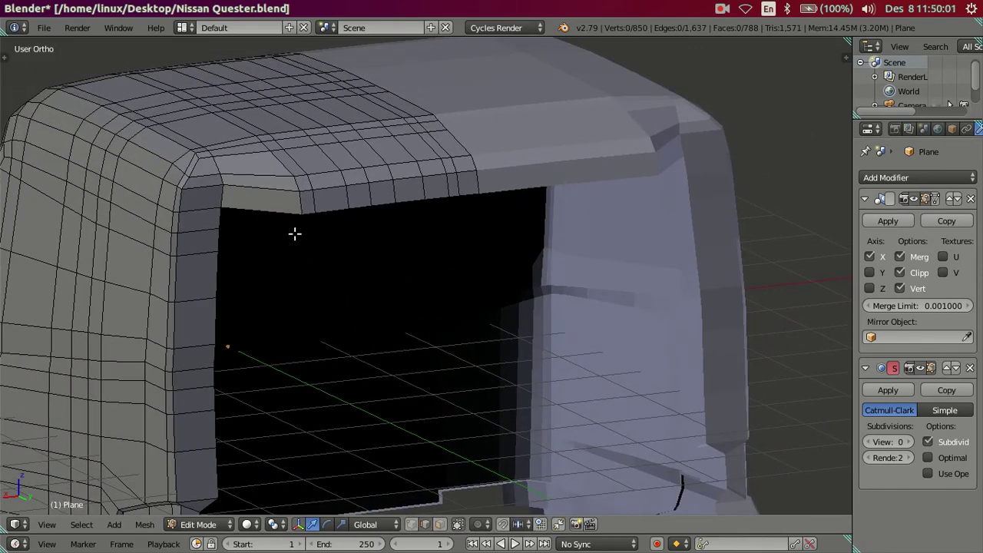
pyautogui.scroll(-3, 295, 234)
pyautogui.moveTo(359, 268)
pyautogui.mouseDown(button='middle')
pyautogui.moveTo(346, 235)
pyautogui.moveTo(329, 243)
pyautogui.moveTo(347, 271)
pyautogui.moveTo(338, 322)
pyautogui.moveTo(291, 237)
pyautogui.moveTo(323, 249)
pyautogui.moveTo(276, 254)
pyautogui.mouseUp(button='middle')
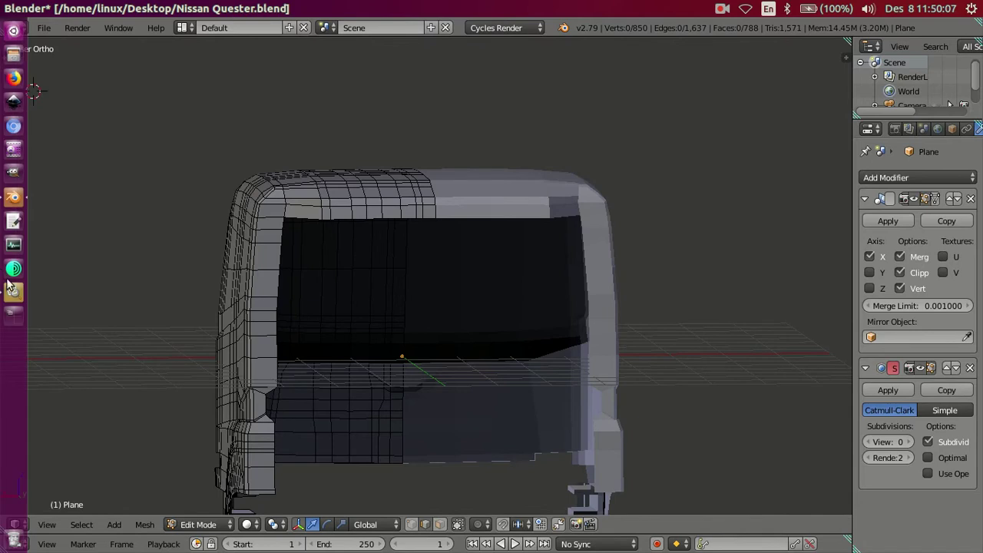
pyautogui.click(13, 288)
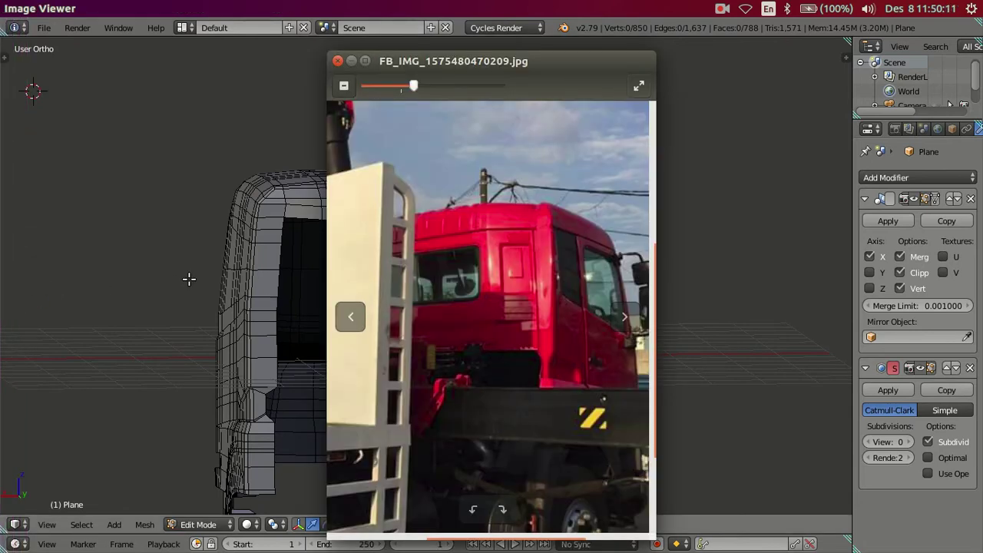
pyautogui.hotkey('alt', 'Tab')
pyautogui.moveTo(334, 274)
pyautogui.mouseDown(button='middle')
pyautogui.moveTo(373, 345)
pyautogui.moveTo(314, 276)
pyautogui.moveTo(361, 309)
pyautogui.moveTo(321, 338)
pyautogui.moveTo(193, 356)
pyautogui.moveTo(438, 285)
pyautogui.mouseUp(button='middle')
pyautogui.scroll(2, 373, 259)
pyautogui.moveTo(373, 258)
pyautogui.mouseDown(button='middle')
pyautogui.moveTo(390, 307)
pyautogui.moveTo(406, 253)
pyautogui.moveTo(391, 226)
pyautogui.moveTo(364, 221)
pyautogui.moveTo(158, 254)
pyautogui.moveTo(154, 202)
pyautogui.moveTo(291, 211)
pyautogui.moveTo(307, 222)
pyautogui.moveTo(204, 235)
pyautogui.moveTo(361, 220)
pyautogui.mouseUp(button='middle')
pyautogui.press('KP_3')
pyautogui.scroll(2, 444, 253)
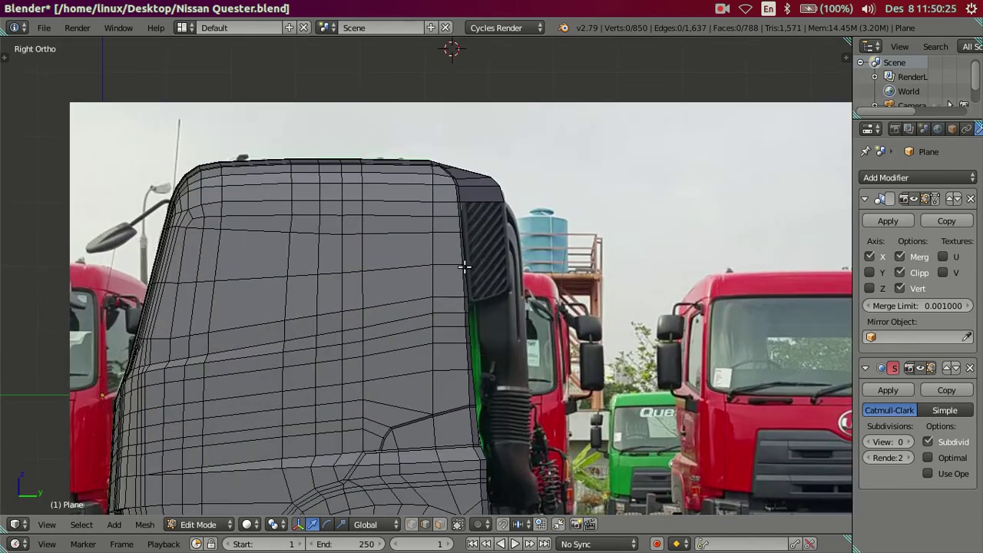
pyautogui.scroll(1, 521, 415)
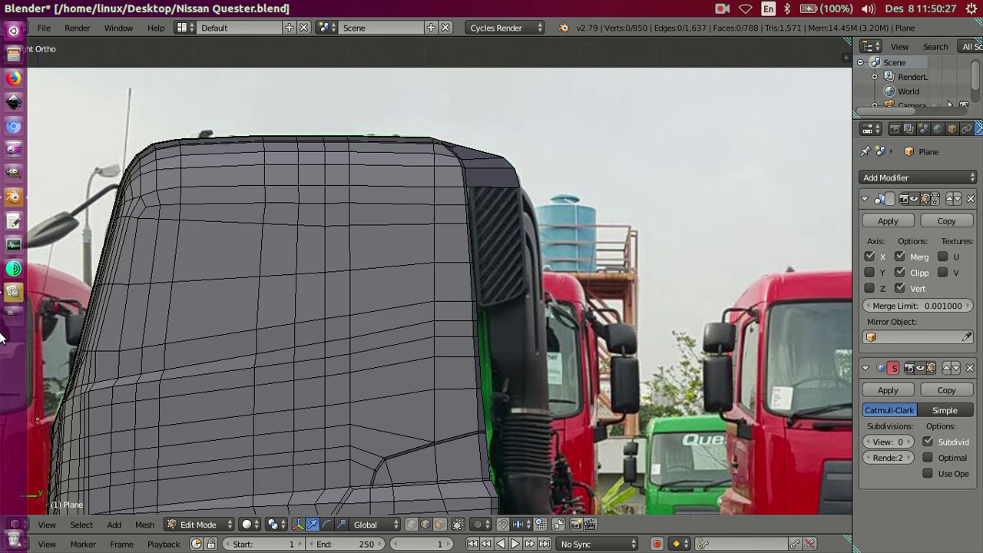
pyautogui.click(13, 293)
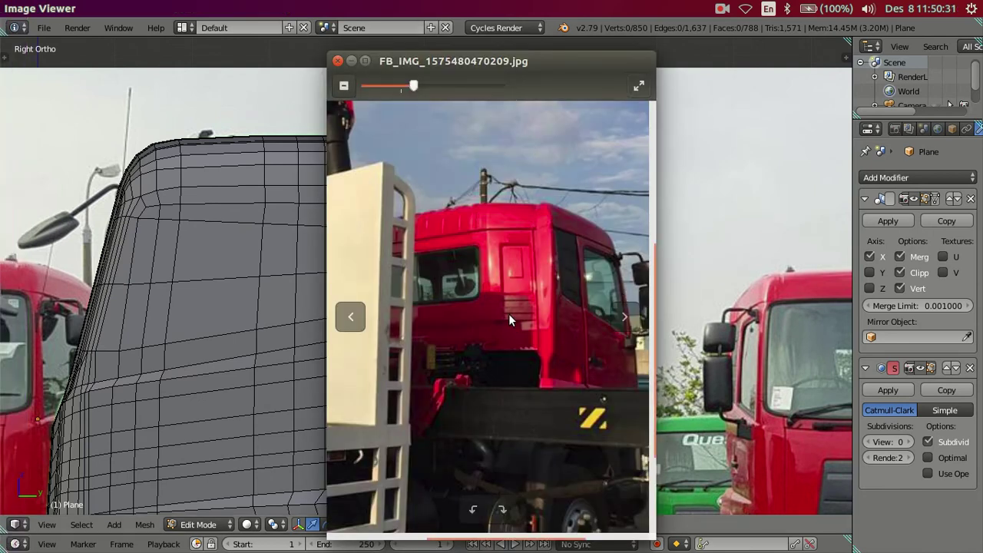
# - Minimize Blender, view the white tractor-truck photo zoomed in, then close it and the red-truck photo
pyautogui.click(52, 15)
pyautogui.click(23, 8)
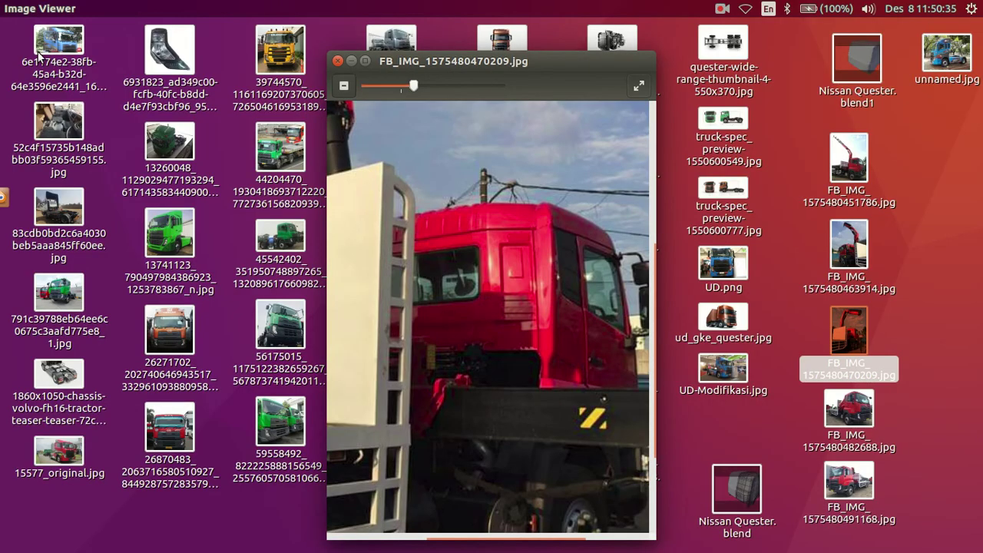
pyautogui.doubleClick(50, 216)
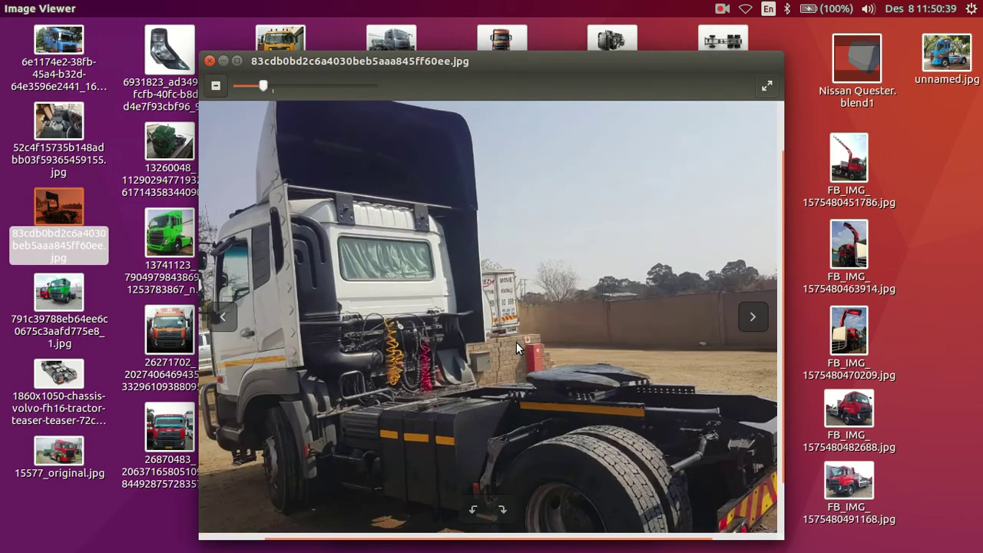
pyautogui.scroll(1, 516, 342)
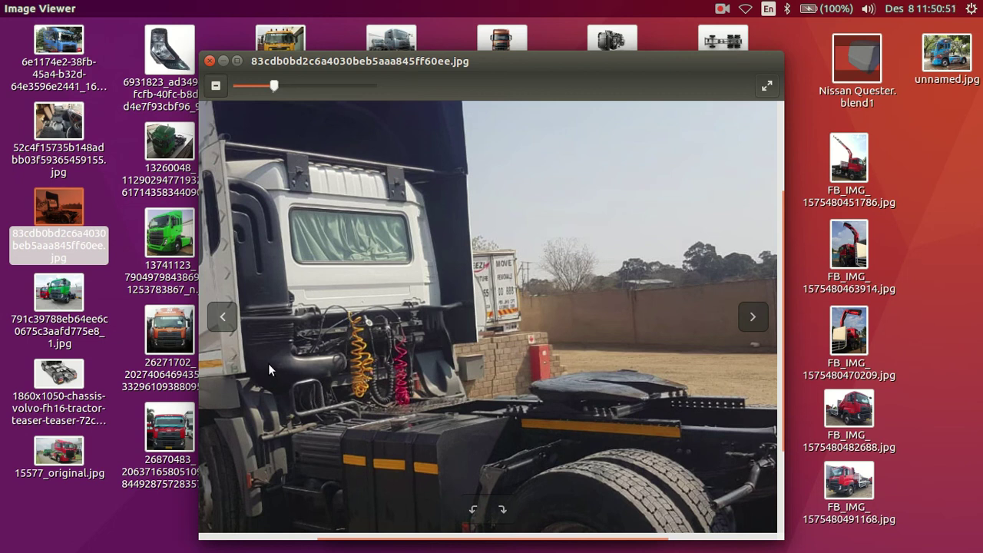
pyautogui.click(210, 60)
pyautogui.click(338, 62)
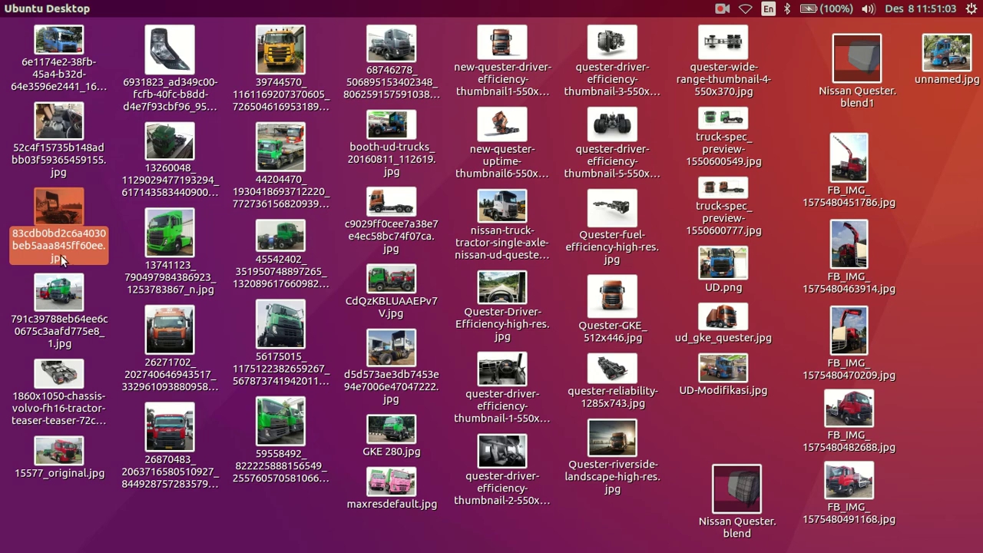
# - Open d5d573ae3db7453e94e7006e47047222.jpg, zoom in on the cab's rear window, then close it
pyautogui.click(68, 376)
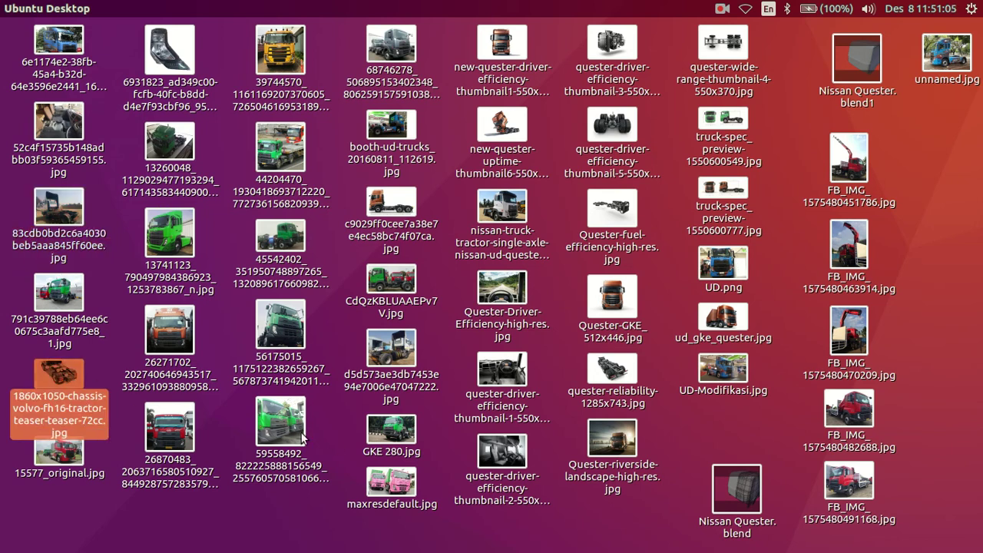
pyautogui.click(403, 455)
pyautogui.click(484, 453)
pyautogui.click(392, 350)
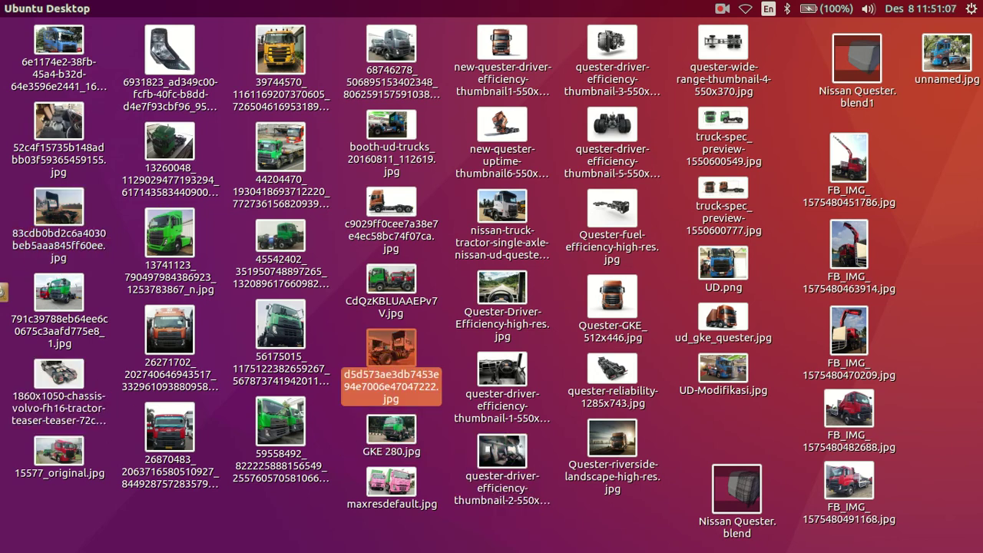
pyautogui.press('Return')
pyautogui.scroll(2, 653, 273)
pyautogui.scroll(2, 685, 269)
pyautogui.moveTo(684, 268); pyautogui.dragTo(560, 315)
pyautogui.scroll(2, 557, 321)
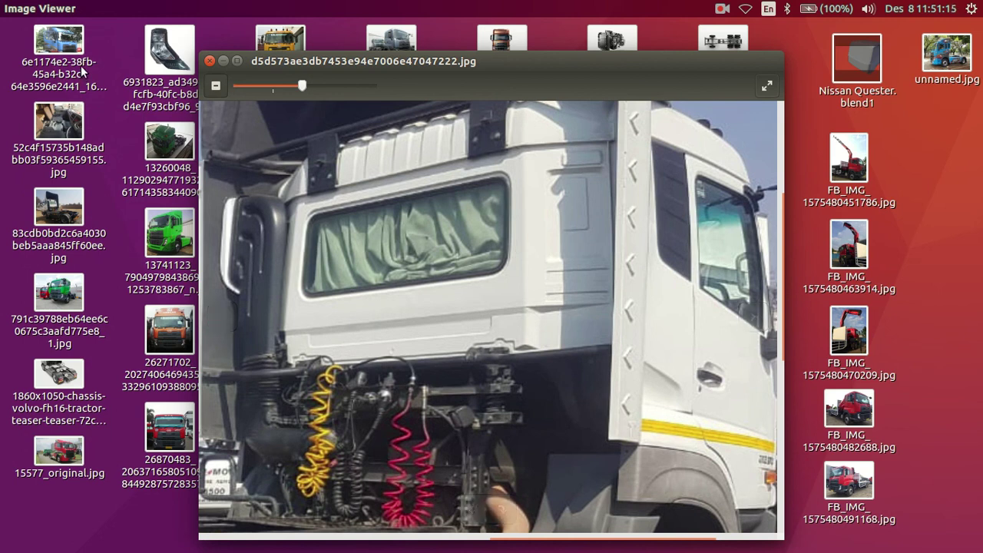
pyautogui.click(211, 64)
# - Restore Blender, select the edge loop along the cab's top corner, and orbit to the rear corner
pyautogui.click(11, 193)
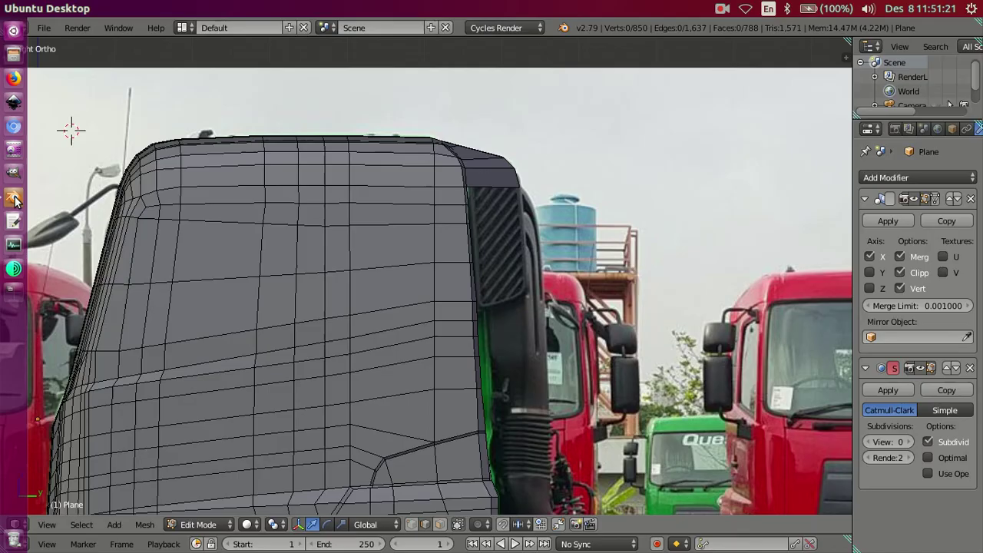
pyautogui.moveTo(518, 268)
pyautogui.mouseDown(button='middle')
pyautogui.moveTo(434, 281)
pyautogui.moveTo(408, 223)
pyautogui.mouseUp(button='middle')
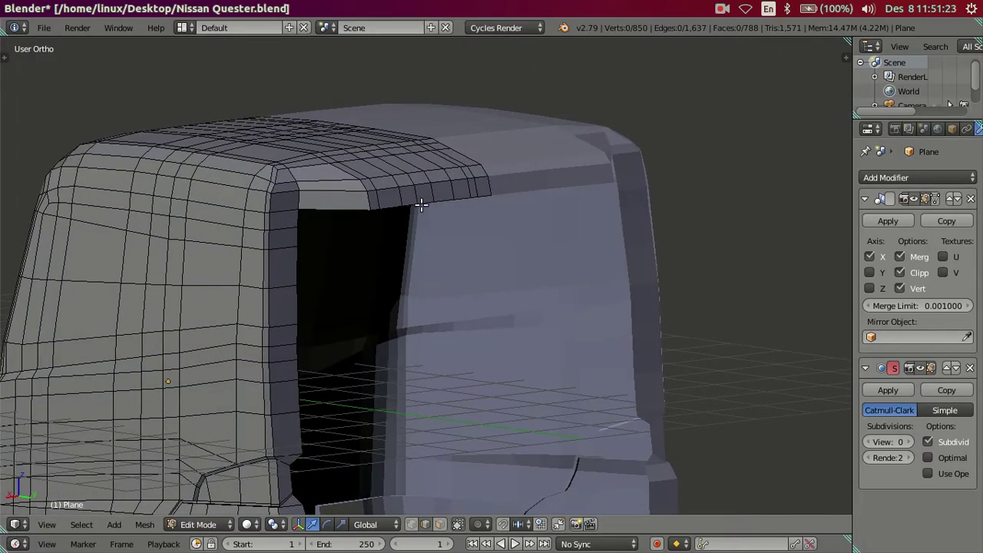
pyautogui.scroll(2, 421, 203)
pyautogui.scroll(3, 397, 254)
pyautogui.rightClick(307, 215)
pyautogui.click(540, 154)
pyautogui.scroll(-4, 537, 236)
pyautogui.moveTo(502, 299)
pyautogui.mouseDown(button='middle')
pyautogui.moveTo(581, 246)
pyautogui.moveTo(478, 331)
pyautogui.moveTo(515, 325)
pyautogui.moveTo(496, 317)
pyautogui.moveTo(395, 362)
pyautogui.moveTo(274, 368)
pyautogui.moveTo(279, 355)
pyautogui.moveTo(780, 359)
pyautogui.mouseUp(button='middle')
pyautogui.press('Tab')
pyautogui.press('Tab')
pyautogui.press('Tab')
pyautogui.press('Tab')
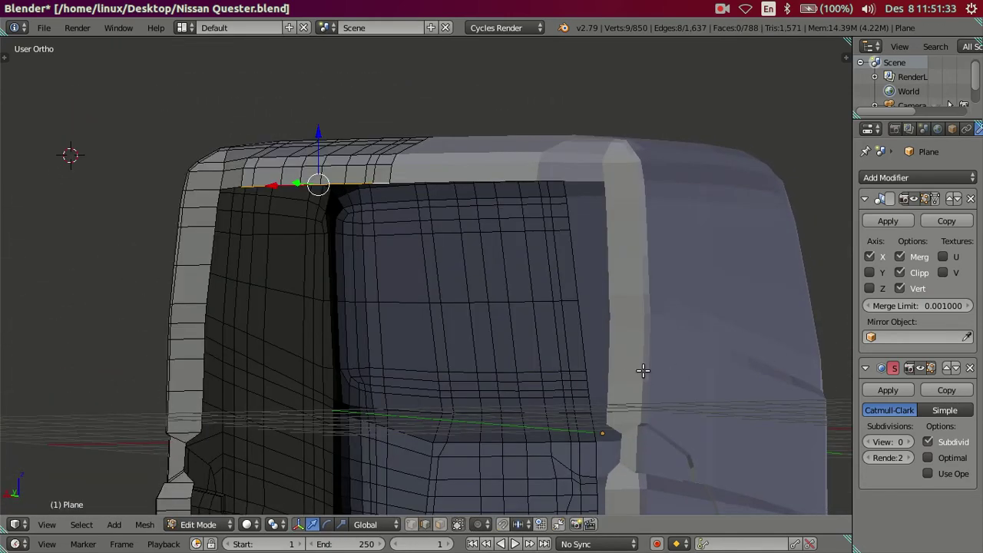
pyautogui.moveTo(209, 364)
pyautogui.mouseDown(button='middle')
pyautogui.moveTo(272, 367)
pyautogui.moveTo(314, 415)
pyautogui.moveTo(281, 353)
pyautogui.moveTo(299, 339)
pyautogui.mouseUp(button='middle')
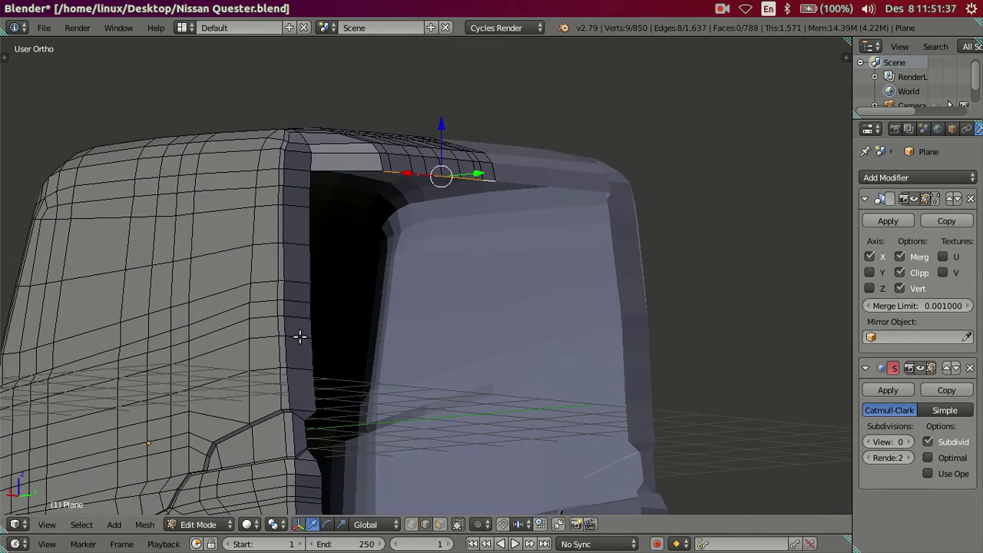
# - Select an edge beside the rear window opening and confirm its Z position in the sidebar
pyautogui.rightClick(300, 336)
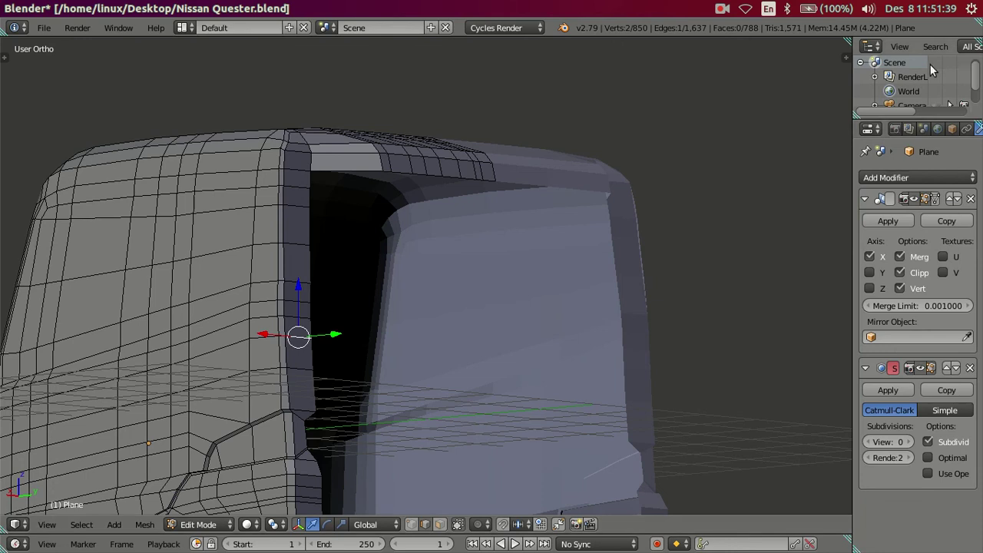
pyautogui.press('n')
pyautogui.click(775, 110)
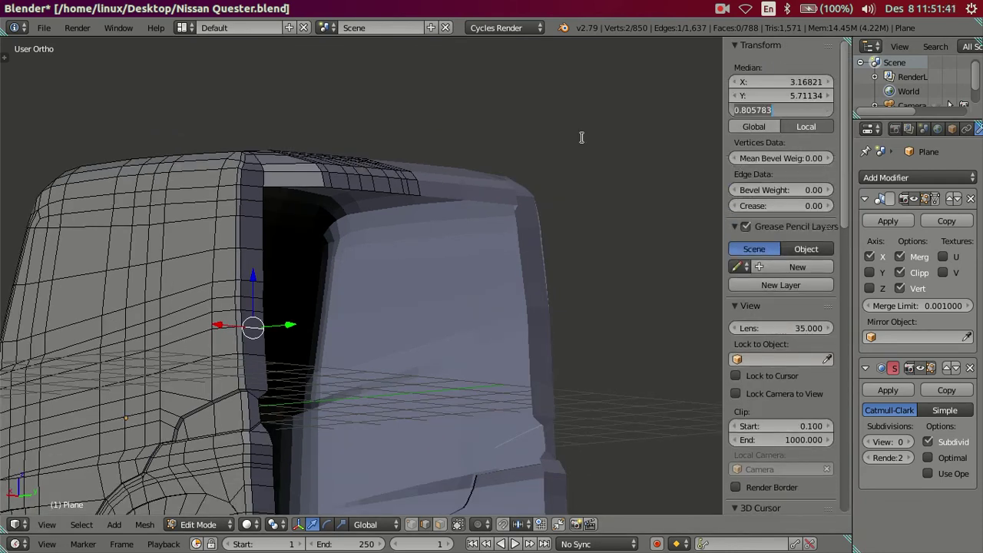
pyautogui.press('Return')
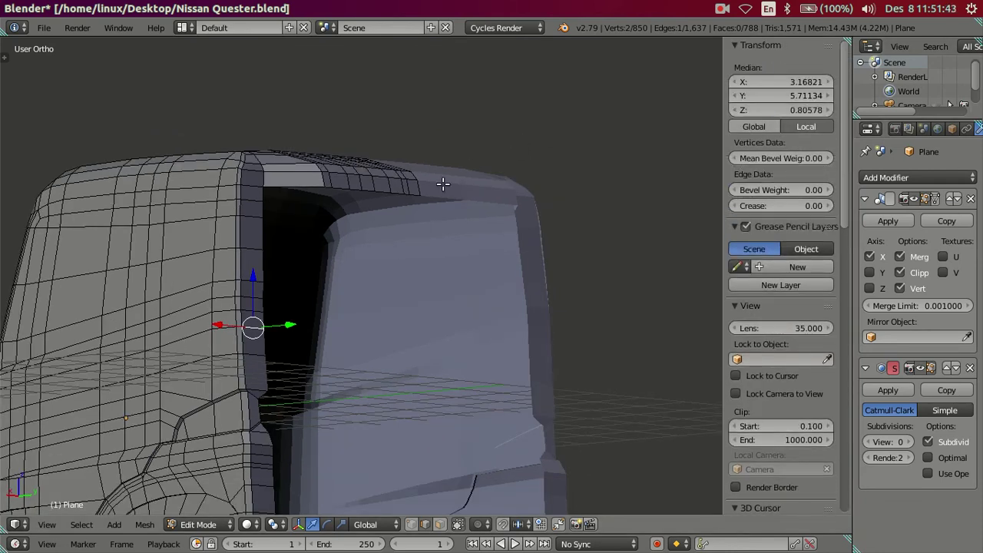
# - Extrude the roof edge loop in place, select the new strip's bottom loop, and check it in Right Ortho
pyautogui.keyDown('alt'); pyautogui.rightClick(443, 184); pyautogui.keyUp('alt')
pyautogui.press('e')
pyautogui.rightClick(581, 269)
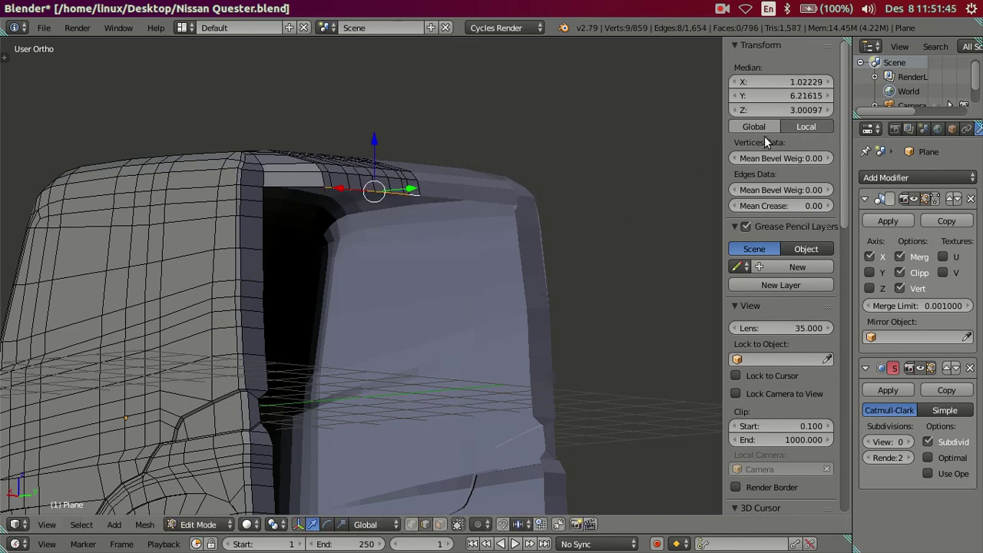
pyautogui.press('a')
pyautogui.moveTo(277, 266)
pyautogui.mouseDown(button='middle')
pyautogui.moveTo(341, 305)
pyautogui.moveTo(79, 292)
pyautogui.moveTo(303, 285)
pyautogui.moveTo(375, 333)
pyautogui.mouseUp(button='middle')
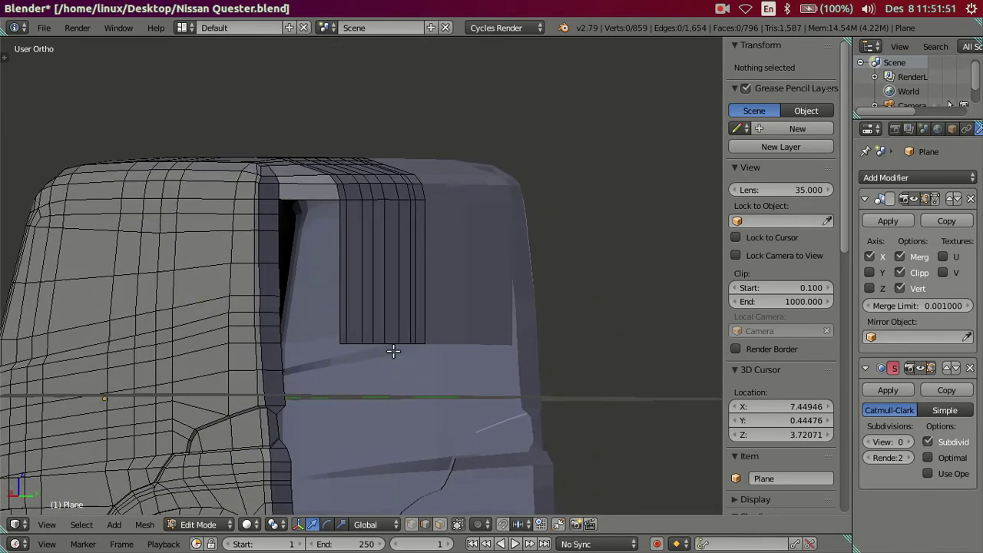
pyautogui.keyDown('alt'); pyautogui.rightClick(394, 341); pyautogui.keyUp('alt')
pyautogui.press('KP_3')
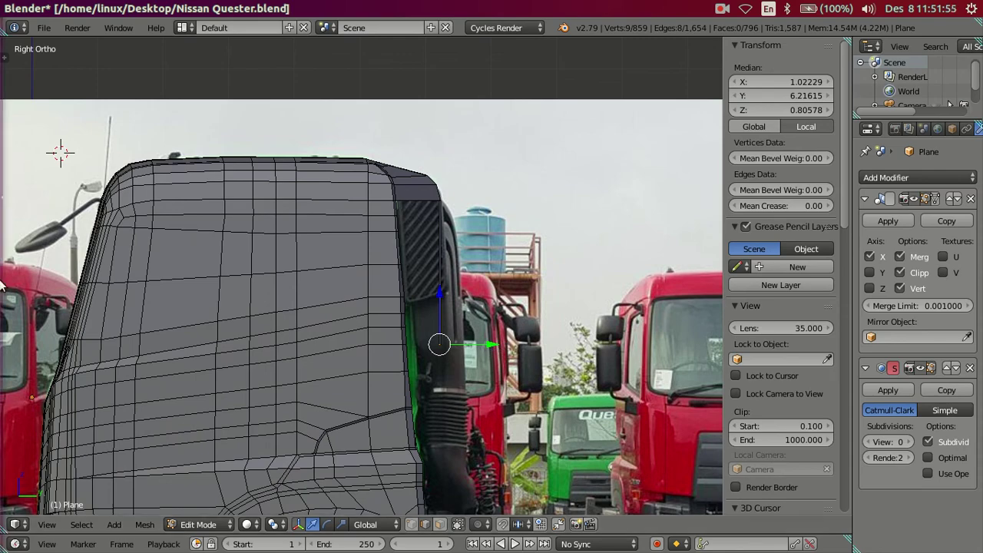
pyautogui.click(25, 8)
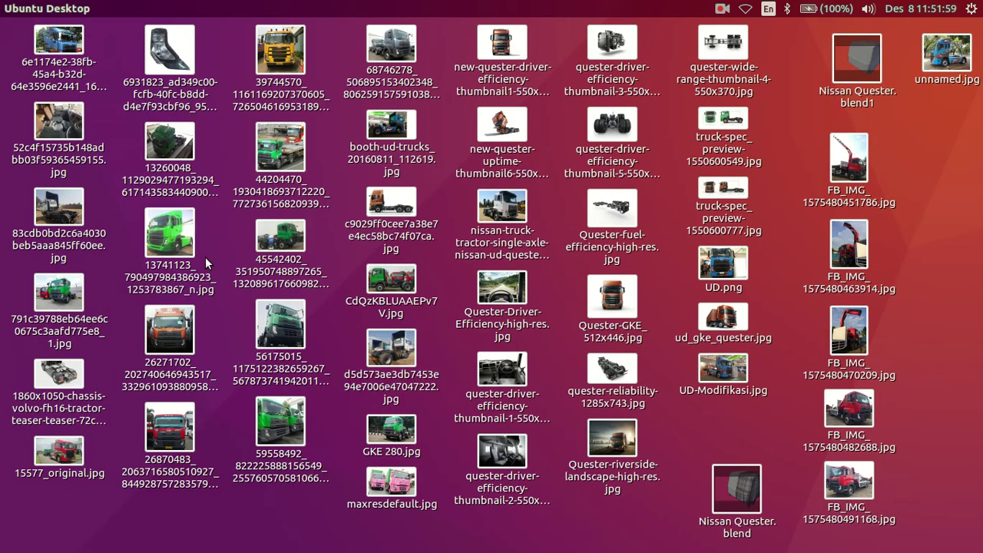
# - Open the white cab photo d5d573ae3db7453e94e7006e47047222.jpg, then view the Blender cab at an angle
pyautogui.click(401, 347)
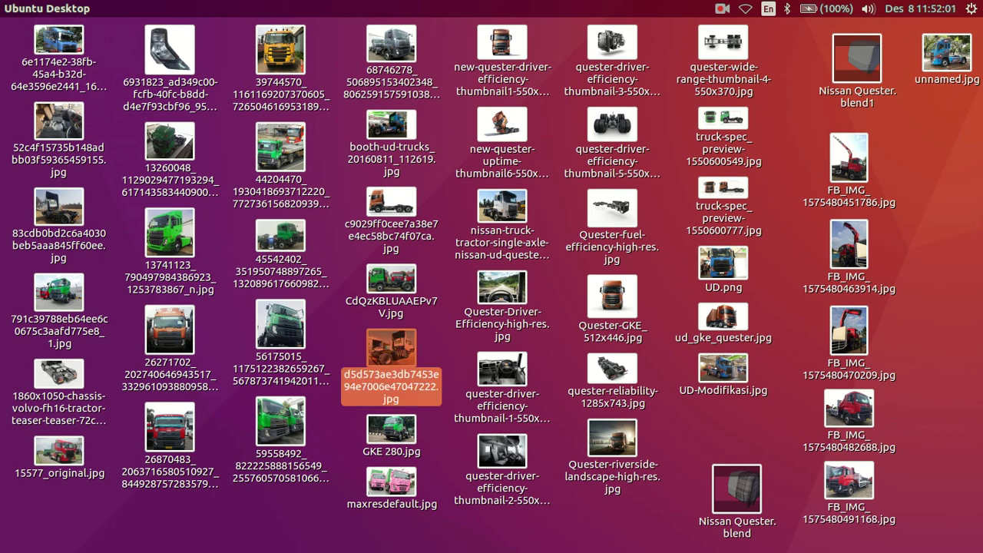
pyautogui.doubleClick(401, 347)
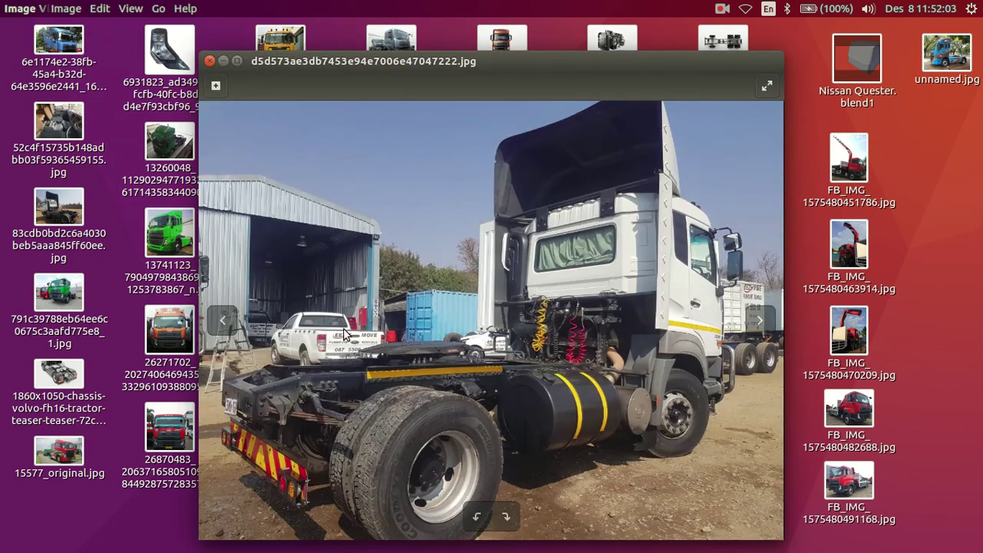
pyautogui.moveTo(13, 292)
pyautogui.click(13, 197)
pyautogui.moveTo(215, 265)
pyautogui.mouseDown(button='middle')
pyautogui.moveTo(225, 274)
pyautogui.moveTo(95, 240)
pyautogui.moveTo(103, 234)
pyautogui.mouseUp(button='middle')
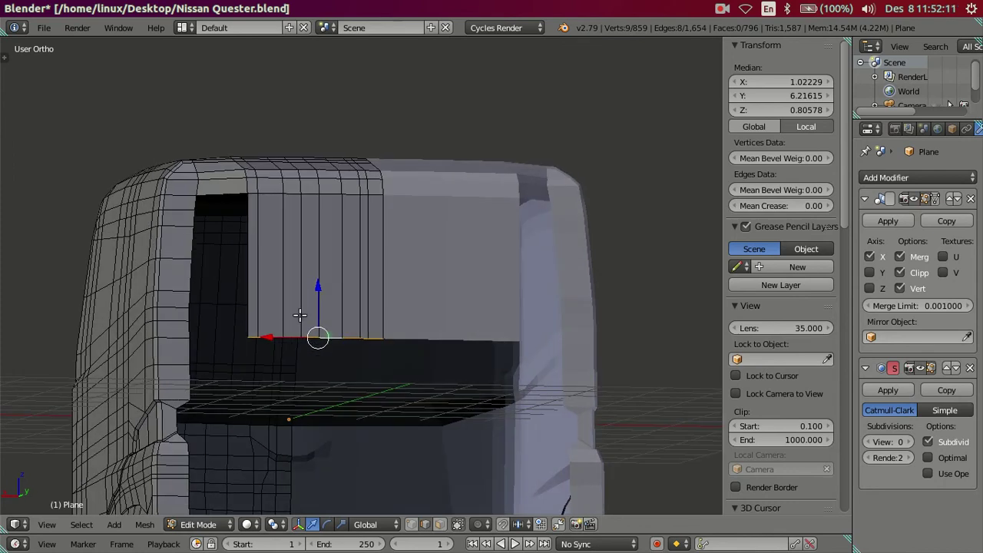
pyautogui.keyDown('shift'); pyautogui.moveTo(300, 315); pyautogui.dragTo(284, 253, button='middle'); pyautogui.keyUp('shift')
# - Compare the reference photo against the model several times, then zoom toward the rear window area
pyautogui.click(15, 294)
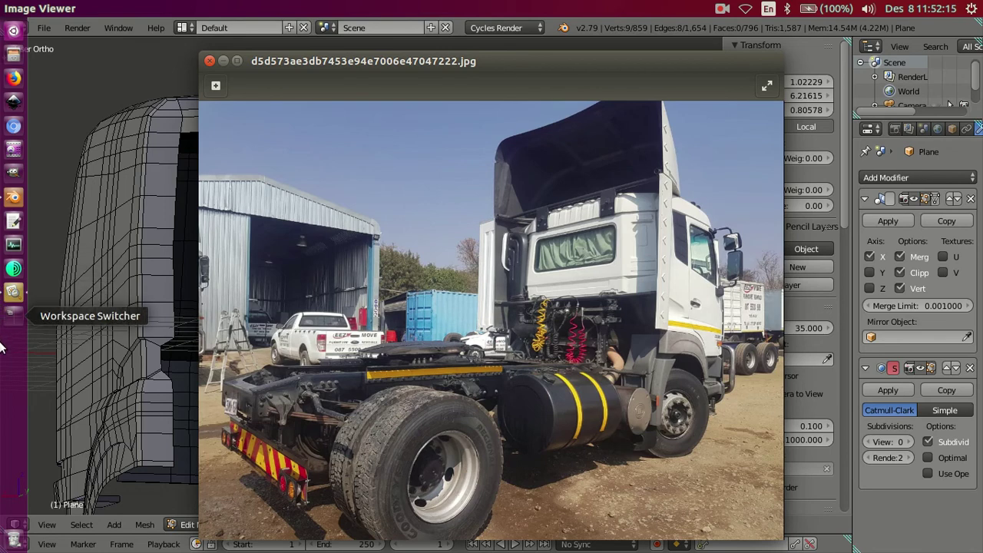
pyautogui.click(13, 199)
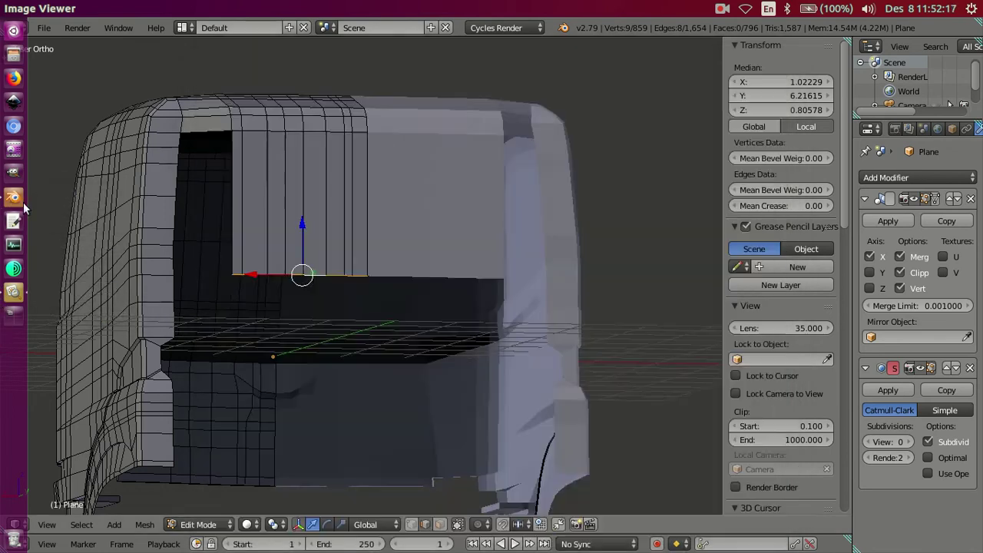
pyautogui.moveTo(287, 307); pyautogui.dragTo(321, 304, button='middle')
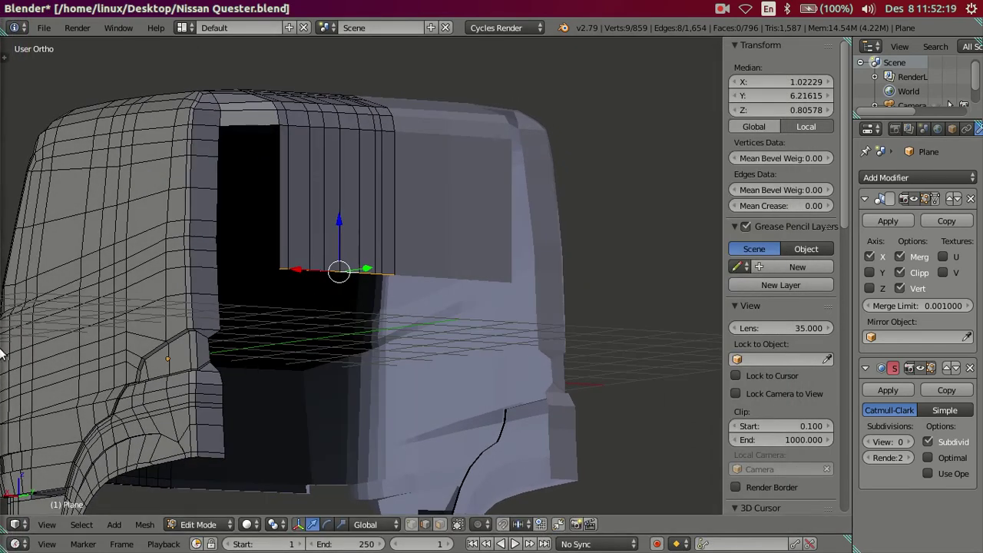
pyautogui.click(13, 295)
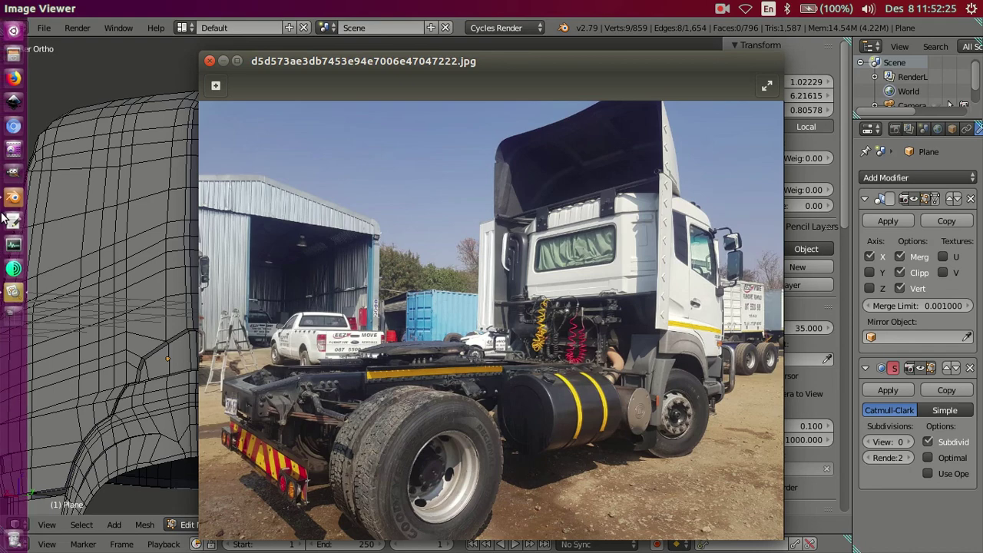
pyautogui.click(13, 199)
pyautogui.scroll(2, 281, 275)
pyautogui.scroll(2, 320, 327)
# - Inspect the Z coordinate of the rear panel's lower-left corner vertex, leaving it unchanged
pyautogui.scroll(1, 360, 257)
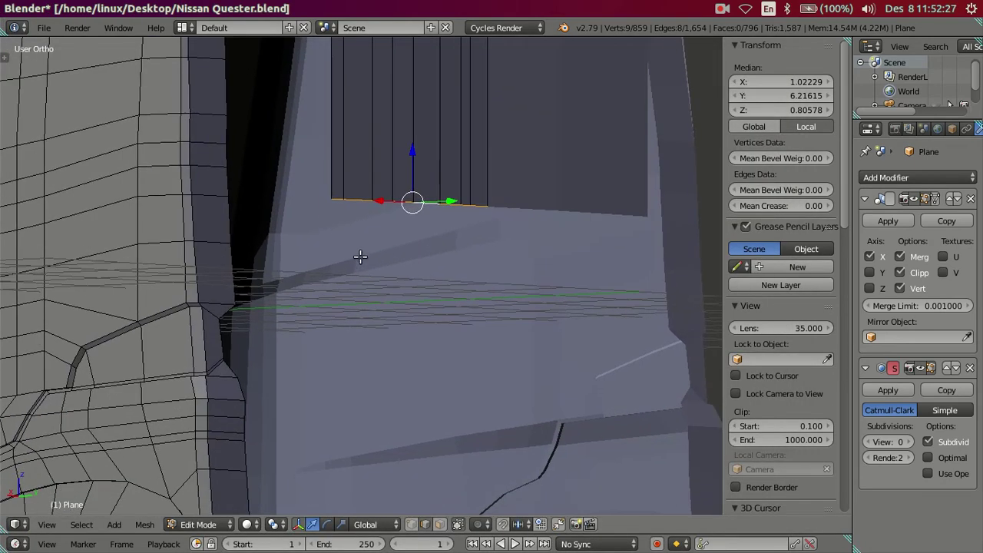
pyautogui.scroll(2, 280, 306)
pyautogui.moveTo(280, 305)
pyautogui.mouseDown(button='middle')
pyautogui.moveTo(268, 287)
pyautogui.moveTo(282, 288)
pyautogui.mouseUp(button='middle')
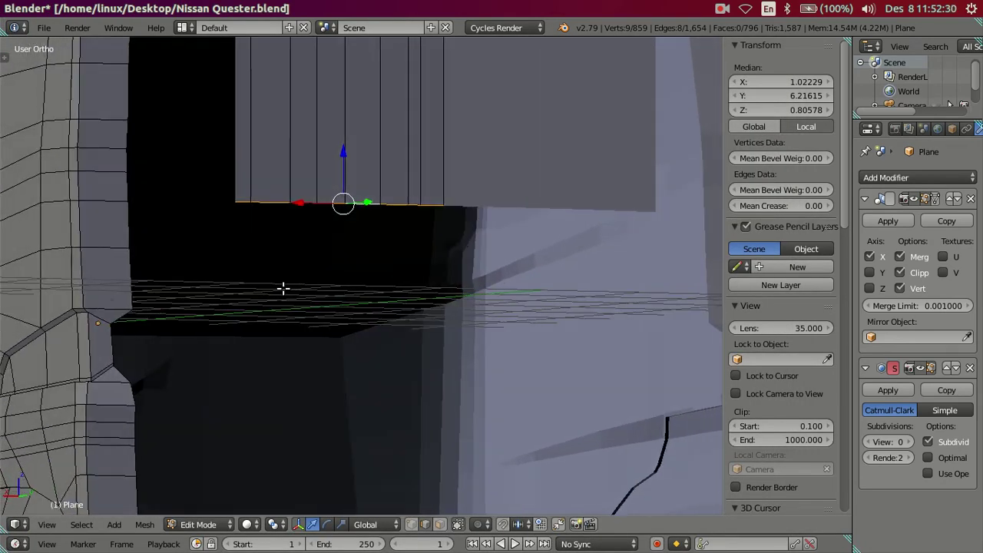
pyautogui.rightClick(116, 304)
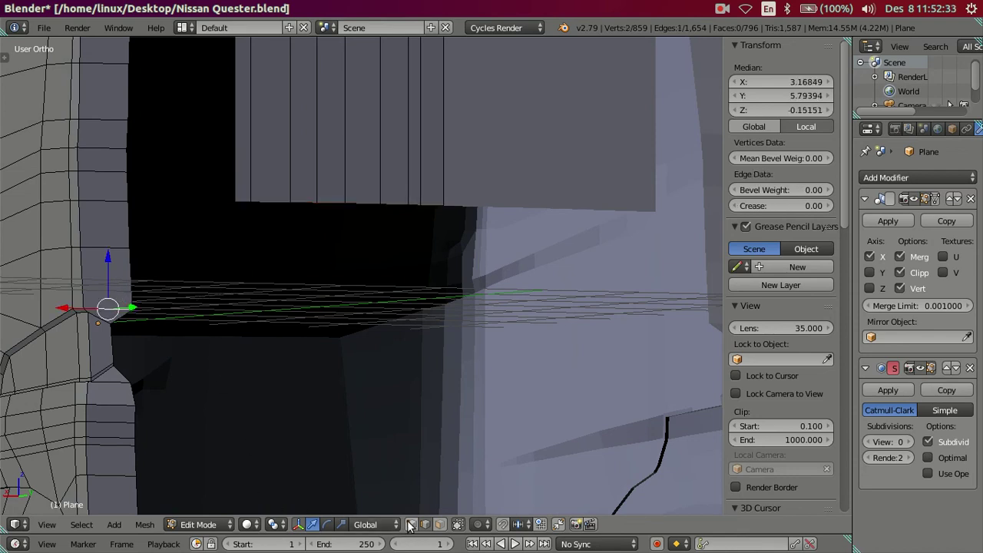
pyautogui.rightClick(135, 309)
pyautogui.click(760, 110)
pyautogui.press('Return')
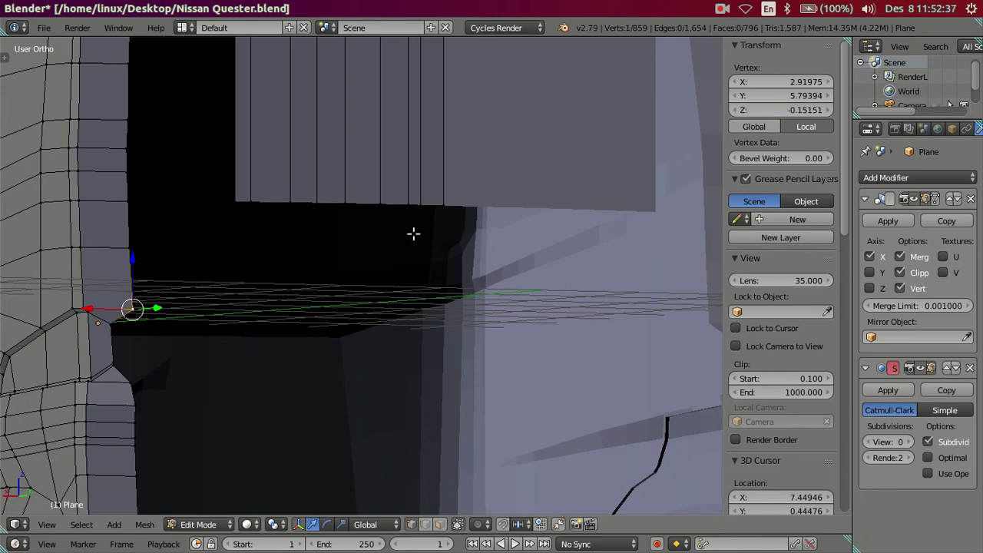
pyautogui.press('ctrl+KP_Add')
# - Extrude the rear panel's bottom edge loop in place, adding a strip of 8 faces, and deselect all
pyautogui.keyDown('alt'); pyautogui.rightClick(379, 217); pyautogui.keyUp('alt')
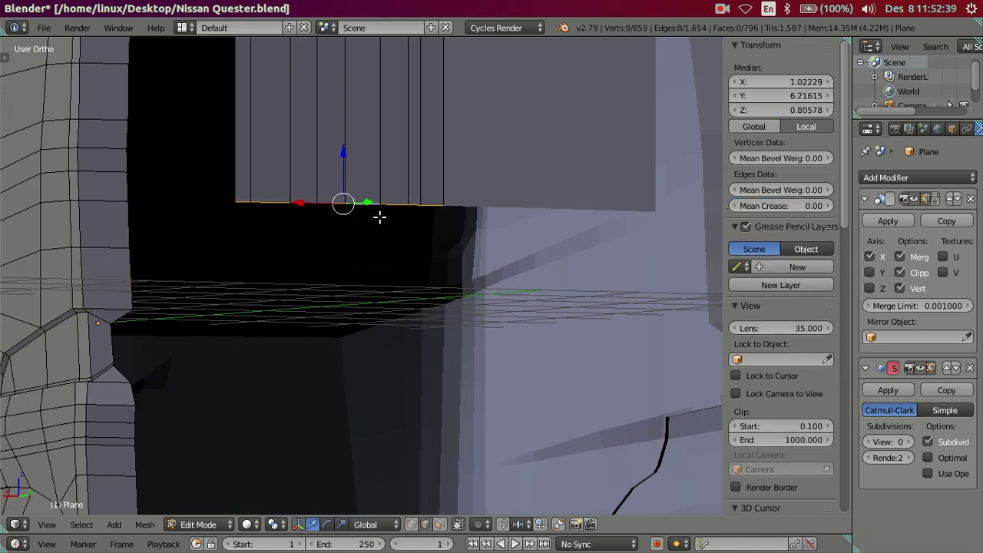
pyautogui.press('e')
pyautogui.rightClick(410, 303)
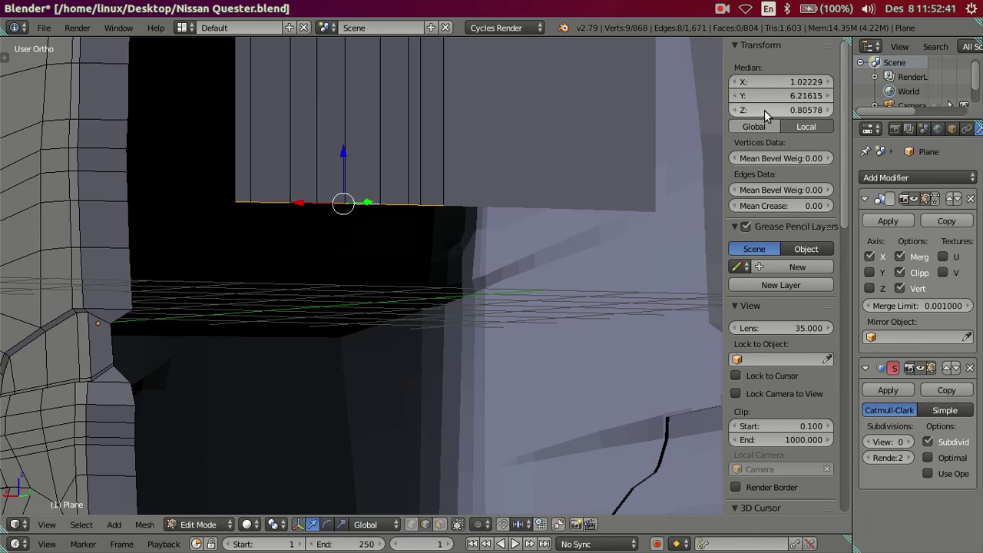
pyautogui.keyDown('shift'); pyautogui.moveTo(353, 115); pyautogui.dragTo(353, 220, button='middle'); pyautogui.keyUp('shift')
pyautogui.press('a')
# - Switch to the straight back view (Ctrl+Numpad1) and hide the properties sidebar
pyautogui.scroll(-5, 375, 268)
pyautogui.moveTo(375, 268)
pyautogui.mouseDown(button='middle')
pyautogui.moveTo(465, 289)
pyautogui.moveTo(308, 278)
pyautogui.moveTo(397, 268)
pyautogui.mouseUp(button='middle')
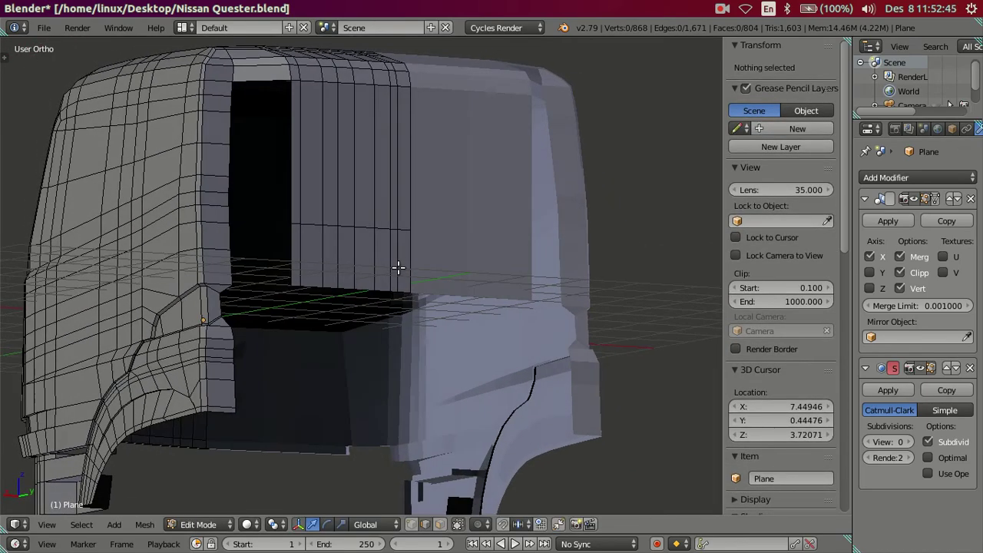
pyautogui.scroll(3, 310, 260)
pyautogui.moveTo(311, 259); pyautogui.dragTo(373, 262, button='middle')
pyautogui.scroll(-3, 374, 263)
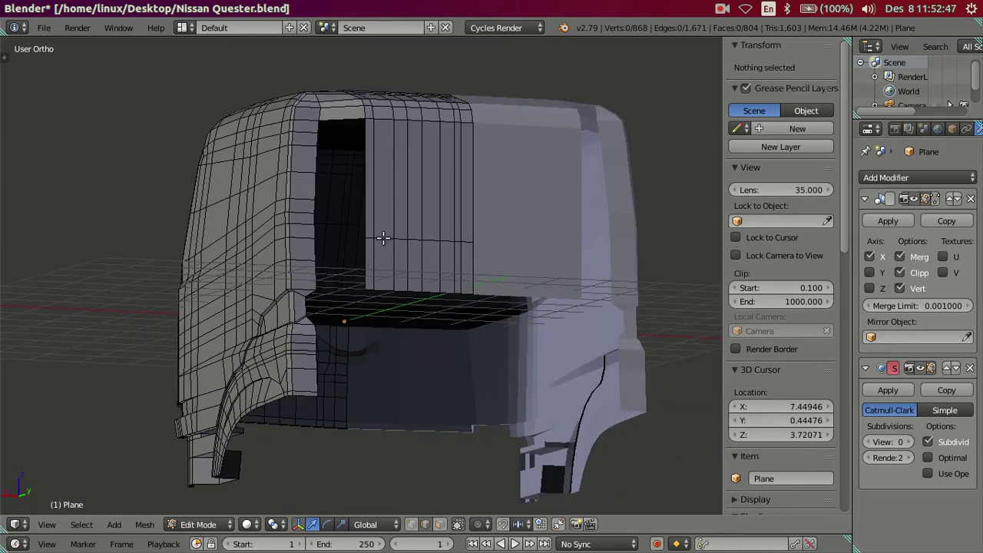
pyautogui.press('ctrl+KP_1')
pyautogui.scroll(2, 281, 99)
pyautogui.press('n')
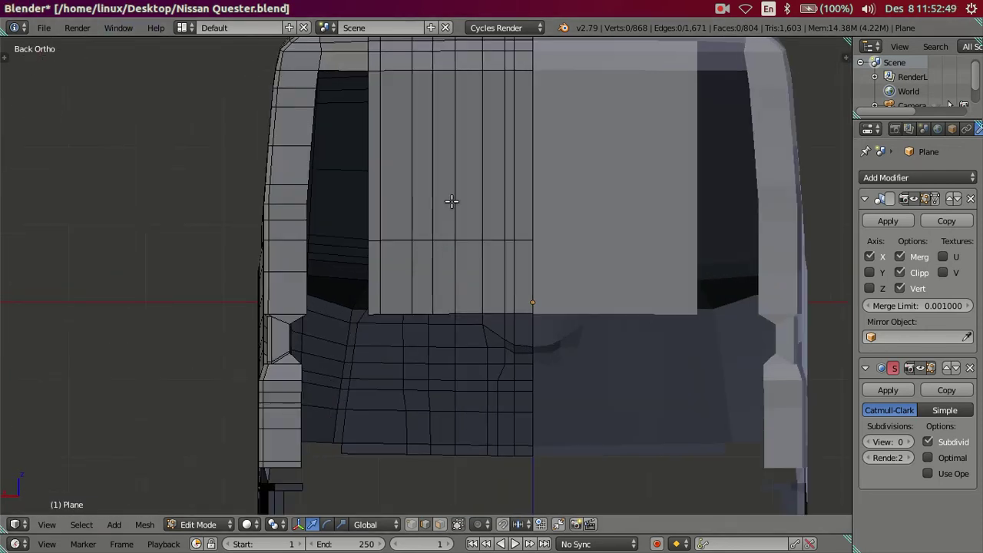
pyautogui.keyDown('shift'); pyautogui.scroll(2, 451, 202); pyautogui.keyUp('shift')
pyautogui.click(119, 28)
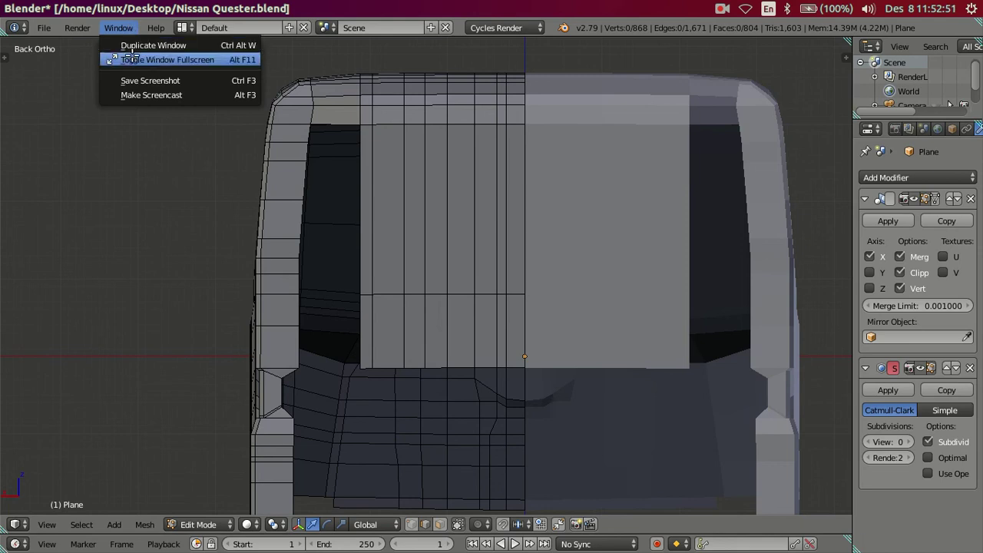
# - Make the window fullscreen, then add and undo a horizontal loop cut across the rear panel
pyautogui.click(130, 59)
pyautogui.scroll(3, 370, 292)
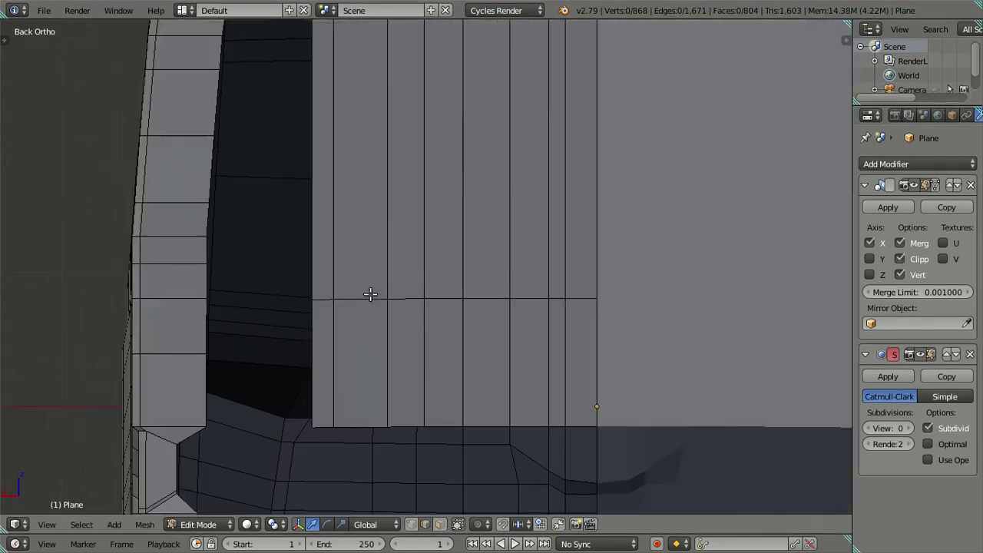
pyautogui.hotkey('ctrl', 'r')
pyautogui.scroll(2, 375, 334)
pyautogui.scroll(-2, 375, 335)
pyautogui.click(375, 335)
pyautogui.click(375, 324)
pyautogui.scroll(-1, 318, 241)
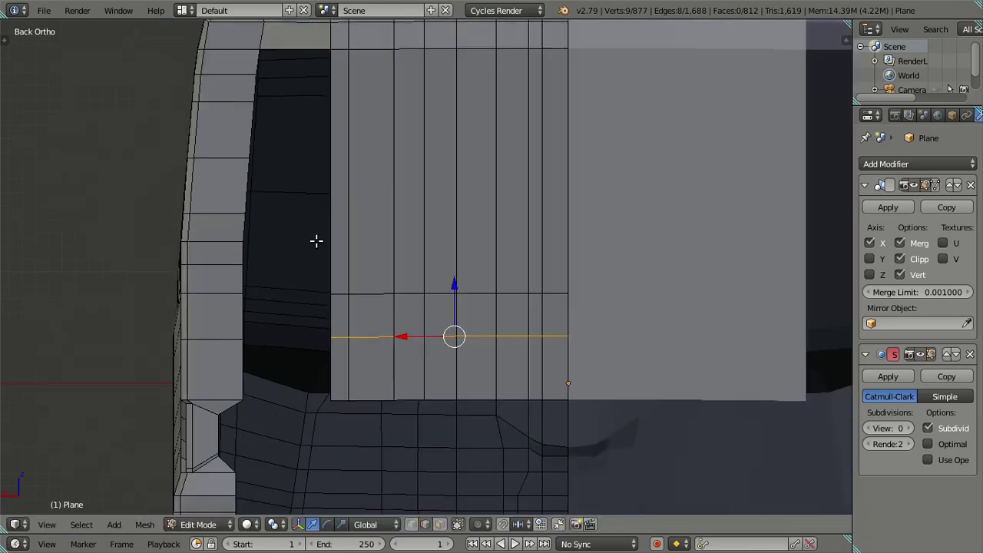
pyautogui.scroll(-2, 349, 235)
pyautogui.press('a')
pyautogui.scroll(-1, 367, 261)
pyautogui.keyDown('shift'); pyautogui.scroll(2, 367, 261); pyautogui.keyUp('shift')
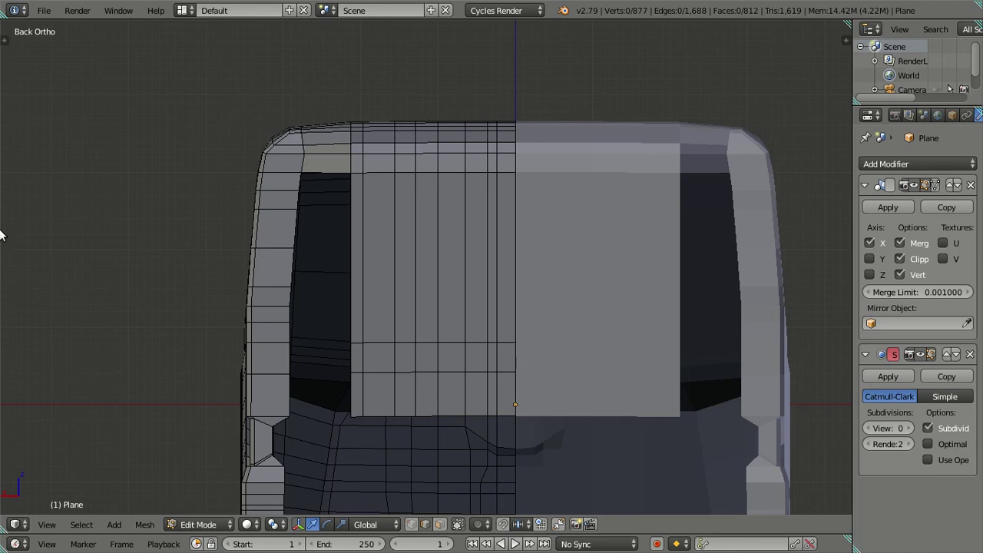
pyautogui.hotkey('ctrl', 'z')
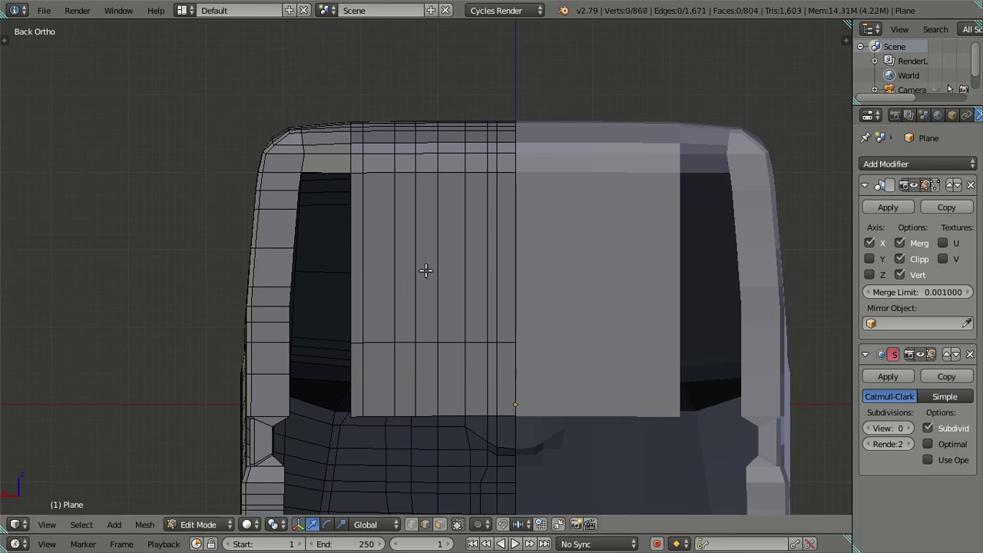
# - Orbit around the cab to a raised three-quarter view
pyautogui.moveTo(332, 194); pyautogui.dragTo(400, 190, button='middle')
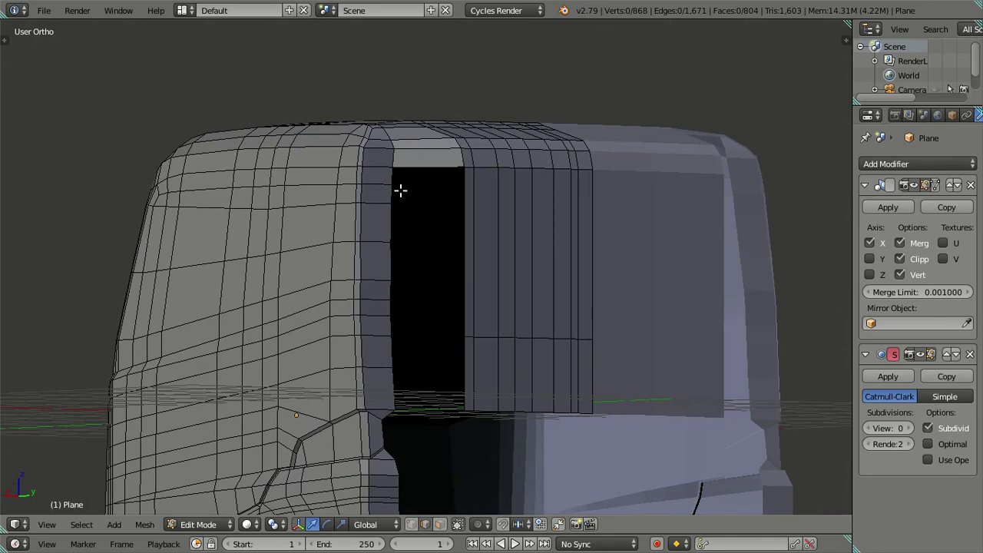
pyautogui.moveTo(594, 207)
pyautogui.mouseDown(button='middle')
pyautogui.moveTo(509, 235)
pyautogui.moveTo(369, 243)
pyautogui.moveTo(446, 237)
pyautogui.moveTo(500, 279)
pyautogui.moveTo(564, 248)
pyautogui.moveTo(504, 241)
pyautogui.moveTo(504, 324)
pyautogui.moveTo(341, 300)
pyautogui.moveTo(432, 298)
pyautogui.moveTo(268, 325)
pyautogui.moveTo(284, 327)
pyautogui.mouseUp(button='middle')
pyautogui.scroll(-5, 500, 279)
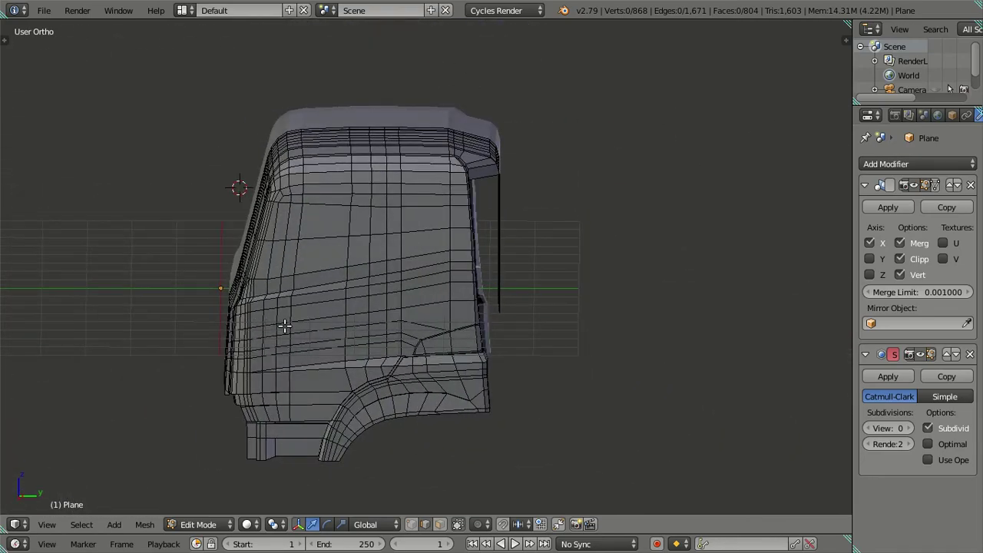
pyautogui.moveTo(348, 301); pyautogui.dragTo(465, 301, button='middle')
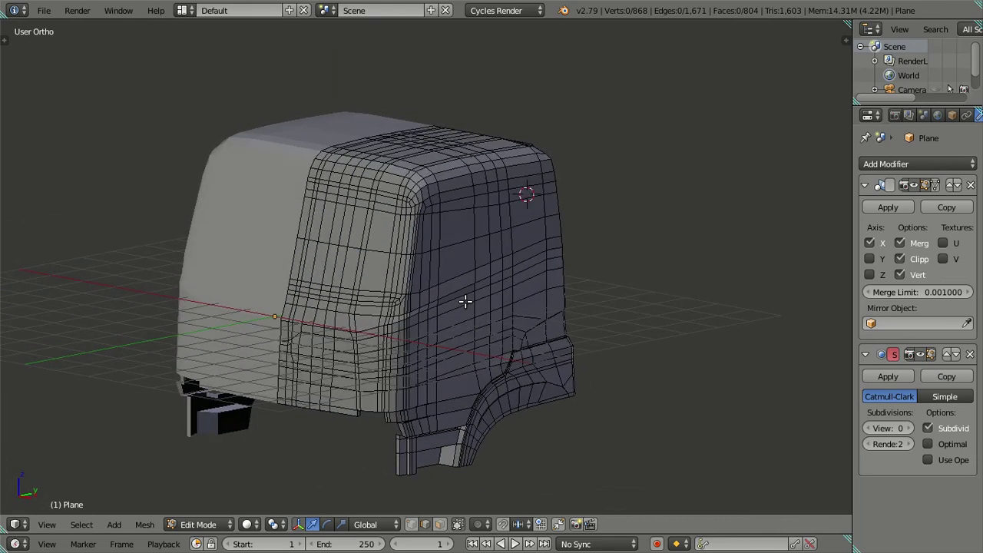
# - Frame the whole cab in the camera view from a raised front-corner angle using Lock Camera to View
pyautogui.press('KP_0')
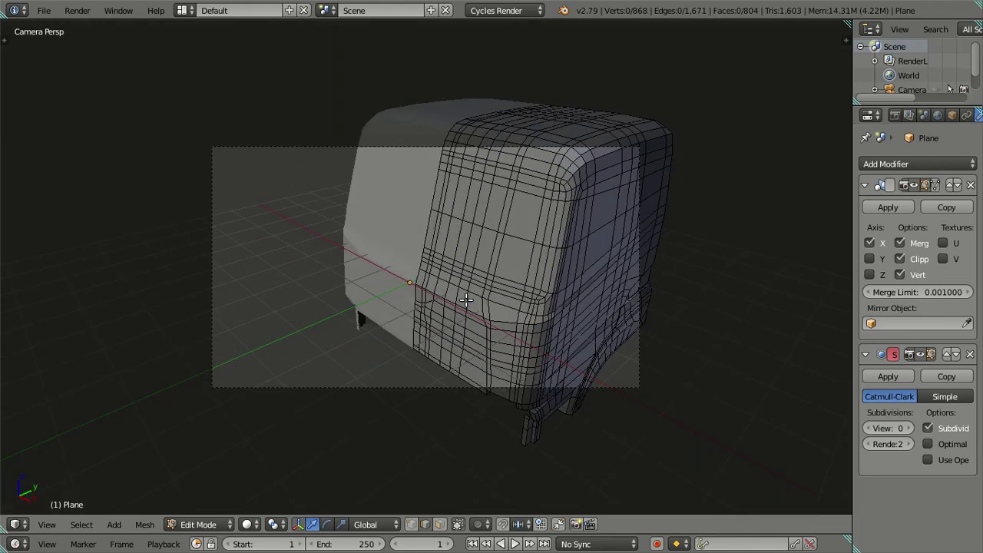
pyautogui.scroll(3, 466, 299)
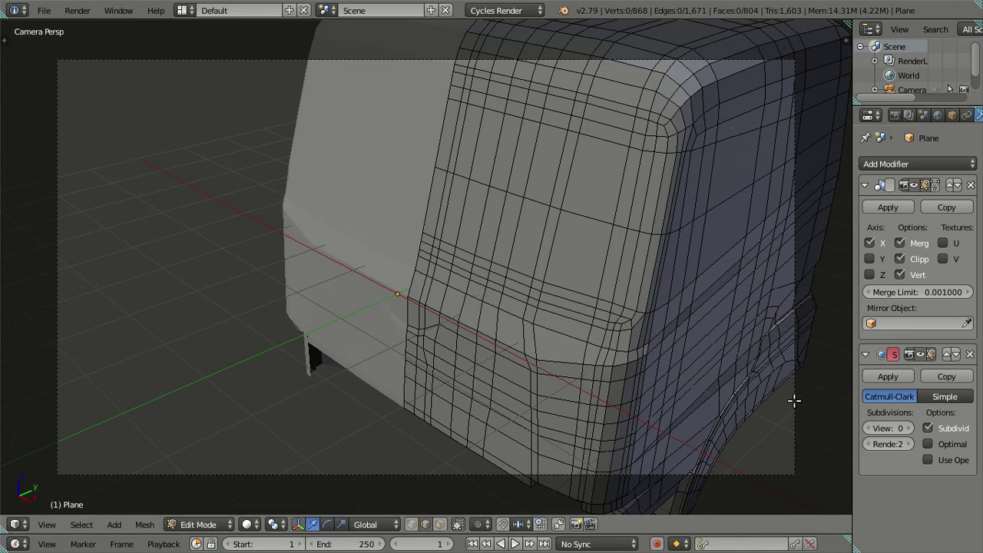
pyautogui.press('n')
pyautogui.scroll(-4, 760, 441)
pyautogui.scroll(-4, 753, 459)
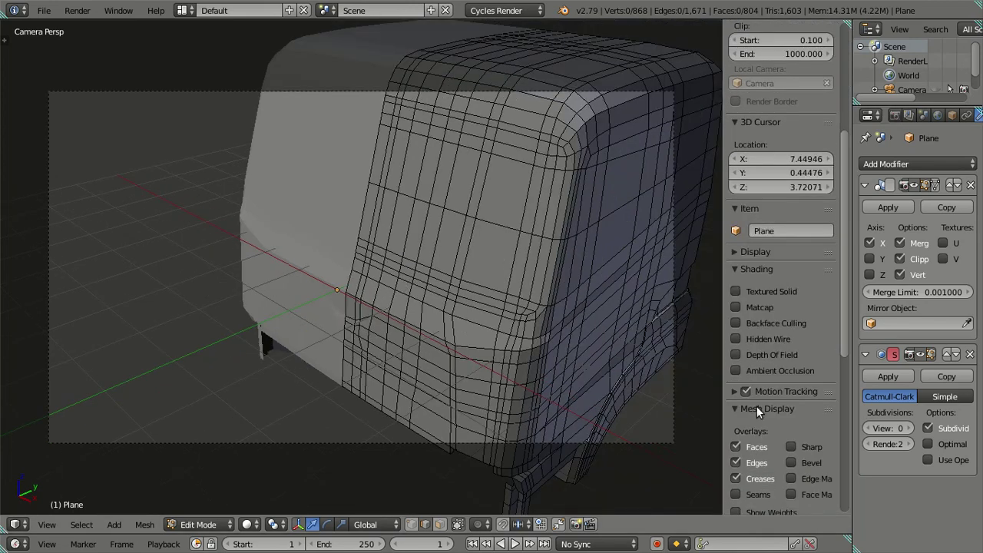
pyautogui.scroll(3, 759, 386)
pyautogui.scroll(4, 760, 387)
pyautogui.click(735, 238)
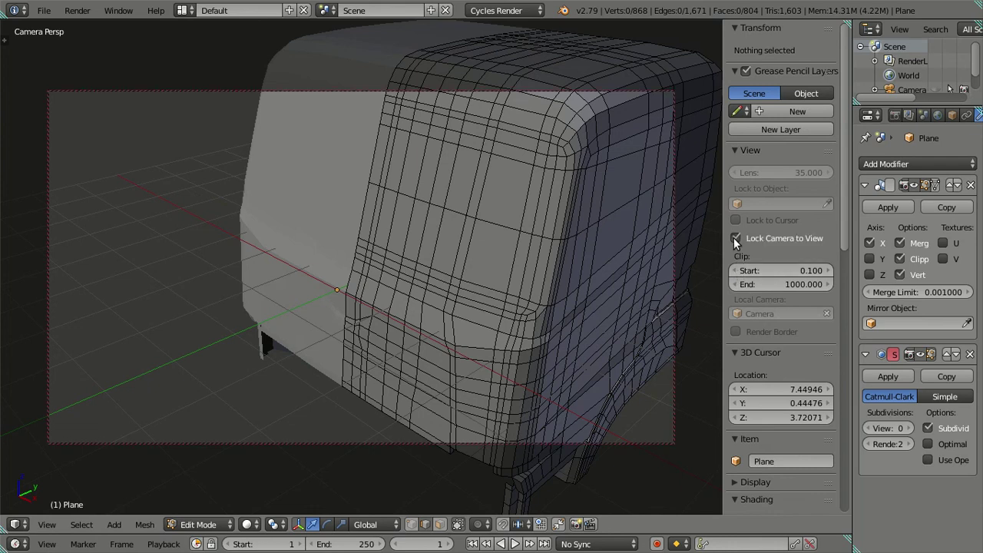
pyautogui.scroll(-5, 510, 280)
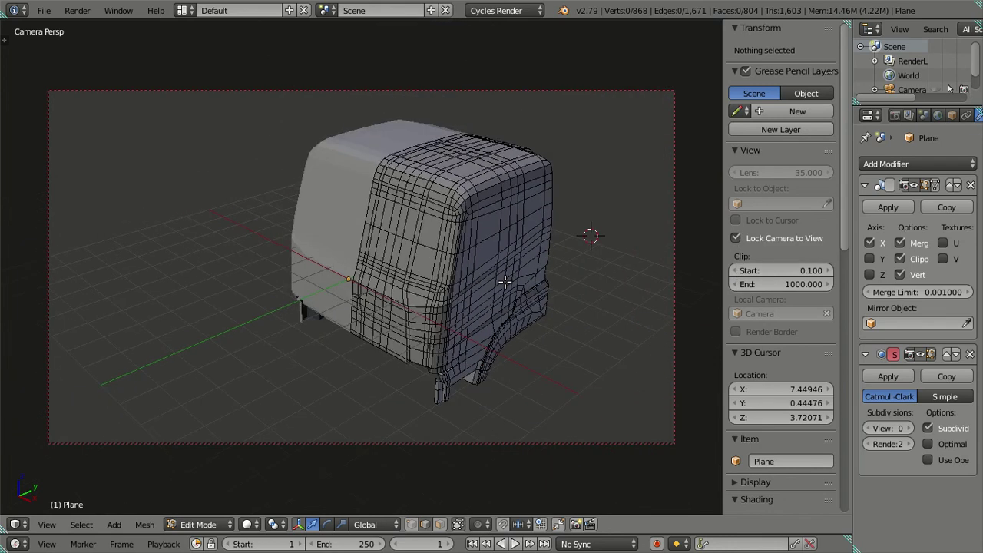
pyautogui.moveTo(504, 282)
pyautogui.mouseDown(button='middle')
pyautogui.moveTo(363, 296)
pyautogui.moveTo(364, 263)
pyautogui.mouseUp(button='middle')
pyautogui.scroll(2, 365, 263)
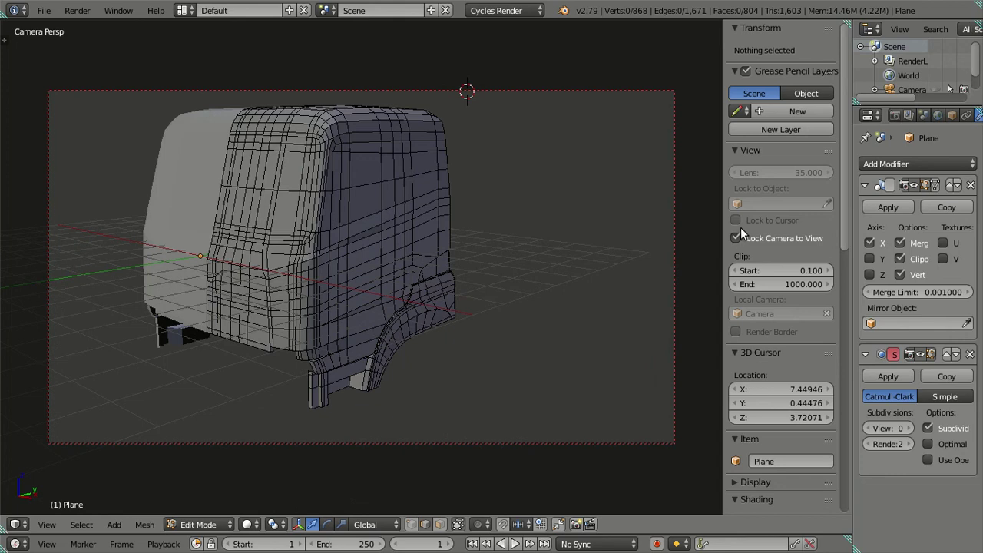
pyautogui.click(735, 238)
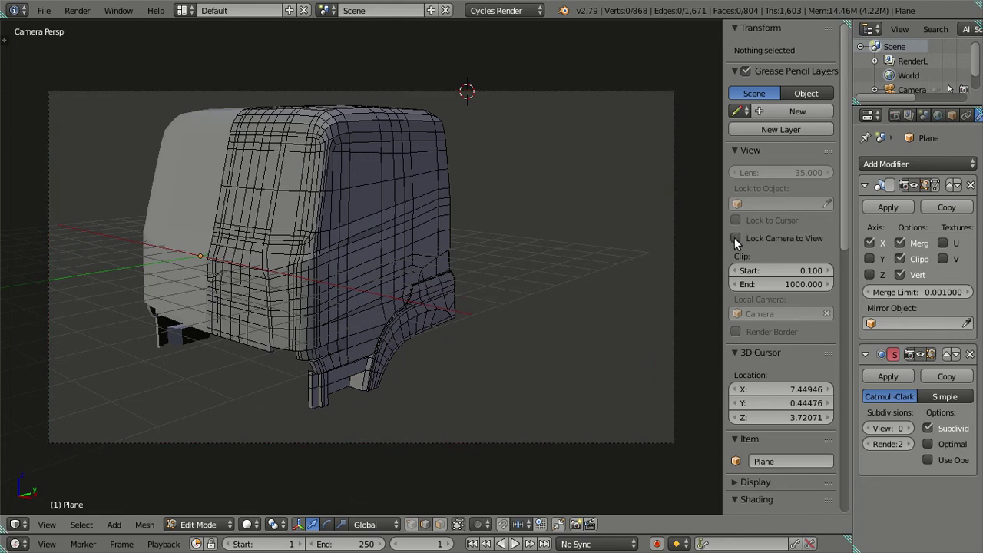
# - Hide the properties sidebar and exit fullscreen via Window > Toggle Window Fullscreen
pyautogui.press('n')
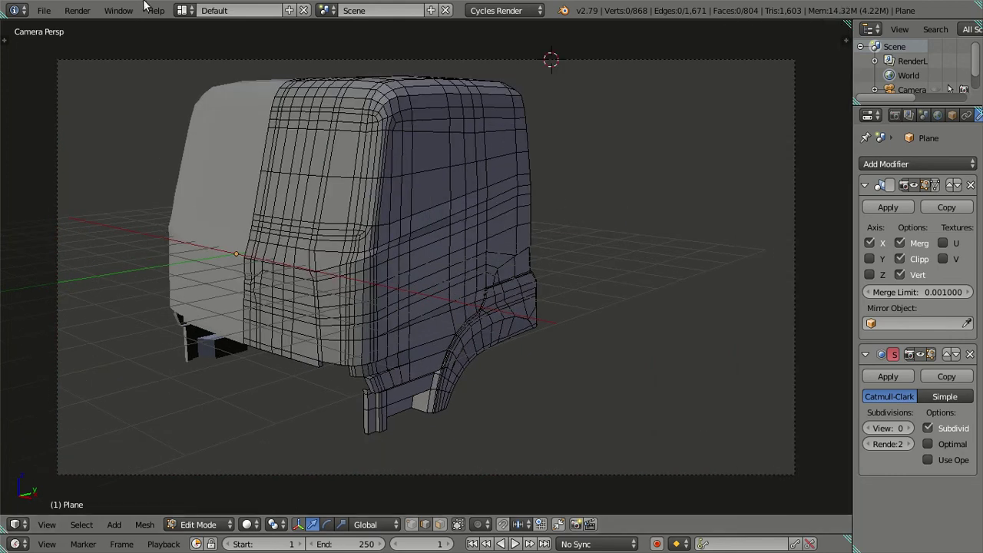
pyautogui.click(118, 10)
pyautogui.click(142, 42)
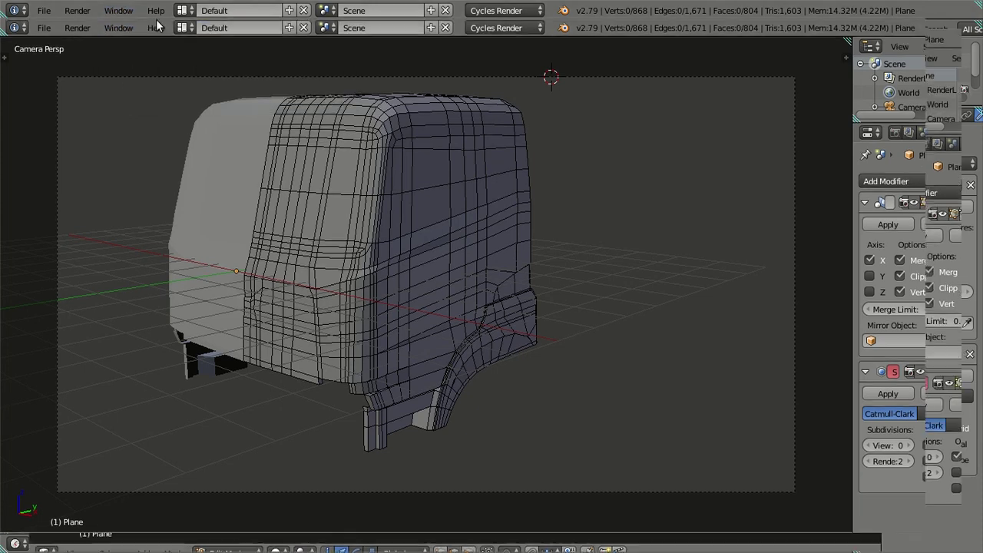